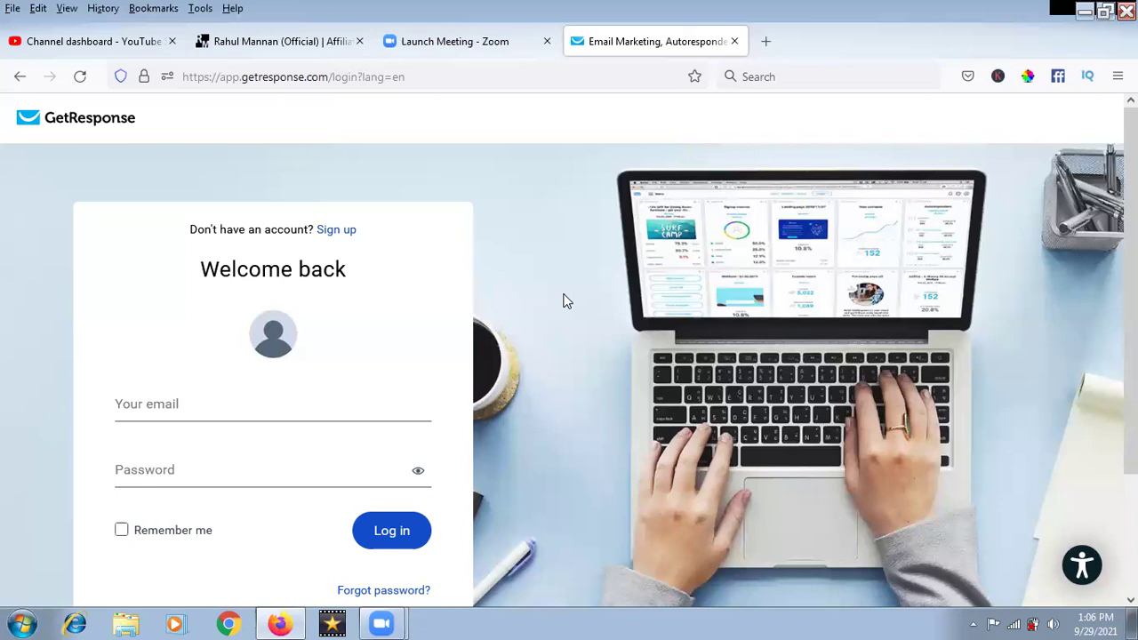
Step: Switch to the free-video opt-in page and examine its headline, sign-up form and footer
left_click(276, 44)
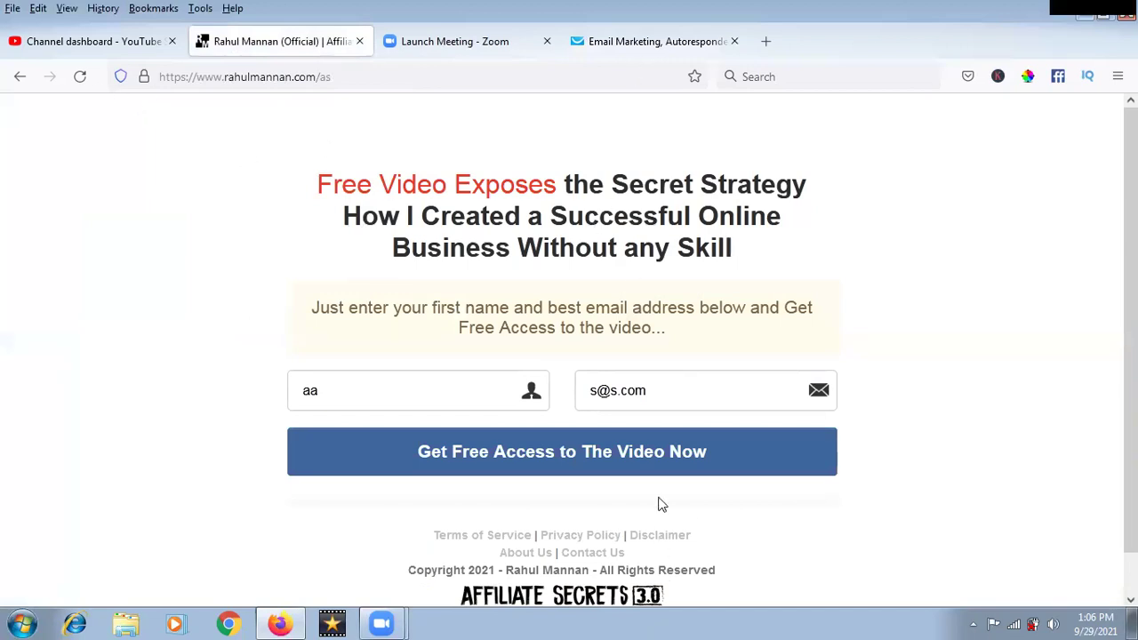
scroll(658, 433, "down", 2)
scroll(656, 432, "up", 2)
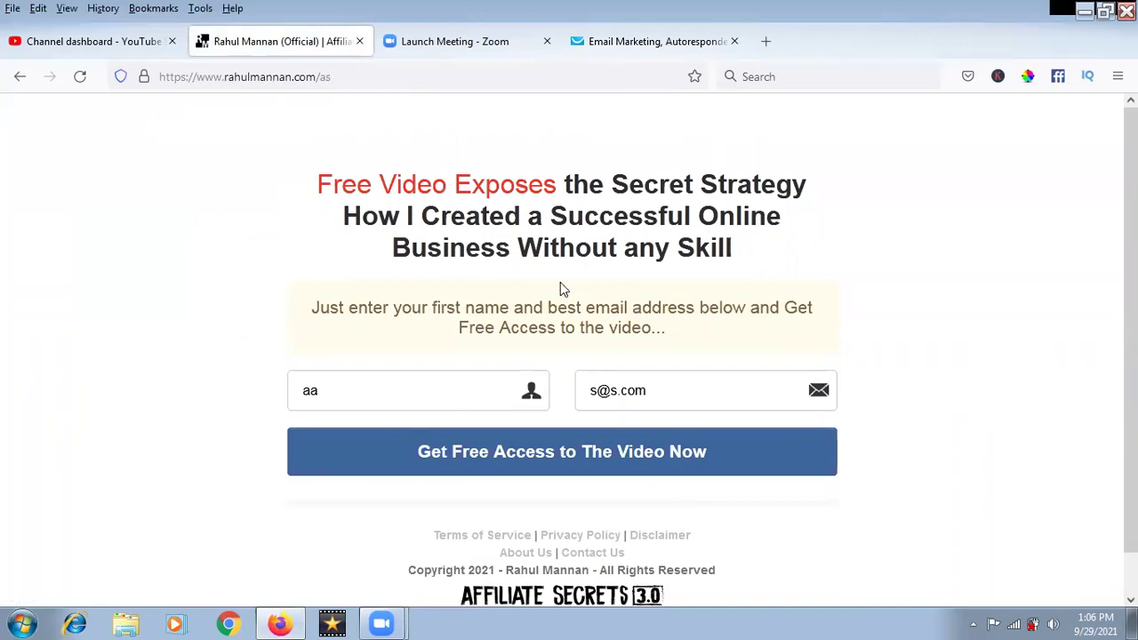
Step: Return to the GetResponse login page and log in with the saved account e-mail and password
left_click(656, 43)
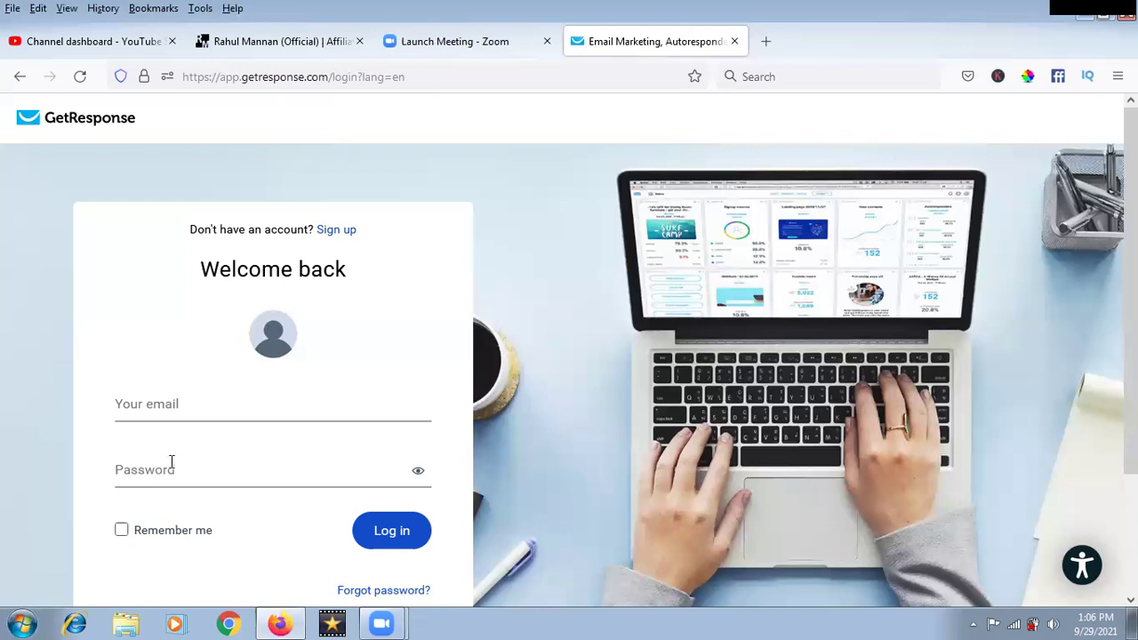
left_click(198, 407)
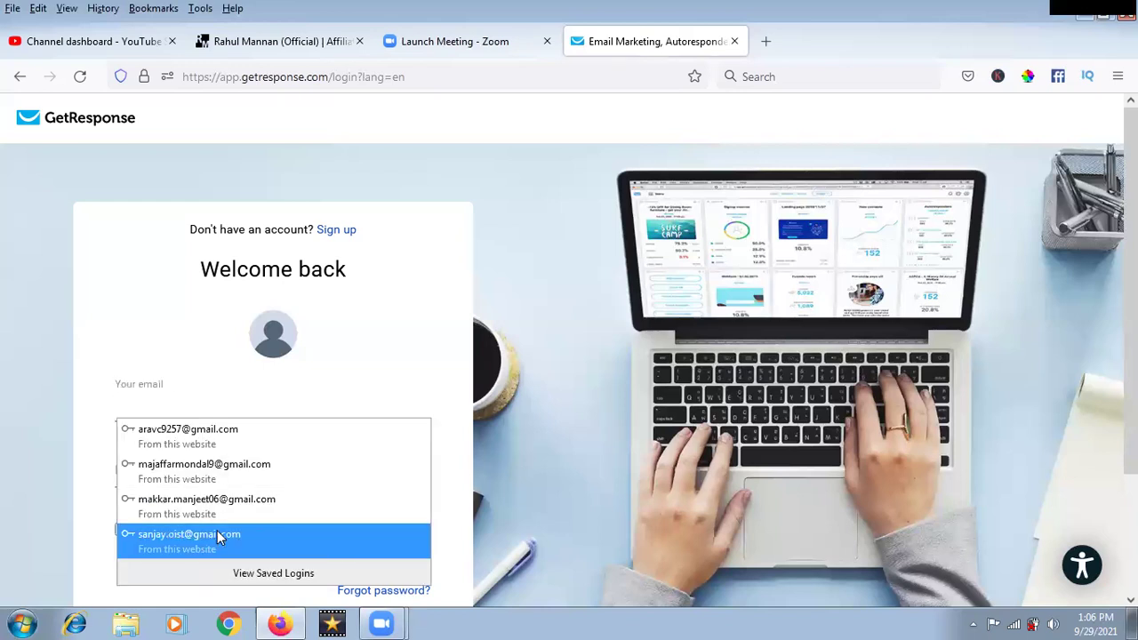
left_click(217, 533)
left_click(388, 530)
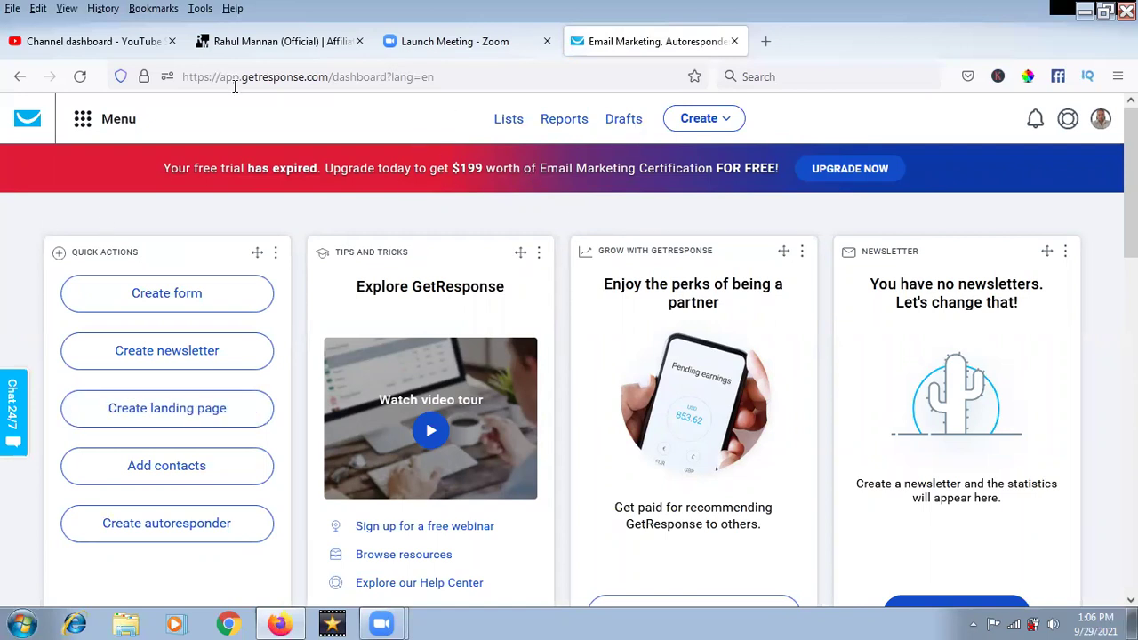
Step: Open the landing pages overview and look through the existing landing pages
left_click(83, 125)
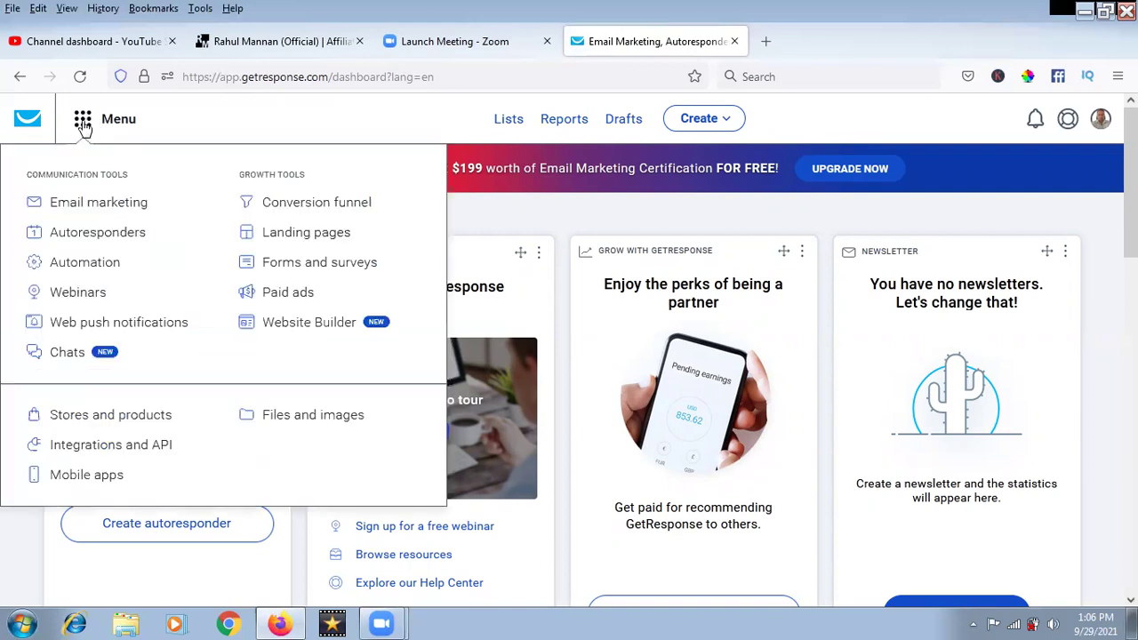
left_click(303, 233)
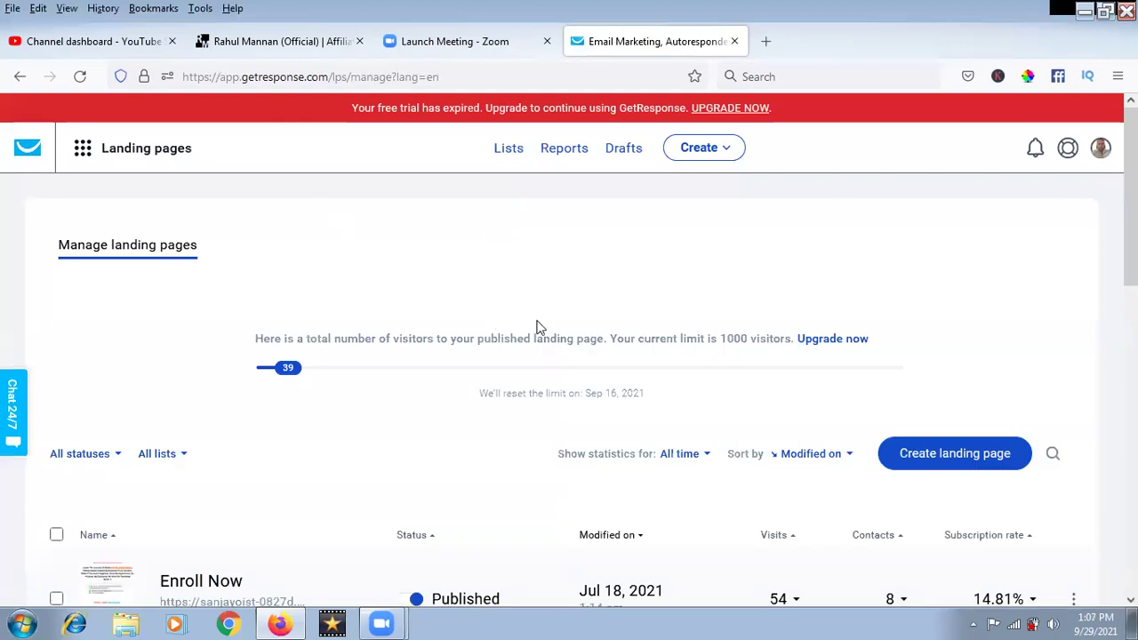
scroll(519, 317, "down", 2)
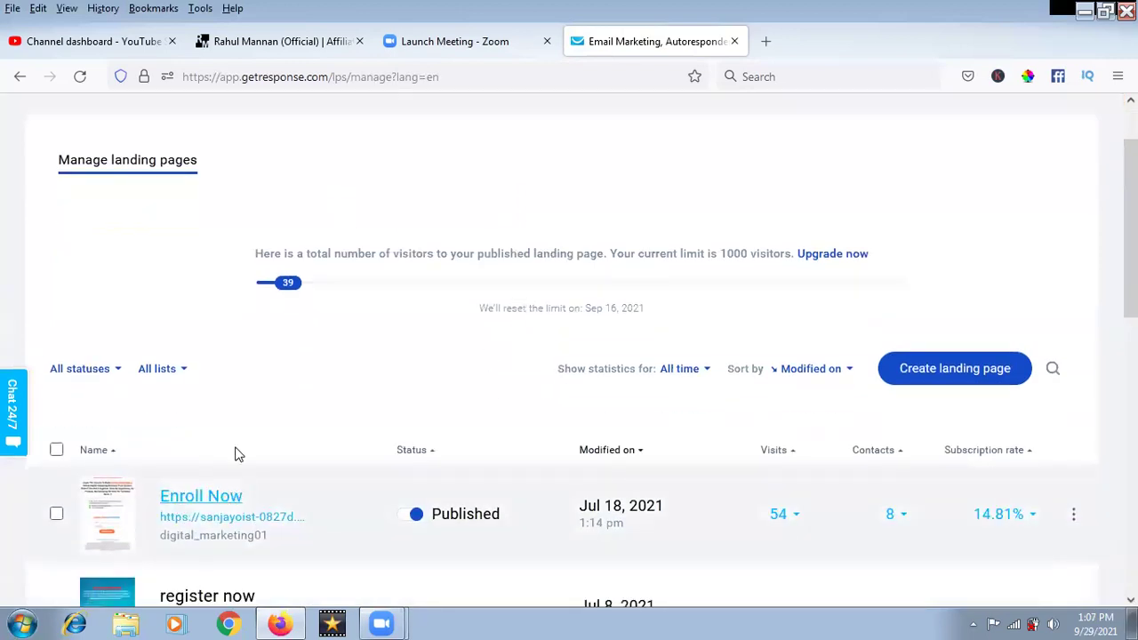
scroll(235, 469, "down", 3)
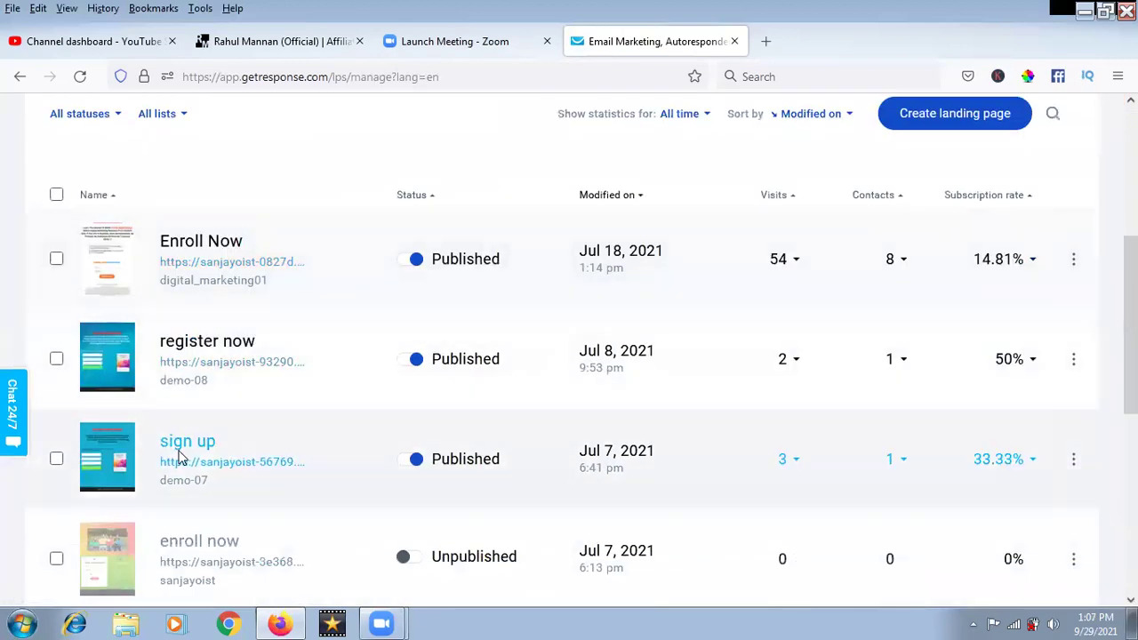
scroll(182, 409, "down", 2)
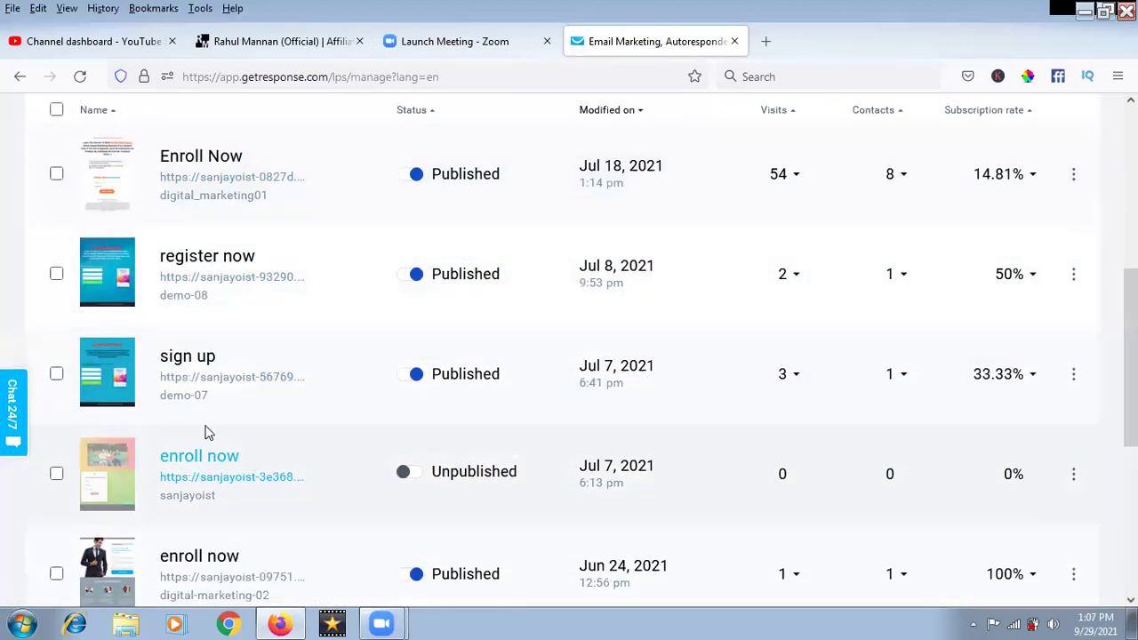
scroll(182, 418, "down", 2)
scroll(236, 454, "down", 1)
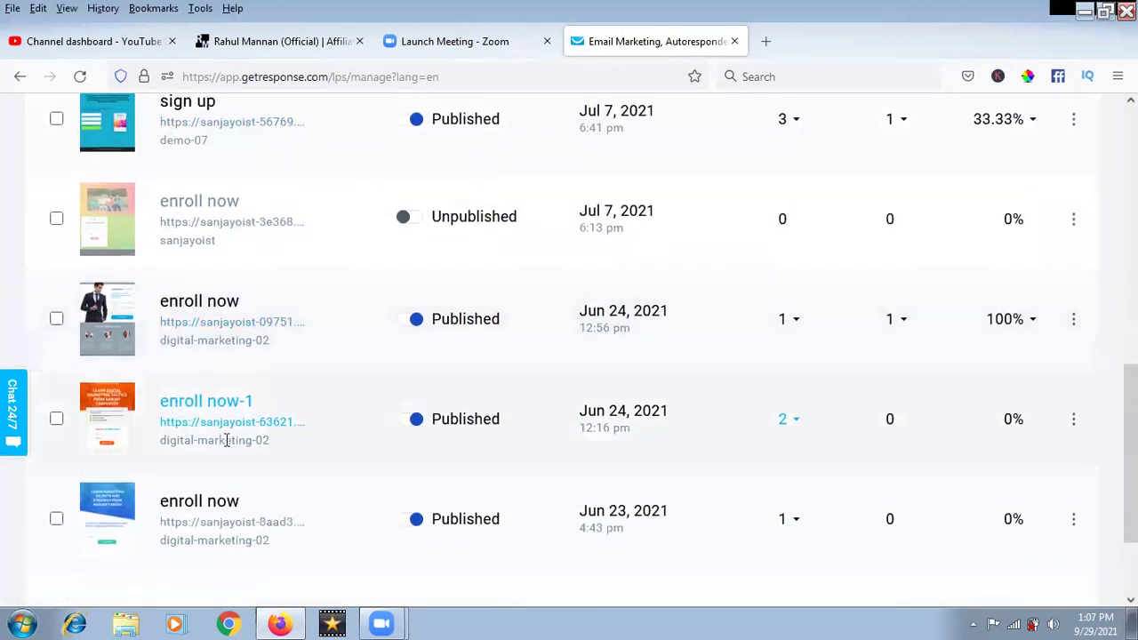
Step: Open the Enroll Now landing page from the digital_marketing01 list in the page editor
scroll(265, 338, "up", 3)
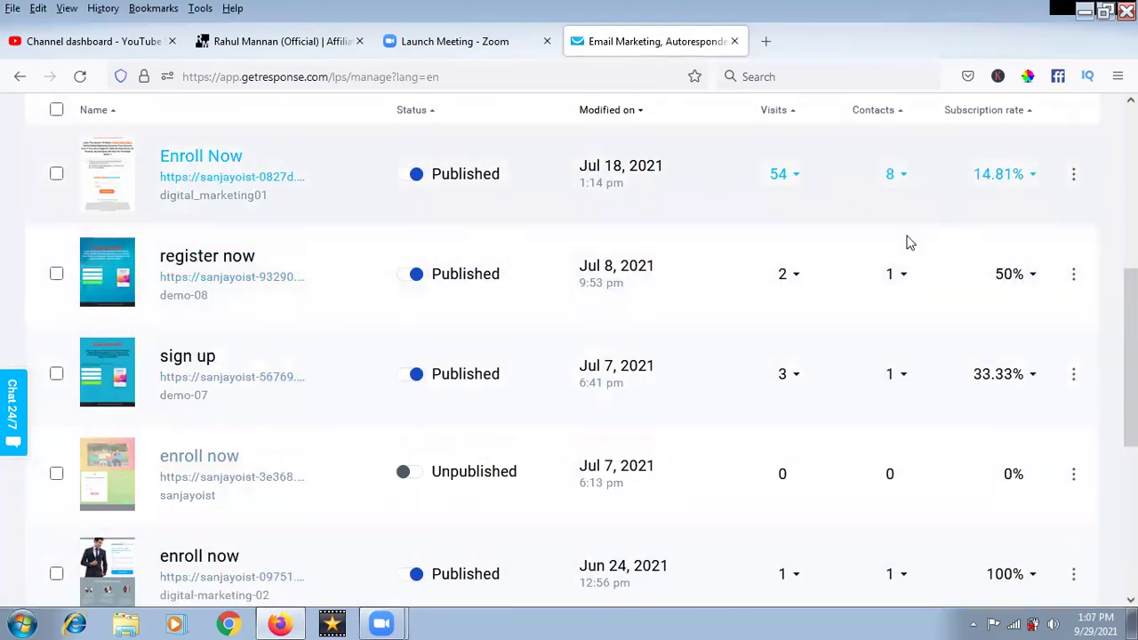
scroll(897, 224, "up", 2)
left_click(1075, 345)
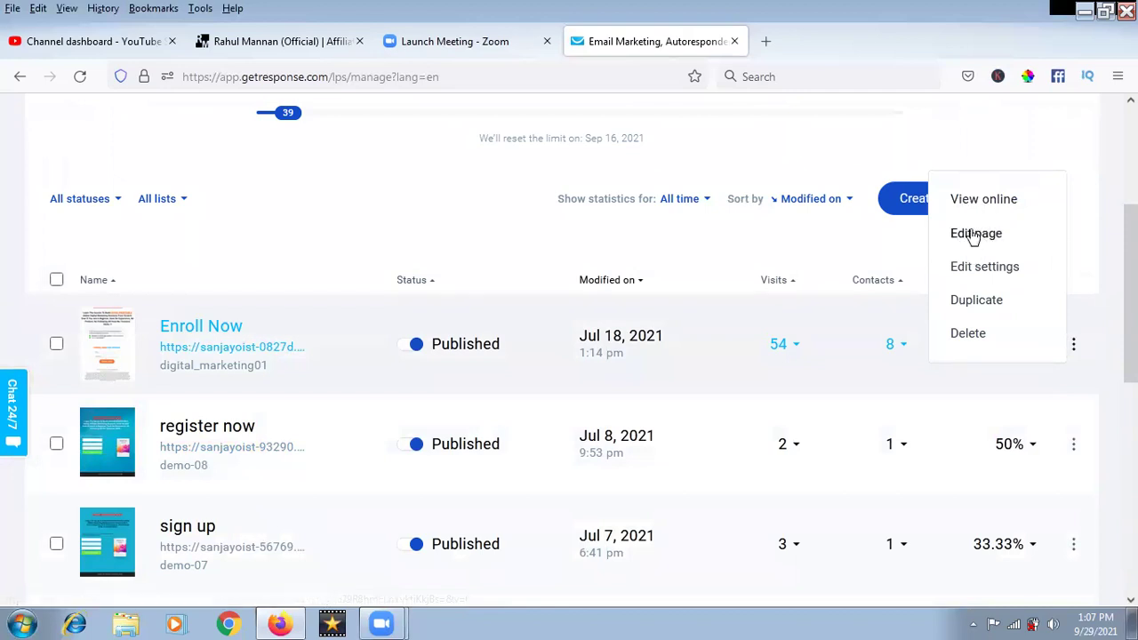
left_click(976, 235)
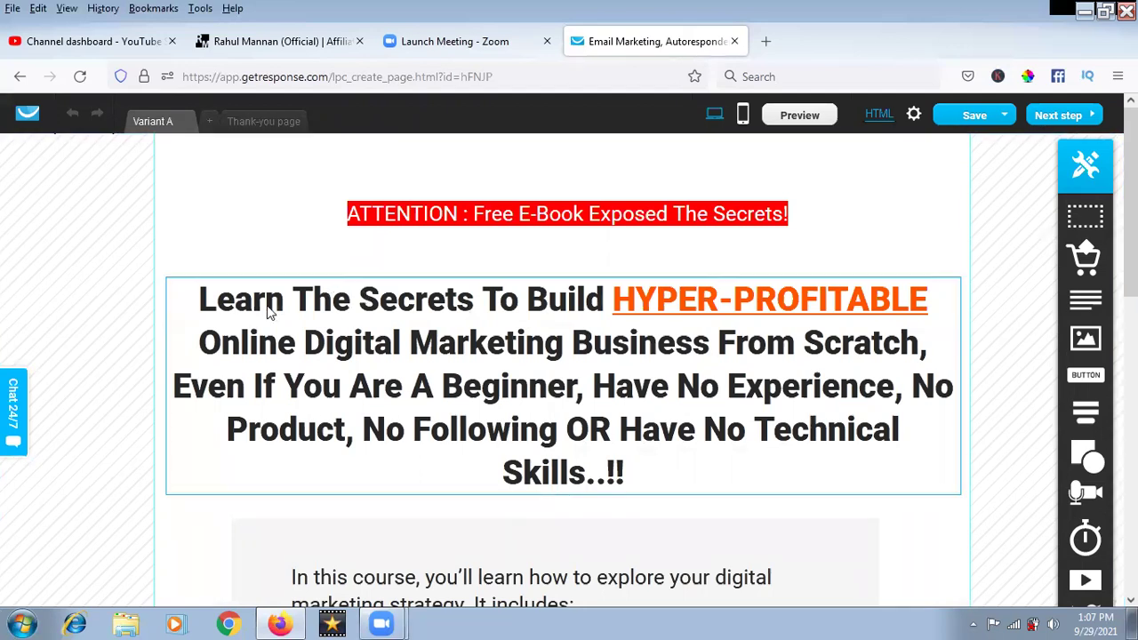
Step: Preview the landing page and examine the red E-Book attention line and the main headline by highlighting their text
left_click(804, 115)
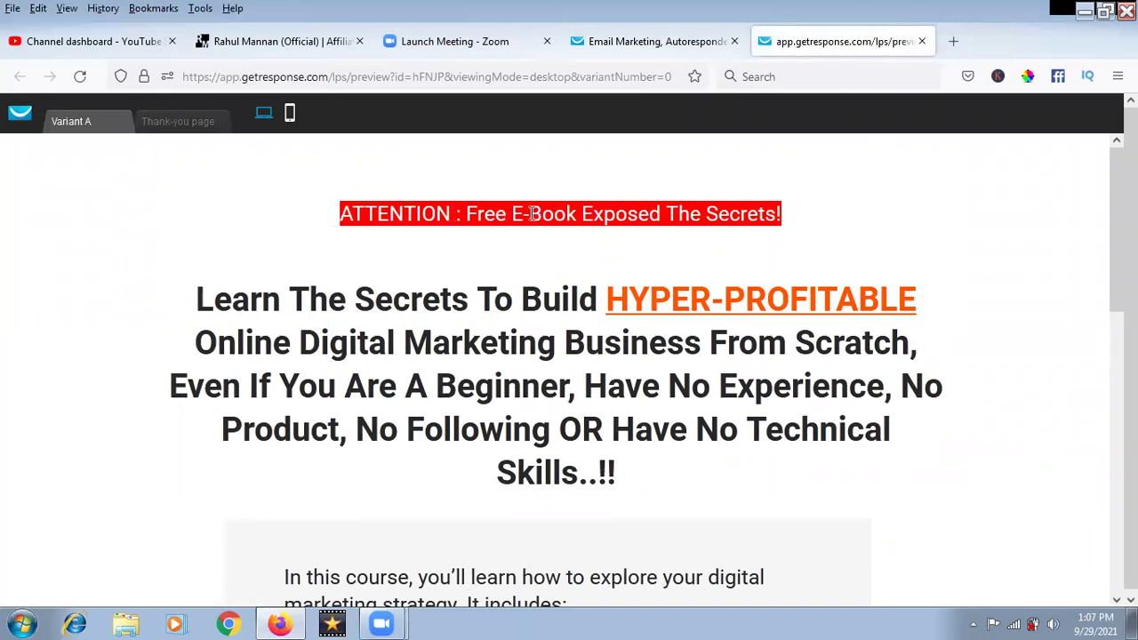
left_click_drag(513, 213, 578, 213)
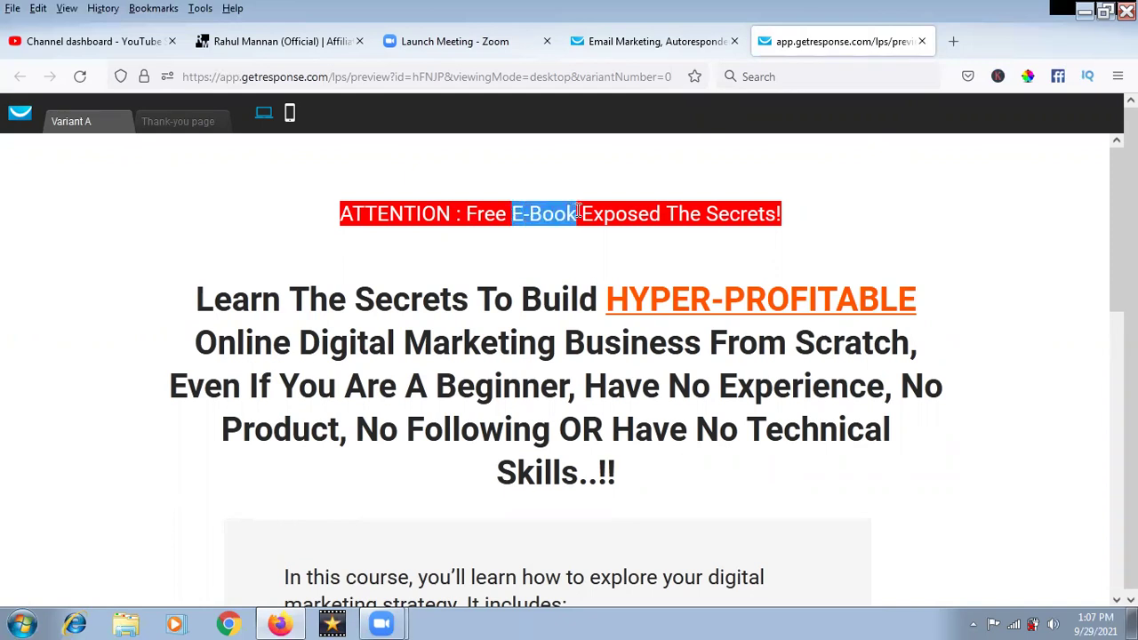
left_click(578, 213)
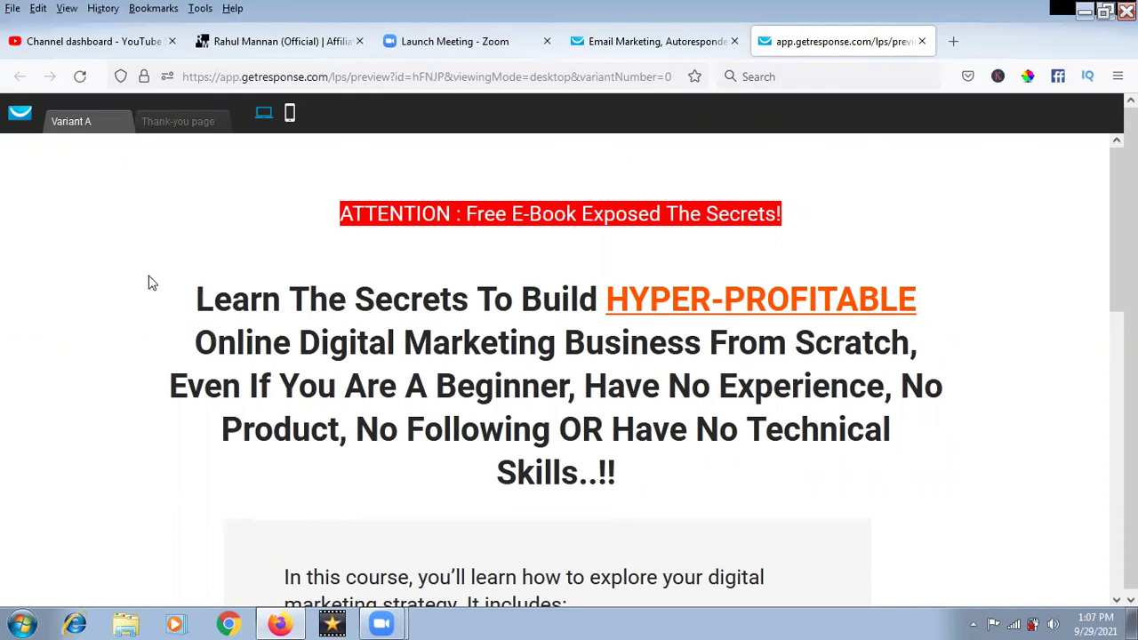
left_click_drag(197, 300, 251, 303)
left_click_drag(265, 341, 648, 465)
left_click(576, 303)
left_click_drag(198, 302, 649, 468)
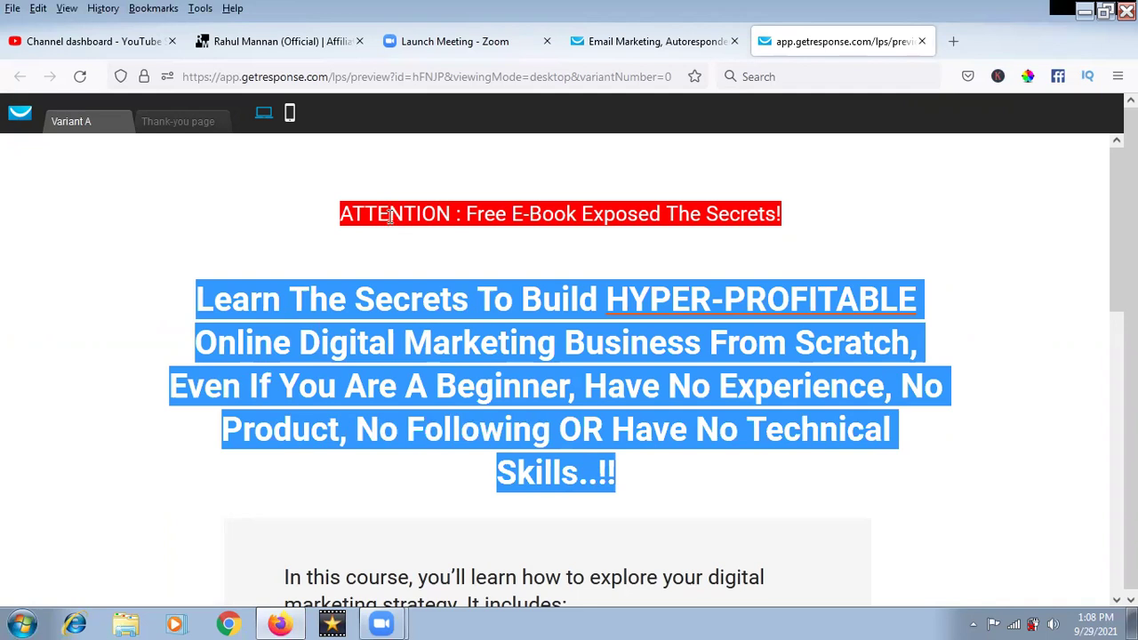
Step: Review the rest of the desktop preview, including the course bullet points, enrollment form and footer disclaimer
scroll(366, 339, "down", 3)
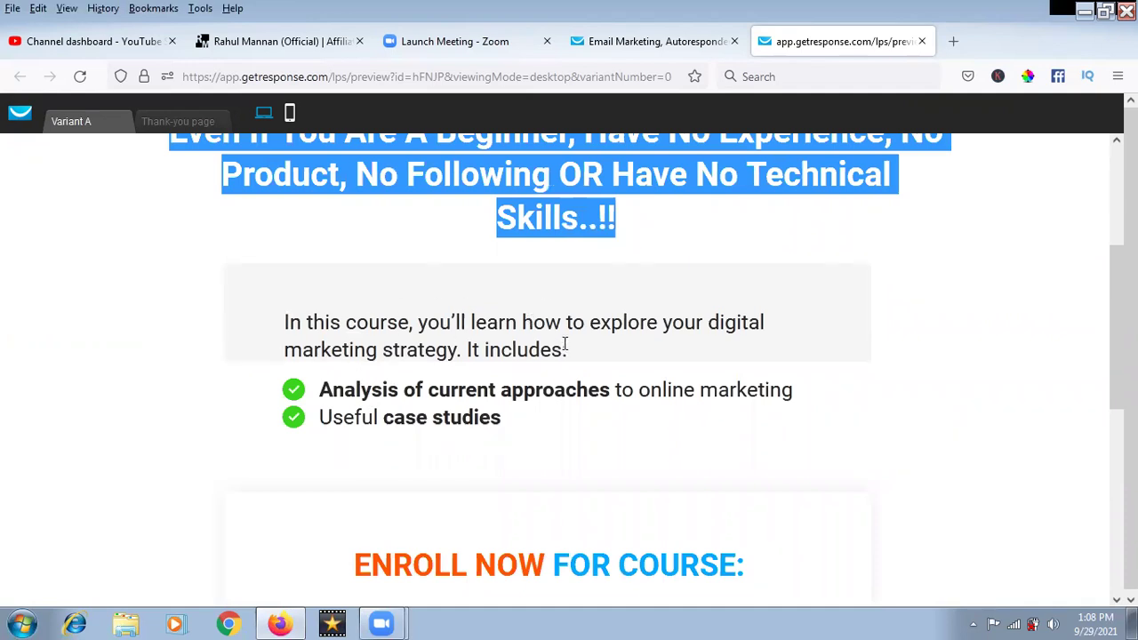
scroll(560, 342, "down", 3)
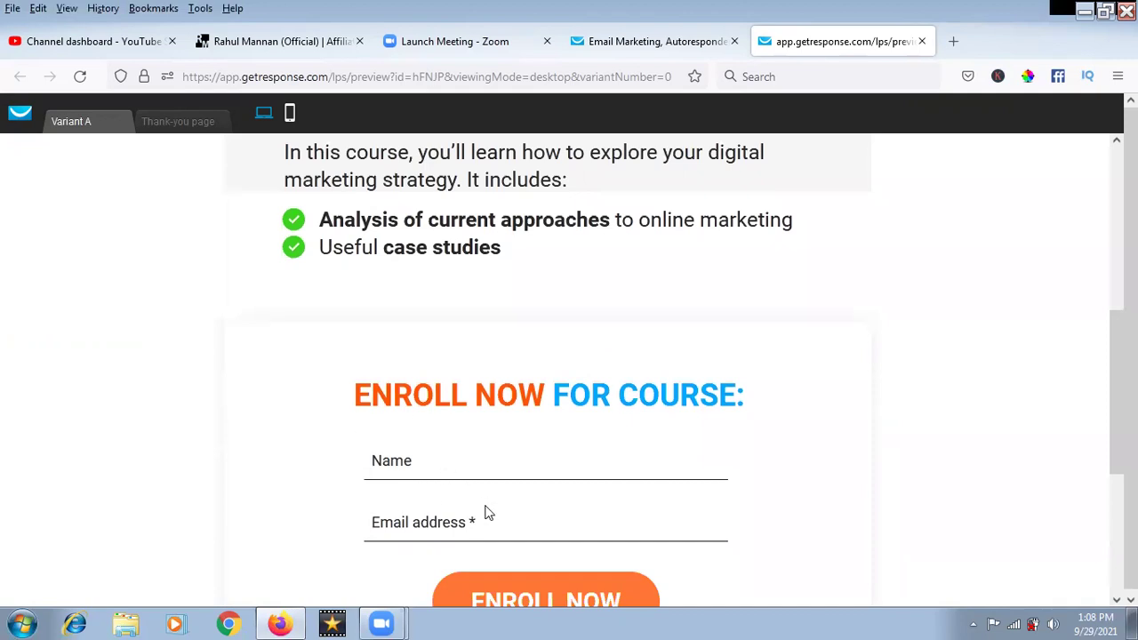
scroll(483, 389, "down", 1)
scroll(528, 329, "down", 4)
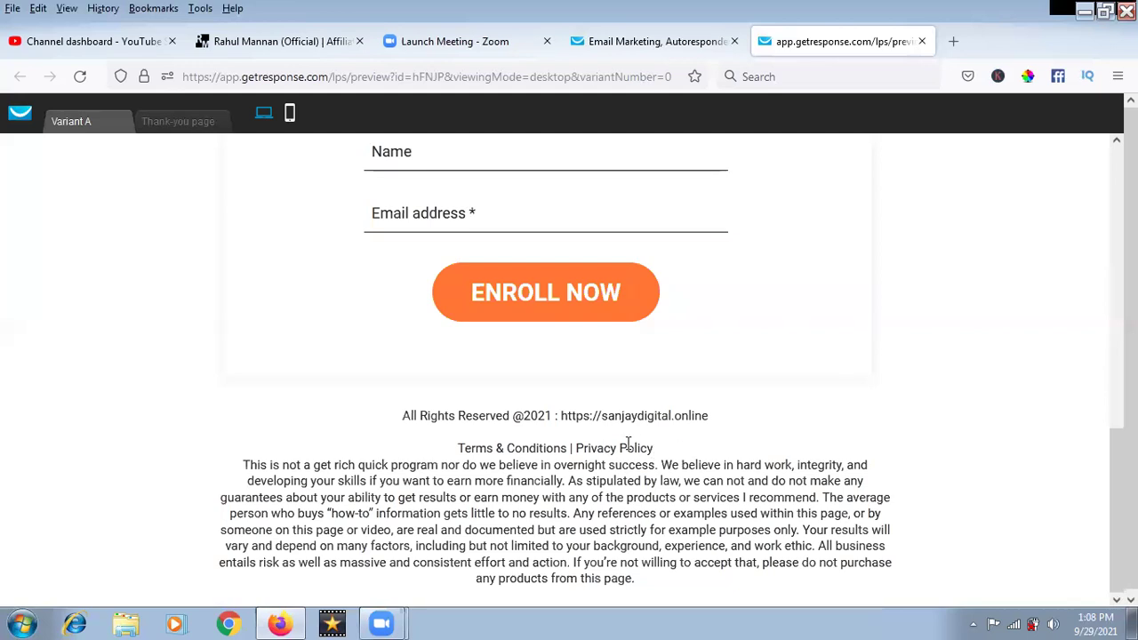
scroll(518, 476, "down", 1)
scroll(522, 480, "up", 10)
triple_click(522, 478)
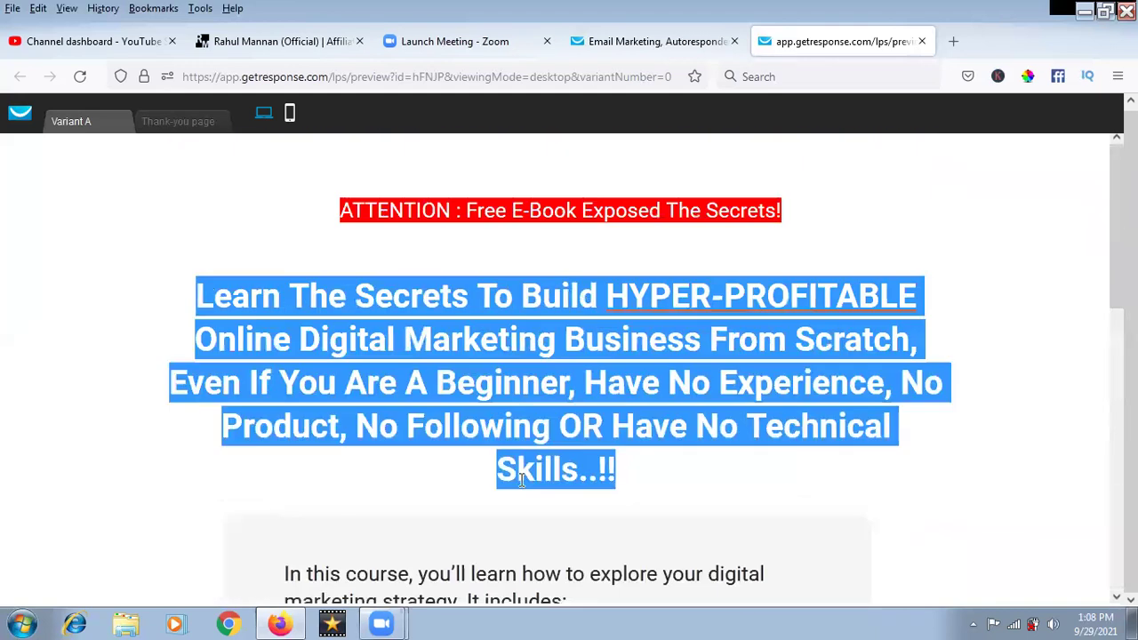
scroll(522, 480, "down", 5)
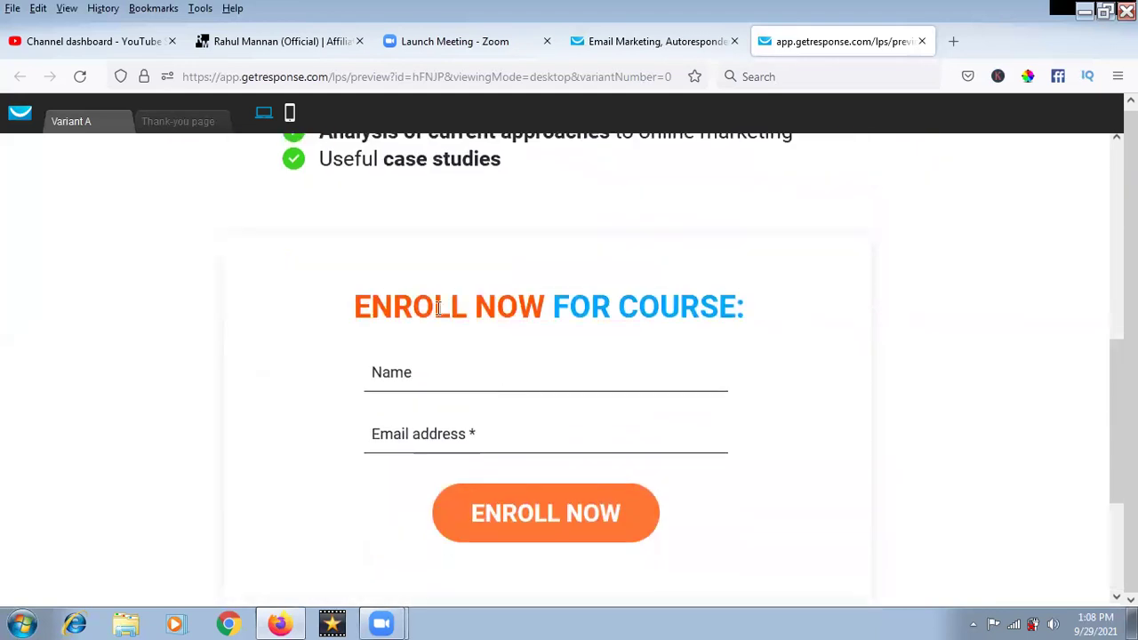
scroll(326, 151, "up", 2)
Step: Change the preview to the phone layout and inspect the page from the headline to the footer disclaimer
left_click(290, 113)
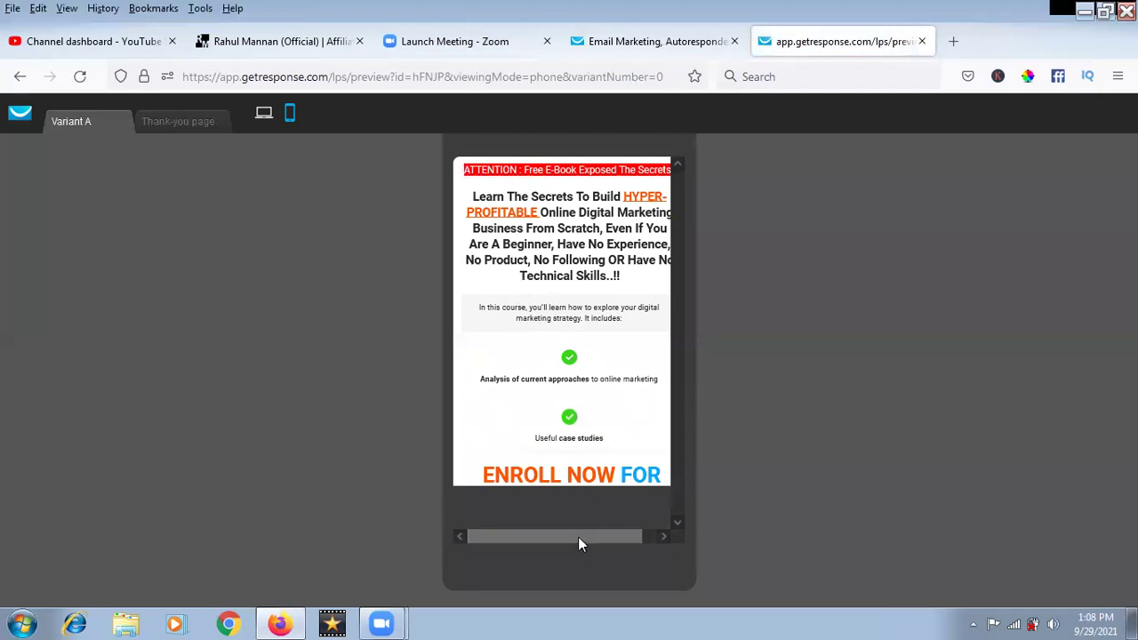
left_click_drag(578, 537, 587, 540)
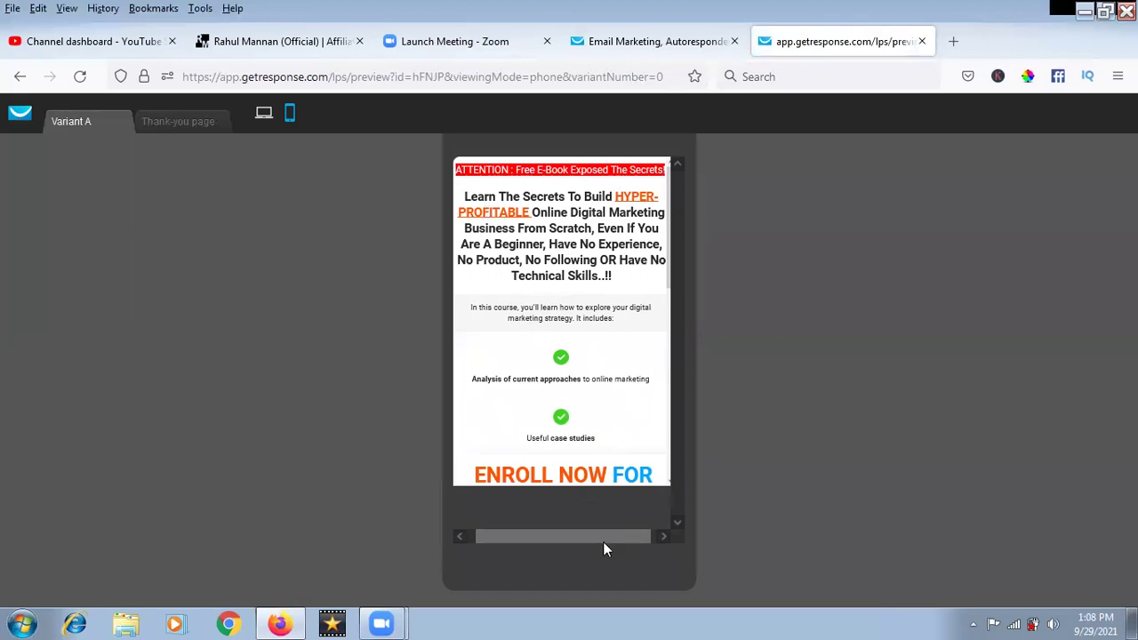
left_click_drag(597, 536, 593, 539)
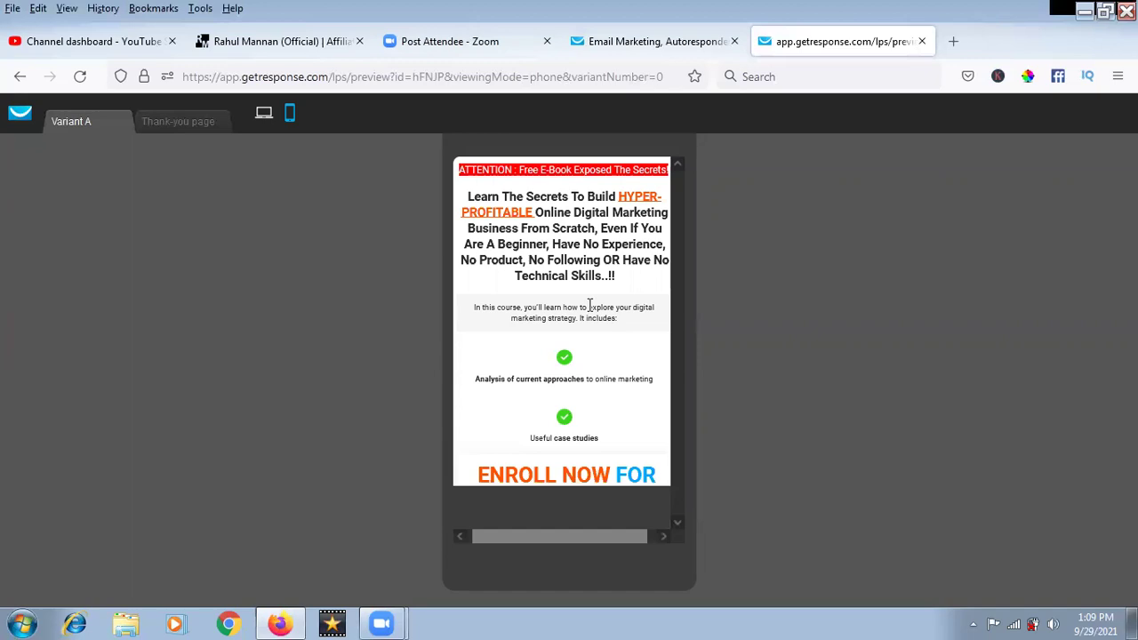
scroll(589, 291, "down", 5)
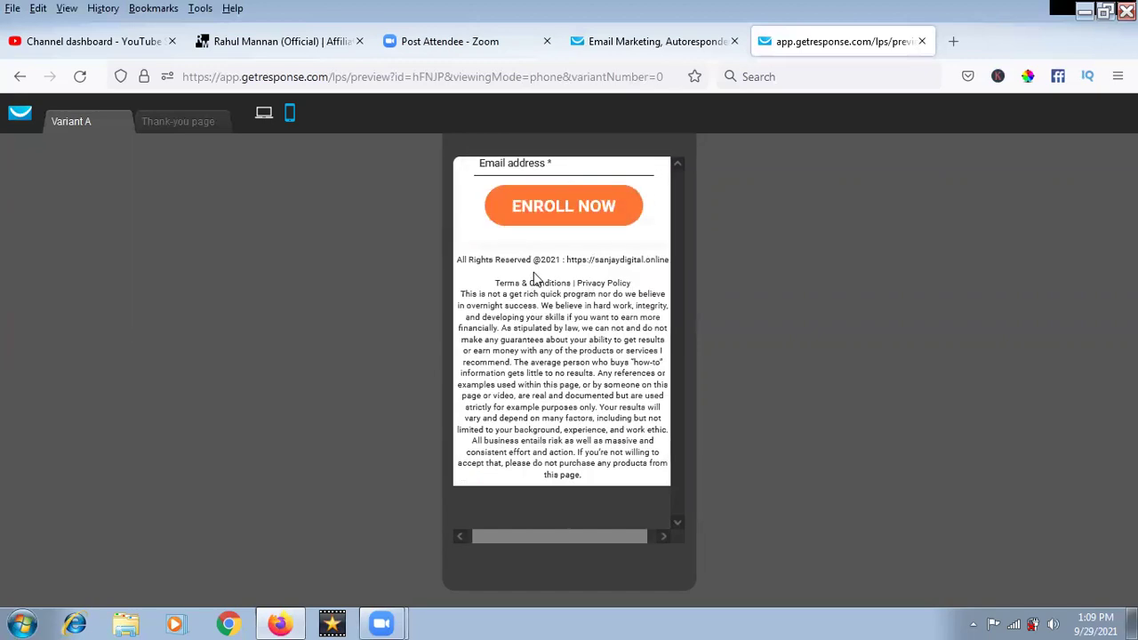
scroll(536, 282, "down", 1)
scroll(569, 333, "up", 1)
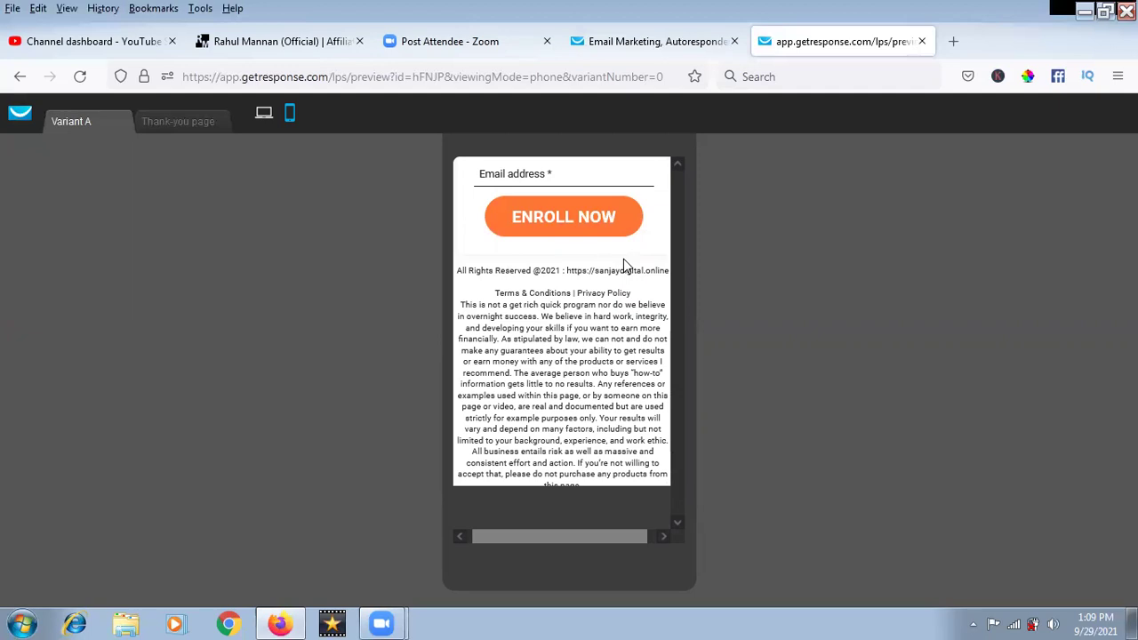
Step: Return the preview to the desktop layout, check the enrollment form, and close the preview
left_click(265, 117)
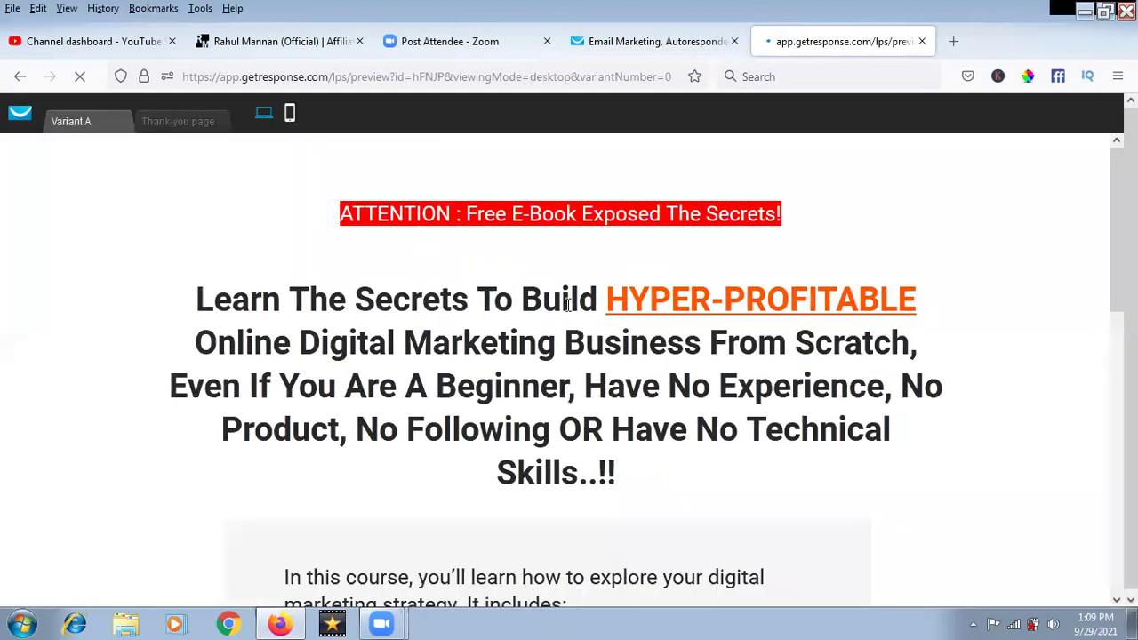
scroll(569, 309, "down", 5)
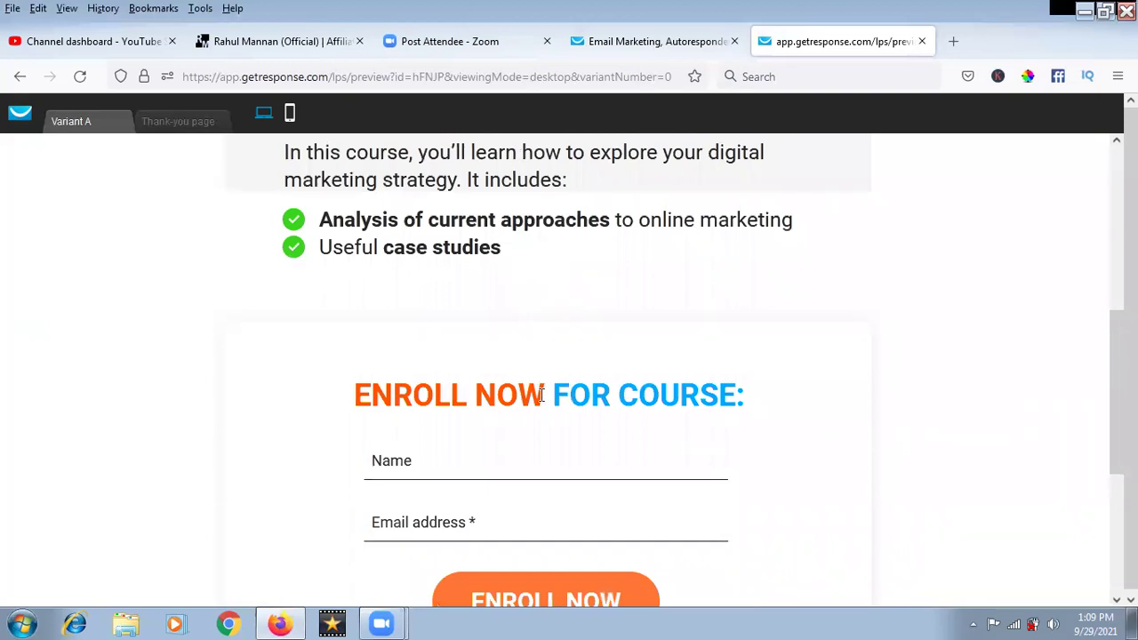
left_click(922, 42)
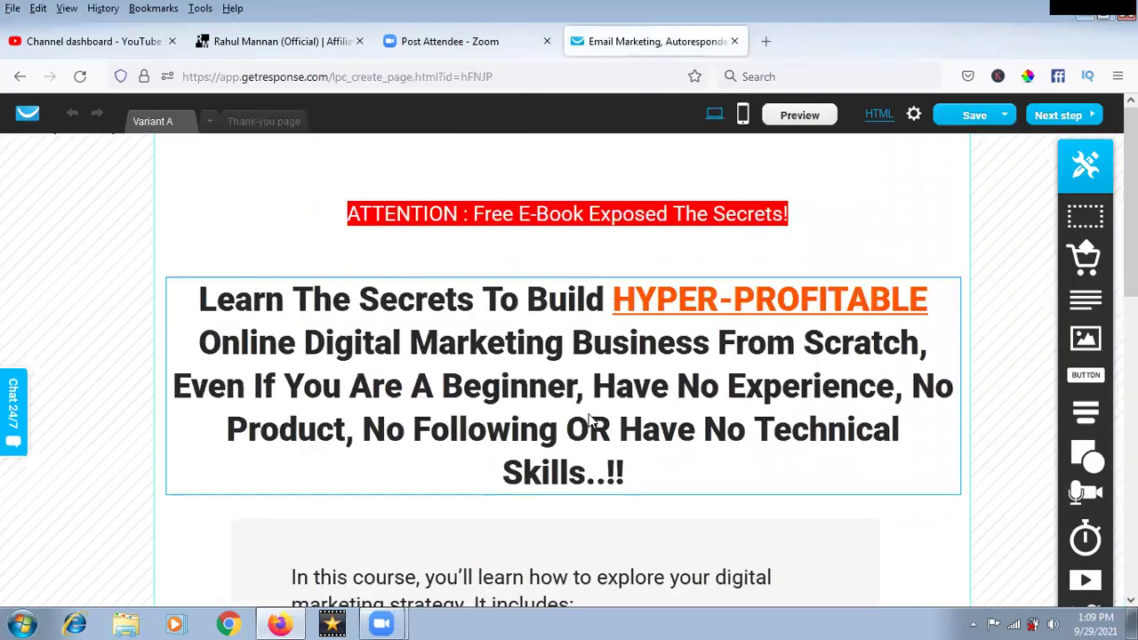
Step: Open the landing page's thank-you page in the editor and review its WhatsApp group button, closing text and footer
left_click(260, 121)
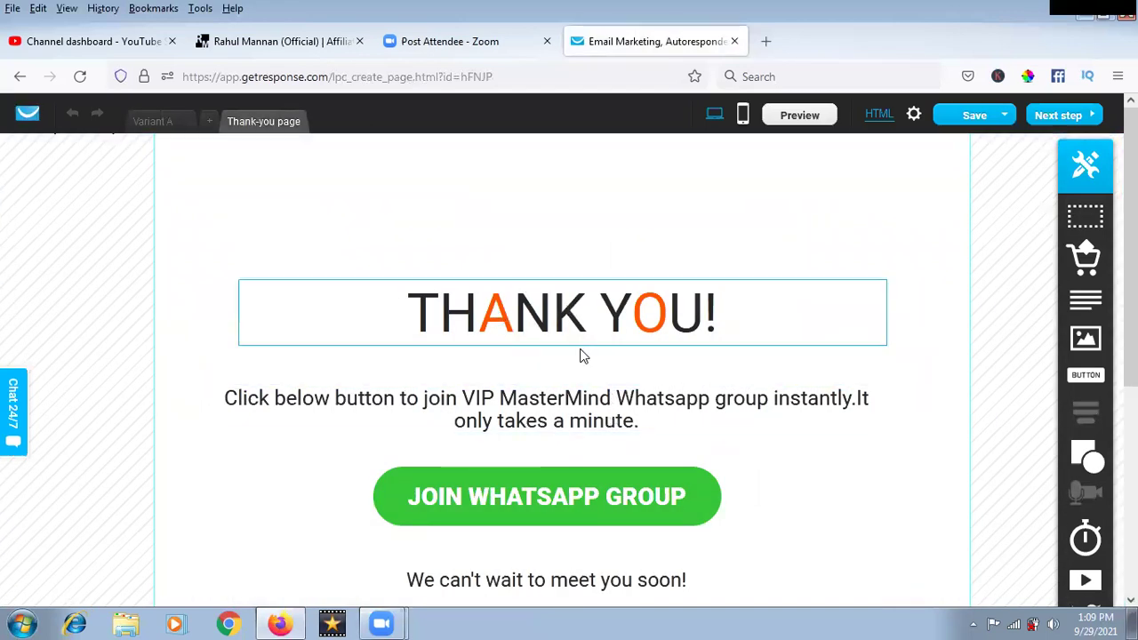
scroll(535, 291, "down", 4)
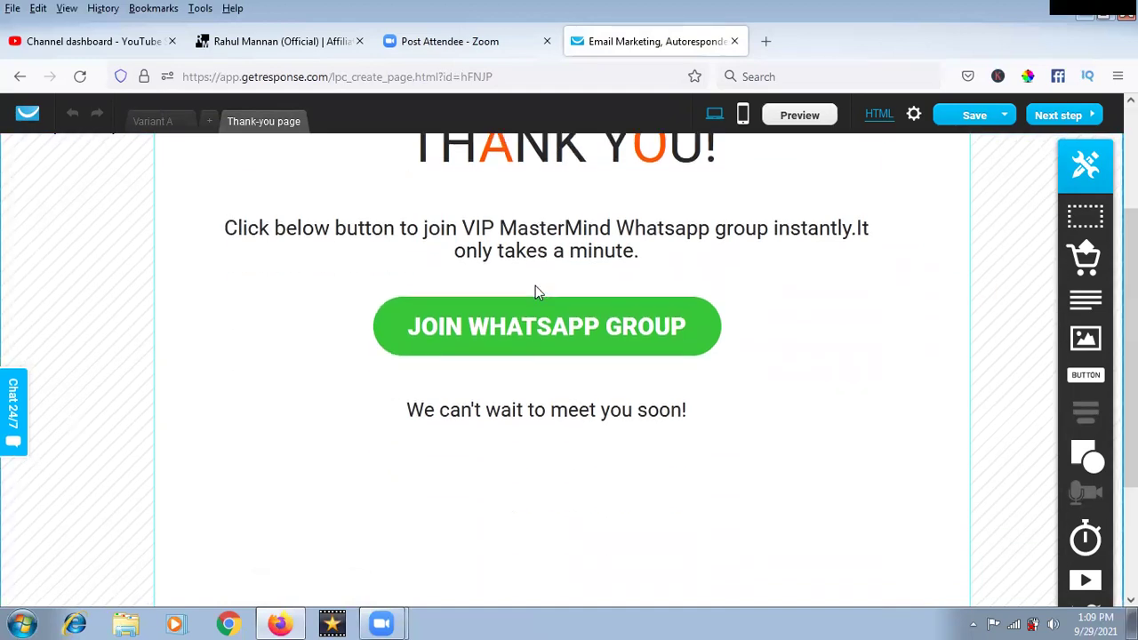
scroll(535, 291, "up", 4)
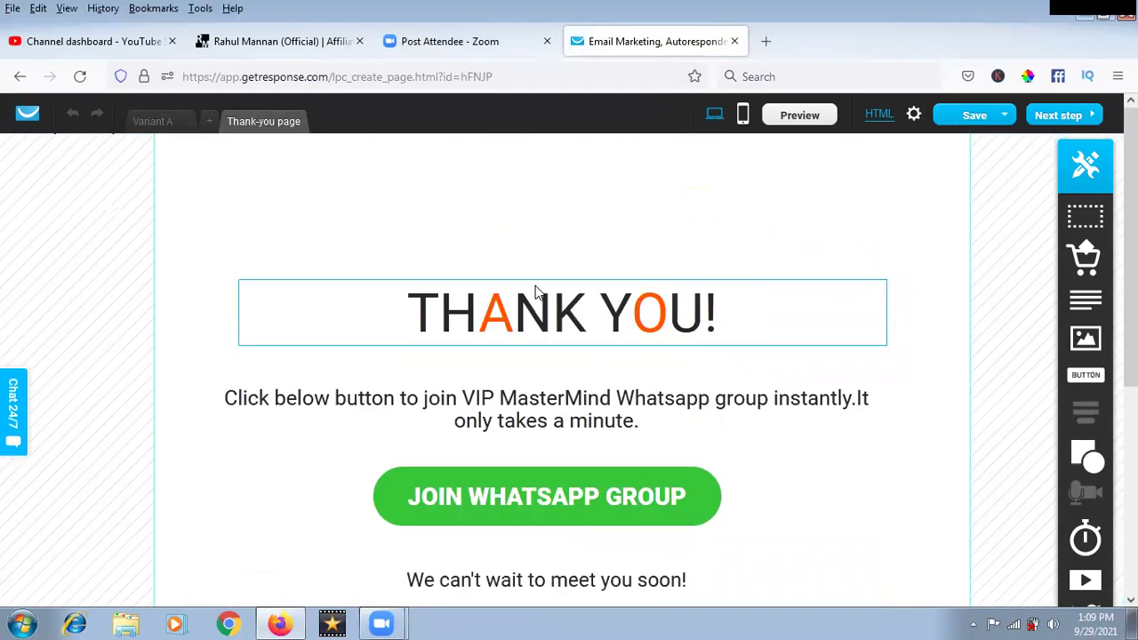
scroll(535, 292, "down", 4)
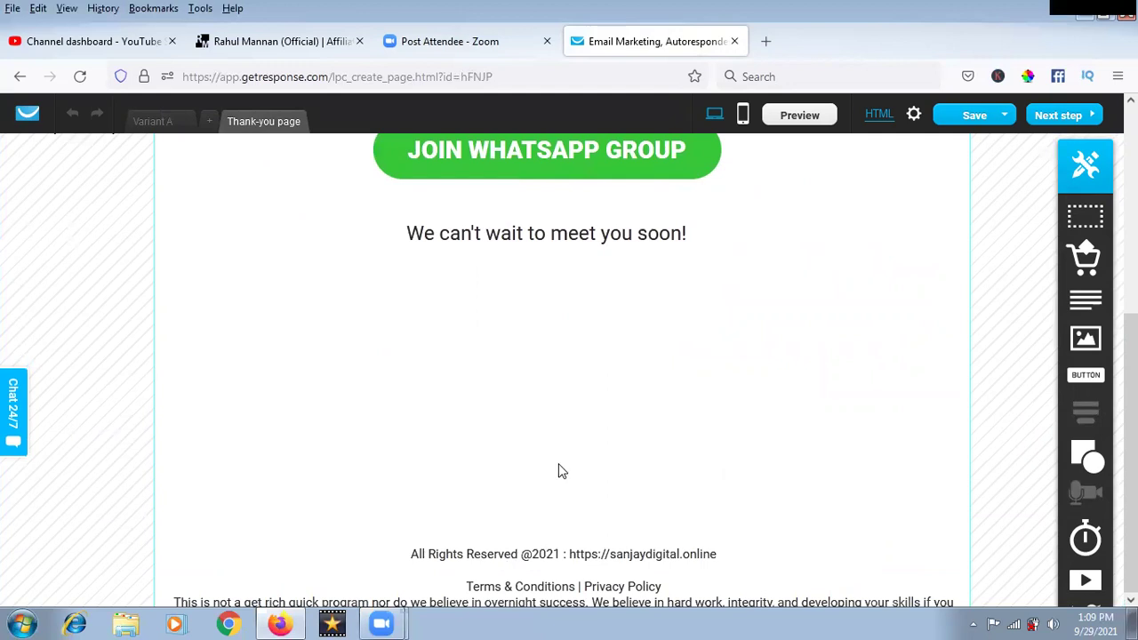
Step: Switch from the thank-you page back to the Variant A landing page and review its form, footer, course bullets and headline
scroll(521, 337, "up", 4)
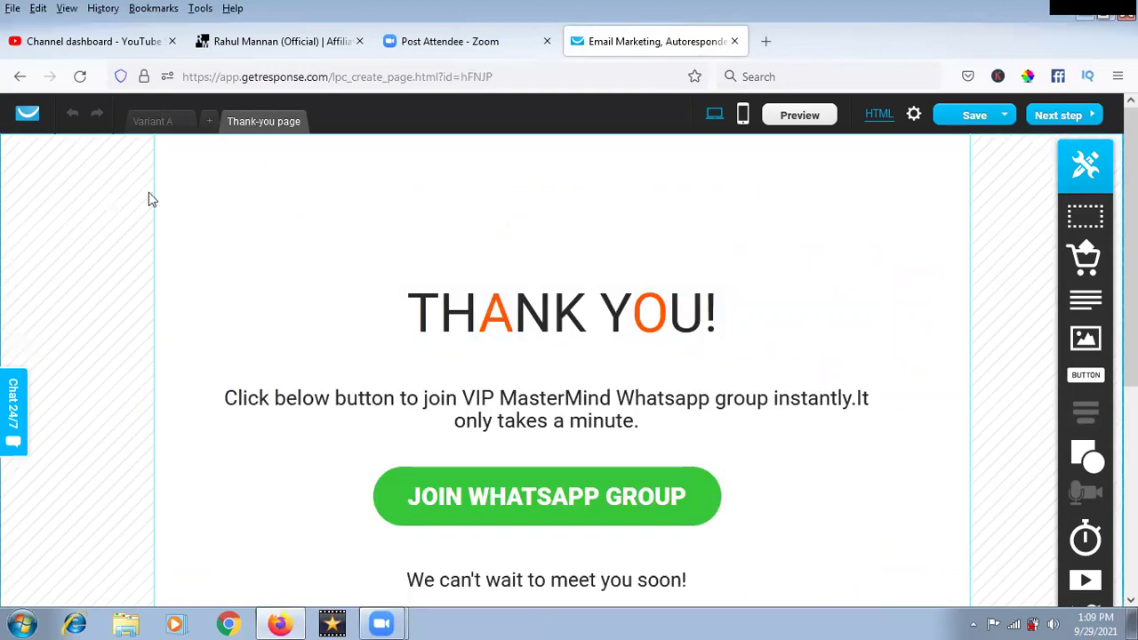
left_click(160, 122)
scroll(592, 302, "down", 5)
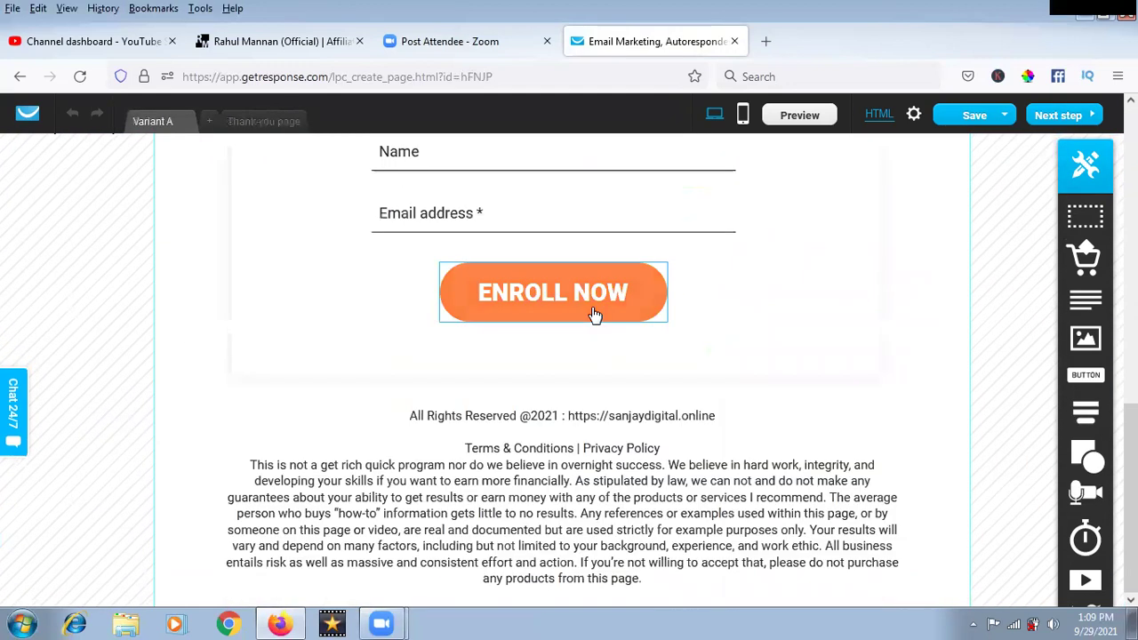
scroll(594, 315, "up", 4)
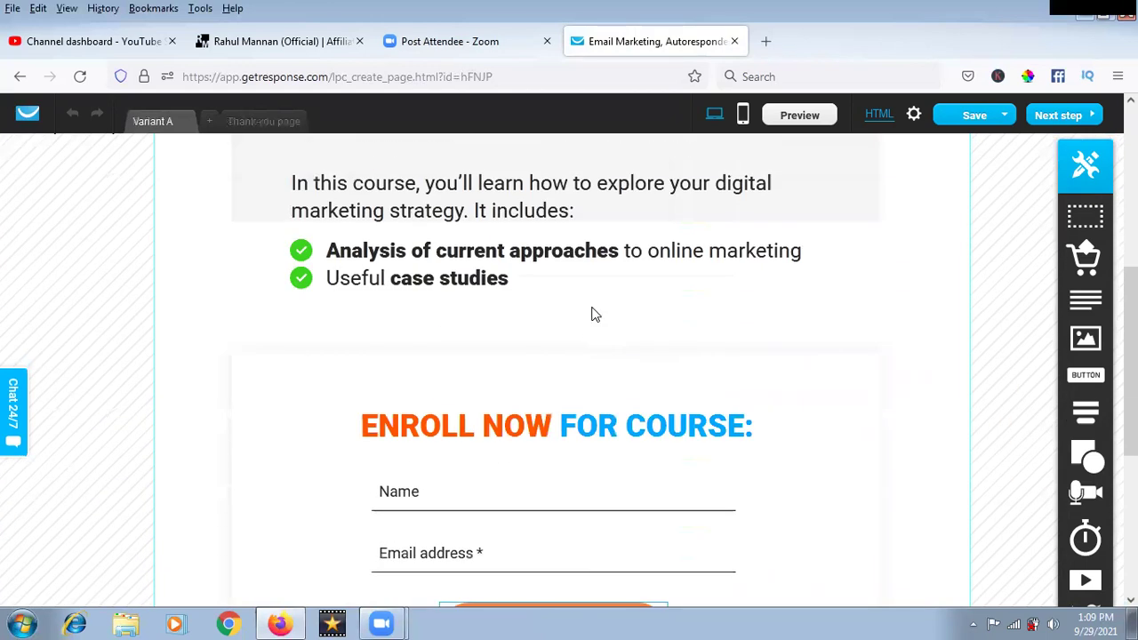
scroll(398, 227, "up", 5)
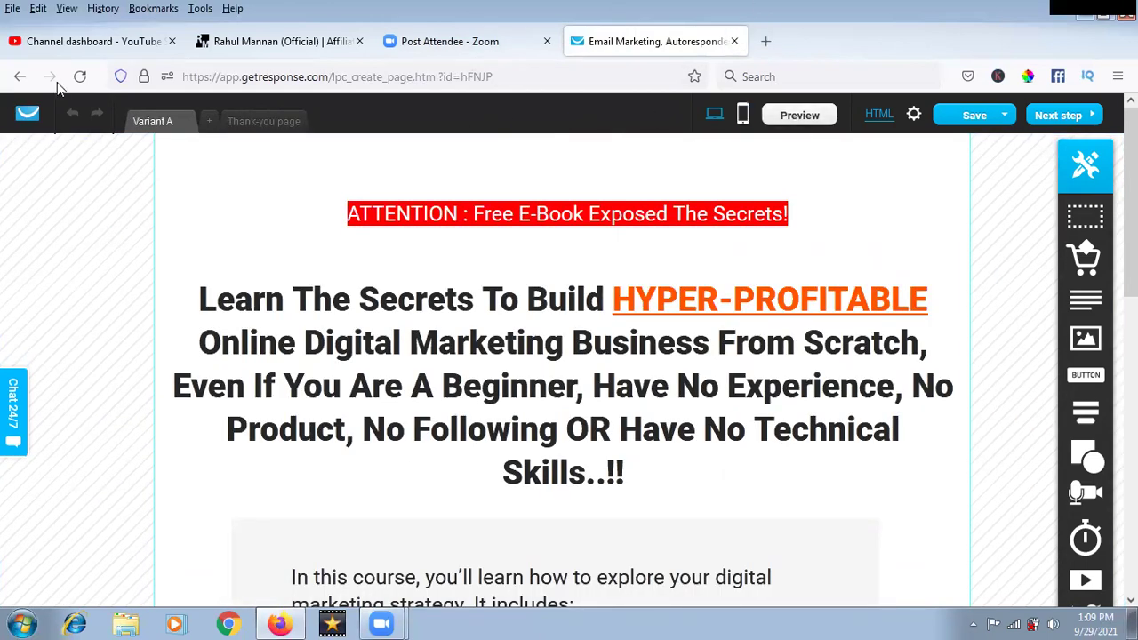
Step: Leave the page editor without saving and start creating a new landing page from the Landing pages list
left_click(26, 119)
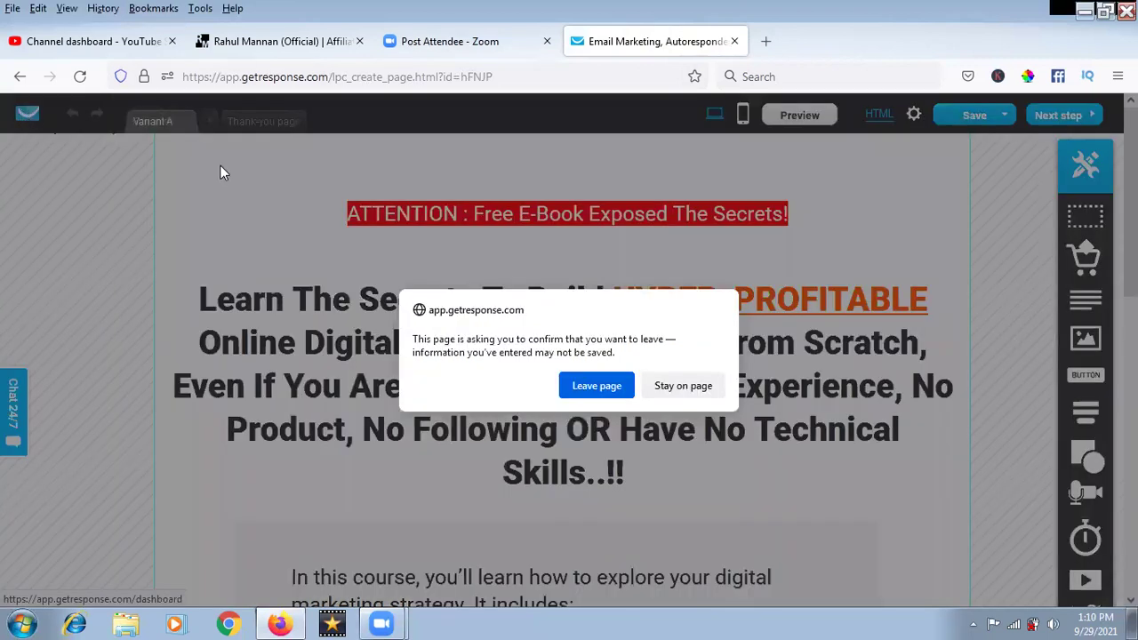
left_click(614, 386)
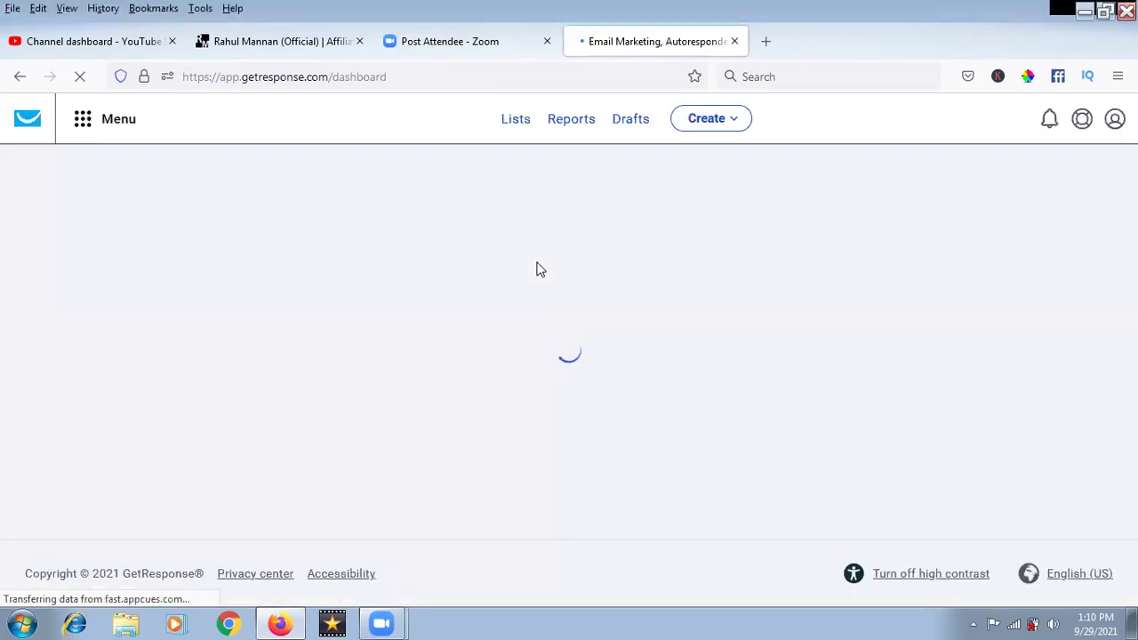
left_click(81, 125)
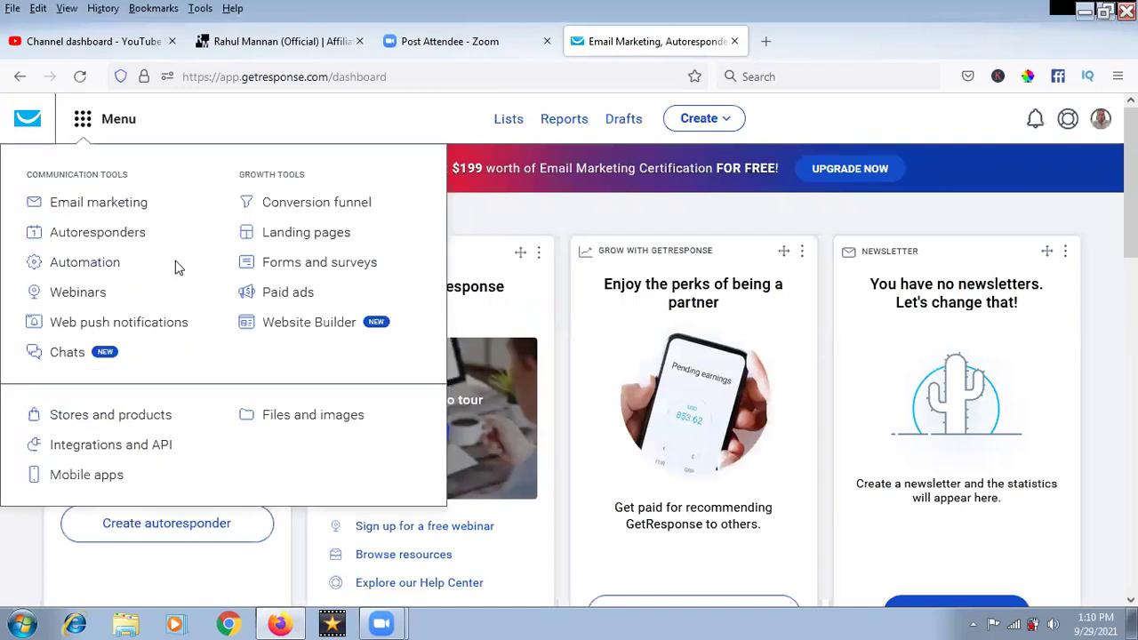
left_click(281, 235)
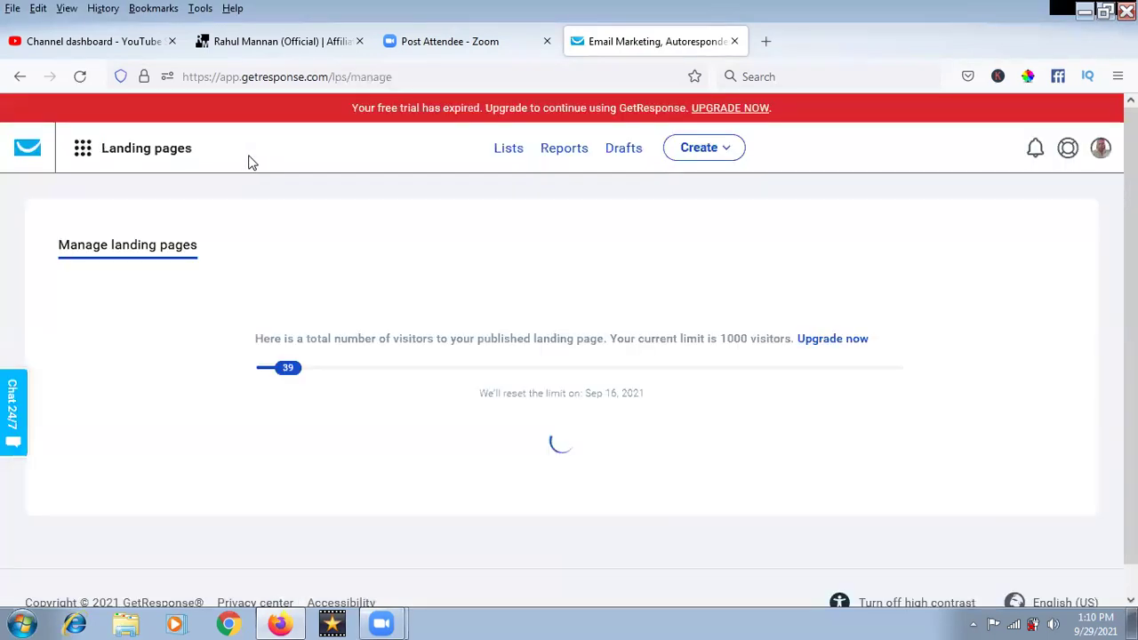
scroll(496, 336, "down", 3)
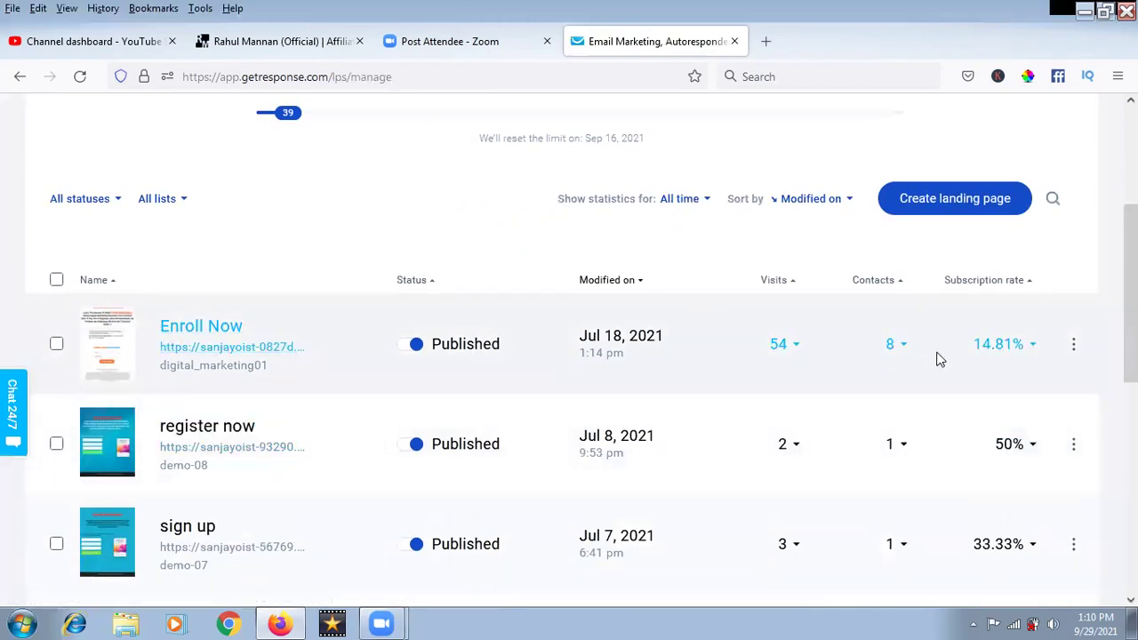
left_click(940, 206)
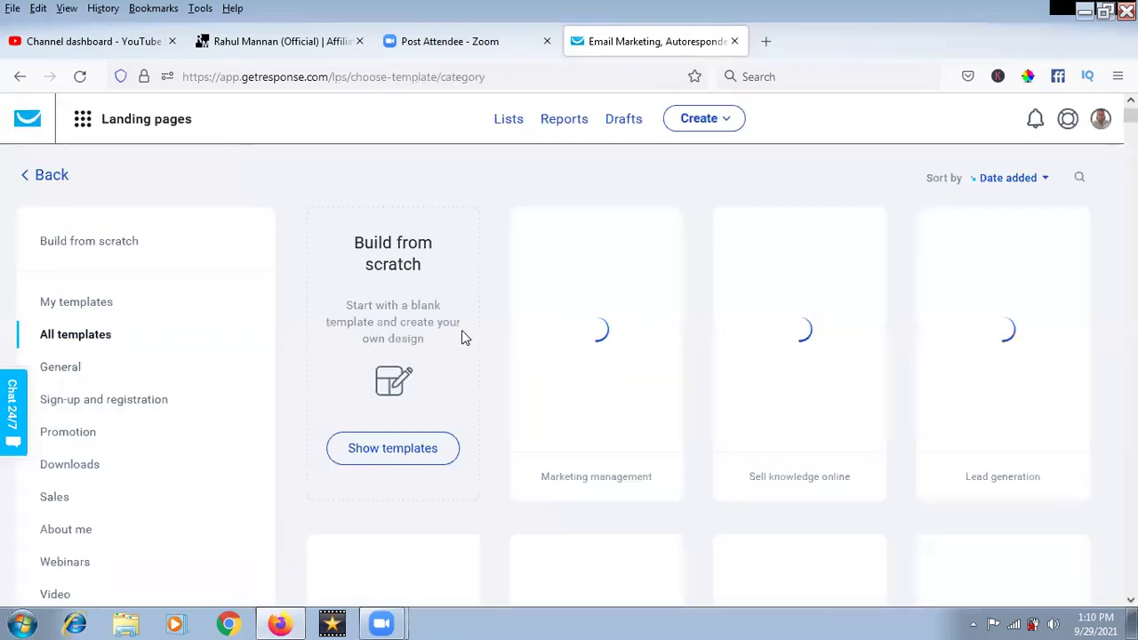
Step: Look through the full template collection to compare the available landing page designs
scroll(588, 312, "down", 2)
scroll(586, 305, "down", 2)
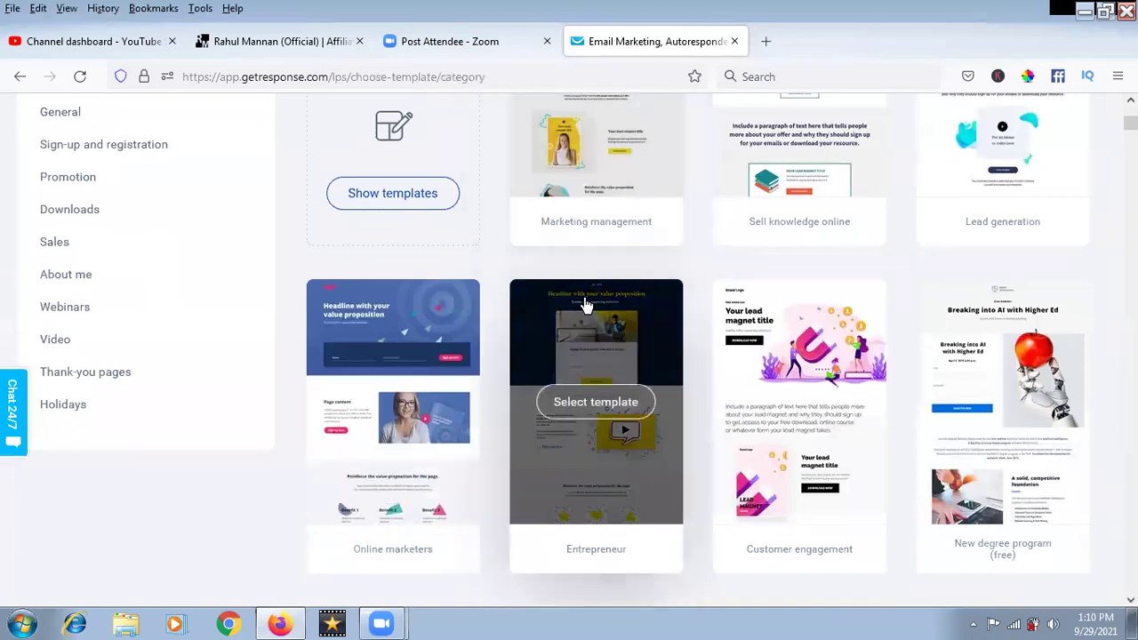
scroll(586, 305, "up", 2)
scroll(586, 305, "down", 3)
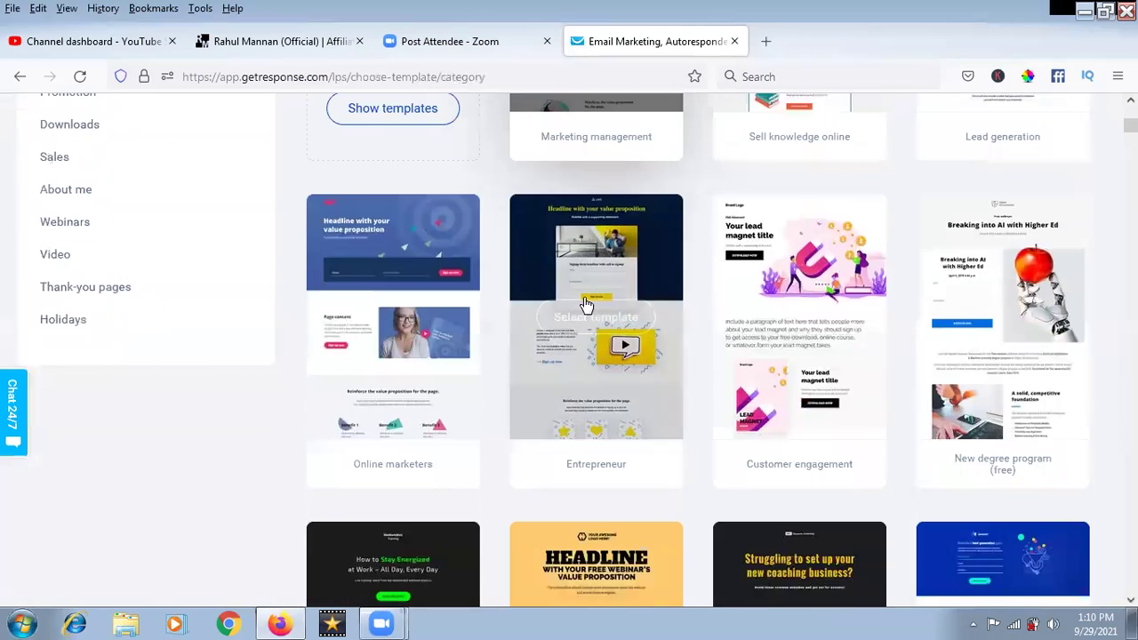
scroll(586, 305, "up", 3)
scroll(585, 305, "down", 4)
scroll(584, 305, "down", 3)
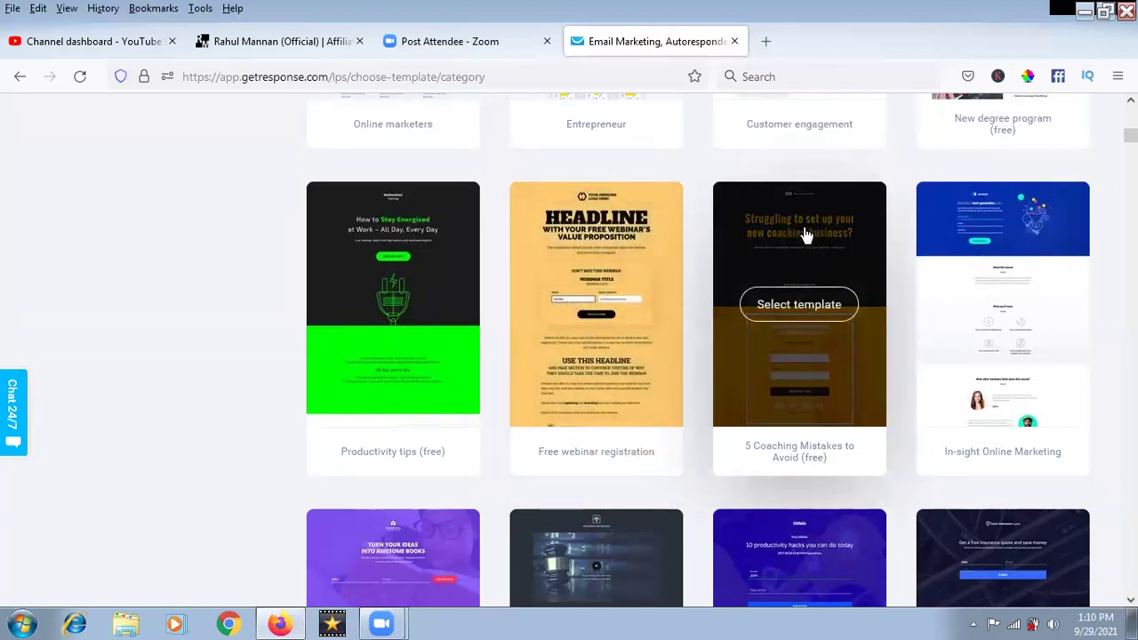
scroll(794, 329, "down", 4)
scroll(791, 315, "down", 2)
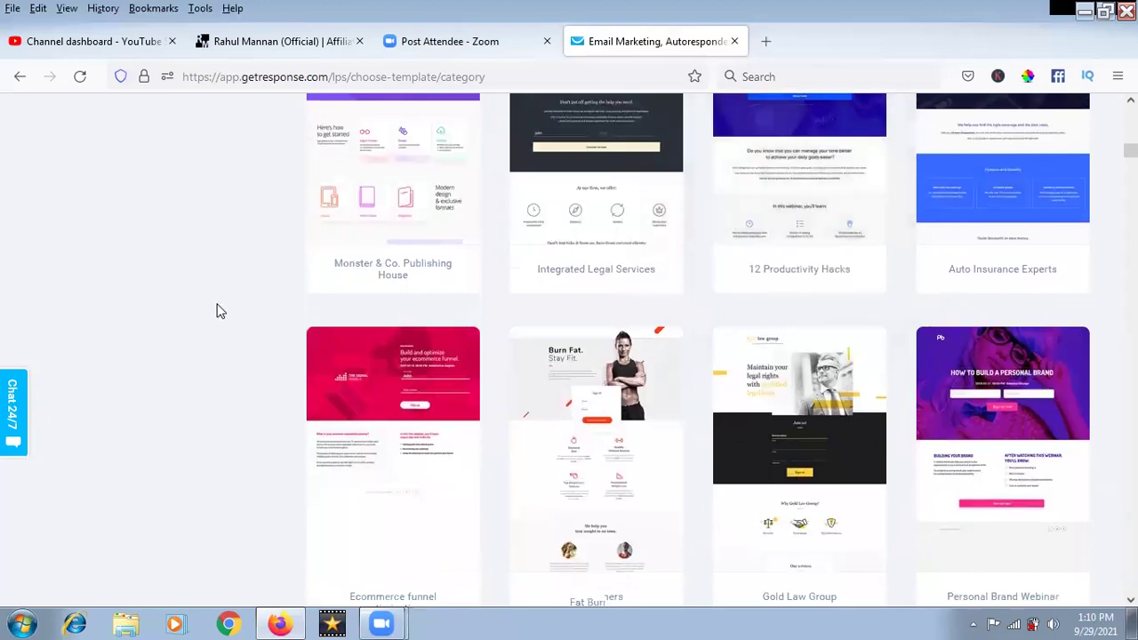
scroll(221, 311, "down", 3)
scroll(221, 311, "up", 15)
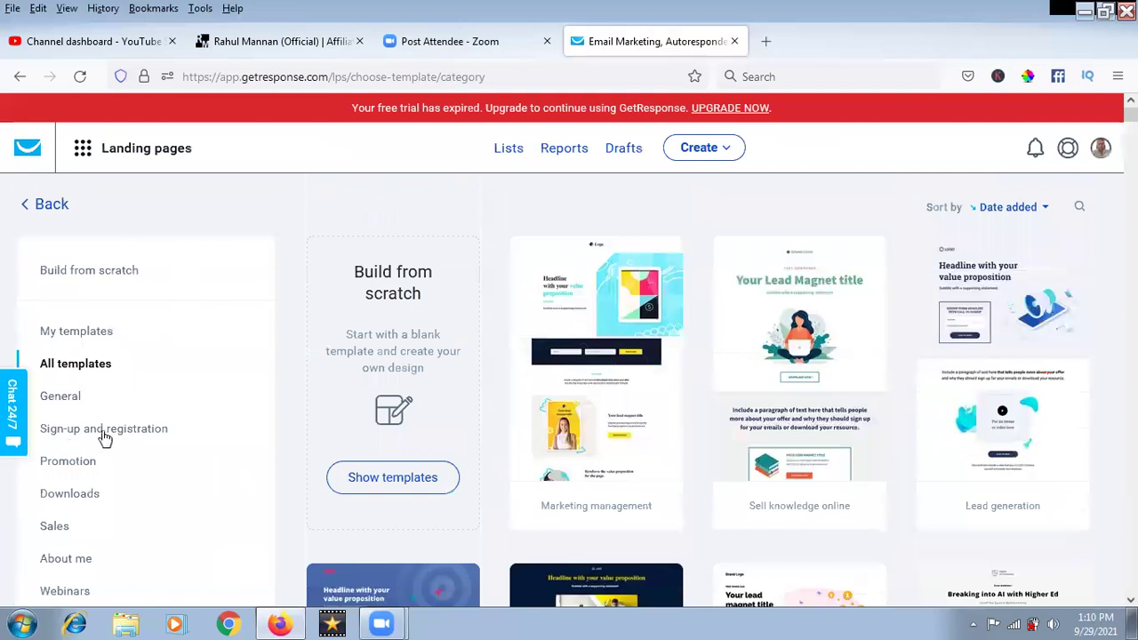
Step: Limit the templates to the Sign-up and registration category and examine its business and marketing designs, such as Video Boot Camp and Marketing Library
left_click(129, 433)
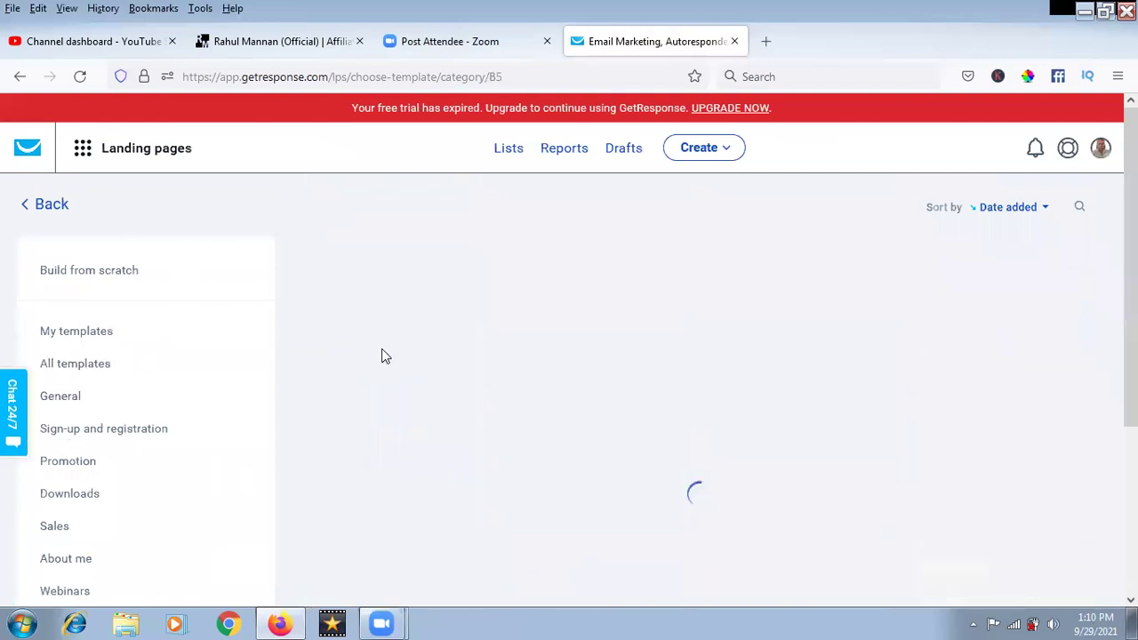
scroll(1096, 281, "down", 9)
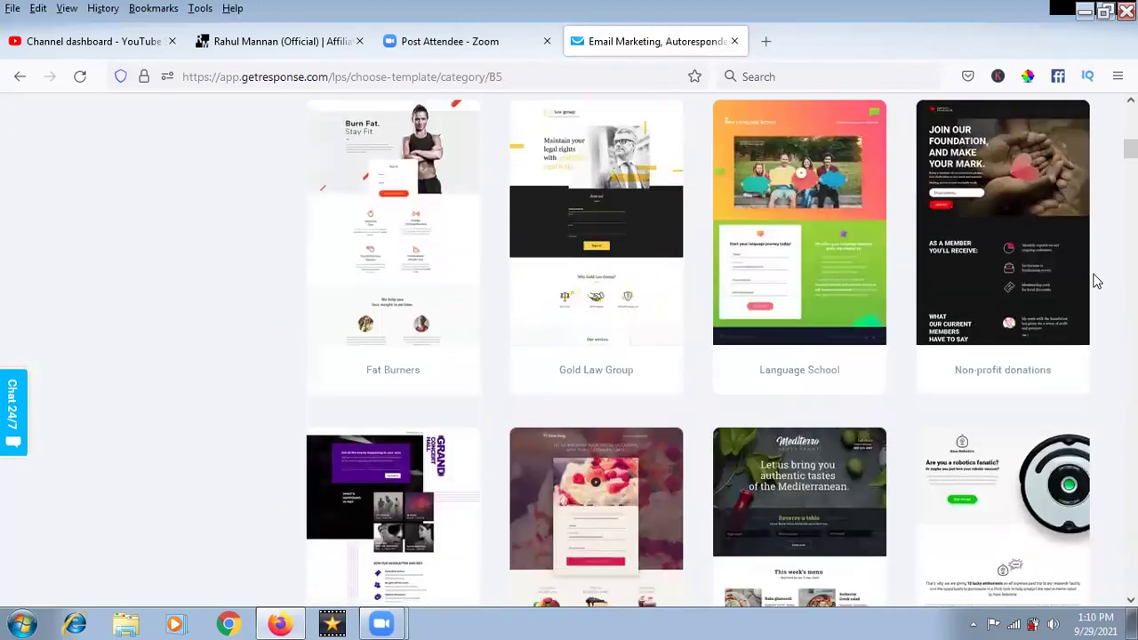
scroll(1096, 281, "down", 6)
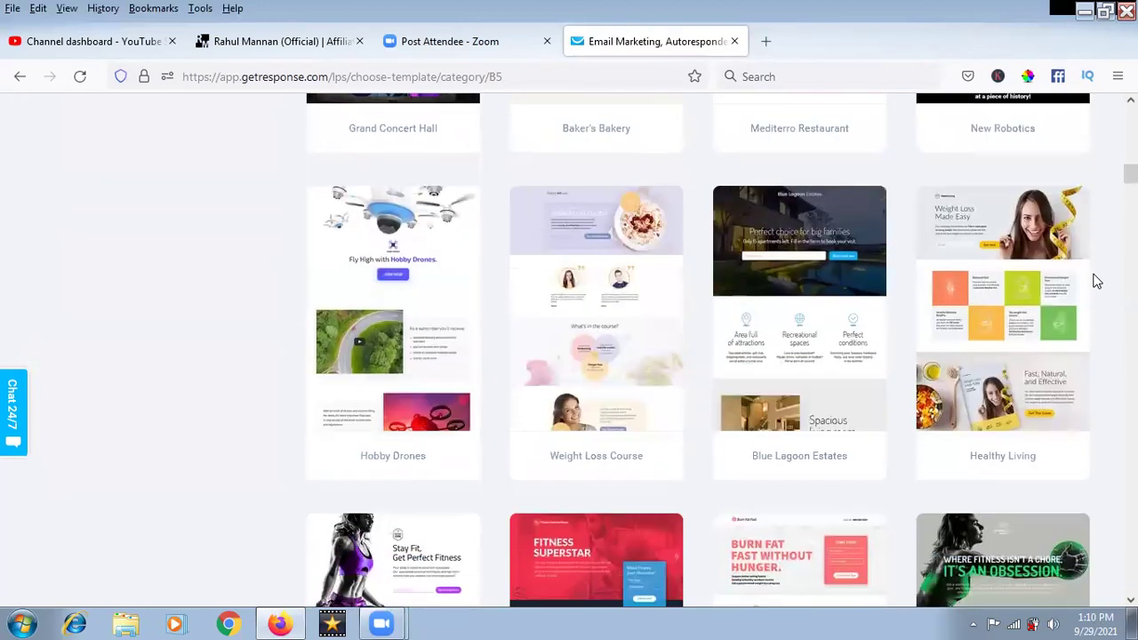
scroll(1096, 281, "down", 6)
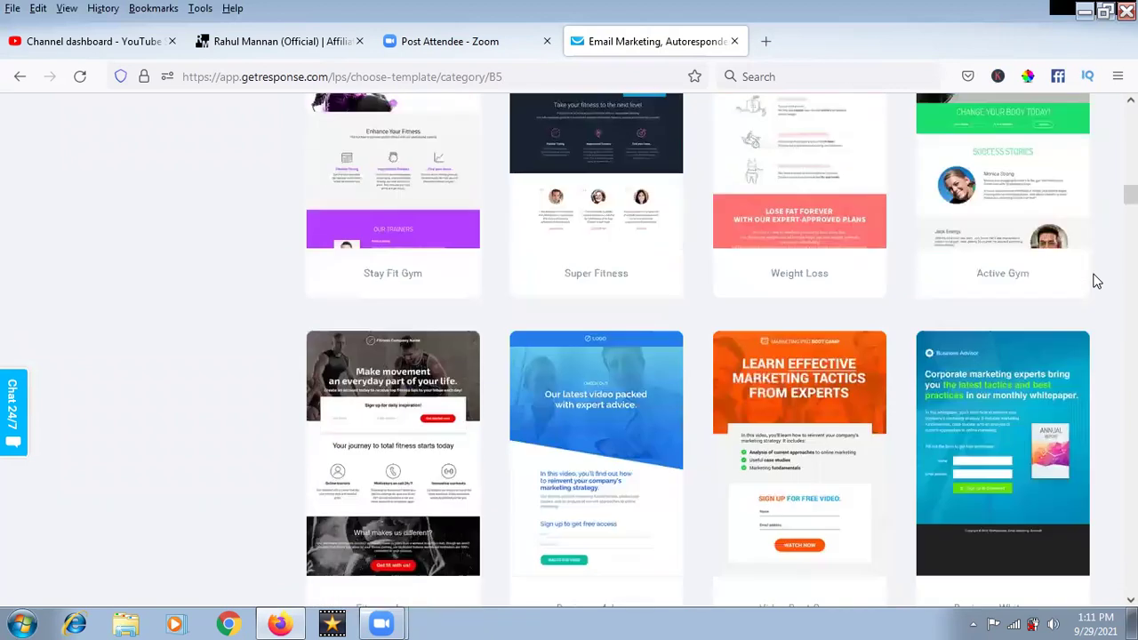
scroll(563, 287, "down", 1)
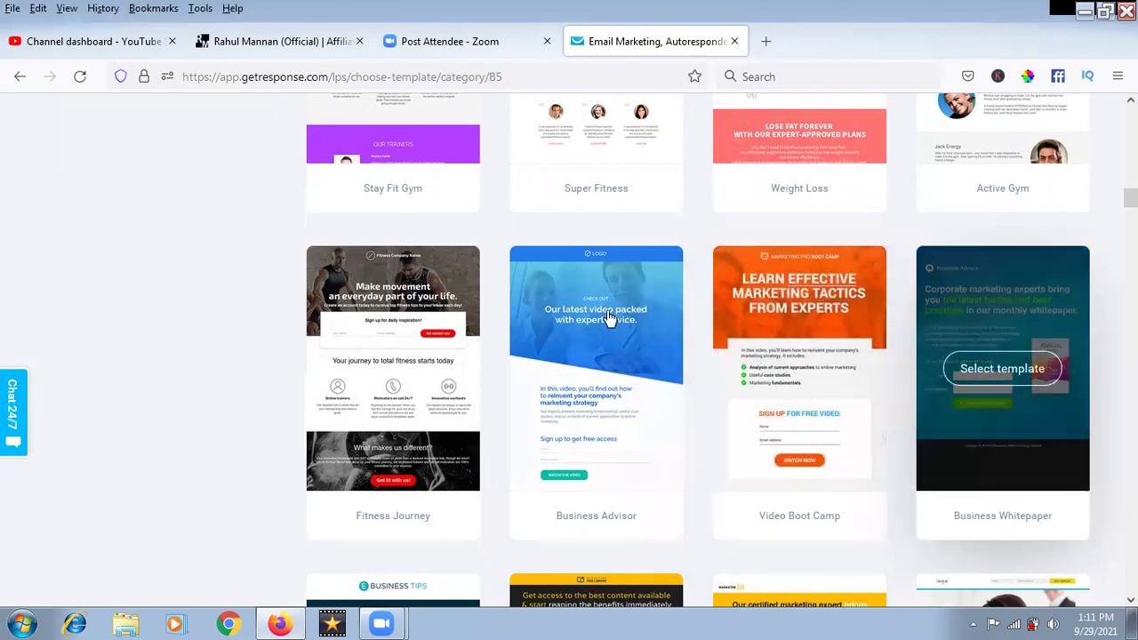
scroll(513, 348, "down", 3)
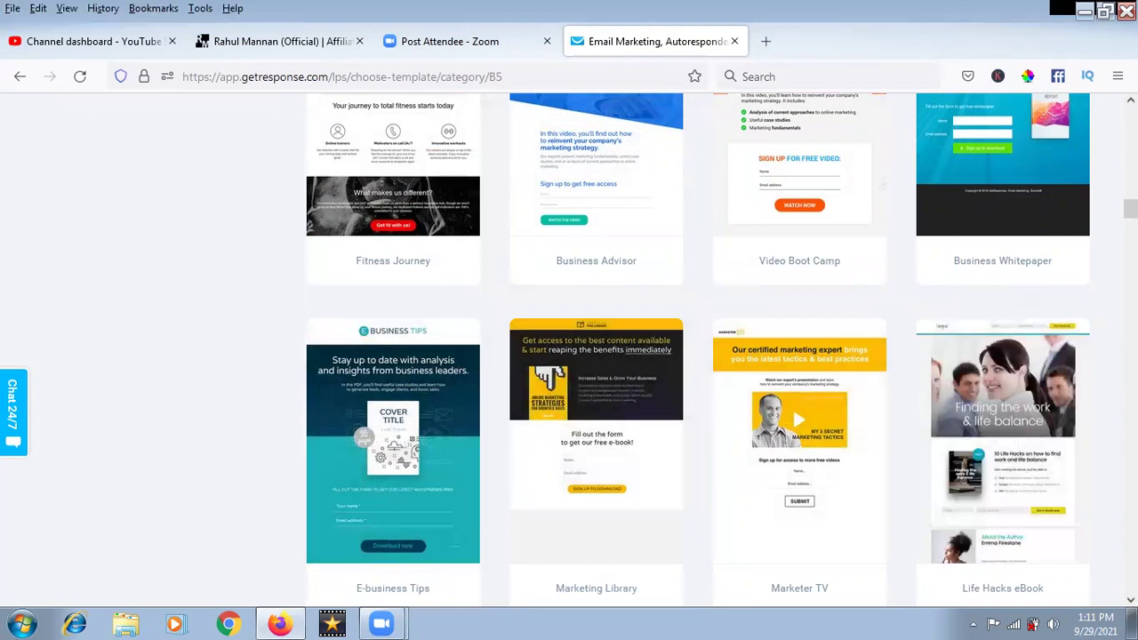
scroll(782, 338, "down", 3)
scroll(782, 337, "up", 2)
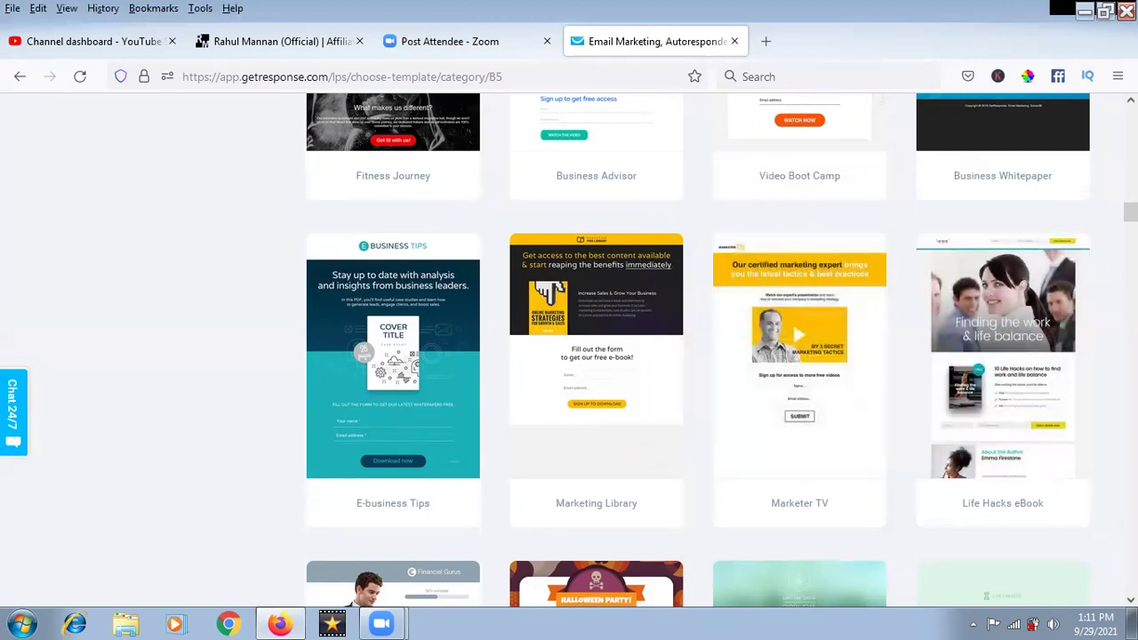
scroll(698, 350, "down", 3)
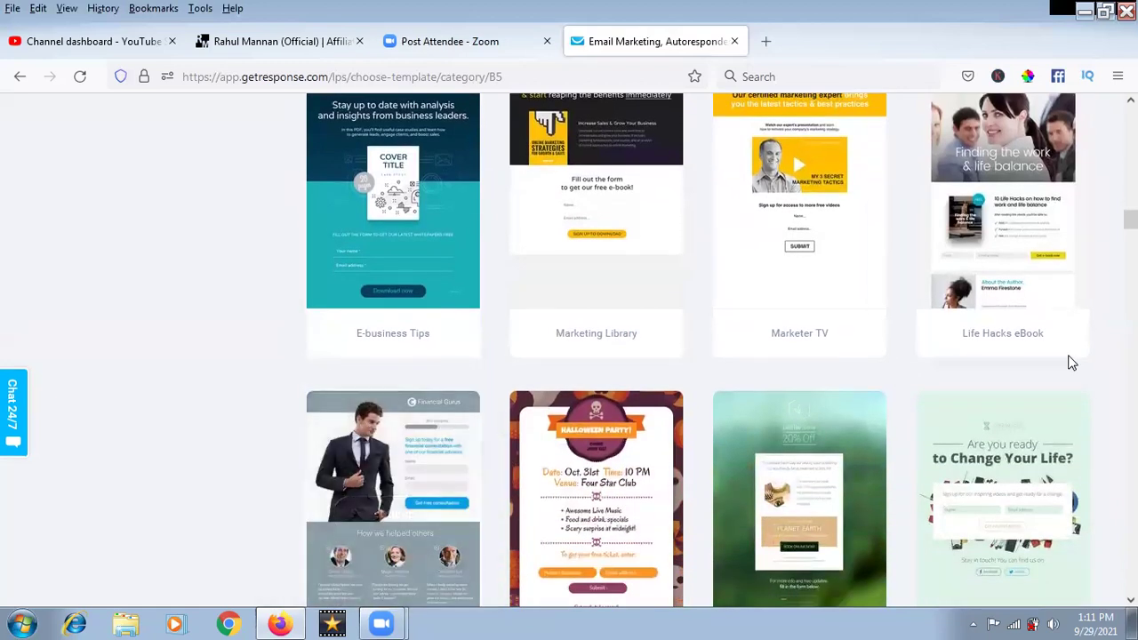
Step: Examine the remaining sign-up templates, from the academy and free report designs through the holiday, sales and vacation ones
scroll(1071, 362, "down", 6)
scroll(698, 350, "down", 5)
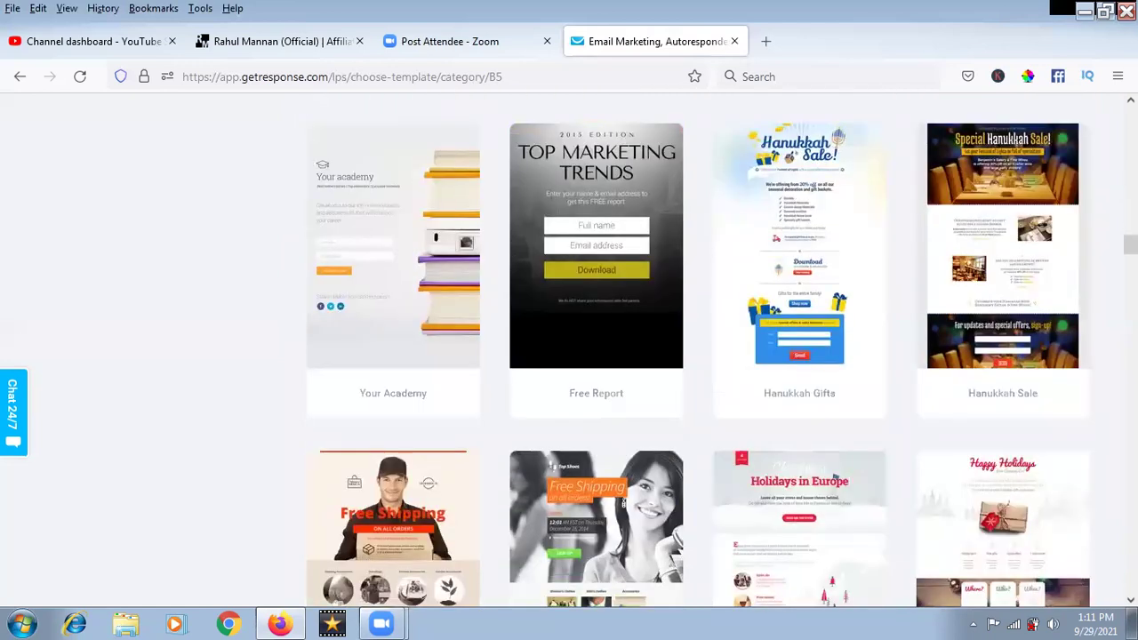
scroll(624, 502, "down", 8)
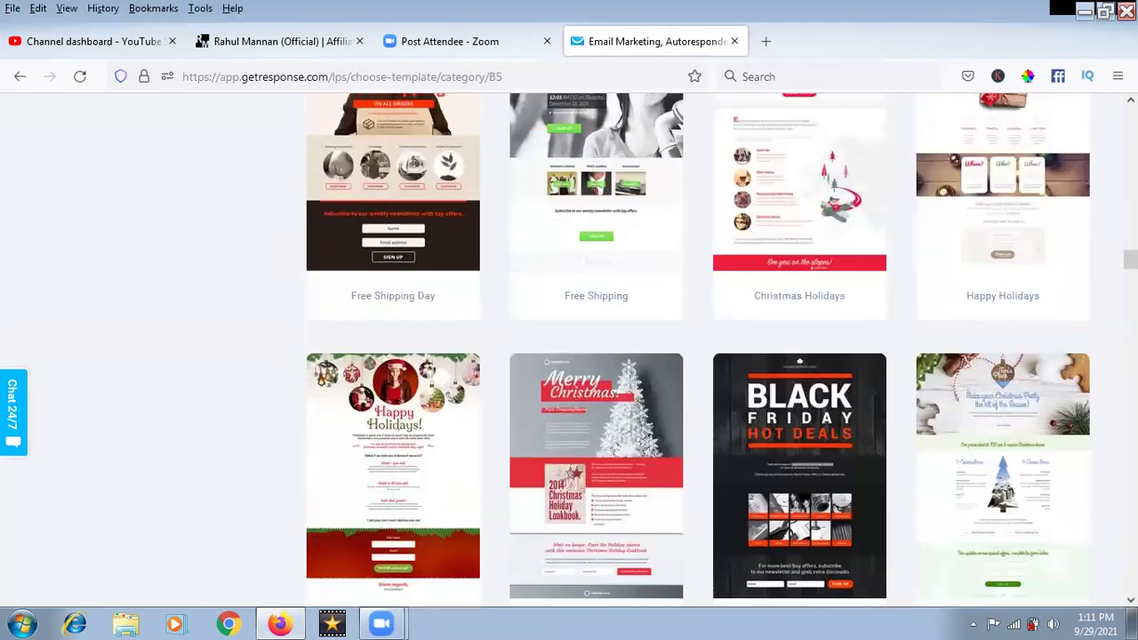
scroll(698, 356, "down", 6)
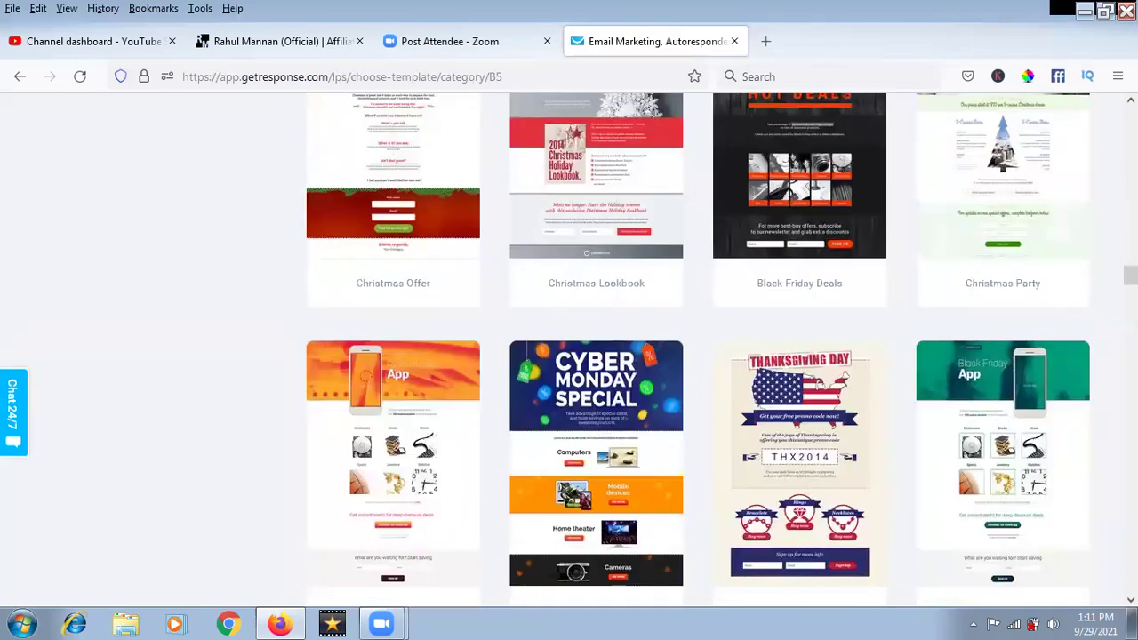
scroll(698, 351, "down", 8)
scroll(698, 351, "down", 20)
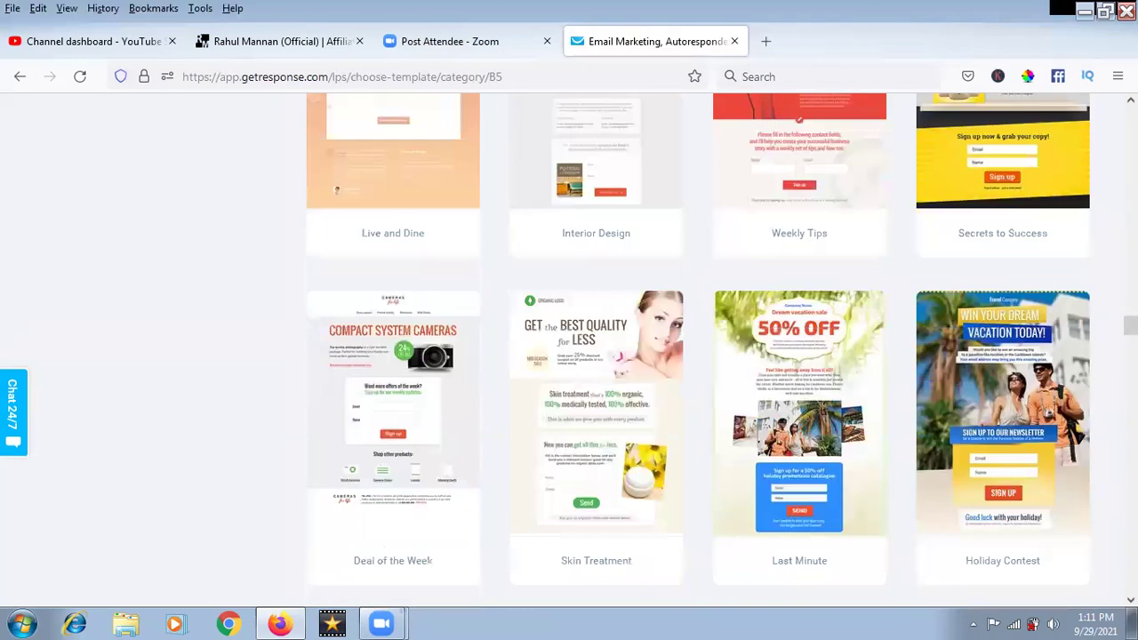
scroll(697, 350, "down", 10)
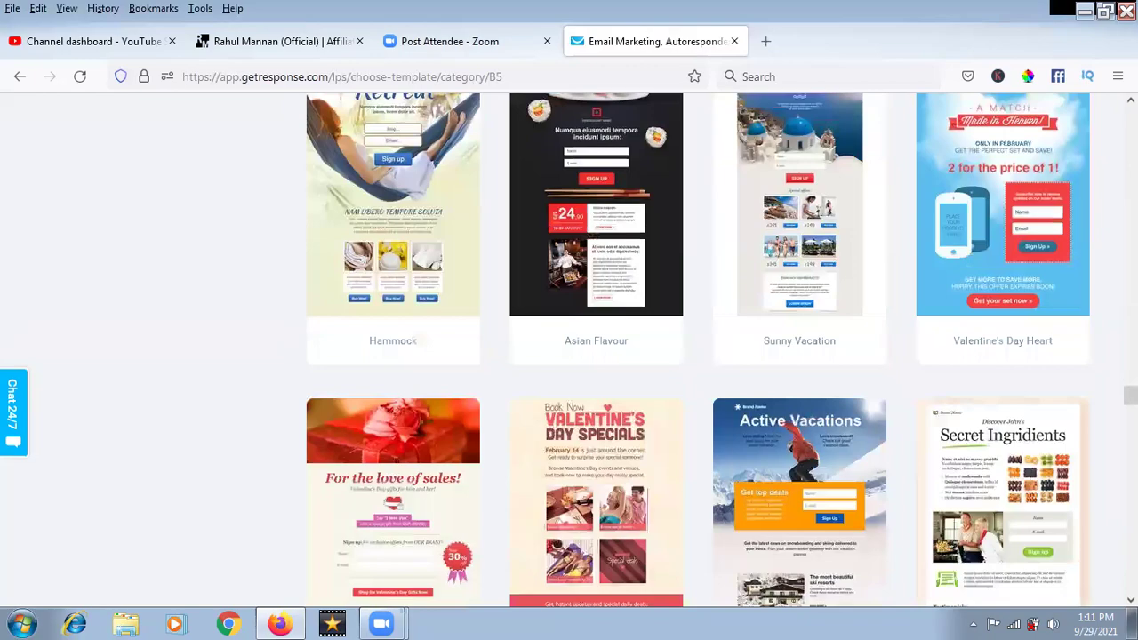
scroll(697, 350, "down", 20)
Step: Go back through the sign-up templates from the Holiday Promo designs to the row with Financial Consultation and Halloween Party
scroll(698, 350, "up", 7)
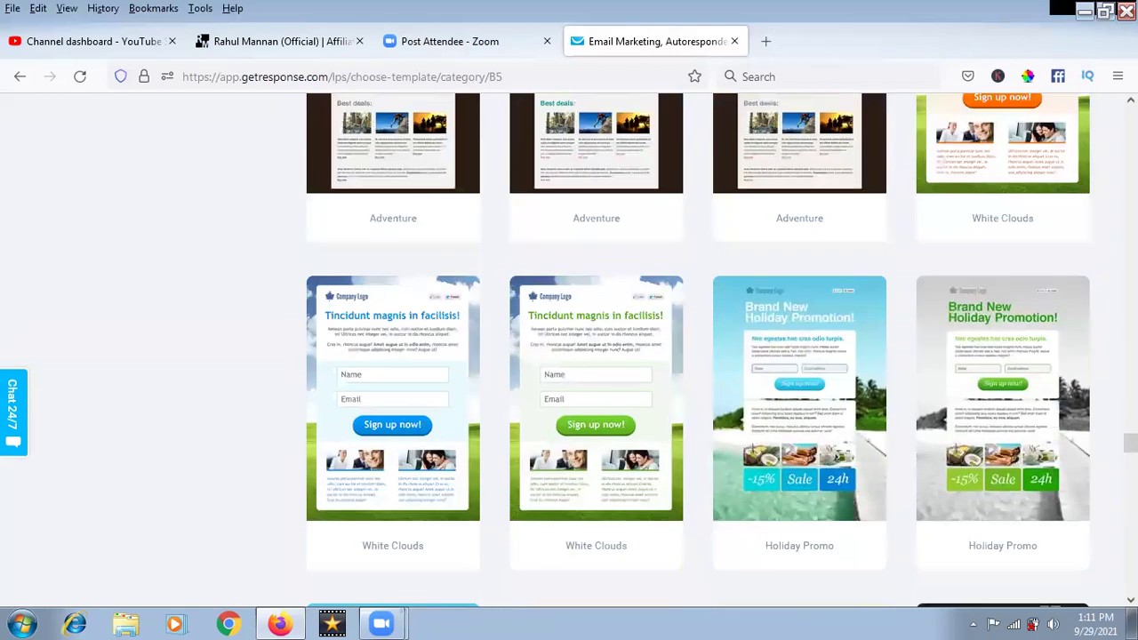
scroll(698, 350, "up", 12)
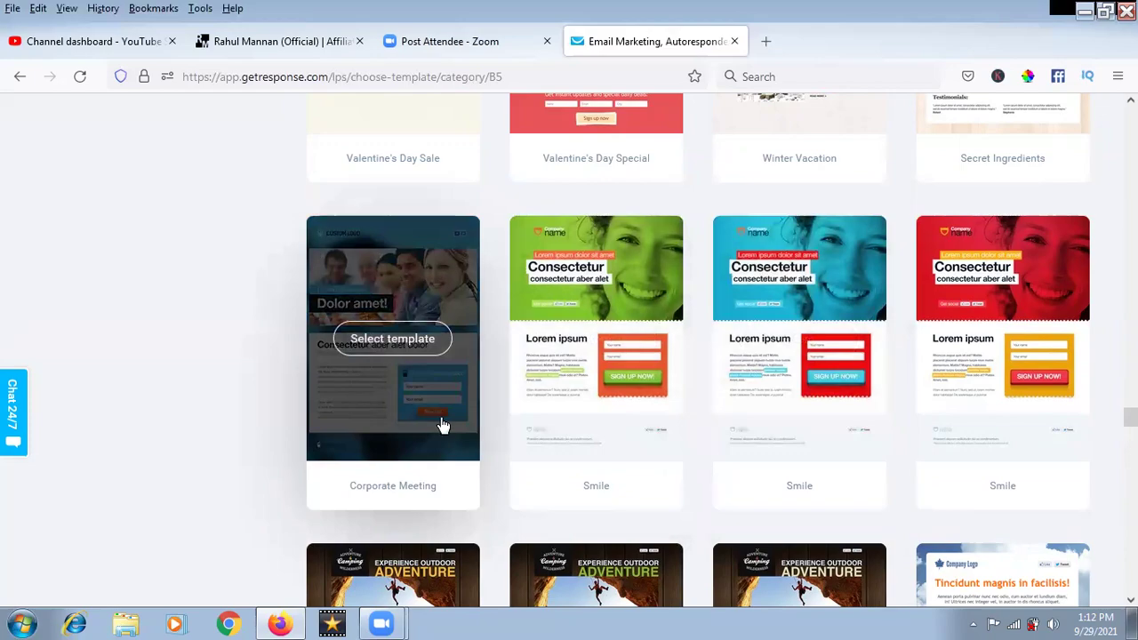
scroll(958, 294, "up", 3)
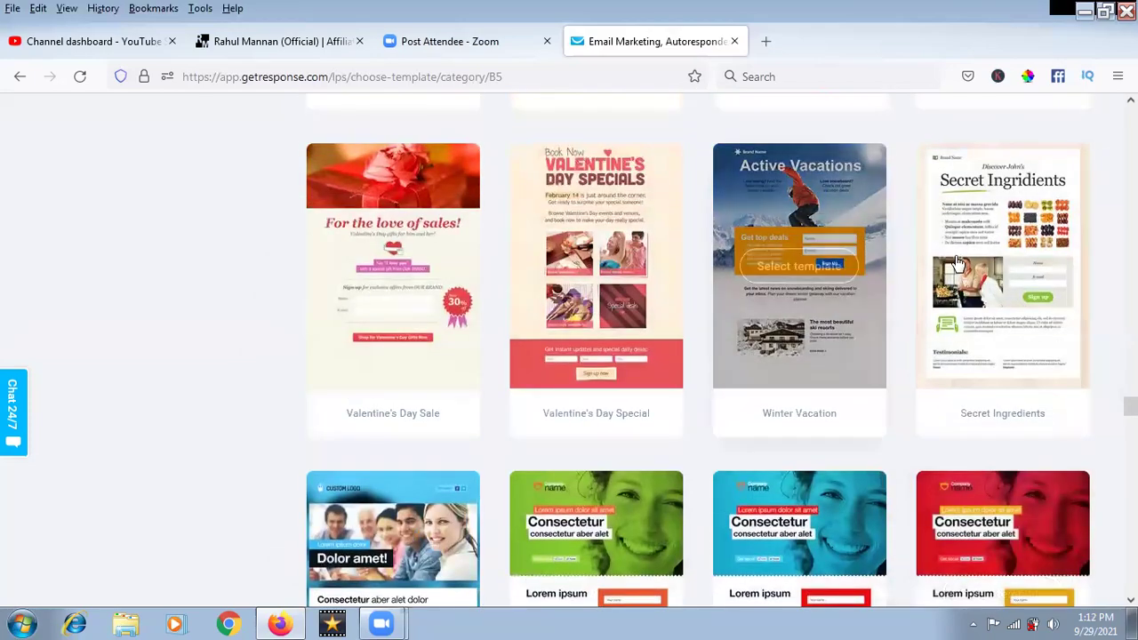
scroll(957, 263, "up", 12)
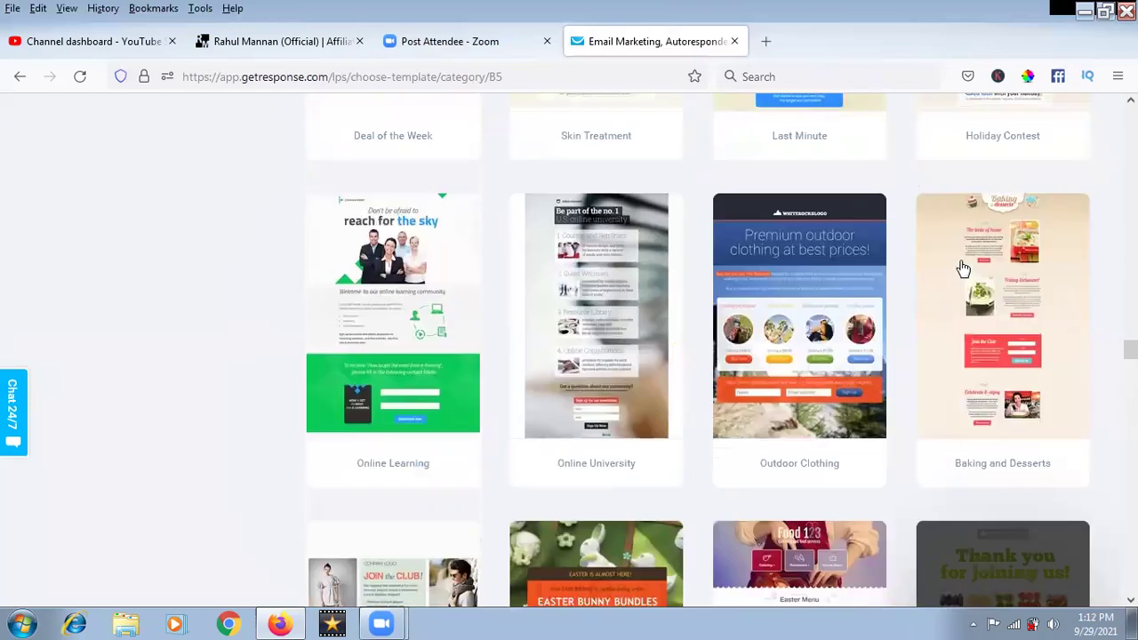
scroll(964, 268, "up", 3)
scroll(577, 280, "up", 10)
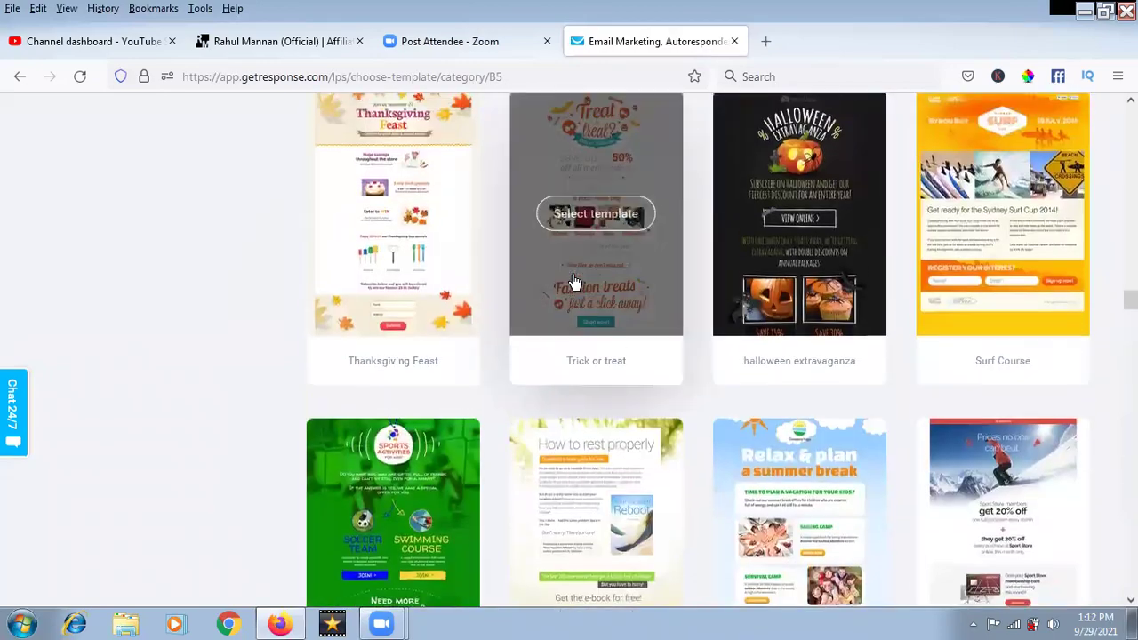
scroll(573, 281, "up", 15)
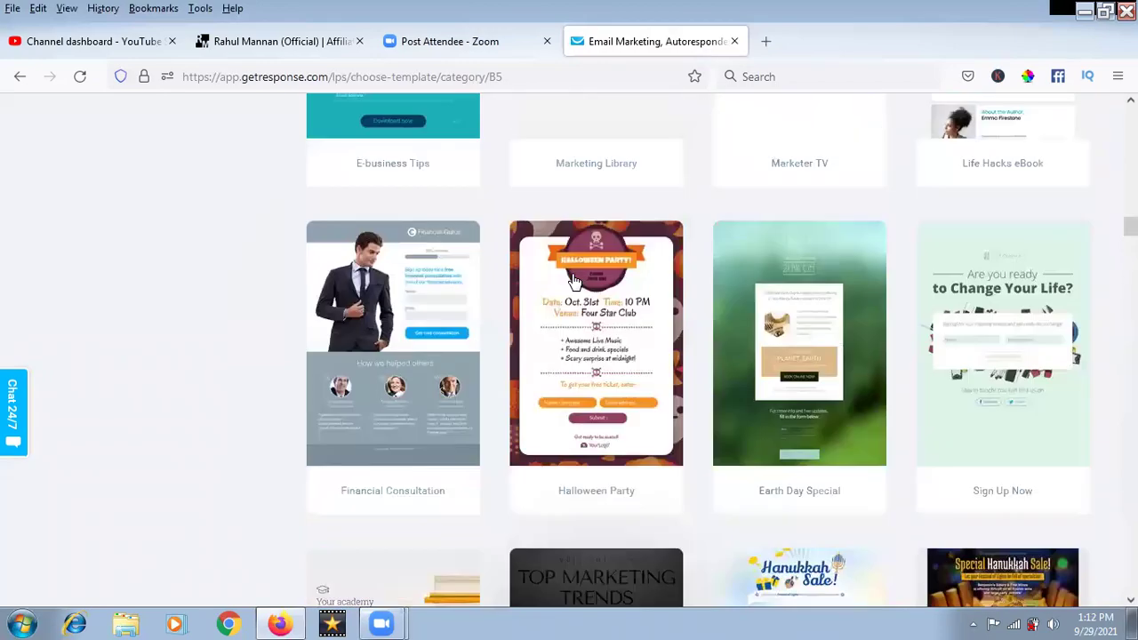
scroll(573, 281, "up", 4)
scroll(572, 279, "down", 4)
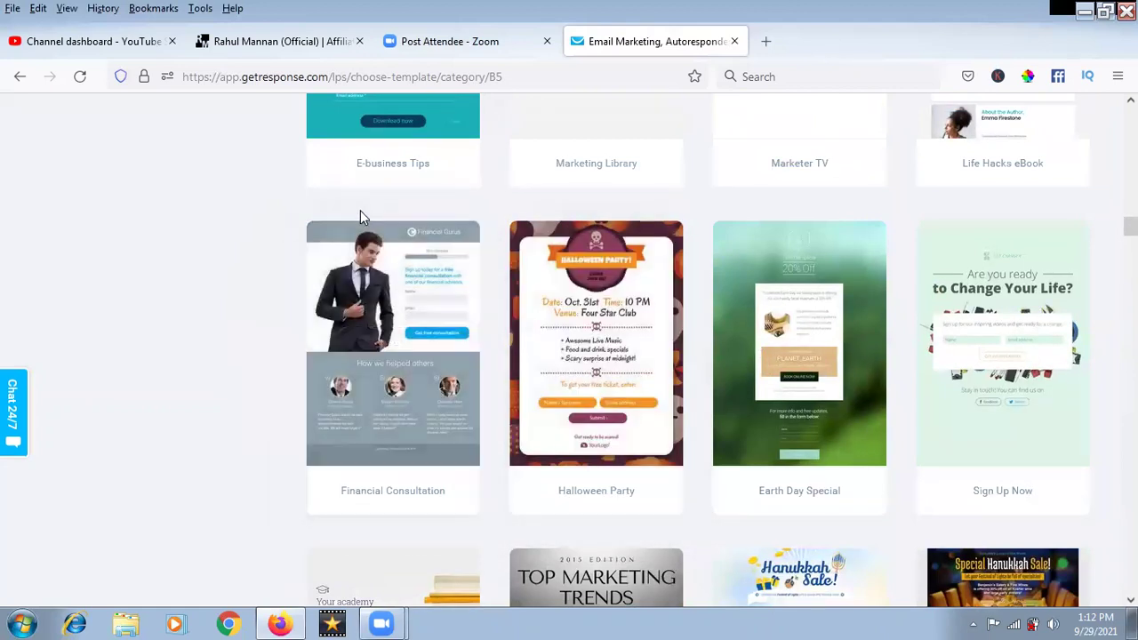
Step: Select the Financial Consultation template, name the landing page demo, preview its thank-you page, and open the landing page in the editor
mouse_move(407, 346)
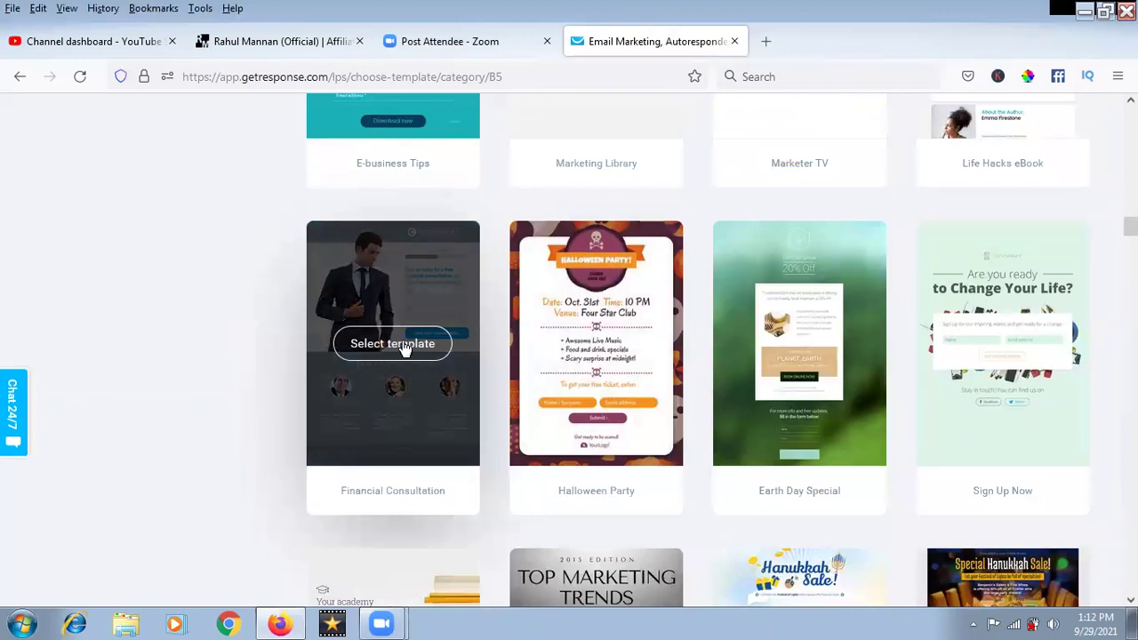
left_click(405, 346)
left_click(413, 233)
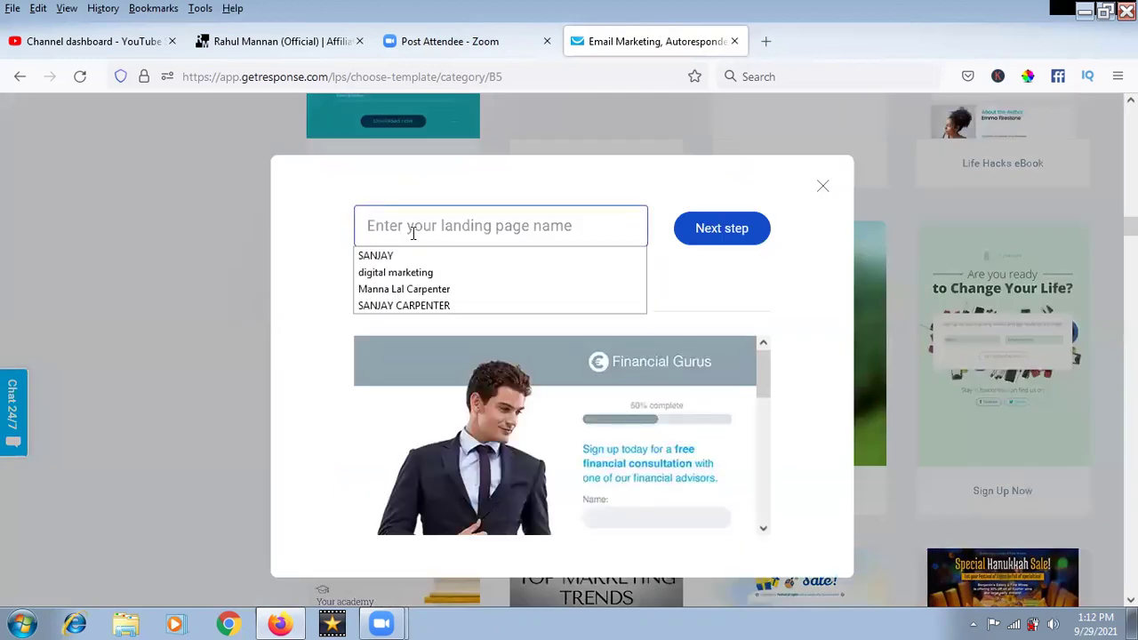
type("de")
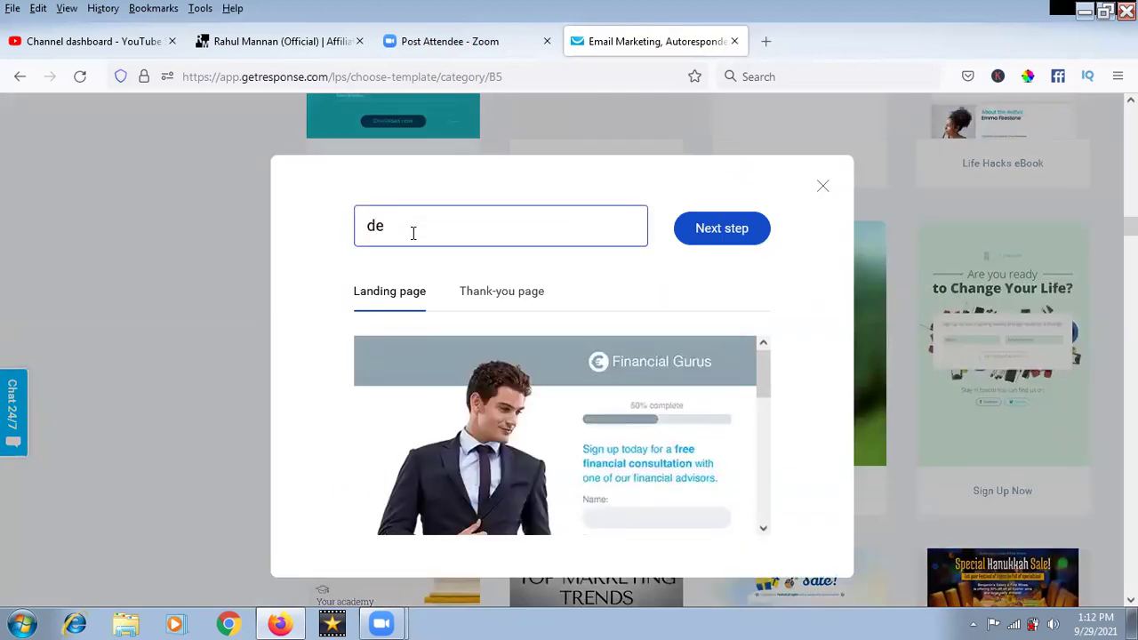
left_click(513, 305)
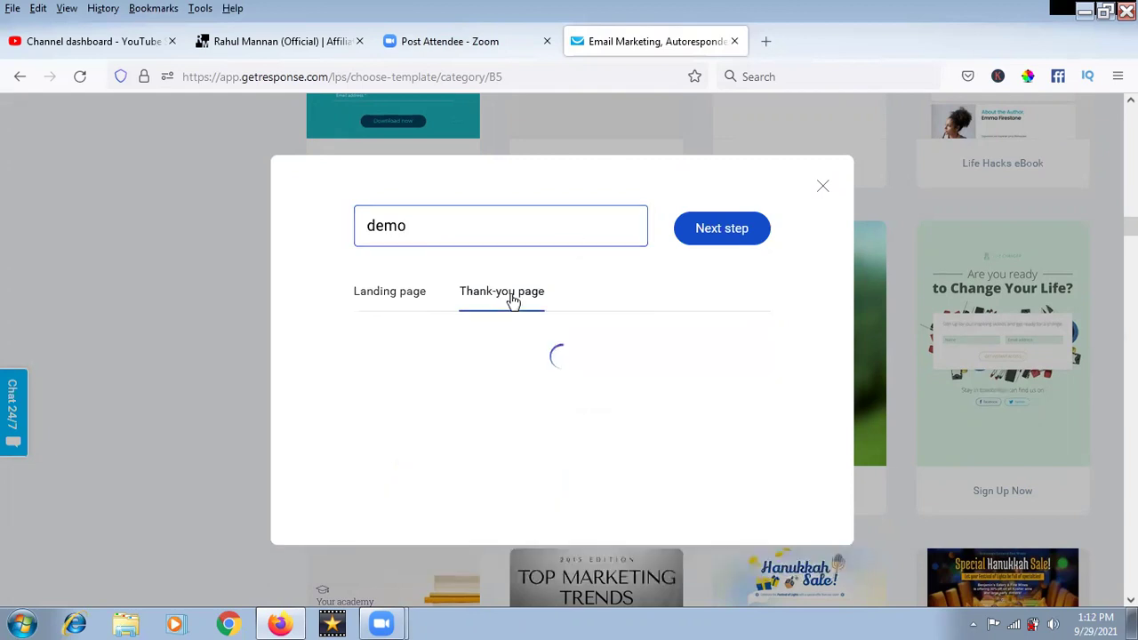
left_click(408, 303)
left_click(724, 227)
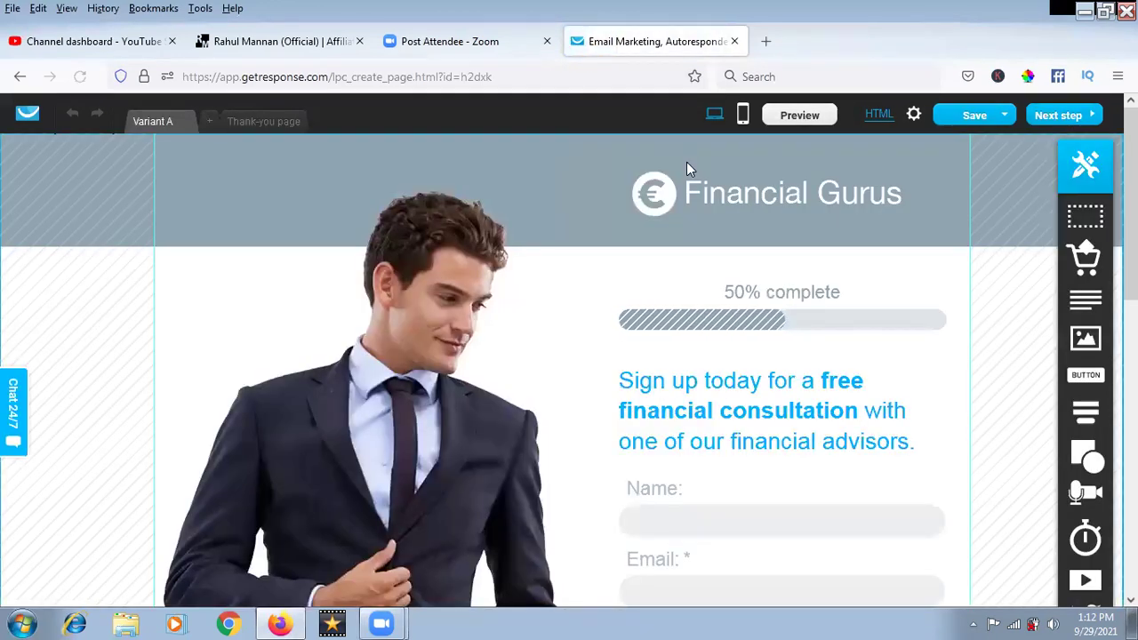
Step: Check the example opt-in page, and delete the Financial Gurus logo and the businessman photo from the landing page
left_click(298, 41)
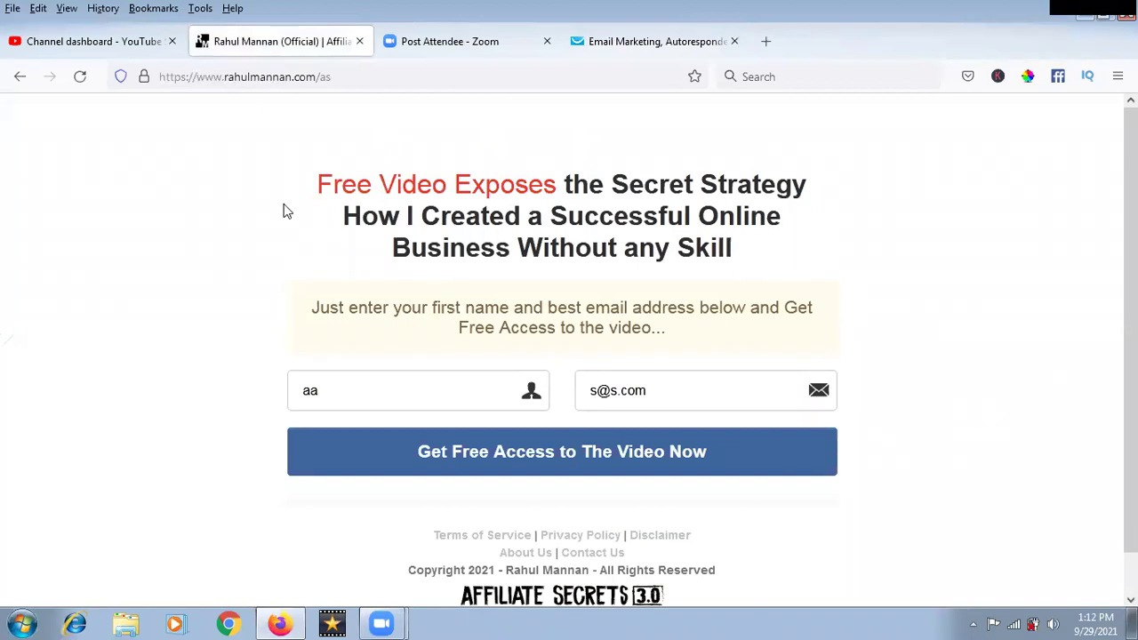
left_click(622, 41)
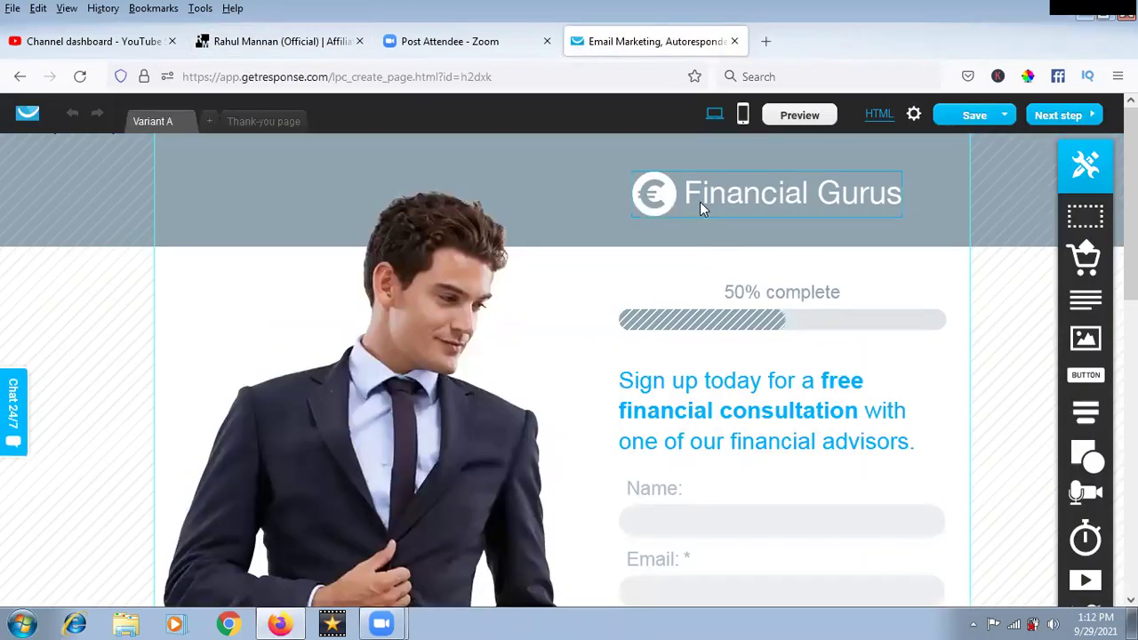
left_click(699, 201)
key("Delete")
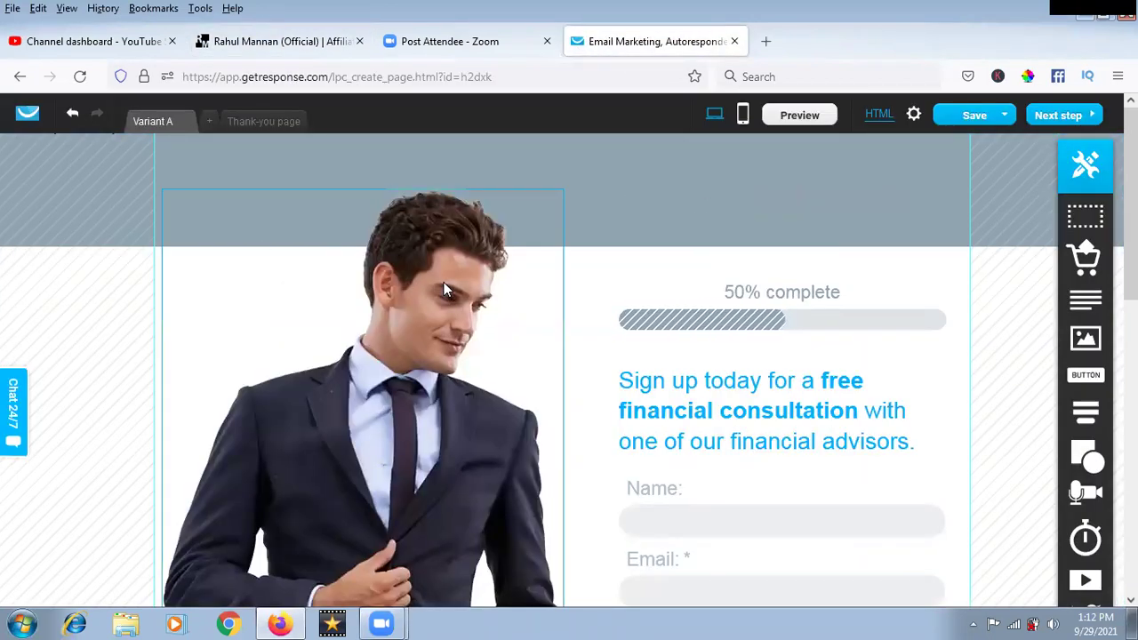
left_click(442, 348)
key("Delete")
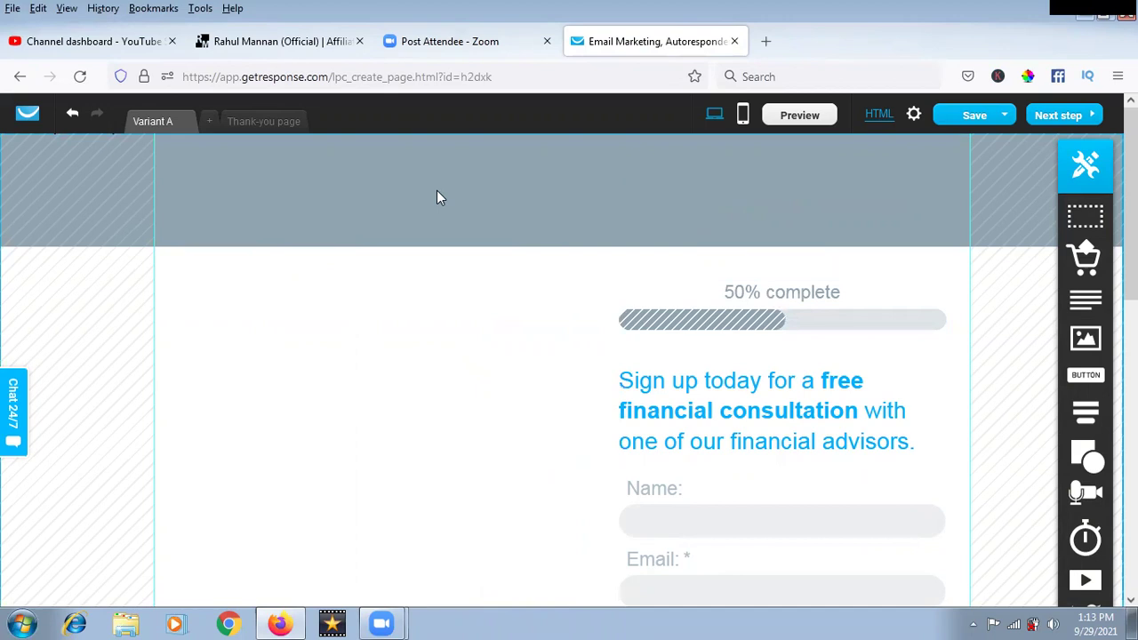
Step: Copy the full headline from the example opt-in page, from "Free Video Exposes" to "Business Without any Skill"
left_click(328, 45)
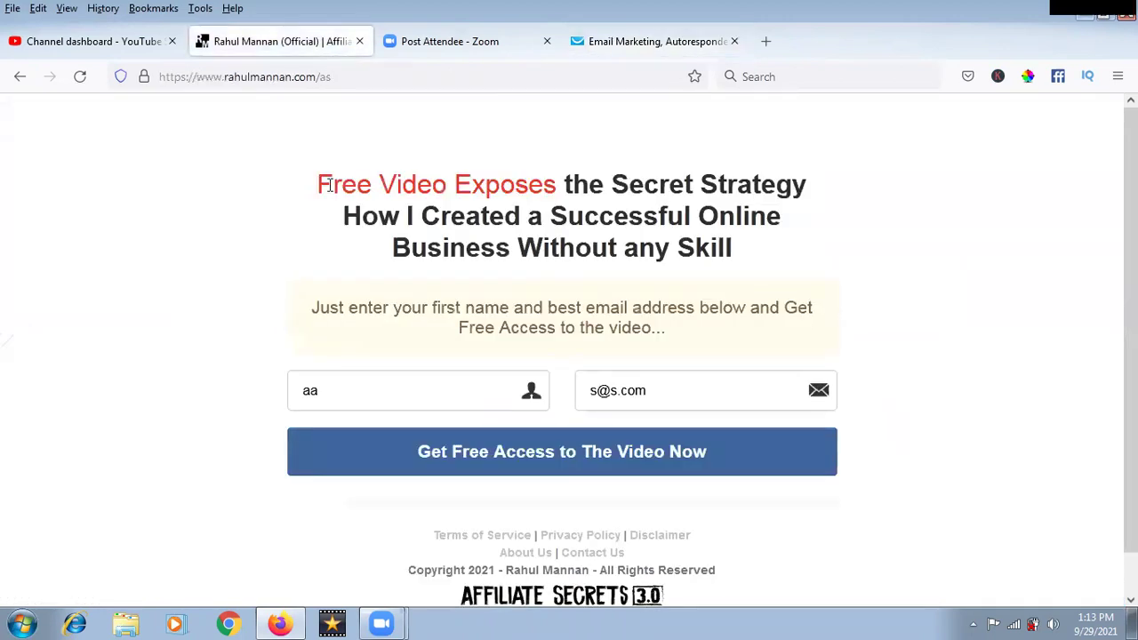
left_click_drag(322, 184, 779, 264)
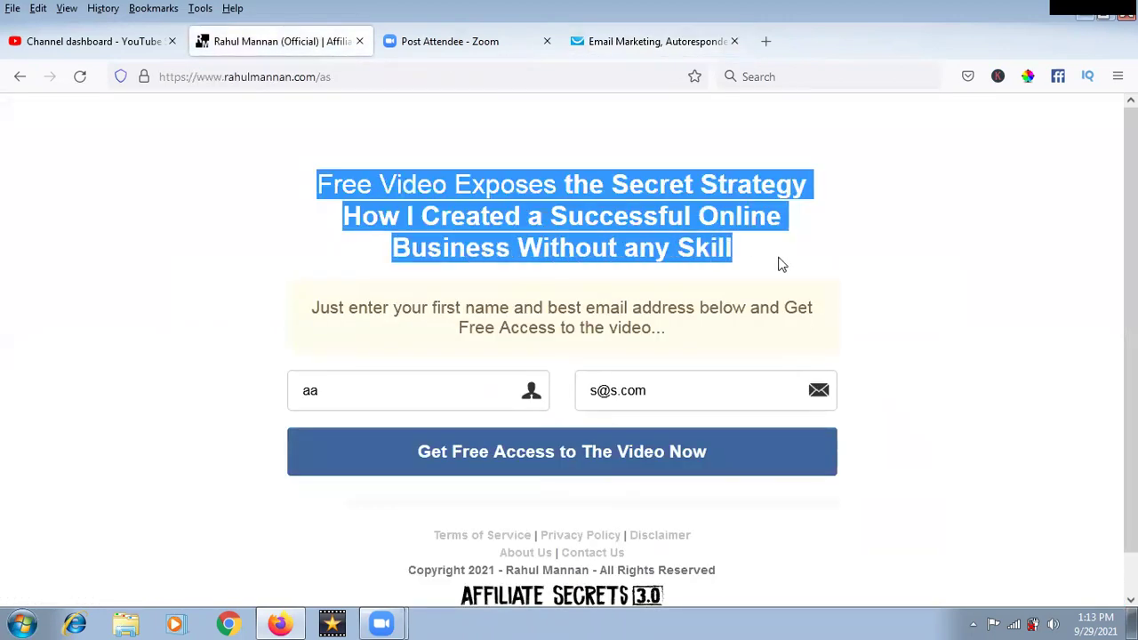
right_click(667, 203)
left_click(724, 221)
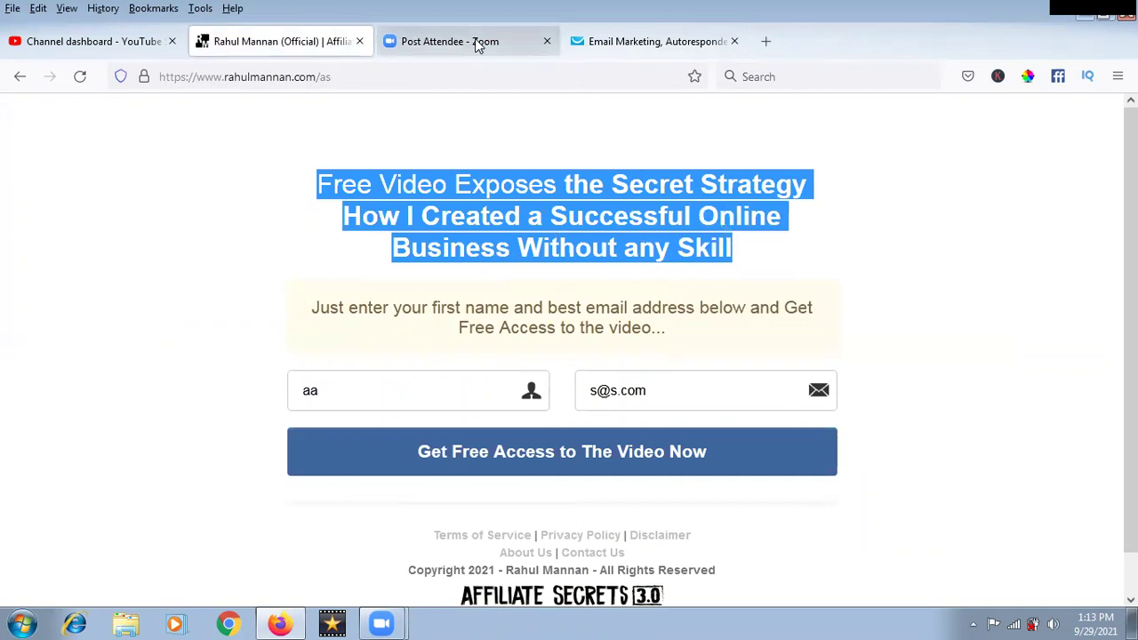
Step: Add a text block in the landing page's grey header band and replace its placeholder with the copied headline
left_click(587, 43)
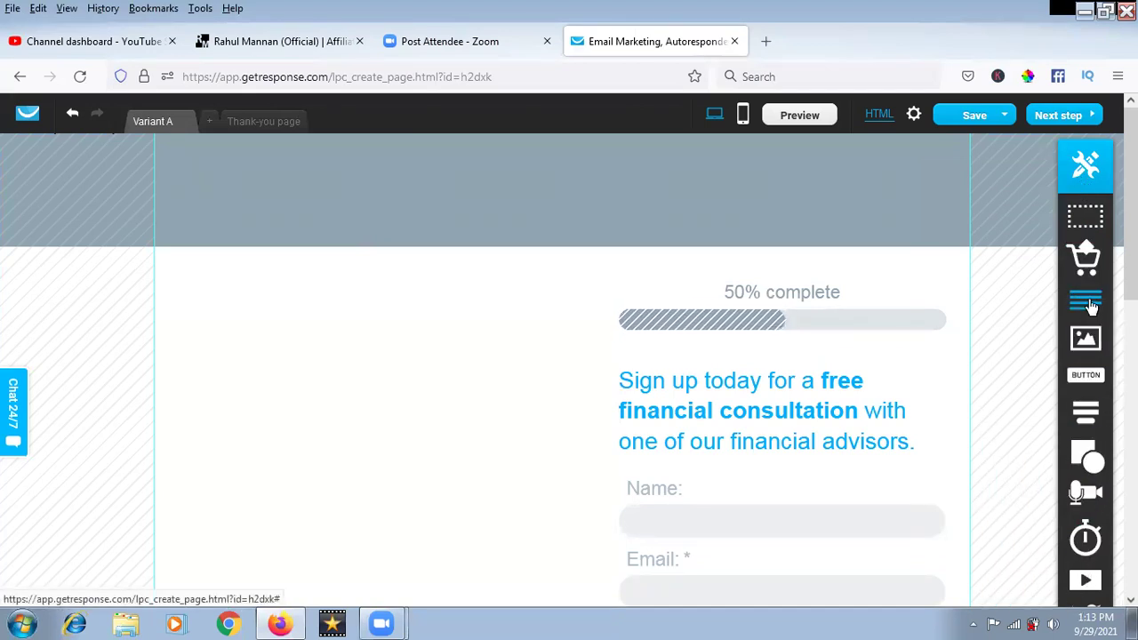
left_click_drag(1090, 305, 576, 221)
double_click(564, 221)
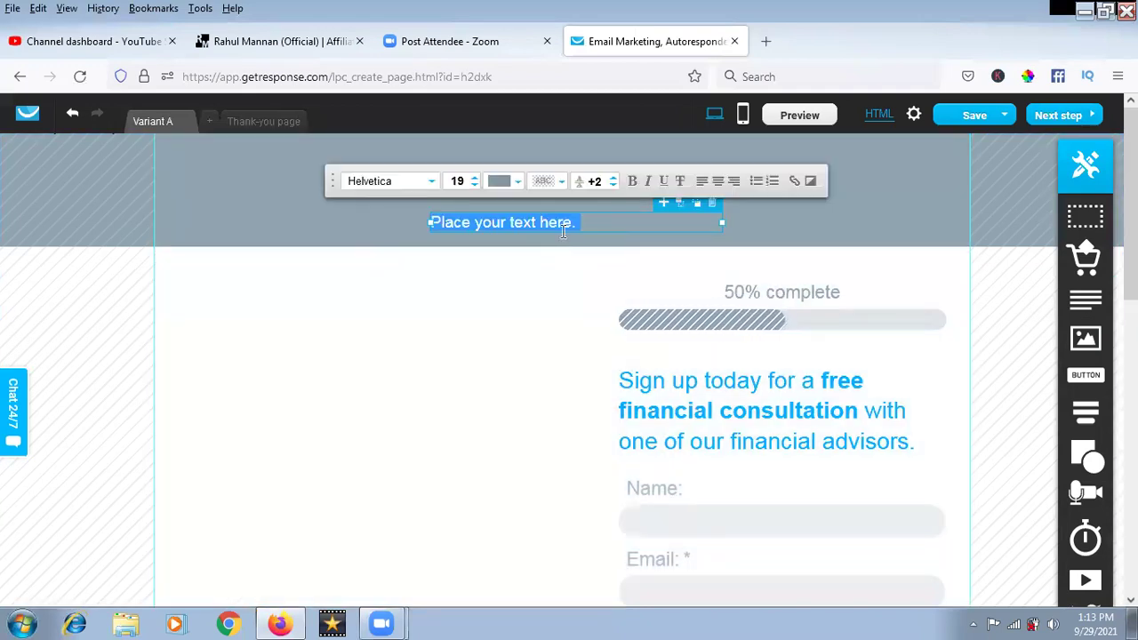
key("ctrl+v")
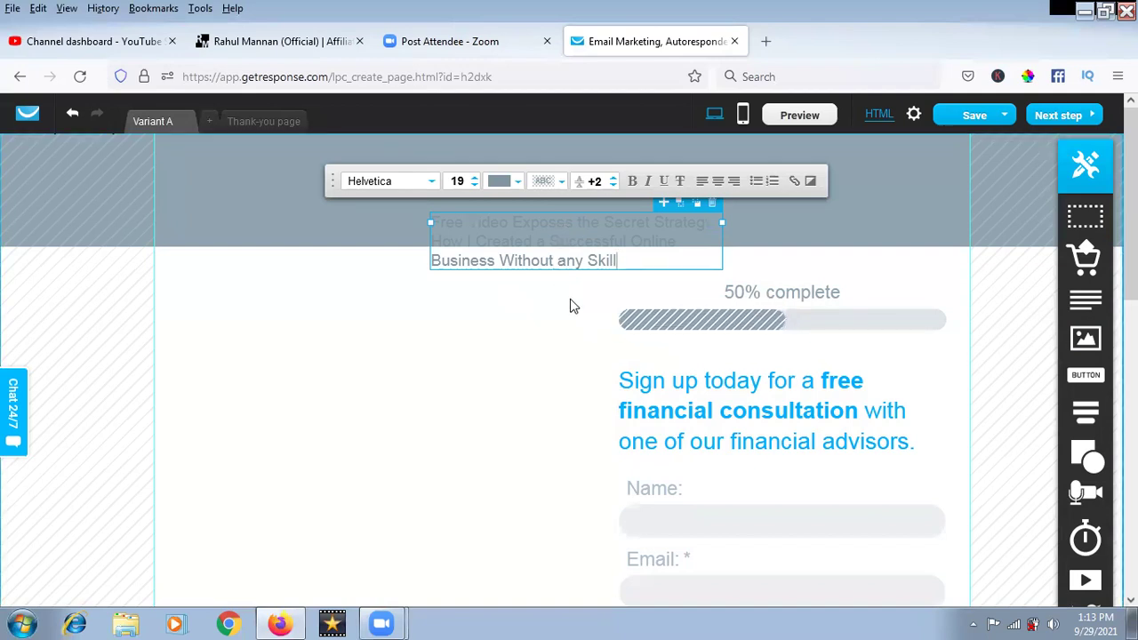
Step: Delete the "How we helped others" heading and remove the whole testimonials section beneath the form
scroll(505, 351, "down", 2)
scroll(505, 350, "down", 4)
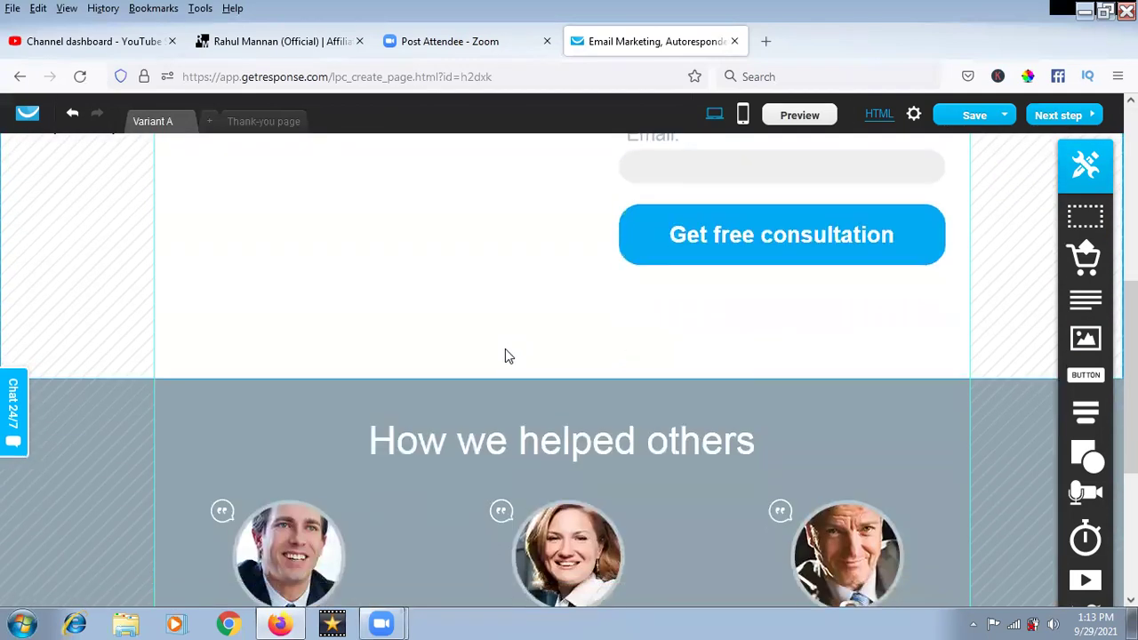
scroll(311, 445, "down", 3)
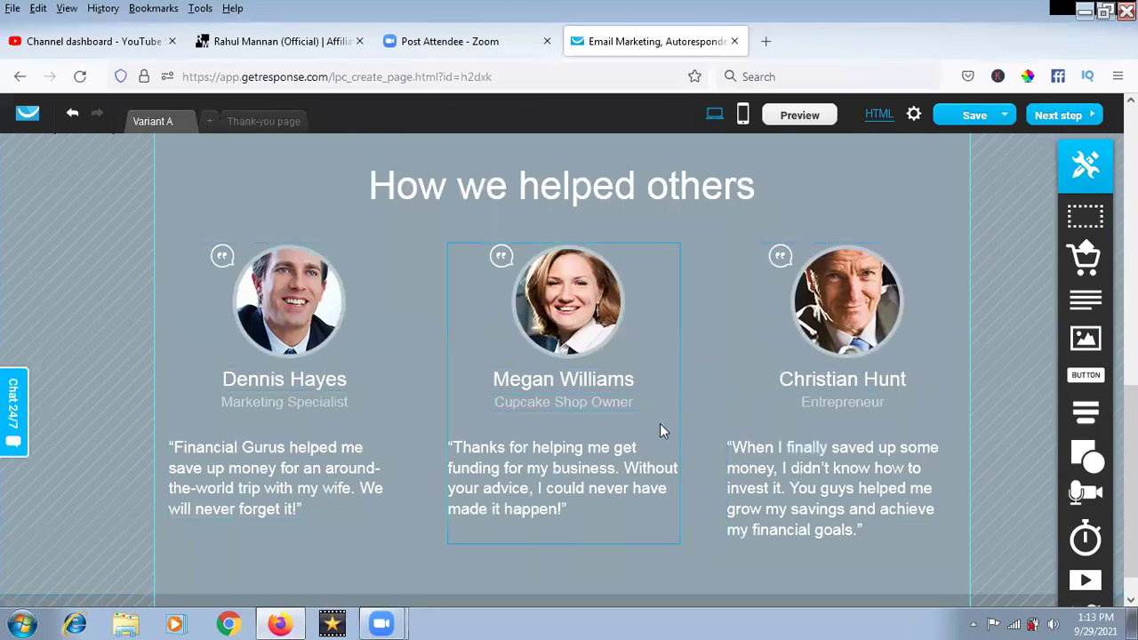
scroll(464, 415, "up", 2)
left_click(910, 339)
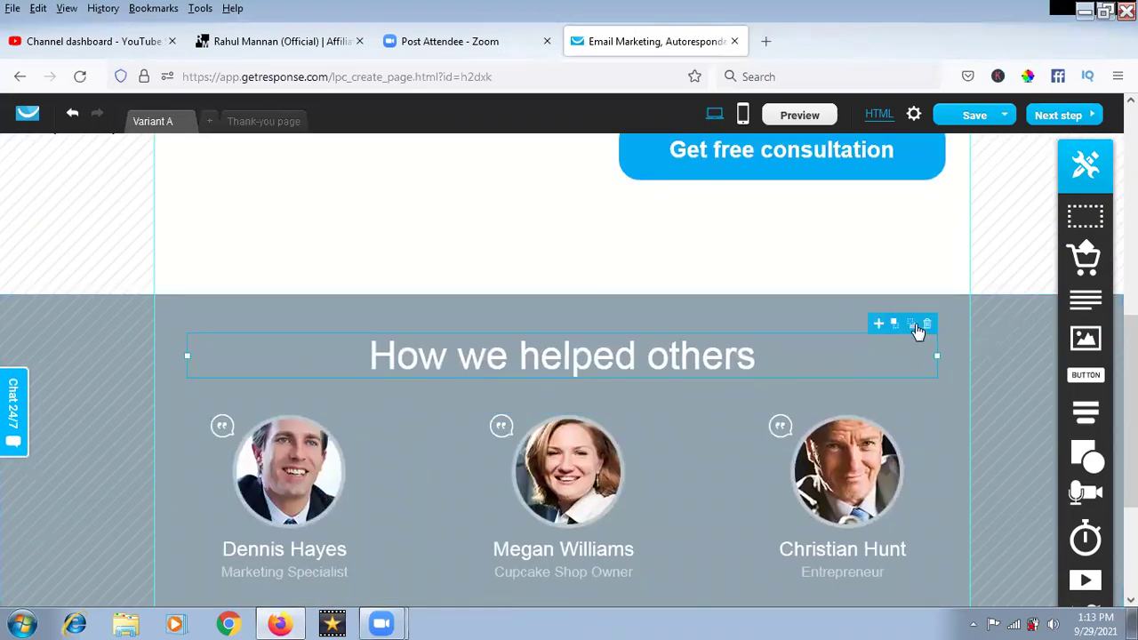
left_click(928, 324)
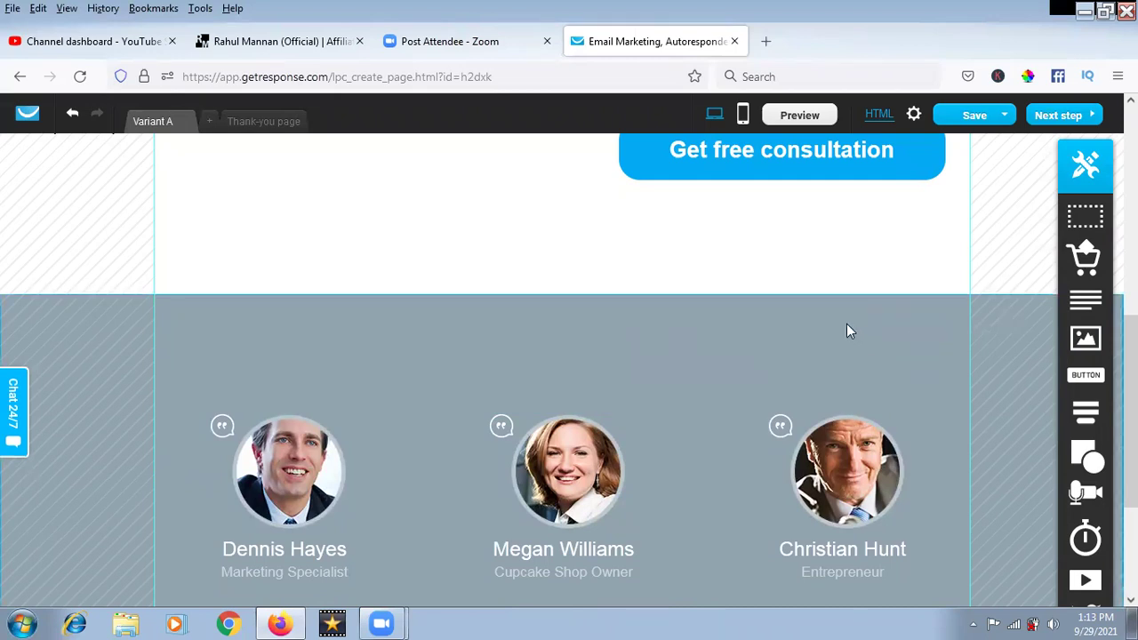
left_click(963, 313)
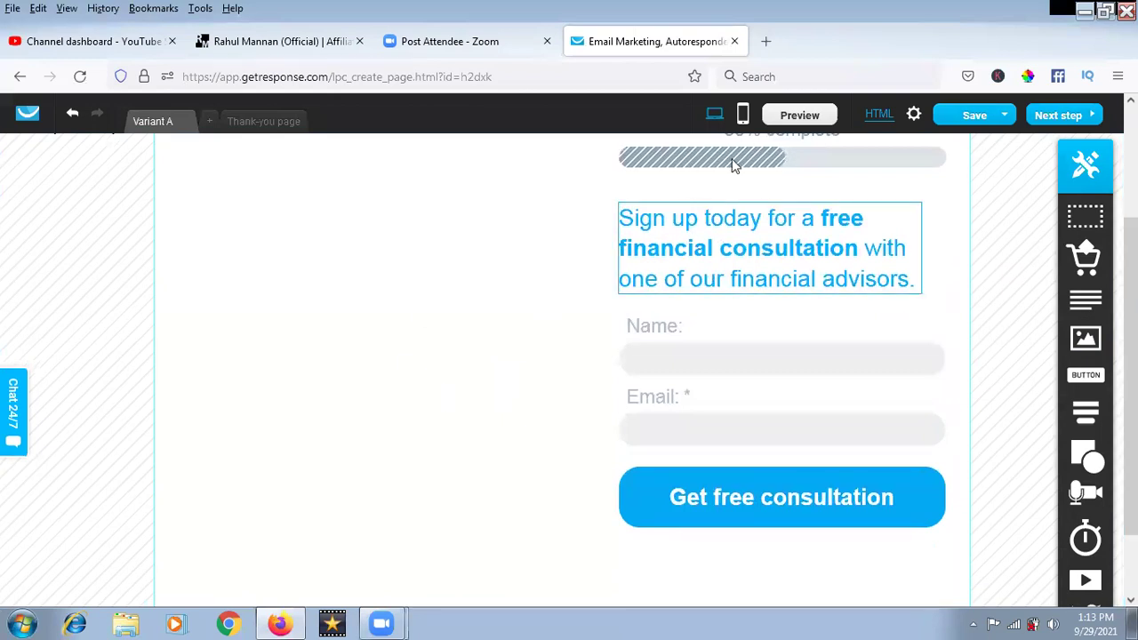
Step: Try removing the section that holds the header band, headline and sign-up form, and undo the removal
scroll(568, 253, "up", 2)
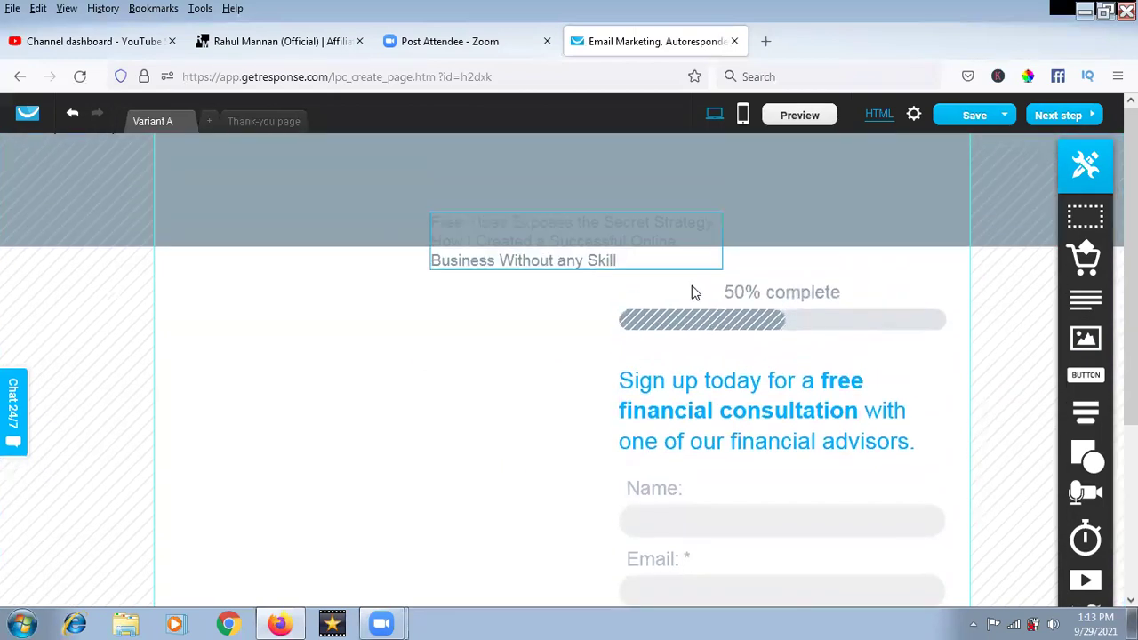
left_click(716, 345)
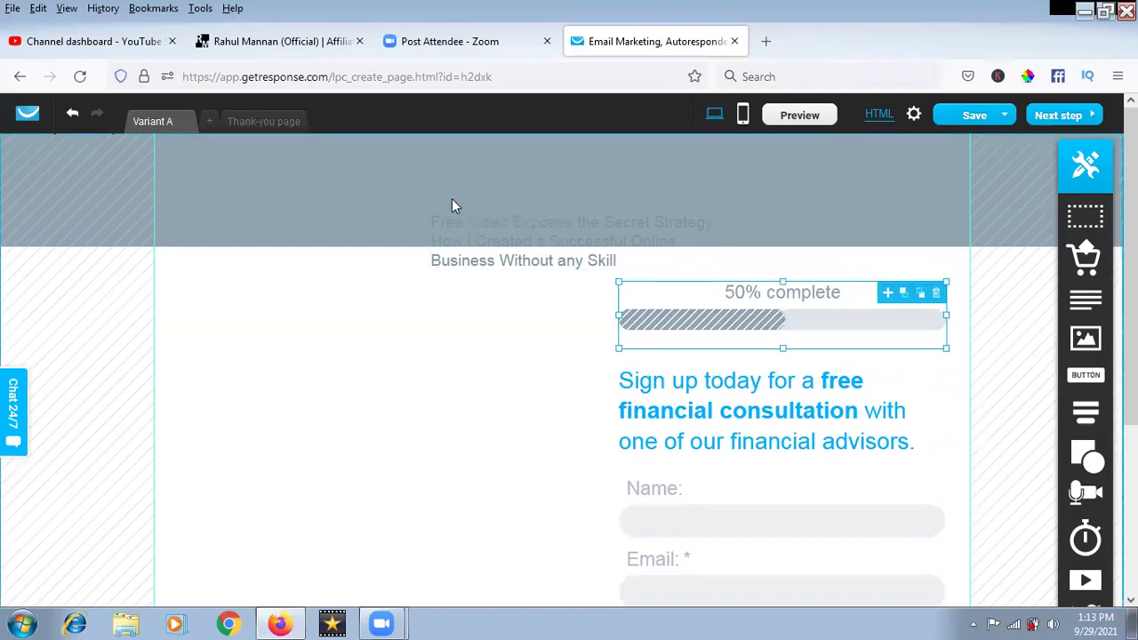
left_click(371, 216)
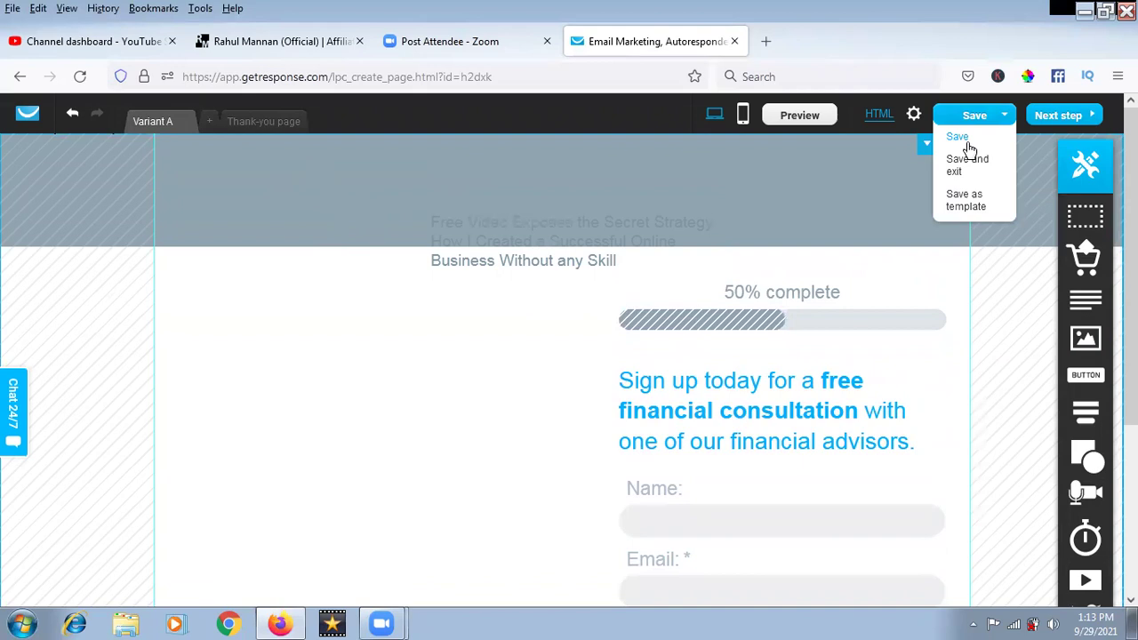
left_click(961, 145)
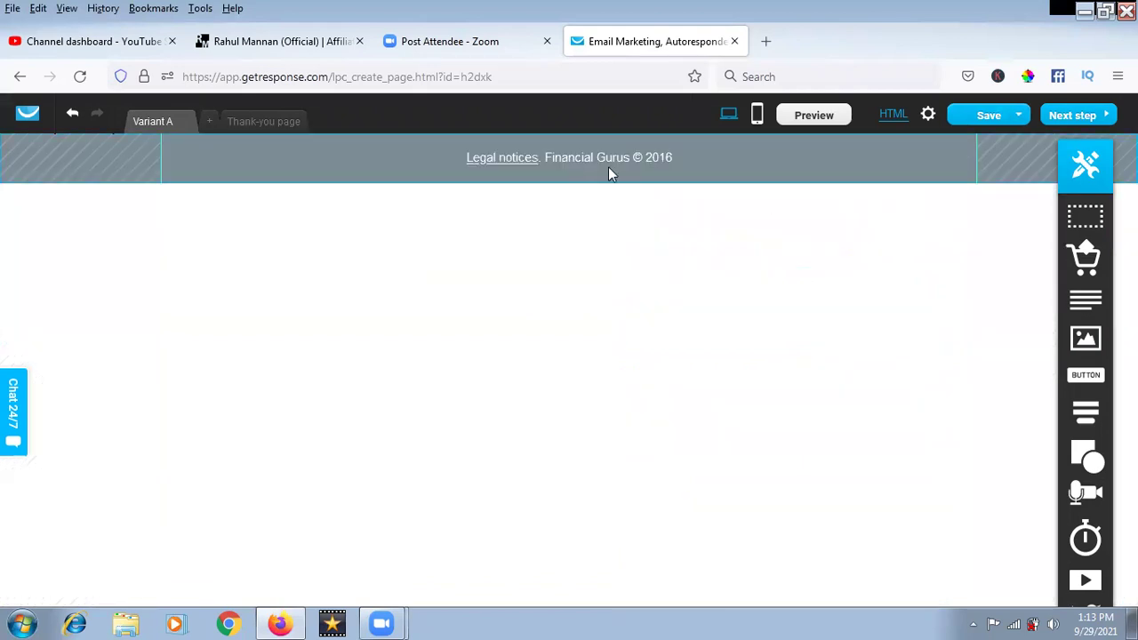
key("ctrl+z")
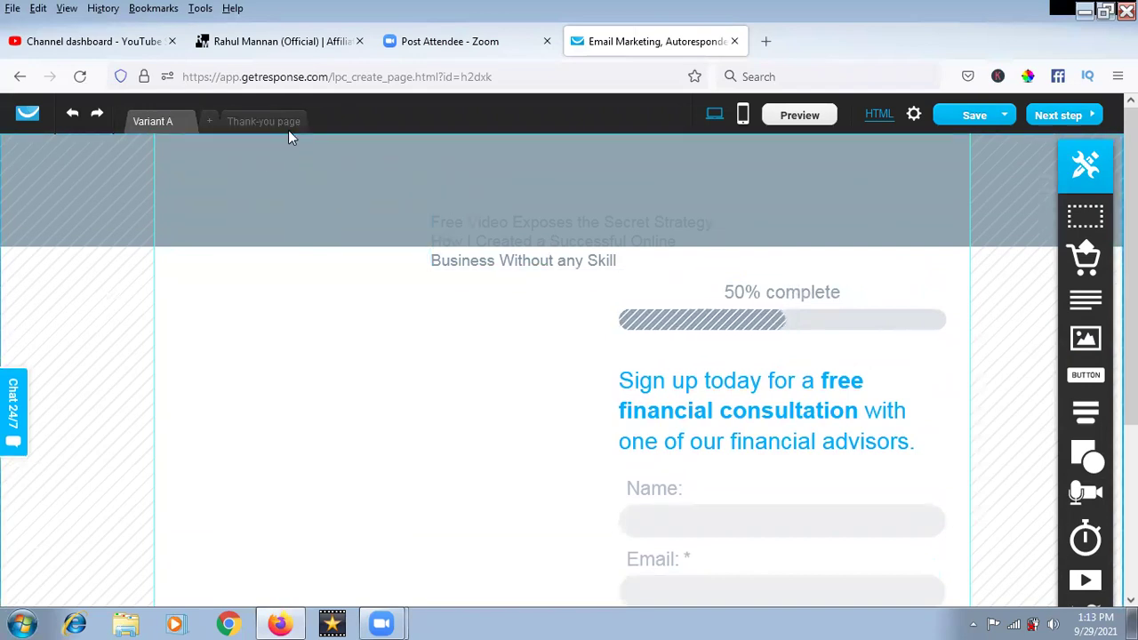
Step: Set a solid red background colour, #CD1111, for the section containing the header band and sign-up form
double_click(879, 182)
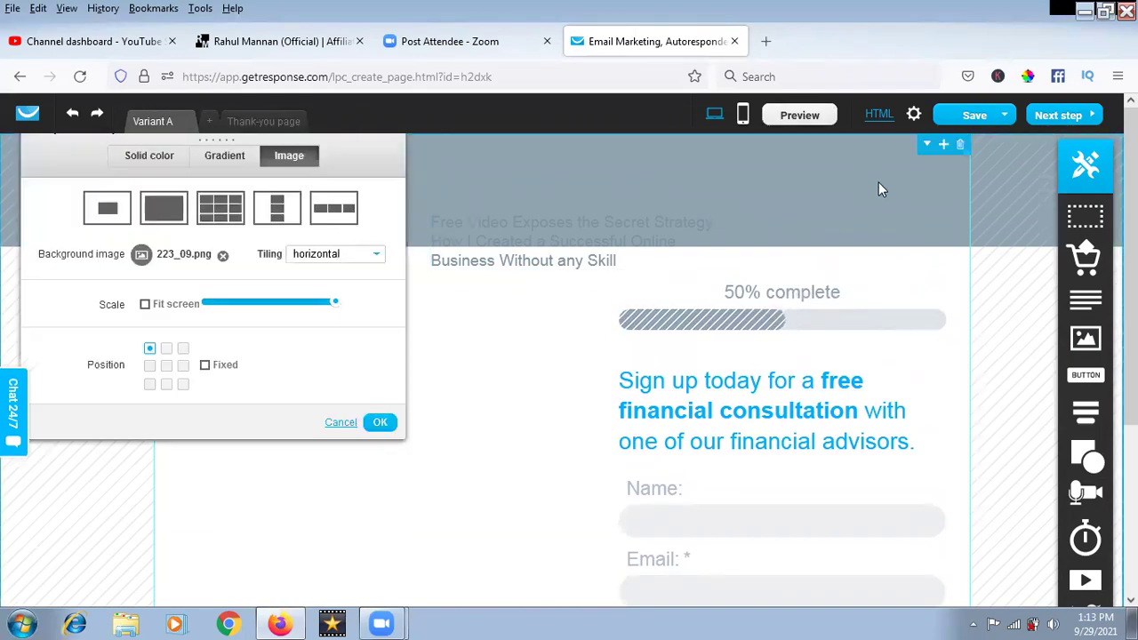
left_click(139, 158)
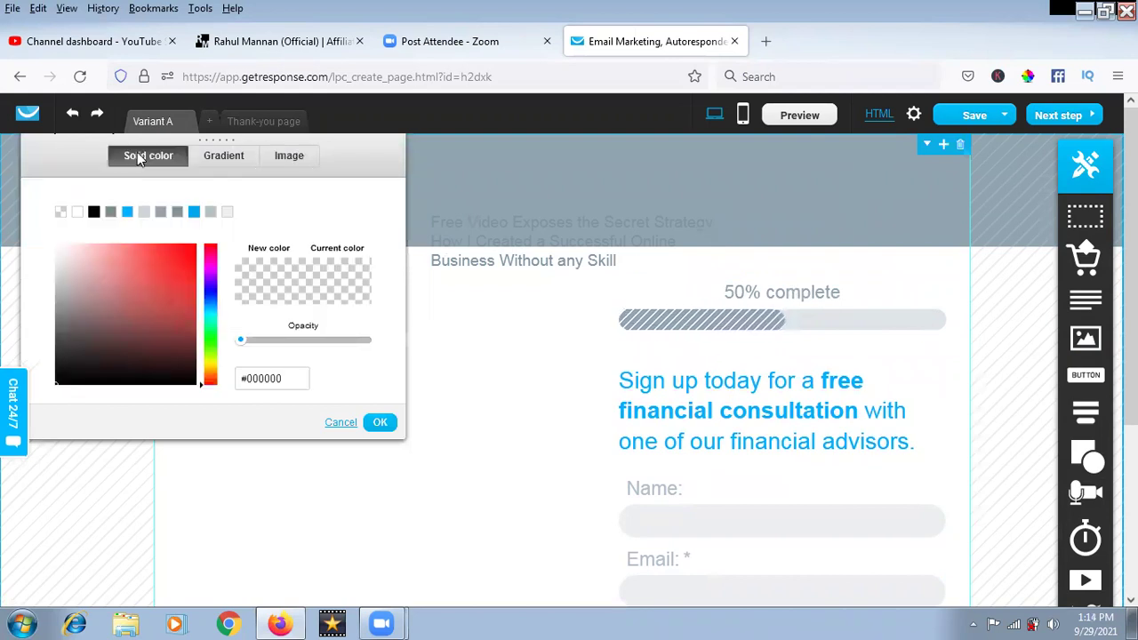
left_click(219, 168)
left_click(130, 163)
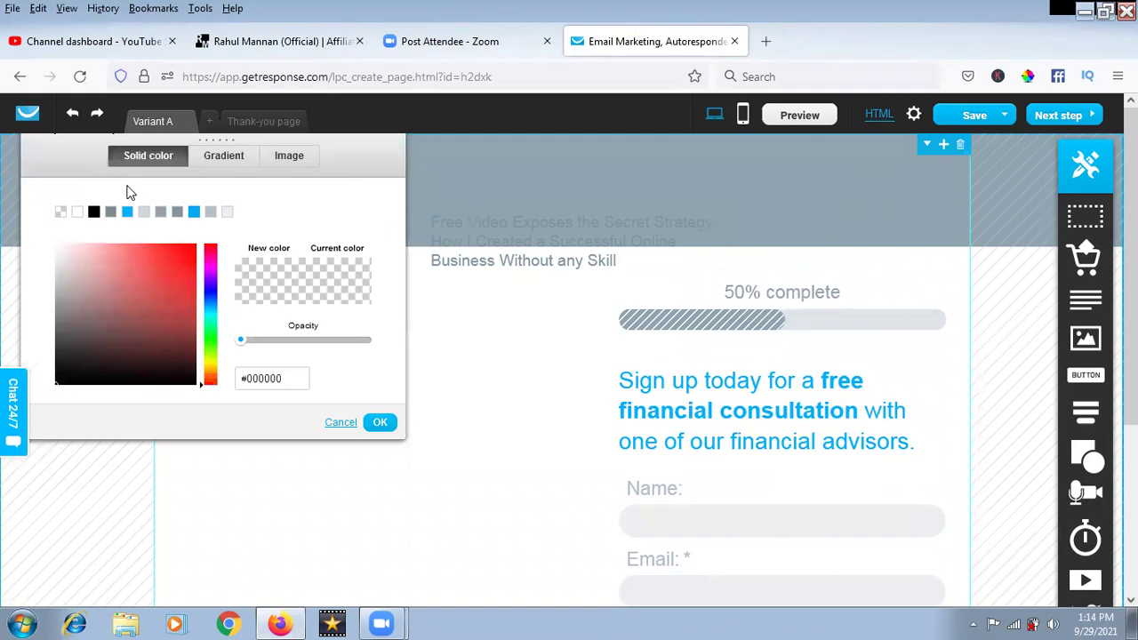
left_click(182, 269)
left_click(379, 424)
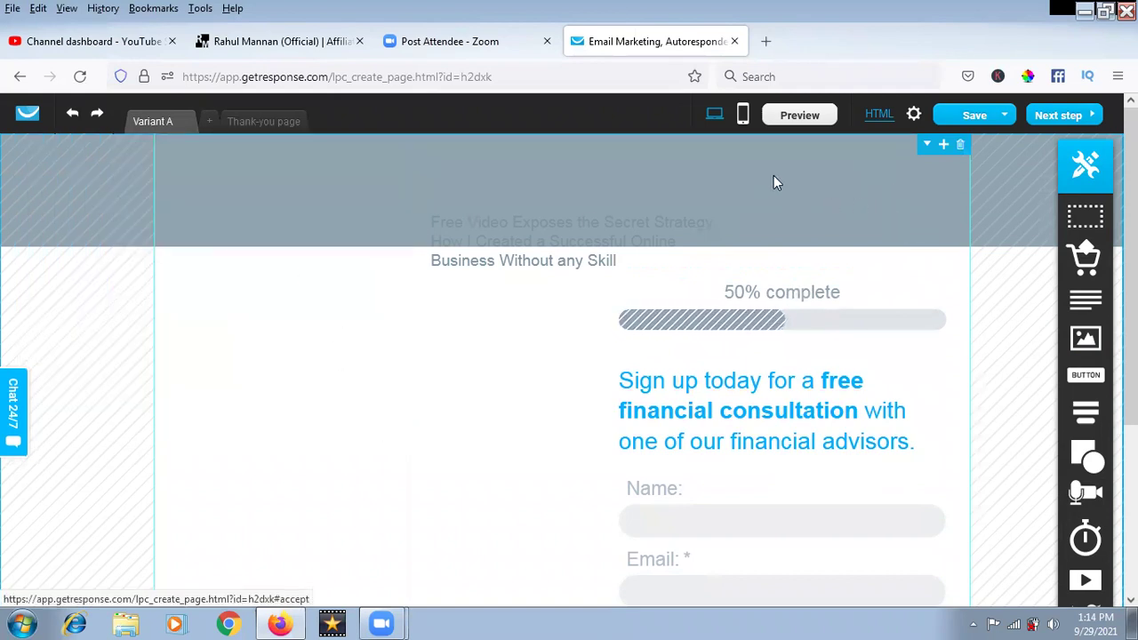
double_click(292, 190)
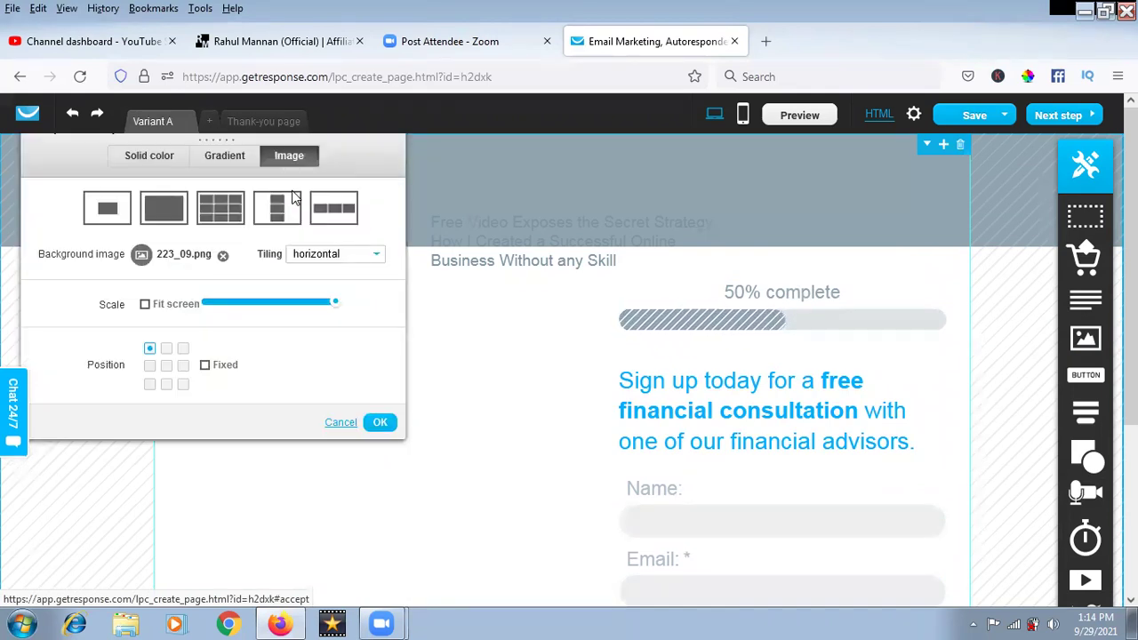
left_click(215, 158)
left_click(156, 163)
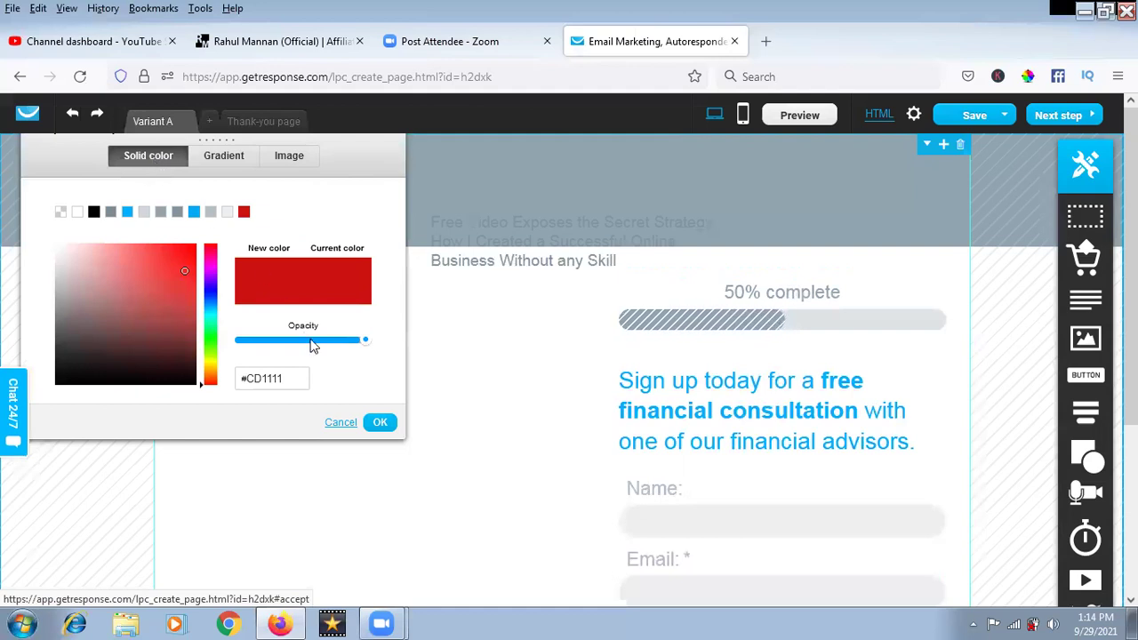
left_click(339, 424)
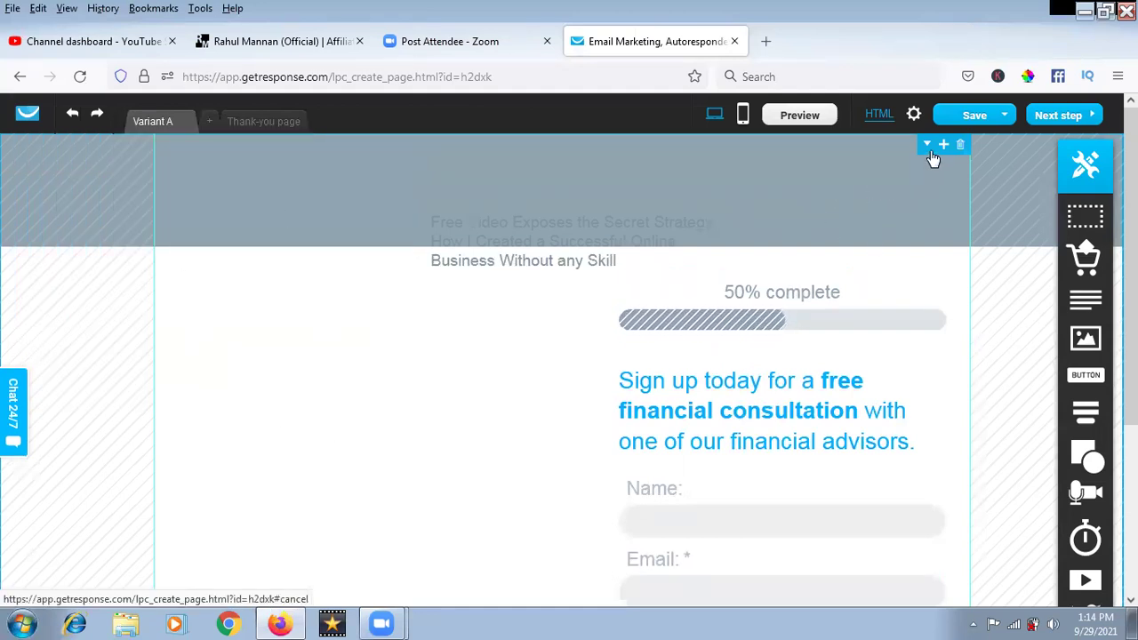
Step: Try moving the header and form section below the legal notices footer, and undo the move
scroll(931, 151, "up", 1)
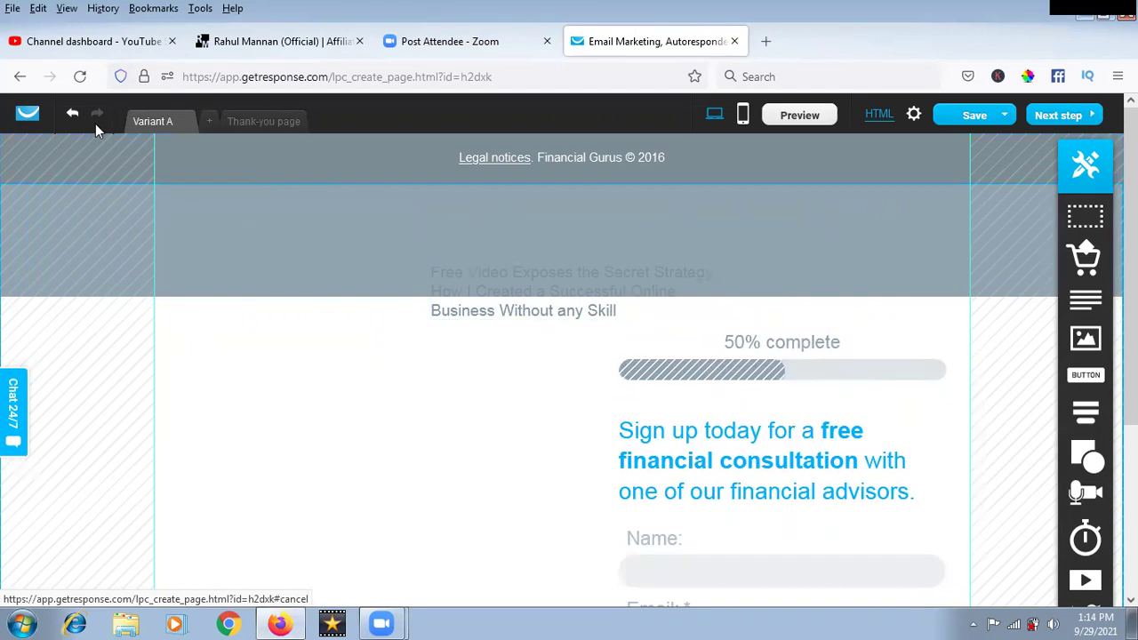
left_click(73, 116)
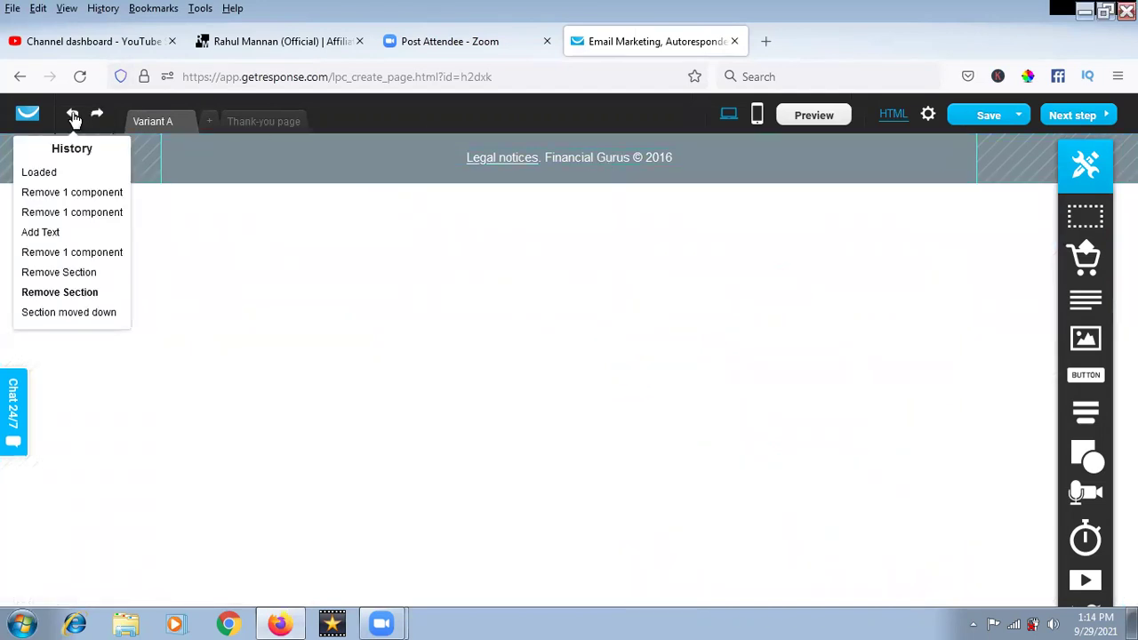
left_click(73, 116)
scroll(503, 376, "down", 3)
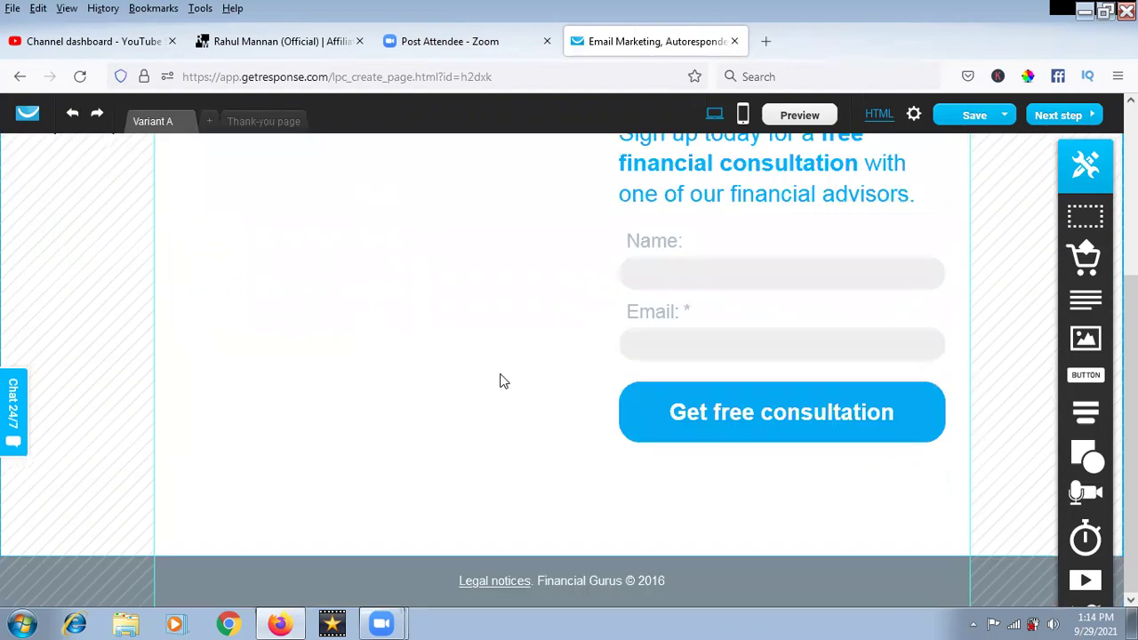
scroll(500, 380, "up", 3)
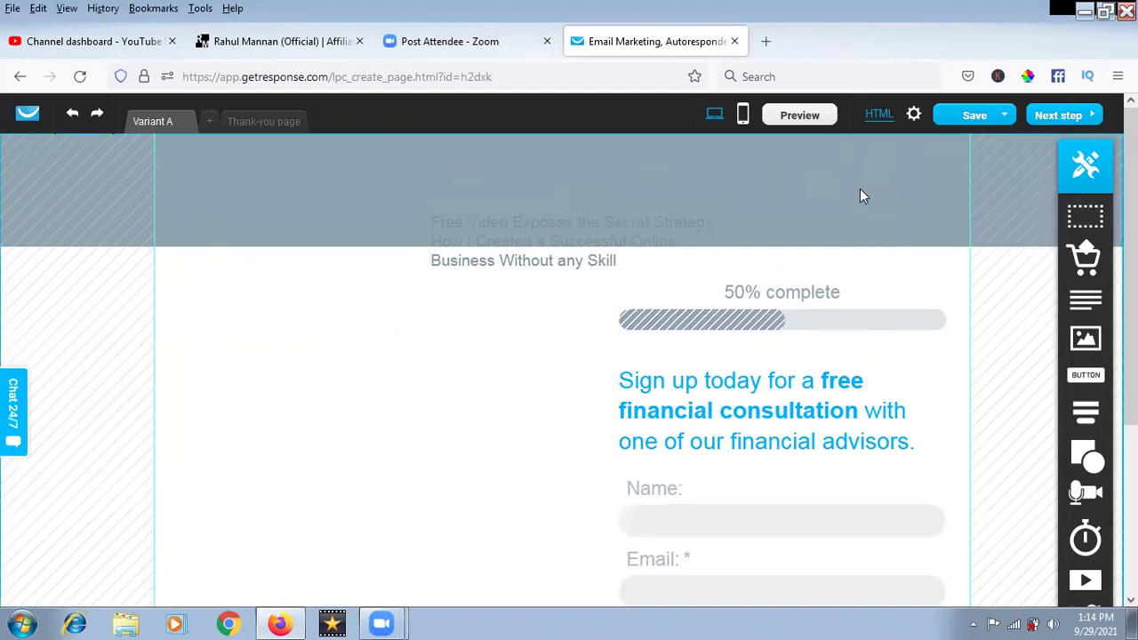
mouse_move(860, 189)
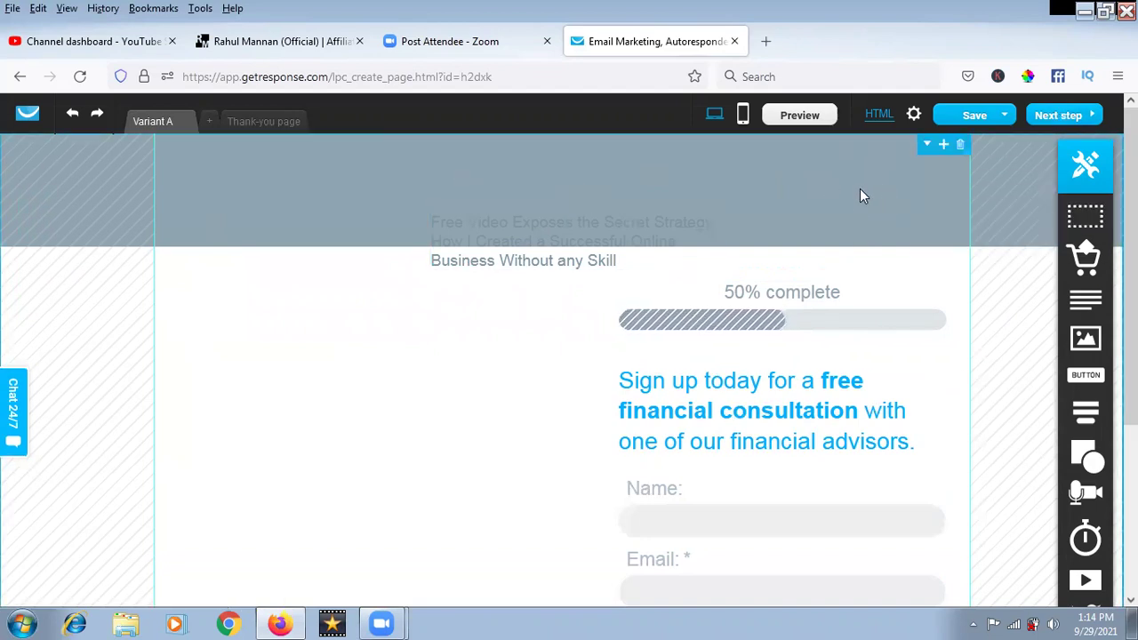
left_click(1015, 183)
left_click(164, 158)
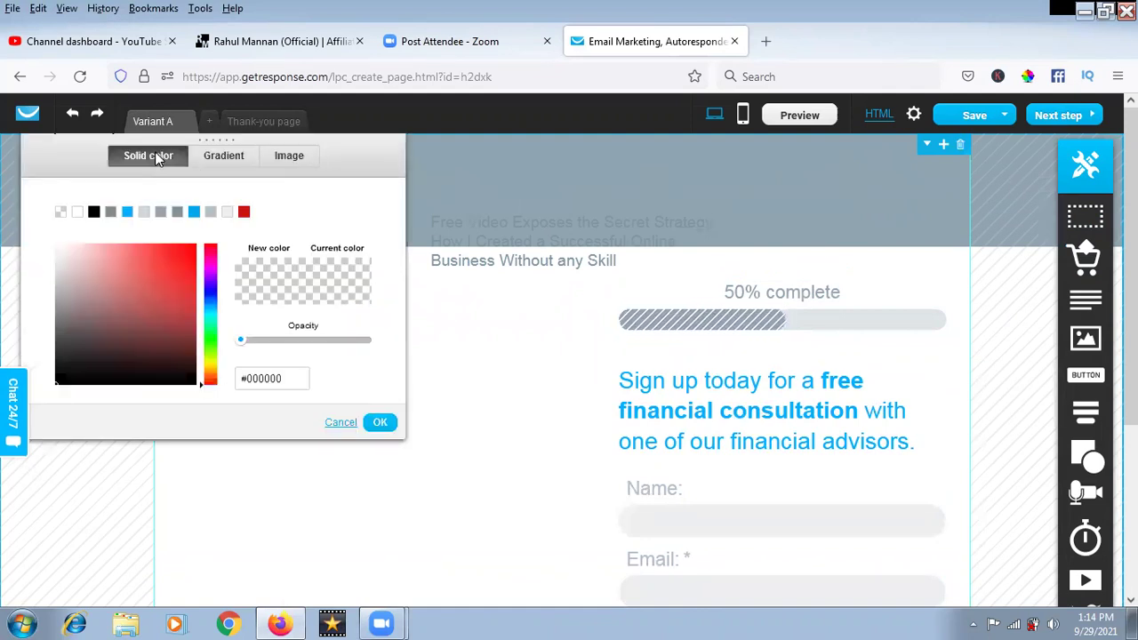
left_click(341, 423)
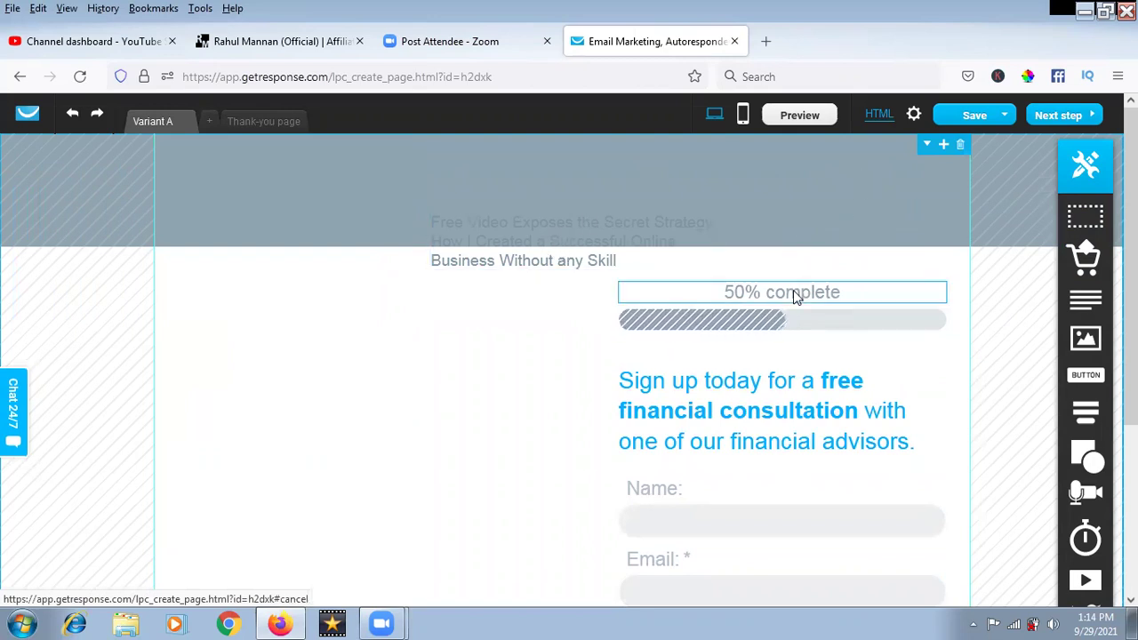
Step: Move the webform fields with the Name and Email inputs and button to the horizontal centre of the page, slightly lower
scroll(574, 398, "down", 2)
scroll(574, 399, "down", 3)
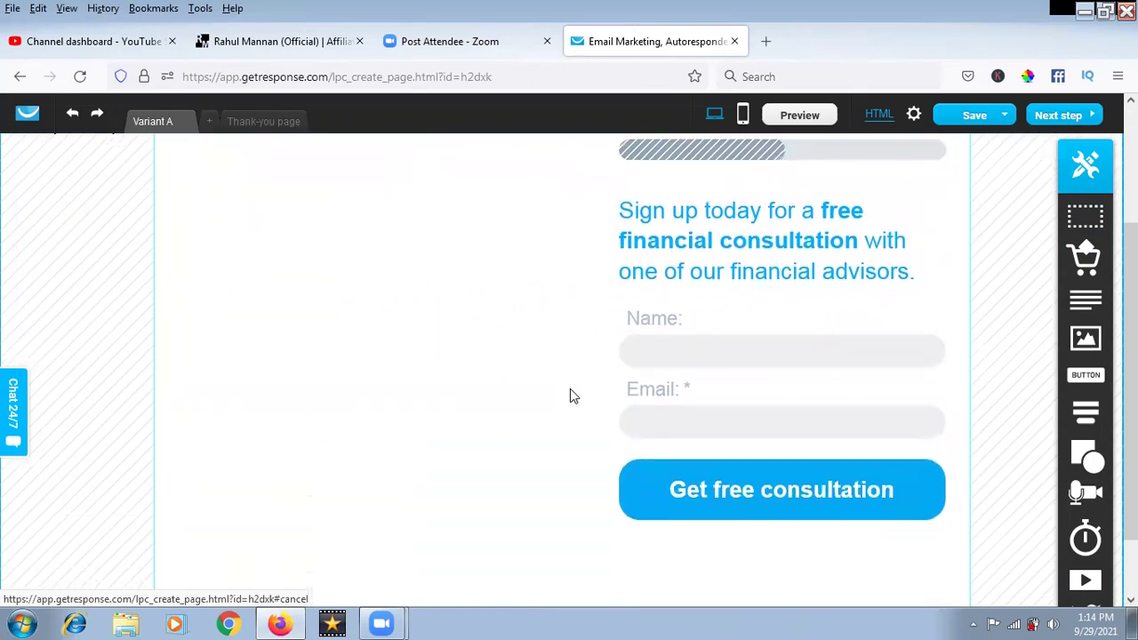
left_click(798, 463)
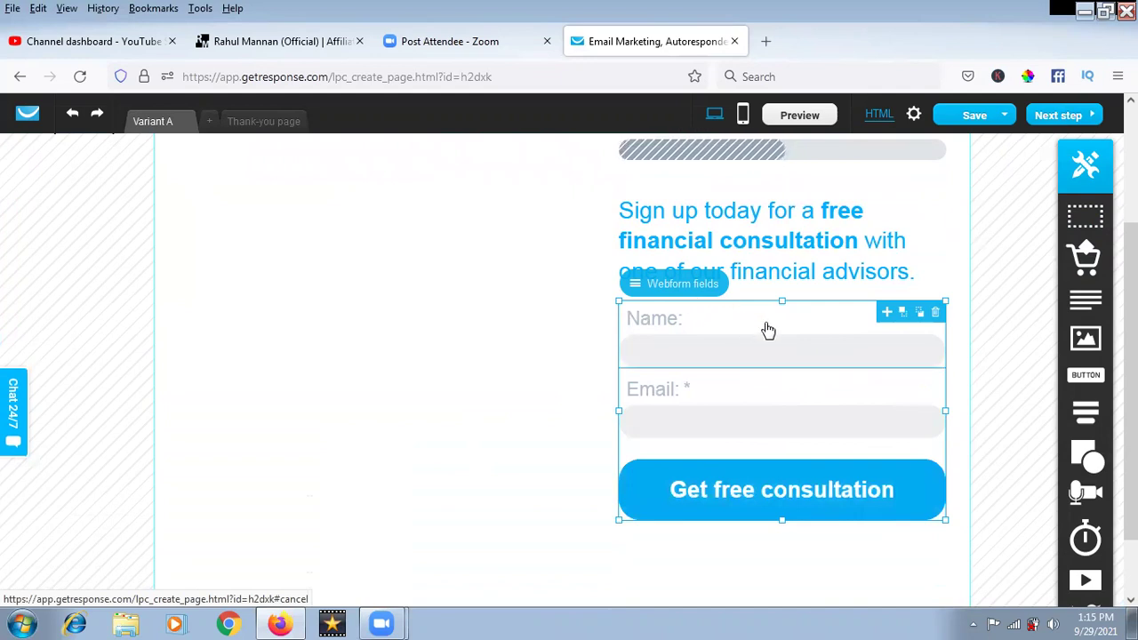
left_click(498, 495)
left_click_drag(758, 451, 538, 518)
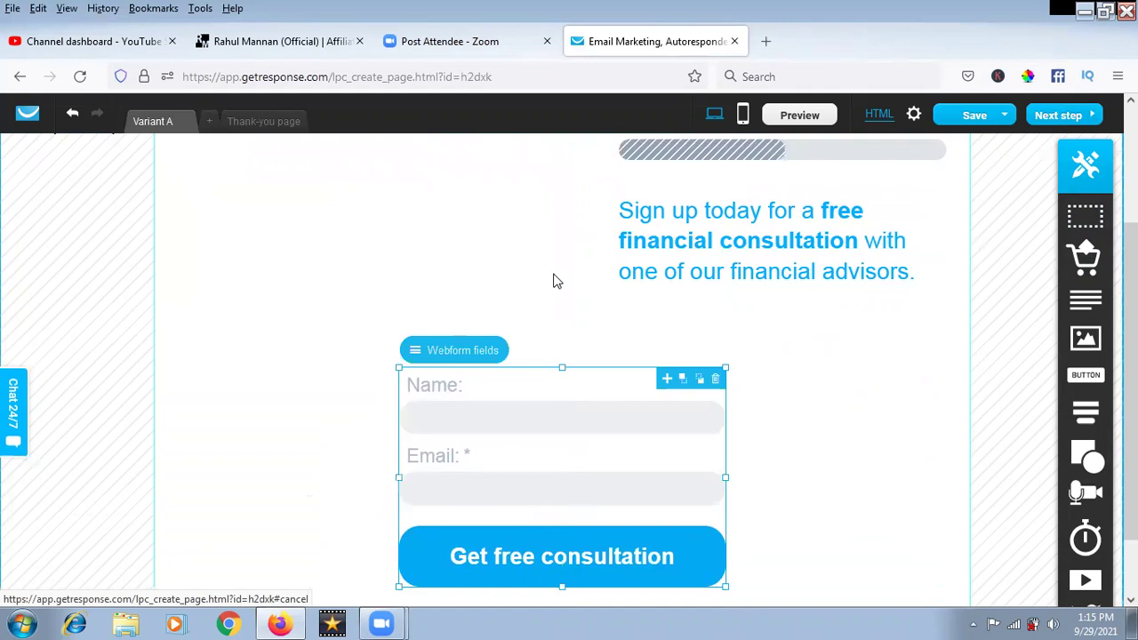
Step: Centre the sign-up text and the 50% complete progress bar horizontally above the form fields
left_click_drag(749, 263, 542, 308)
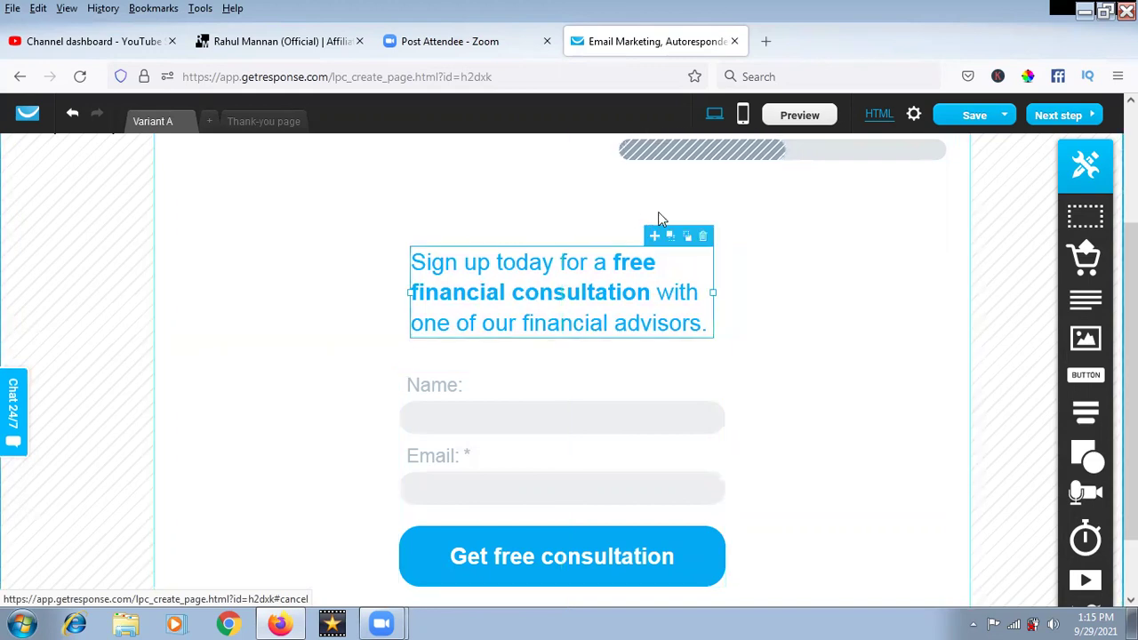
scroll(635, 235, "up", 3)
left_click_drag(756, 338, 538, 403)
left_click_drag(563, 478, 563, 487)
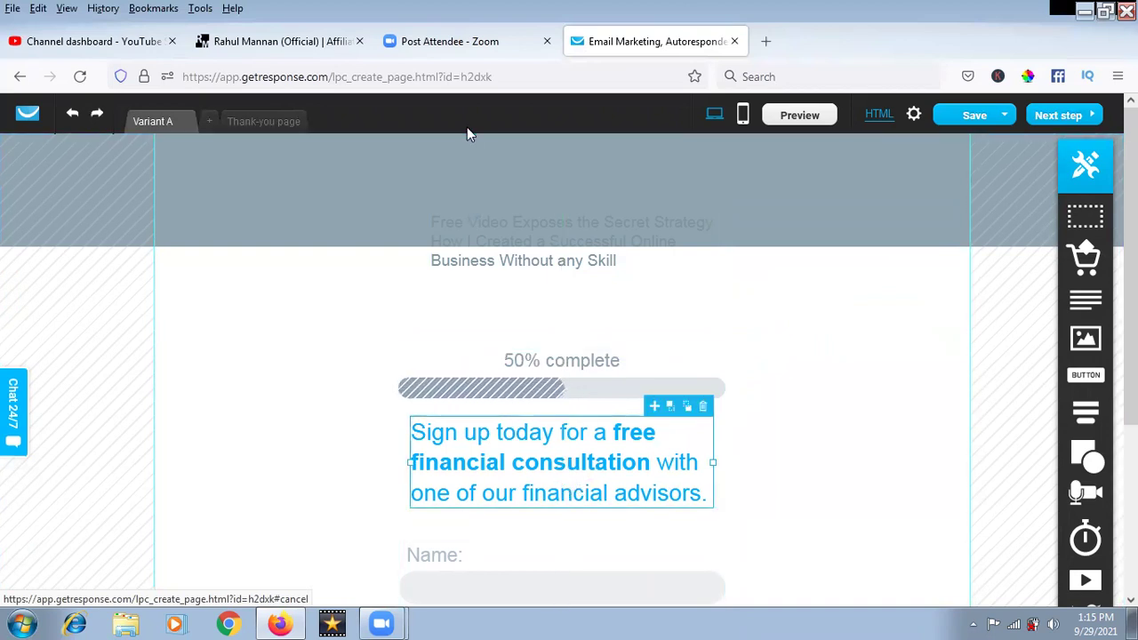
Step: Replace the sign-up text with "Just enter your first name and best email address below and Get Free Access to the video..." copied from the example page, closing the Zoom tab
left_click(299, 53)
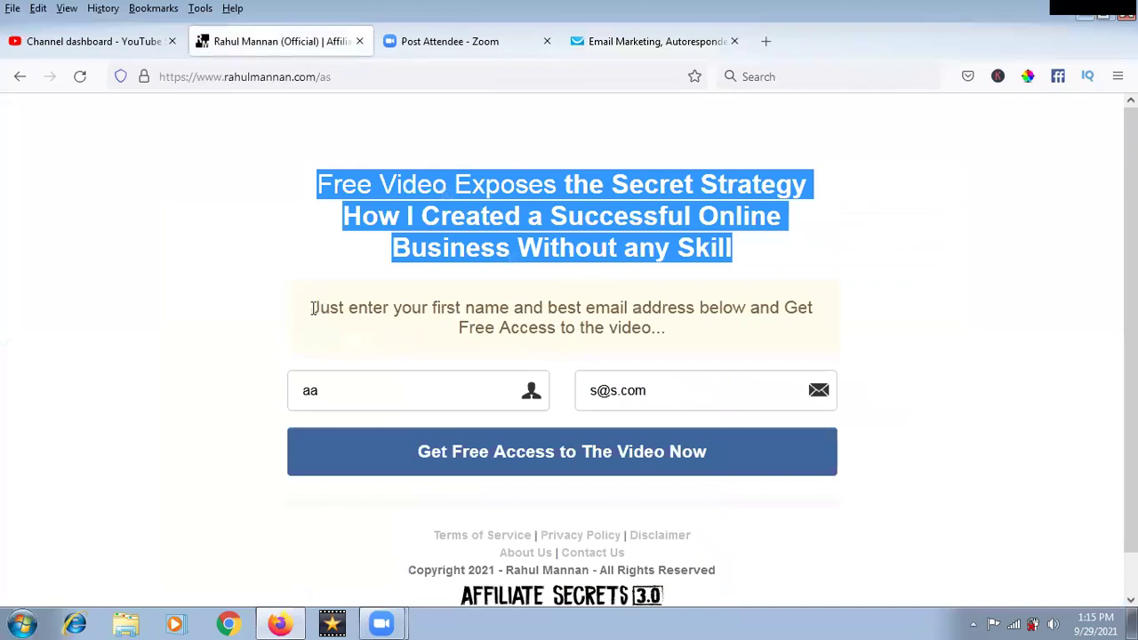
left_click_drag(313, 307, 502, 346)
left_click_drag(681, 351, 669, 333)
right_click(613, 303)
left_click(640, 320)
left_click(620, 43)
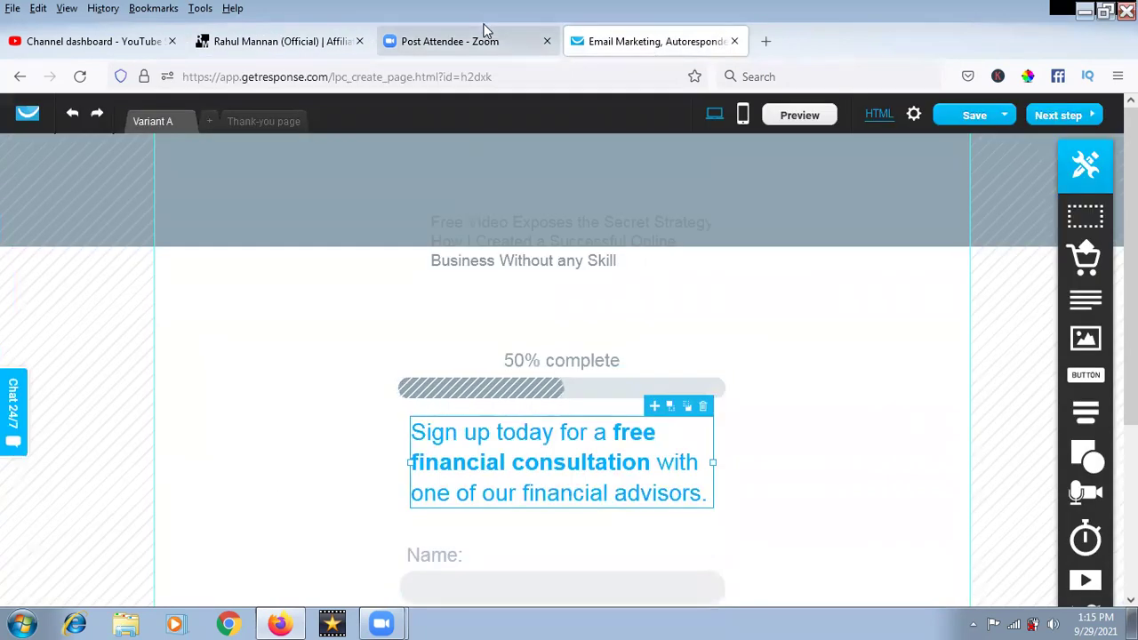
left_click(529, 41)
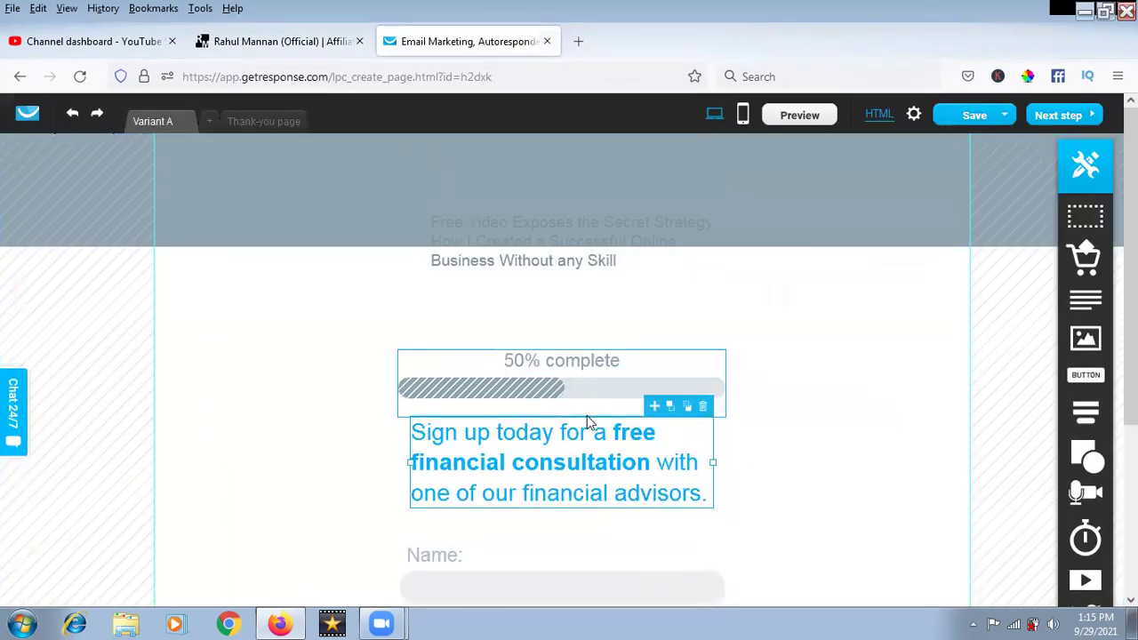
double_click(532, 456)
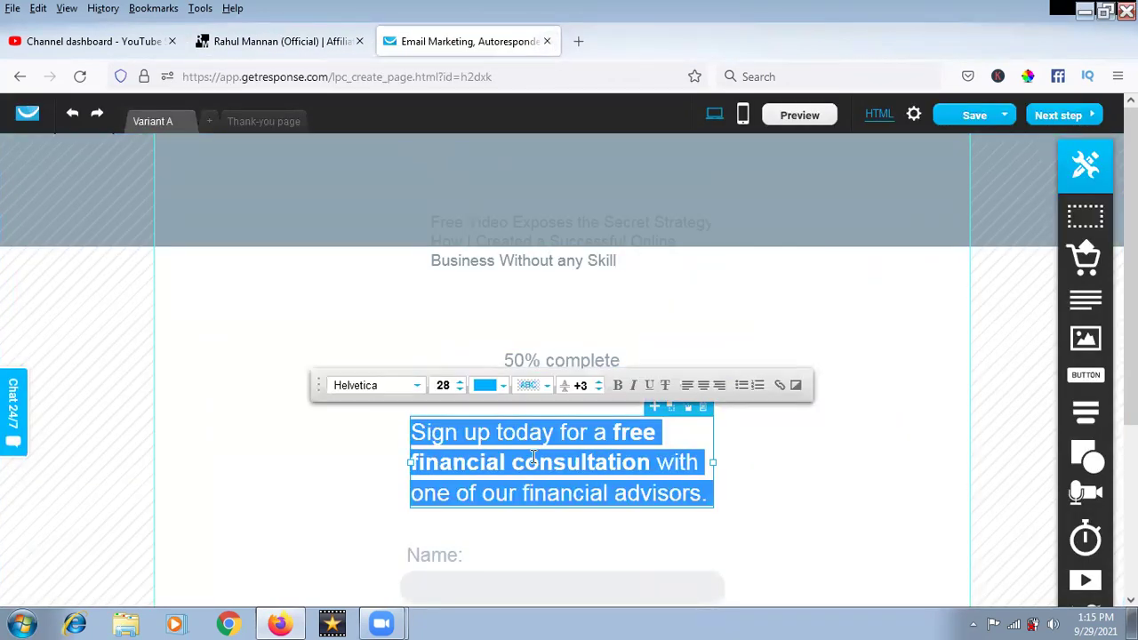
key("ctrl+v")
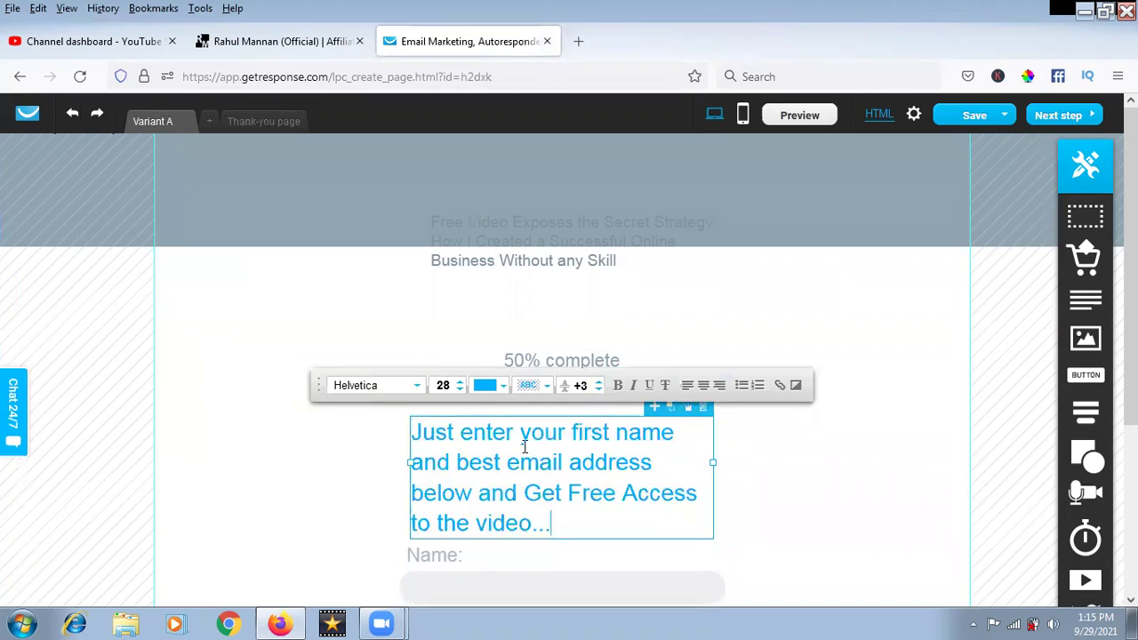
Step: Widen the instruction text box on both sides so the sentence fits on two lines, and centre-align it, comparing with the example page
left_click_drag(713, 462, 725, 464)
left_click_drag(836, 470, 919, 478)
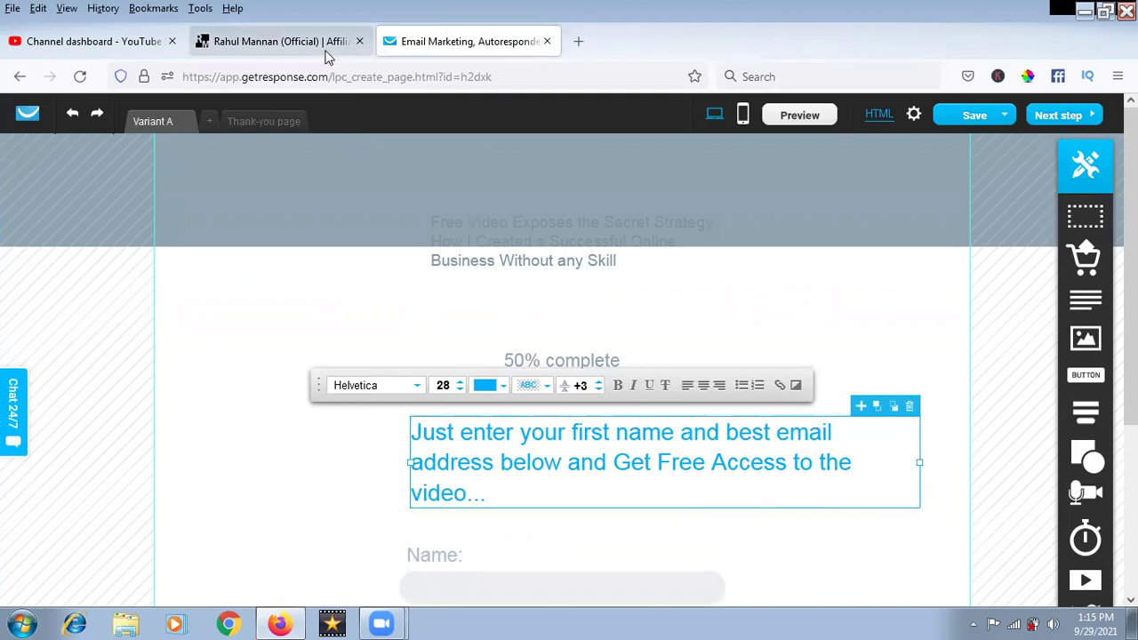
left_click(285, 42)
left_click(473, 42)
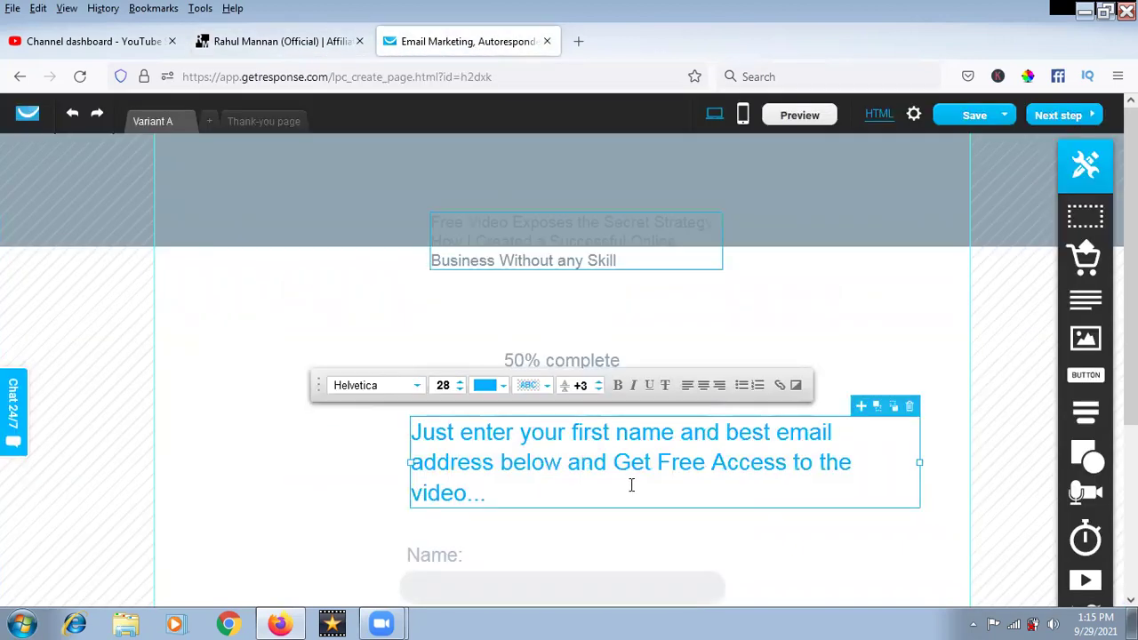
left_click_drag(410, 462, 308, 449)
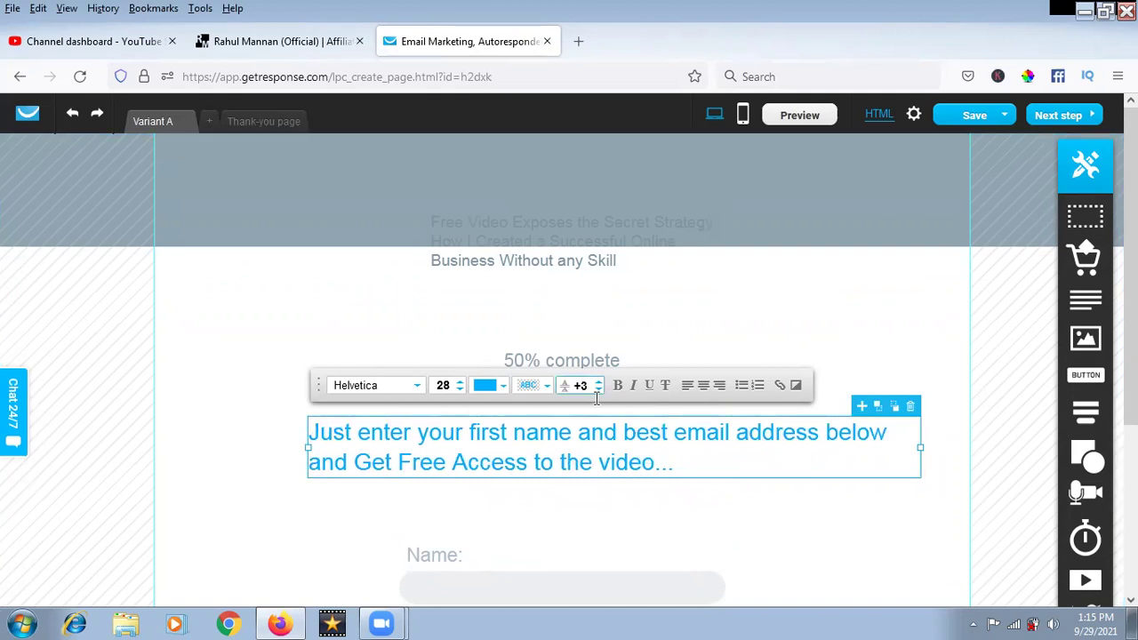
left_click(702, 391)
left_click(304, 52)
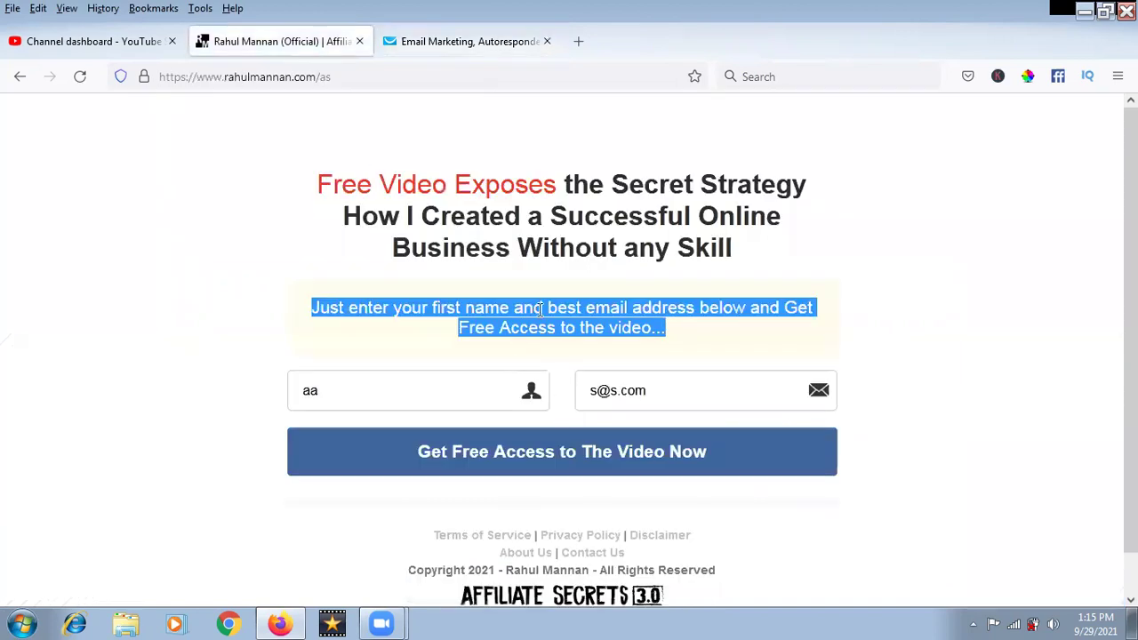
left_click(448, 44)
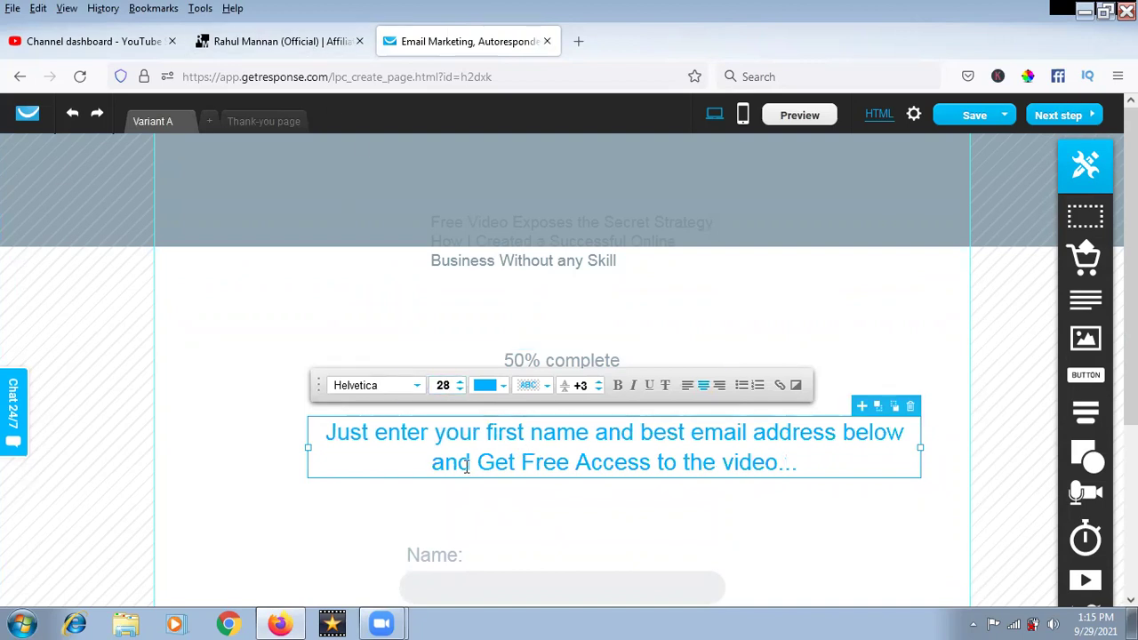
Step: Set the colour of the whole instruction text above the form to black, #000000
left_click_drag(326, 434, 814, 463)
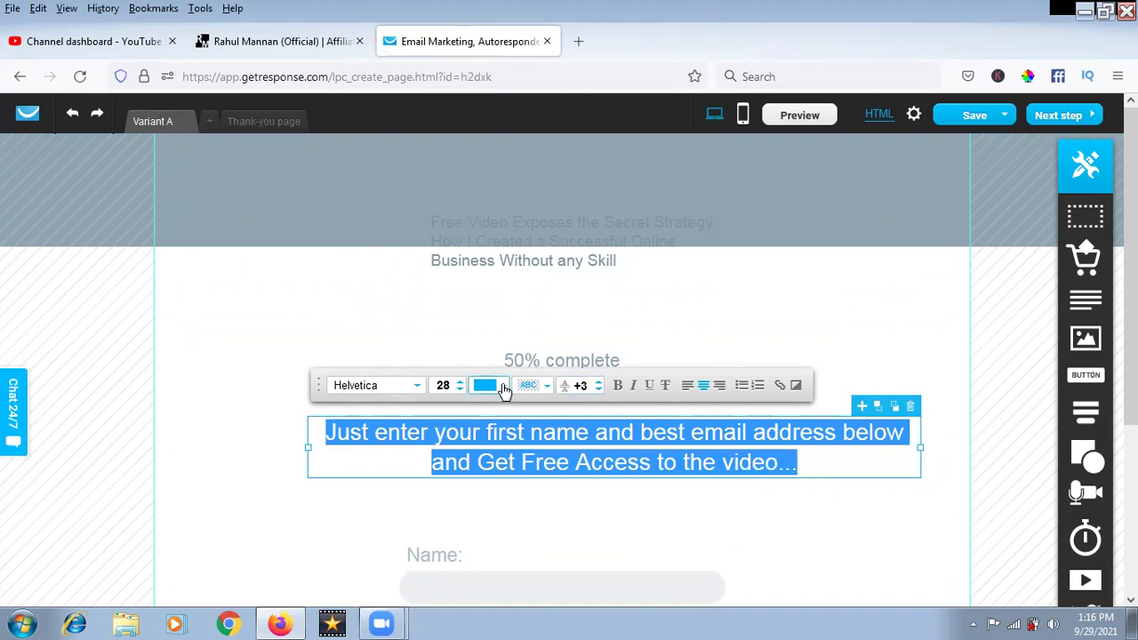
left_click(504, 388)
left_click(495, 190)
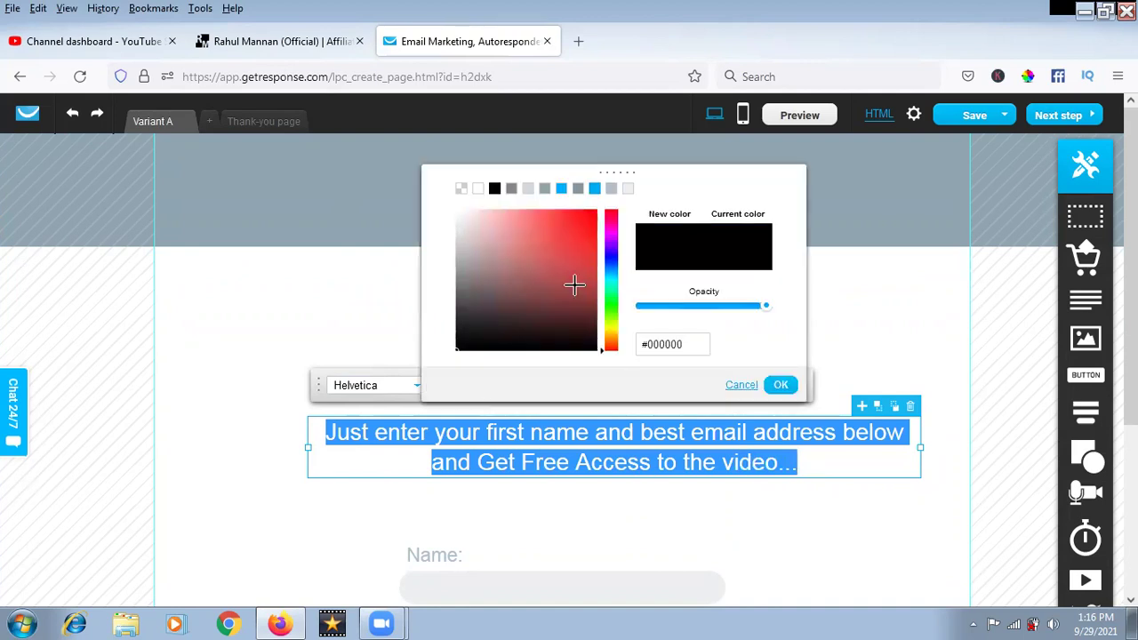
left_click(780, 385)
left_click(703, 485)
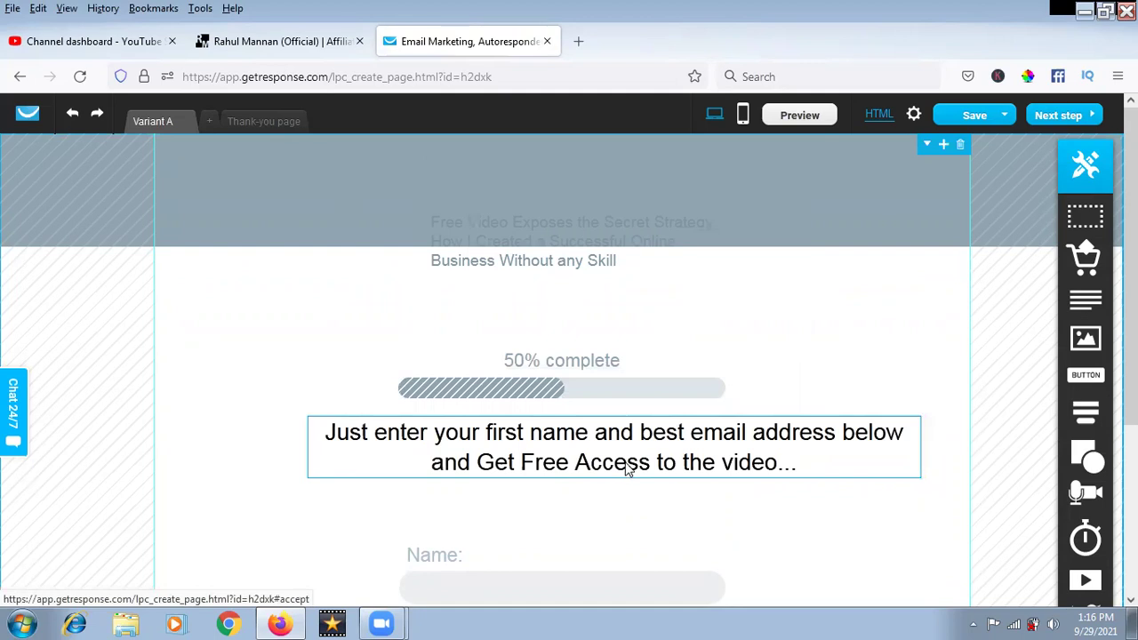
Step: Centre the instruction text horizontally and lower it towards the form, and shift the progress bar down slightly
left_click_drag(627, 464, 572, 467)
left_click(604, 491)
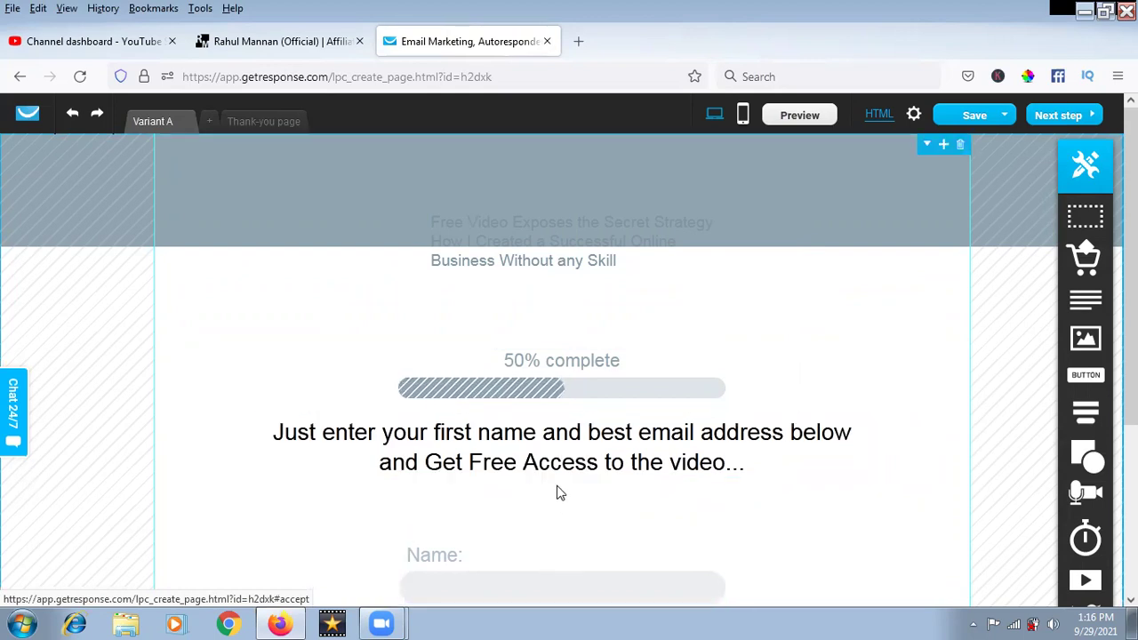
left_click_drag(553, 475, 556, 489)
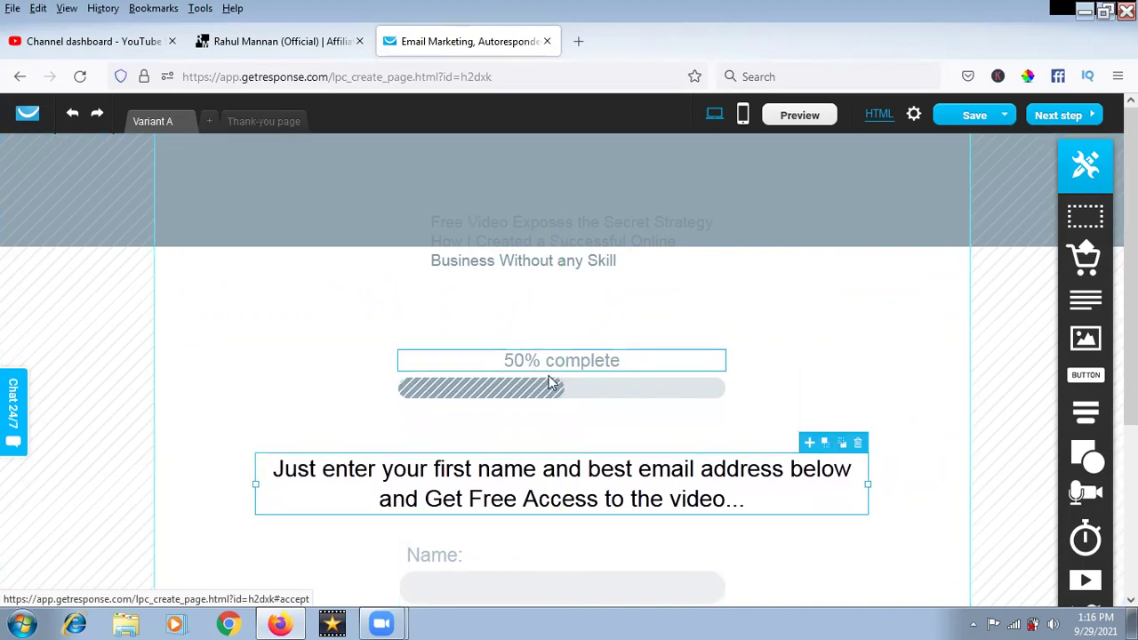
left_click(579, 407)
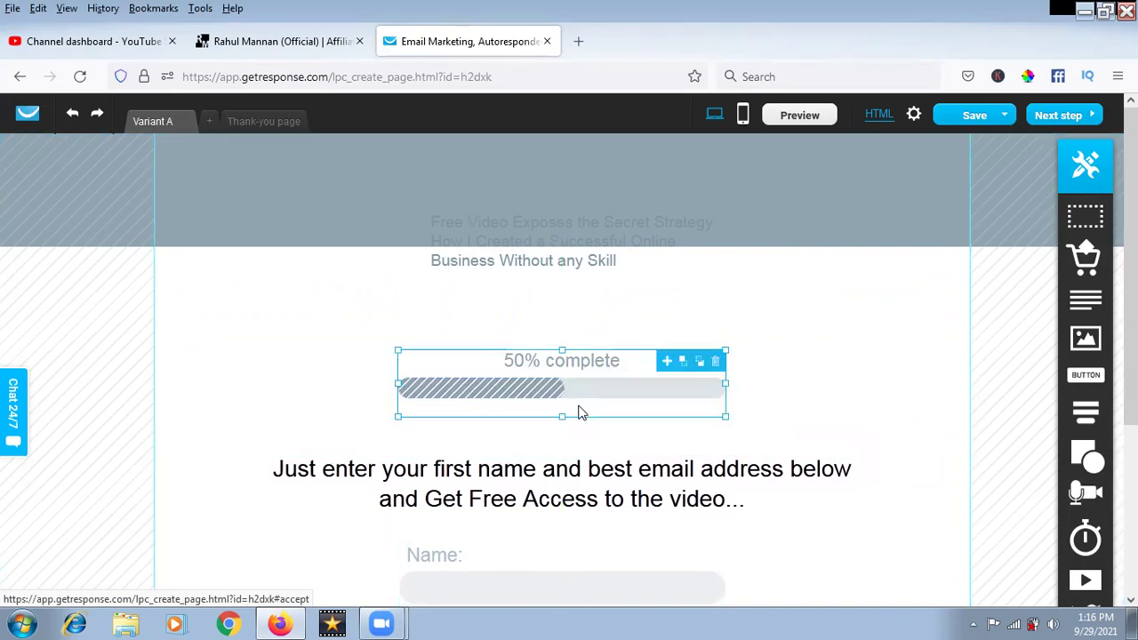
left_click_drag(580, 414, 579, 431)
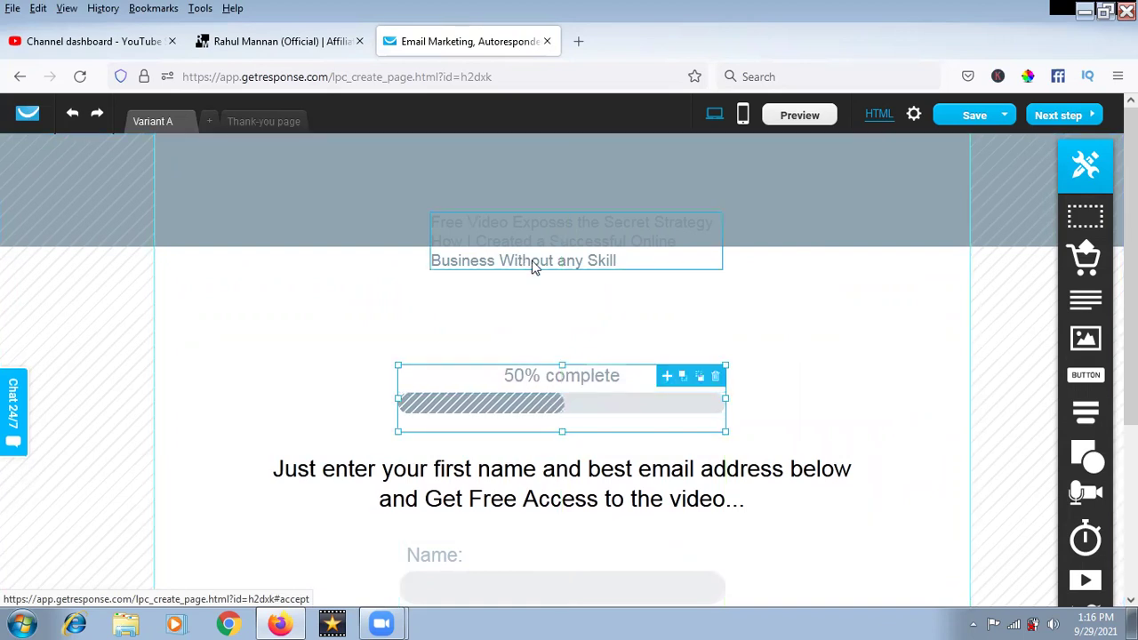
left_click(543, 240)
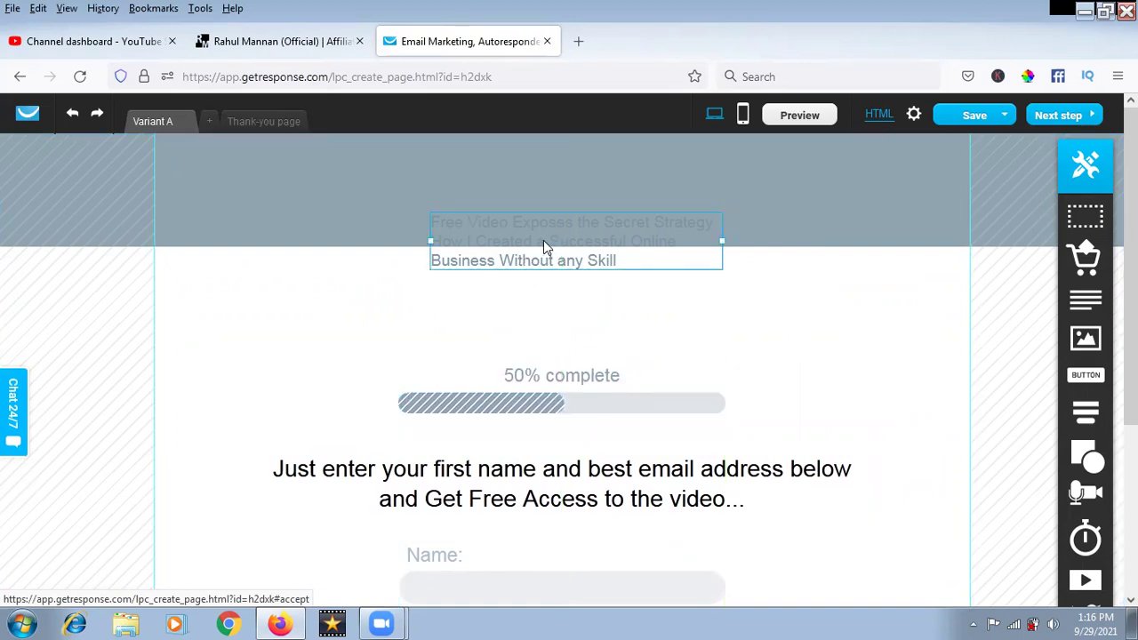
Step: Try to sample the cream background colour of the instruction box on the example page with the colour picker extension
left_click(271, 41)
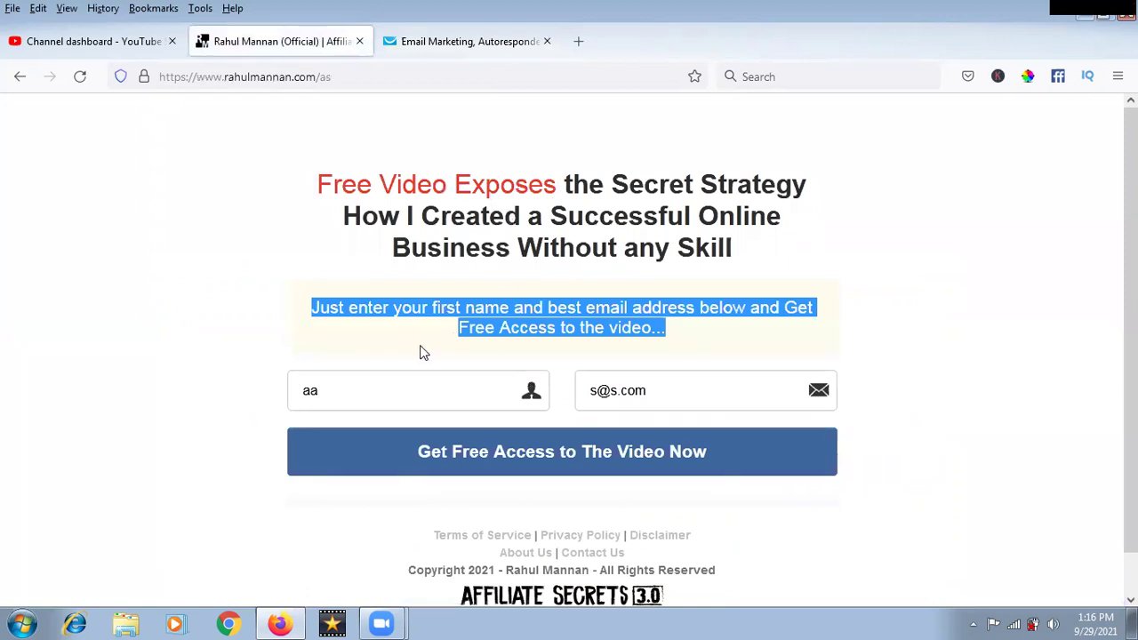
left_click(797, 331)
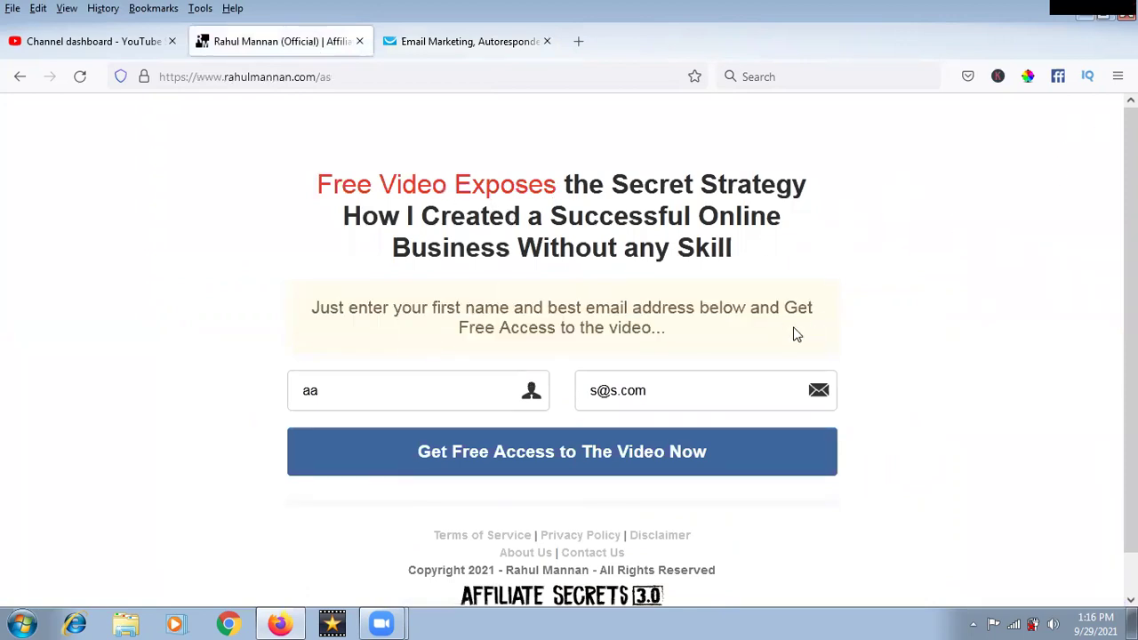
left_click(1028, 77)
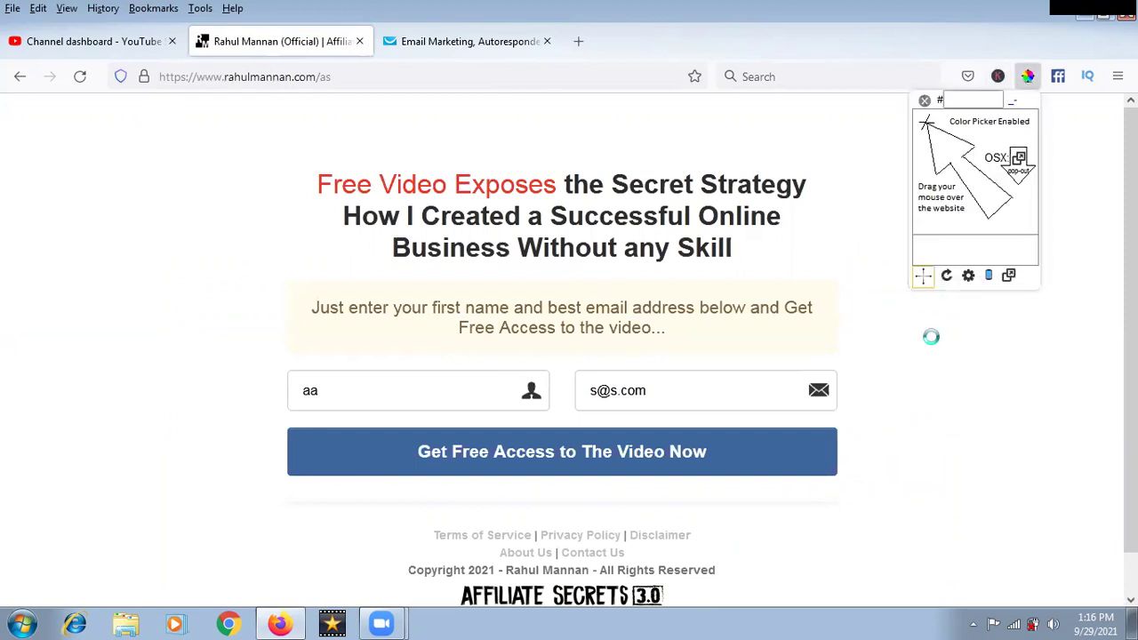
left_click(924, 276)
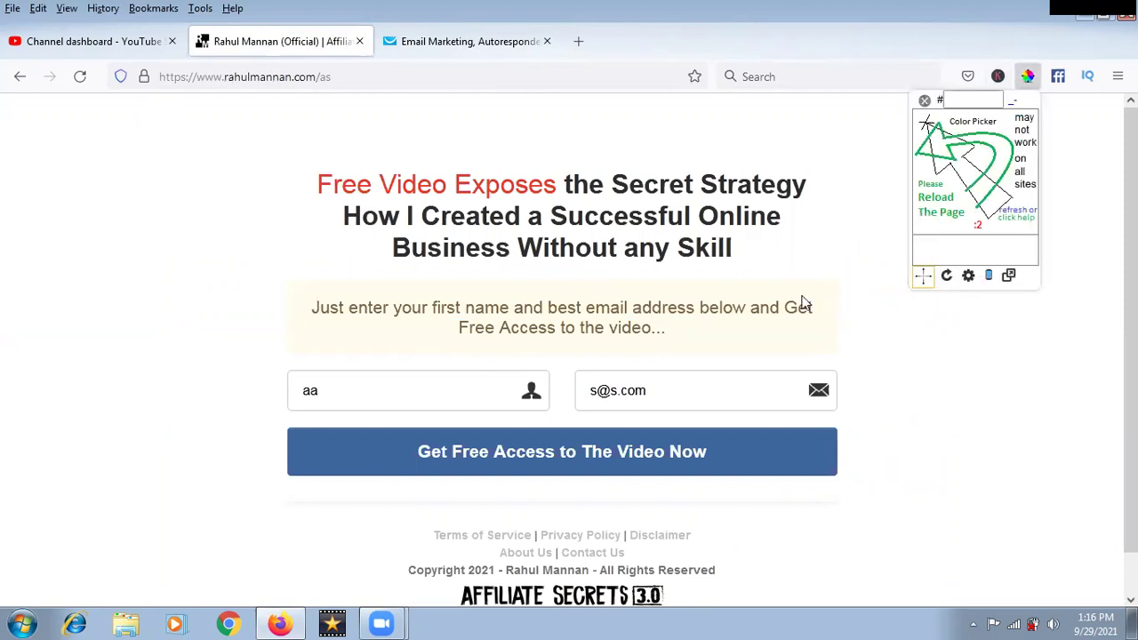
left_click(924, 275)
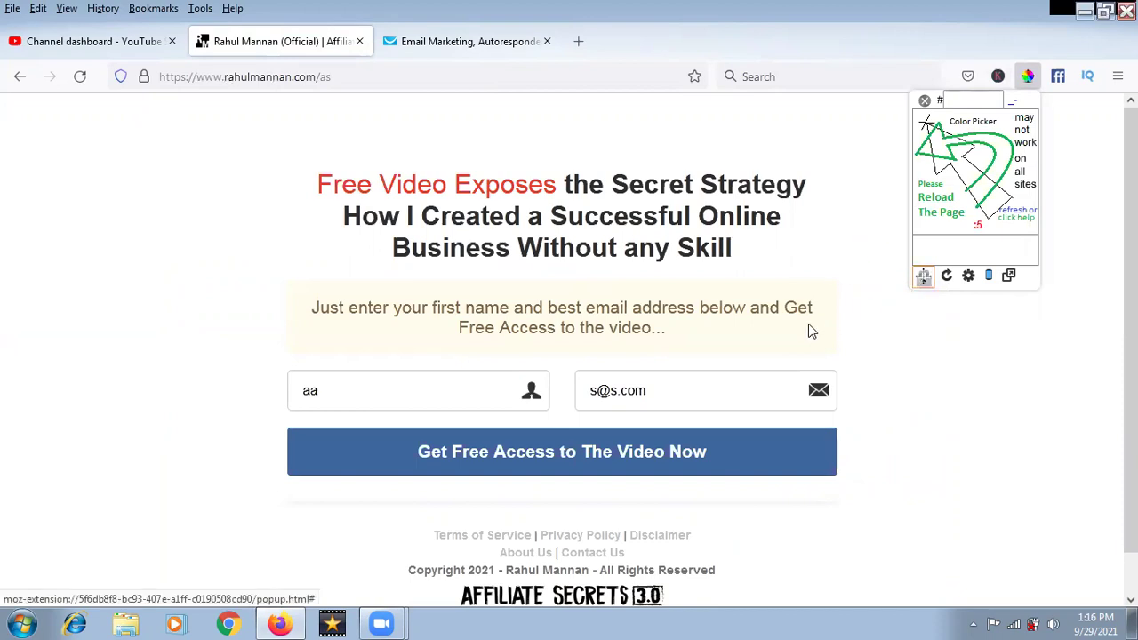
left_click(885, 303)
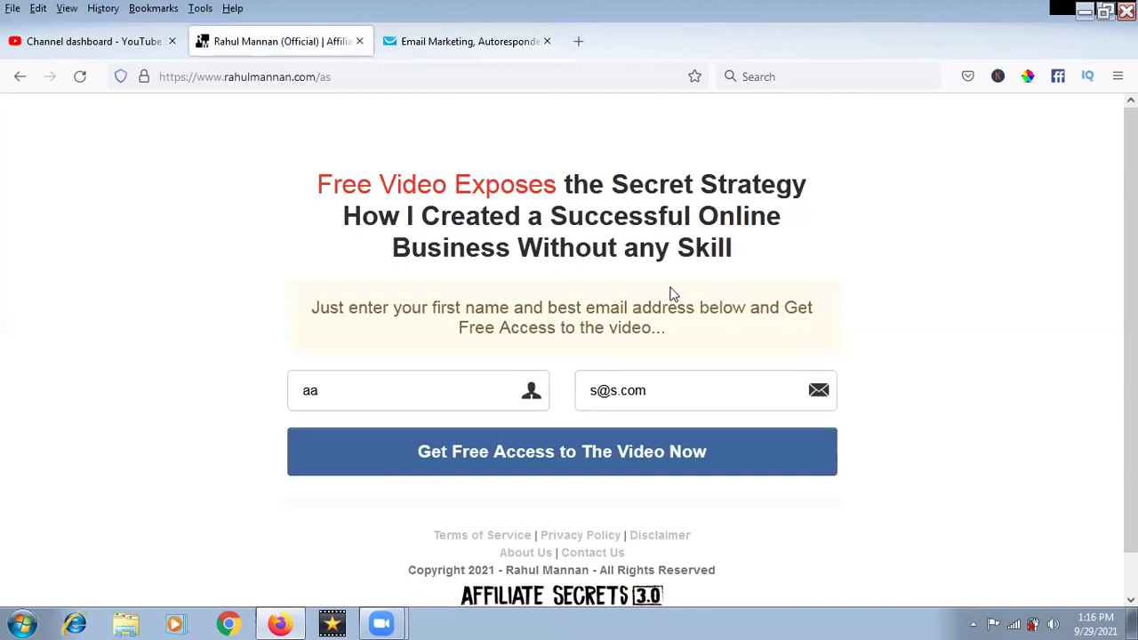
left_click(1029, 77)
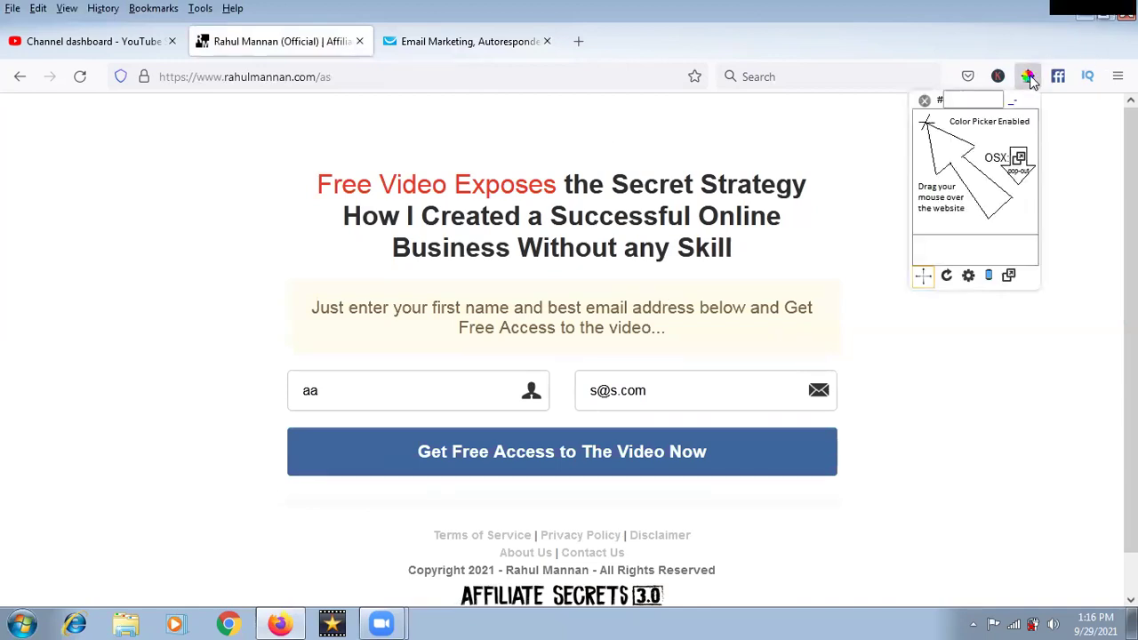
left_click(924, 275)
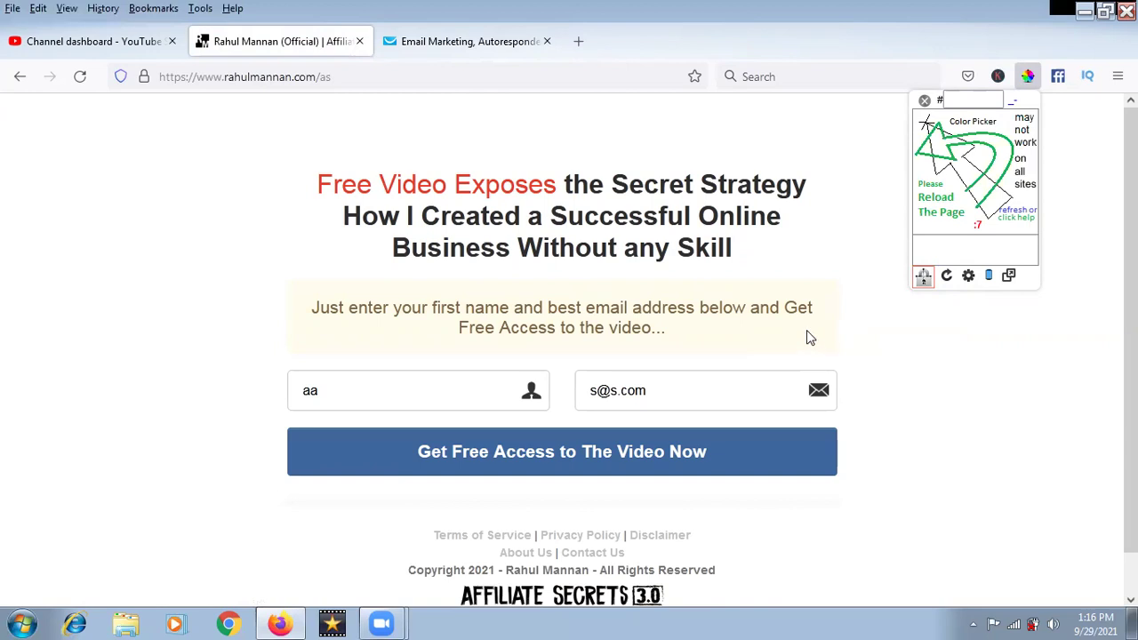
left_click(809, 333)
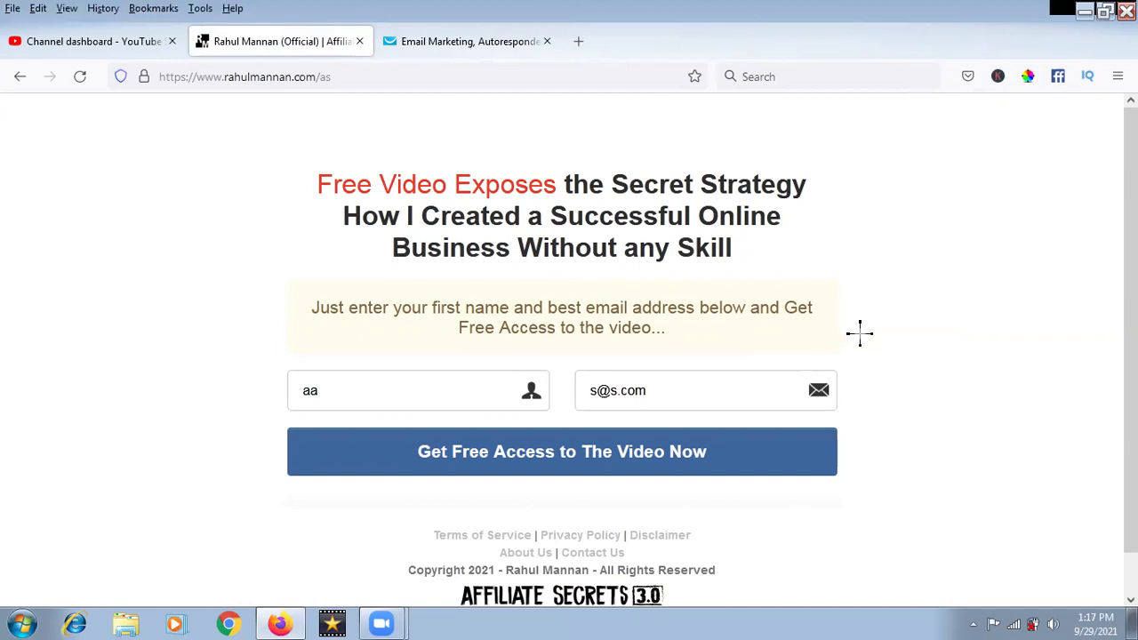
left_click(1028, 77)
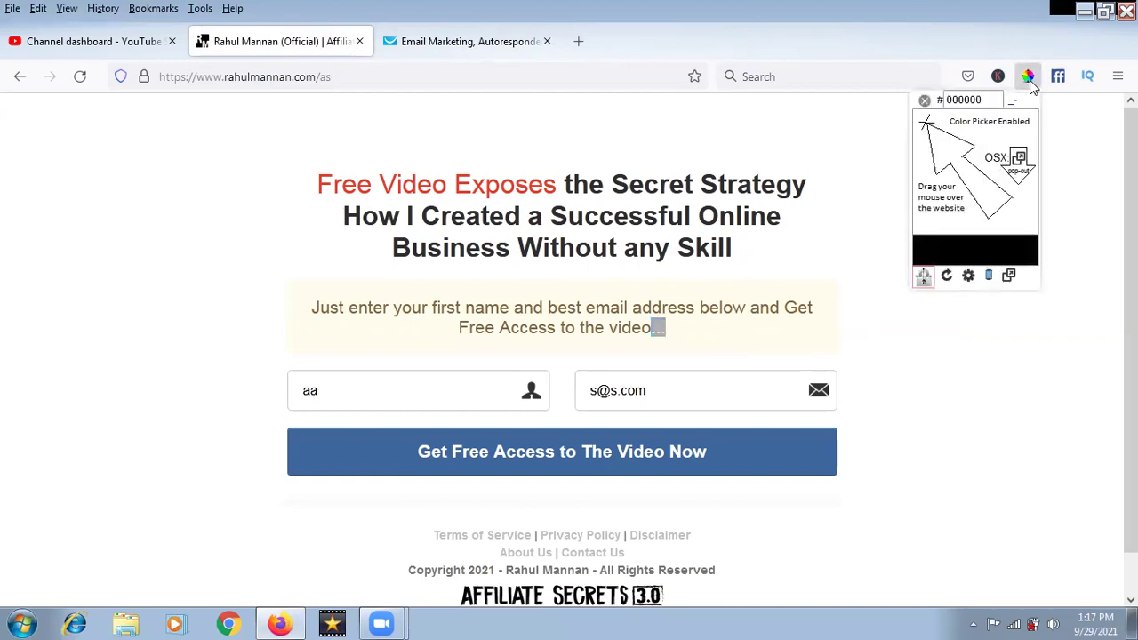
left_click(930, 286)
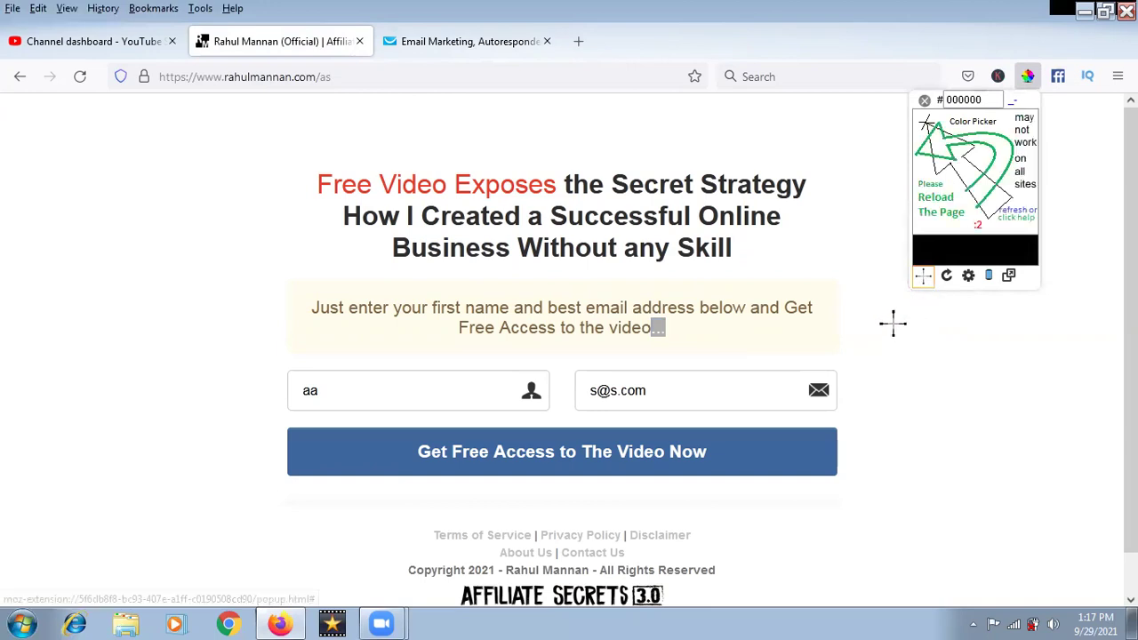
left_click(861, 330)
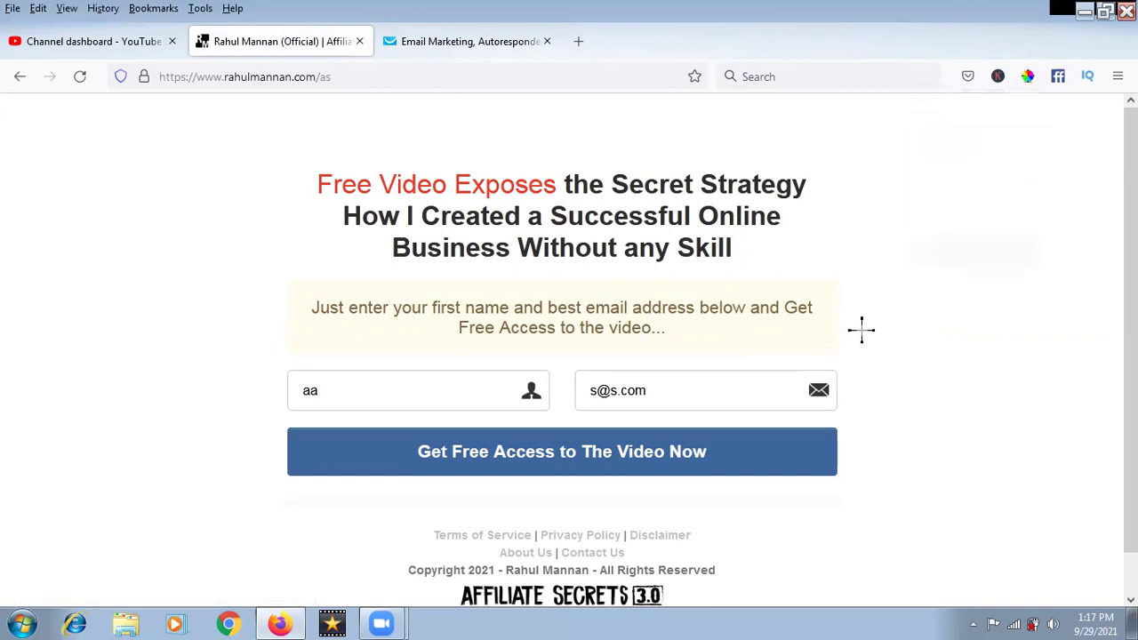
Step: Submit the example opt-in form and return to the opt-in page, continuing past the Kaspersky certificate warnings
left_click(791, 457)
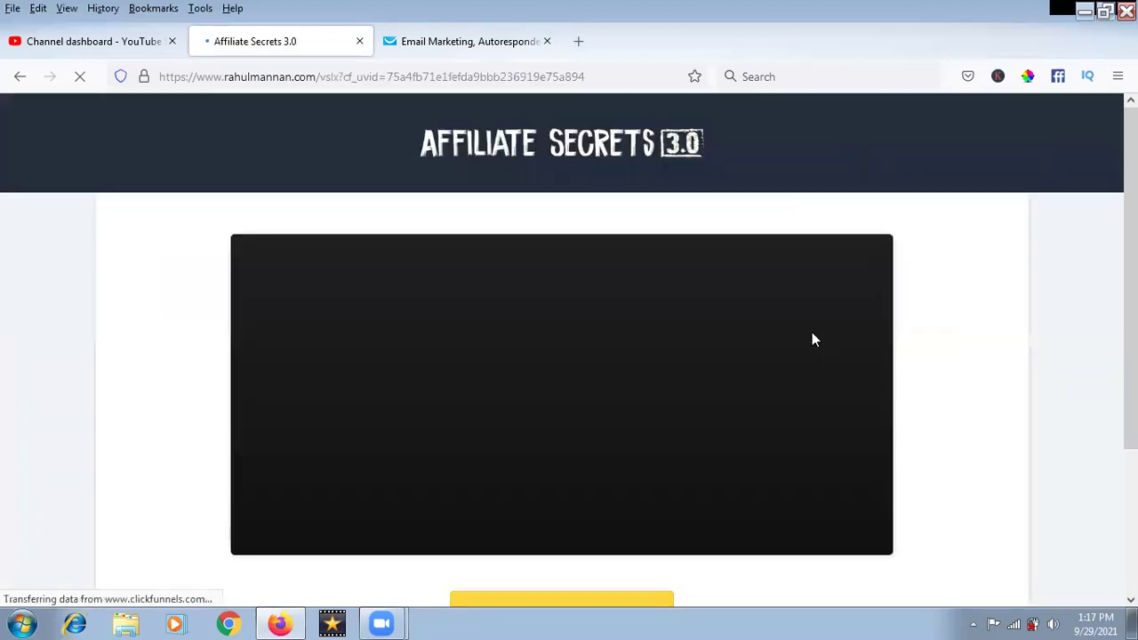
left_click(965, 525)
left_click(19, 76)
left_click(967, 532)
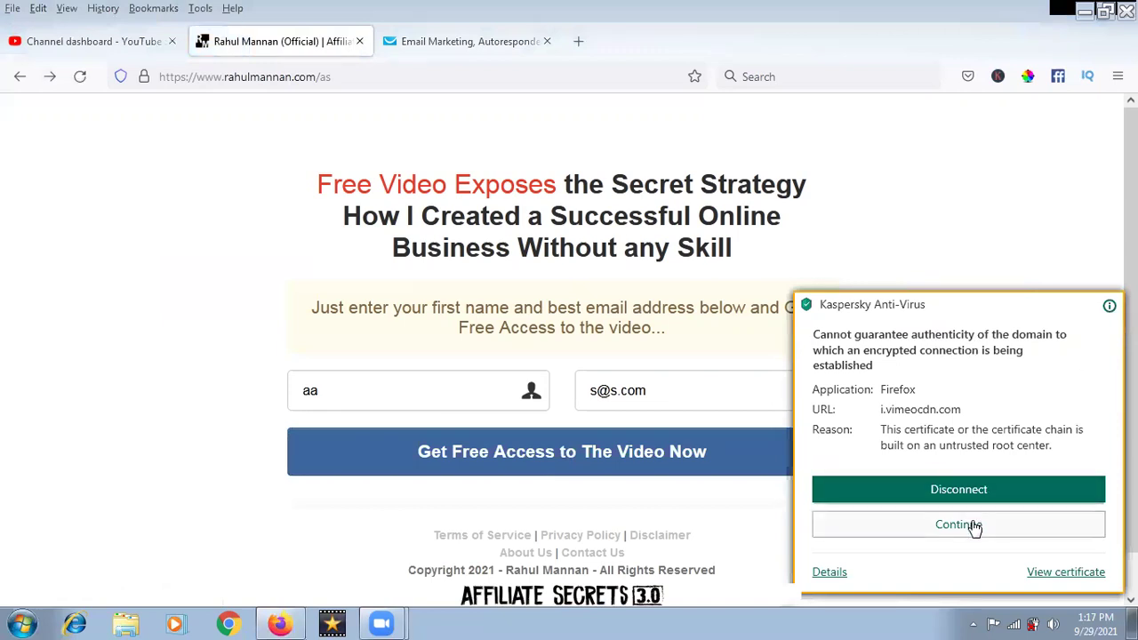
left_click(971, 528)
Step: Retry the colour picker on the reopened example opt-in page and close it
left_click(1028, 78)
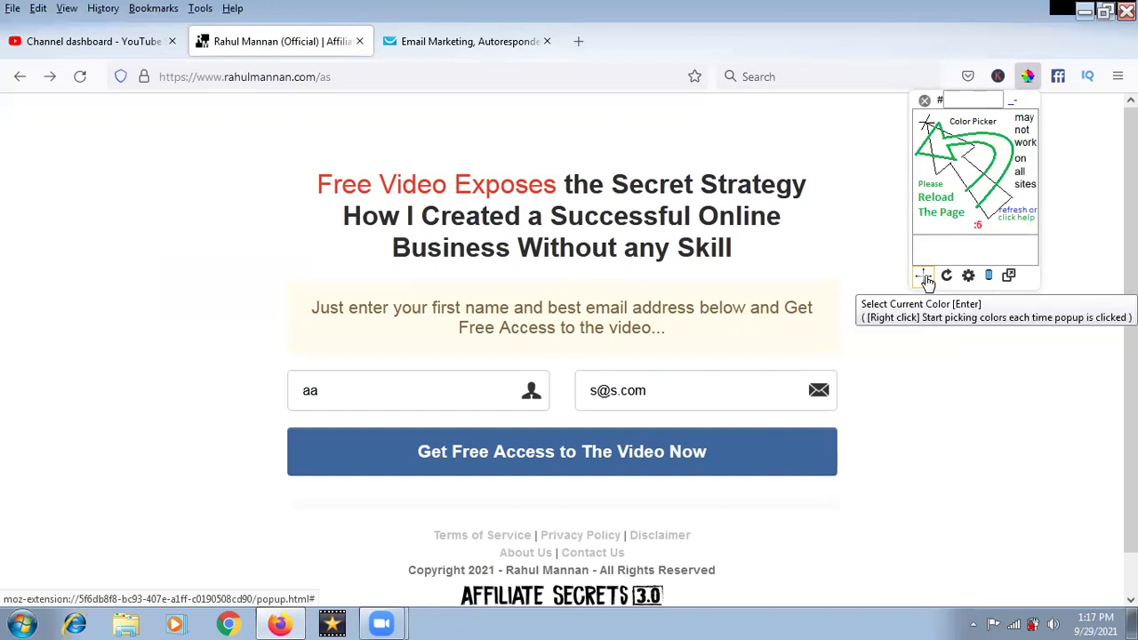
left_click(926, 280)
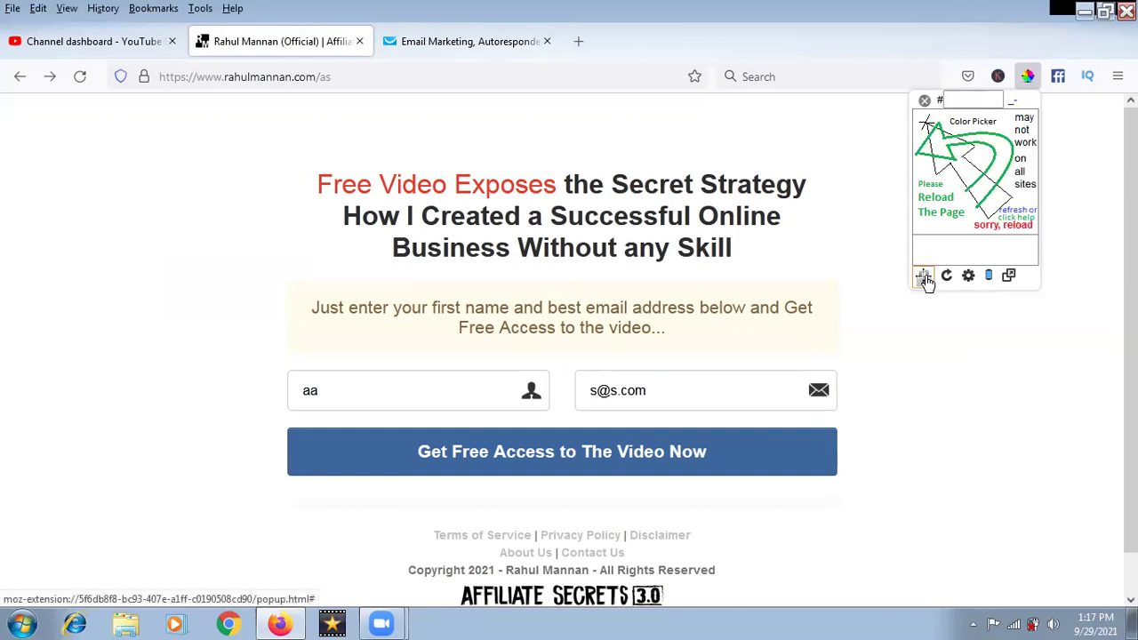
left_click(932, 331)
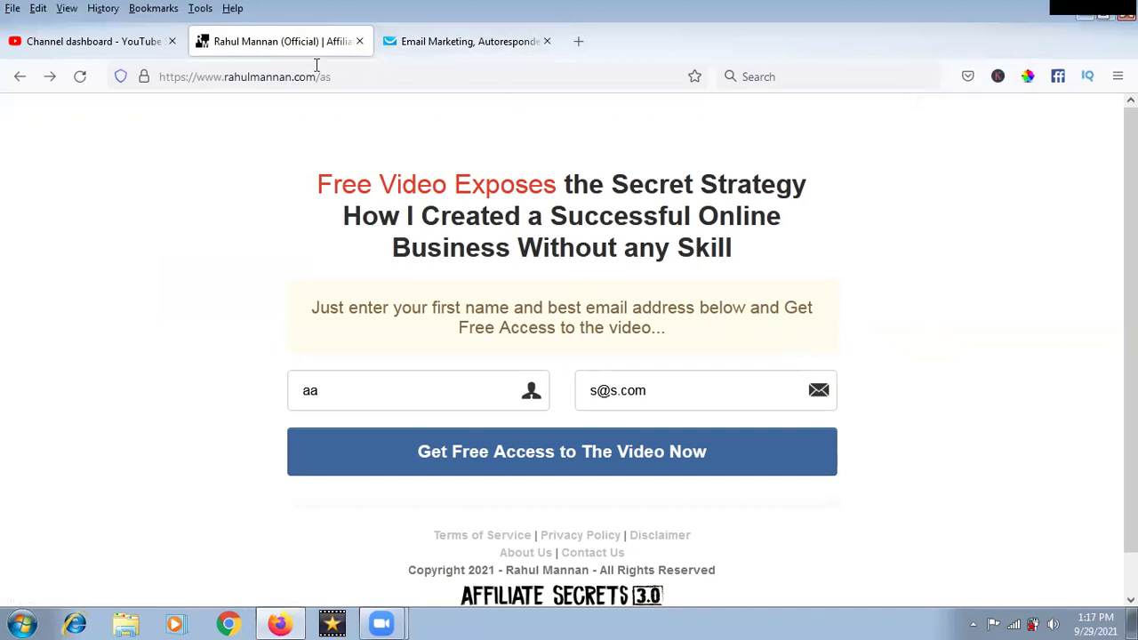
Step: Switch to the GetResponse editor and try to sample a colour from the landing page with the colour picker extension
left_click(475, 45)
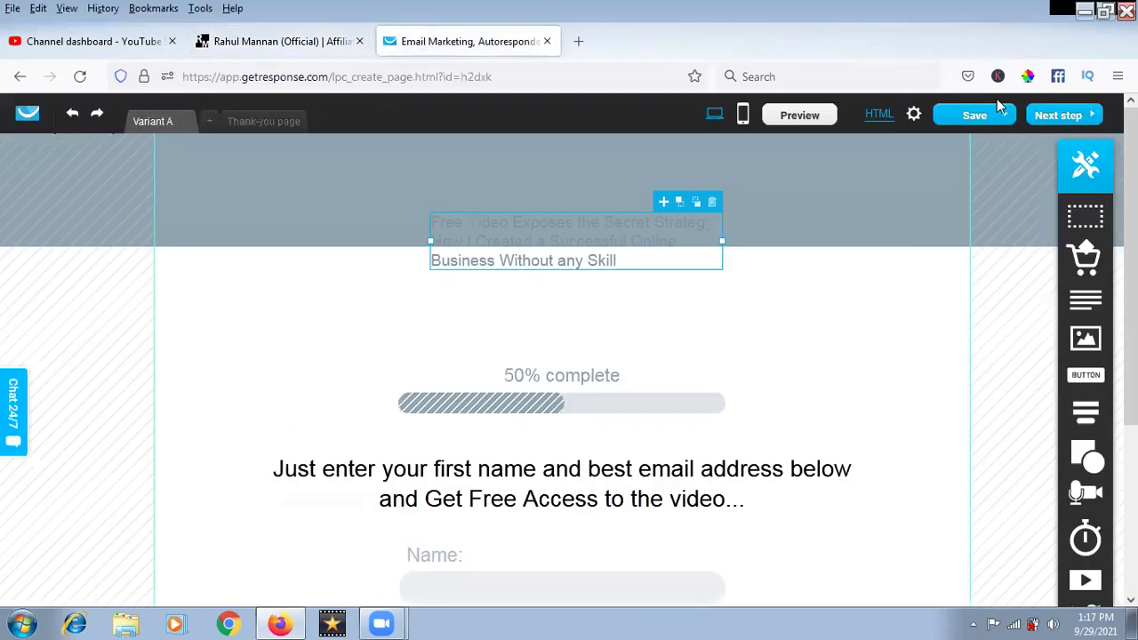
left_click(1024, 79)
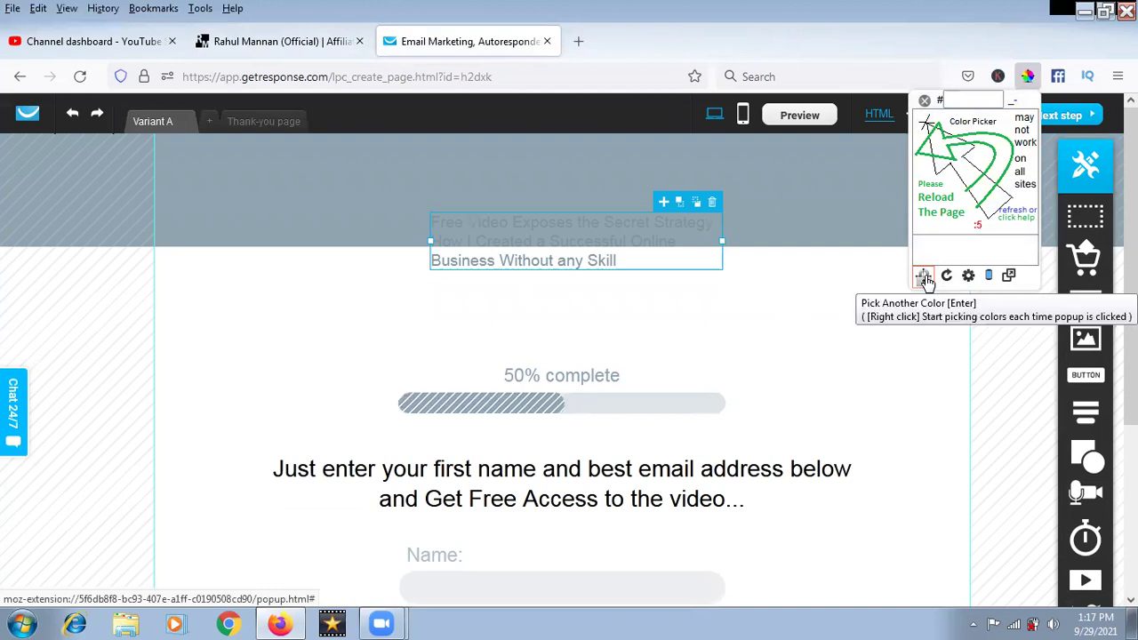
left_click(925, 278)
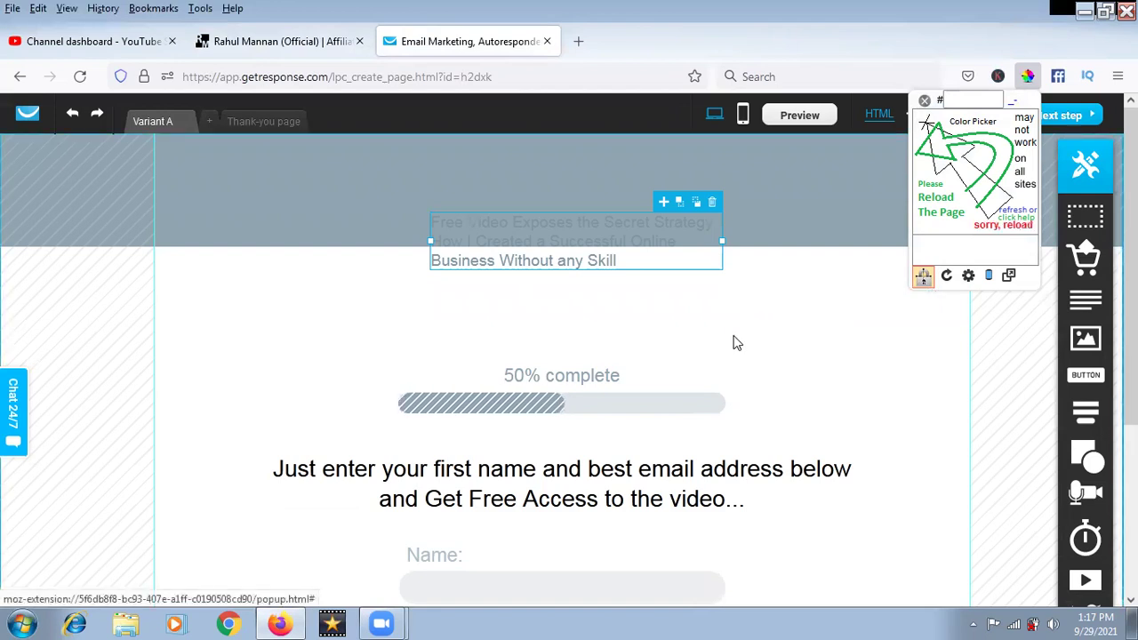
left_click(918, 320)
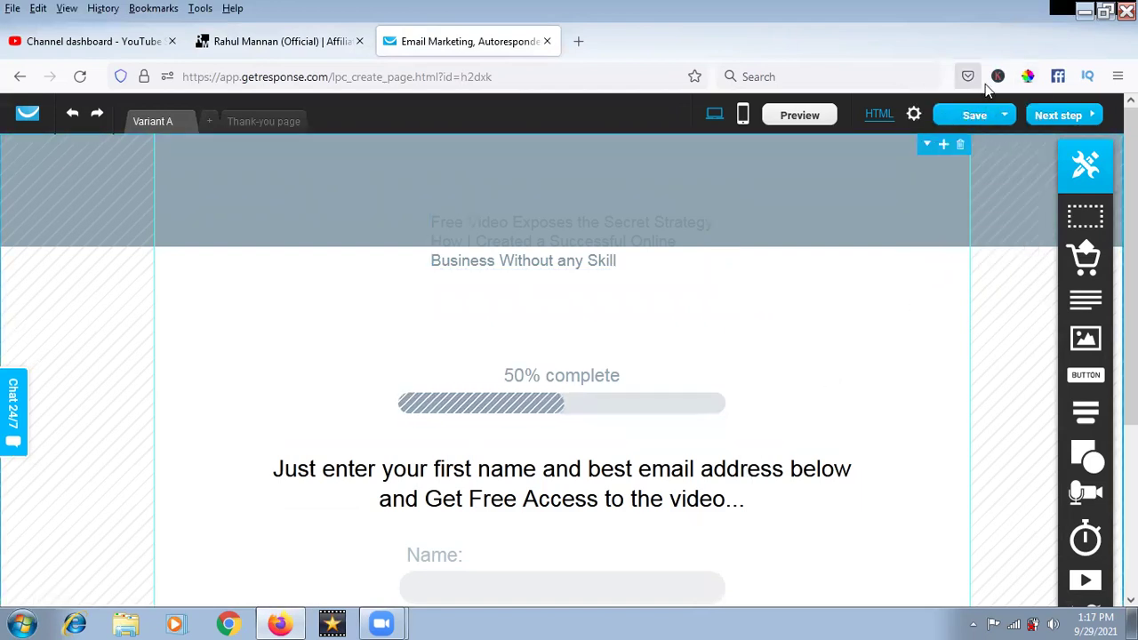
left_click(1028, 74)
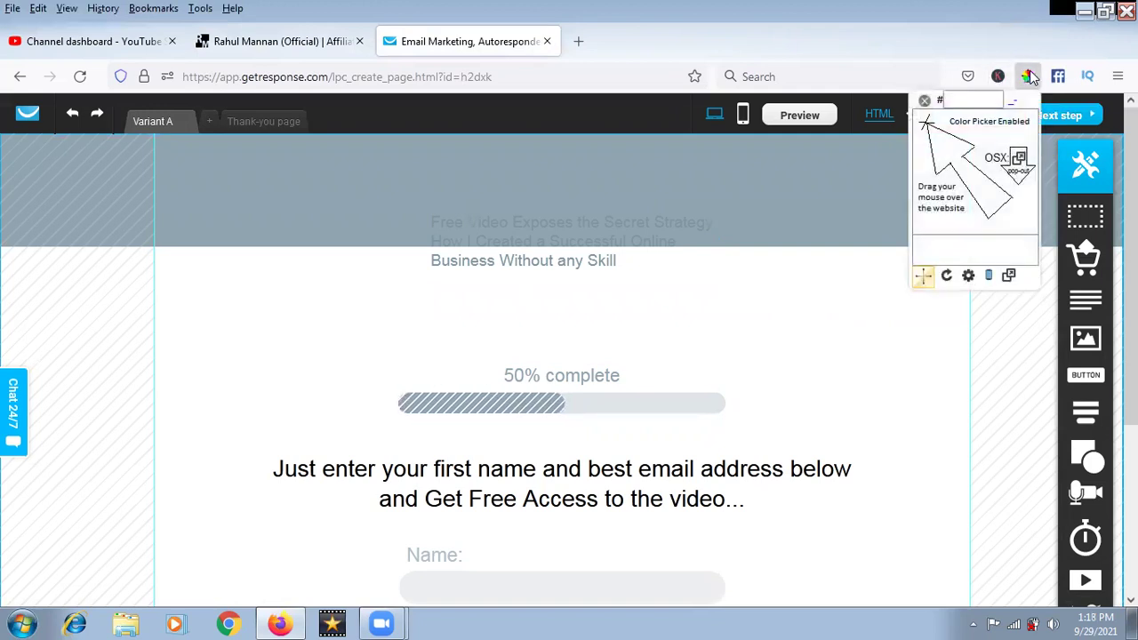
left_click(925, 278)
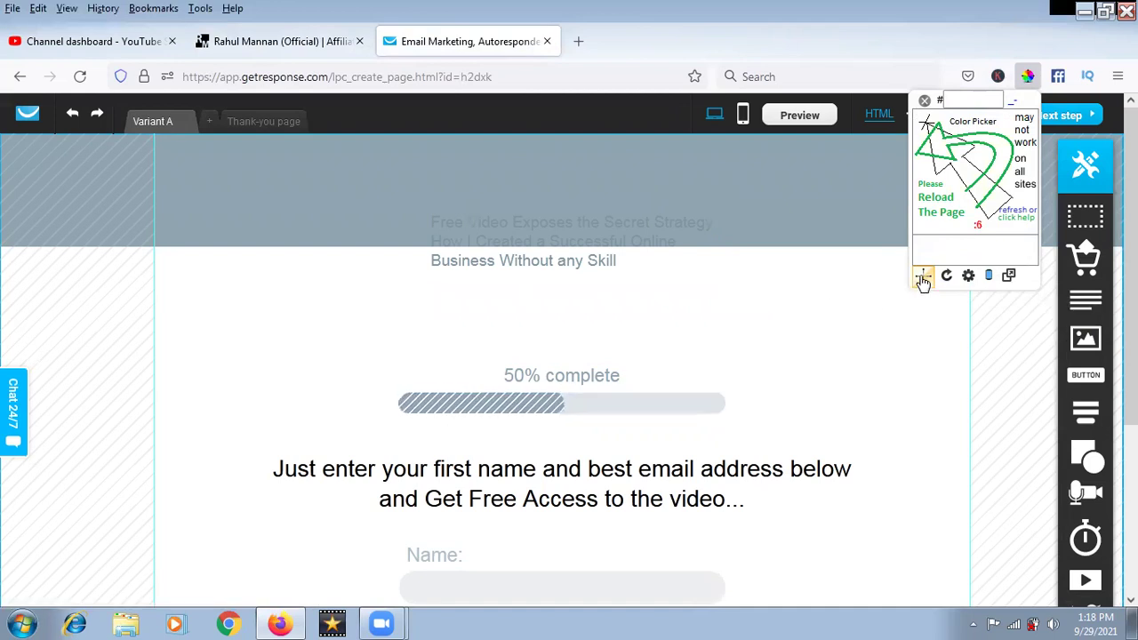
left_click(923, 276)
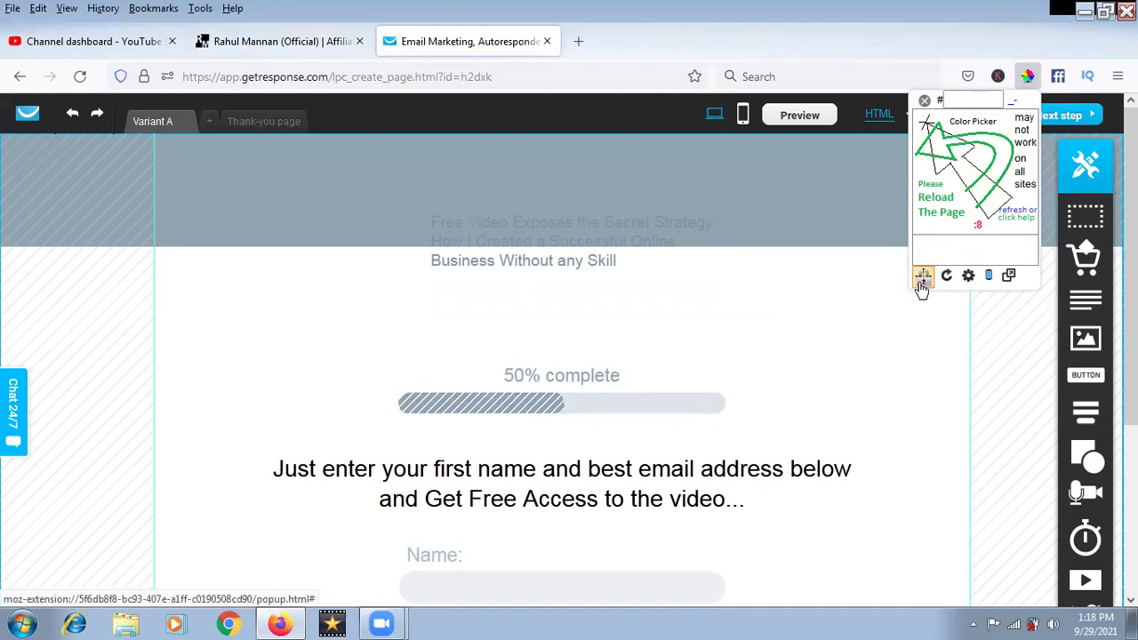
left_click(923, 283)
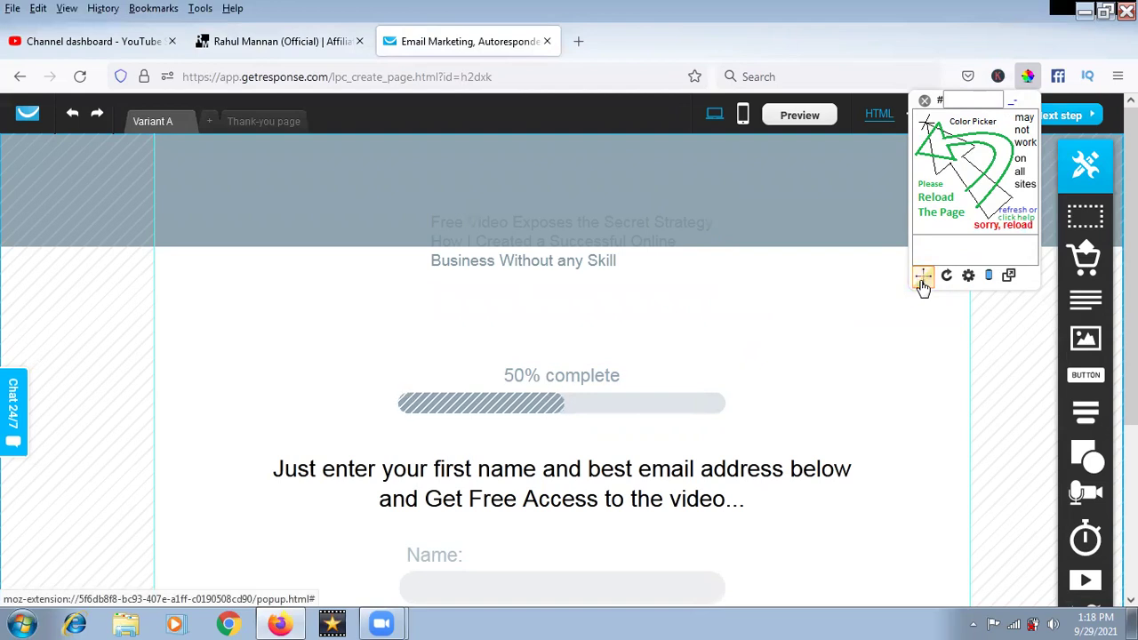
left_click(772, 209)
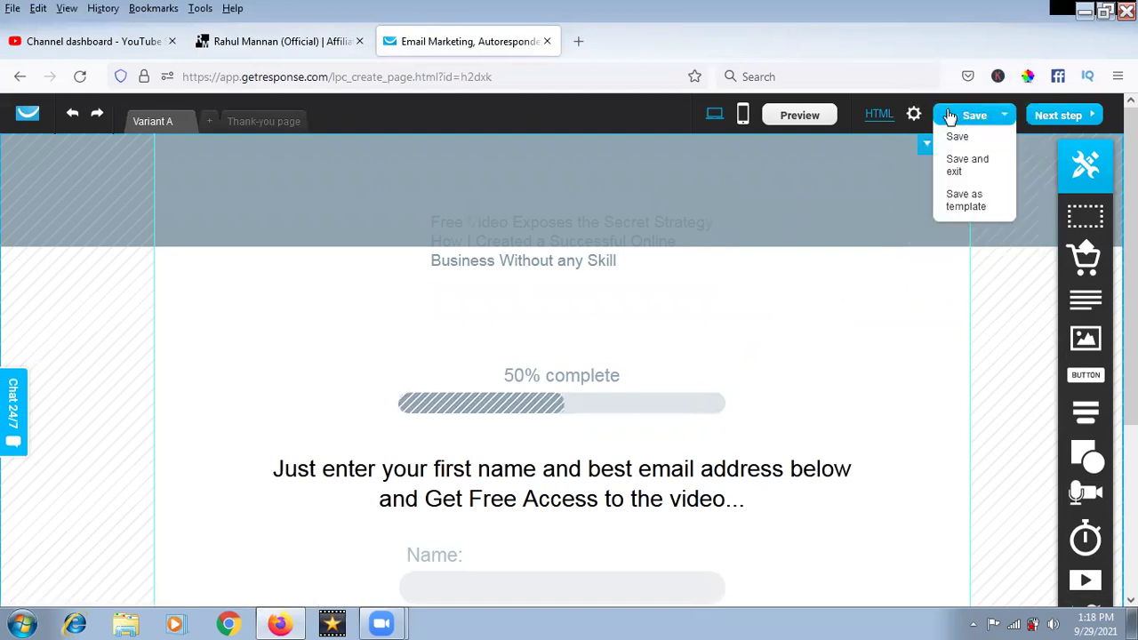
left_click(1026, 76)
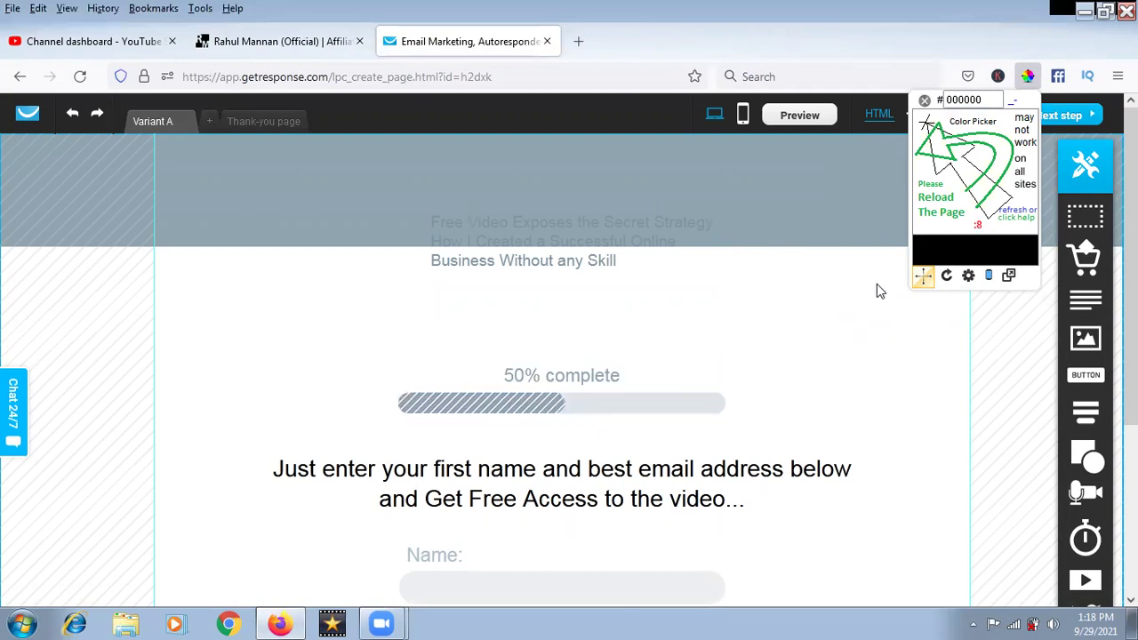
left_click(825, 59)
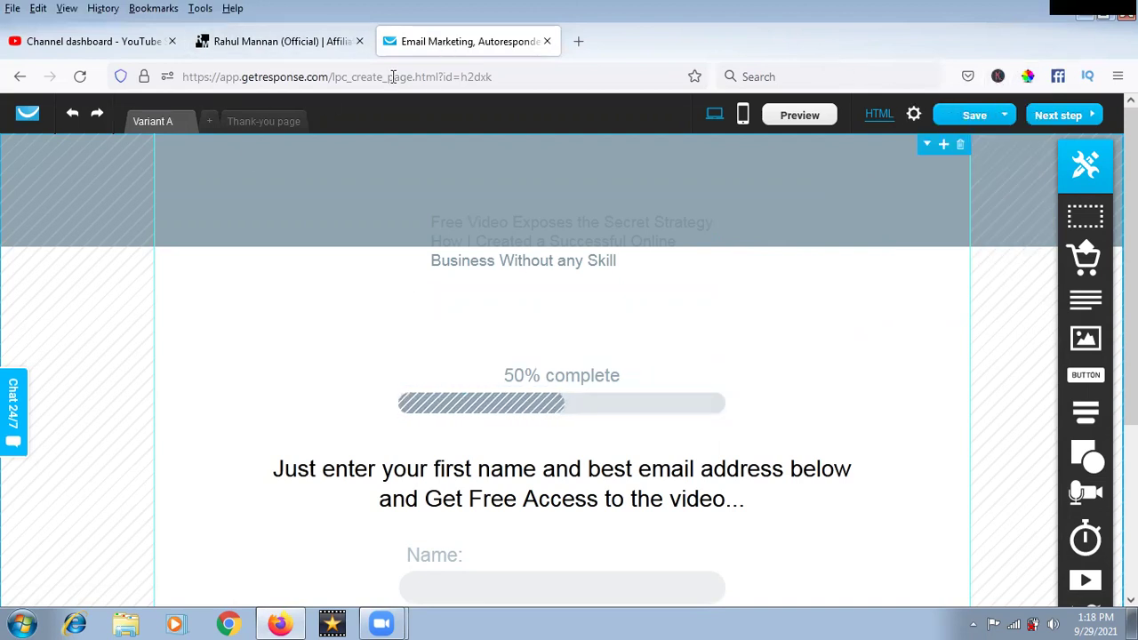
Step: Set the font size of the whole "Free Video Exposes the Secret Strategy..." headline to 23, comparing it with the example page
left_click(308, 51)
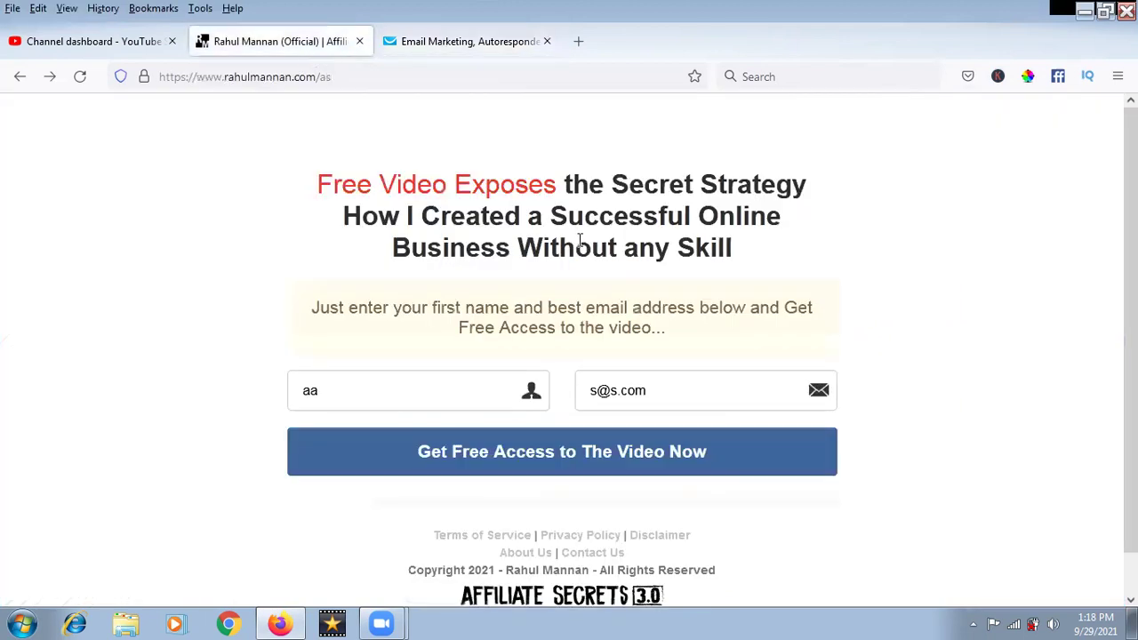
left_click(462, 40)
double_click(464, 259)
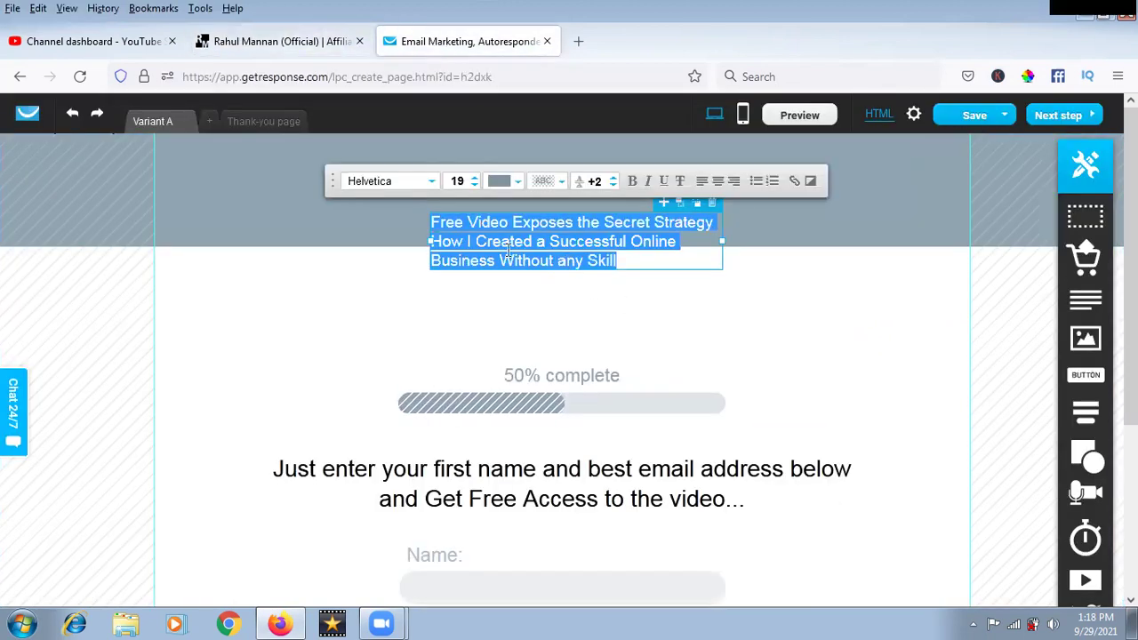
left_click(475, 178)
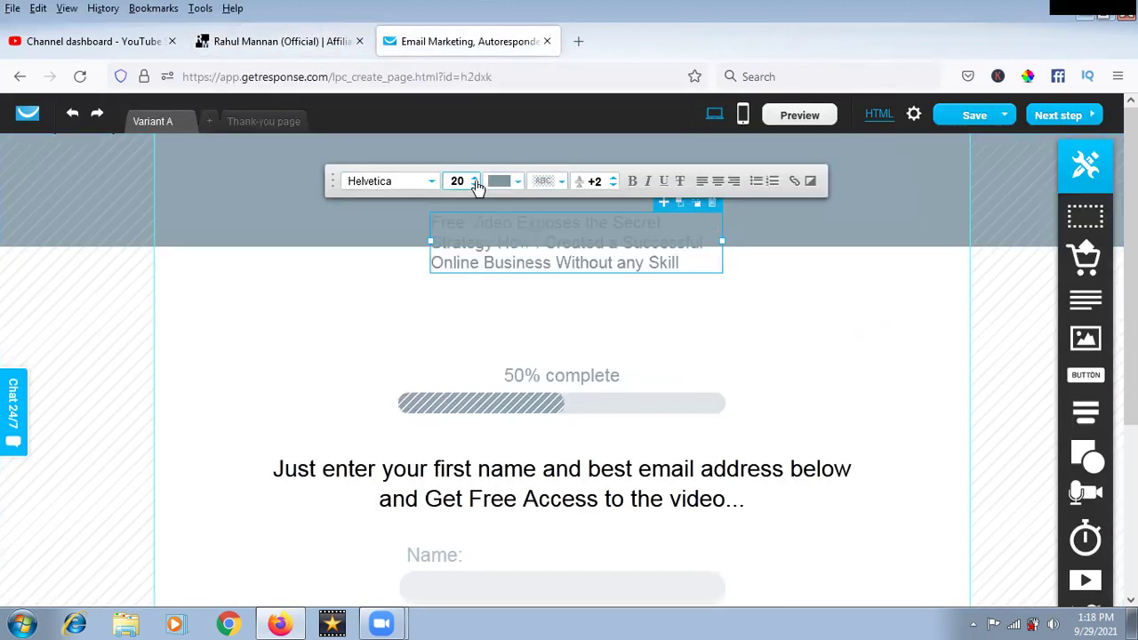
left_click(474, 179)
left_click(475, 178)
left_click(475, 178)
left_click(474, 185)
left_click(474, 184)
left_click(475, 185)
left_click(474, 185)
left_click(474, 178)
left_click(475, 178)
left_click(475, 178)
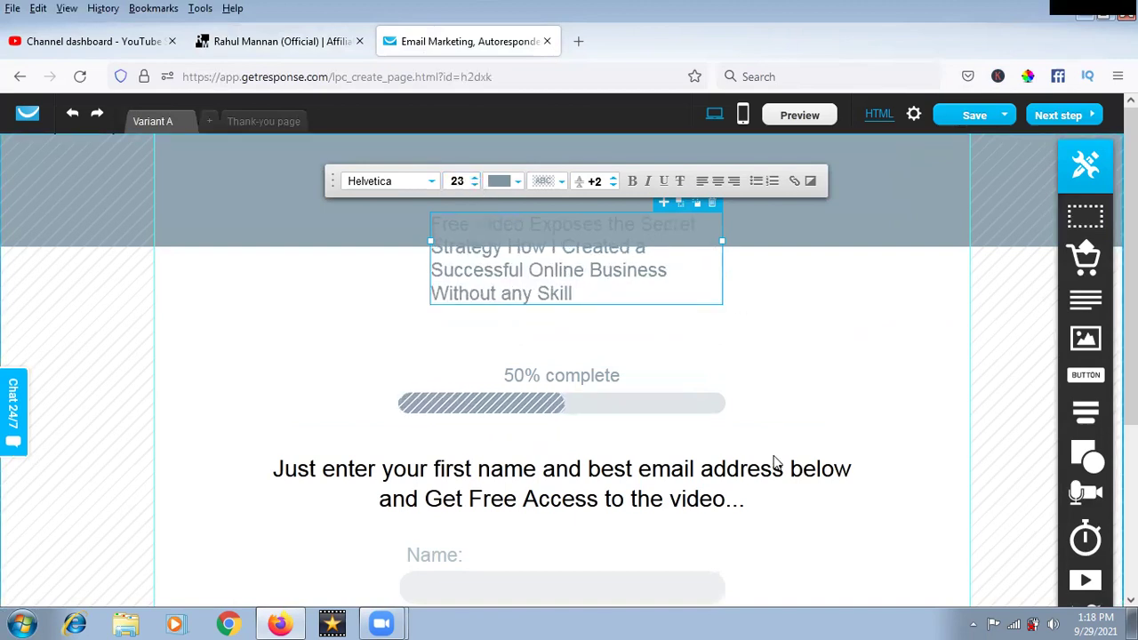
left_click(281, 45)
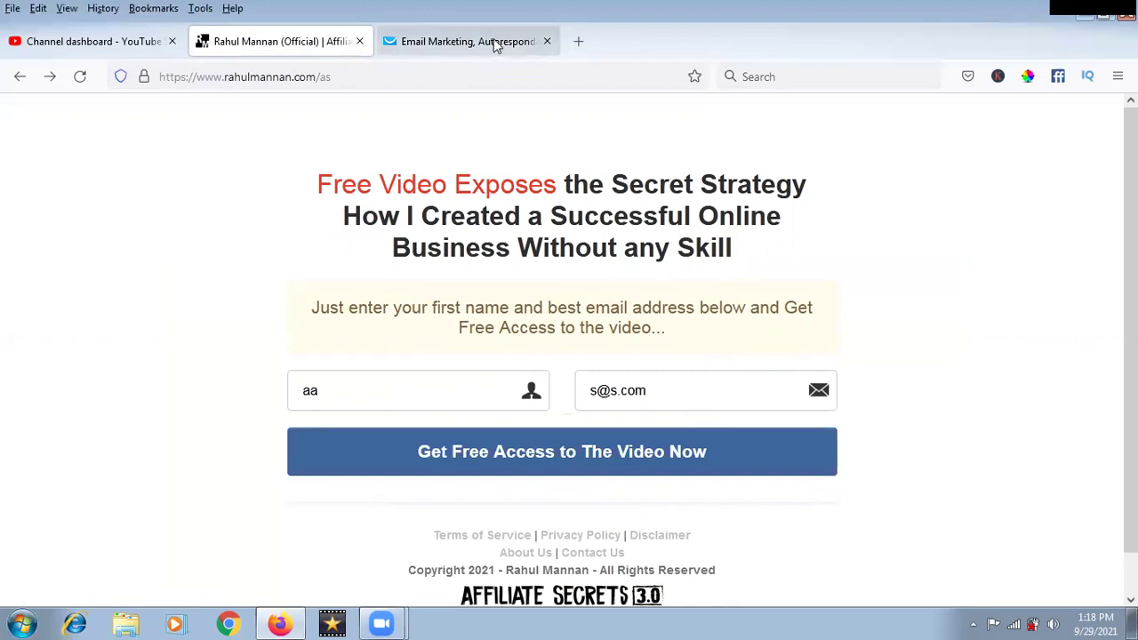
left_click(462, 41)
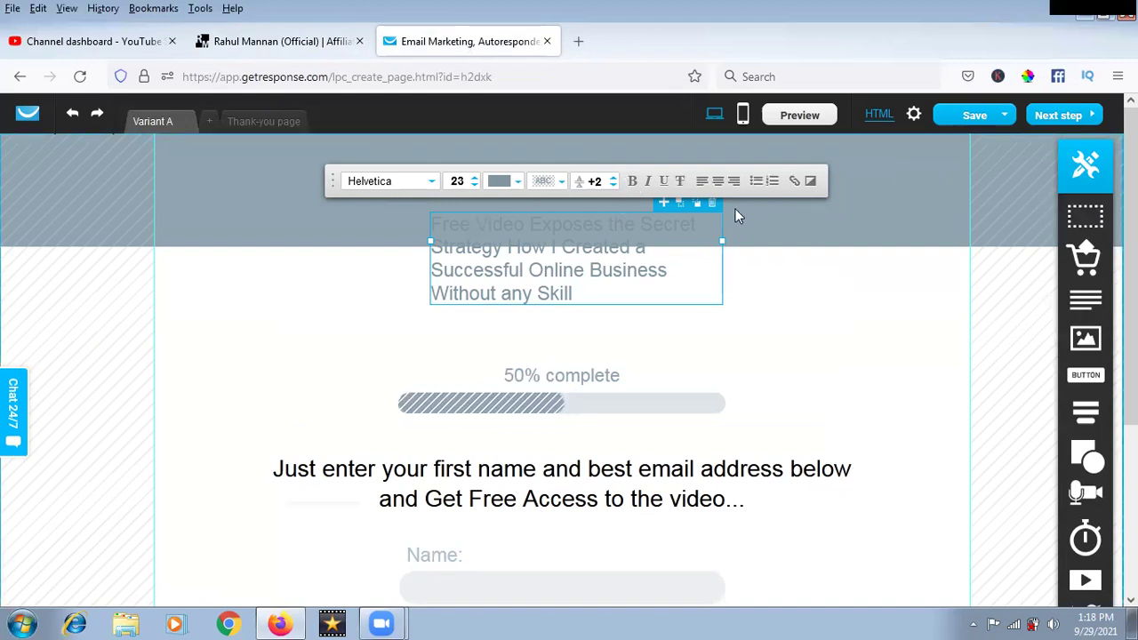
mouse_move(977, 114)
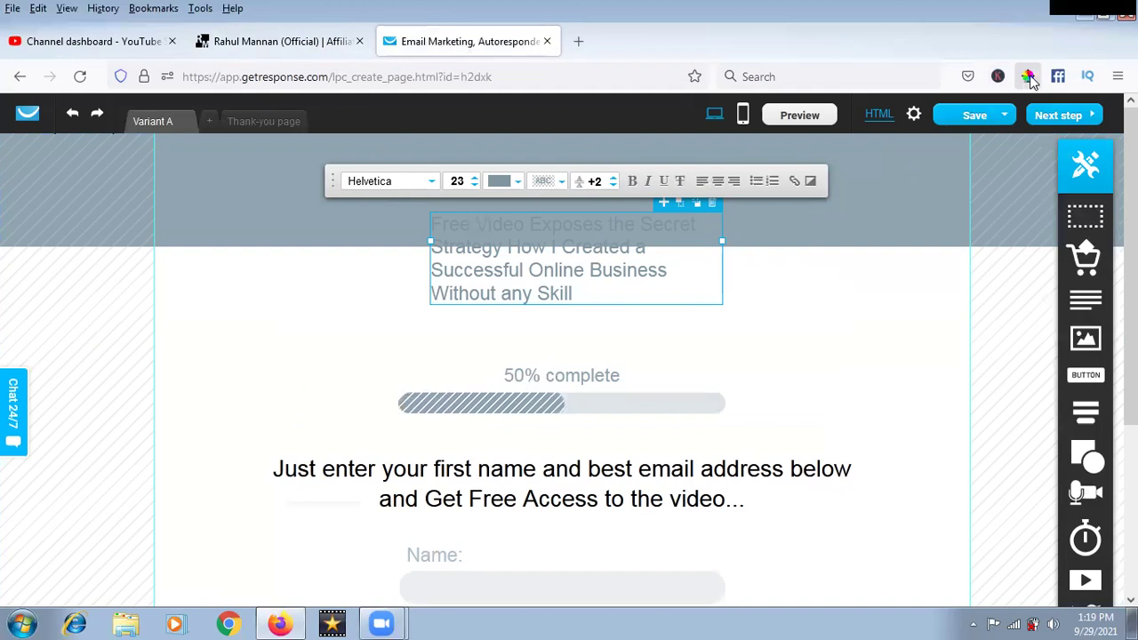
Step: Try twice more to sample a colour from the landing page with the colour picker extension, and close it
left_click(1028, 77)
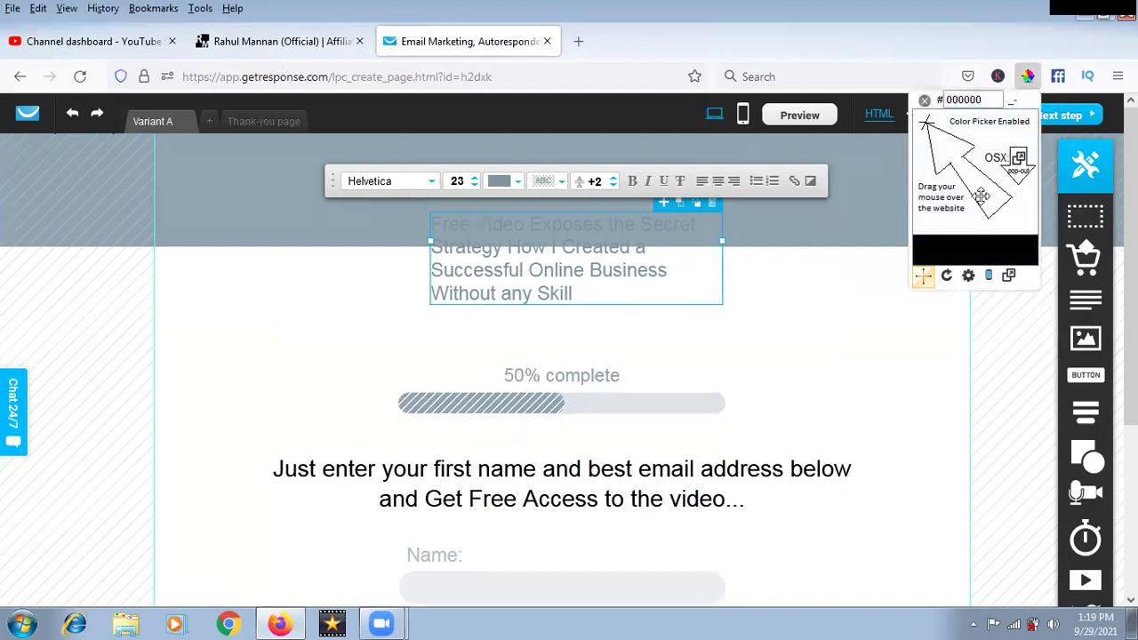
left_click(926, 280)
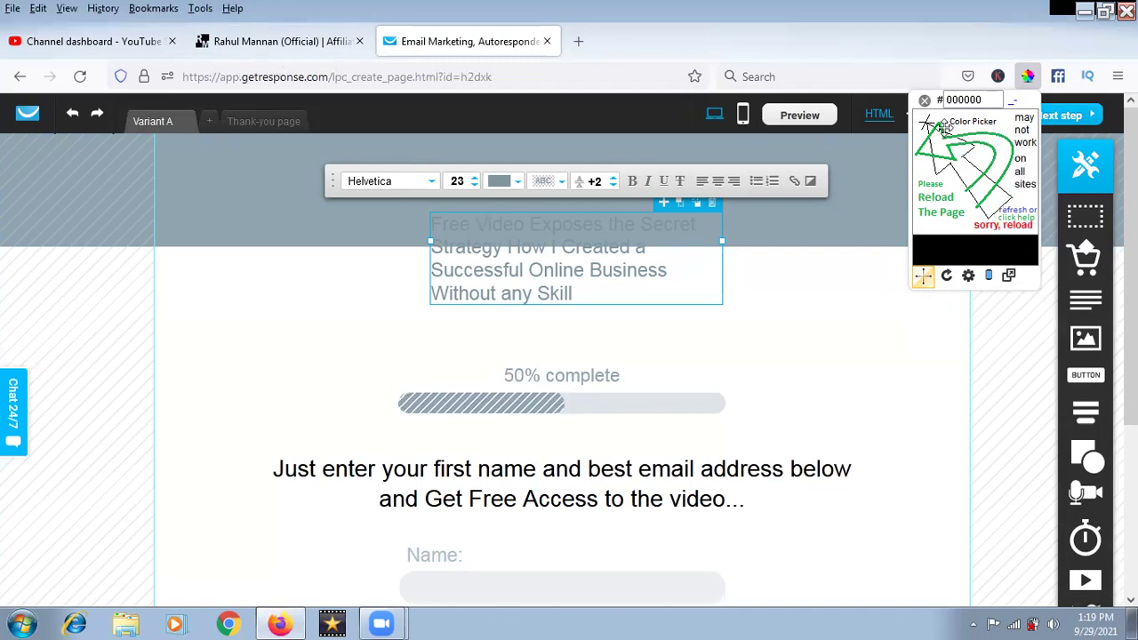
left_click(925, 101)
mouse_move(944, 119)
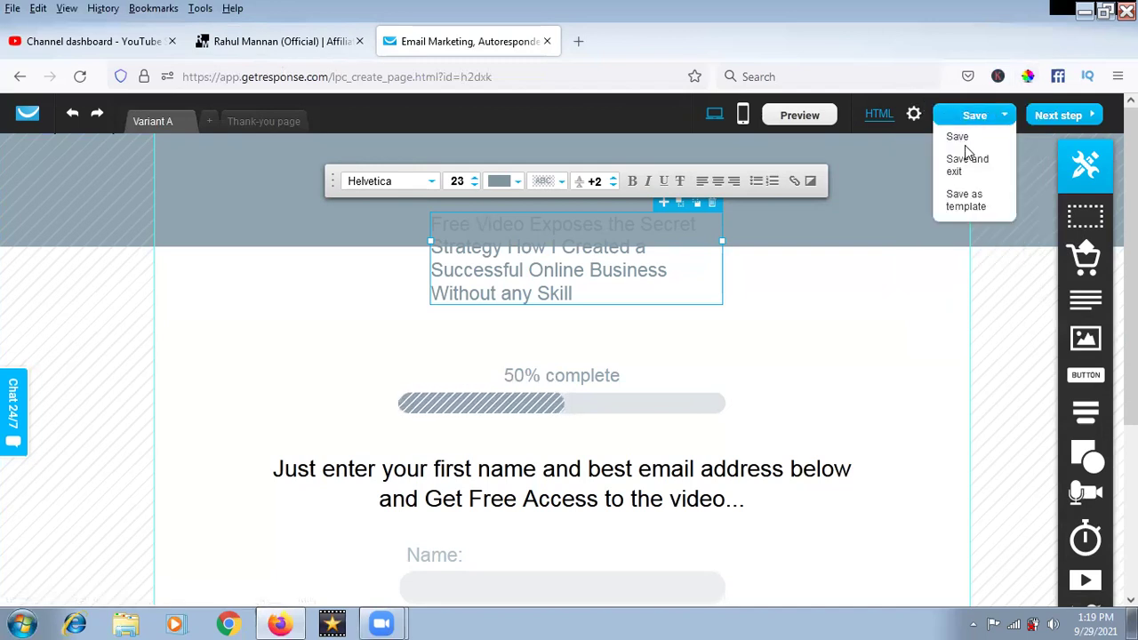
left_click(1026, 76)
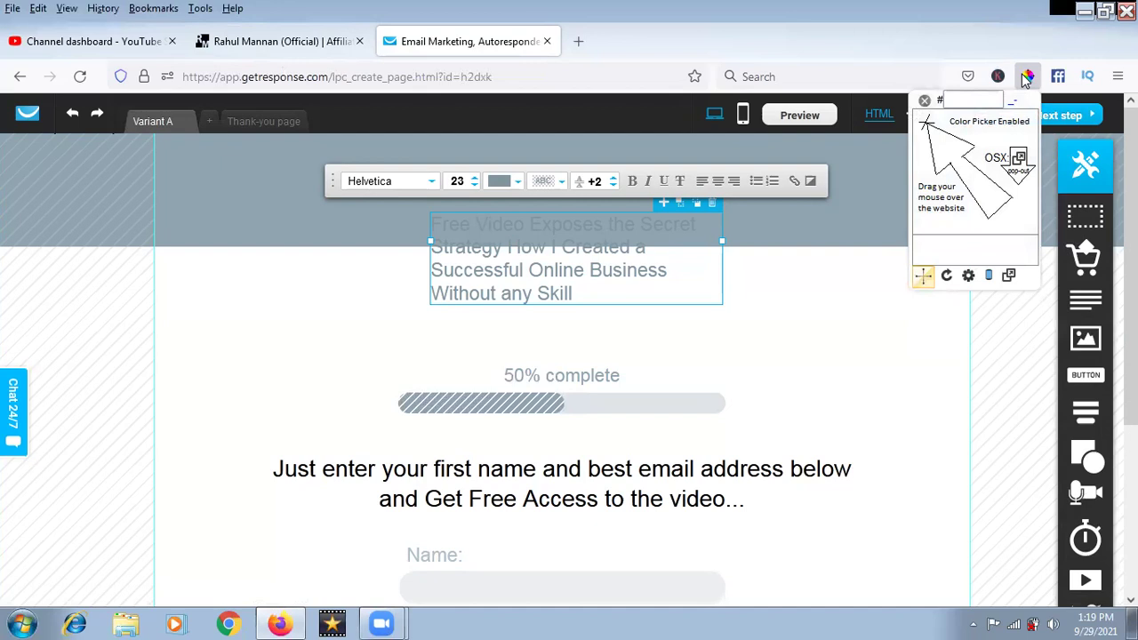
left_click(924, 276)
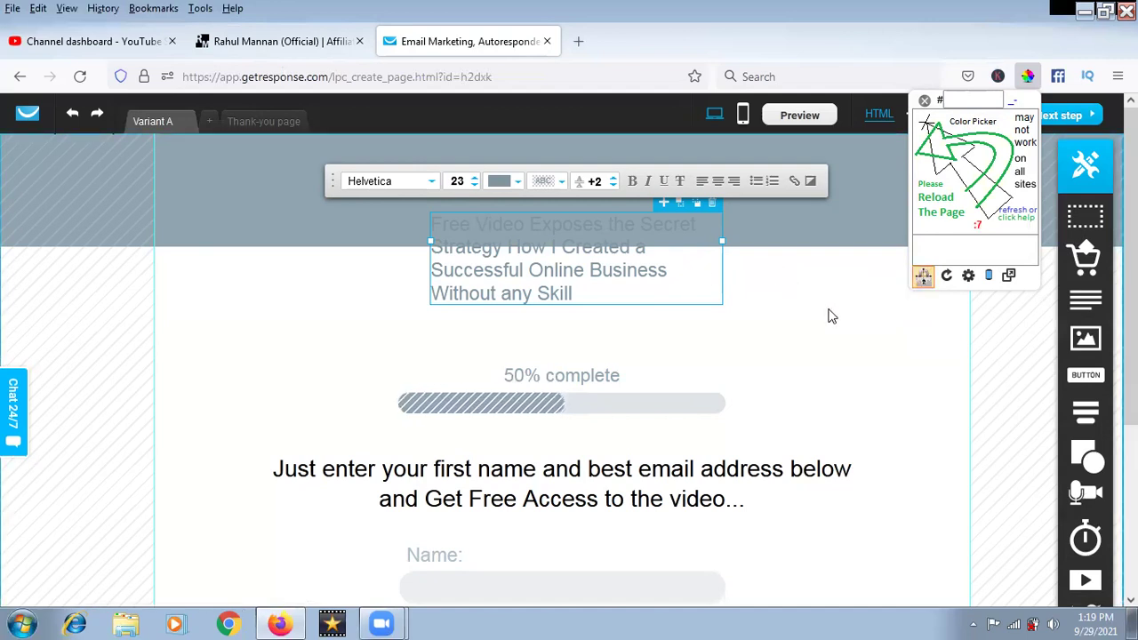
left_click(982, 103)
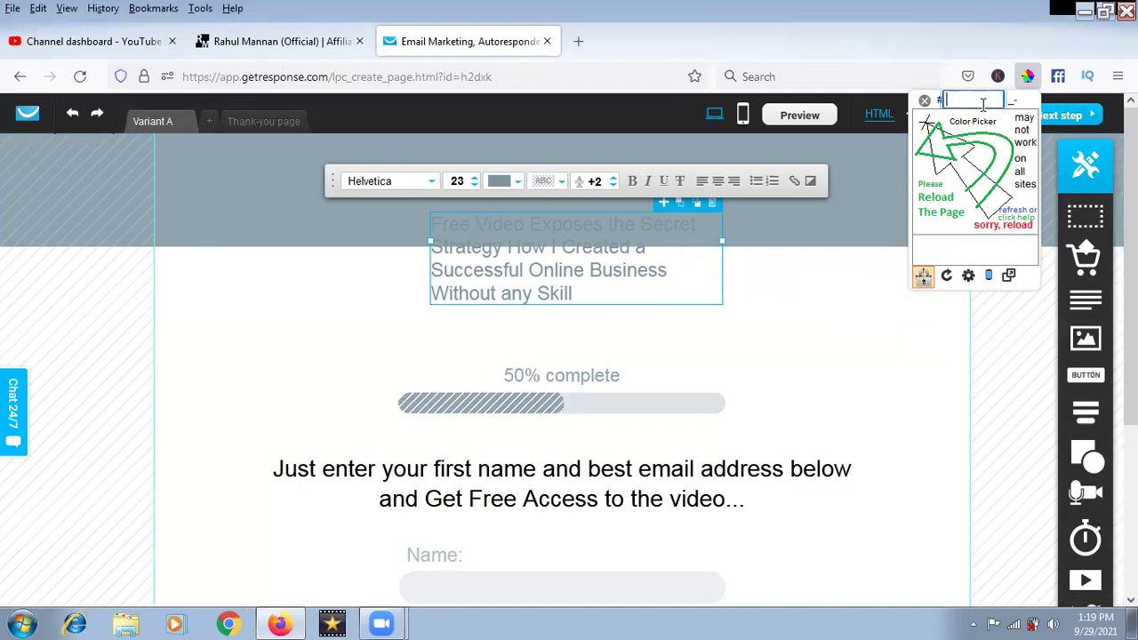
left_click(925, 101)
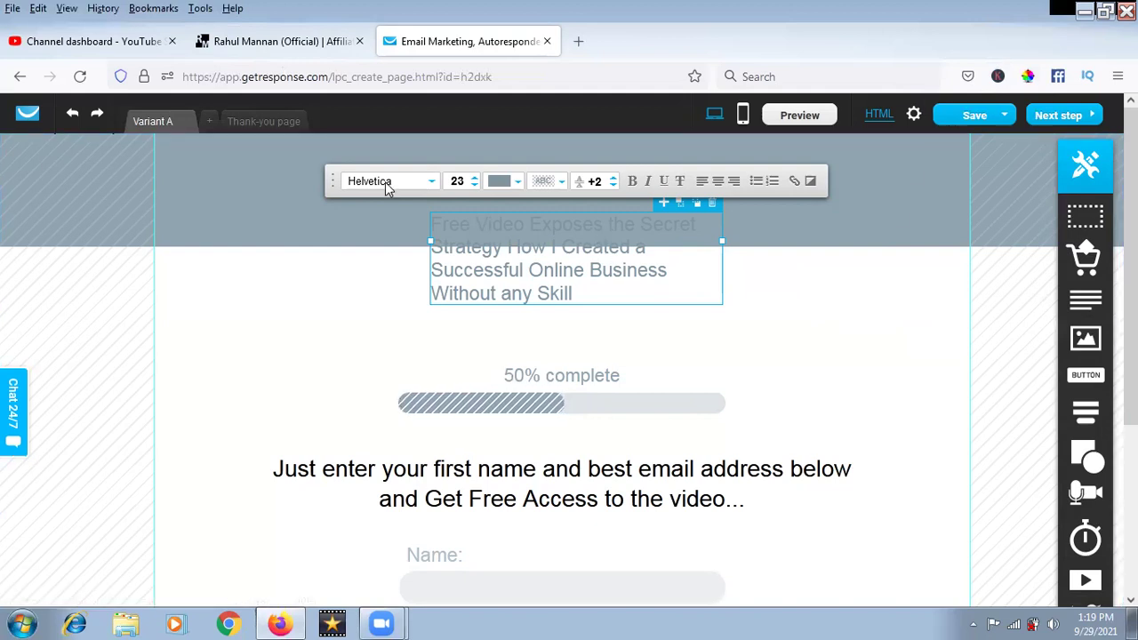
Step: Centre the "Free Video Exposes the Secret Strategy..." headline and resize its box to about 438 px wide, comparing it with the example page
left_click(410, 307)
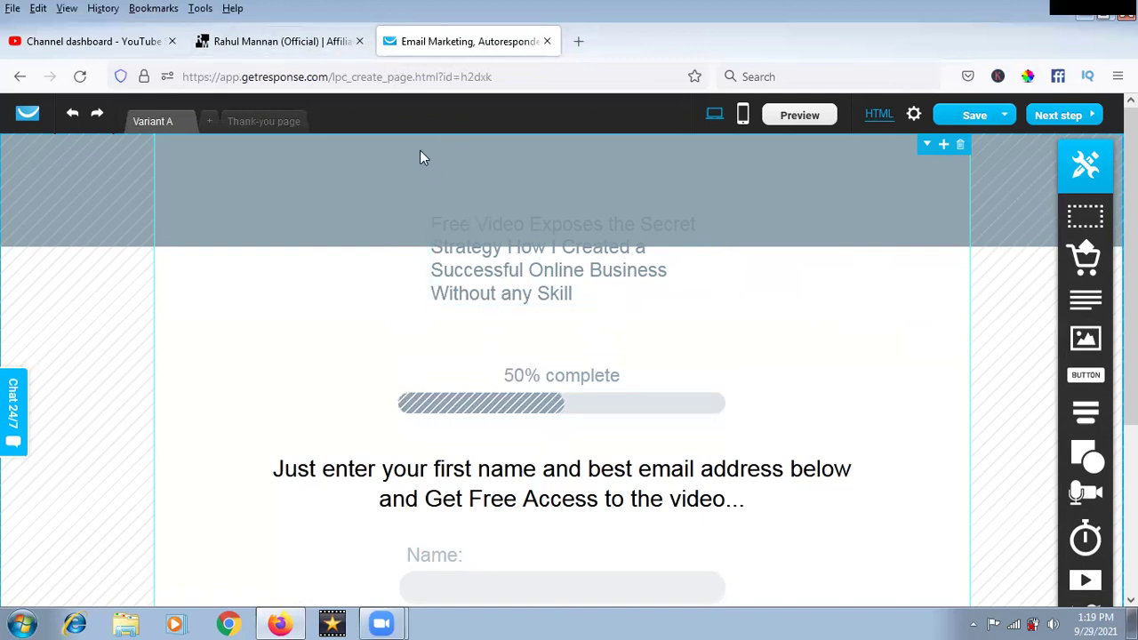
left_click(282, 42)
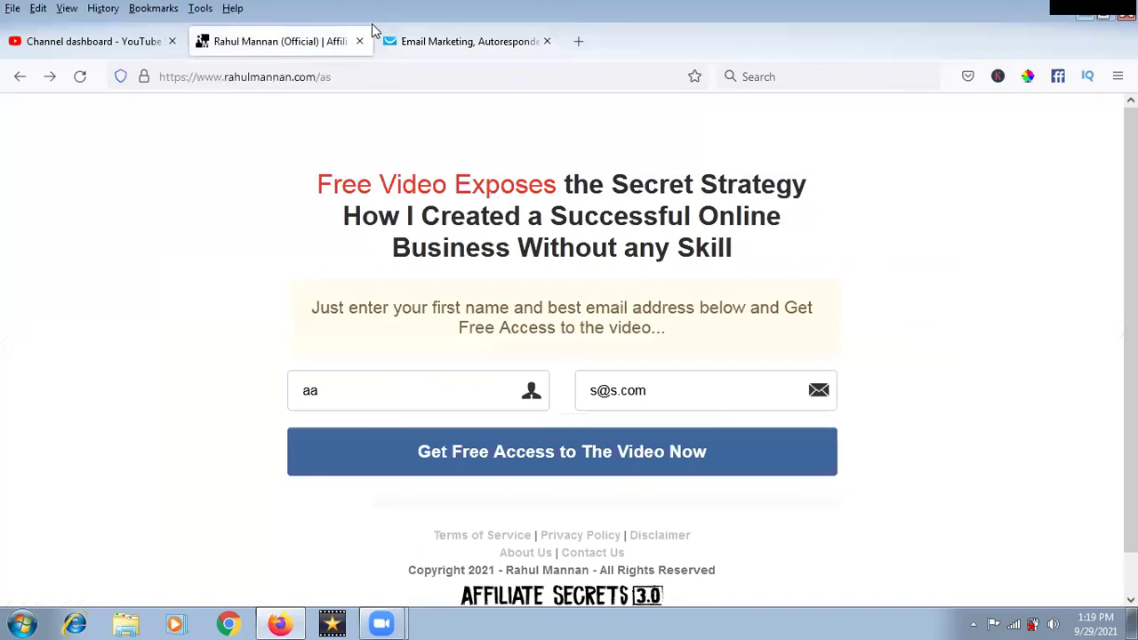
left_click(436, 41)
left_click_drag(722, 259, 810, 268)
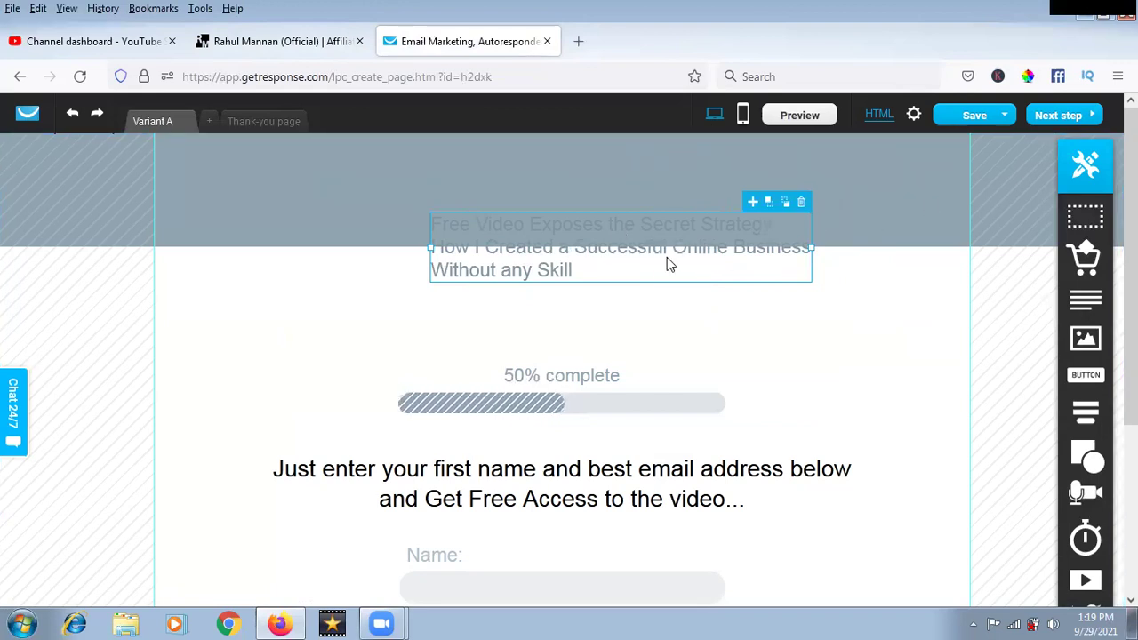
double_click(583, 278)
left_click(763, 180)
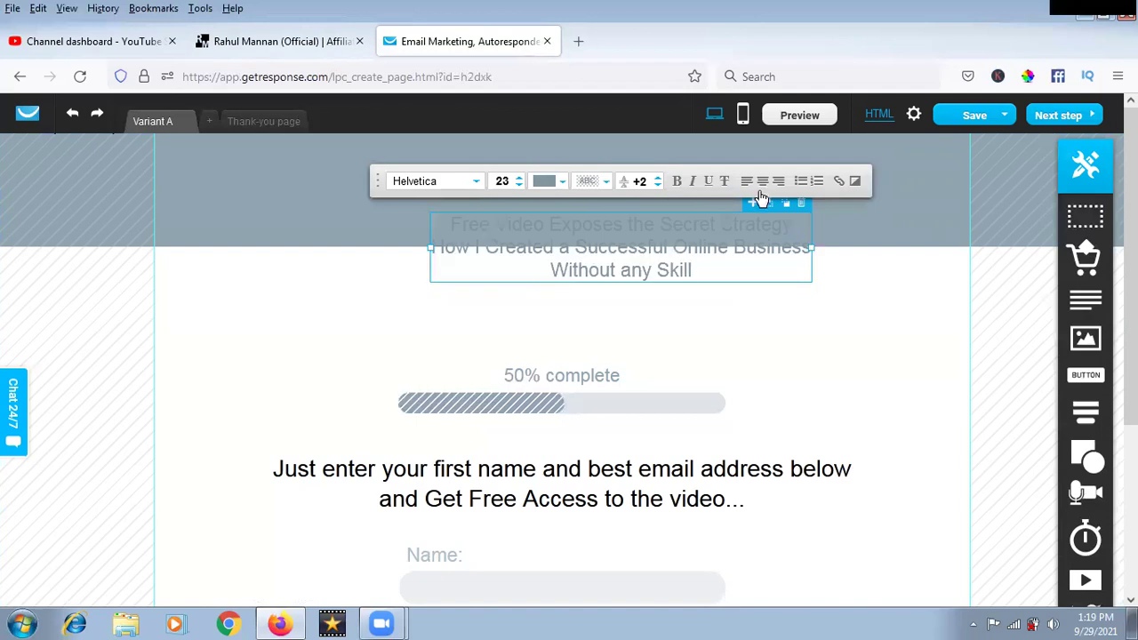
left_click(275, 41)
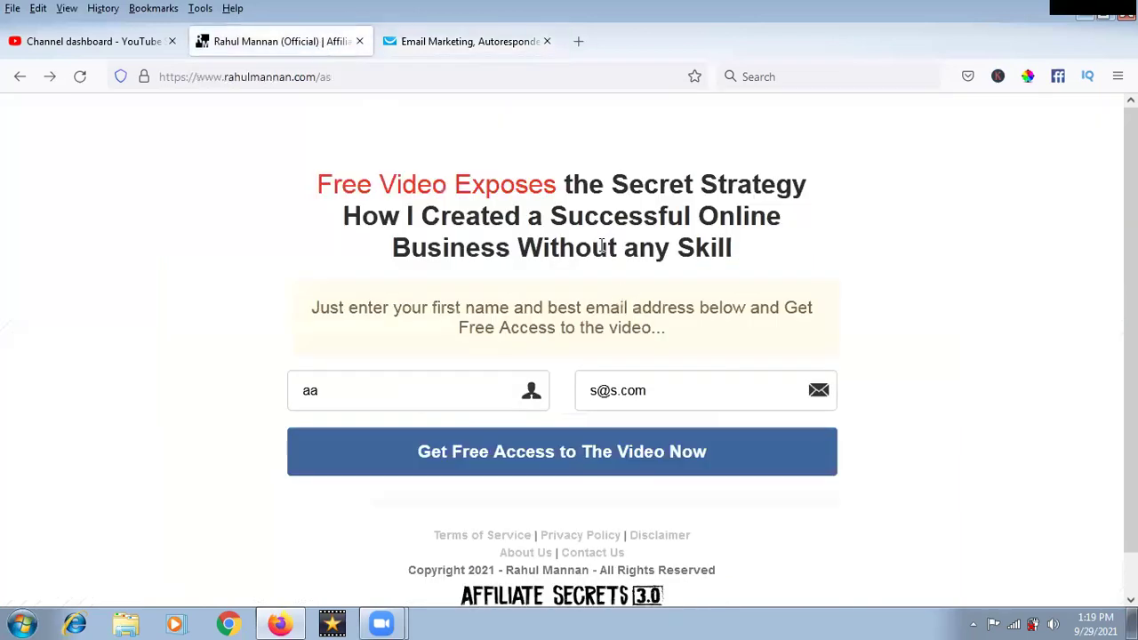
left_click(489, 43)
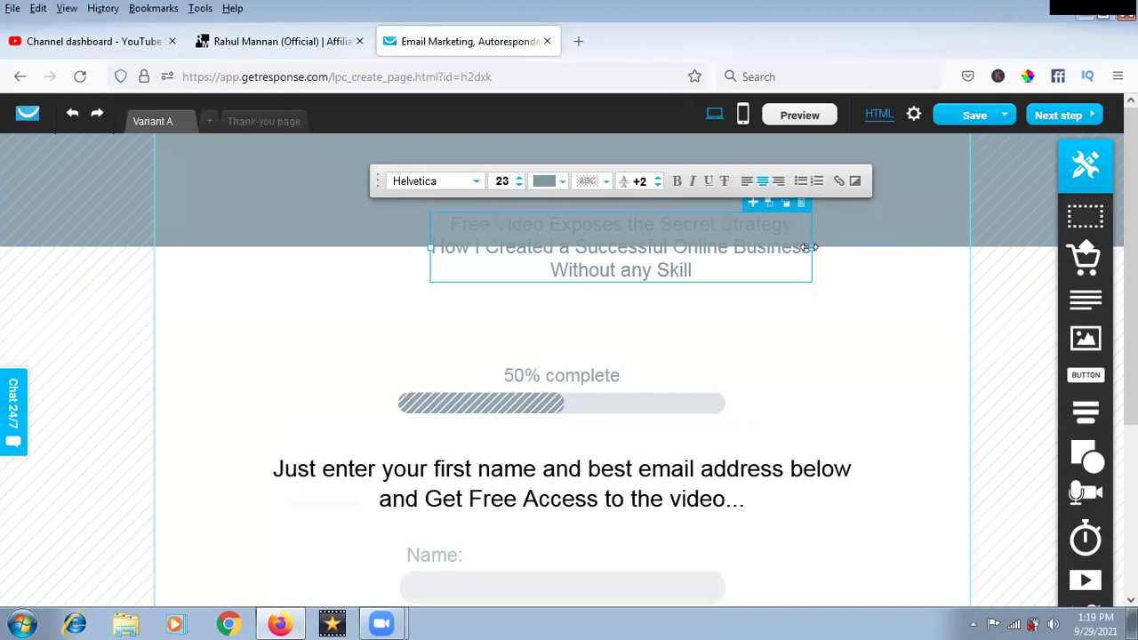
left_click_drag(807, 247, 794, 248)
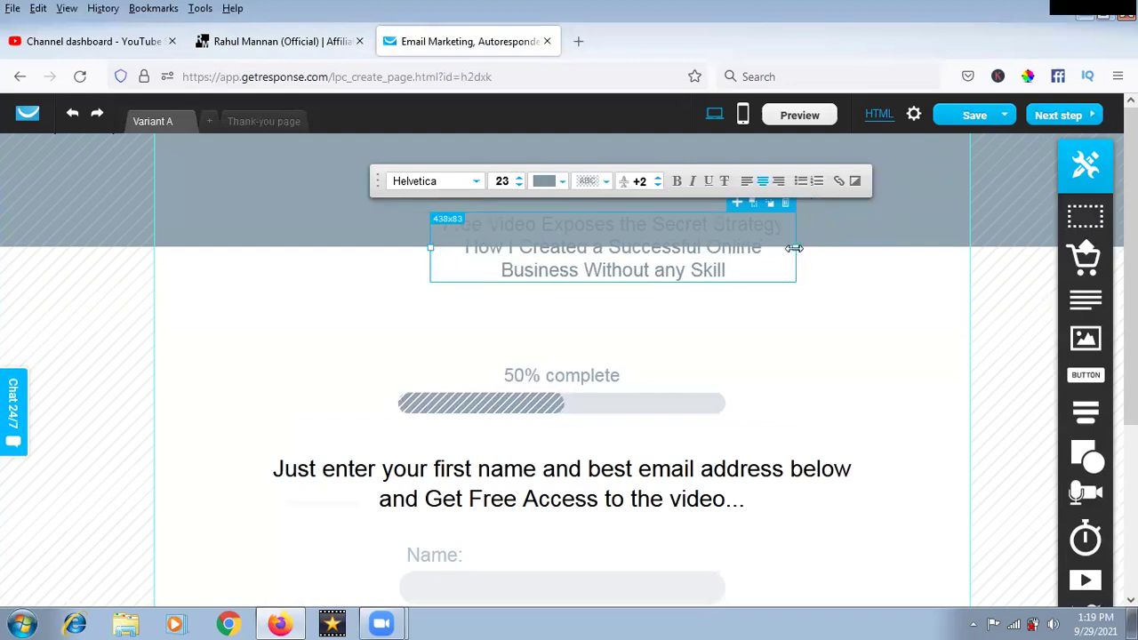
Step: Set the font size of the entire headline to 33
left_click_drag(447, 225, 730, 272)
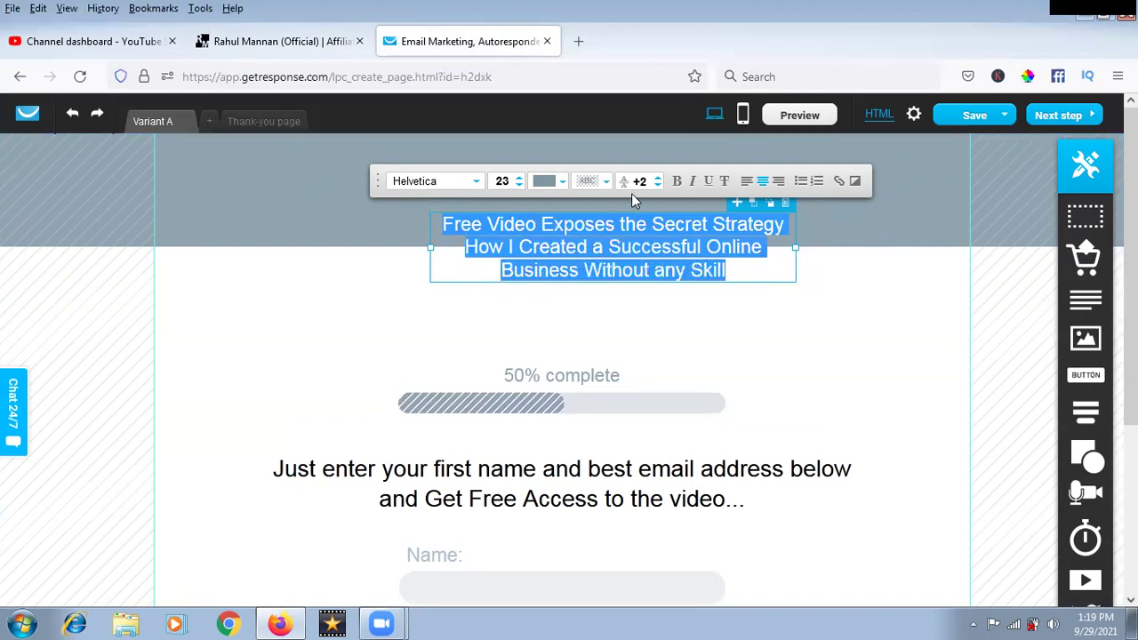
left_click(521, 179)
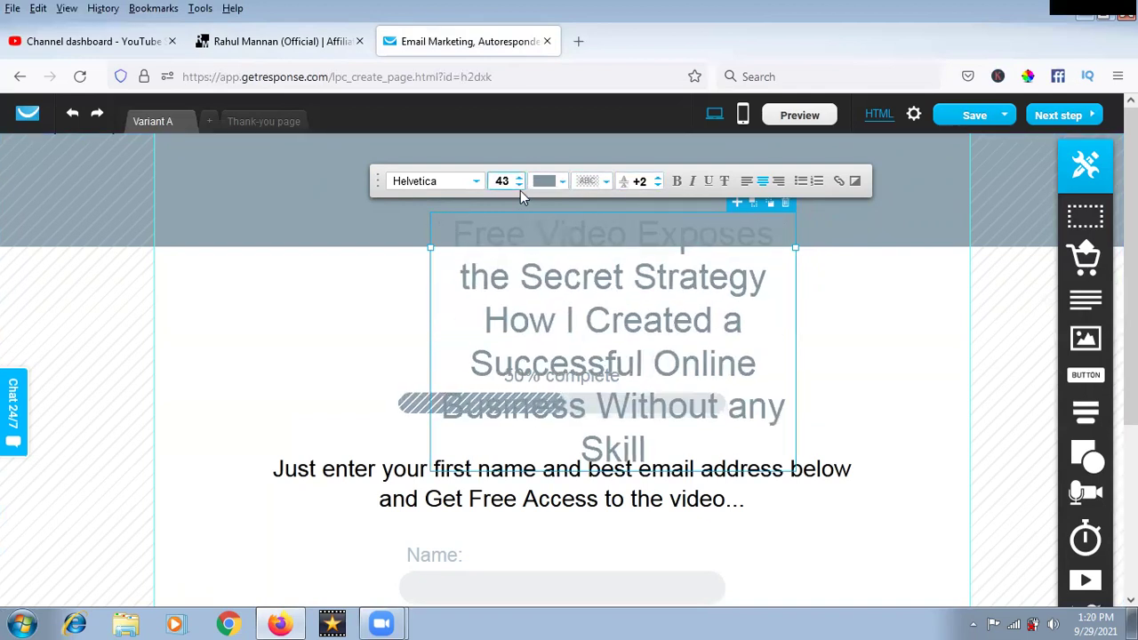
left_click(520, 187)
left_click(520, 187)
Step: Widen the headline box to about 612 px and move it to the middle of the page, just above "50% complete"
left_click_drag(795, 248, 941, 261)
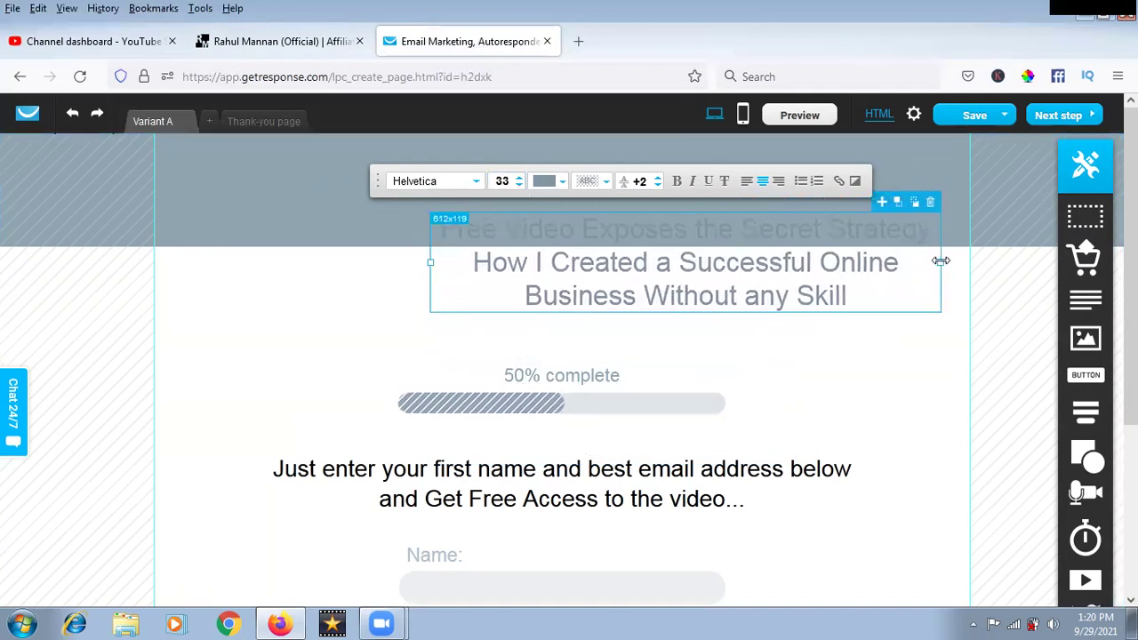
left_click(325, 314)
left_click_drag(653, 275, 500, 302)
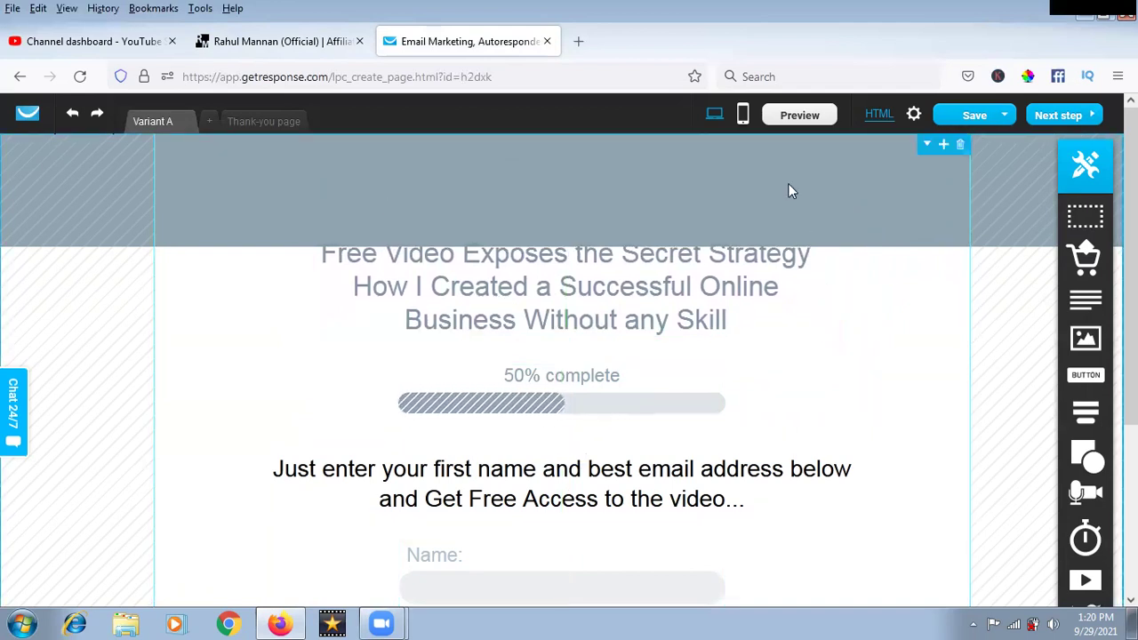
double_click(722, 182)
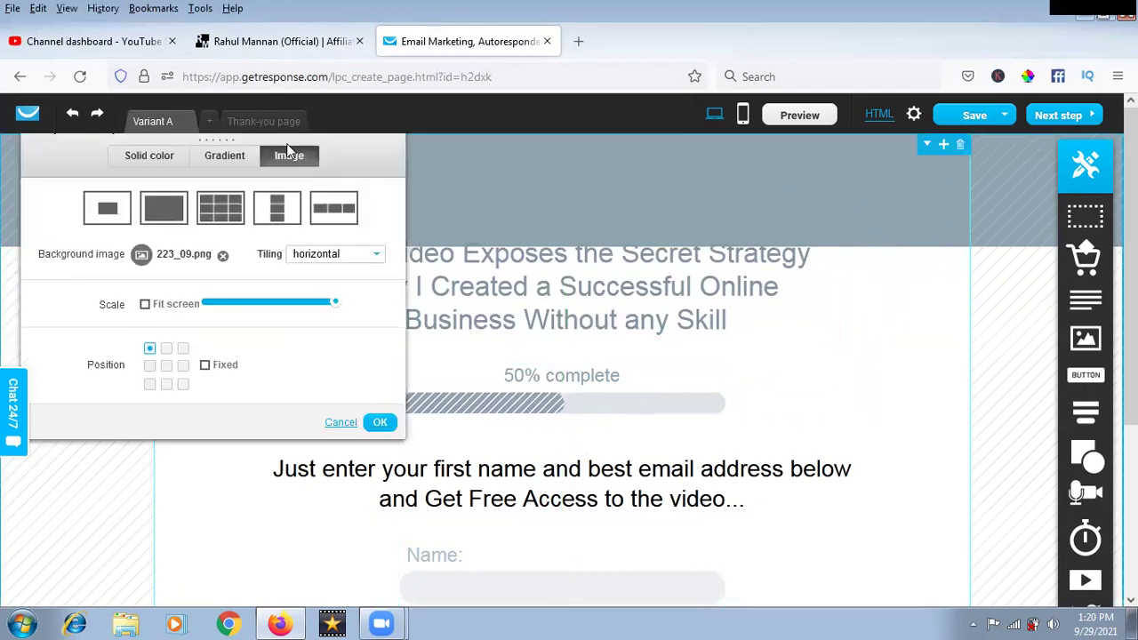
left_click(228, 160)
left_click(167, 157)
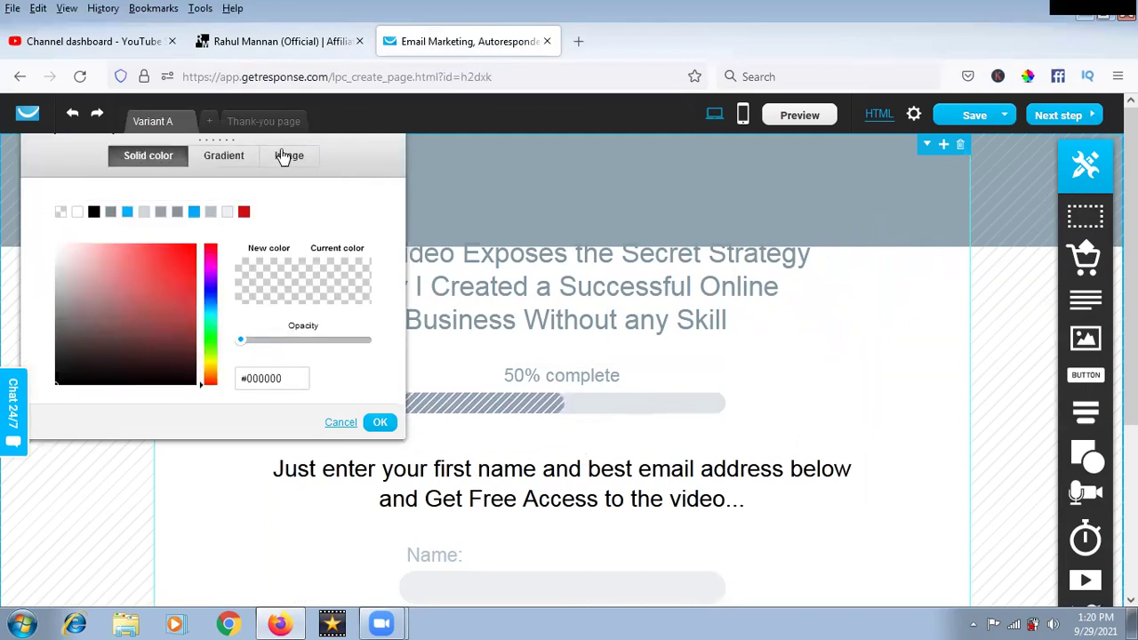
left_click(282, 158)
left_click(140, 166)
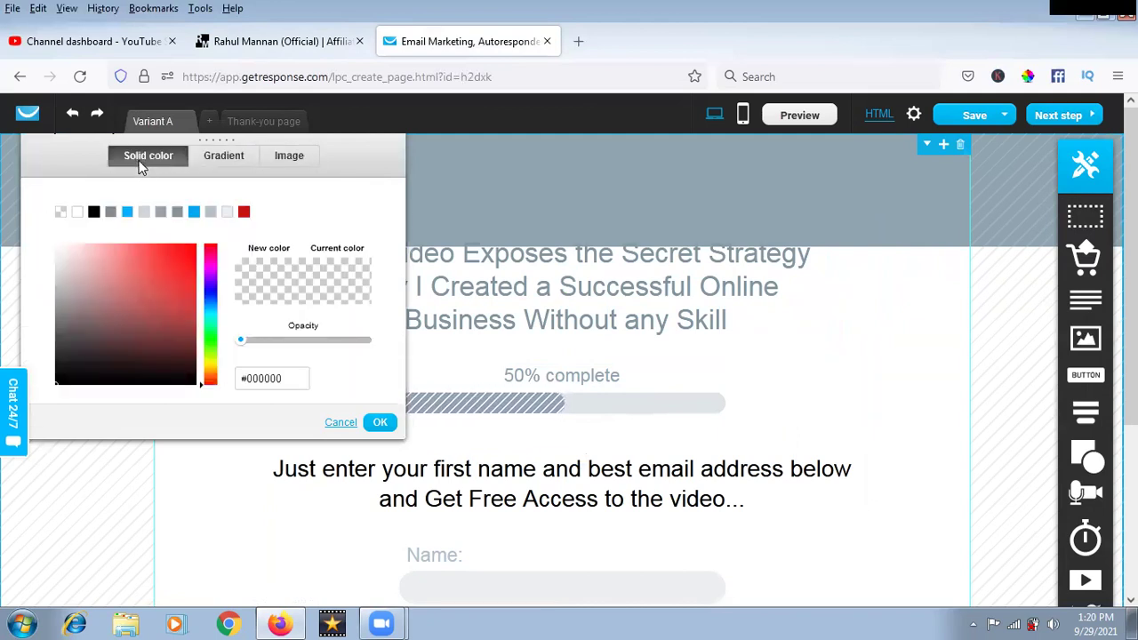
left_click(337, 423)
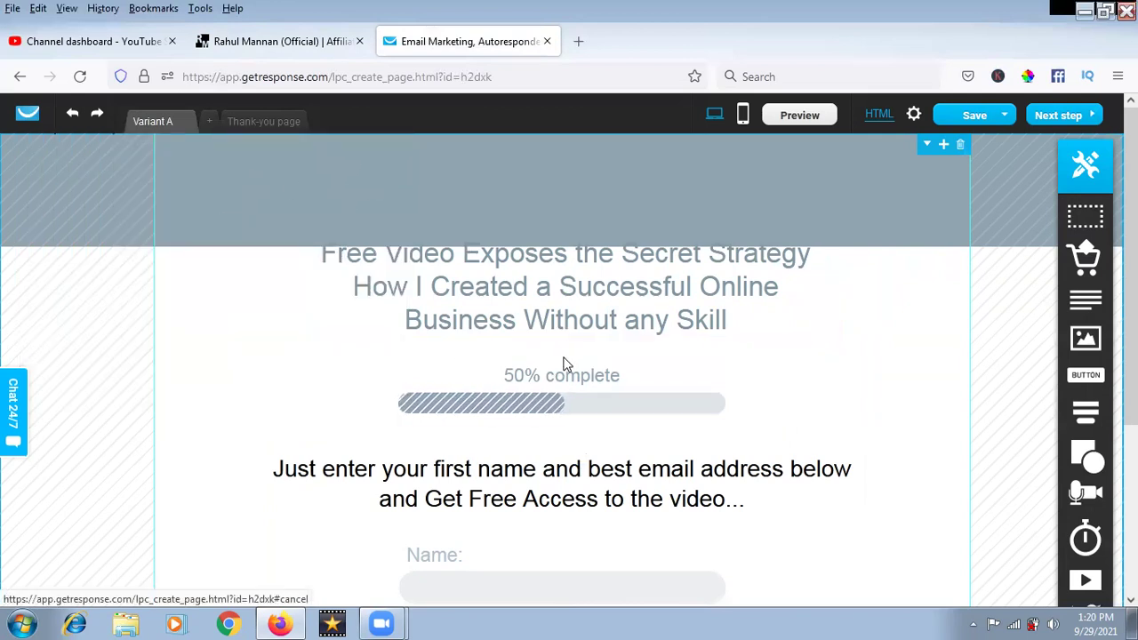
Step: Replace the form button's text with "Get Free Access To The video", following the example page, and widen the button slightly to fit
left_click(574, 291)
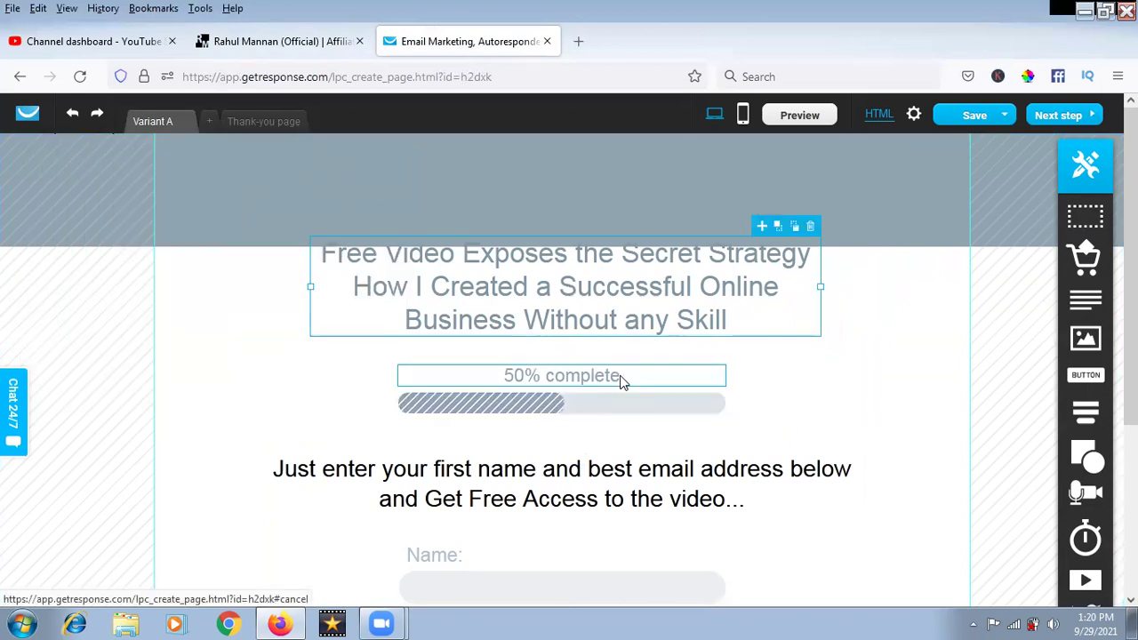
scroll(623, 382, "down", 3)
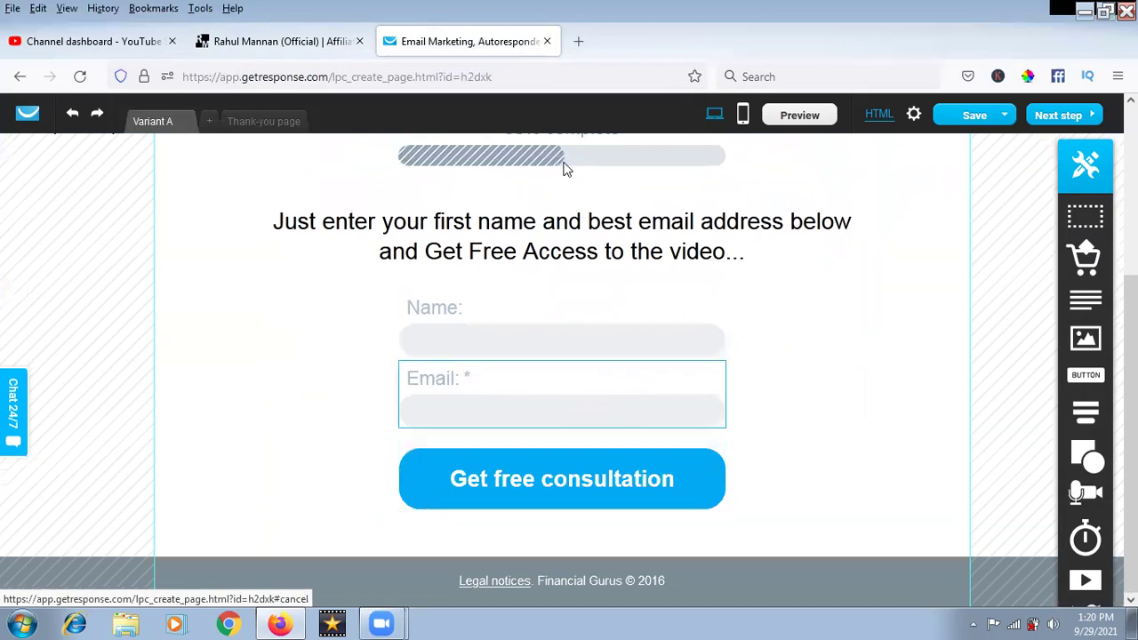
left_click(311, 43)
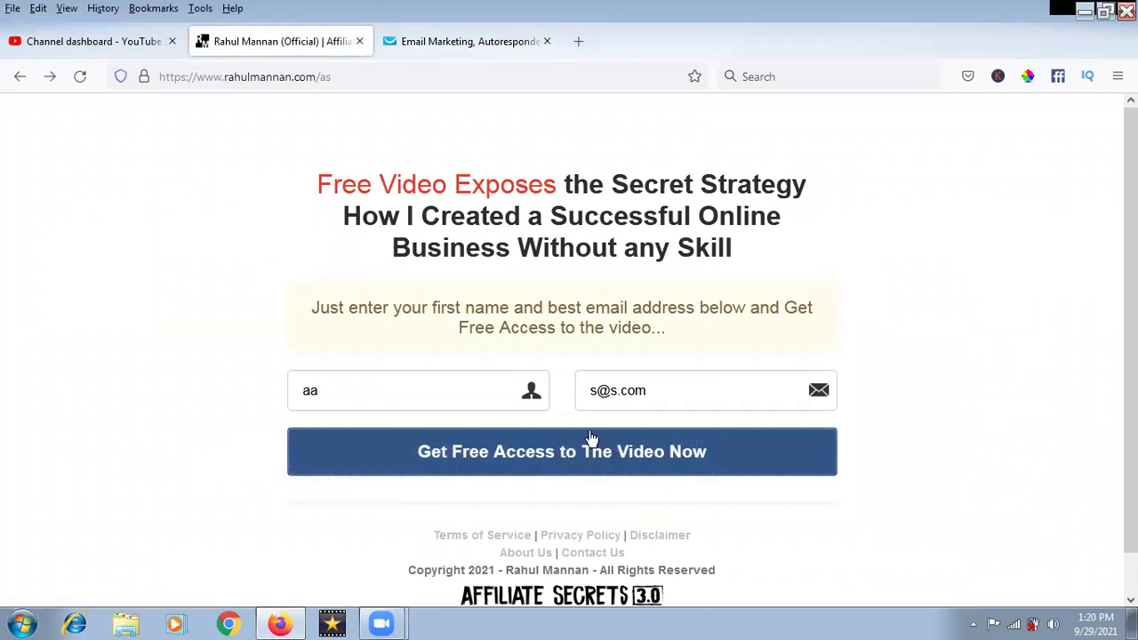
left_click(480, 40)
left_click(550, 487)
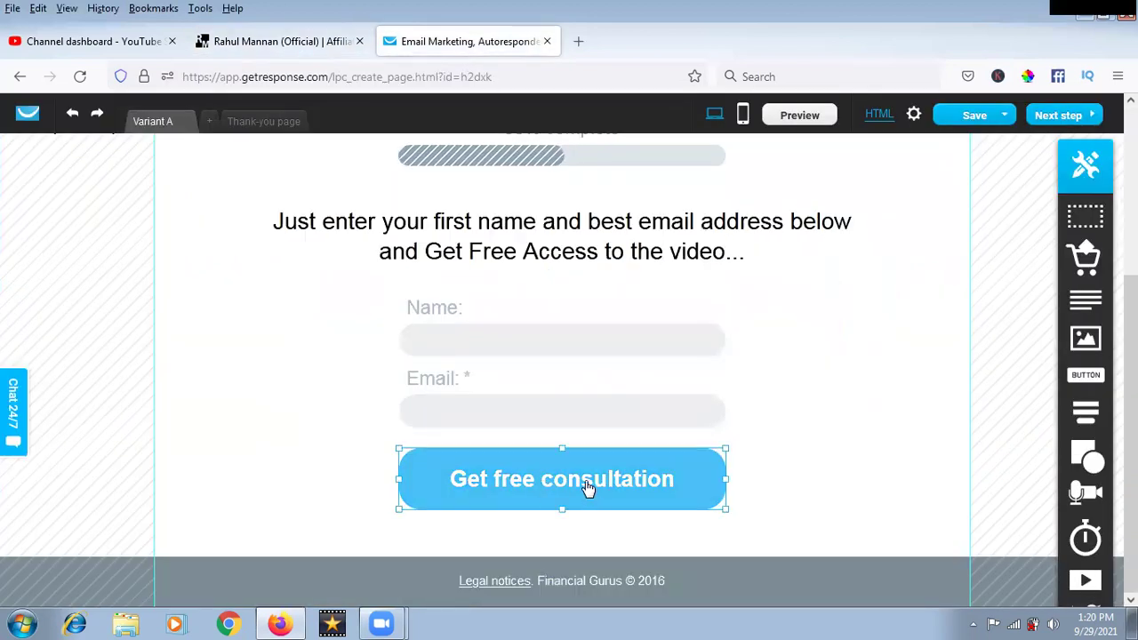
left_click(587, 487)
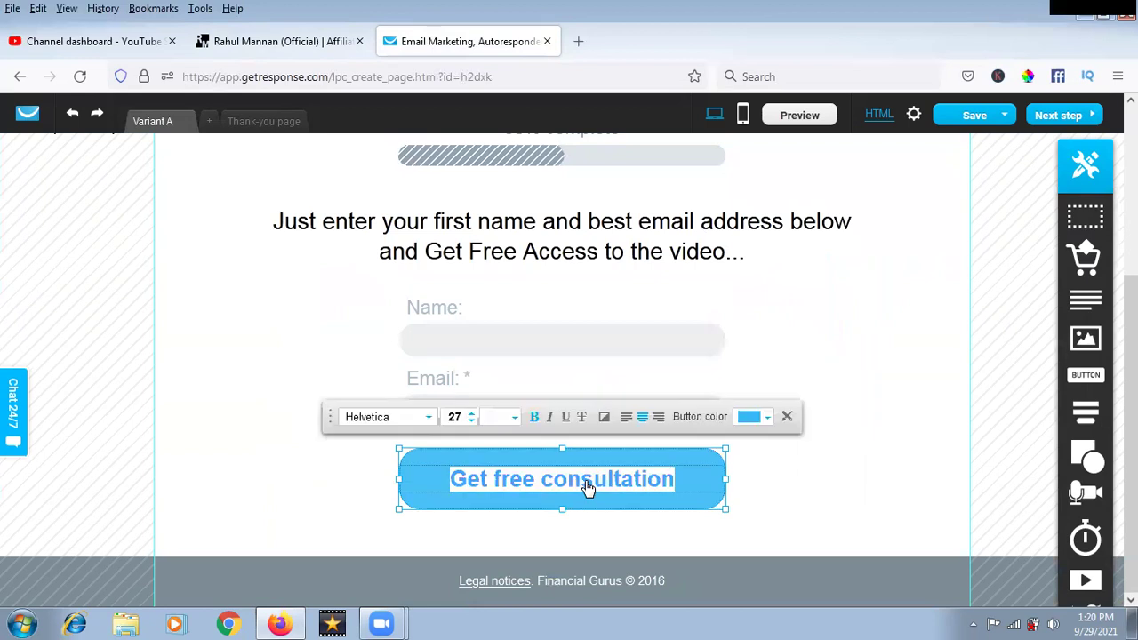
left_click(704, 488)
key("BackSpace")
key("BackSpace")
key("BackSpace")
key("BackSpace")
key("BackSpace")
key("BackSpace")
key("BackSpace")
key("BackSpace")
key("BackSpace")
key("BackSpace")
key("BackSpace")
key("BackSpace")
key("BackSpace")
key("BackSpace")
key("BackSpace")
key("BackSpace")
key("BackSpace")
key("BackSpace")
key("BackSpace")
key("BackSpace")
key("BackSpace")
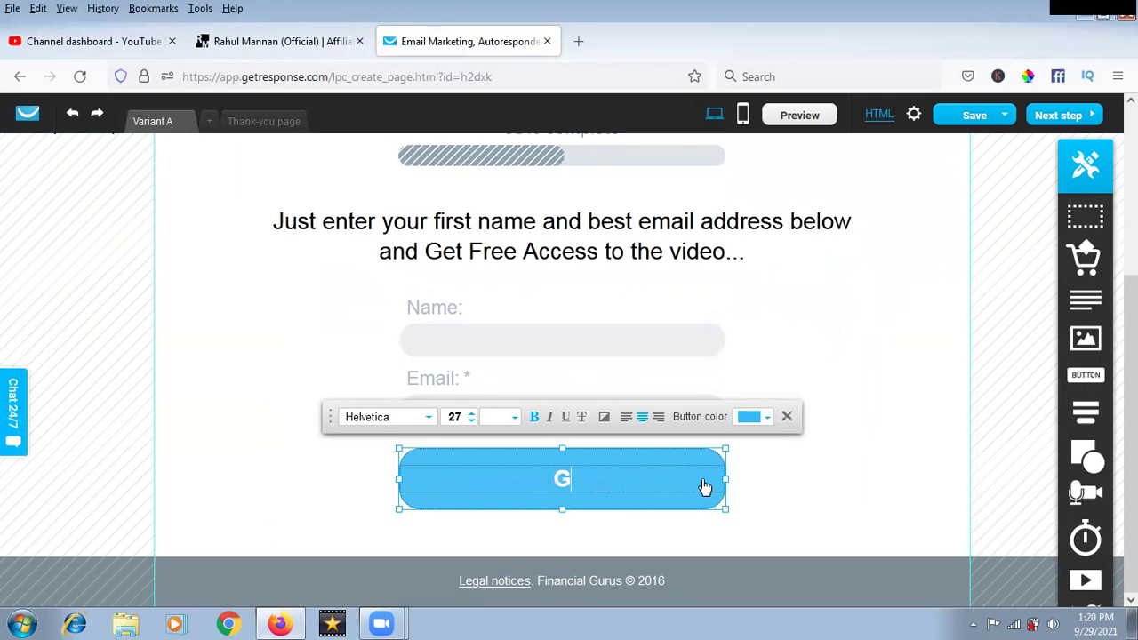
type("Get Free Access")
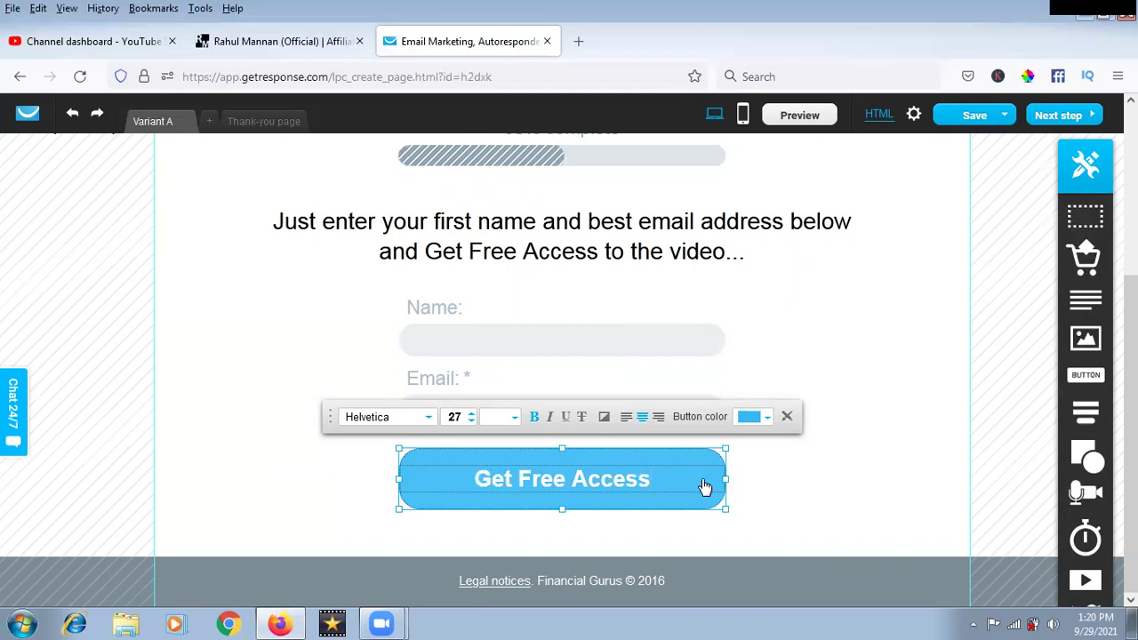
type(" To The ")
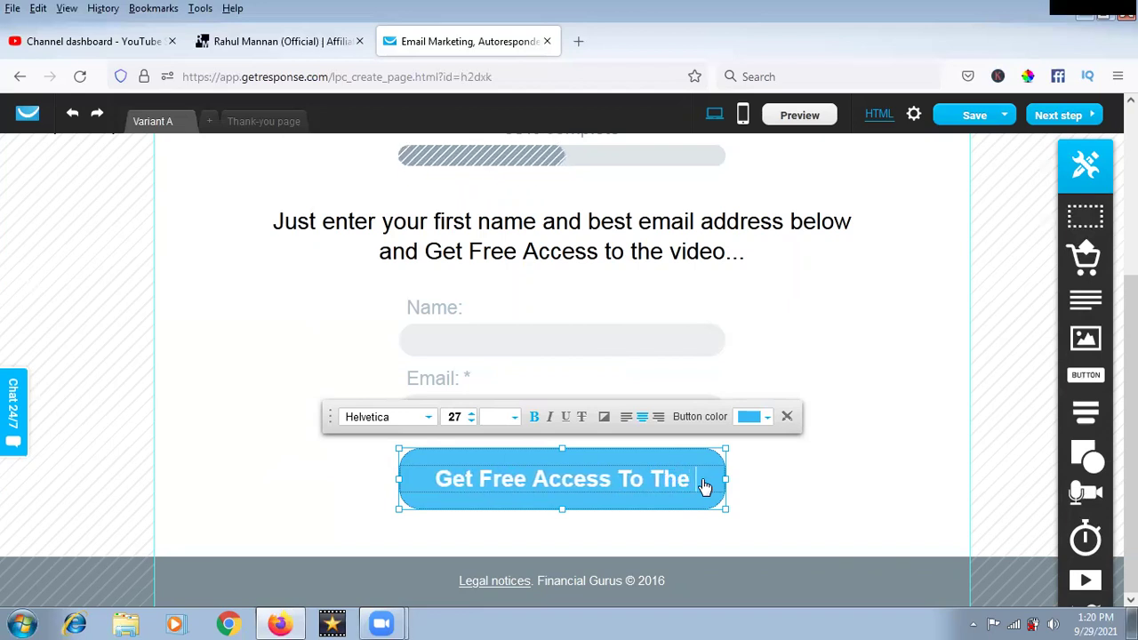
type("video")
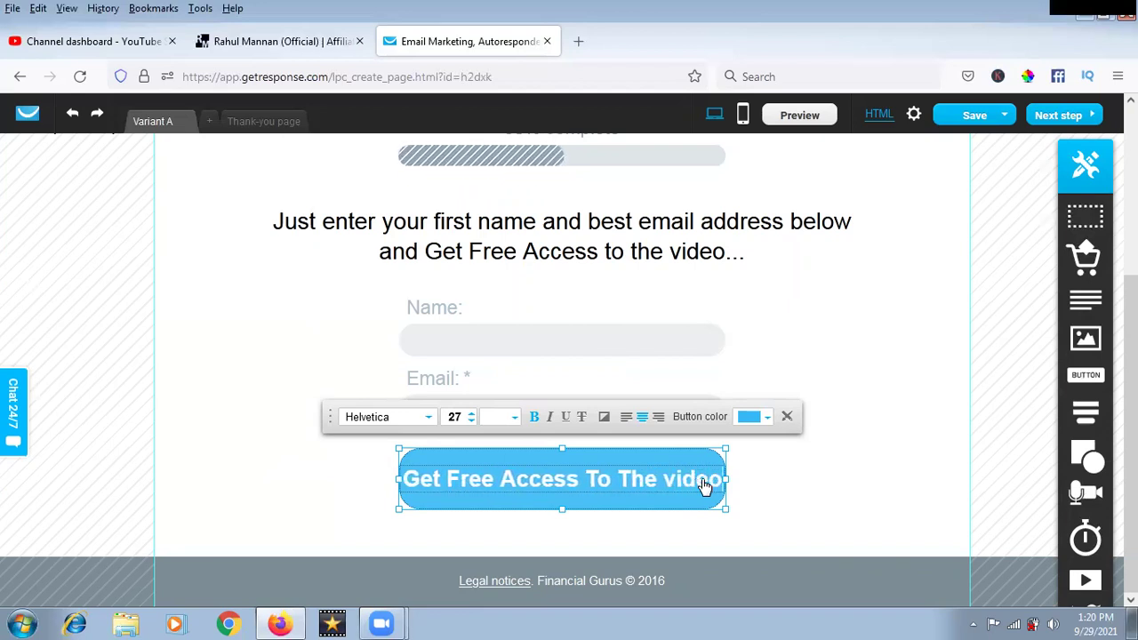
left_click_drag(727, 479, 731, 480)
left_click(371, 469)
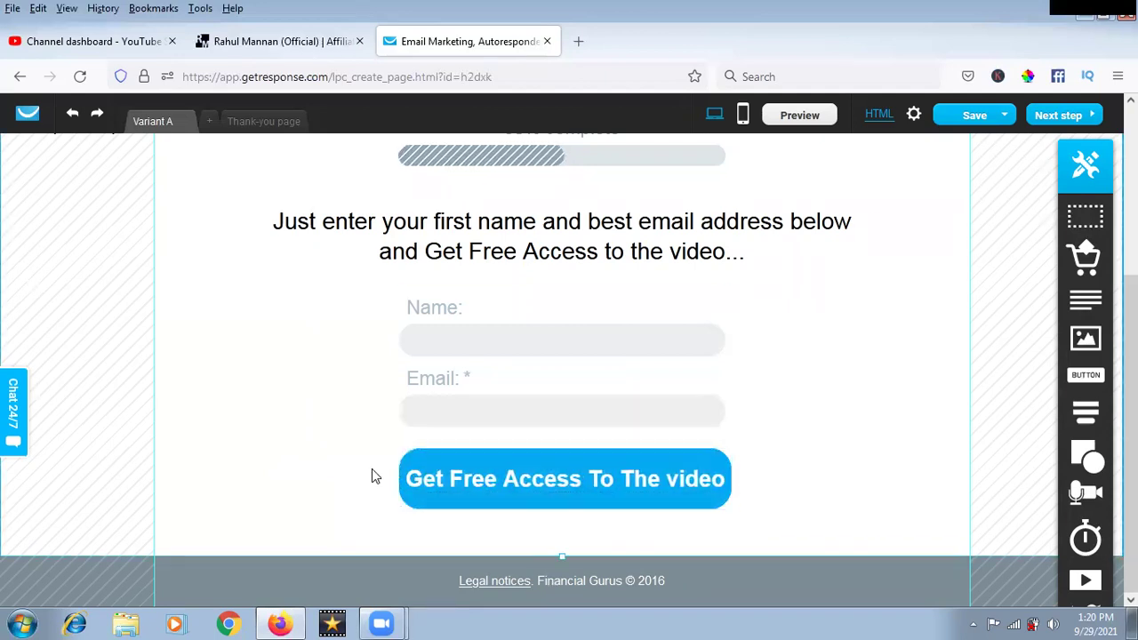
Step: Widen the opt-in form's container well beyond its Name and Email fields, using the example page as reference
left_click(284, 44)
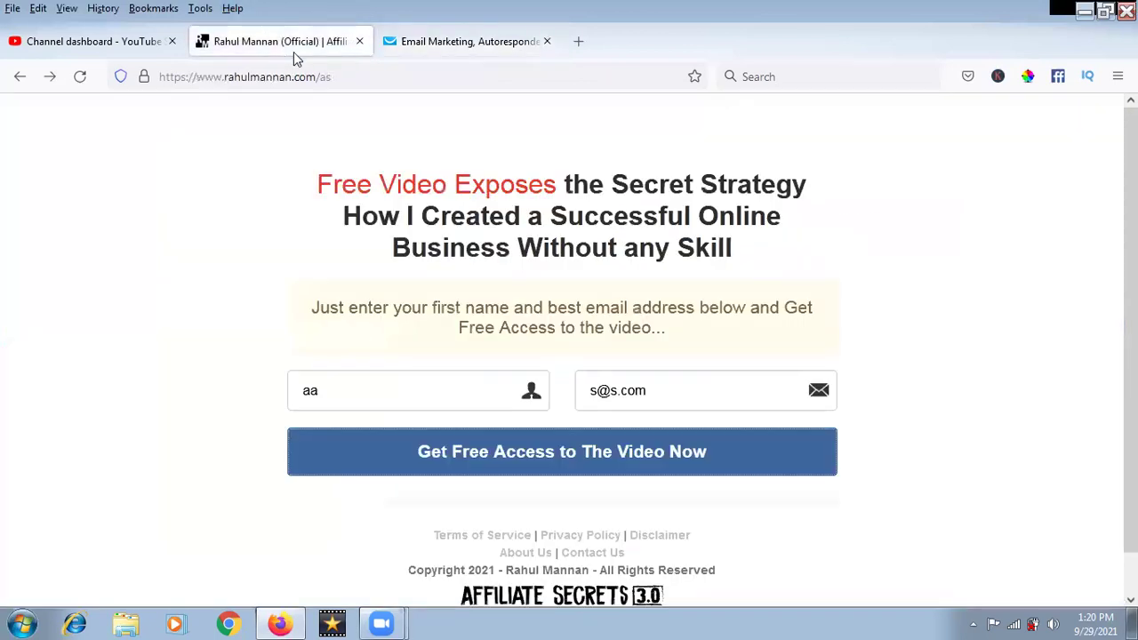
left_click(463, 34)
left_click(622, 493)
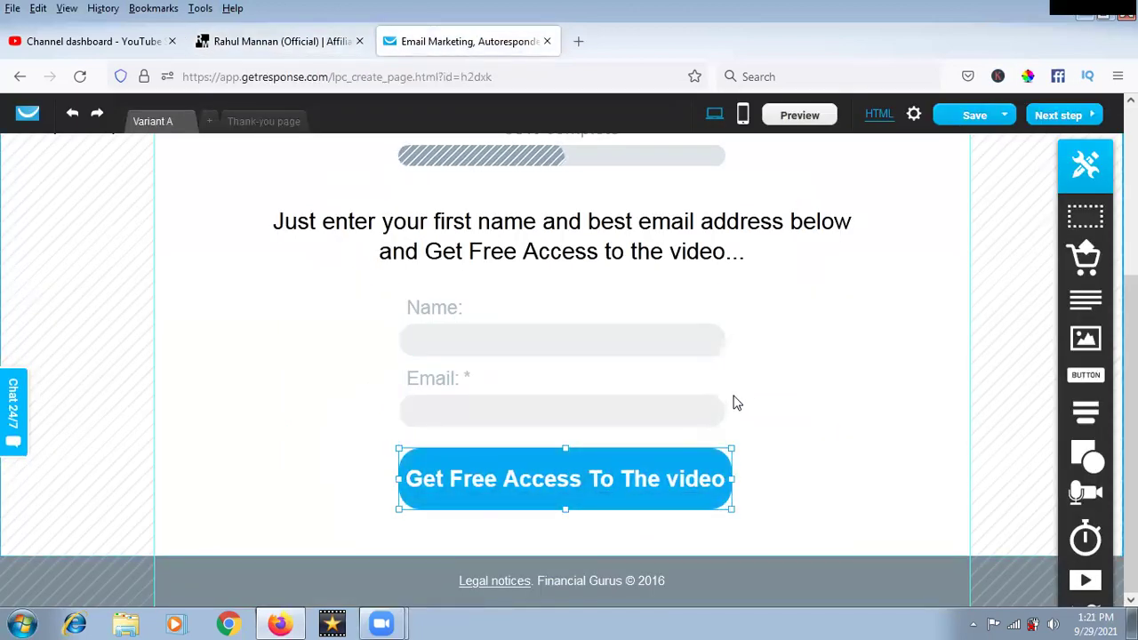
left_click(700, 449)
left_click_drag(731, 399, 882, 418)
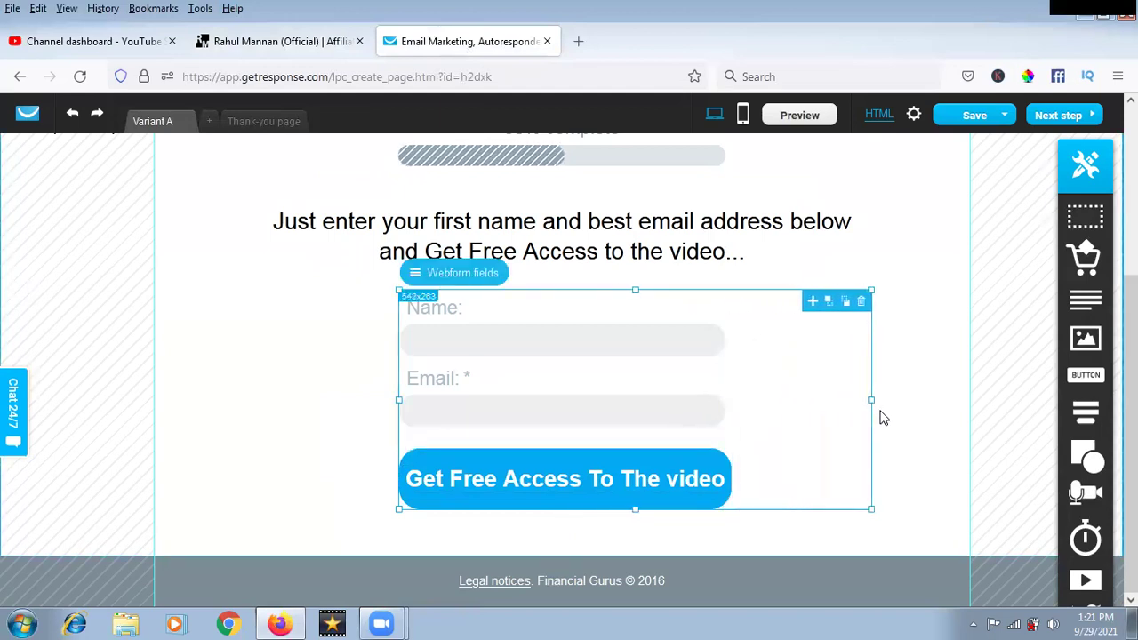
Step: Widen the Name and Email fields of the opt-in form to about 570 px each
left_click(722, 352)
left_click_drag(722, 323, 874, 336)
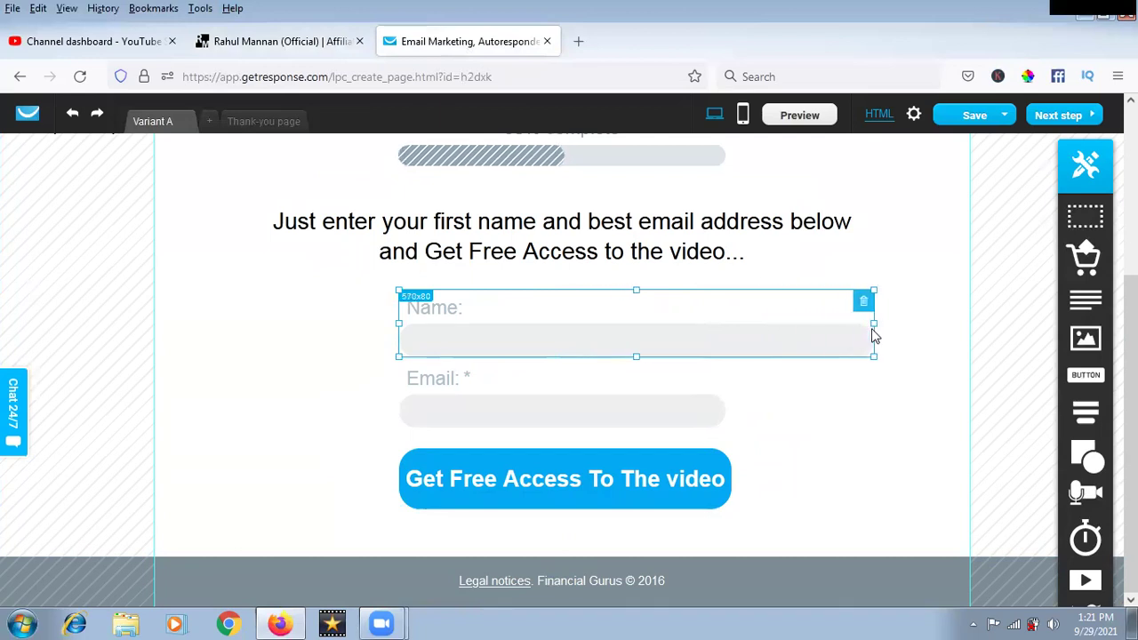
left_click(710, 414)
left_click_drag(724, 394, 871, 394)
left_click(863, 458)
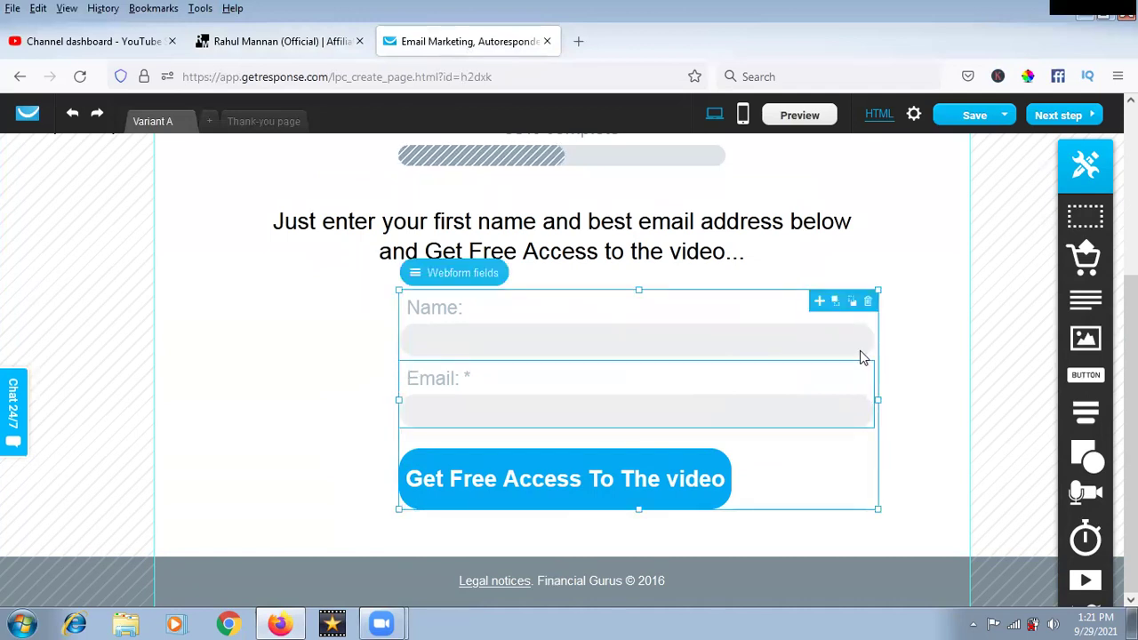
Step: Stretch the "Get Free Access To The video" button to the width of the form fields and reduce its height
left_click(721, 478)
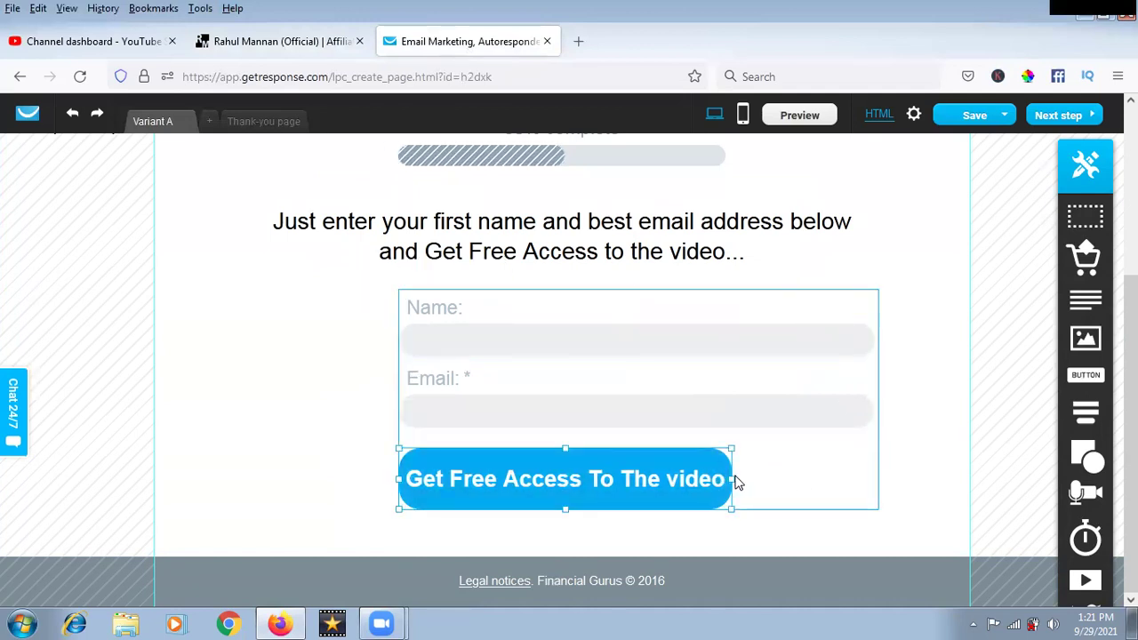
left_click_drag(732, 478, 874, 480)
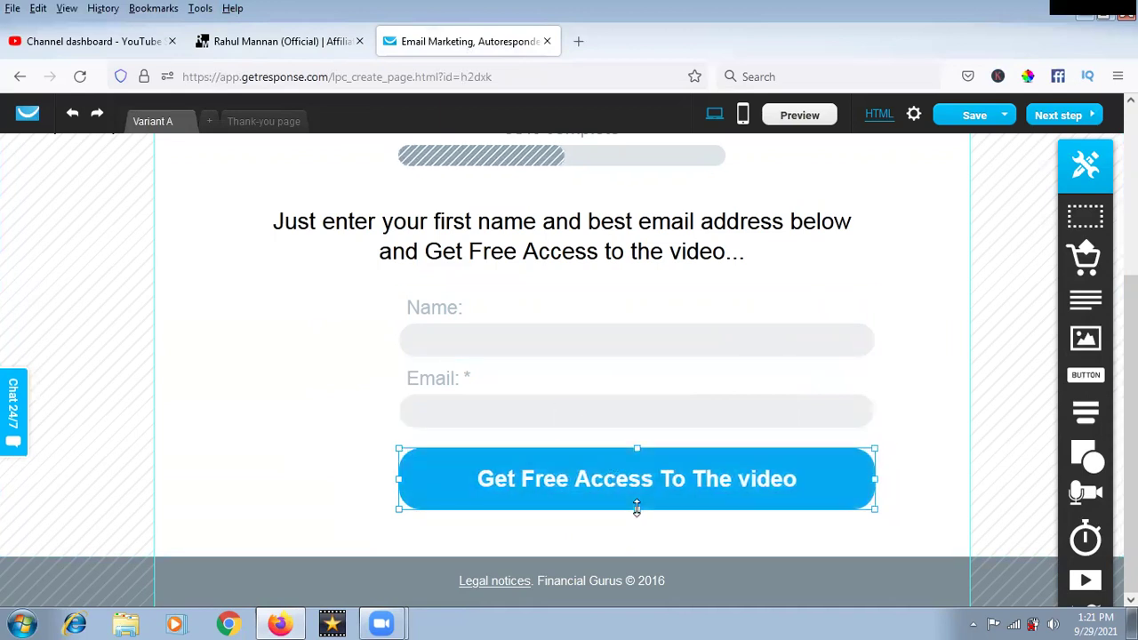
left_click_drag(638, 508, 637, 484)
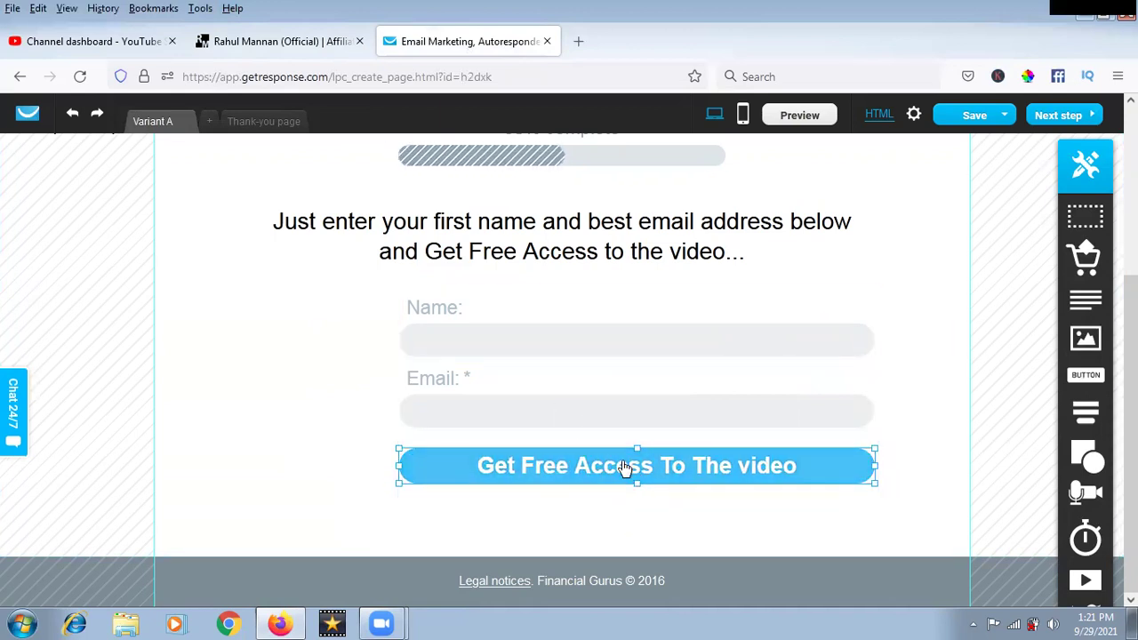
double_click(625, 468)
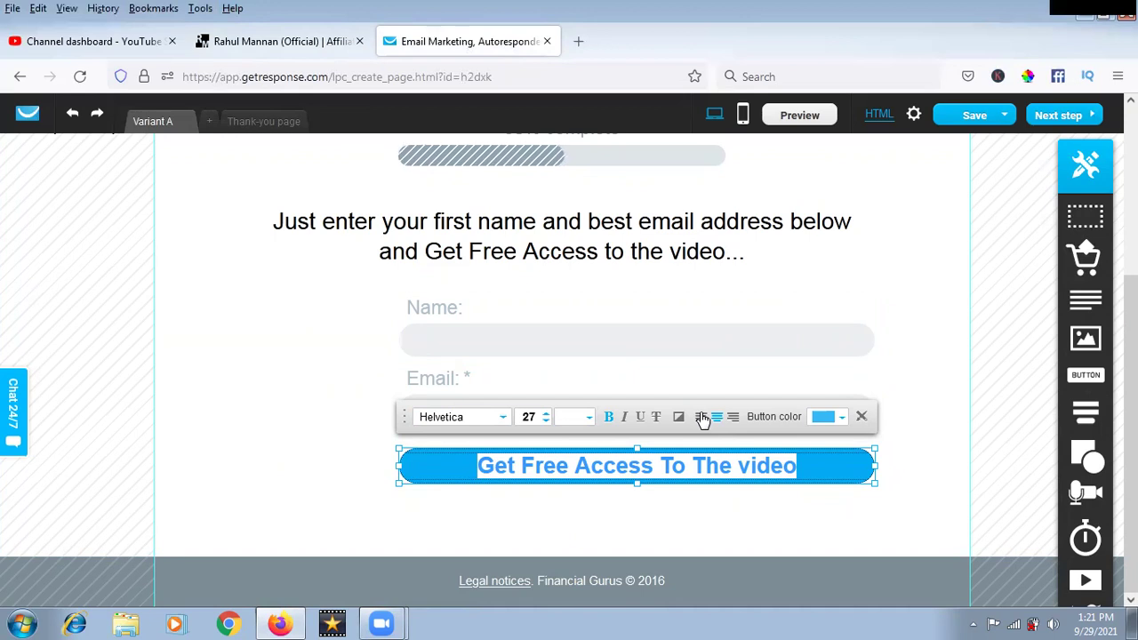
left_click(726, 505)
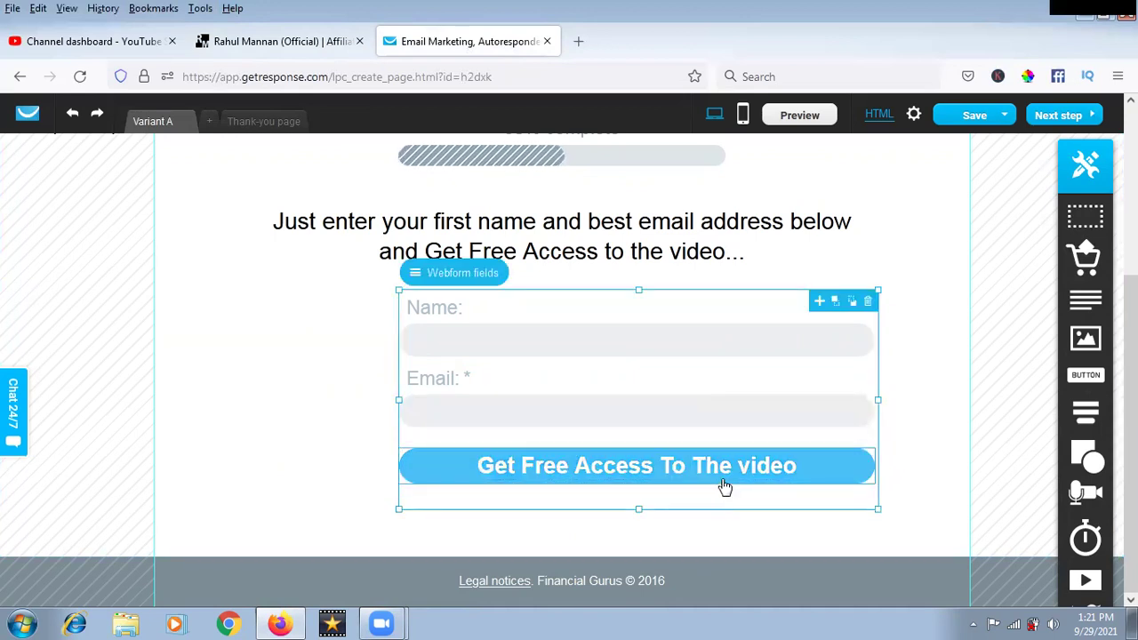
left_click(821, 472)
double_click(817, 472)
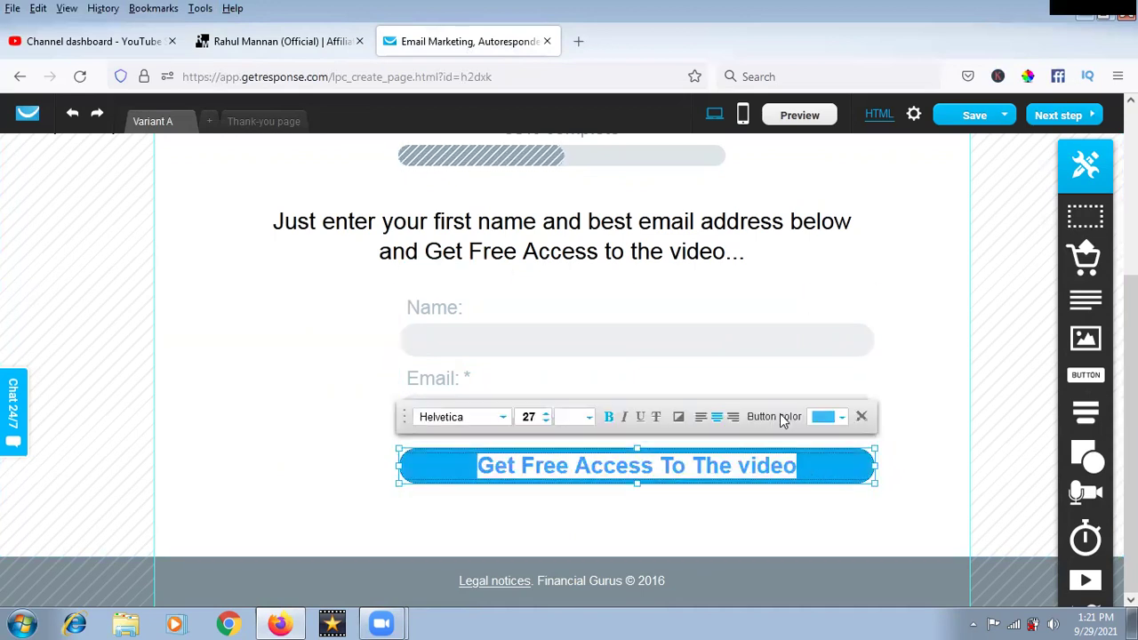
left_click(678, 417)
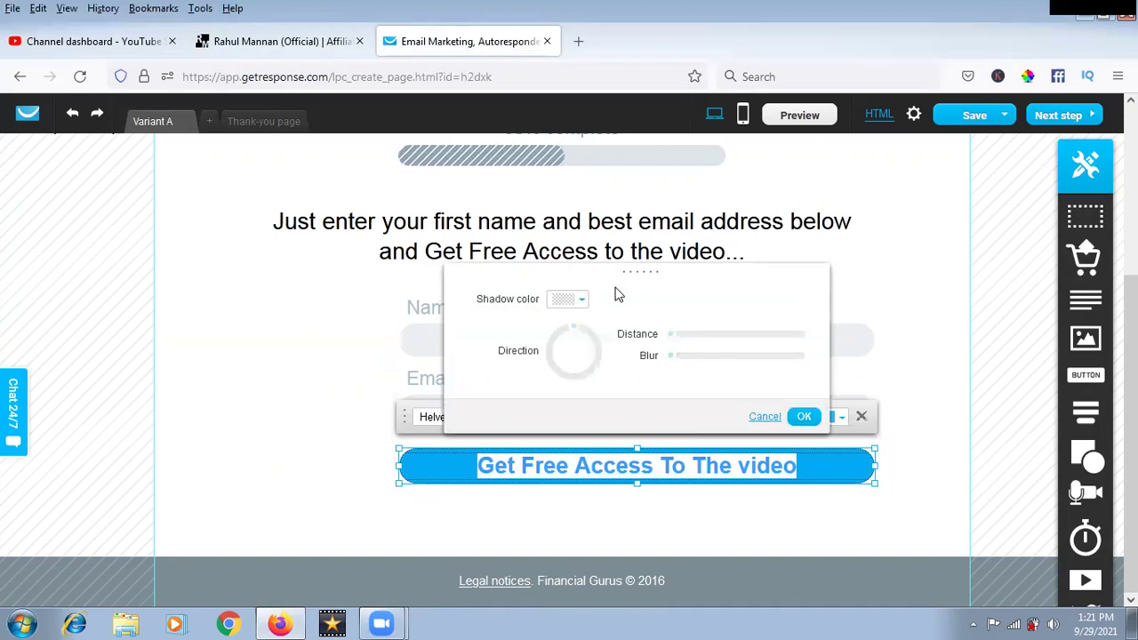
left_click(293, 409)
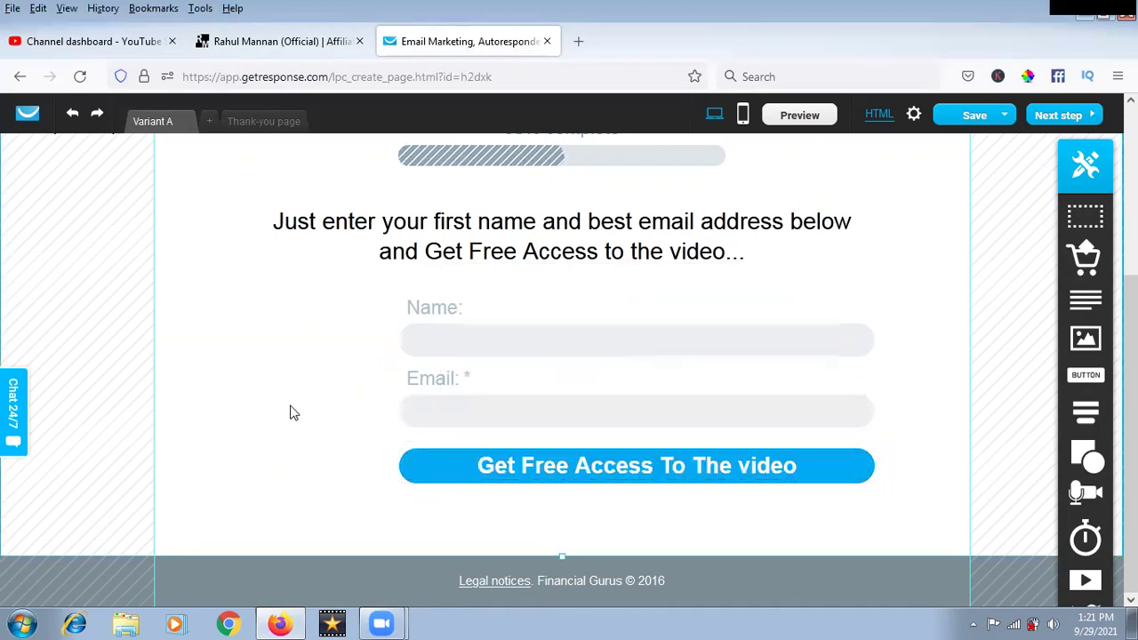
left_click(576, 484)
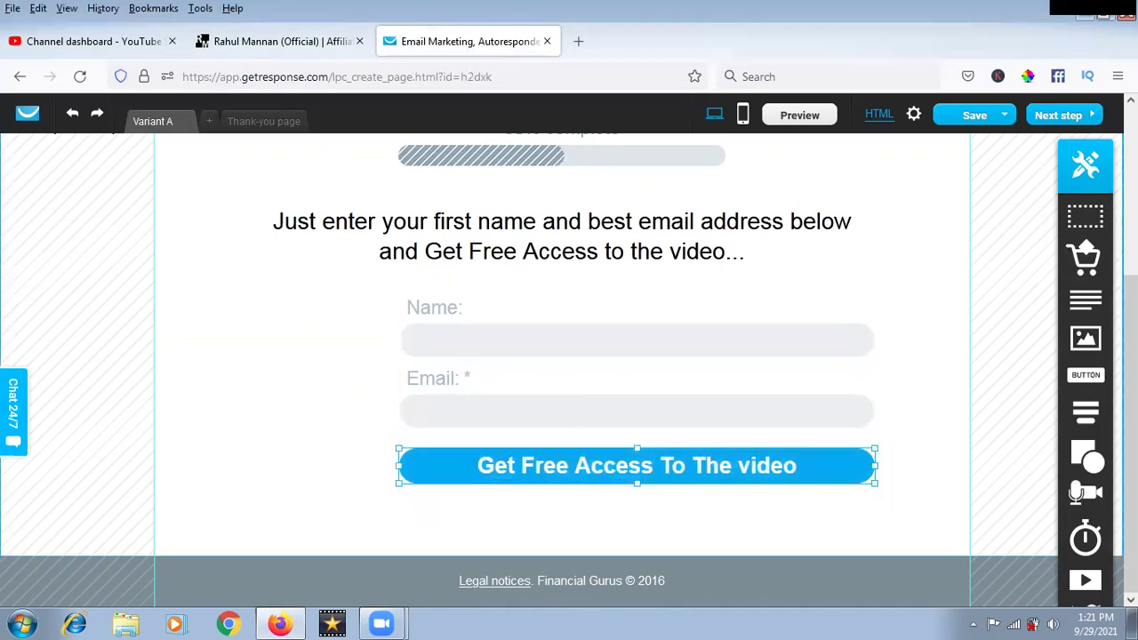
left_click_drag(1089, 380, 856, 528)
double_click(842, 530)
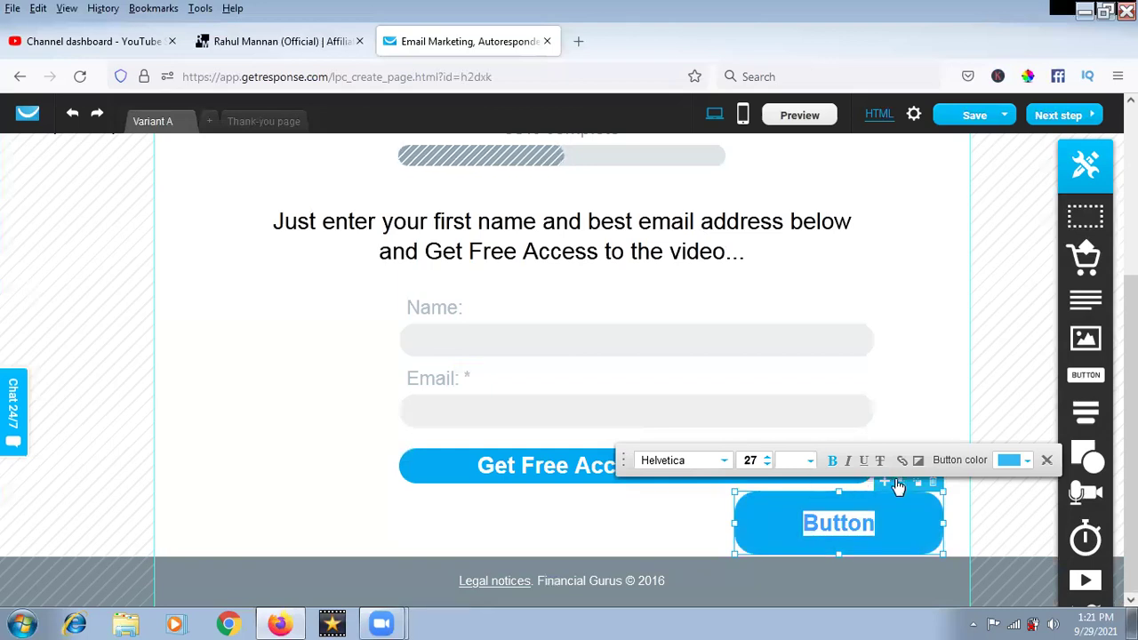
left_click(693, 526)
left_click(842, 546)
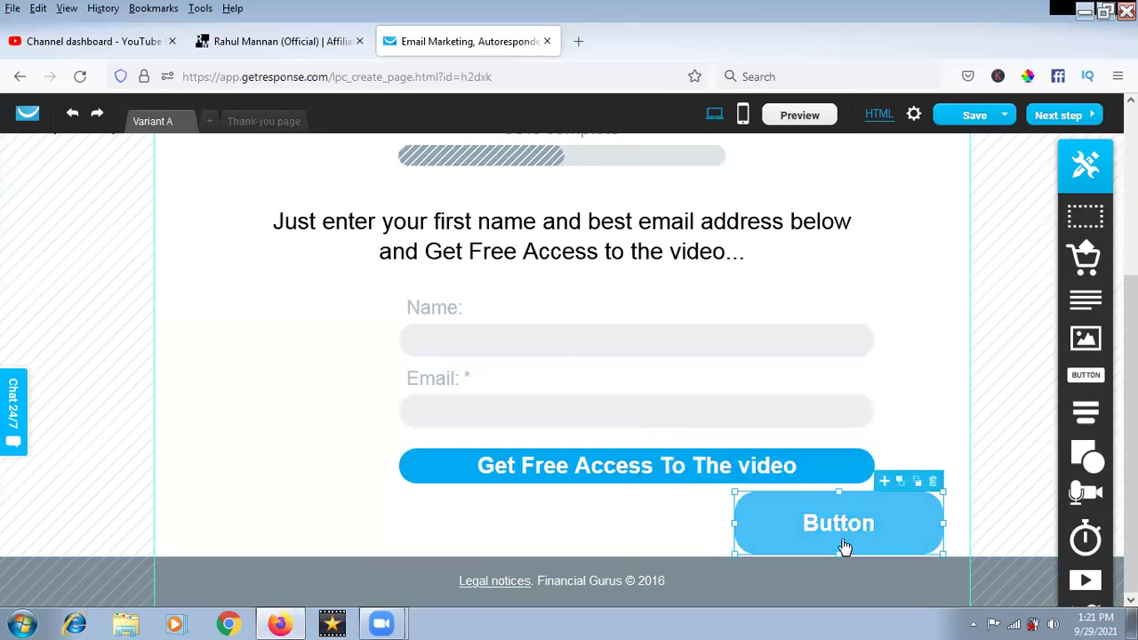
key("Delete")
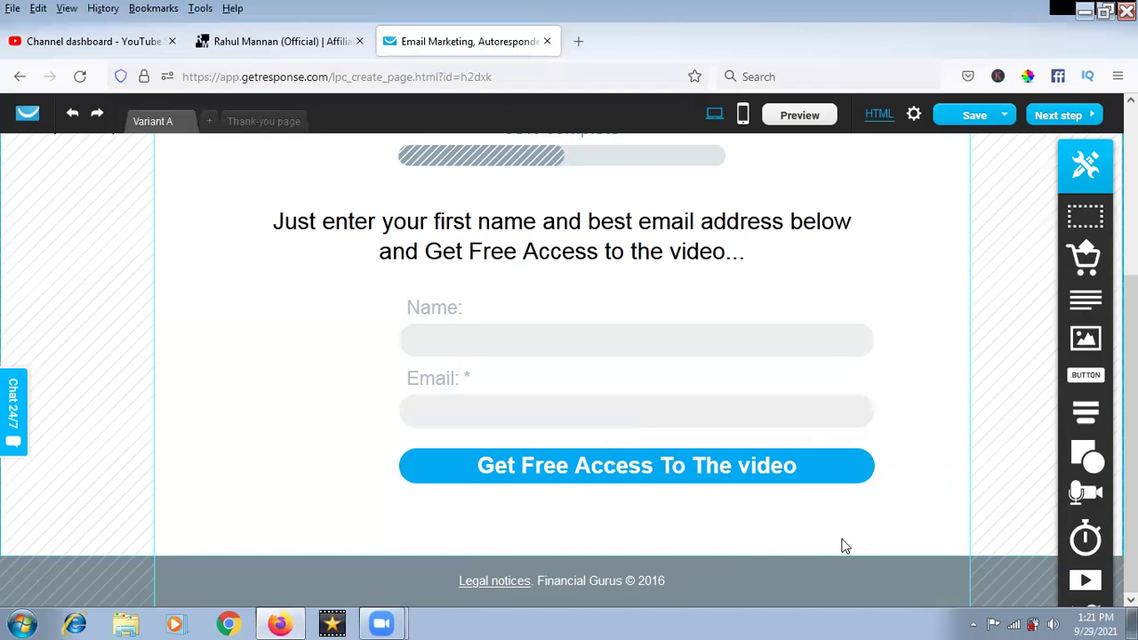
Step: Reduce the border radius on all corners of the form button so that it is nearly rectangular
double_click(807, 469)
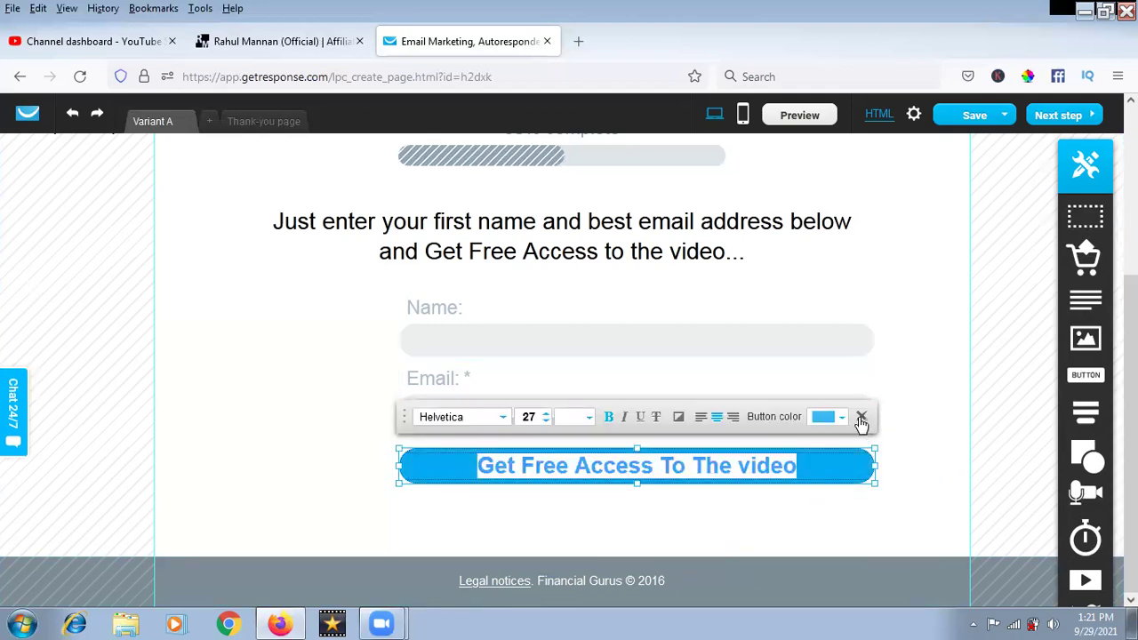
left_click(841, 416)
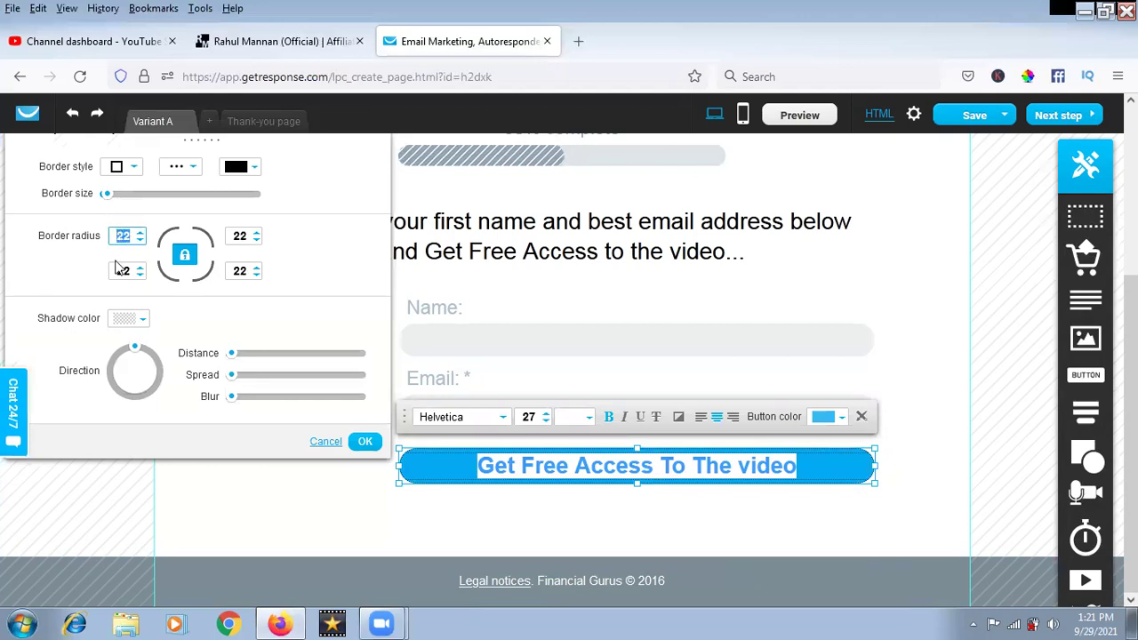
left_click(320, 495)
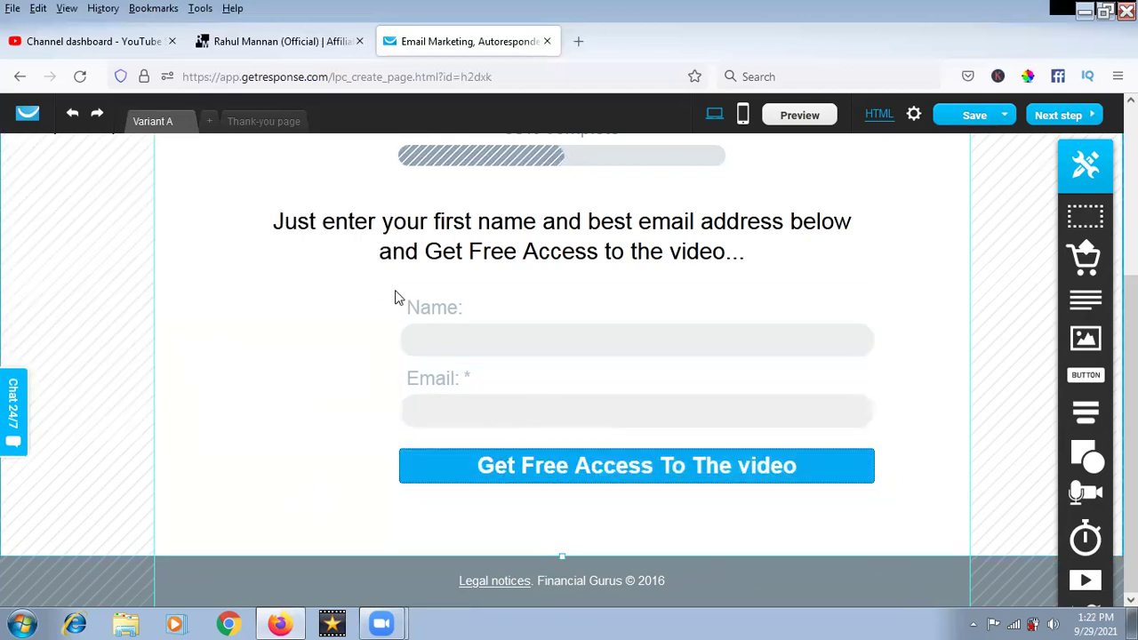
Step: Switch to the example opt-in page and try the colour picker extension on it
left_click(296, 42)
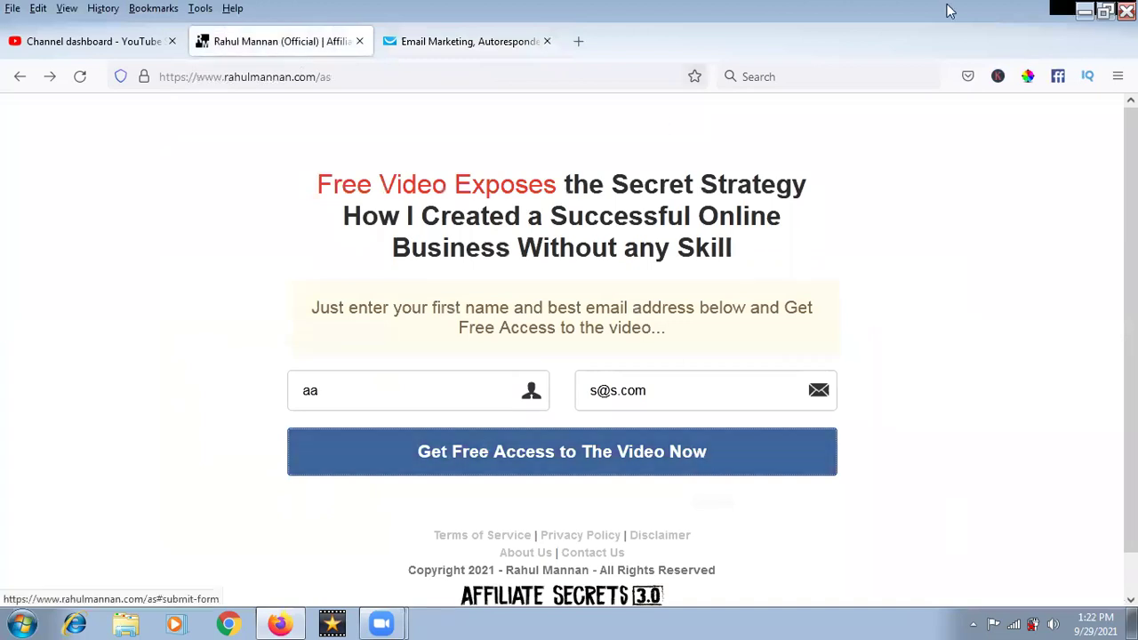
left_click(1028, 78)
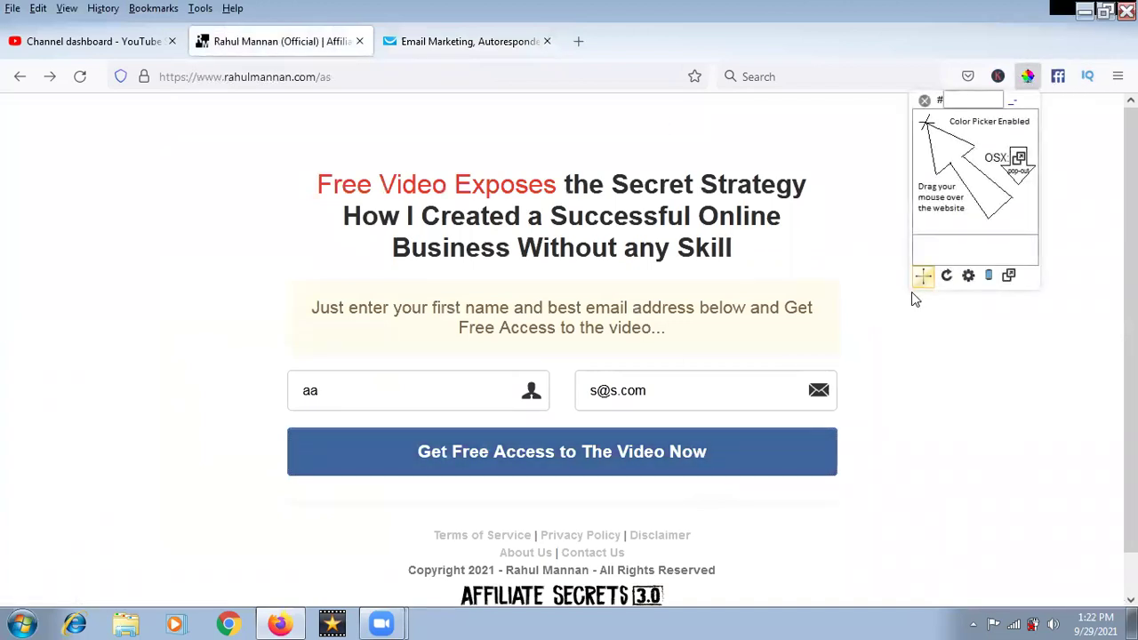
left_click(849, 444)
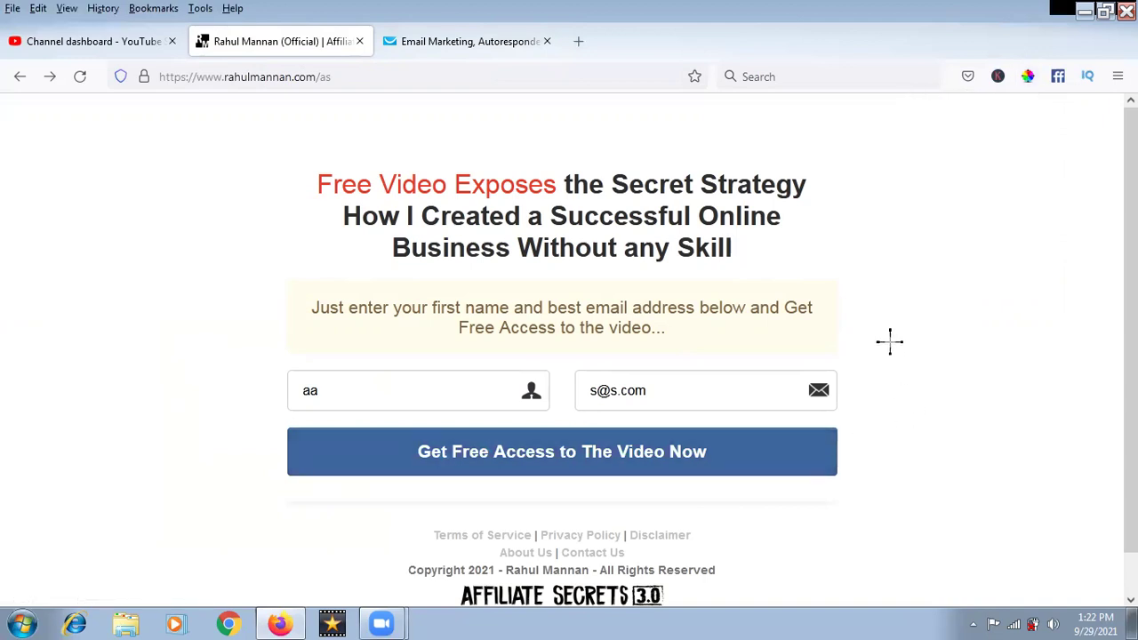
Step: Try to use the colour picker extension on a new blank browser tab
left_click(579, 42)
left_click(1028, 76)
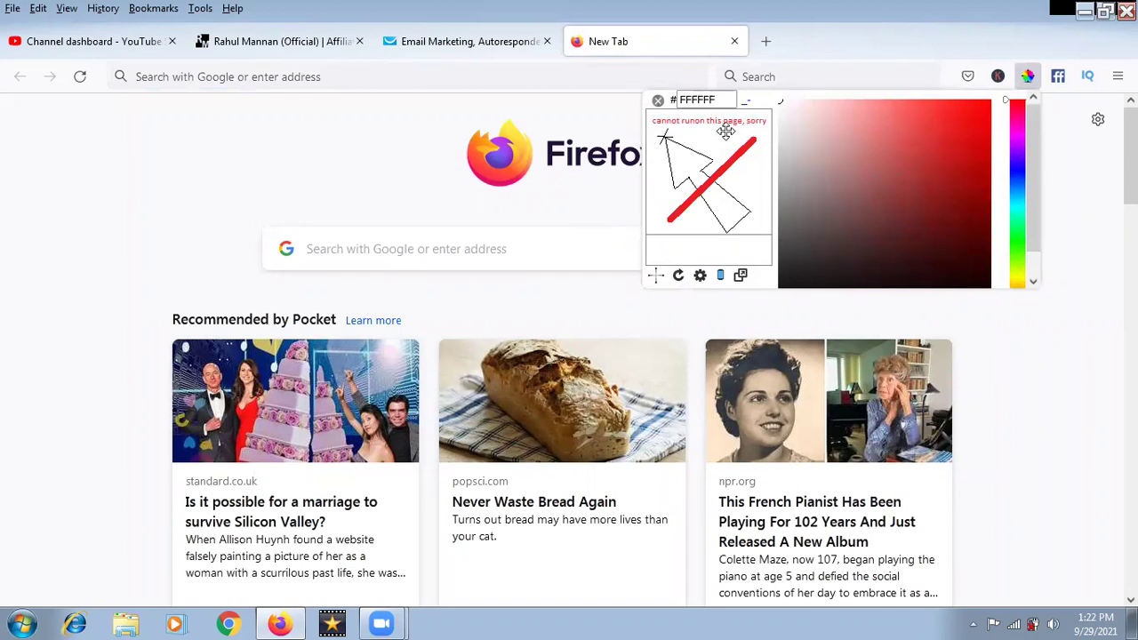
left_click(657, 101)
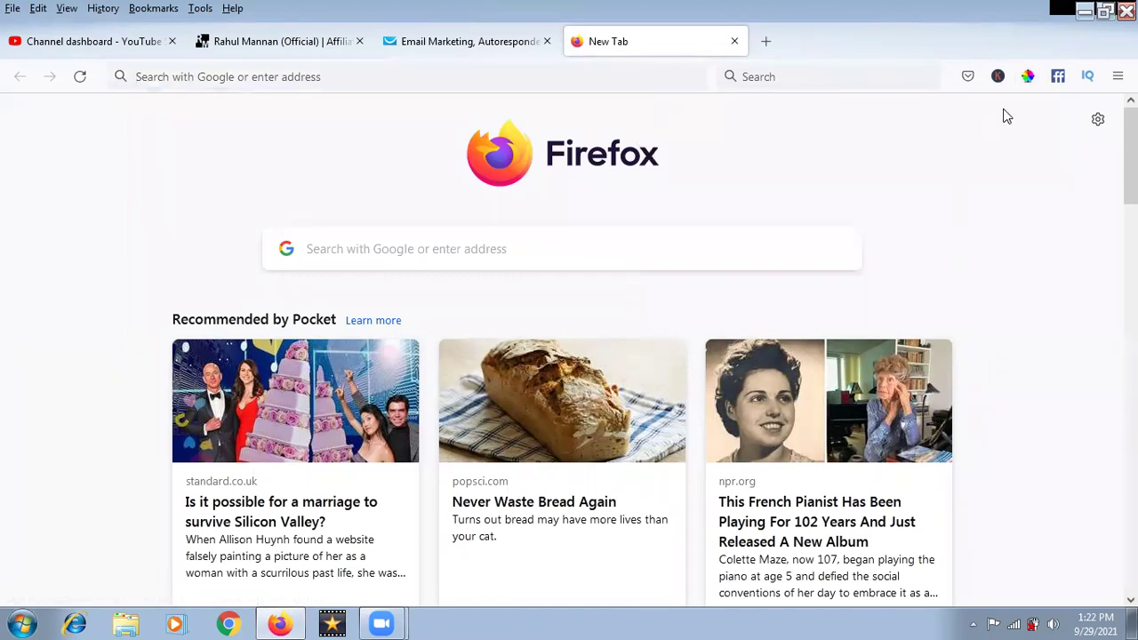
left_click(1027, 78)
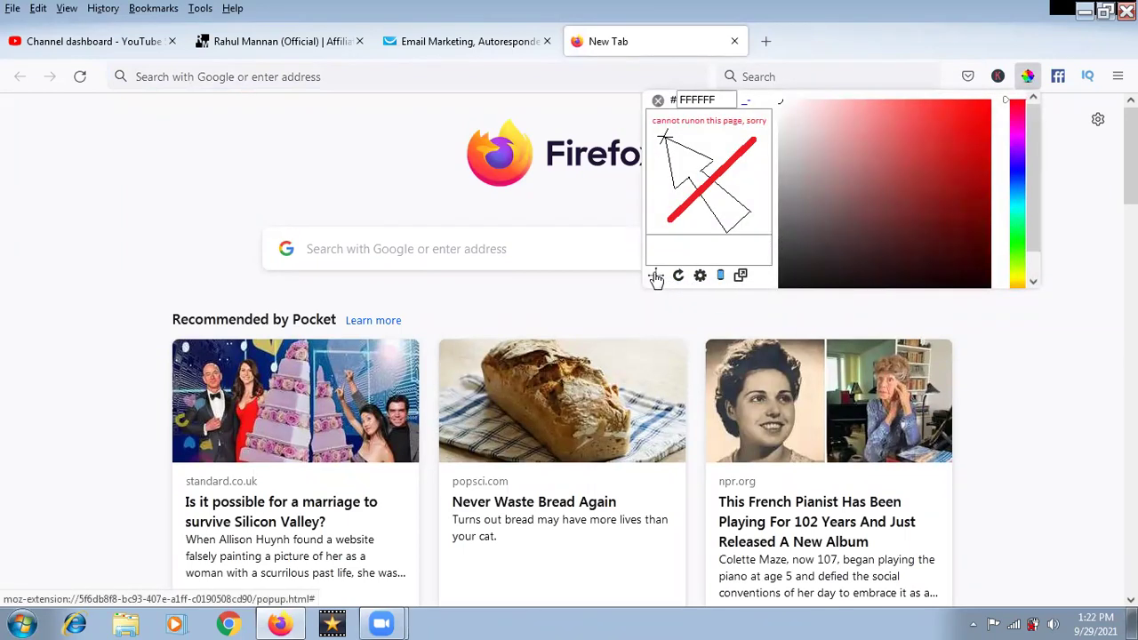
left_click(658, 100)
left_click(1028, 79)
left_click(1056, 186)
left_click(1030, 75)
left_click(1049, 109)
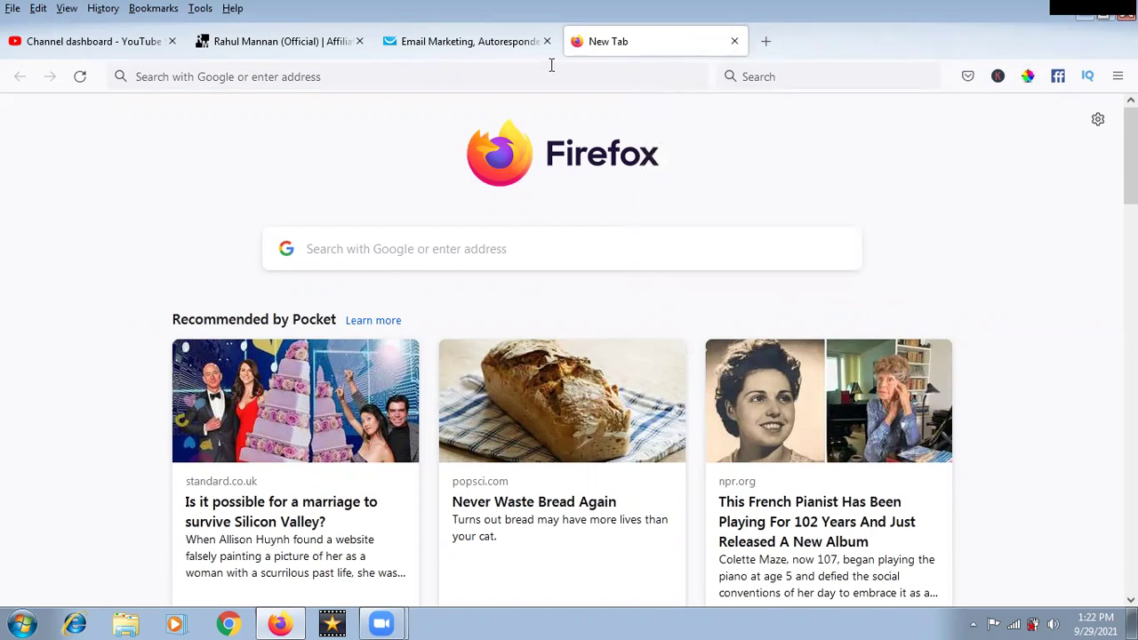
Step: Close the YouTube channel dashboard tab and restart the colour picker on the example opt-in page
left_click(147, 44)
left_click(171, 41)
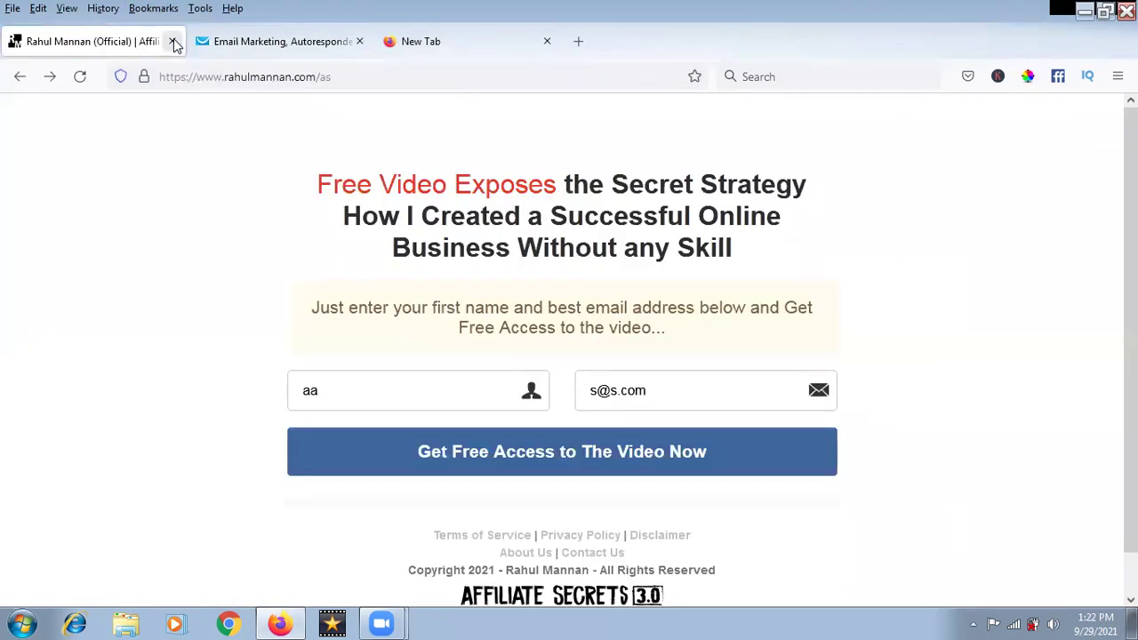
left_click(1025, 77)
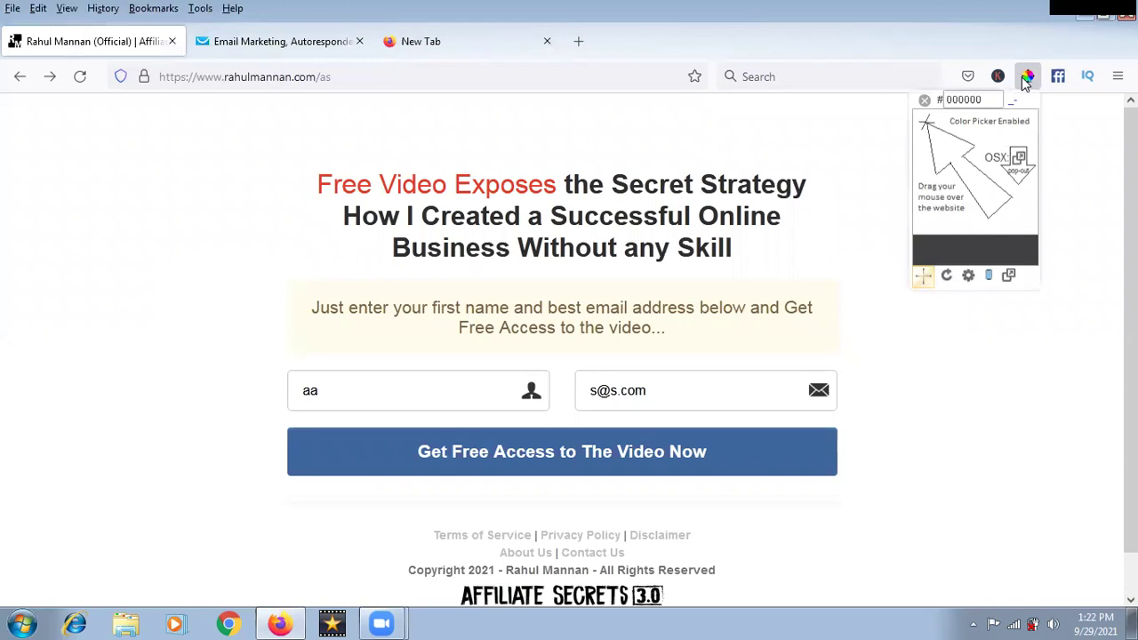
left_click(923, 277)
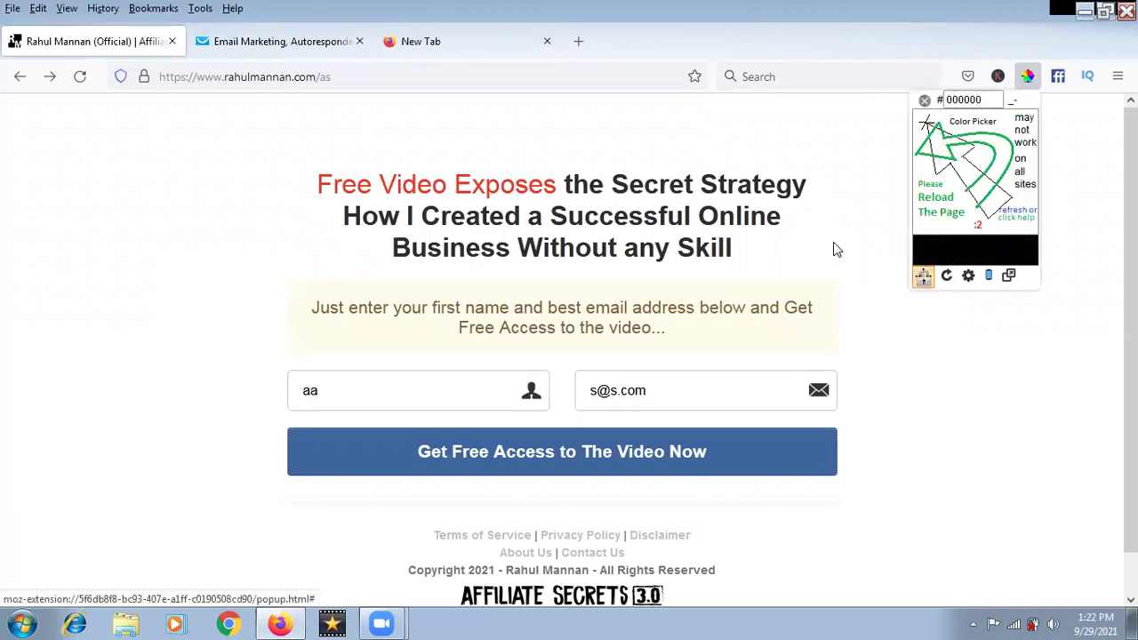
left_click(841, 291)
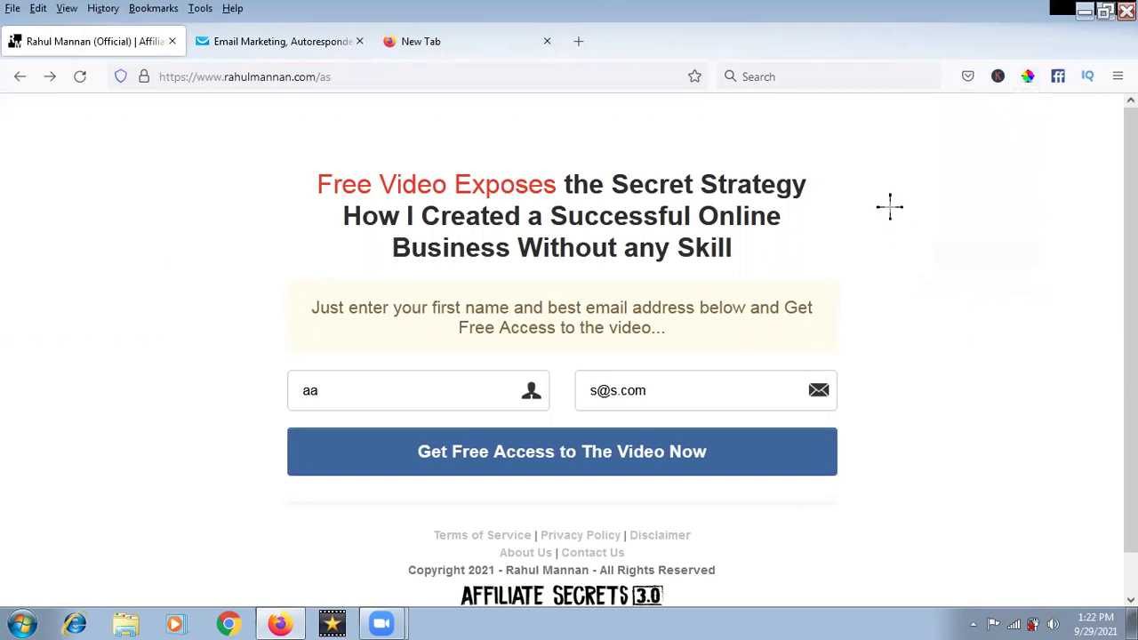
Step: Return to the GetResponse editor and move the opt-in form so that it is centred beneath the "Just enter your first name" text
left_click(329, 43)
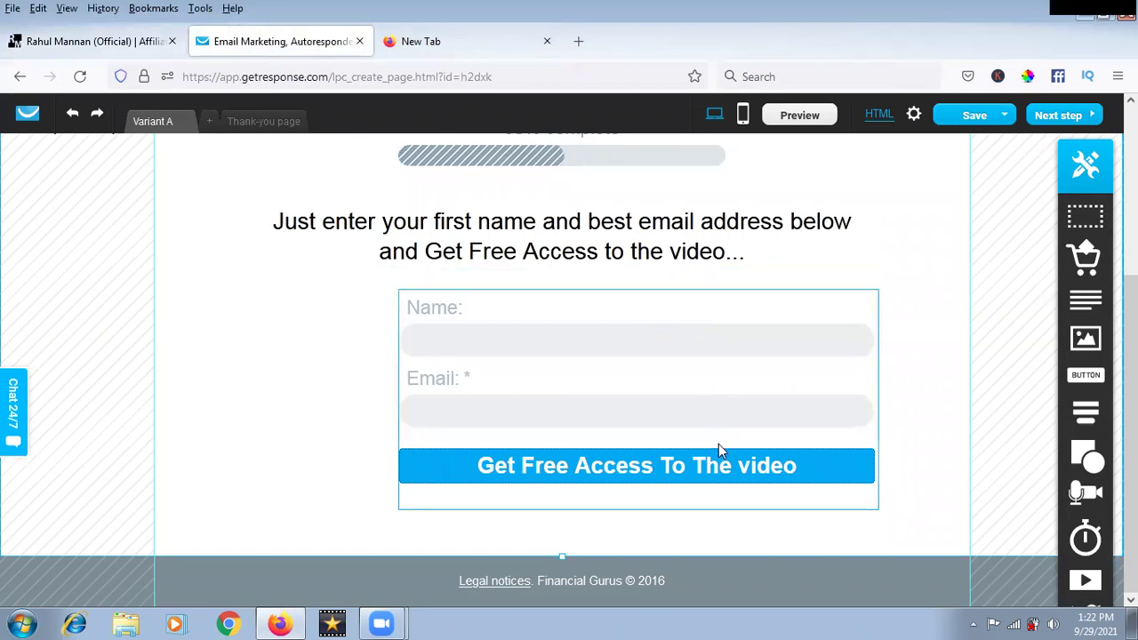
left_click_drag(716, 442, 640, 442)
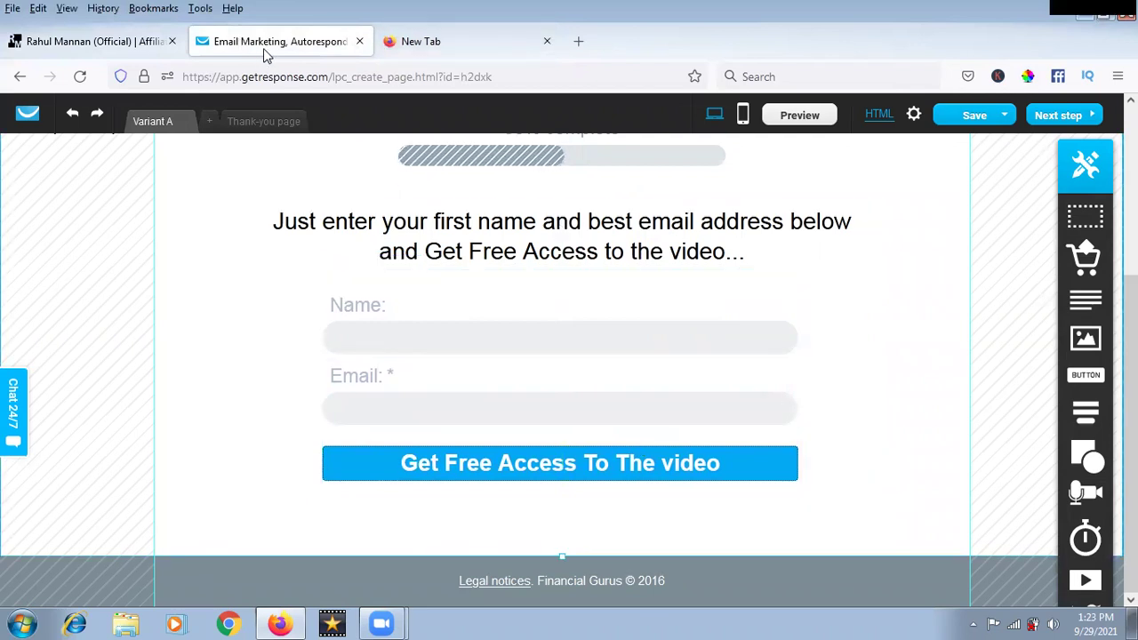
Step: Narrow the "Just enter your first name" text box to about 568 px to match the form's edges, using the example page as reference
left_click(128, 40)
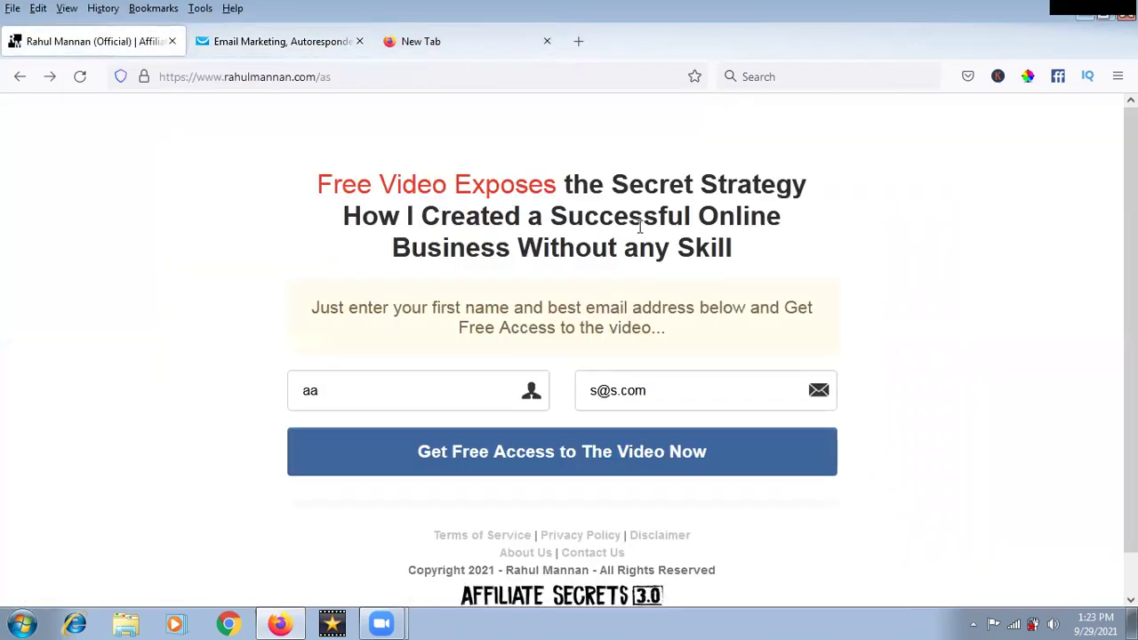
left_click(341, 39)
left_click(153, 45)
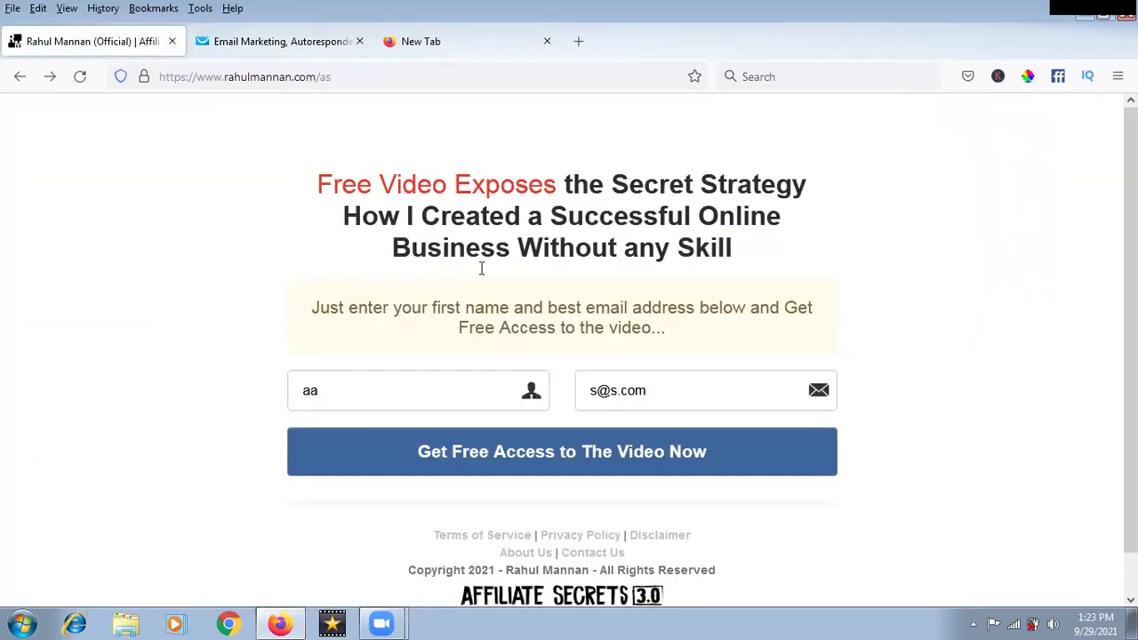
left_click(303, 42)
left_click_drag(867, 236, 819, 264)
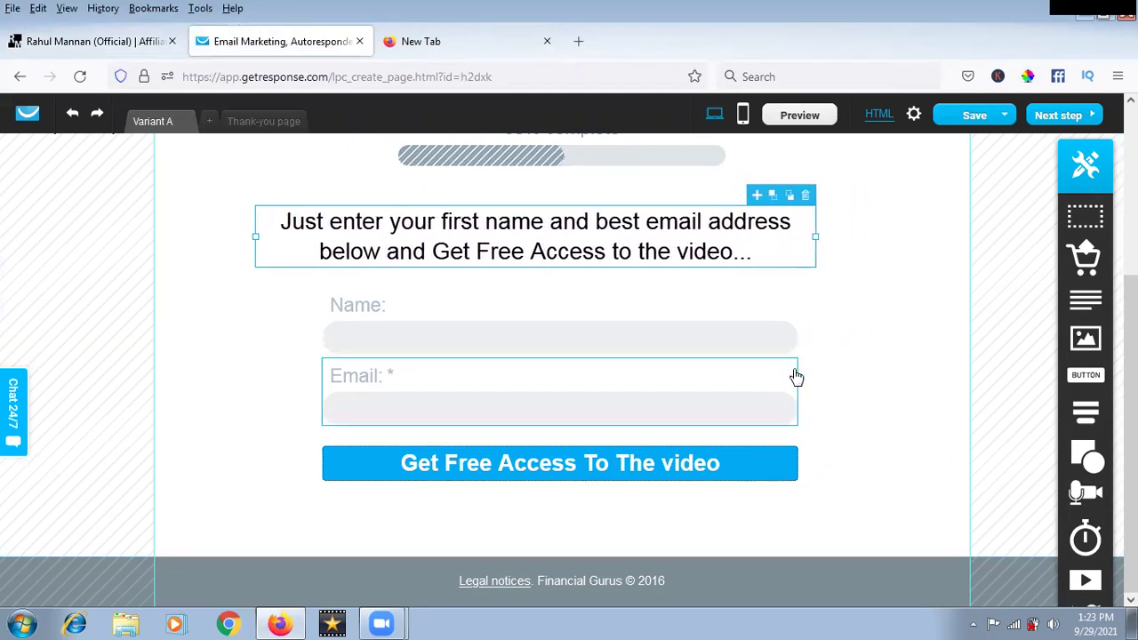
left_click_drag(815, 236, 795, 257)
left_click_drag(254, 236, 321, 251)
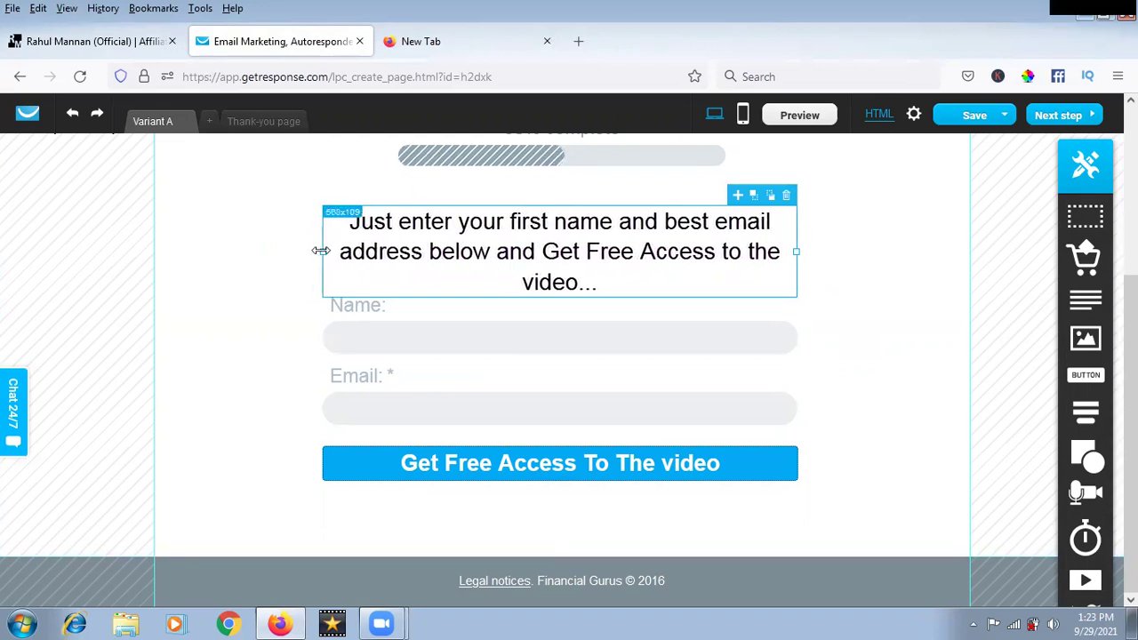
Step: Reduce the font size of the "Just enter your first name" text to 25 and compare it with the example opt-in page
double_click(527, 252)
left_click(458, 178)
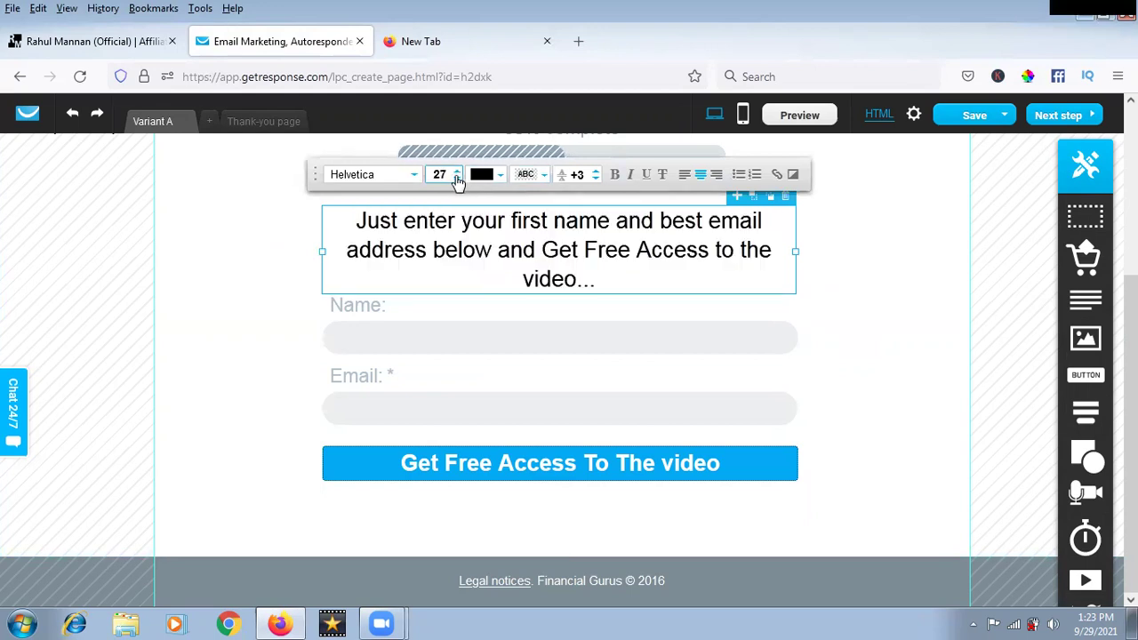
left_click(457, 178)
left_click(458, 178)
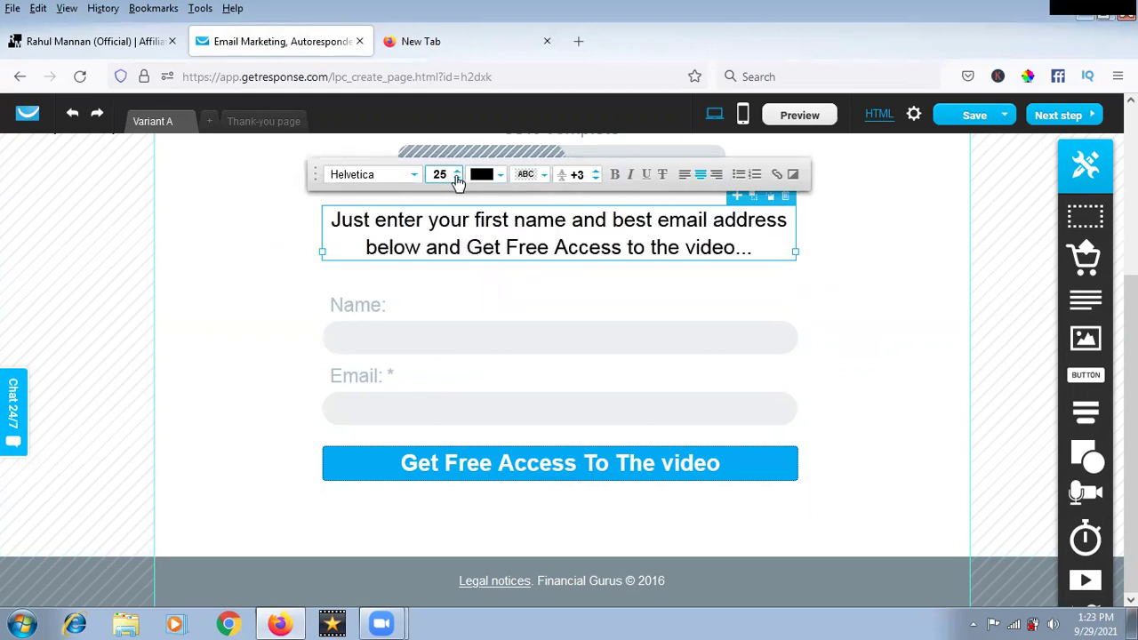
left_click(135, 45)
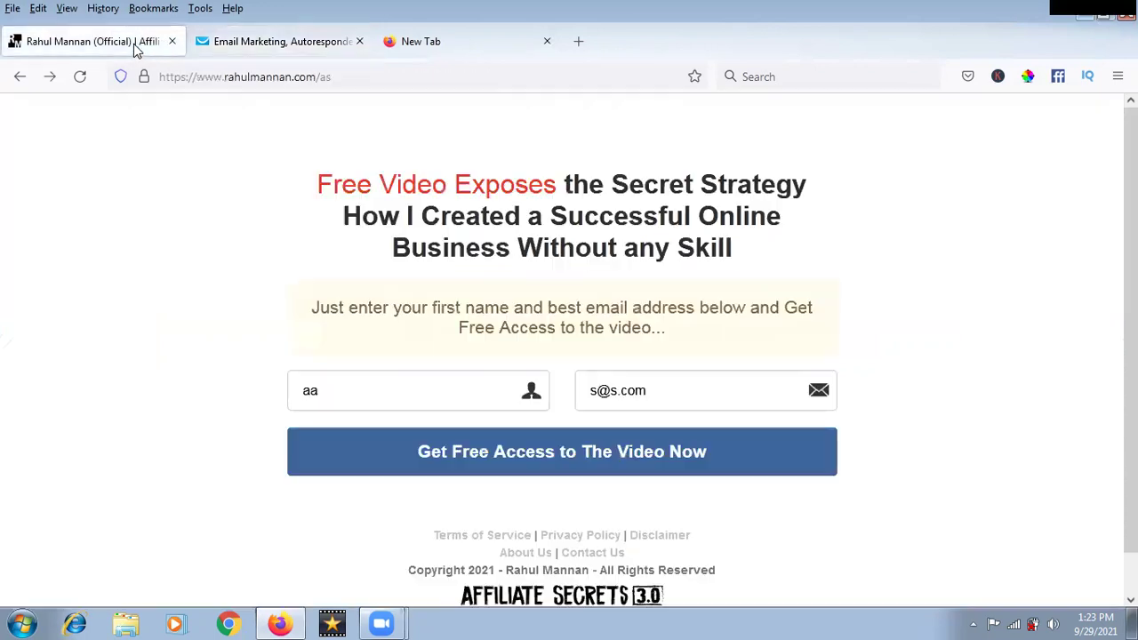
left_click(279, 45)
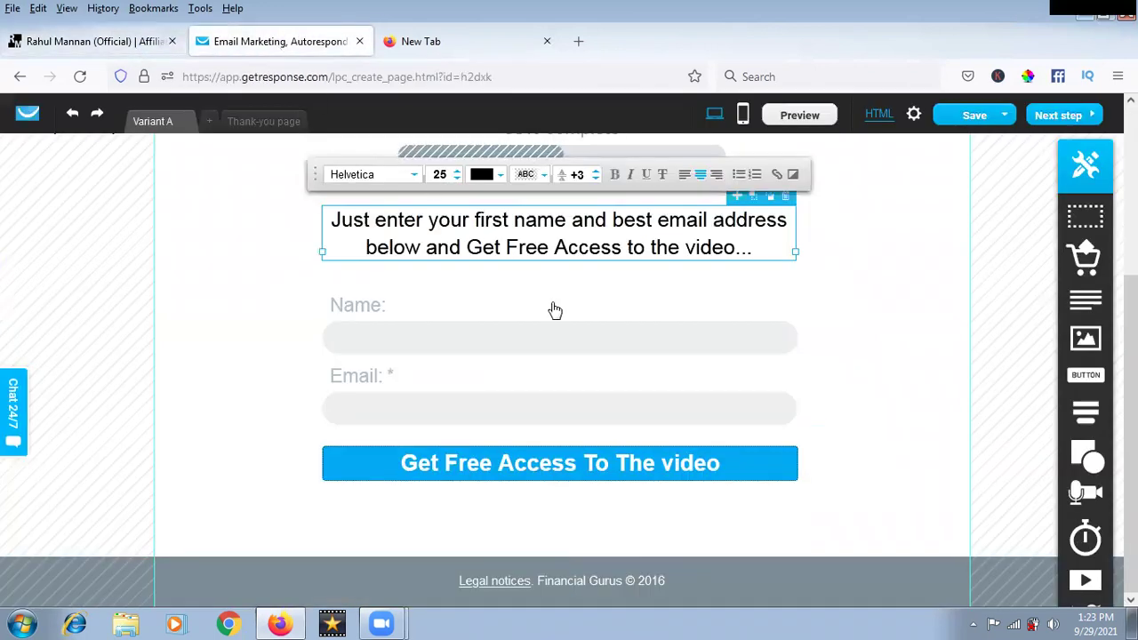
Step: Try a larger font size of 30 on the "Just enter your first name" text
left_click(456, 177)
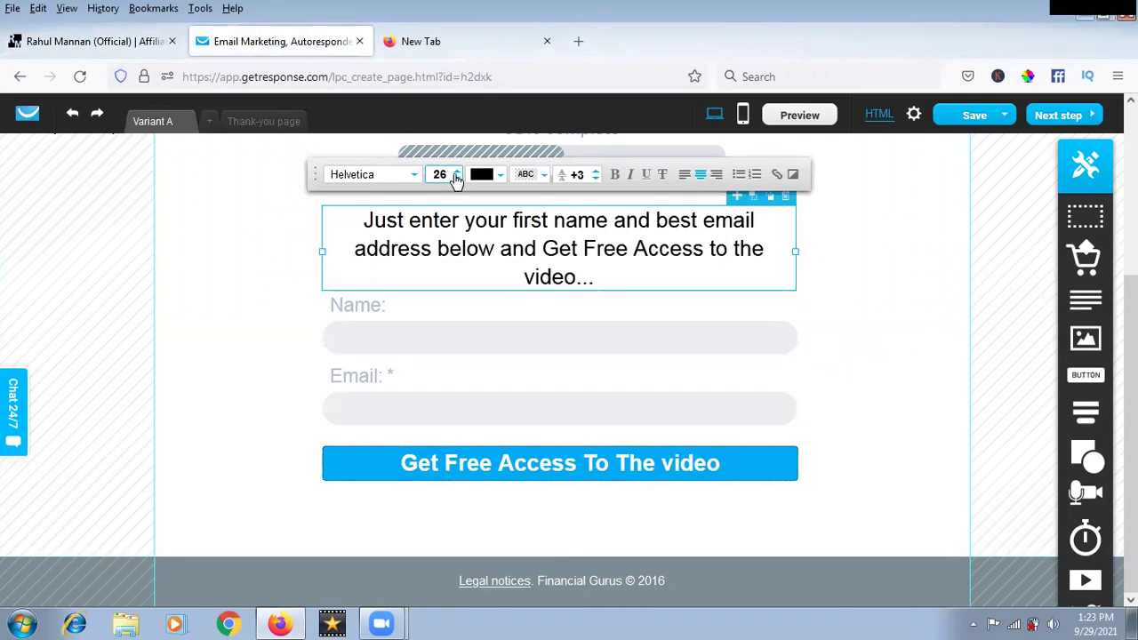
left_click(456, 175)
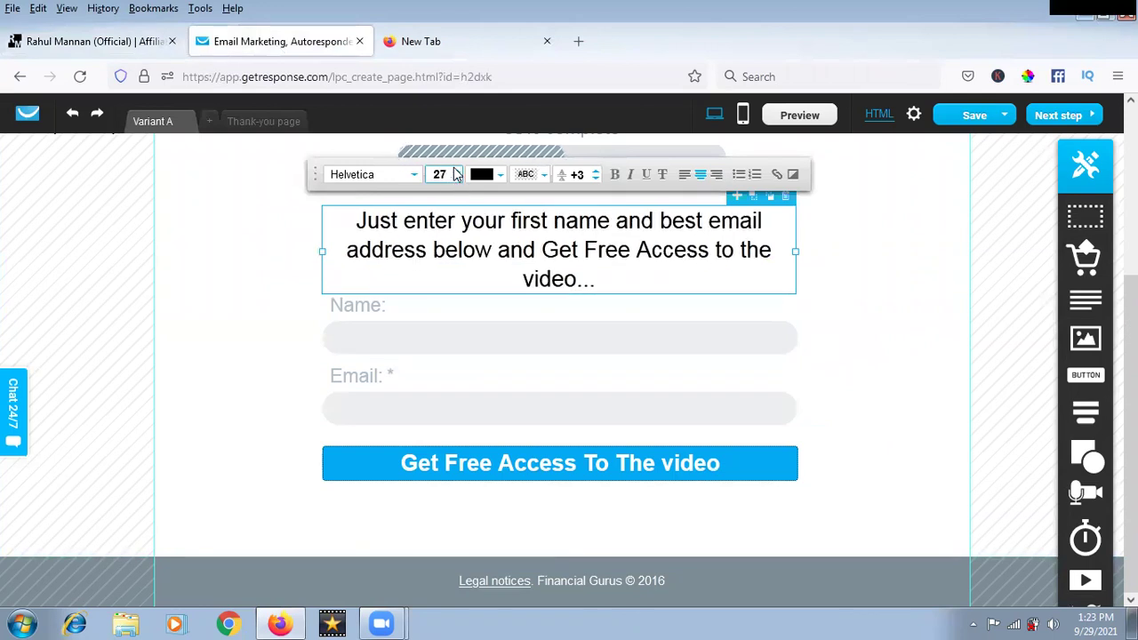
left_click(456, 172)
left_click(456, 171)
left_click(456, 172)
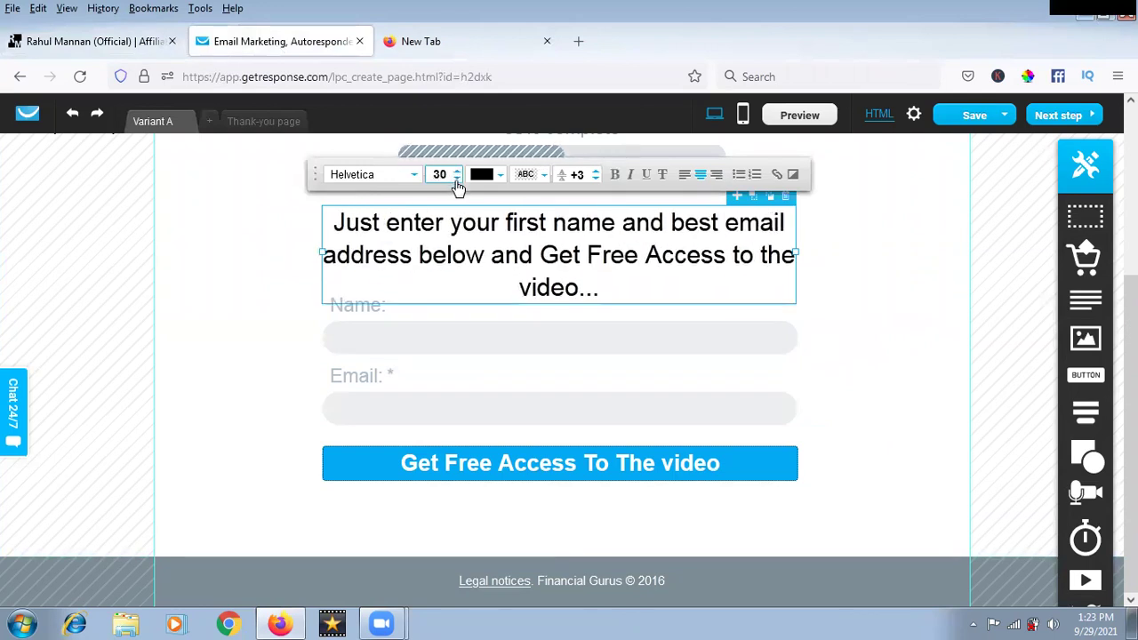
Step: Set the font size of the "Just enter your first name" text to 22 and finish editing it
left_click(456, 178)
left_click(456, 179)
left_click(456, 178)
left_click(456, 179)
left_click(456, 178)
left_click(456, 178)
left_click(456, 179)
left_click(456, 178)
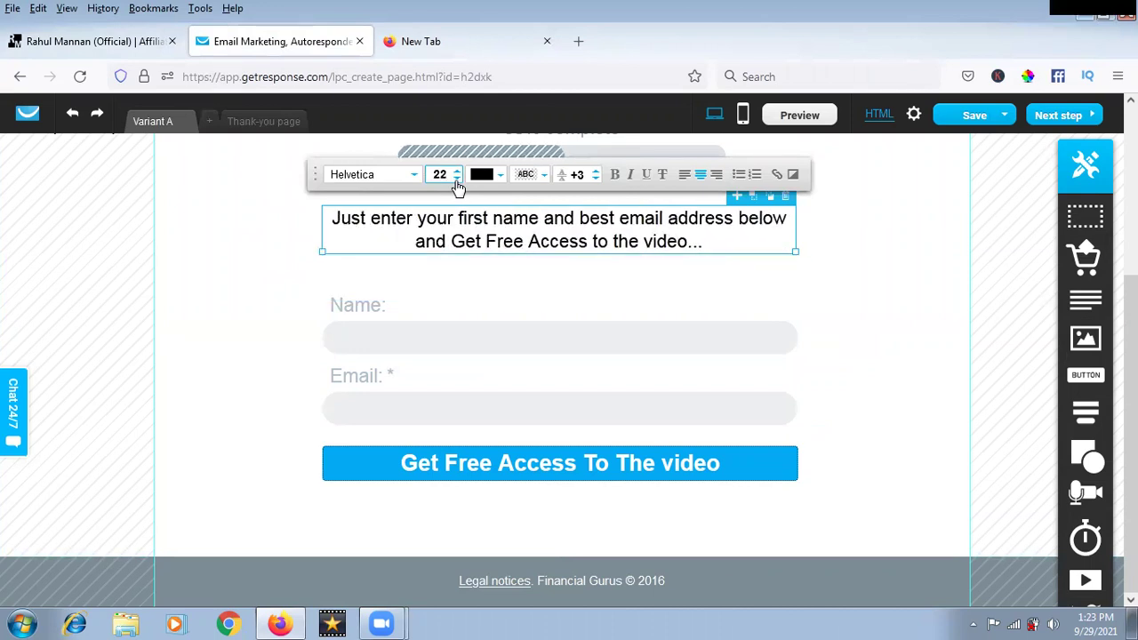
left_click(863, 272)
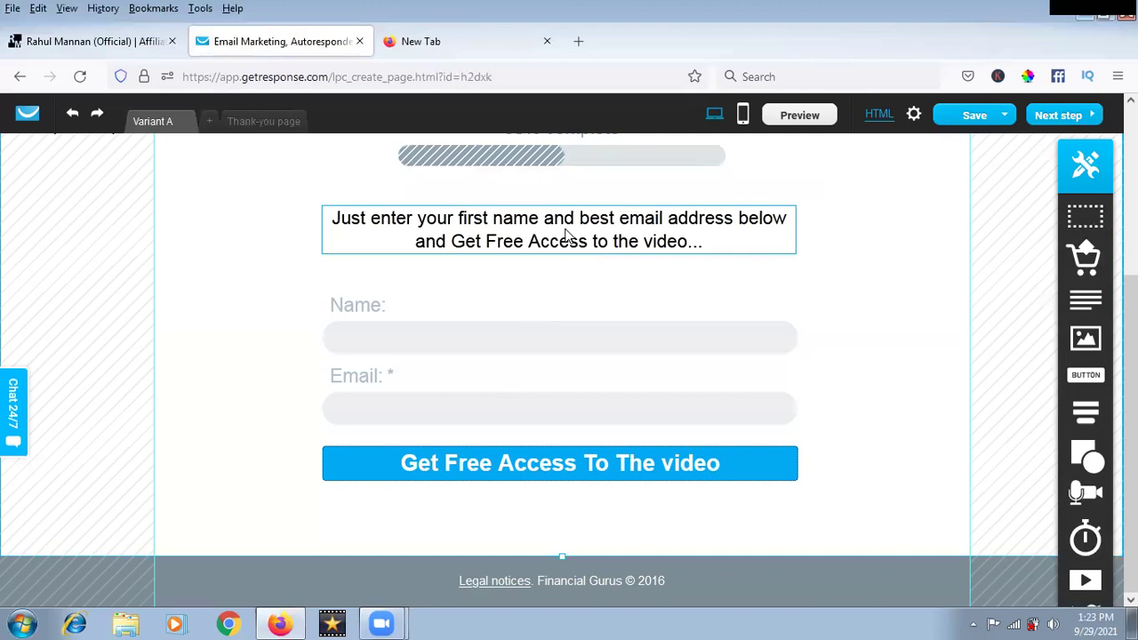
Step: Select the headline in the editor, then try to sample colours from the example opt-in page with the colour picker extension
scroll(554, 229, "up", 3)
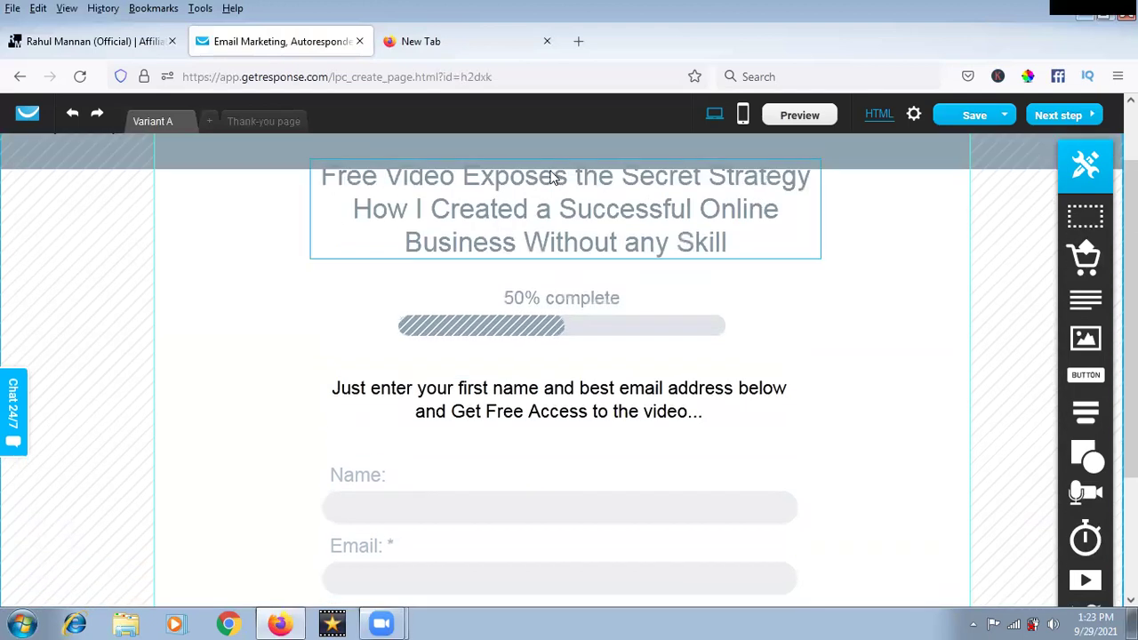
left_click(564, 228)
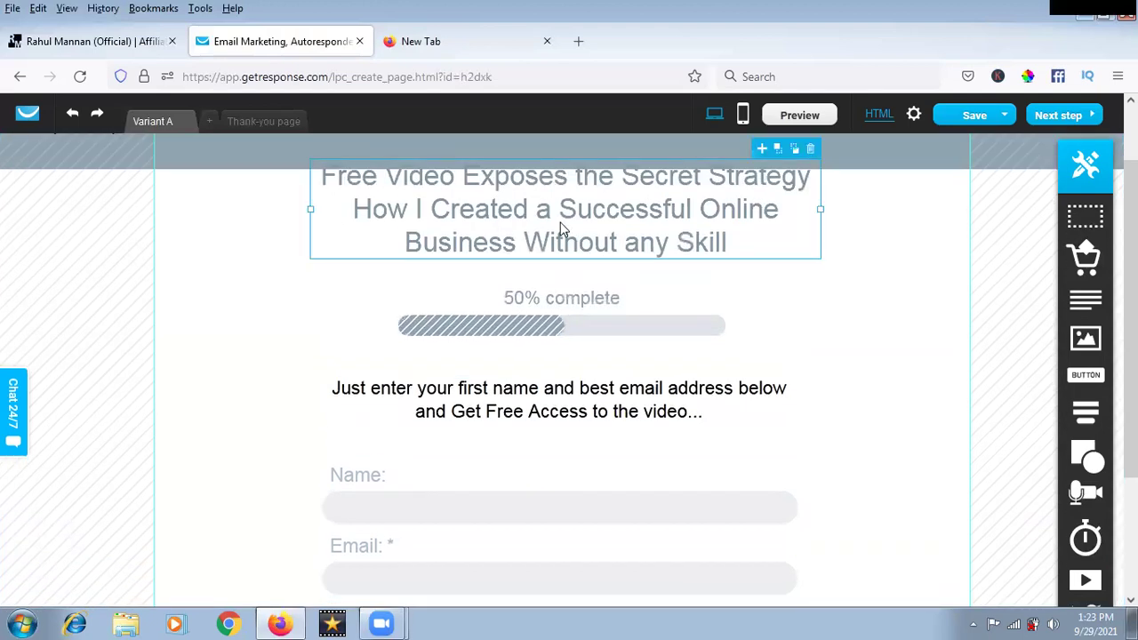
left_click(64, 44)
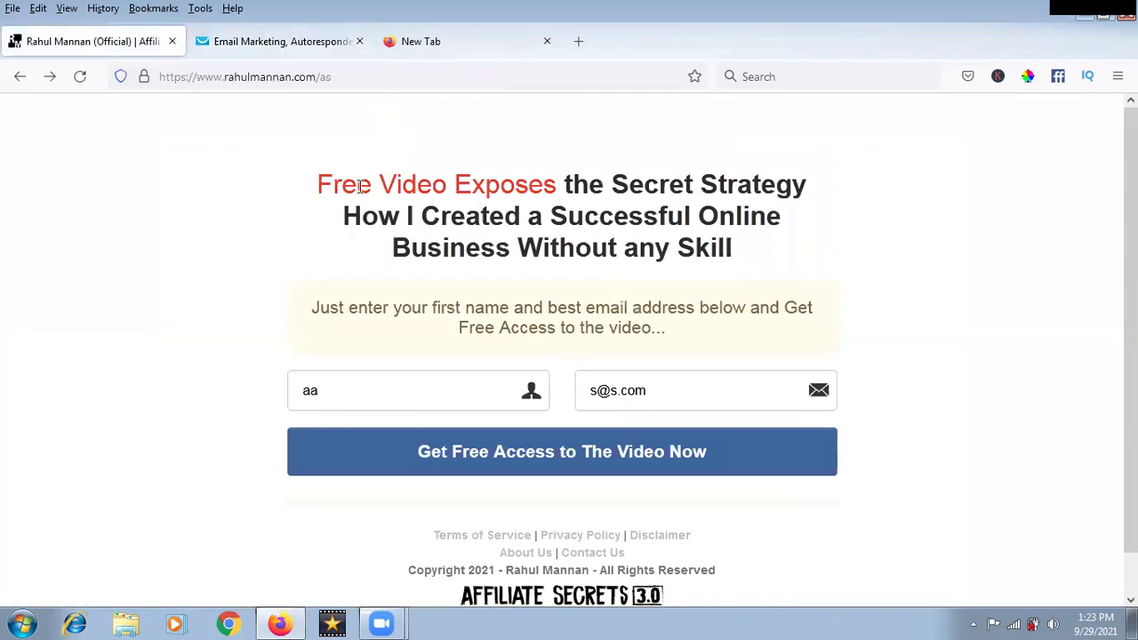
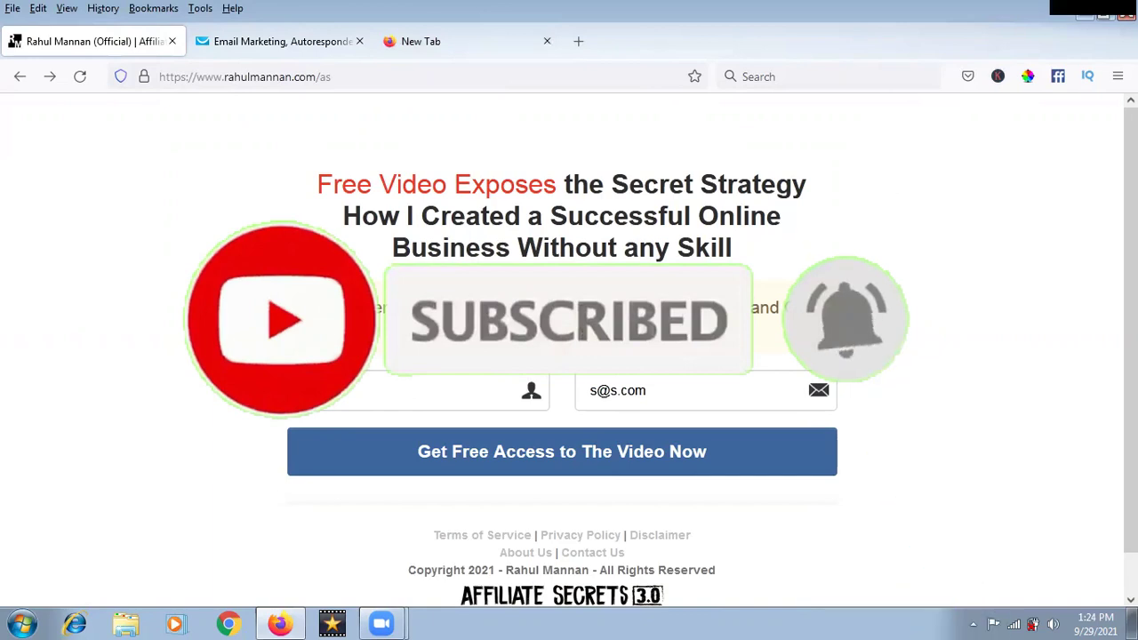
left_click(1028, 77)
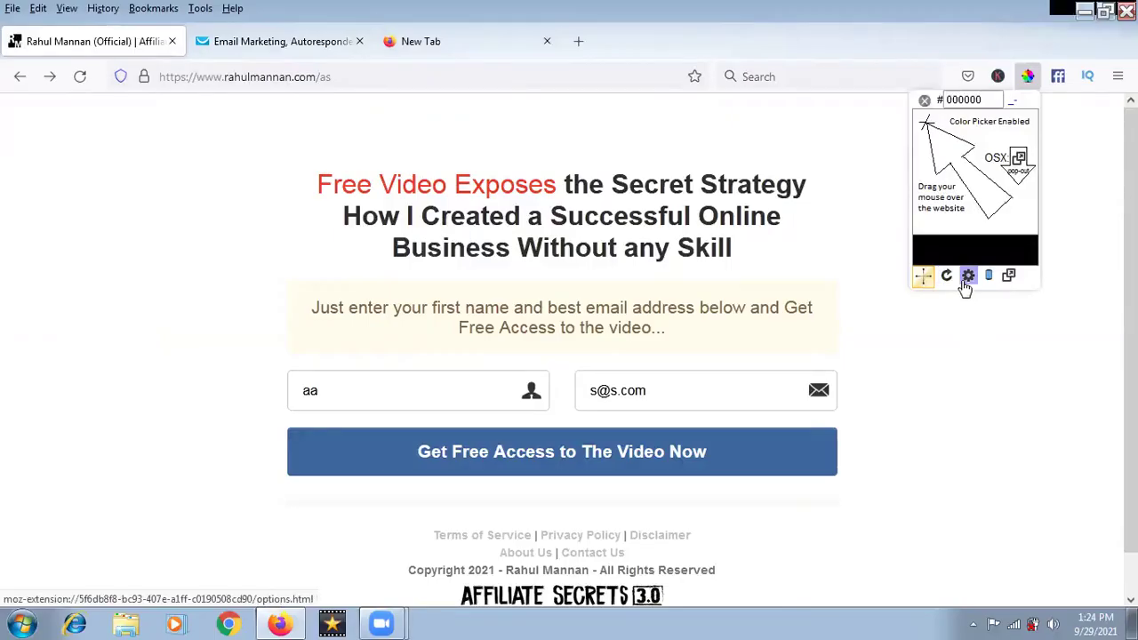
mouse_move(947, 281)
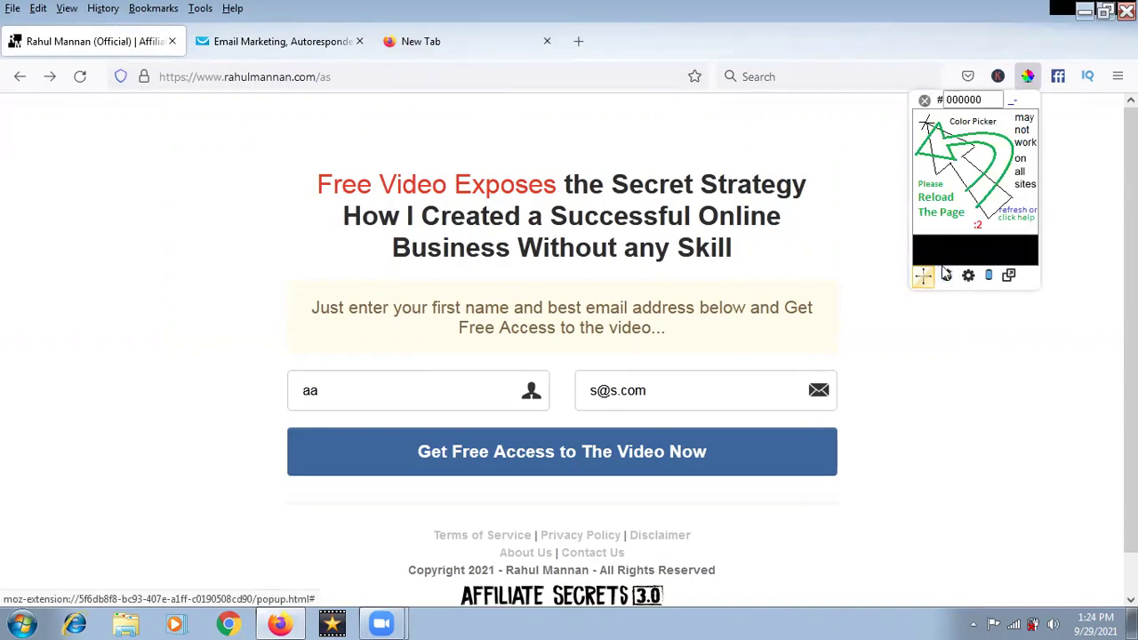
left_click(899, 315)
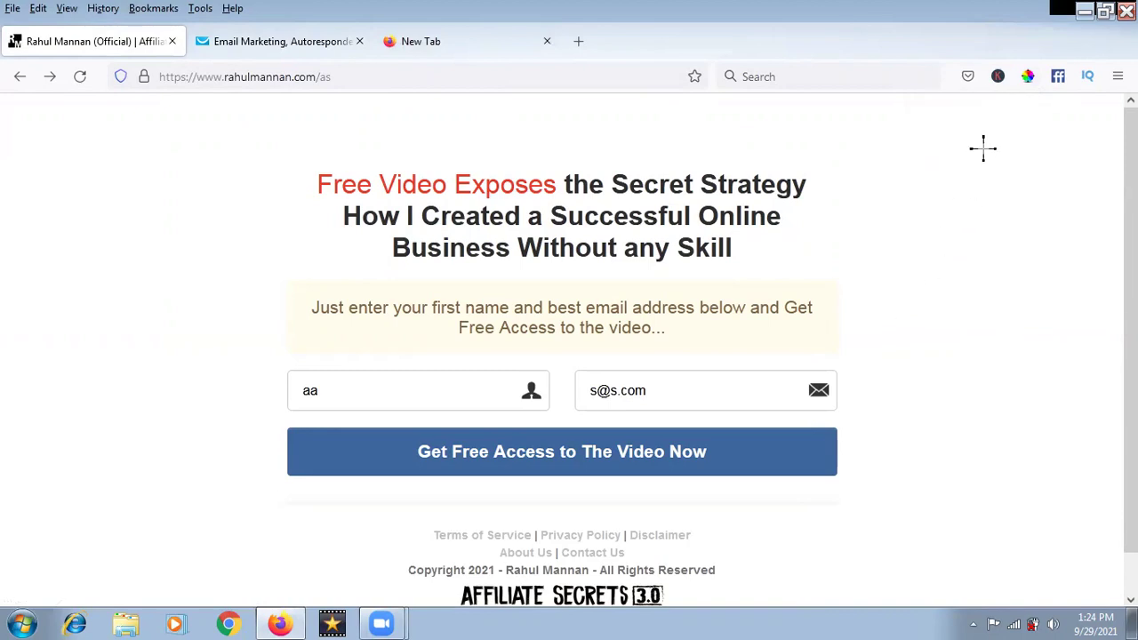
left_click(1028, 76)
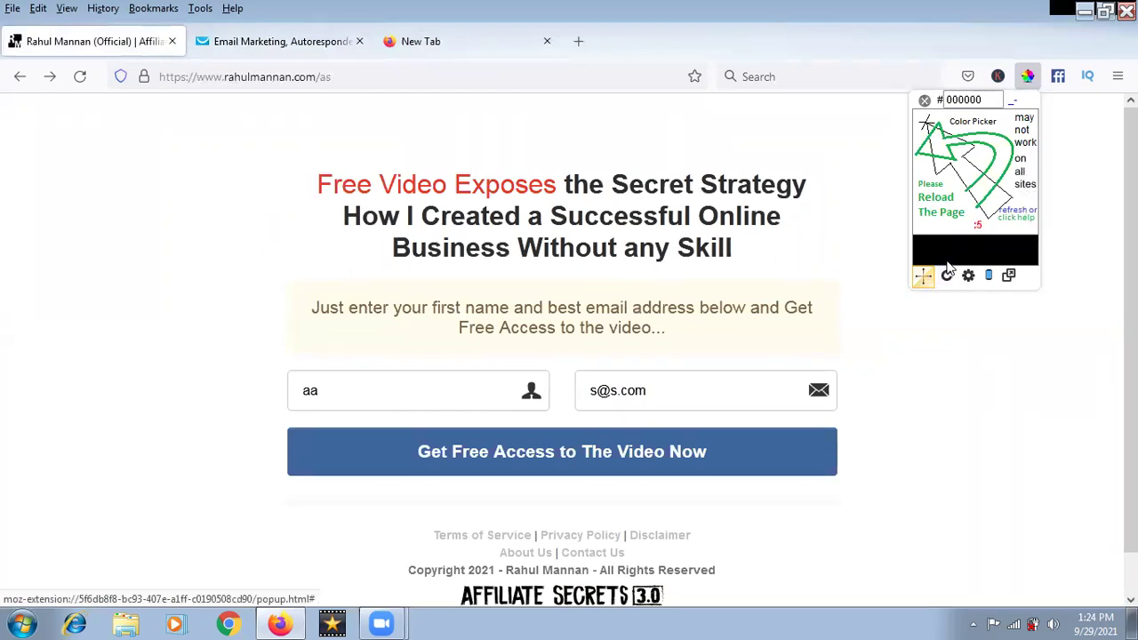
left_click(962, 314)
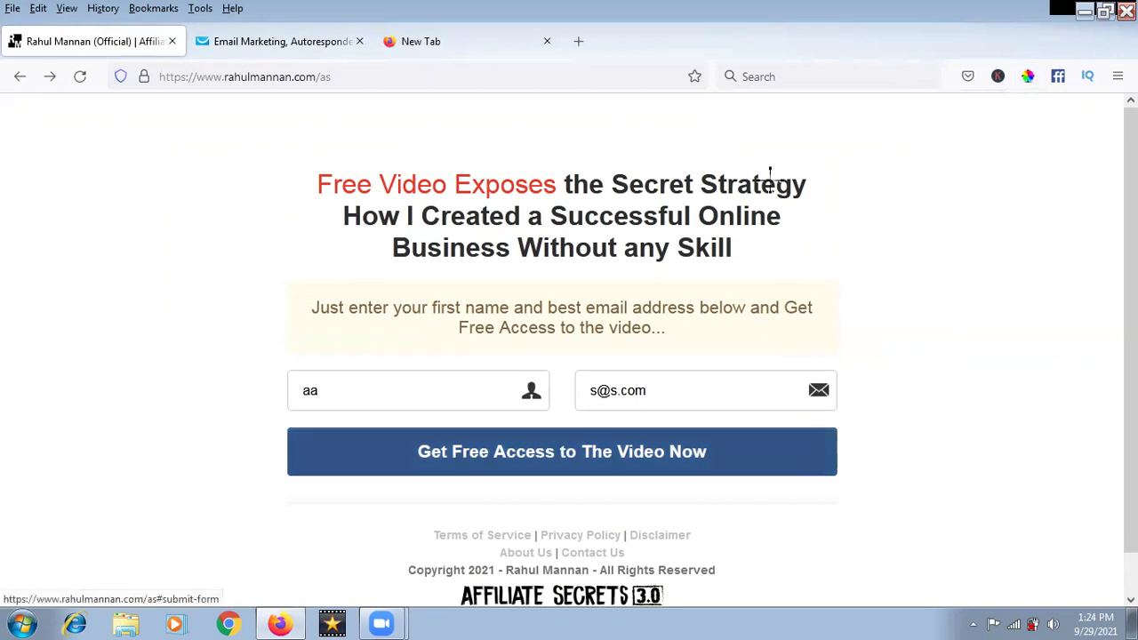
Step: Return to the GetResponse editor and open the solid colour settings of the "Get Free Access To The video" button
left_click(283, 42)
scroll(693, 409, "down", 2)
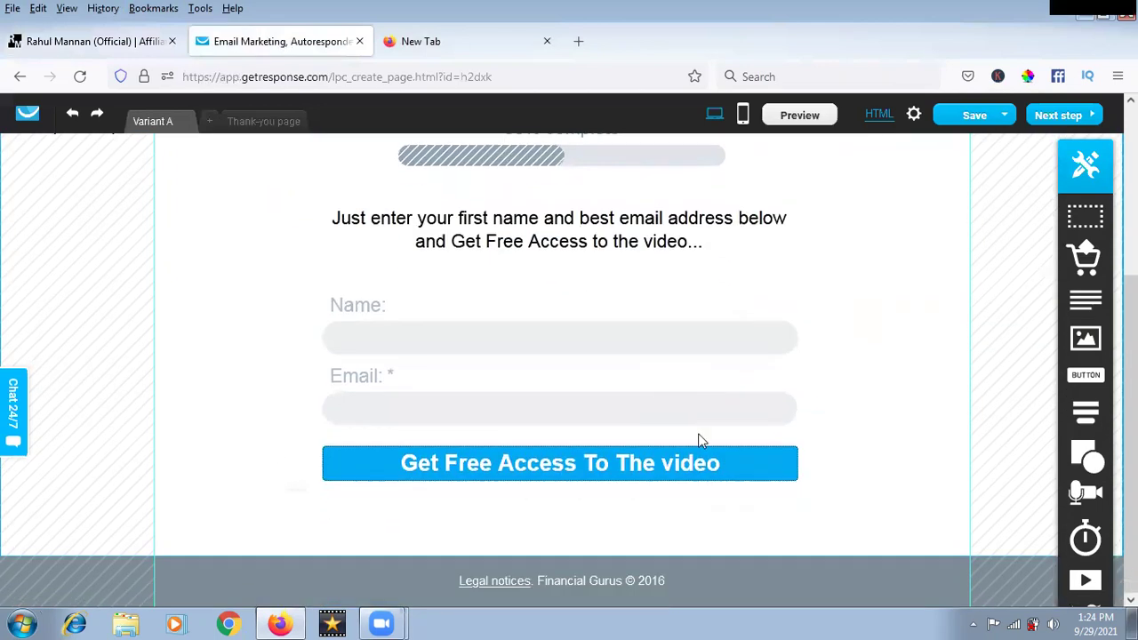
left_click(762, 475)
double_click(762, 475)
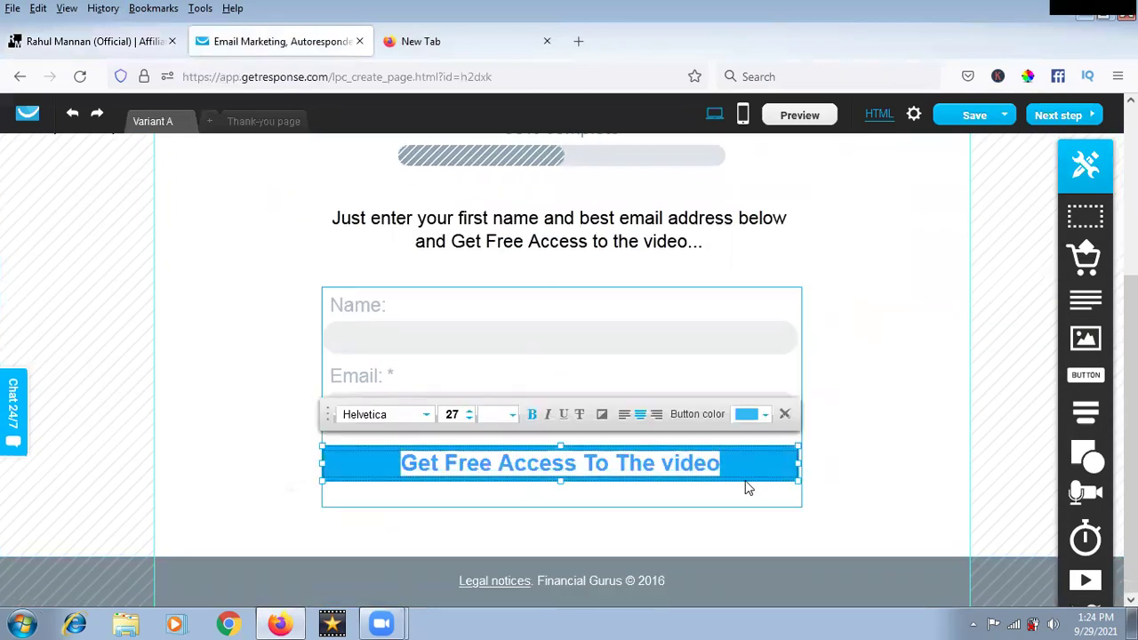
left_click(745, 415)
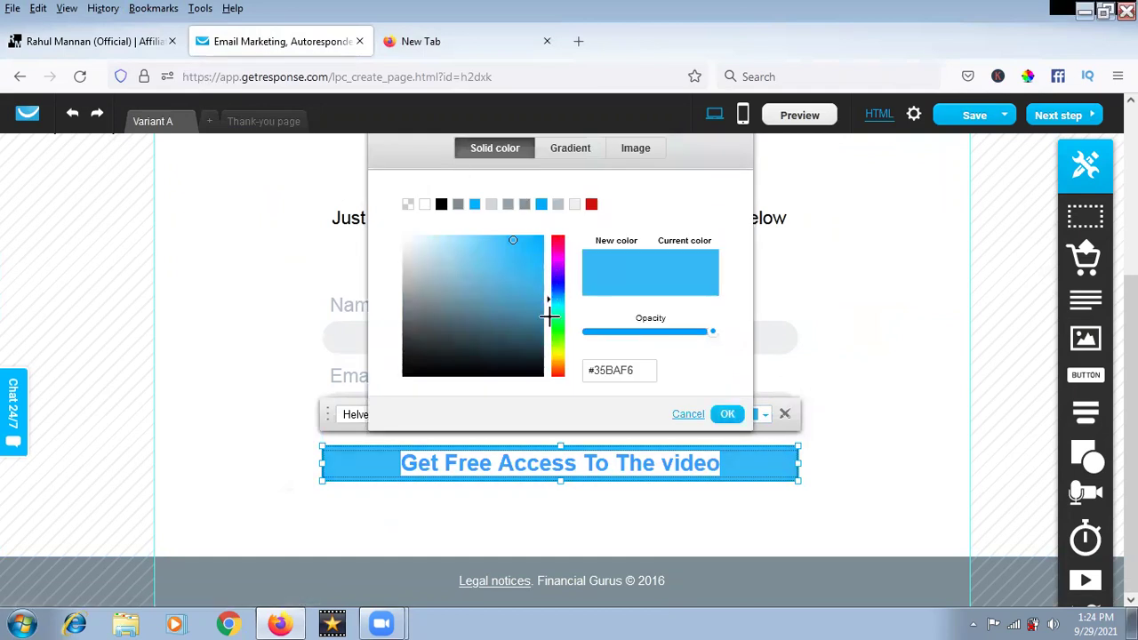
left_click(942, 218)
Step: Search Google for "color picker eyedropper mozilla" in the blank browser tab
left_click(460, 41)
left_click(360, 249)
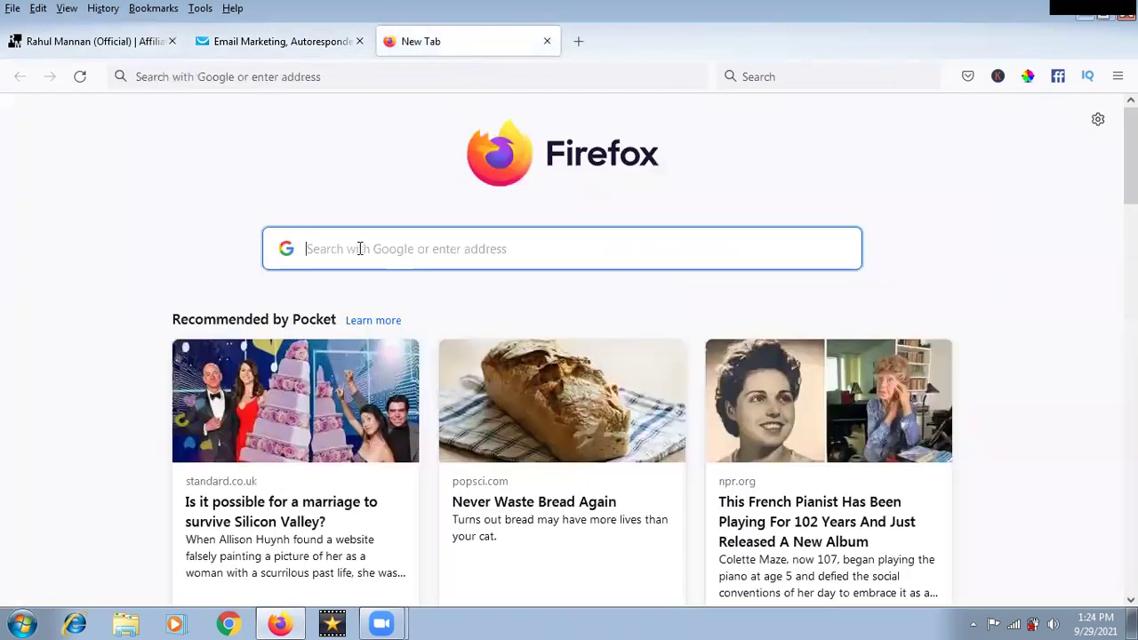
type("clo")
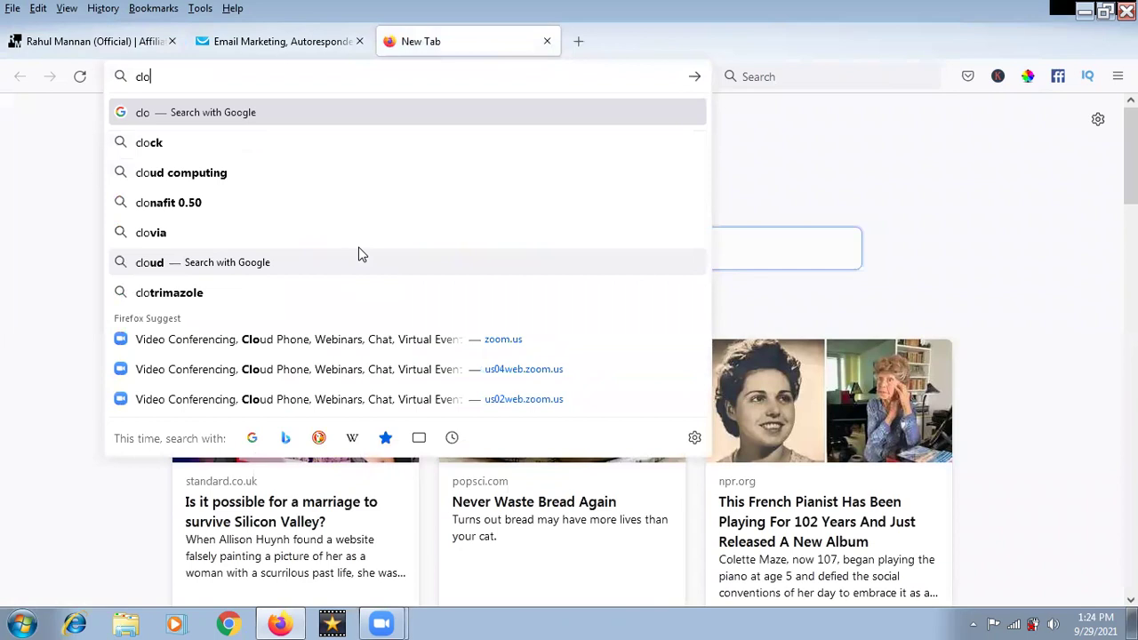
key("BackSpace")
key("BackSpace")
type("olo")
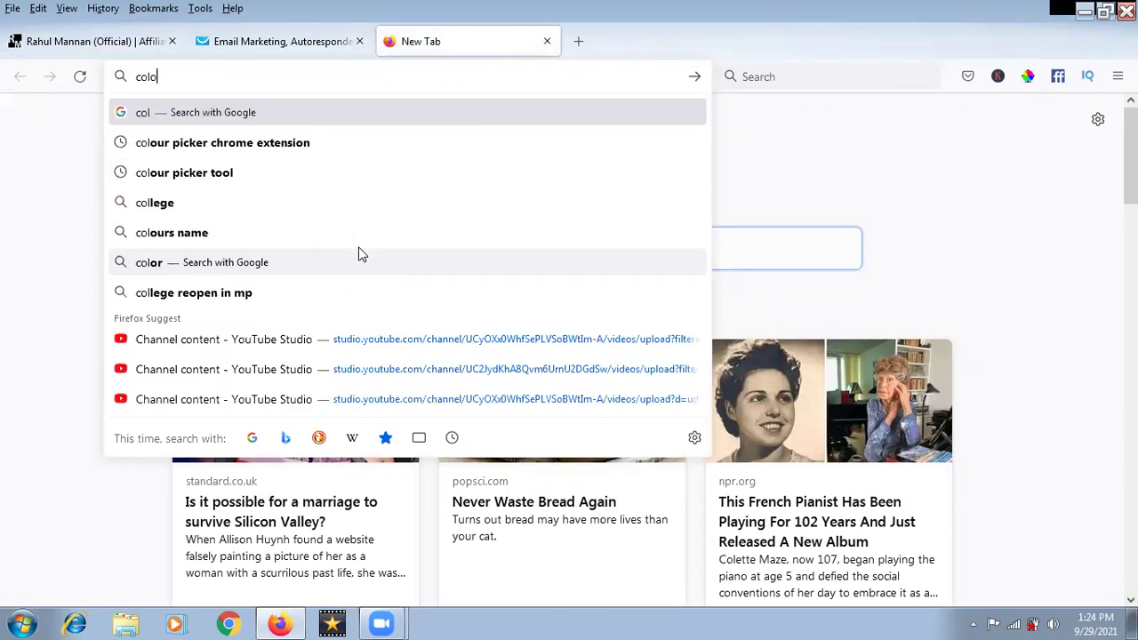
type("rpick")
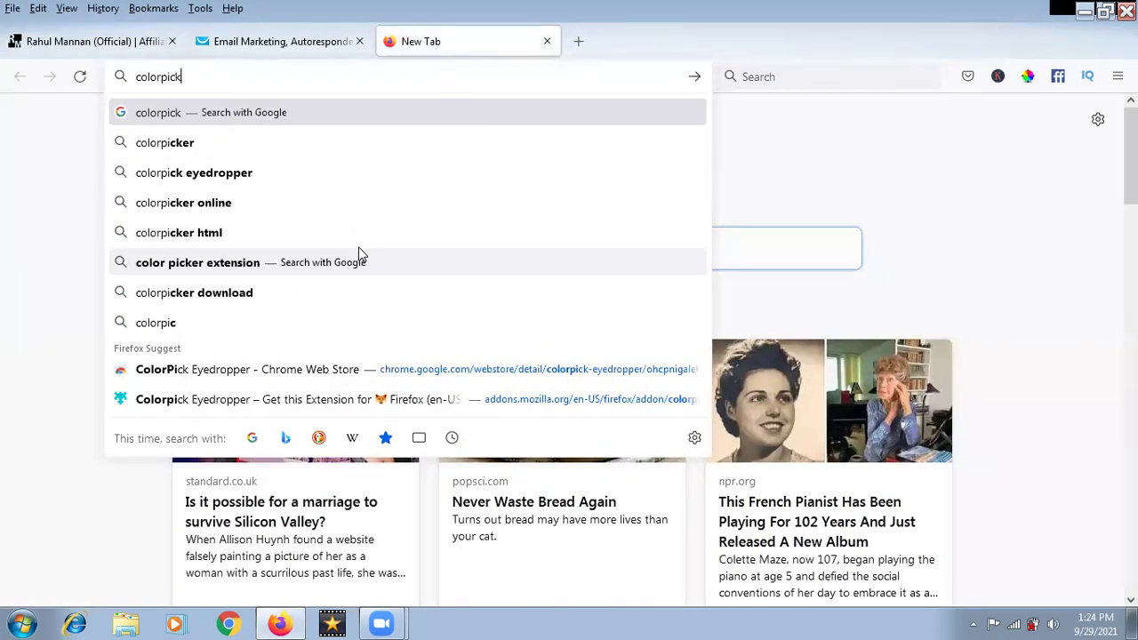
type("er for")
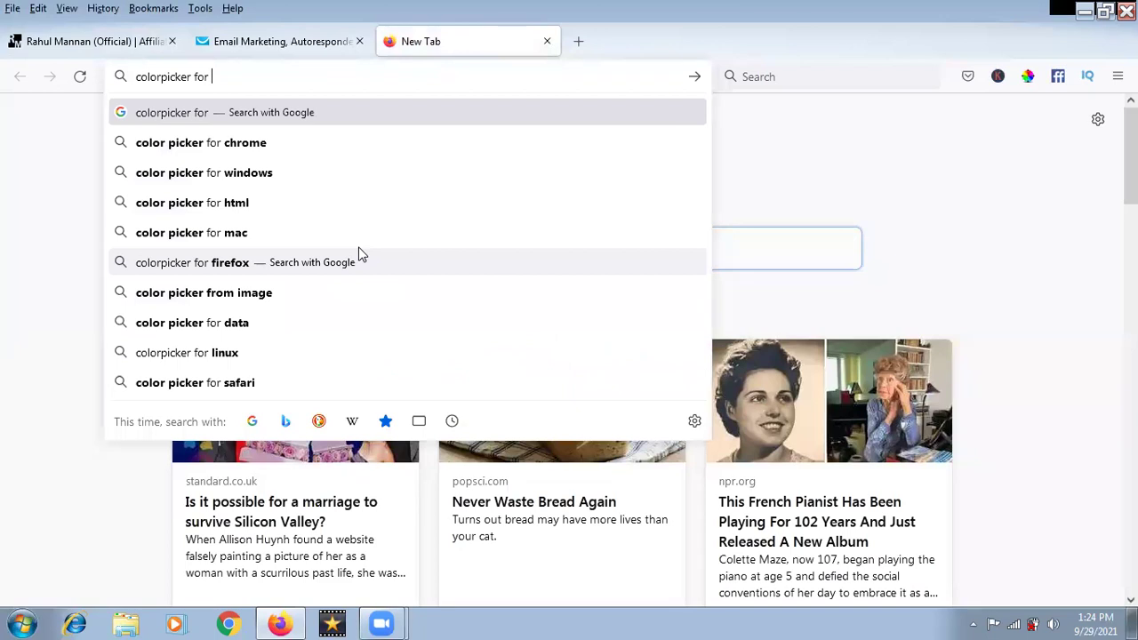
left_click(161, 76)
left_click(248, 76)
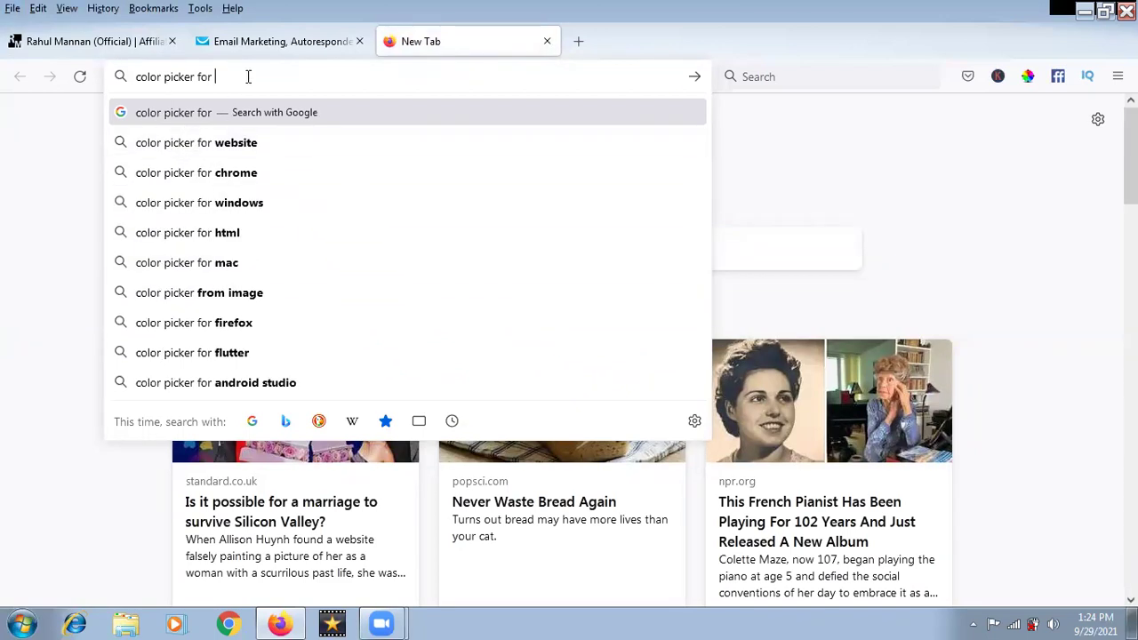
type("mozilla")
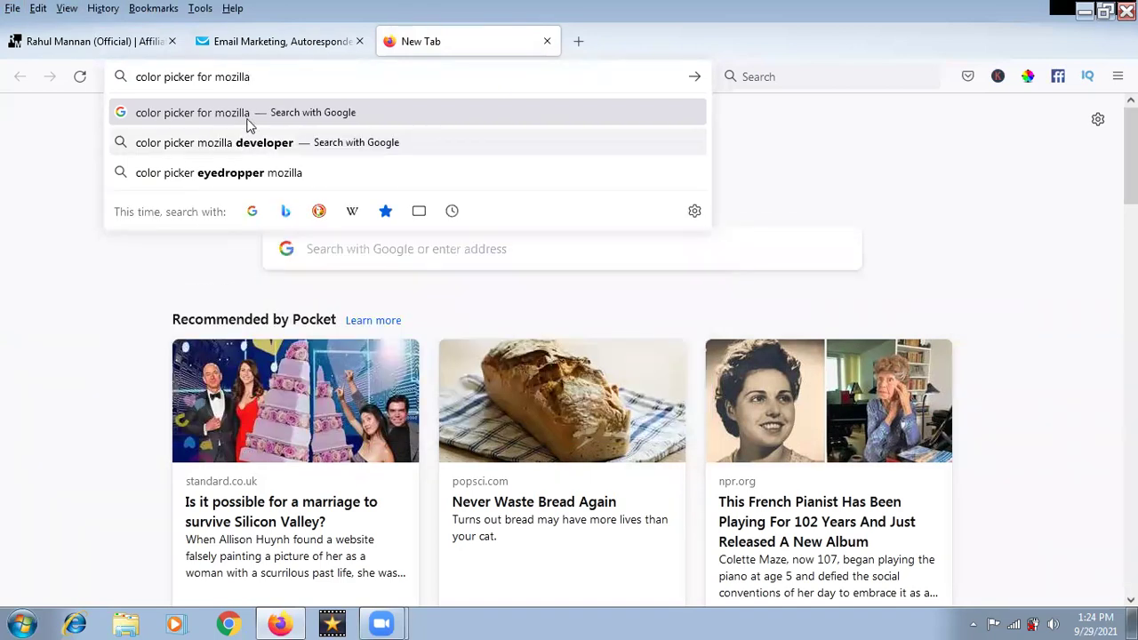
left_click(263, 173)
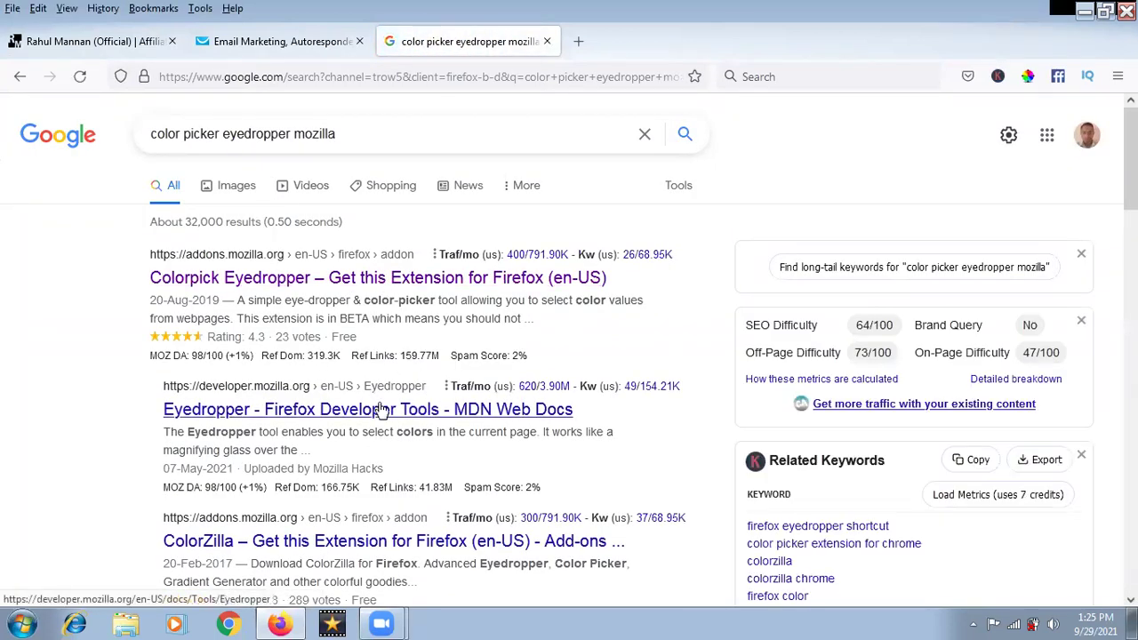
Step: Install the ColorZilla extension from the search results with permission to run in private windows, and open its Color Picker
left_click(411, 544)
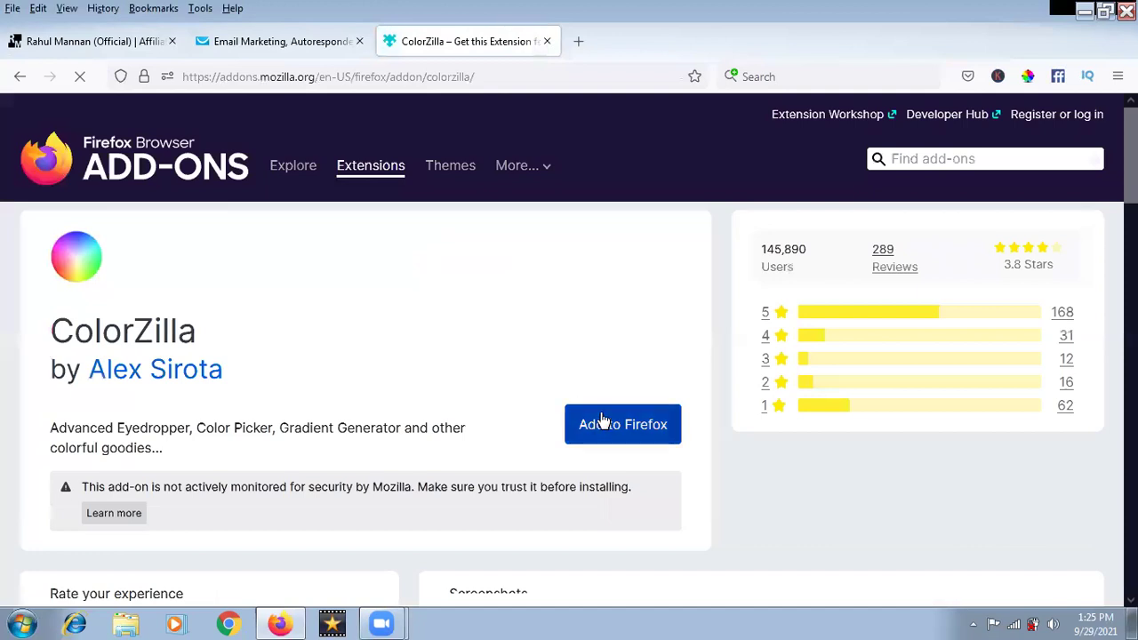
left_click(598, 424)
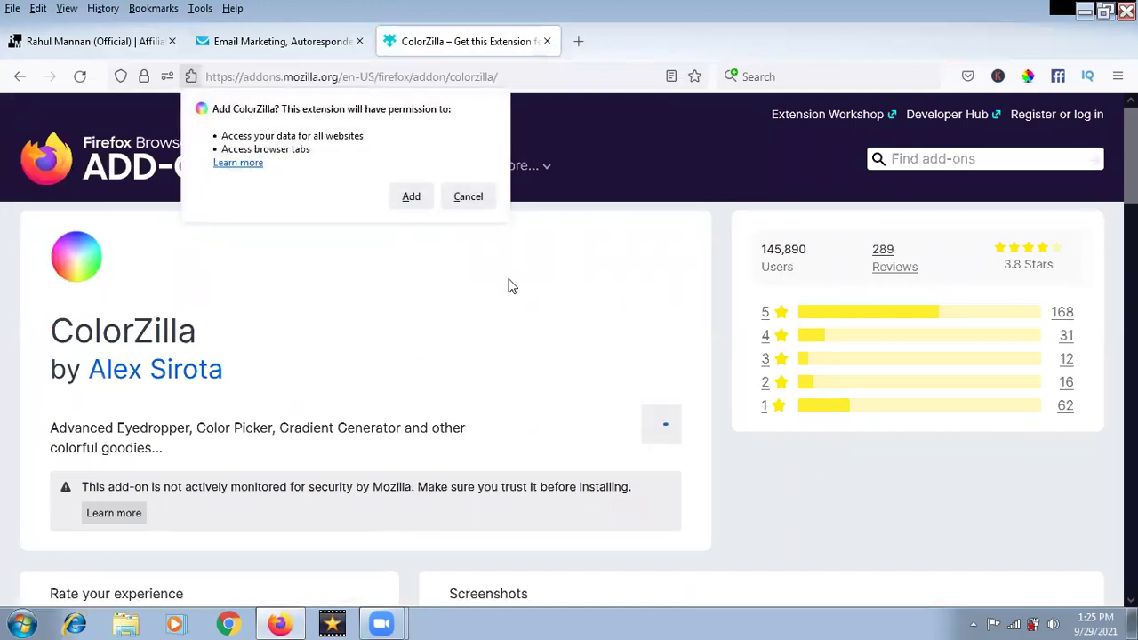
left_click(409, 201)
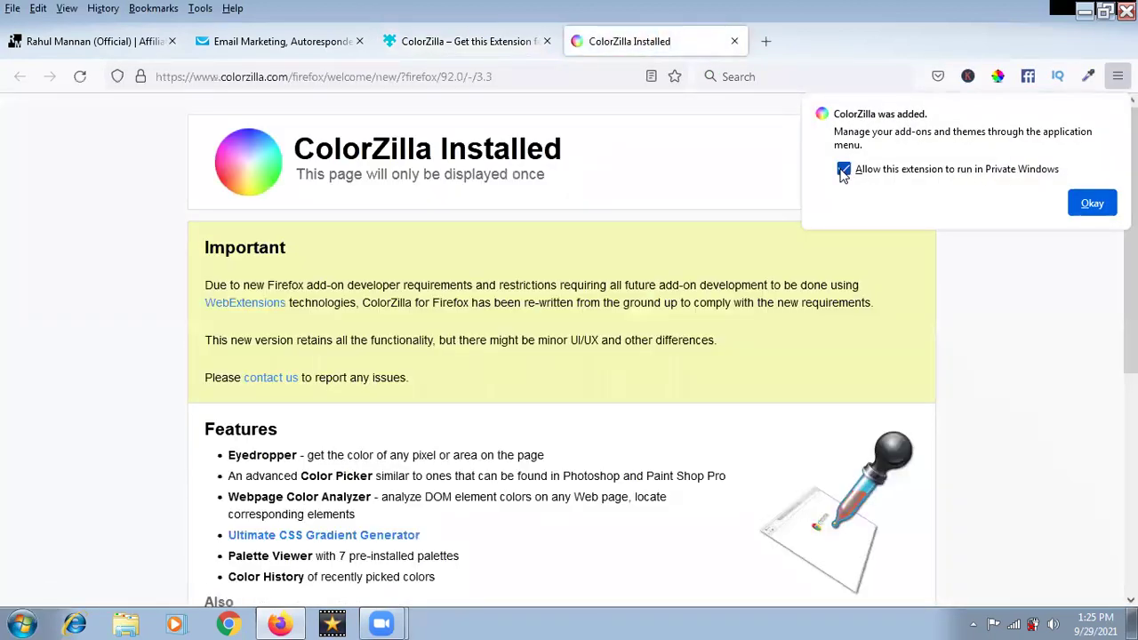
left_click(1092, 205)
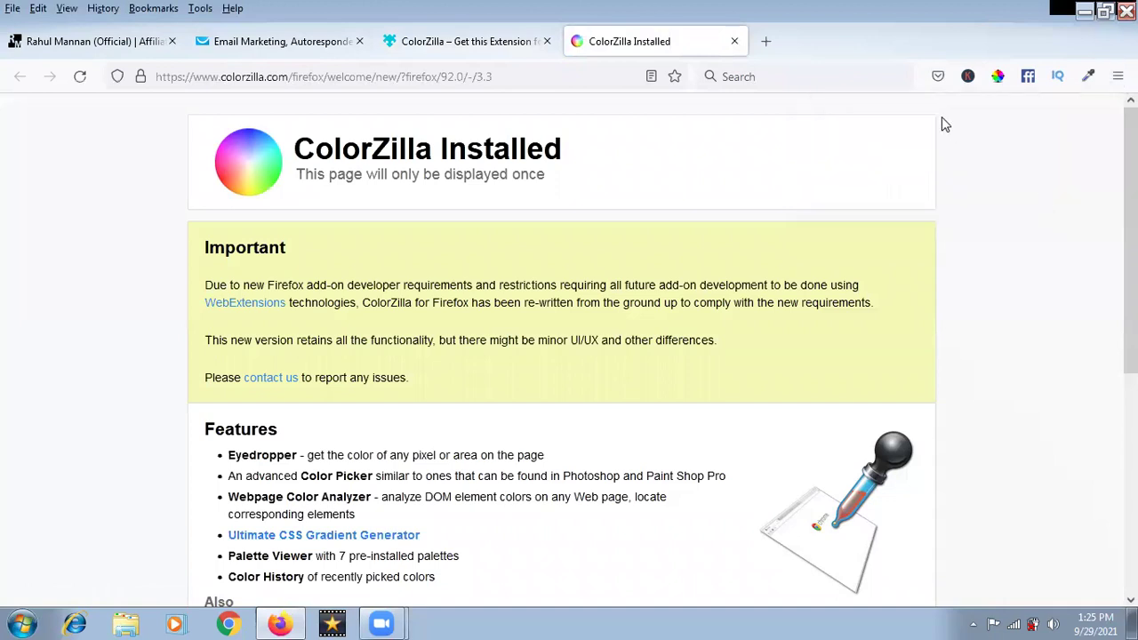
left_click(1088, 76)
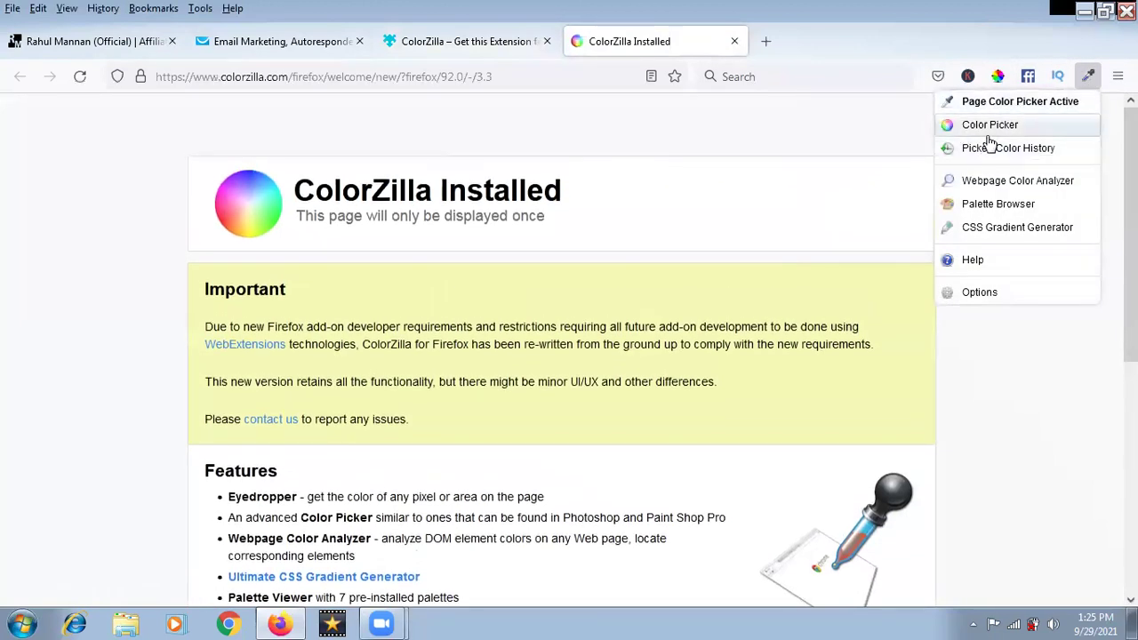
left_click(986, 133)
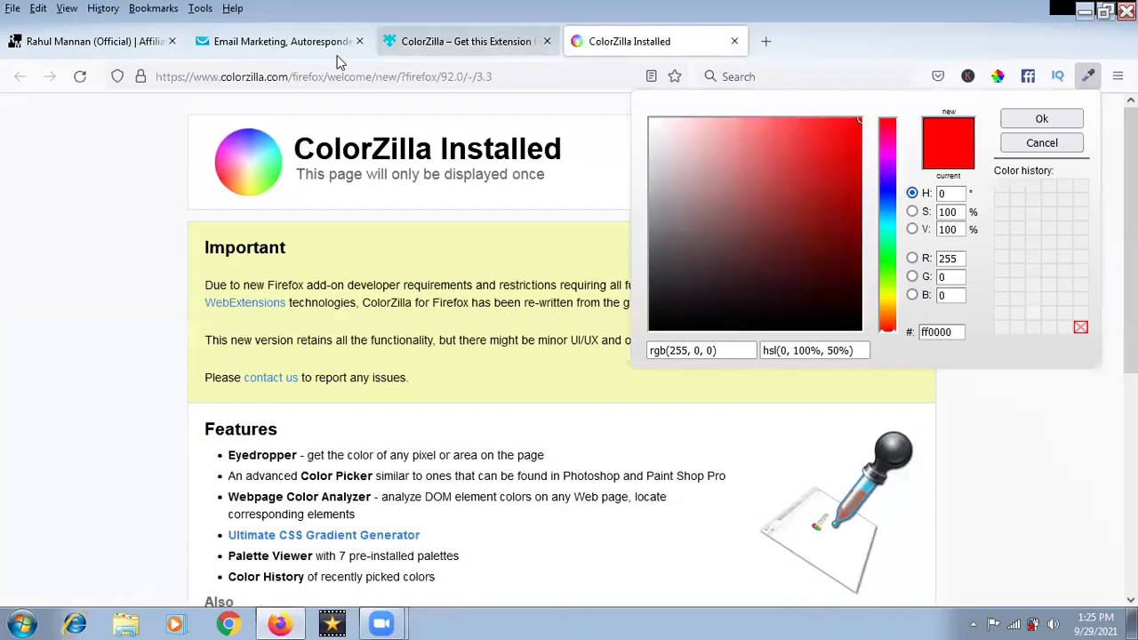
Step: Return to the example opt-in page and sample the blue of its "Get Free Access to The Video Now" button with ColorZilla's page colour picker
left_click(129, 51)
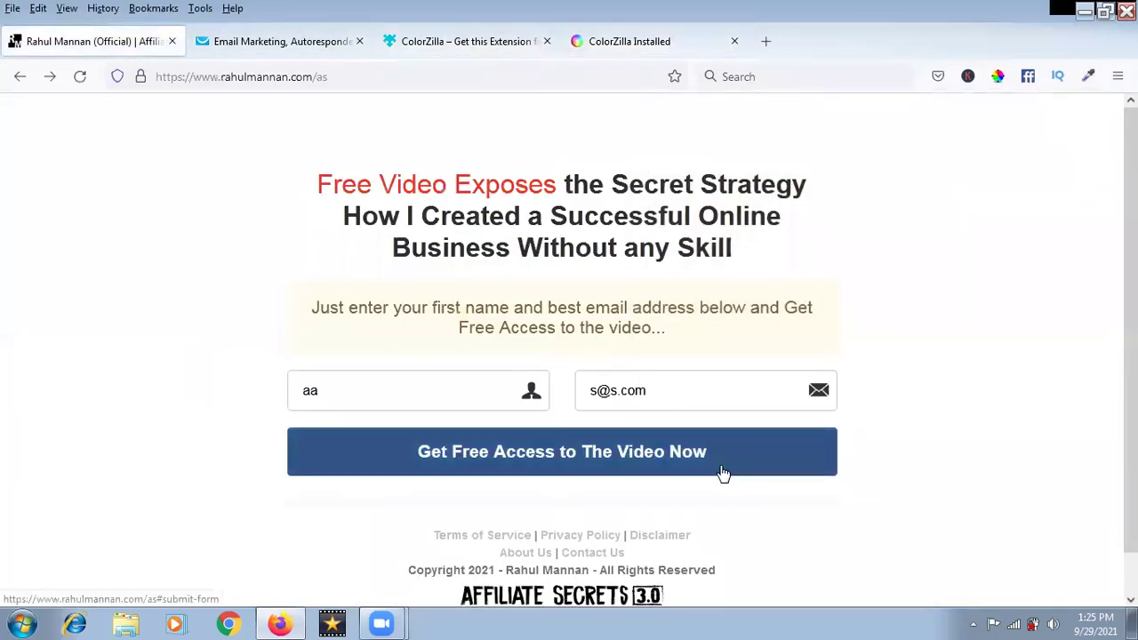
left_click(781, 455)
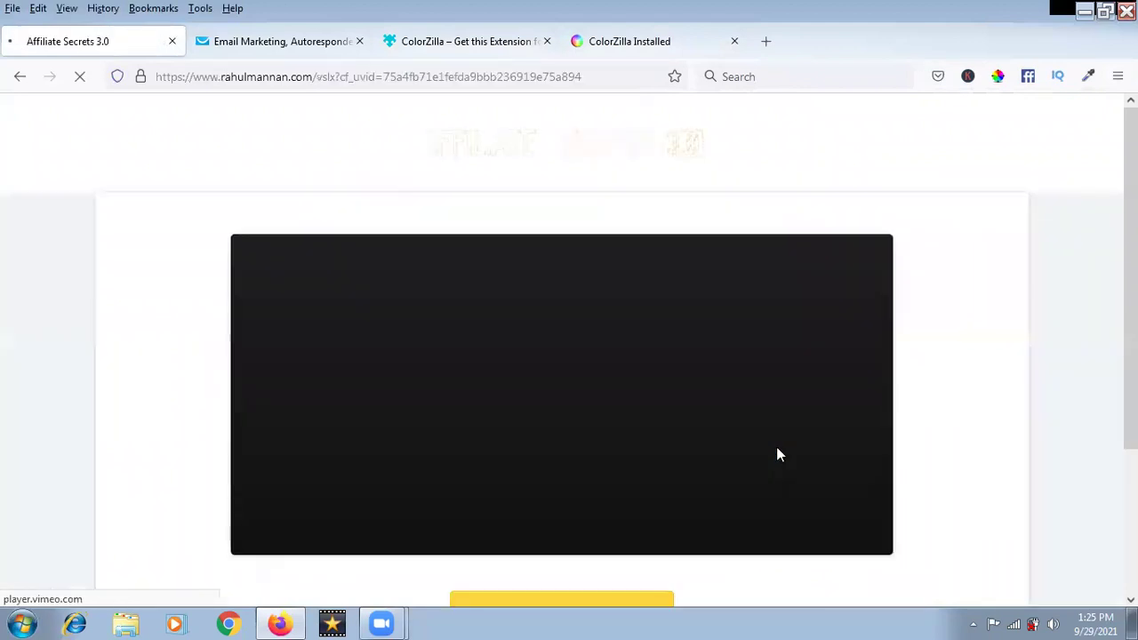
left_click(19, 77)
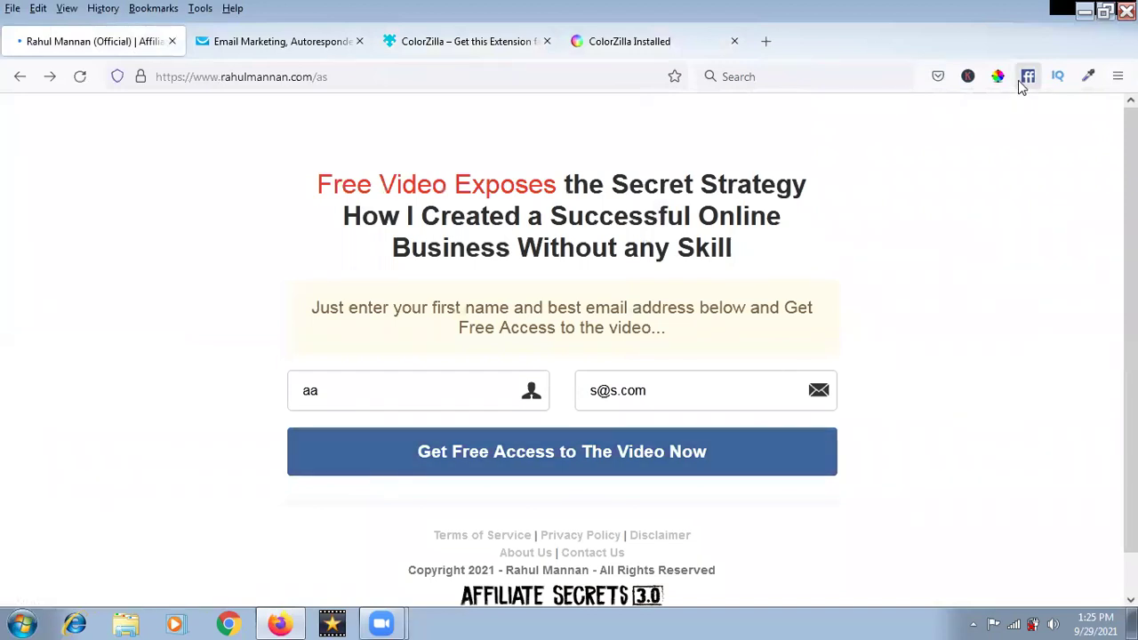
left_click(1088, 76)
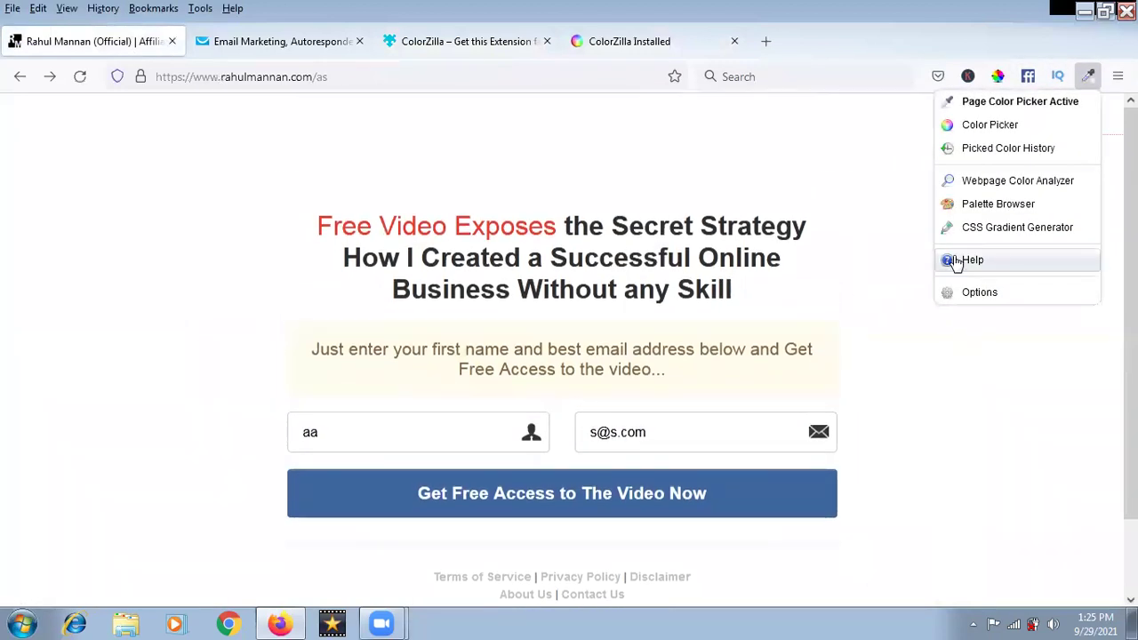
left_click(975, 103)
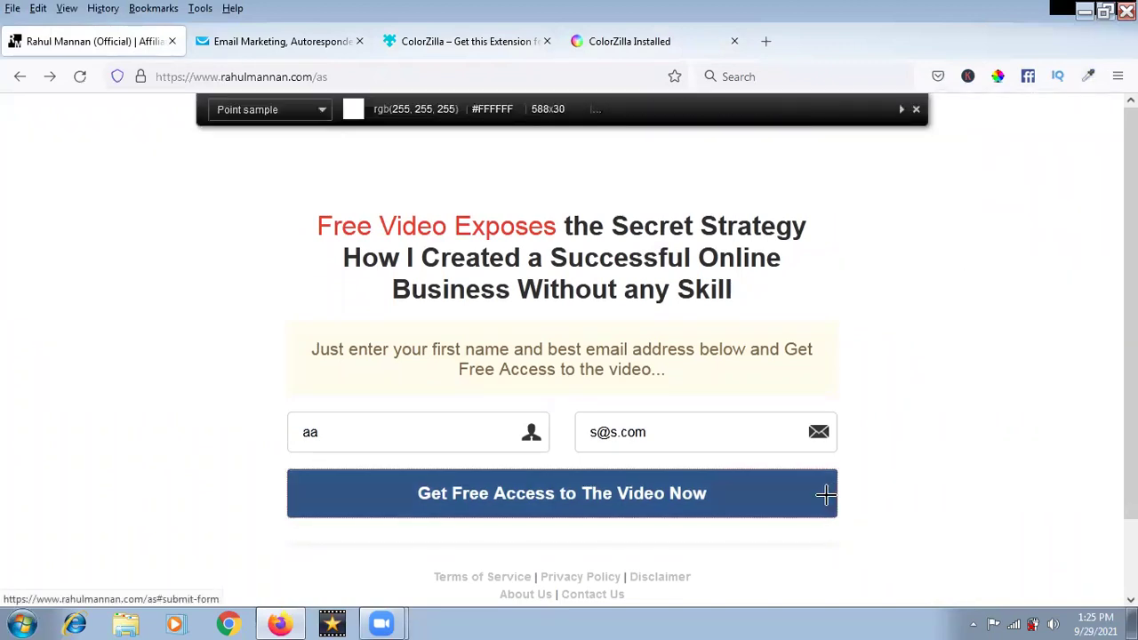
left_click(823, 494)
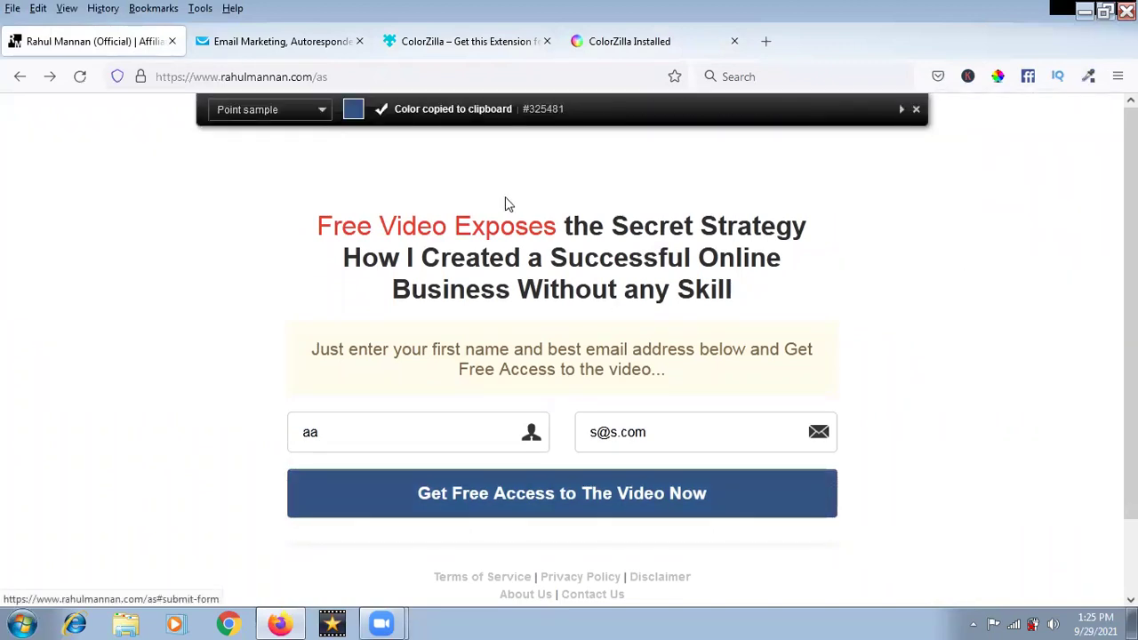
scroll(485, 169, "down", 1)
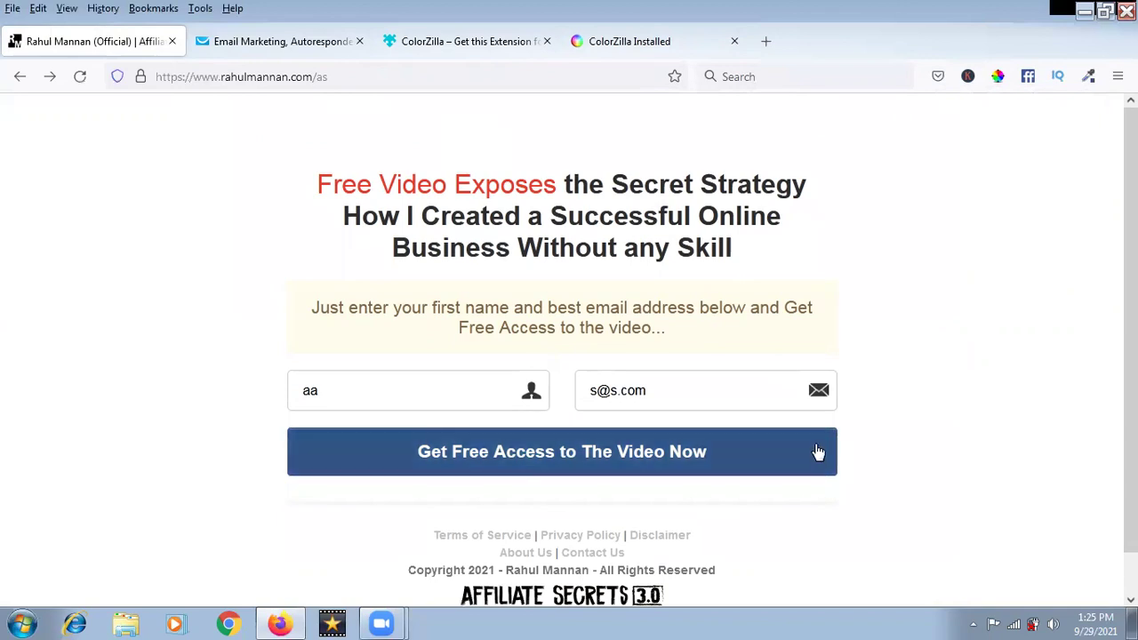
Step: Display the sampled button colour in ColorZilla's Color Picker and copy its hex code 325481
left_click(1087, 77)
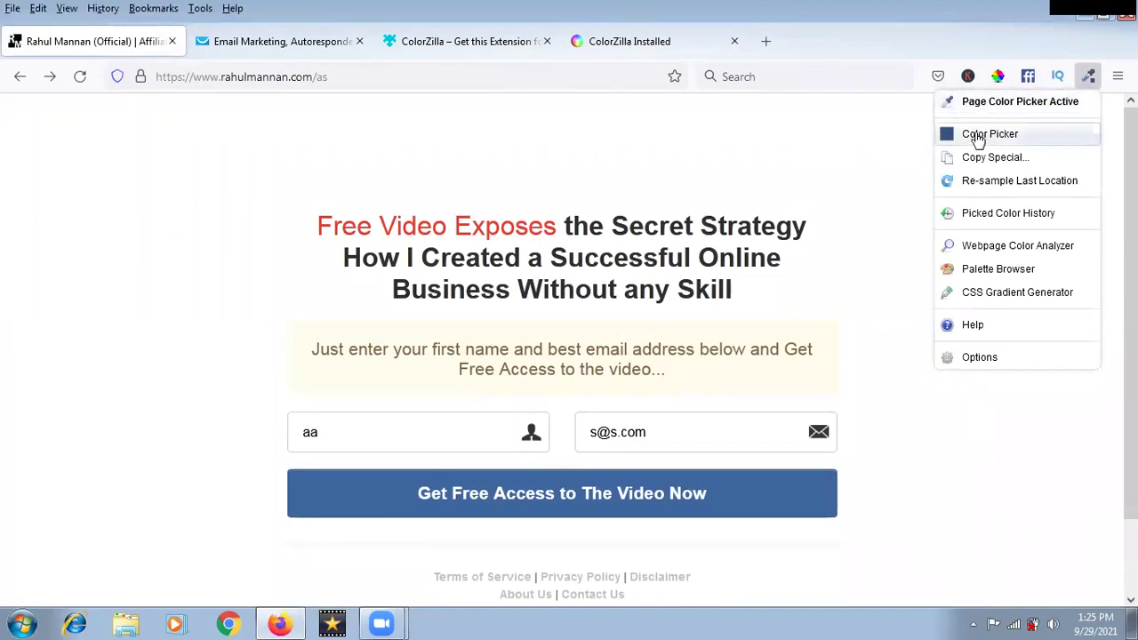
left_click(978, 135)
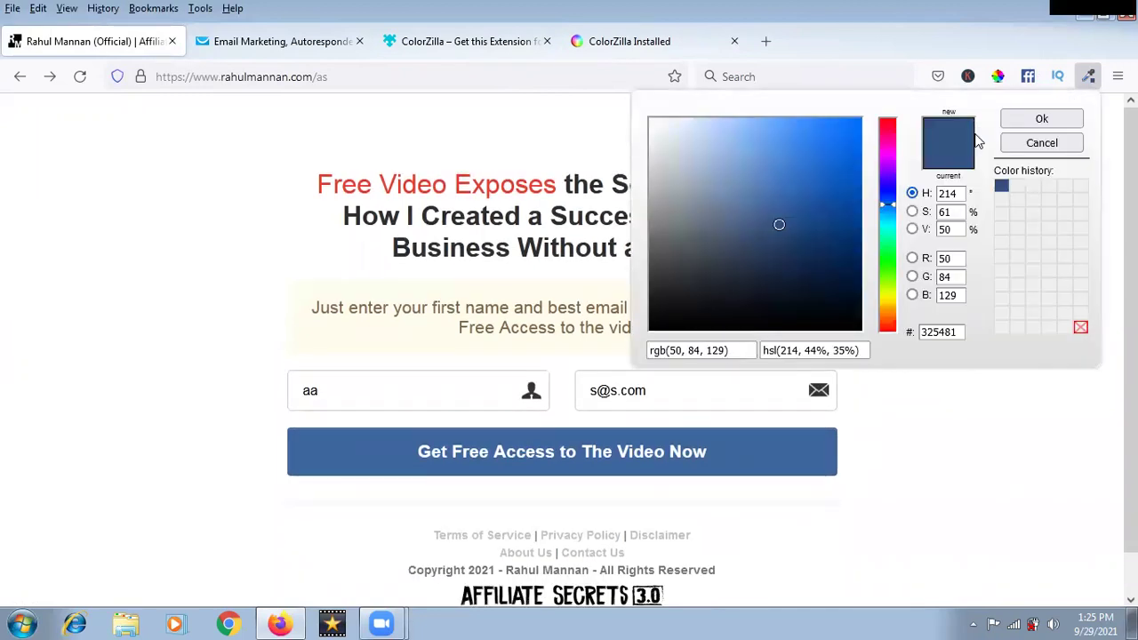
right_click(944, 331)
left_click(990, 404)
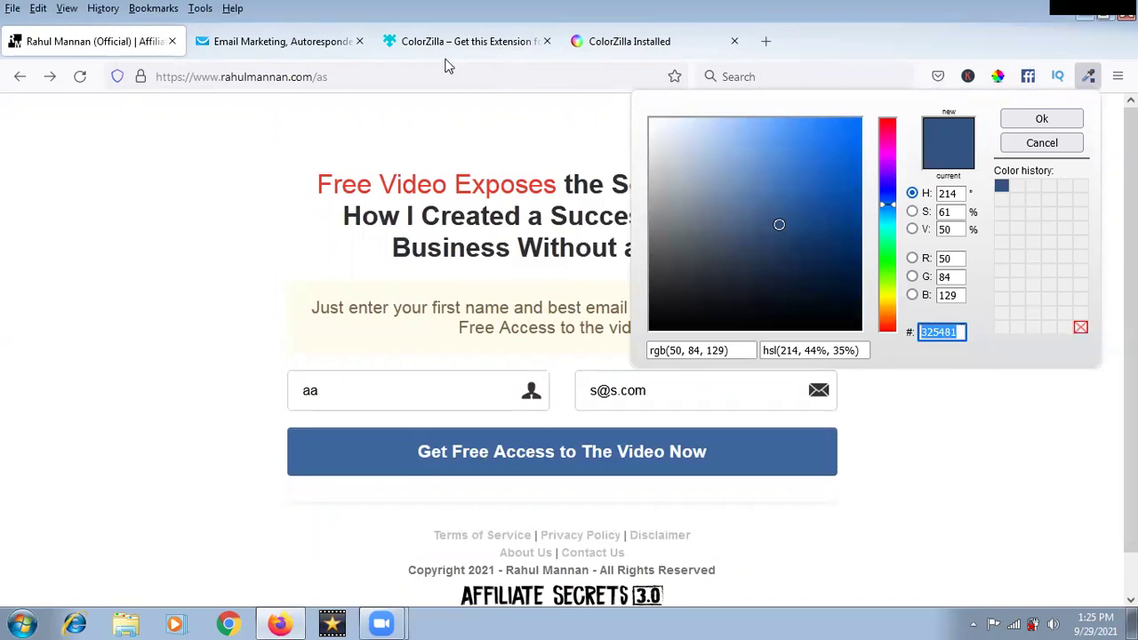
Step: In the GetResponse editor, set the "Get Free Access To The video" button's solid colour to #325481
left_click(338, 53)
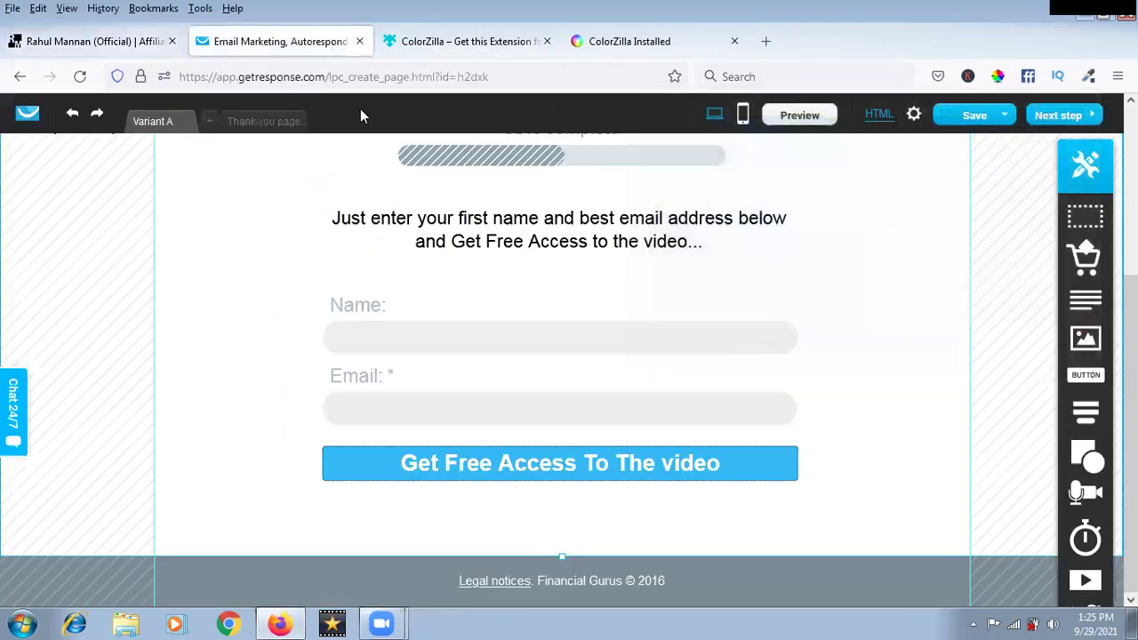
double_click(751, 471)
left_click(751, 415)
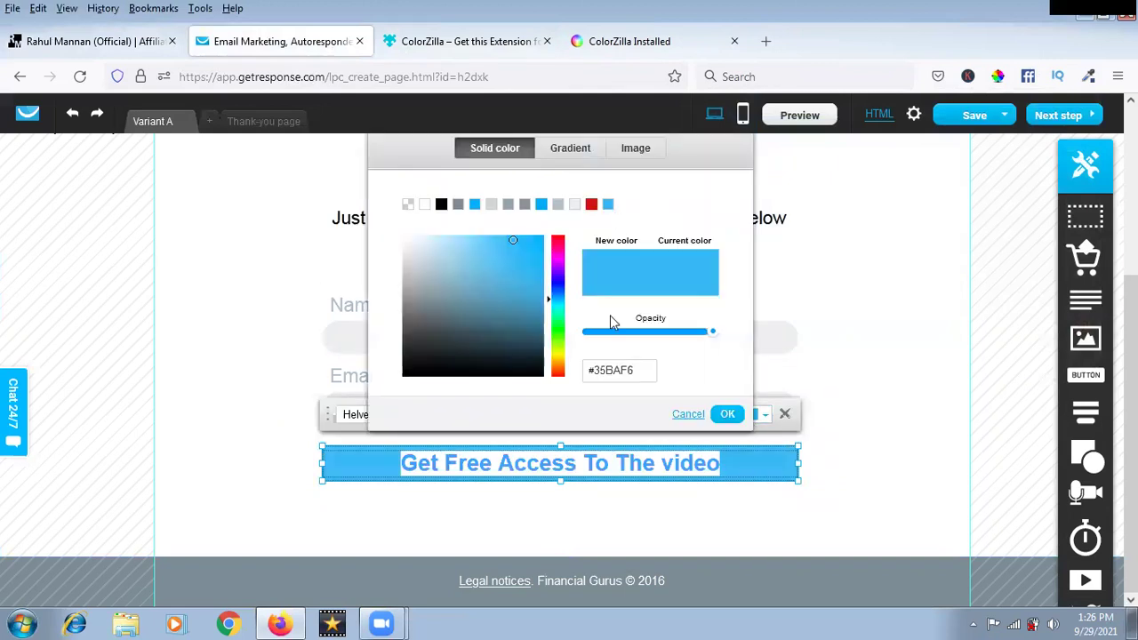
key("ctrl+v")
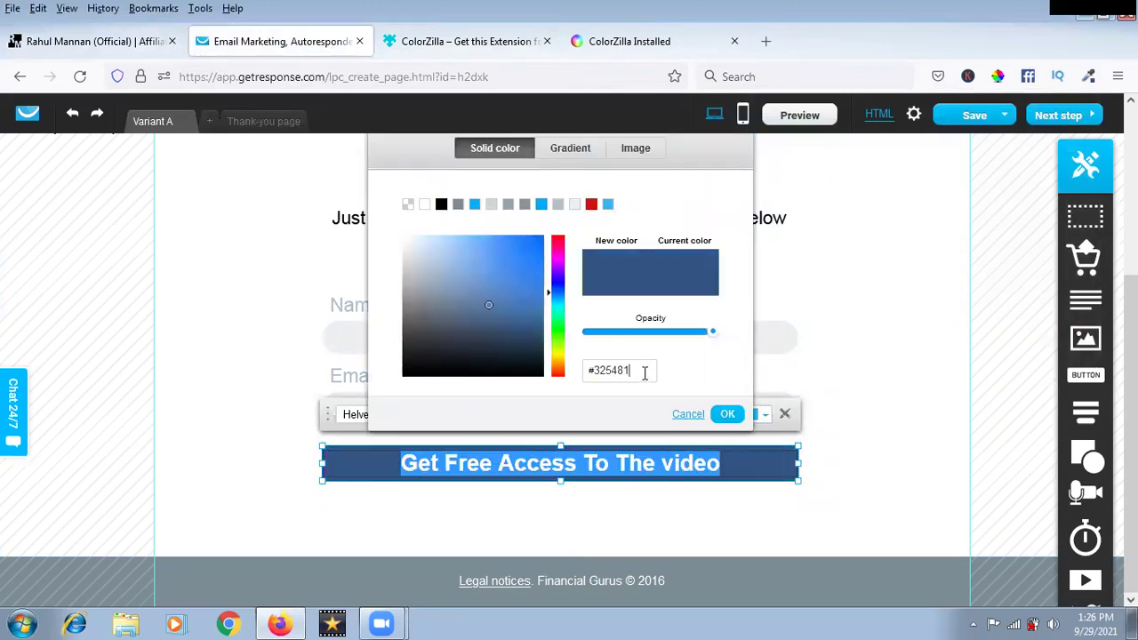
left_click(727, 414)
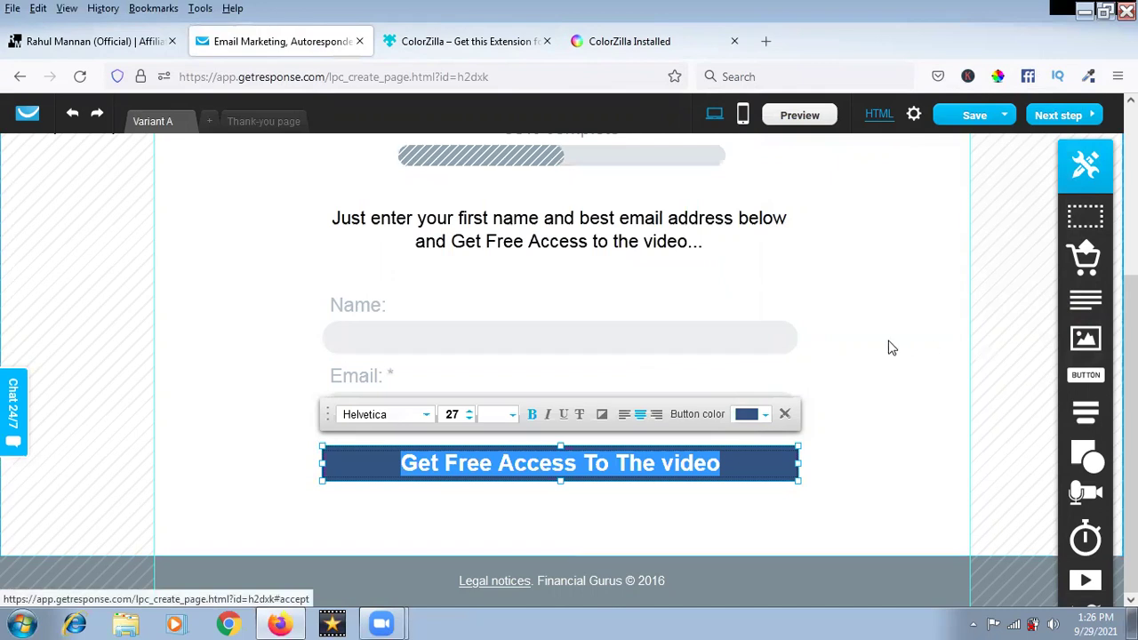
left_click(668, 426)
Step: On the example opt-in page, sample the red of the headline words "Free Video Exposes" with ColorZilla's page colour picker
left_click(83, 44)
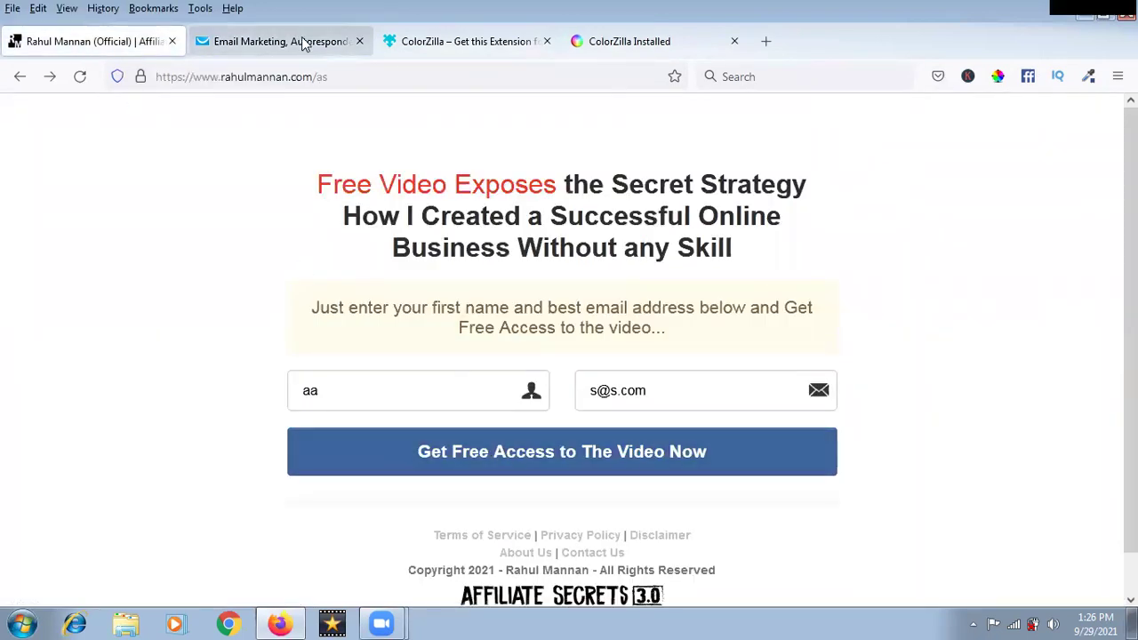
left_click(1086, 78)
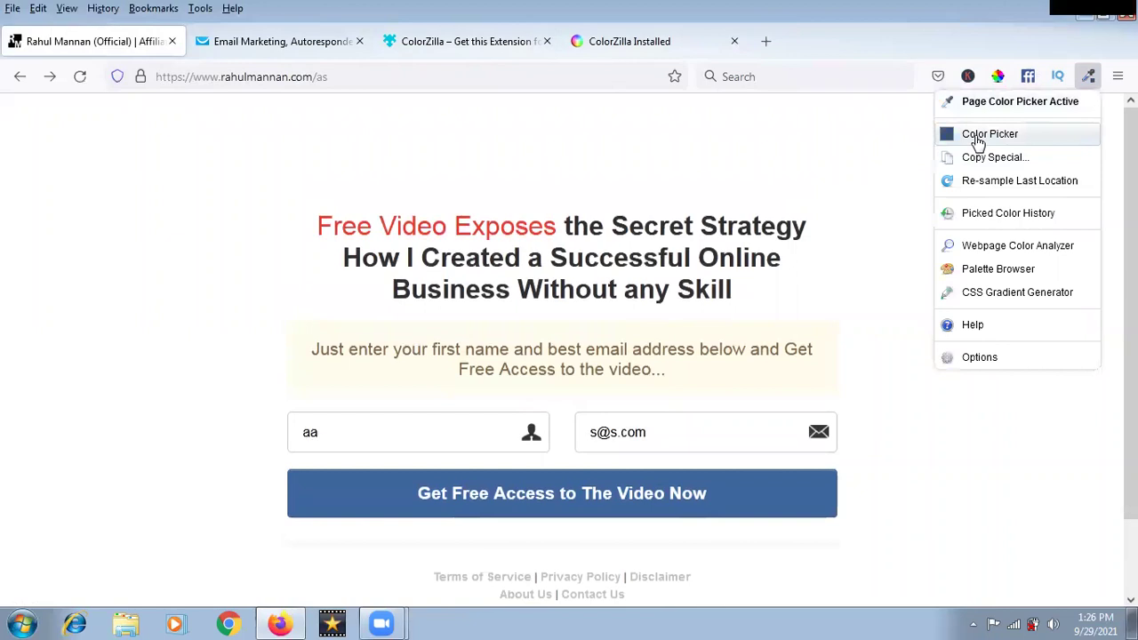
left_click(978, 103)
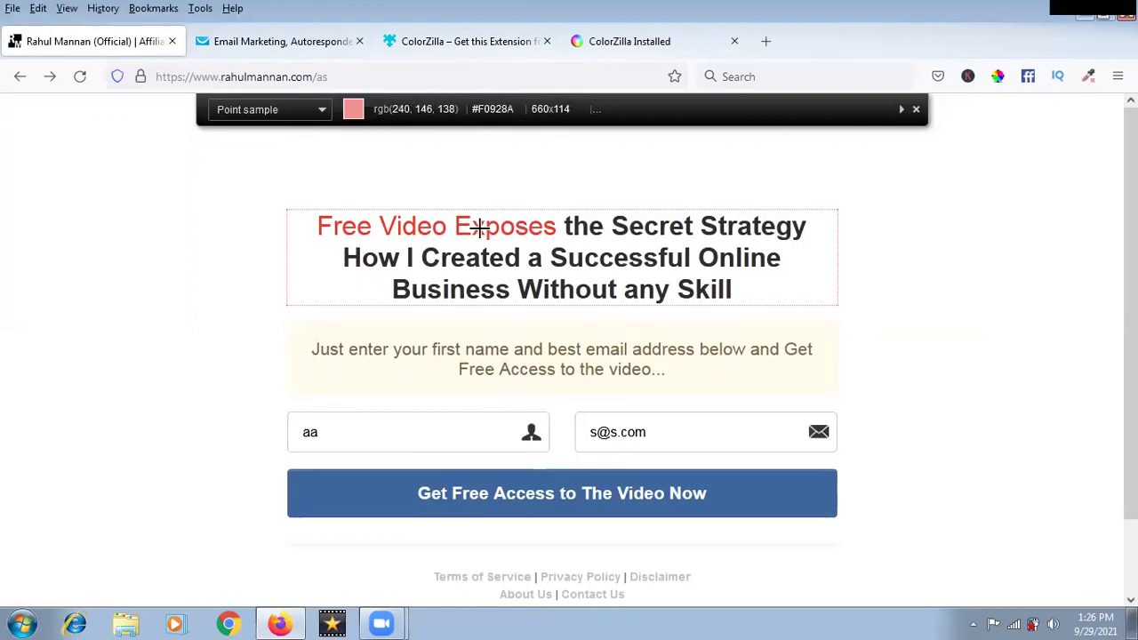
left_click(481, 228)
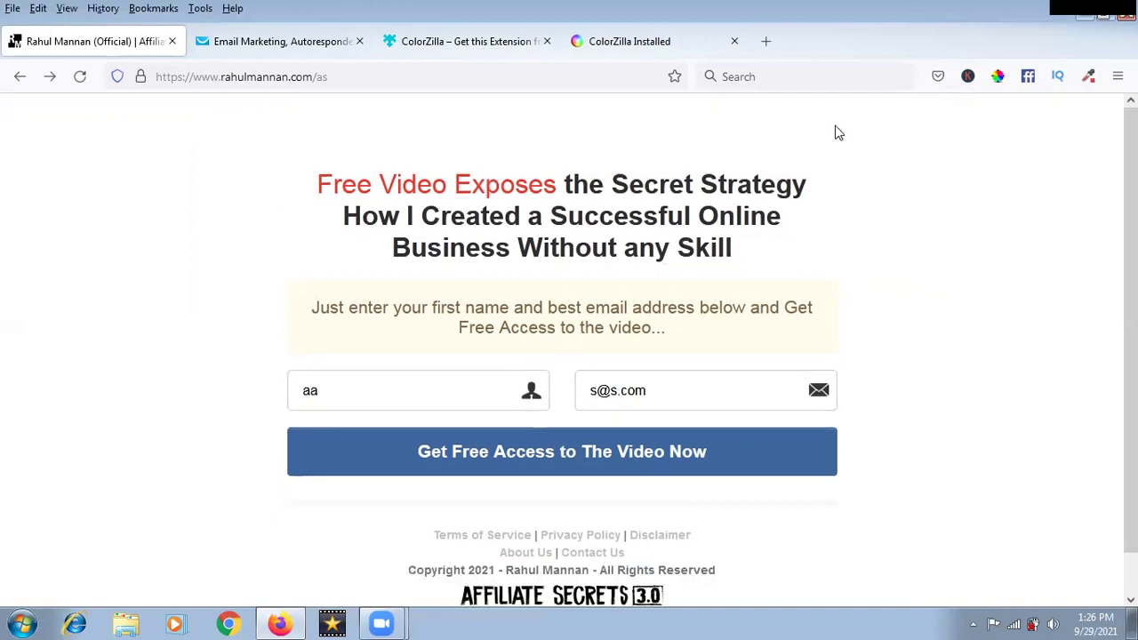
left_click(1088, 77)
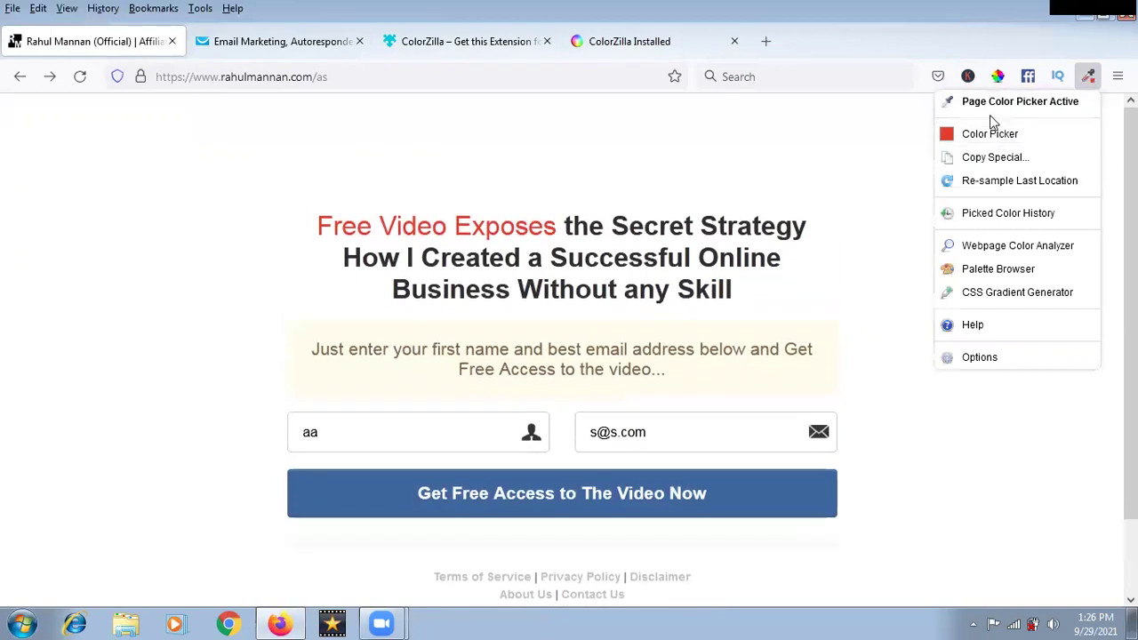
Step: Open the ColorZilla color picker and copy the sampled red's hex code, e43b2c
left_click(989, 134)
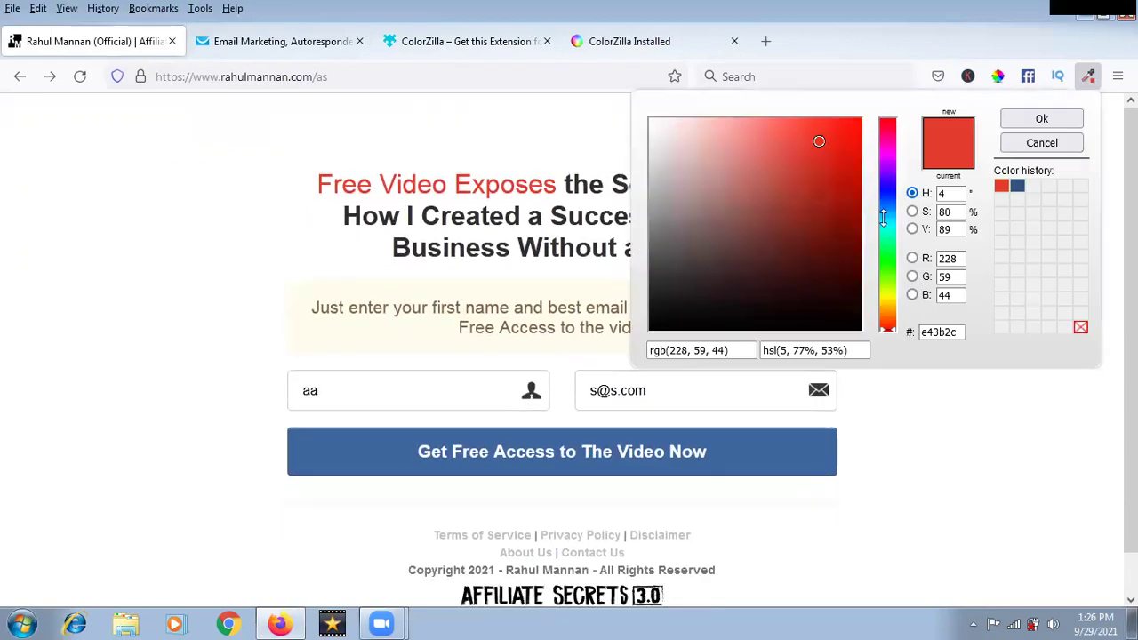
right_click(939, 330)
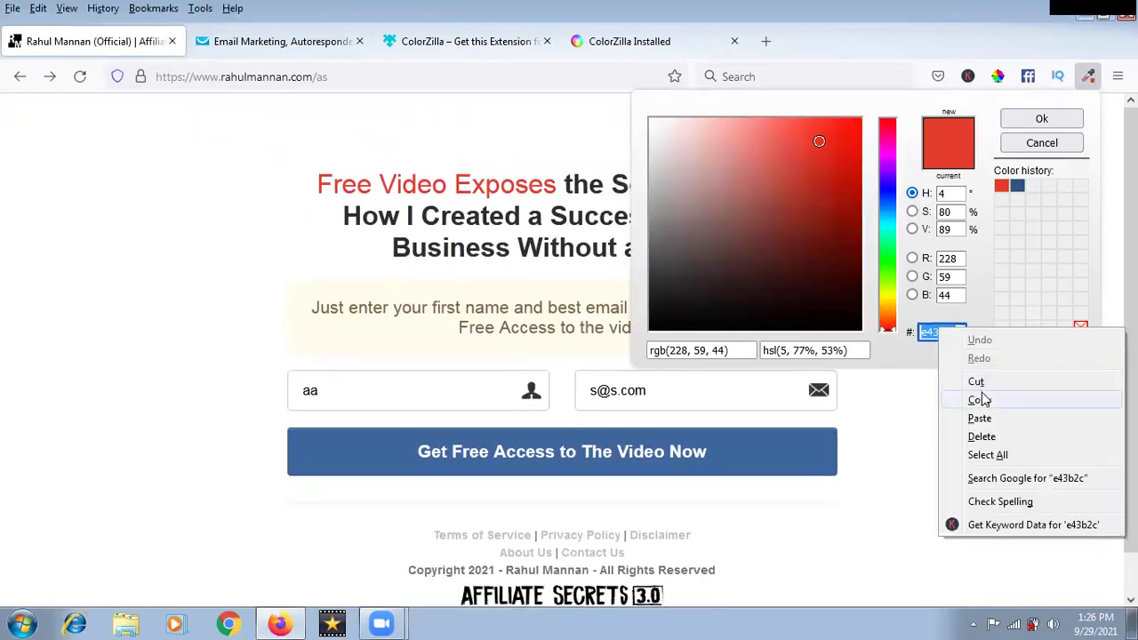
left_click(983, 401)
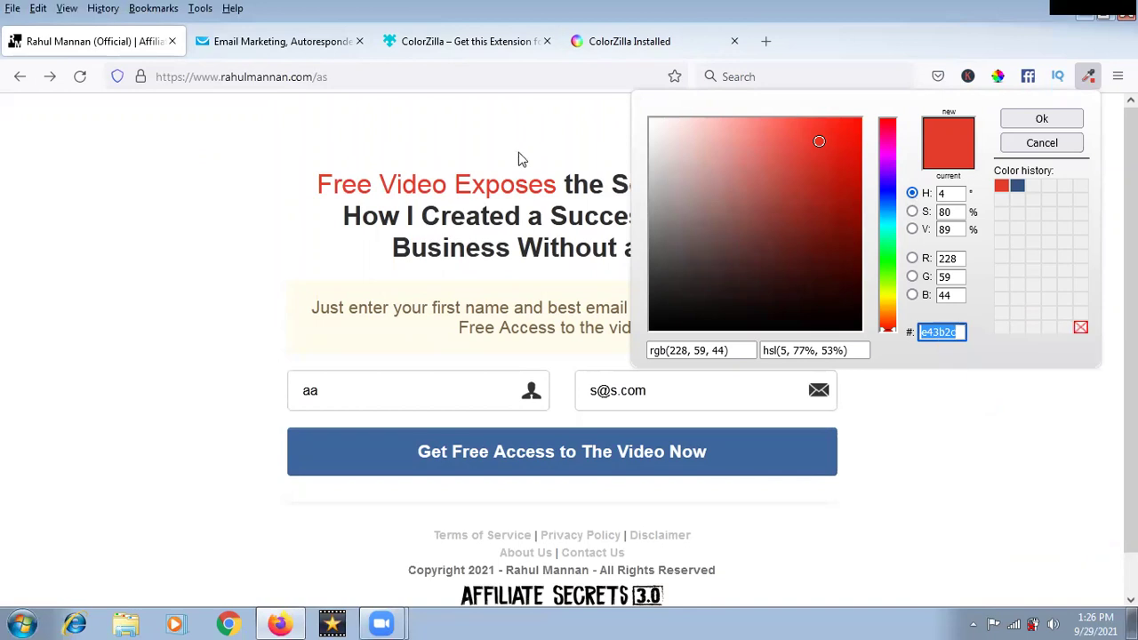
Step: In the GetResponse page editor, set the text color of "Free Video Exposes" in the headline to #e43b2c
left_click(303, 40)
scroll(453, 248, "up", 5)
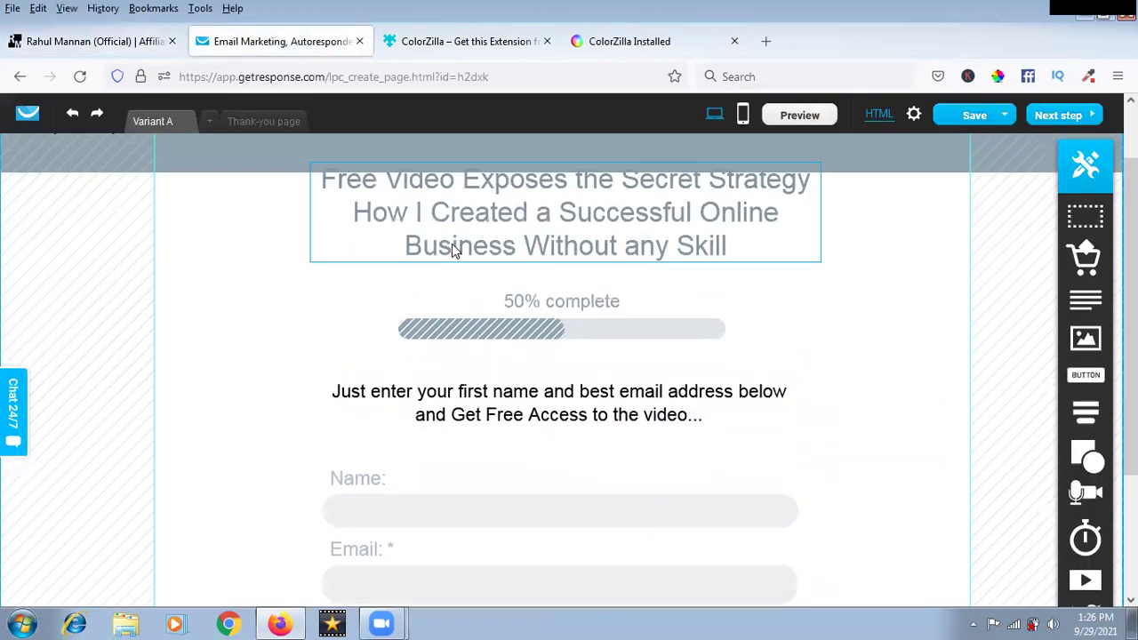
left_click(325, 260)
left_click(324, 264)
left_click(322, 258)
left_click_drag(322, 258, 567, 257)
left_click(506, 207)
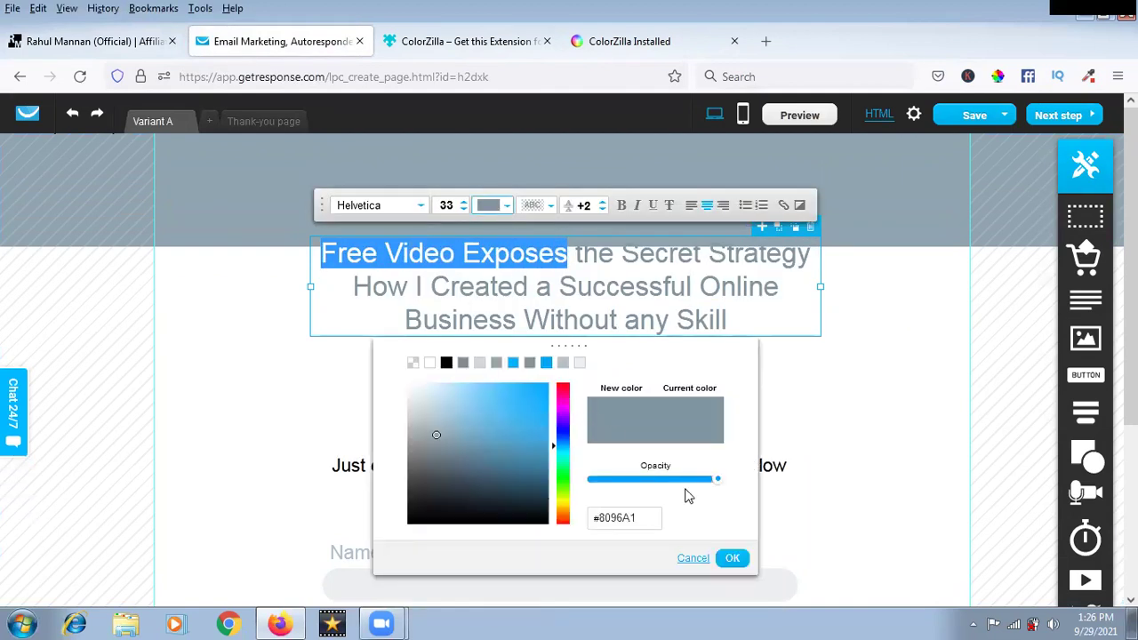
key("ctrl+v")
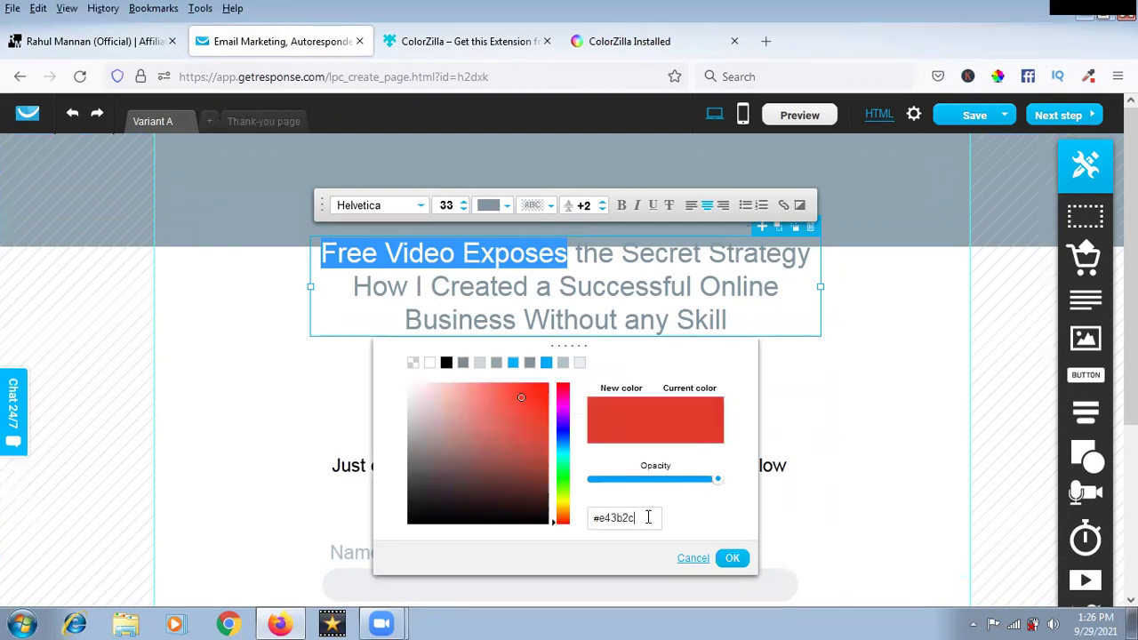
left_click(731, 556)
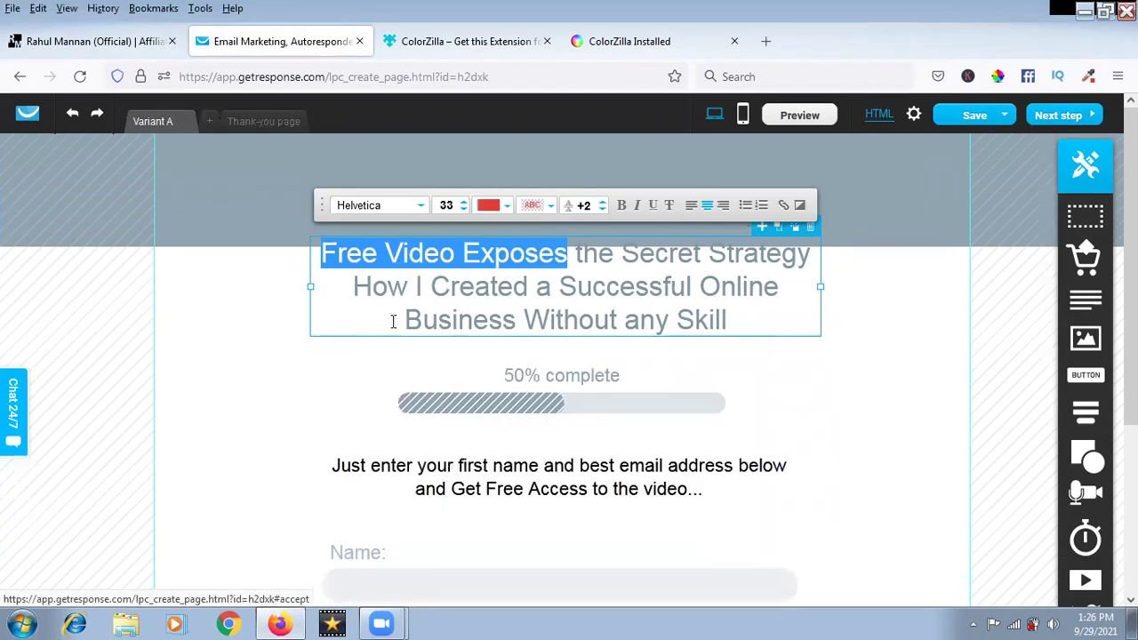
left_click(388, 351)
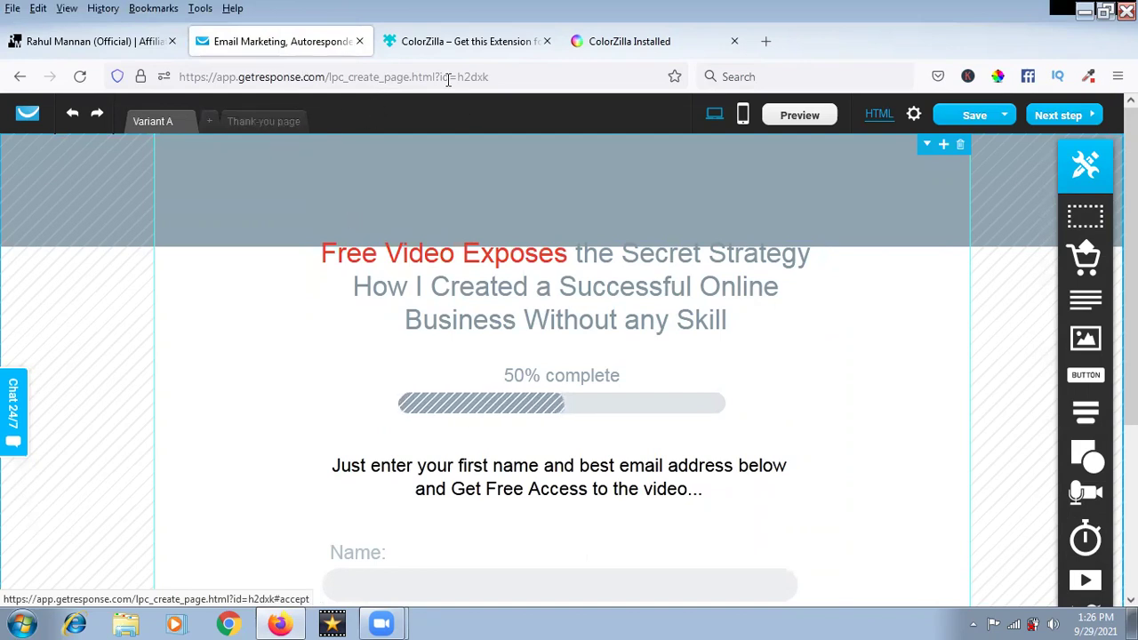
Step: On the reference opt-in page, sample the brown text color of the "Just enter your first name" line and copy its hex code, 7c6644
left_click(149, 47)
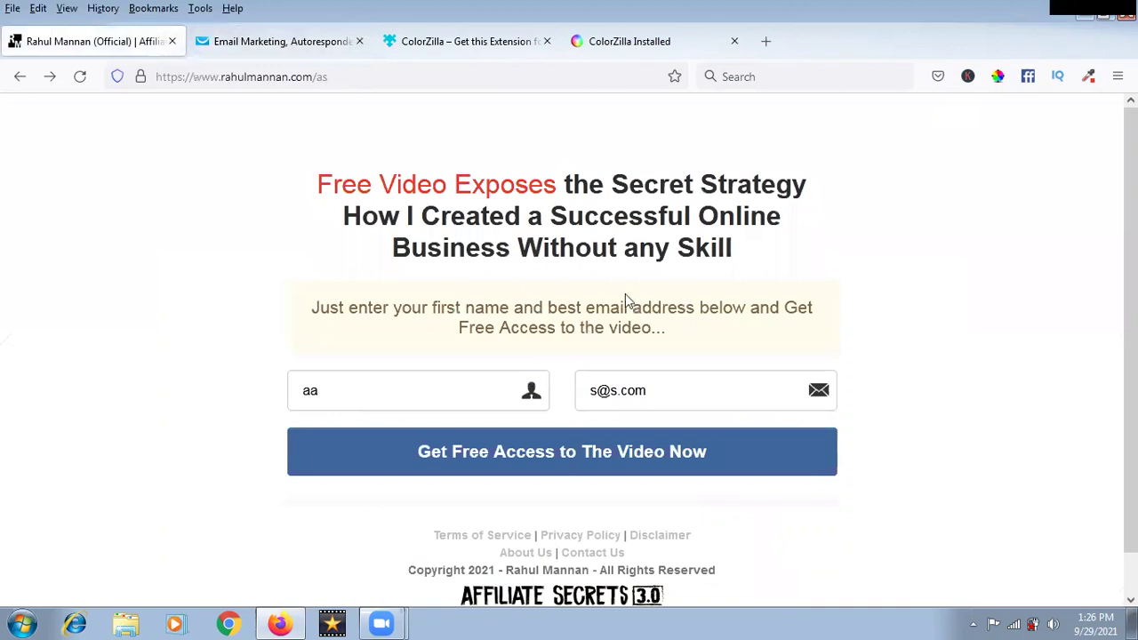
left_click(1088, 76)
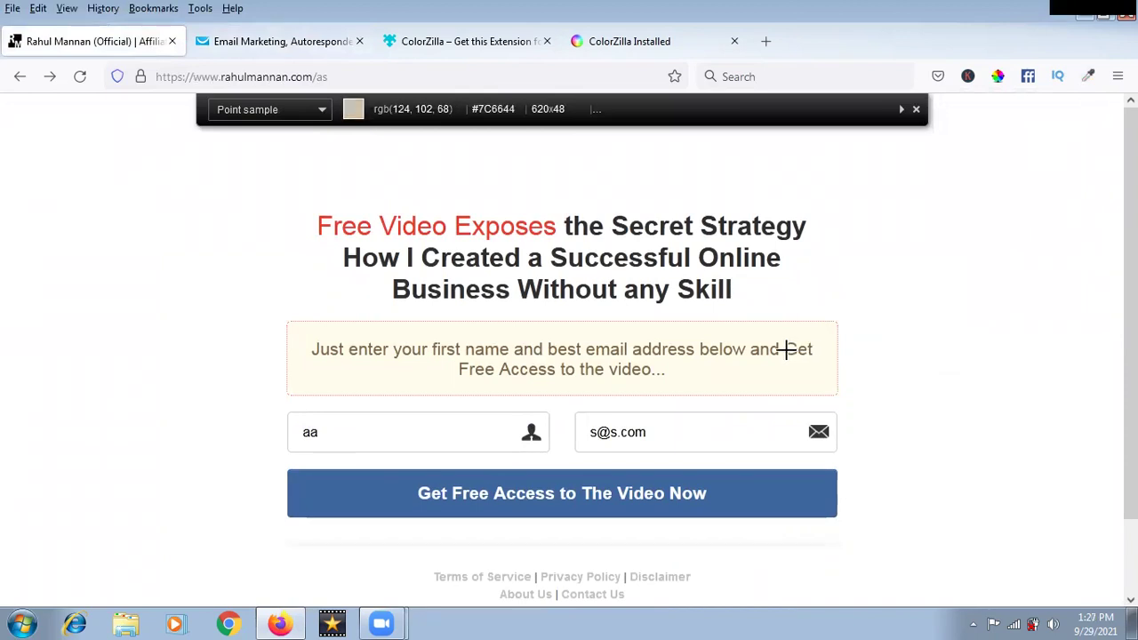
left_click(784, 349)
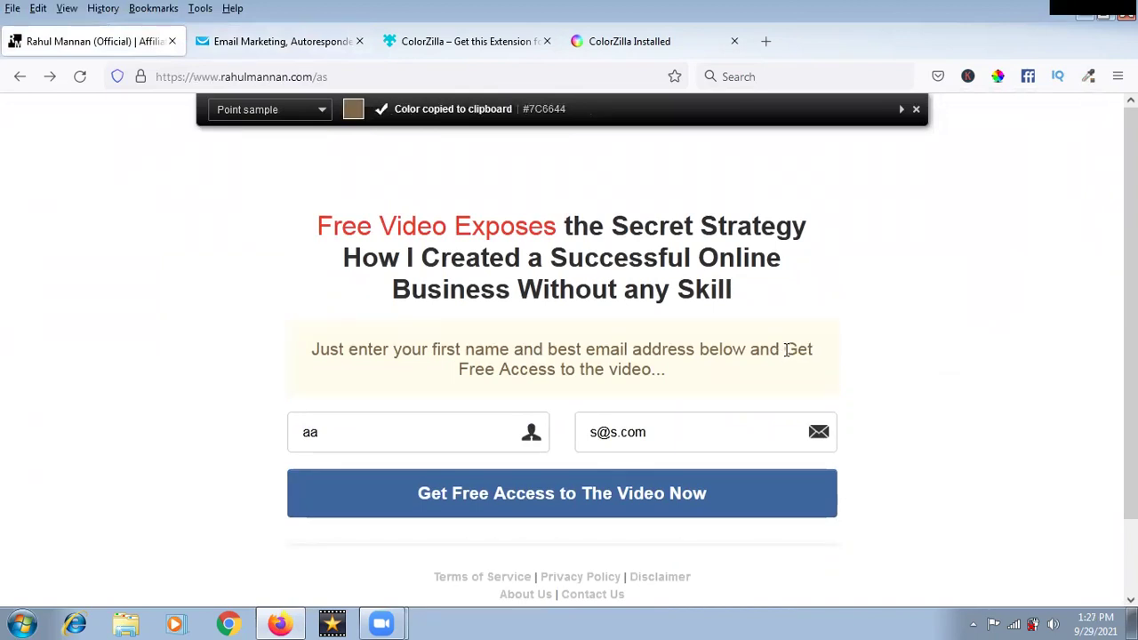
left_click(1088, 77)
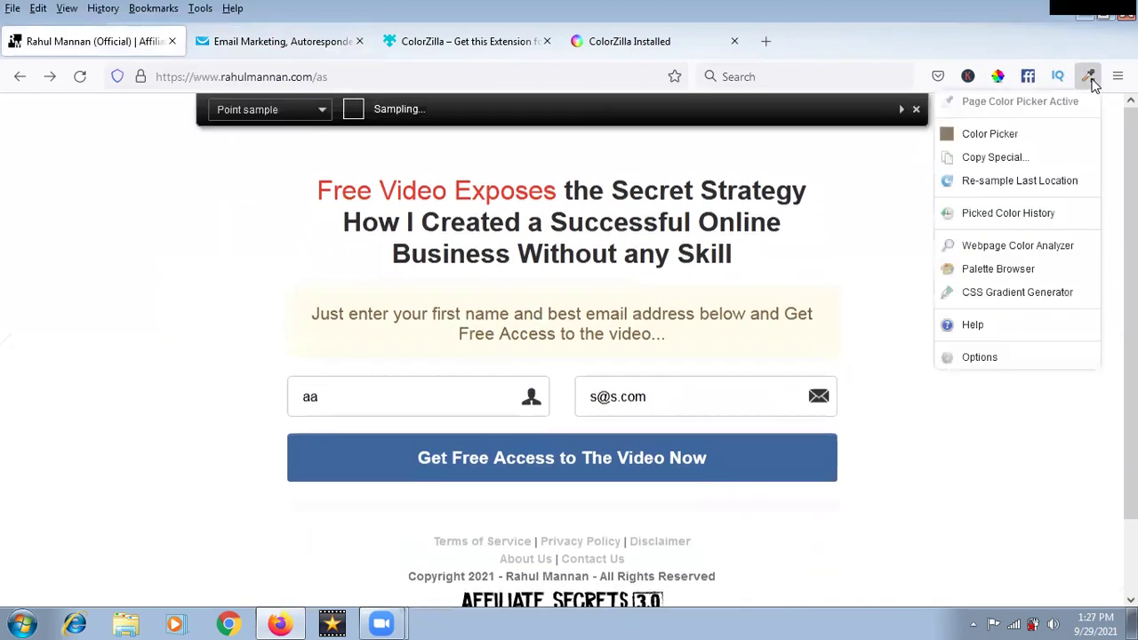
left_click(973, 133)
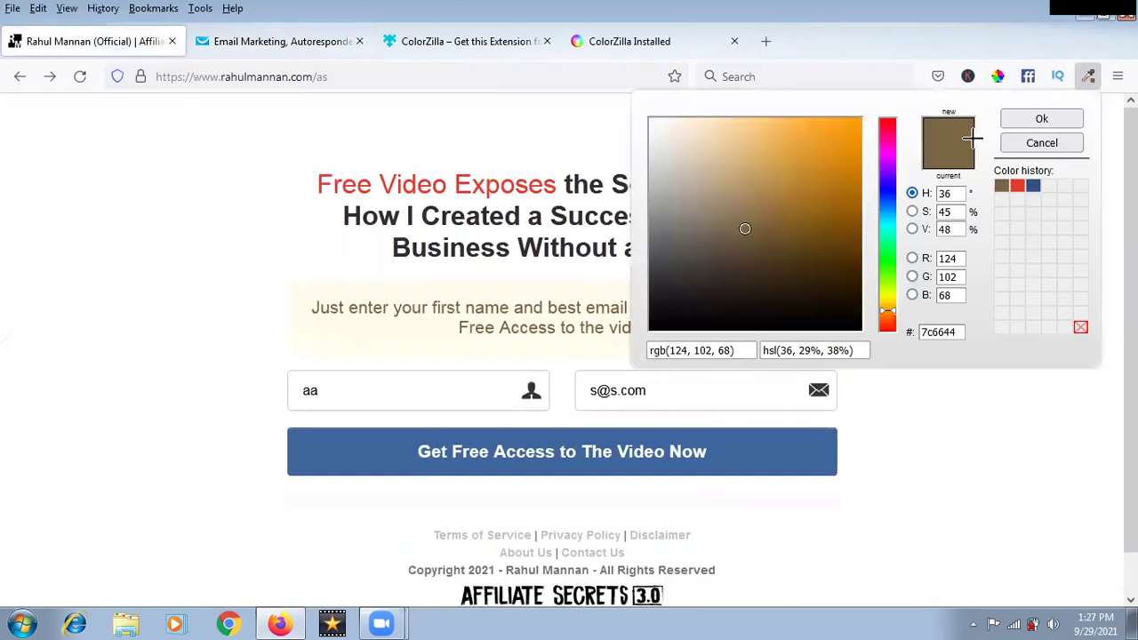
right_click(942, 333)
left_click(986, 405)
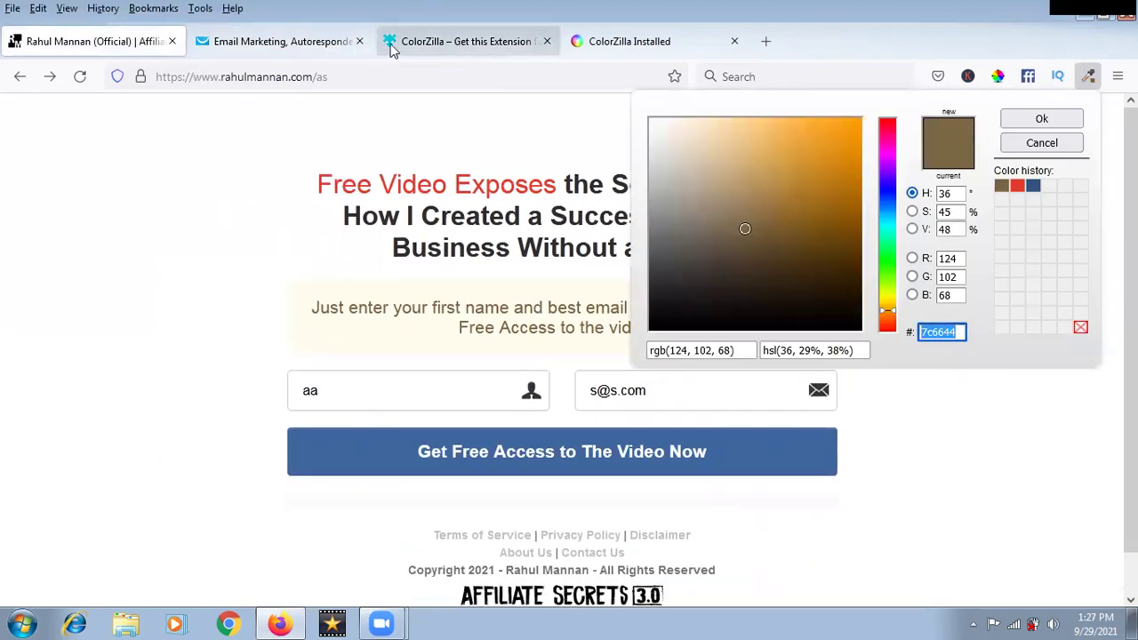
Step: In the GetResponse editor, set the text color of the whole "Just enter your first name" paragraph to #7c6644
left_click(309, 49)
double_click(480, 475)
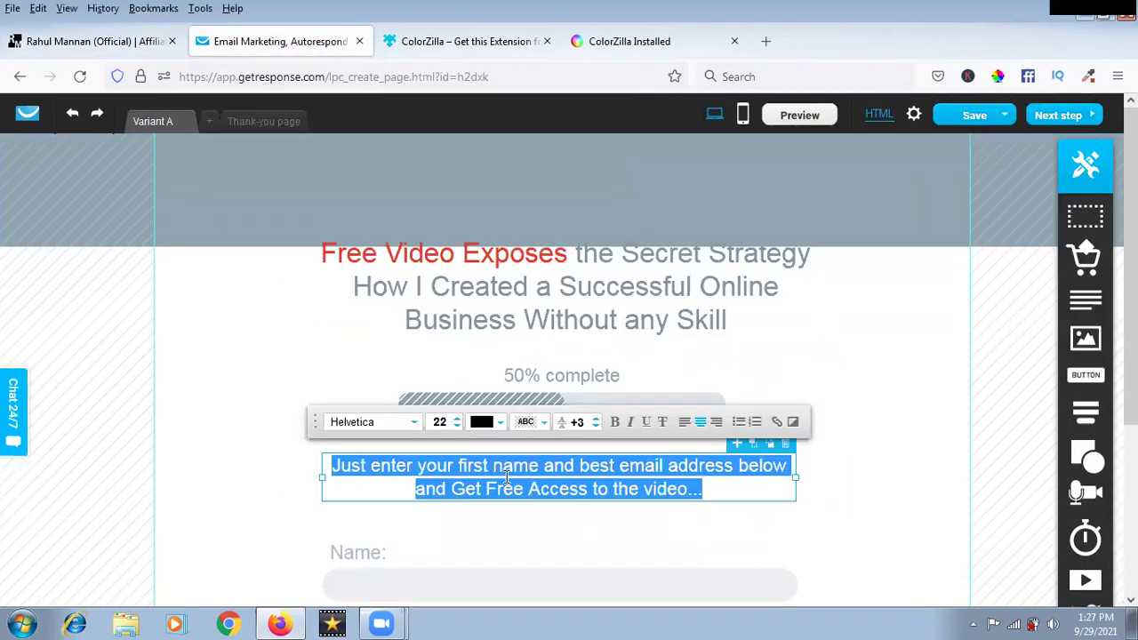
left_click(500, 421)
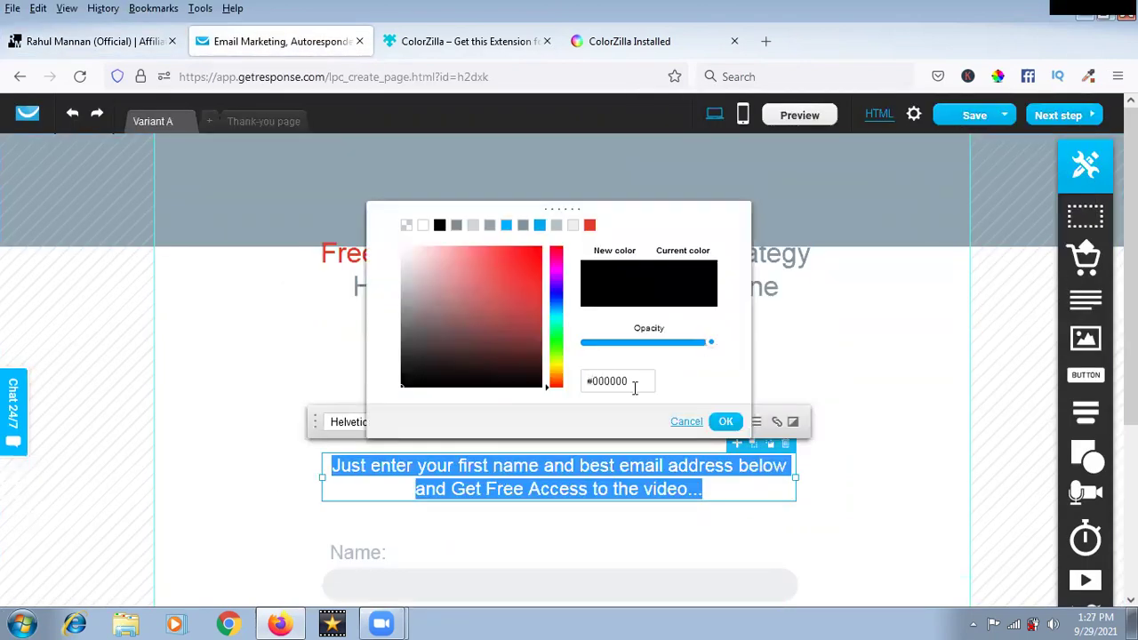
key("ctrl+v")
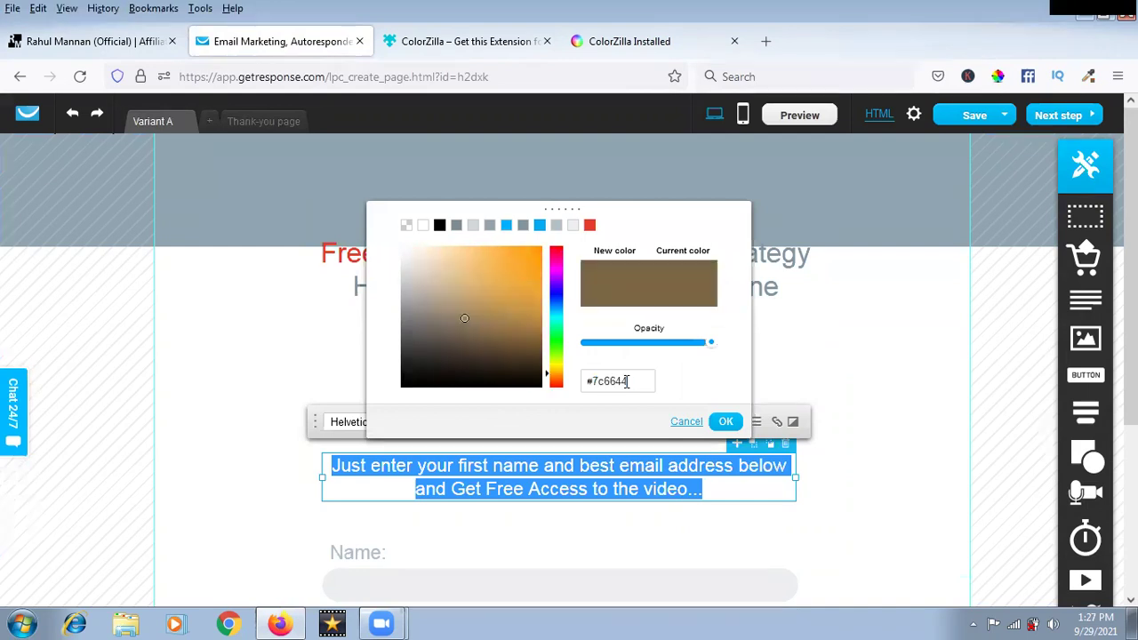
left_click(725, 421)
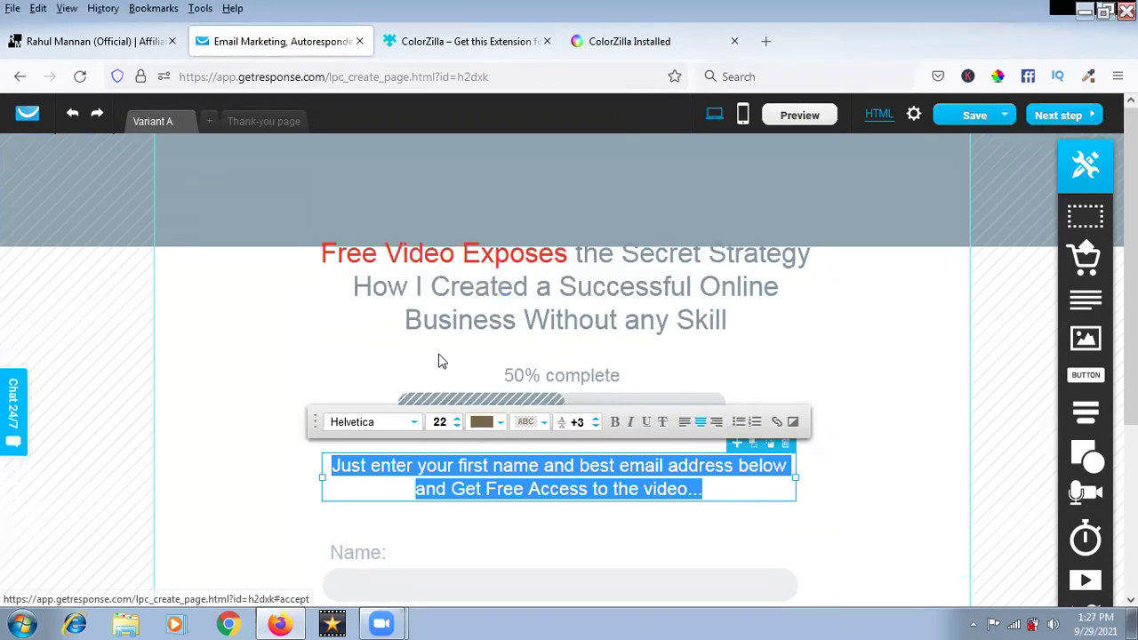
left_click(267, 384)
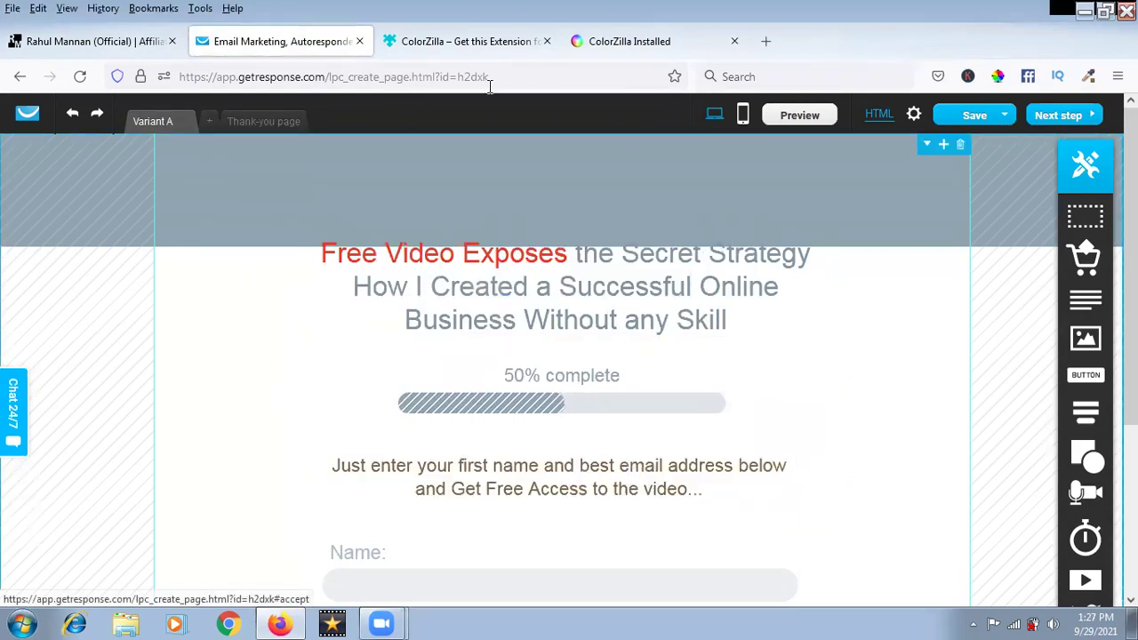
Step: On the reference page, sample the cream background behind the "Just enter your first name" text and copy its hex code, fefcec
left_click(117, 46)
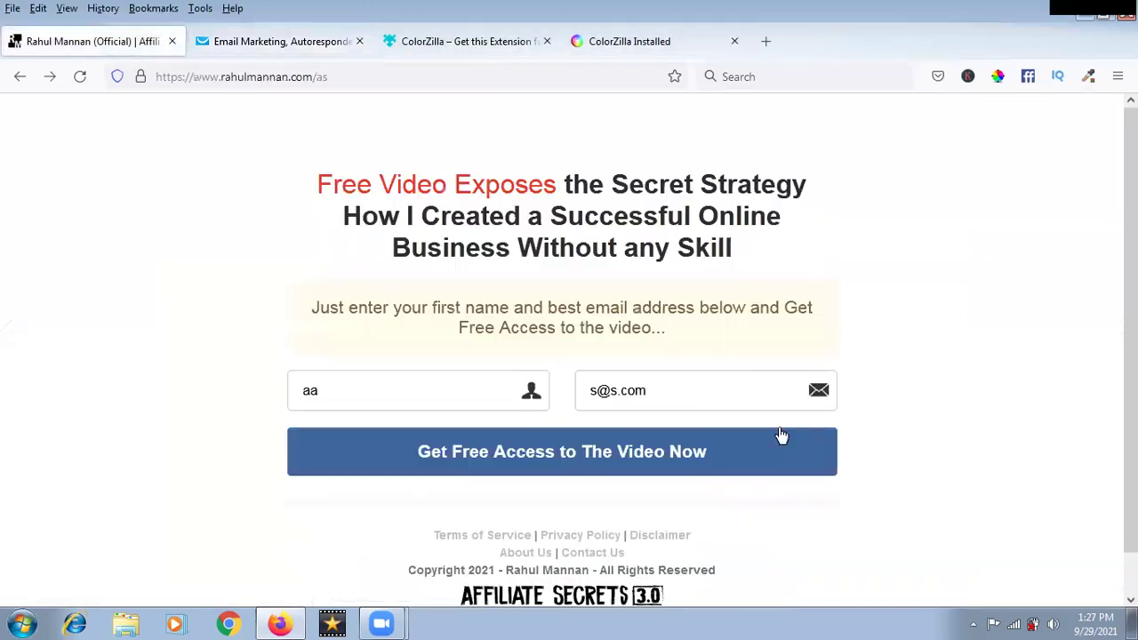
left_click(1087, 76)
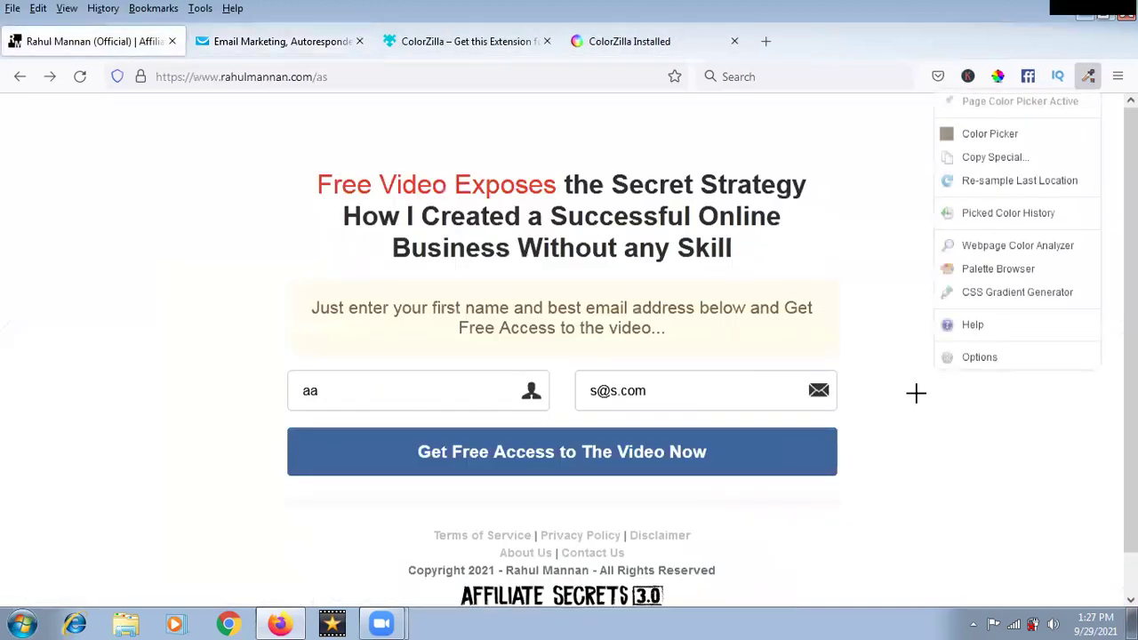
left_click(993, 103)
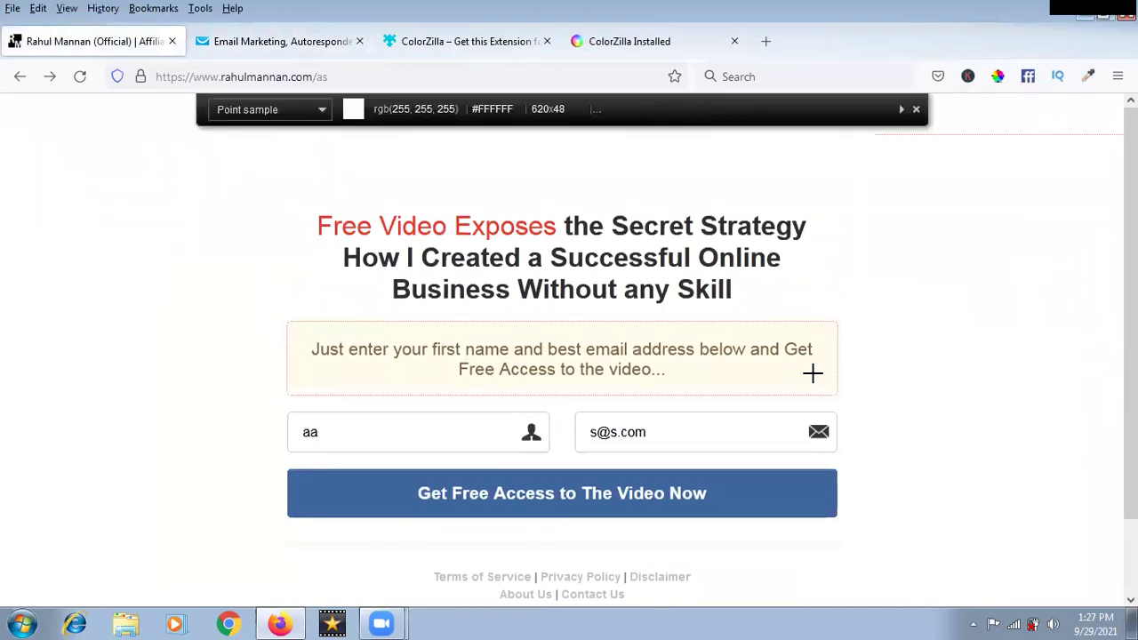
left_click(816, 381)
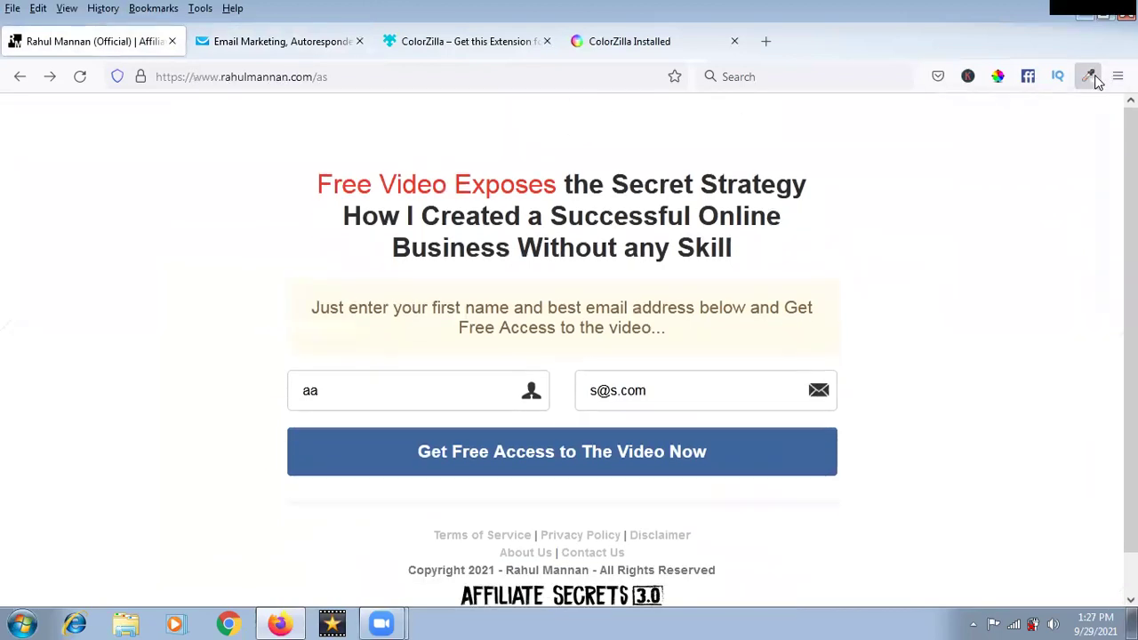
left_click(1088, 75)
left_click(994, 133)
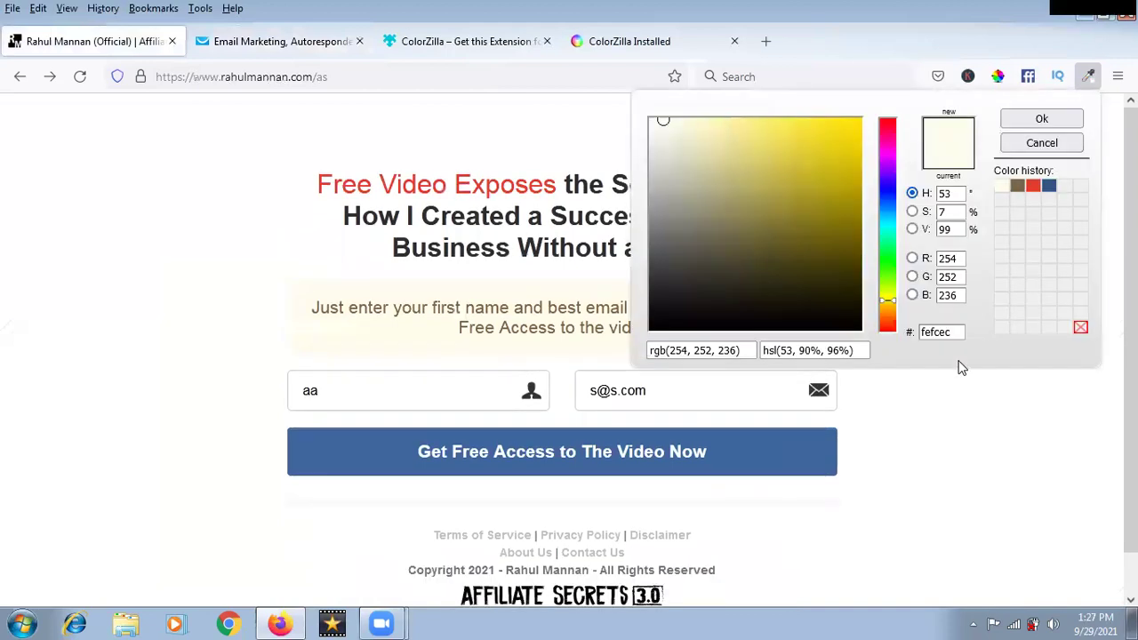
double_click(941, 331)
right_click(940, 331)
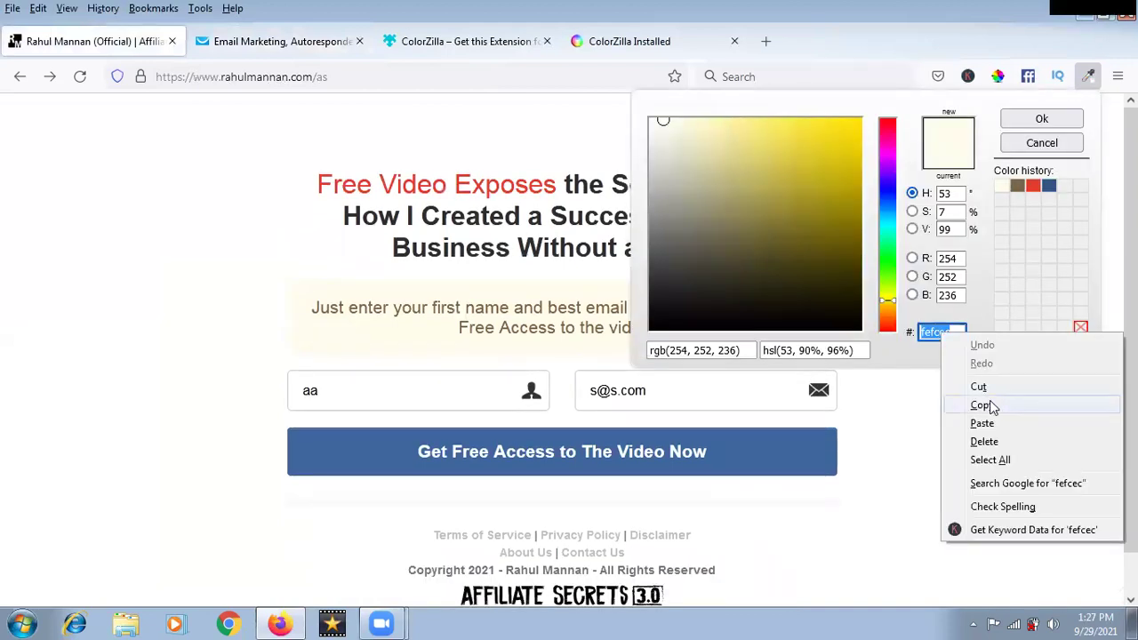
left_click(988, 405)
Step: In the GetResponse editor, apply #fefcec as the text background color of the "Just enter your first name" paragraph
left_click(238, 50)
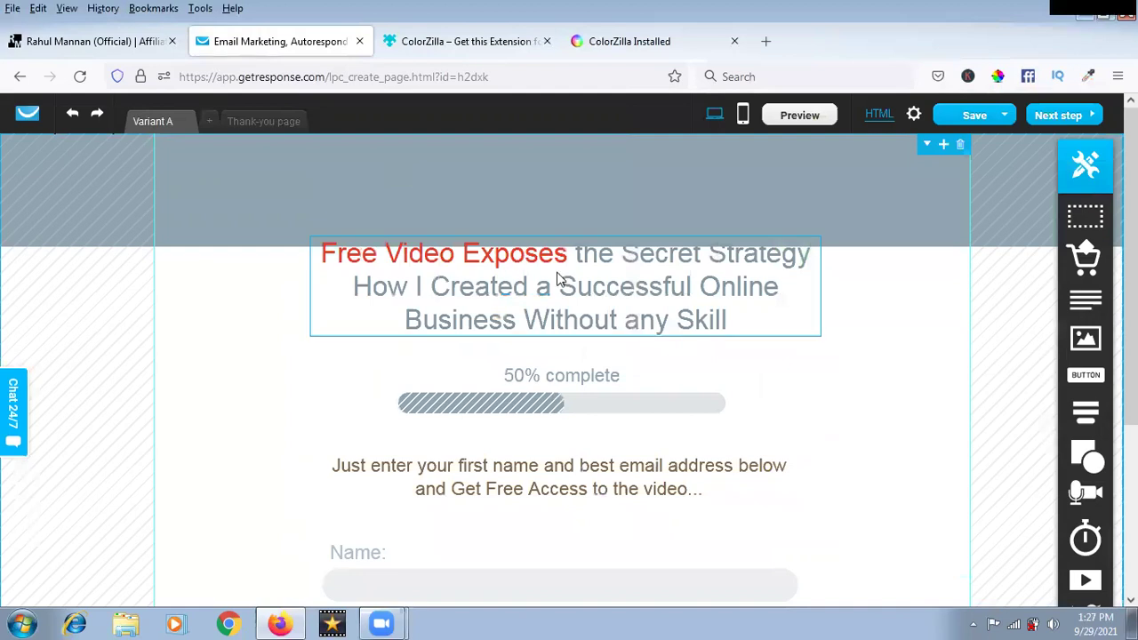
left_click(738, 493)
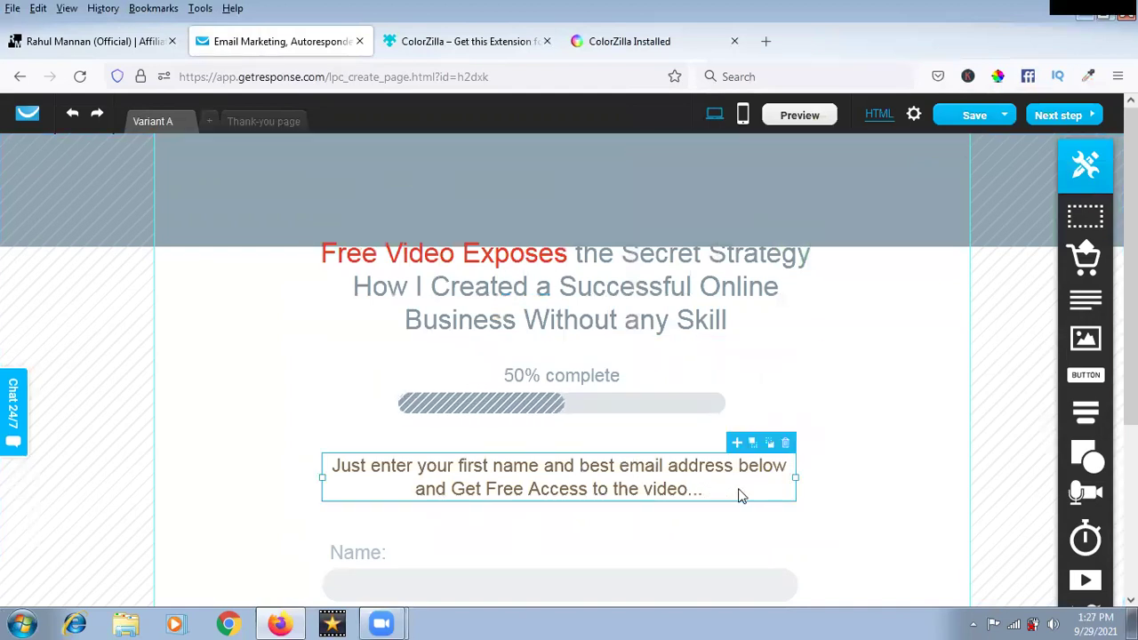
double_click(760, 494)
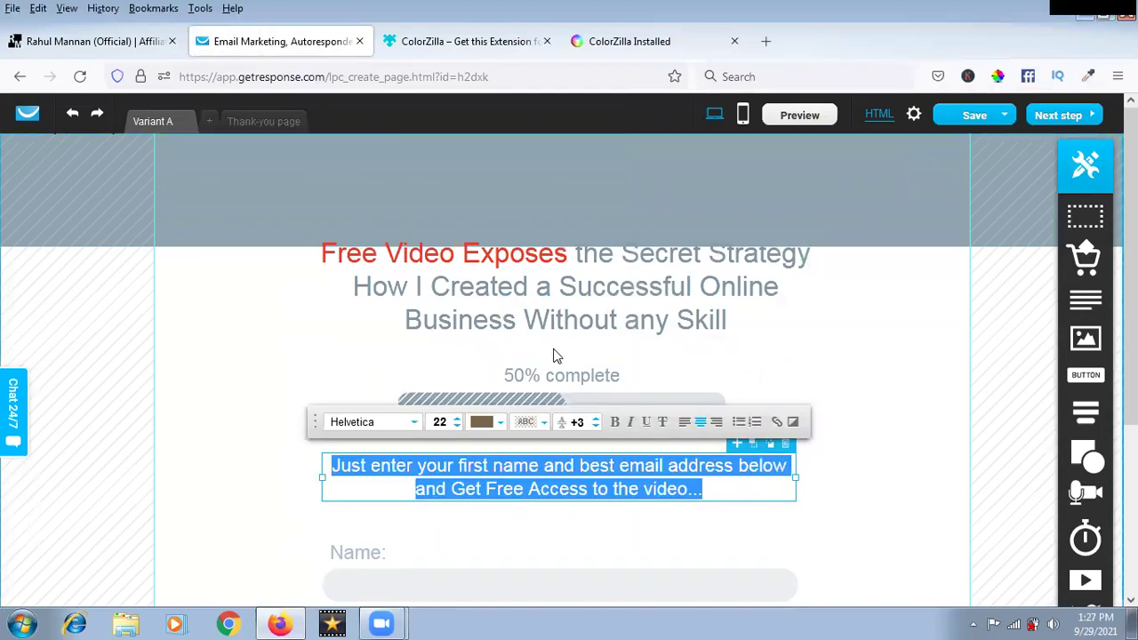
left_click(545, 425)
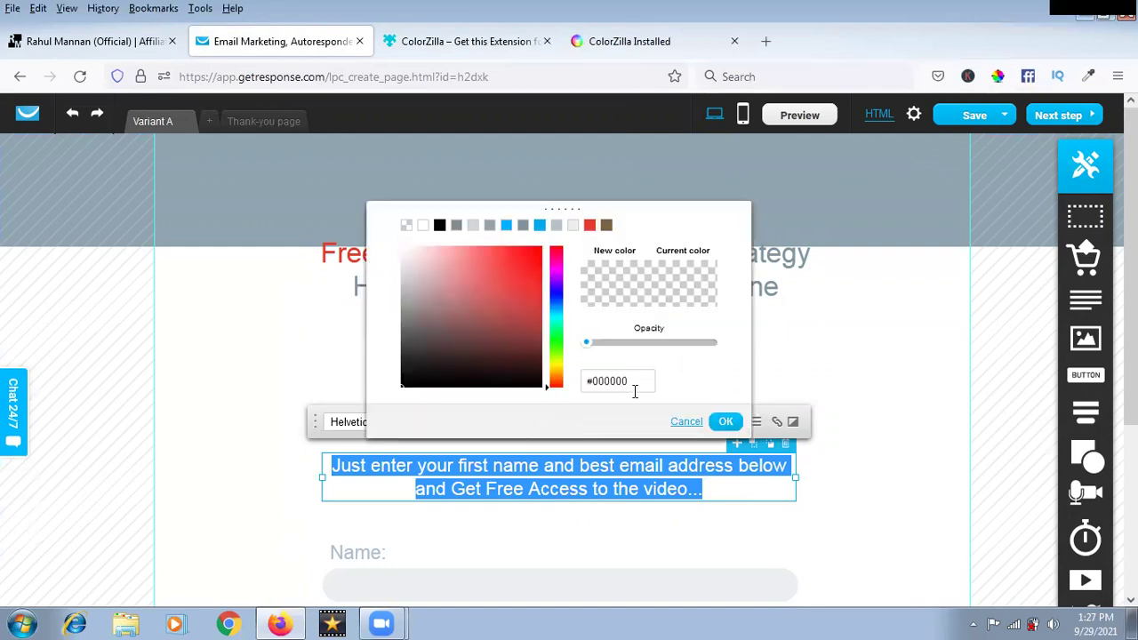
key("ctrl+v")
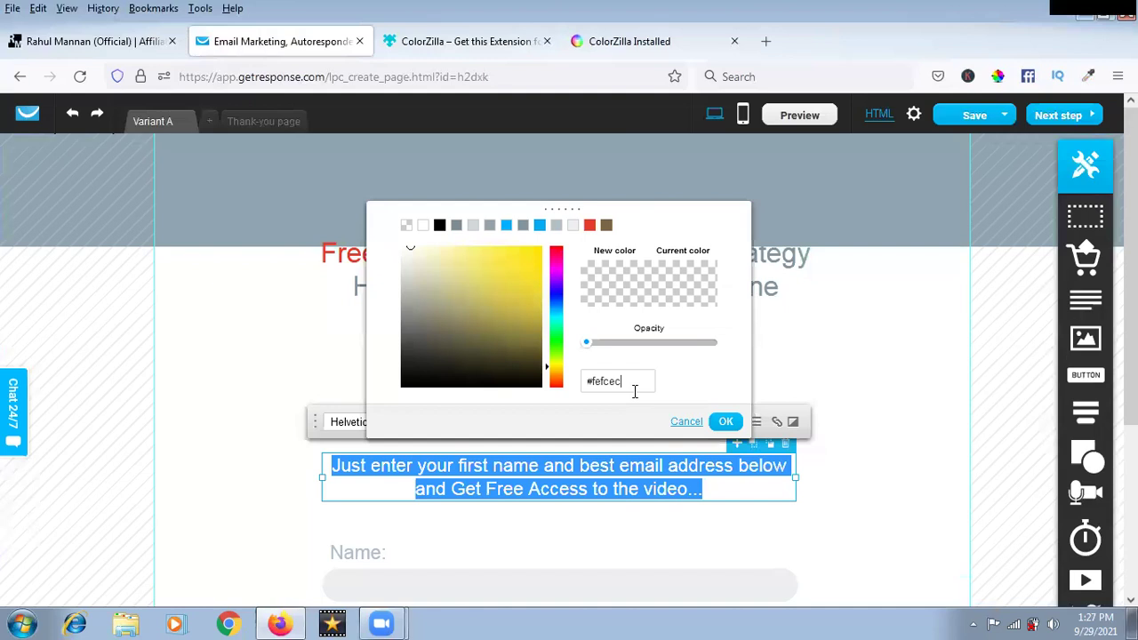
left_click(727, 421)
left_click(742, 492)
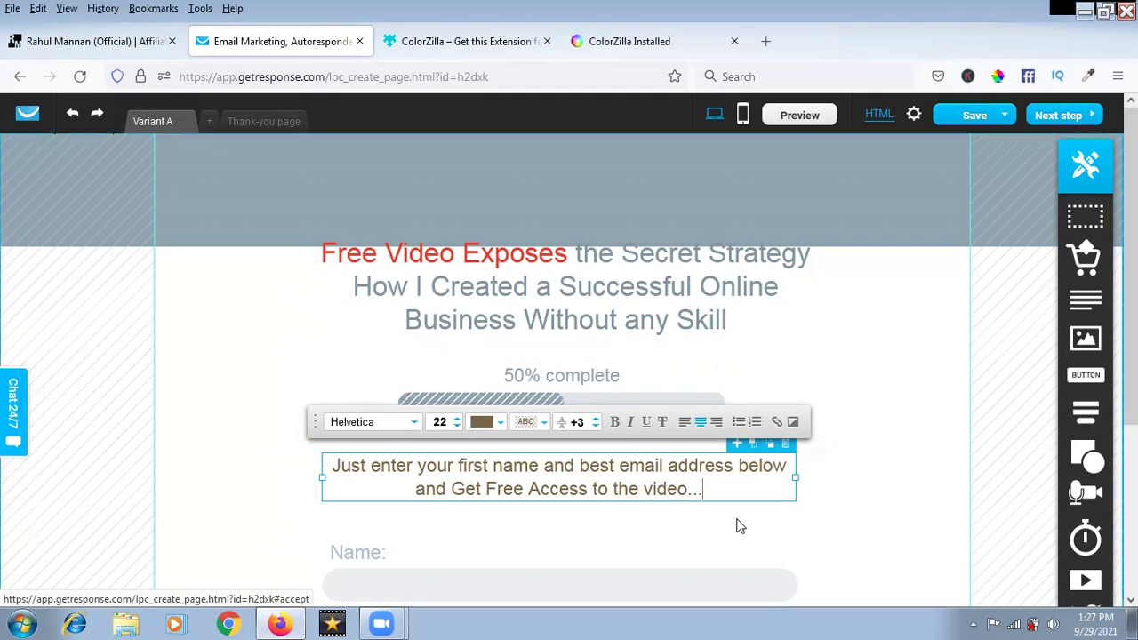
Step: Set the shadow color of the "Just enter your first name" paragraph to #fefcec
left_click(793, 423)
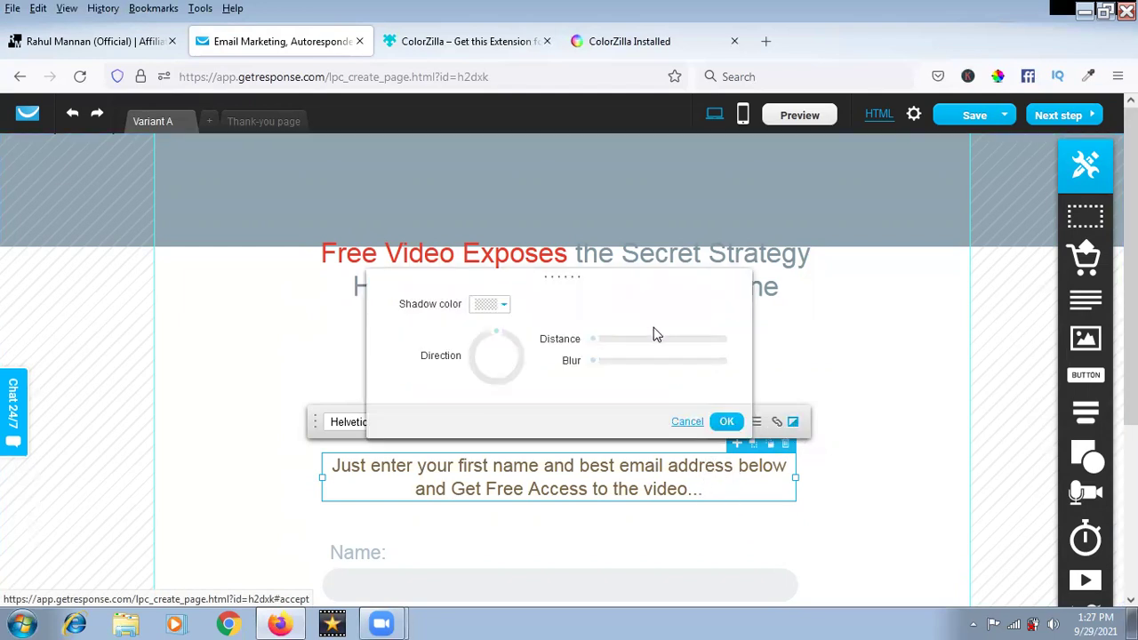
left_click(500, 303)
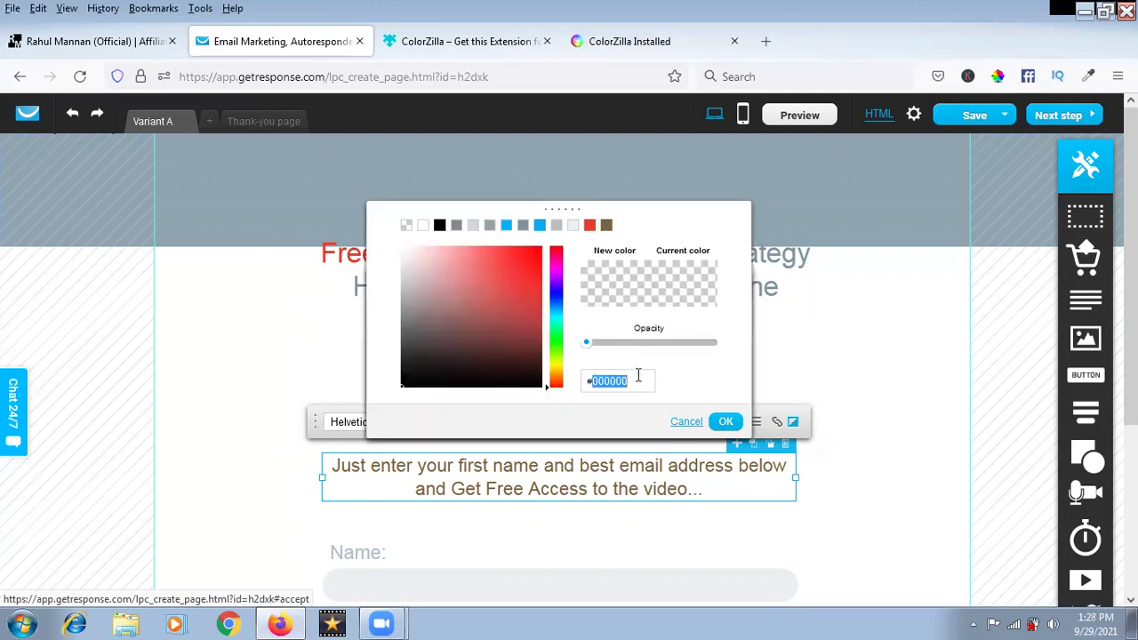
key("ctrl+v")
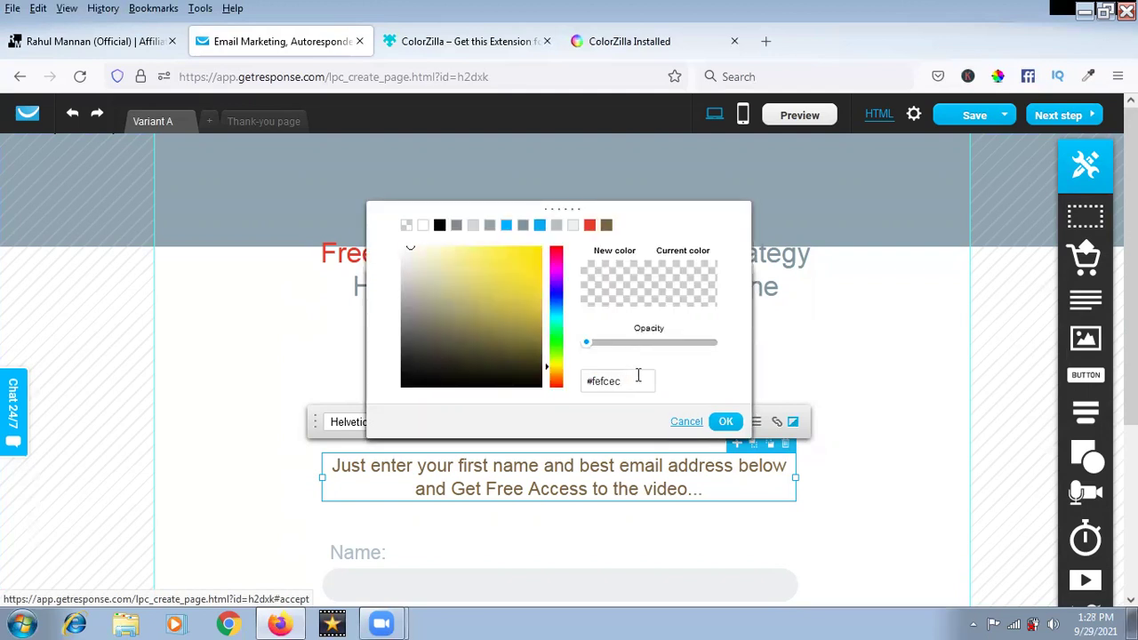
left_click(727, 422)
left_click(727, 421)
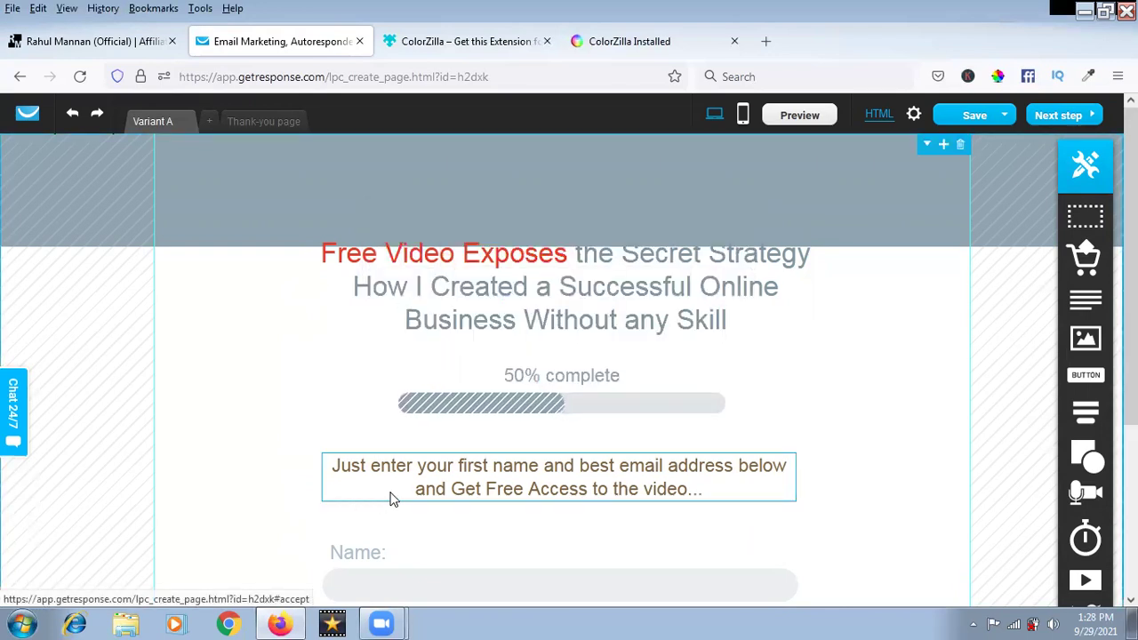
left_click(737, 495)
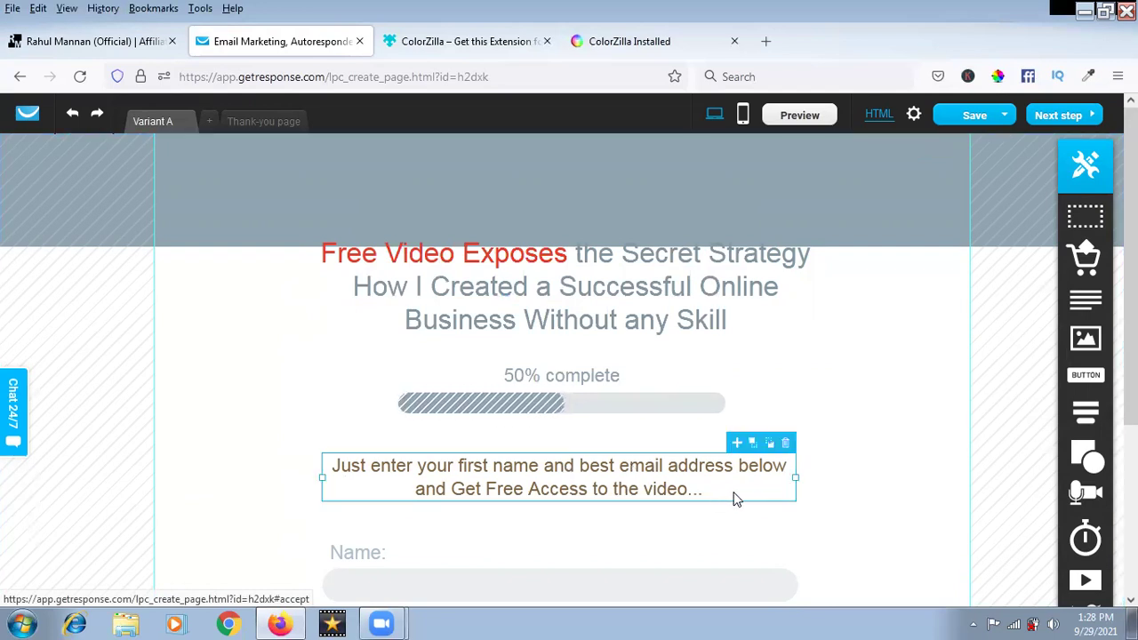
double_click(756, 490)
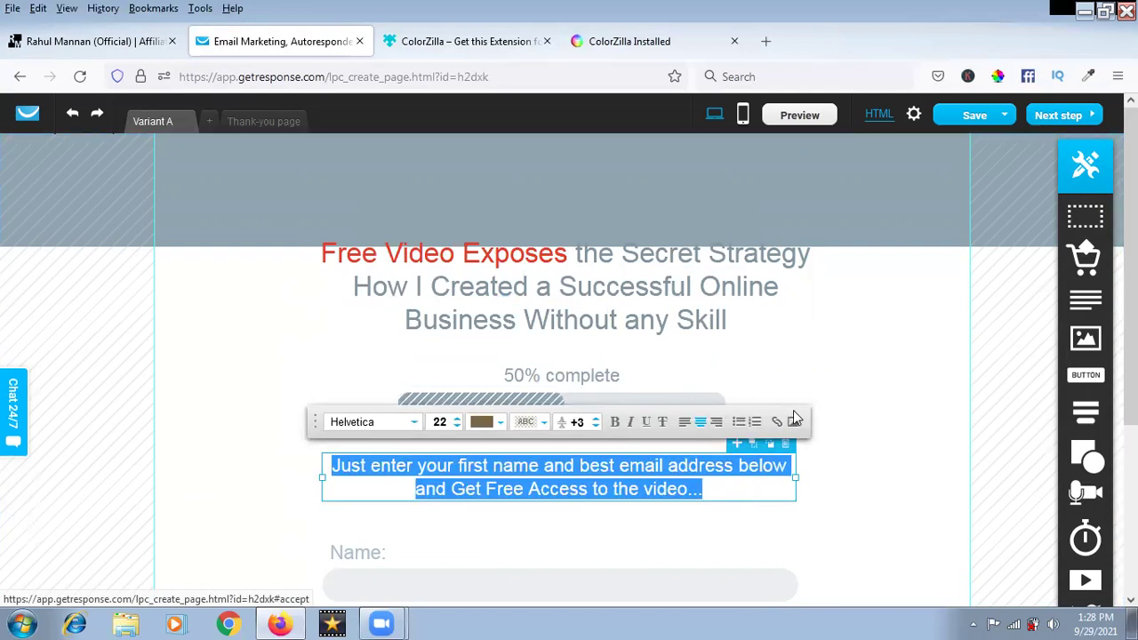
left_click(792, 421)
left_click(504, 306)
left_click(503, 287)
left_click(726, 420)
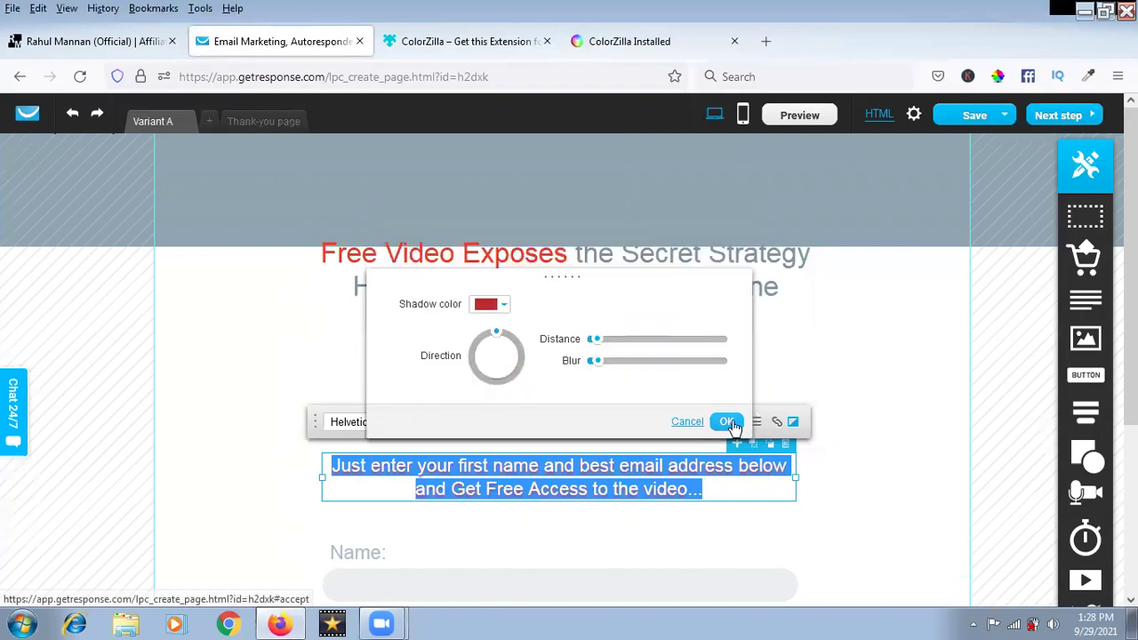
left_click(686, 422)
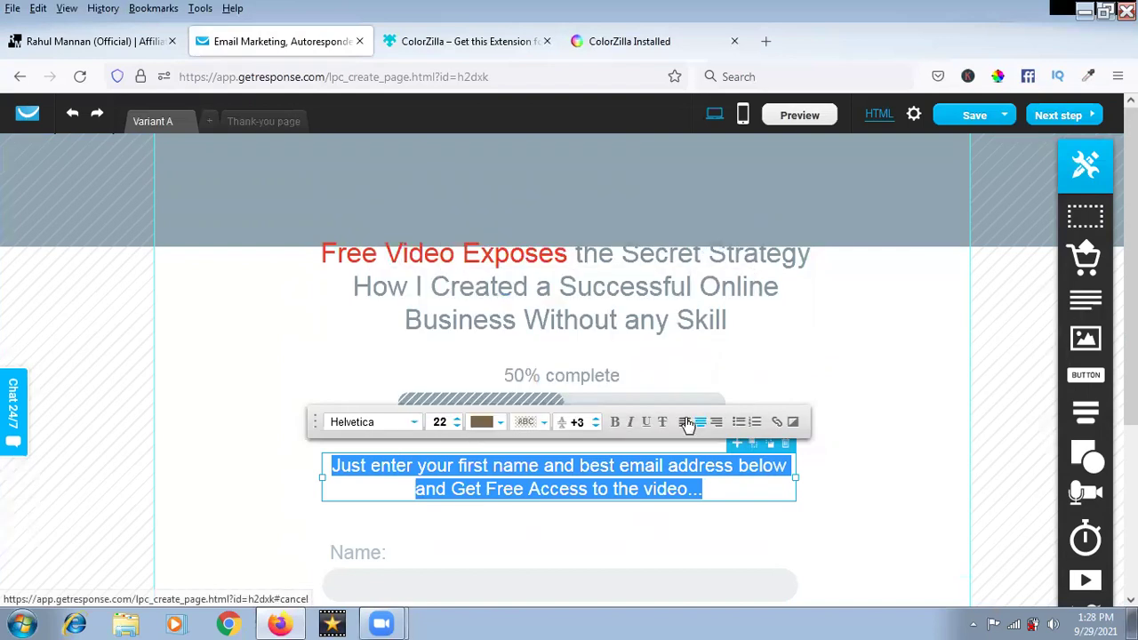
left_click(833, 468)
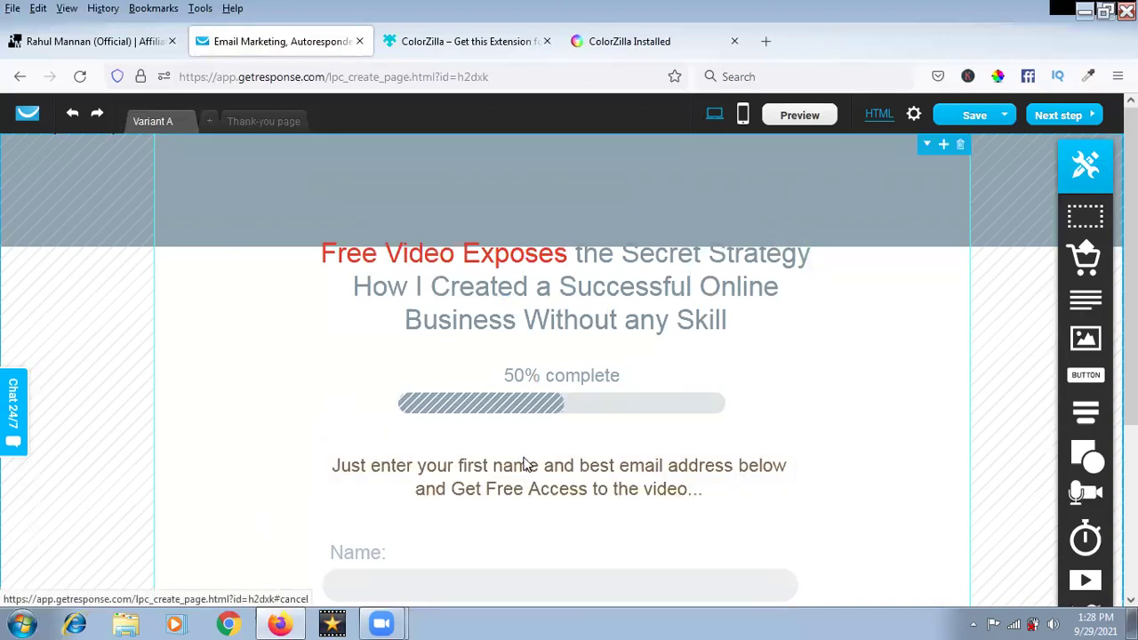
Step: Set the headline text from "the Secret Strategy" through "Without any Skill" to black, leaving "Free Video Exposes" out of the selection
left_click(582, 287)
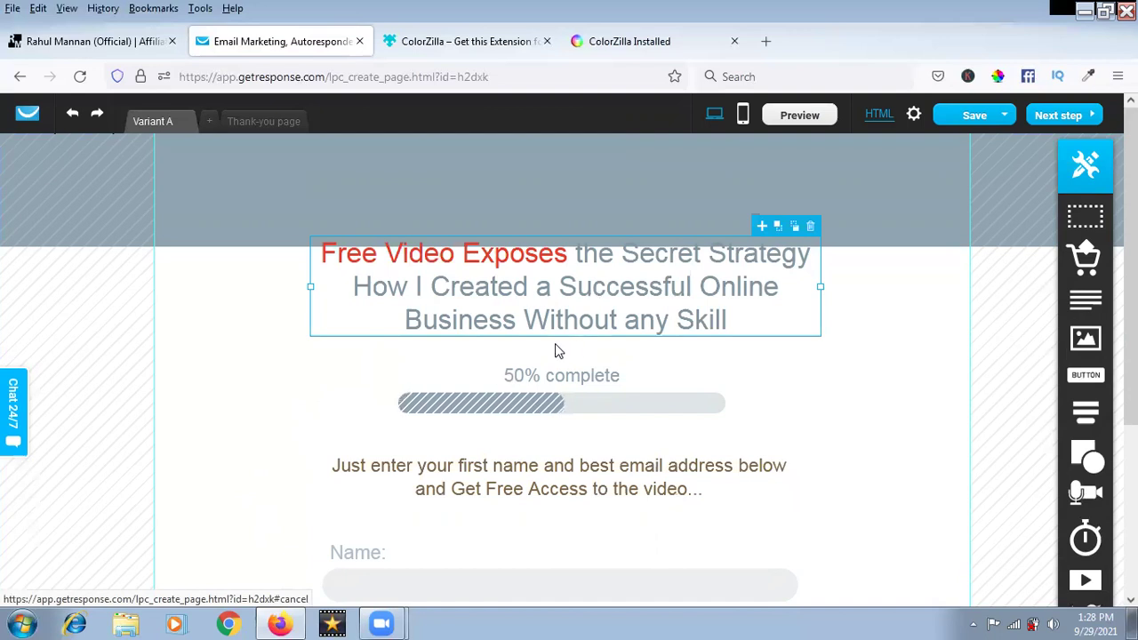
double_click(578, 255)
left_click(576, 256)
left_click(727, 320, "shift")
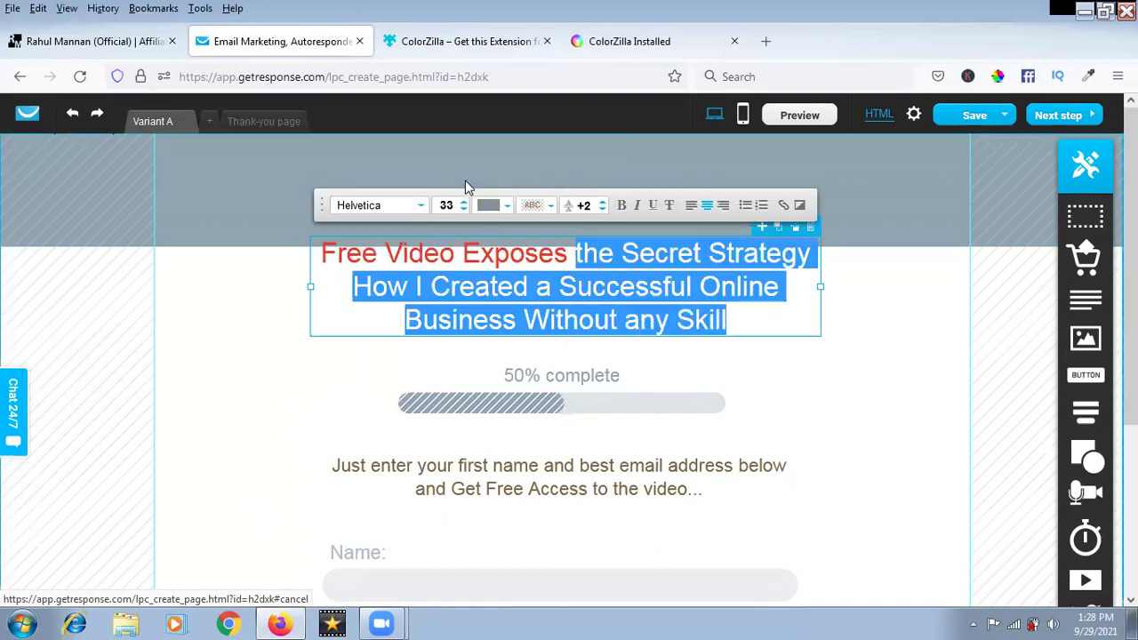
left_click(491, 206)
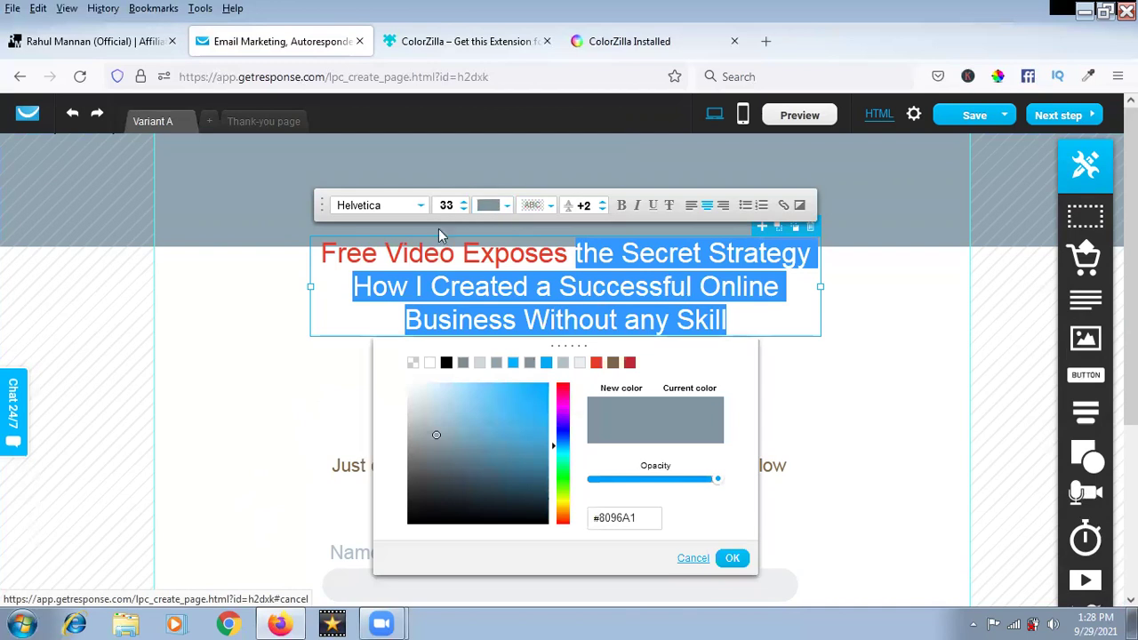
left_click(447, 364)
left_click(733, 558)
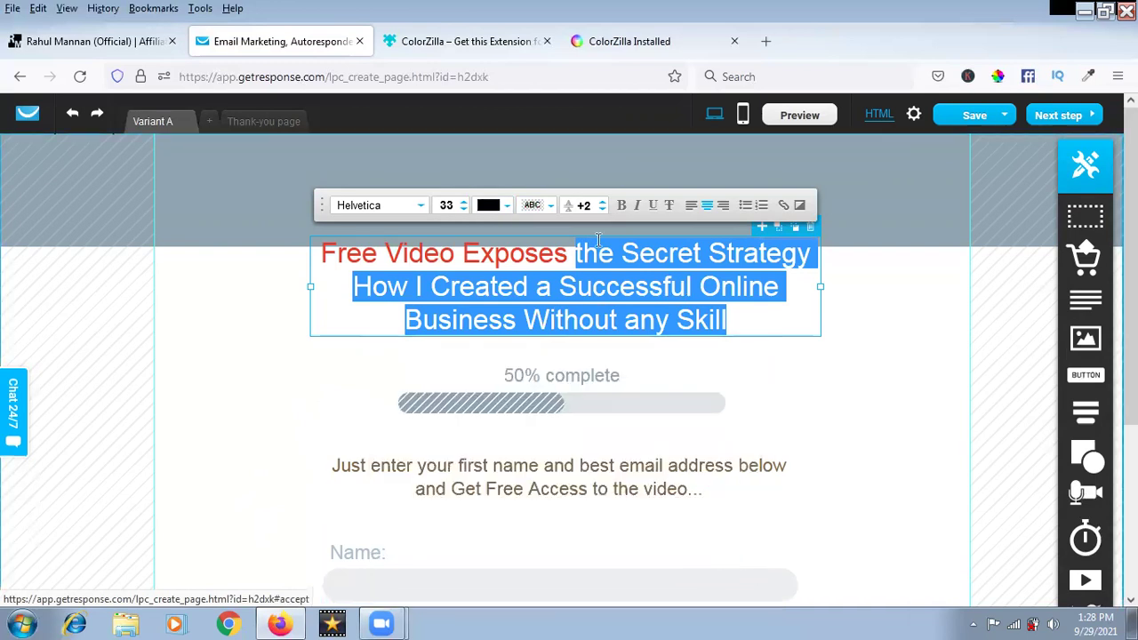
left_click(854, 394)
left_click_drag(579, 296, 575, 293)
mouse_move(620, 414)
left_mouse_down()
mouse_move(603, 413)
mouse_move(615, 417)
left_mouse_up()
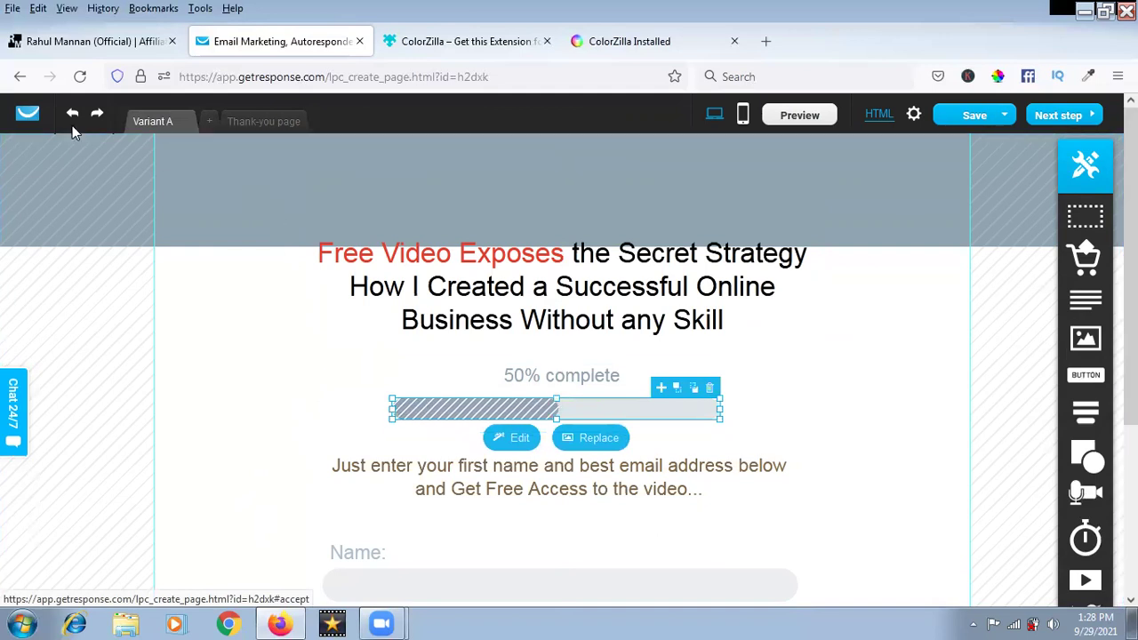
mouse_move(72, 115)
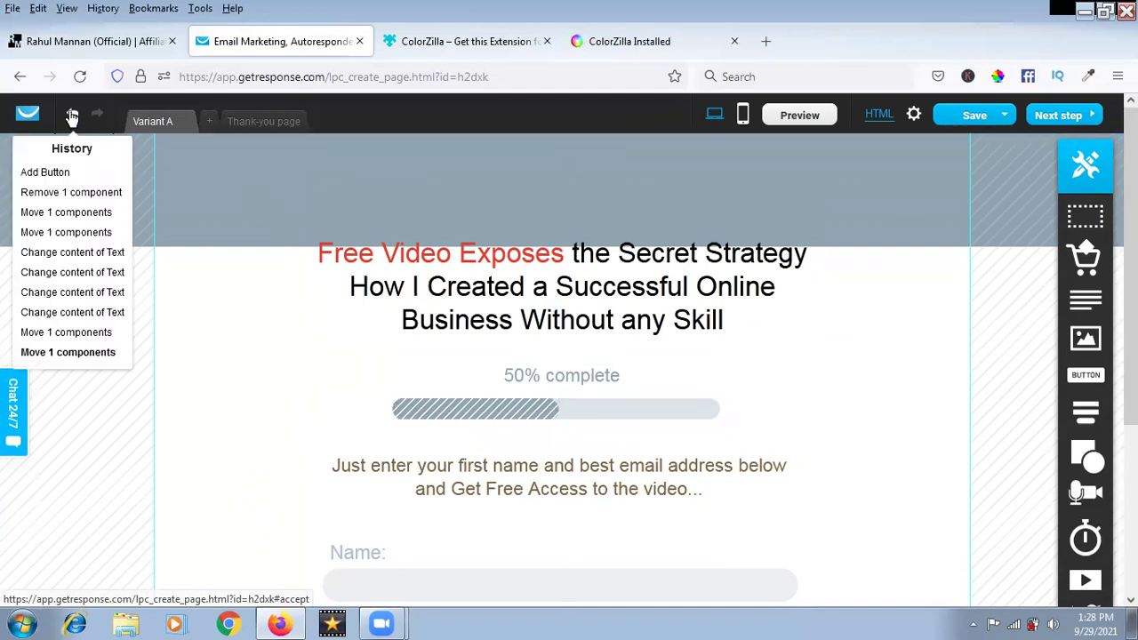
left_click(72, 115)
left_click(72, 115)
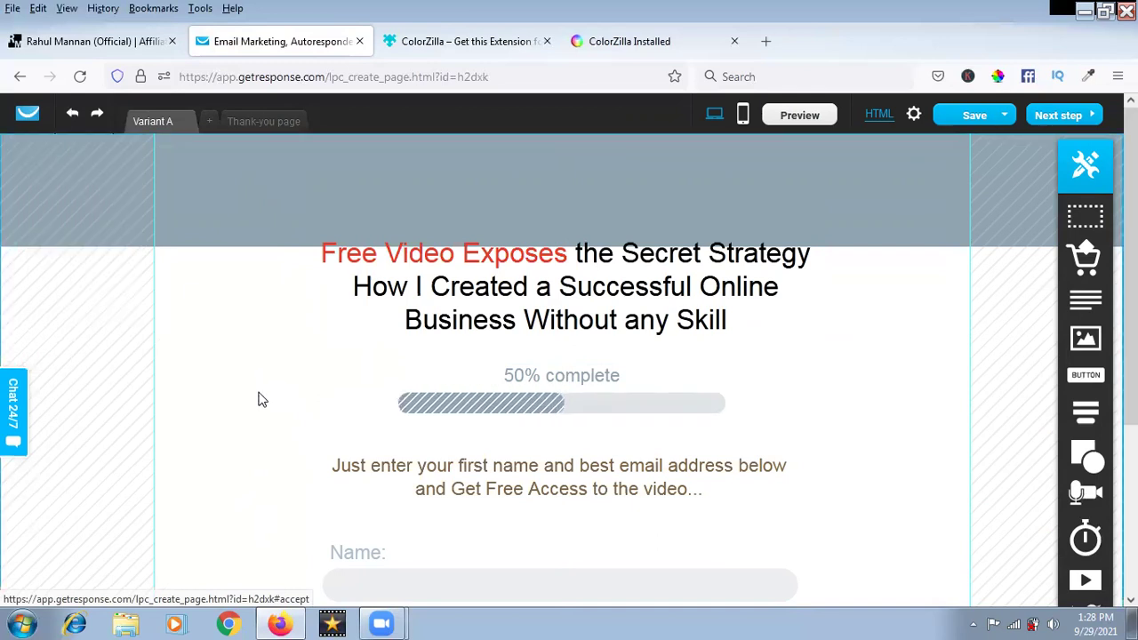
Step: Nudge the headline, the "50% complete" progress block and the "Just enter your first name" paragraph slightly to center them on the page
left_click_drag(623, 305, 613, 302)
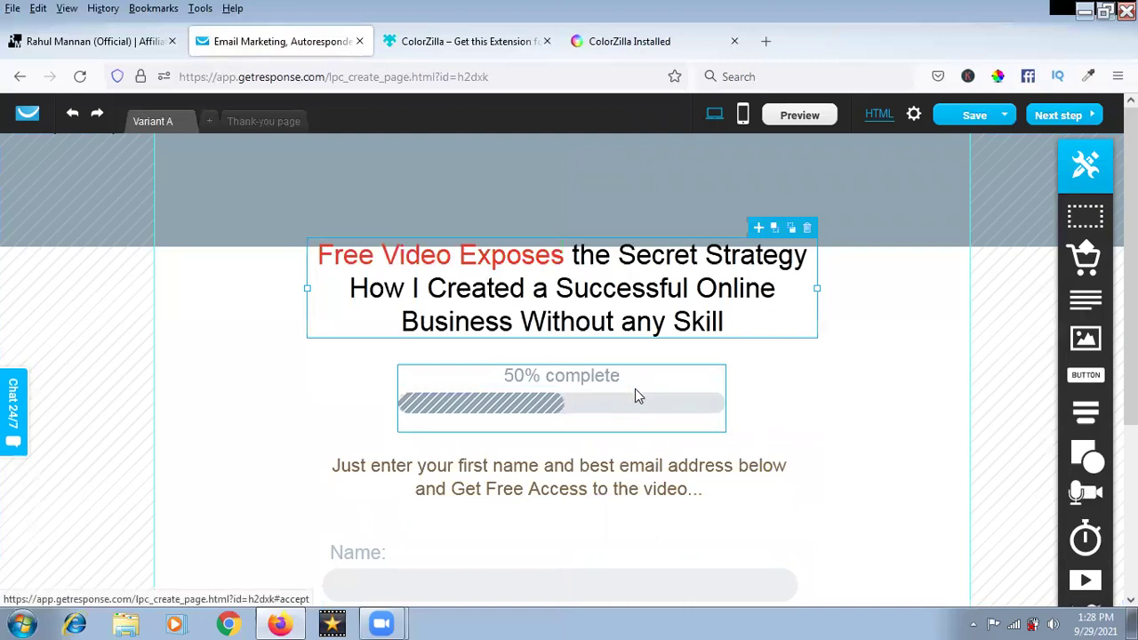
left_click(635, 388)
left_click_drag(634, 388, 636, 395)
left_click(546, 494)
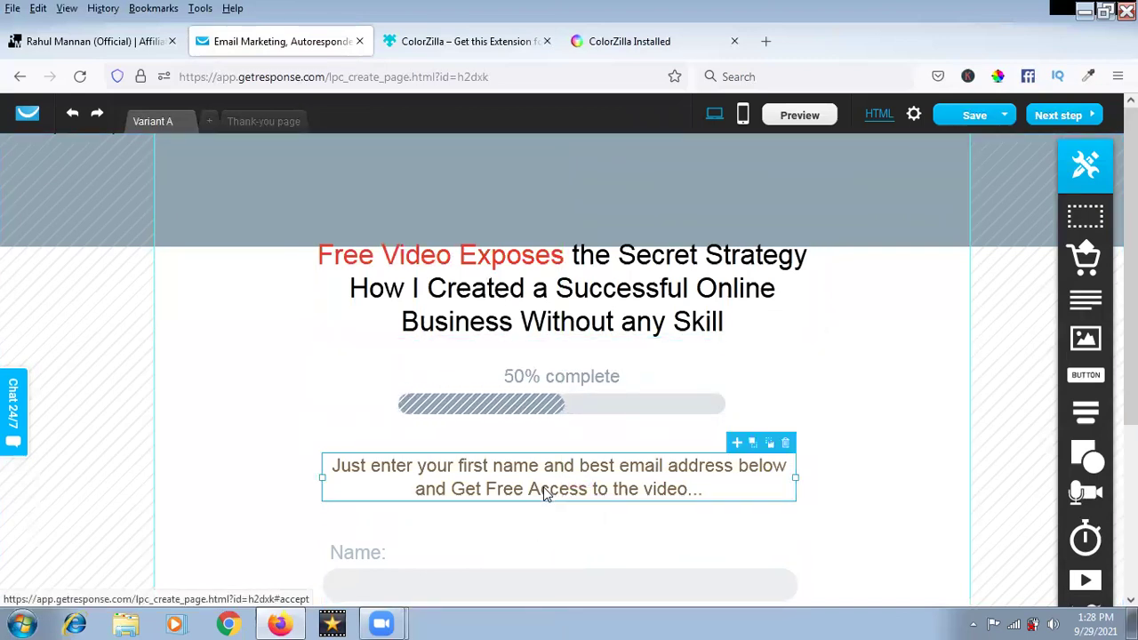
left_click_drag(546, 494, 549, 496)
left_click(762, 388)
Step: Examine the border style, border radius and shadow settings of the "Get Free Access To The video" button
scroll(741, 356, "down", 2)
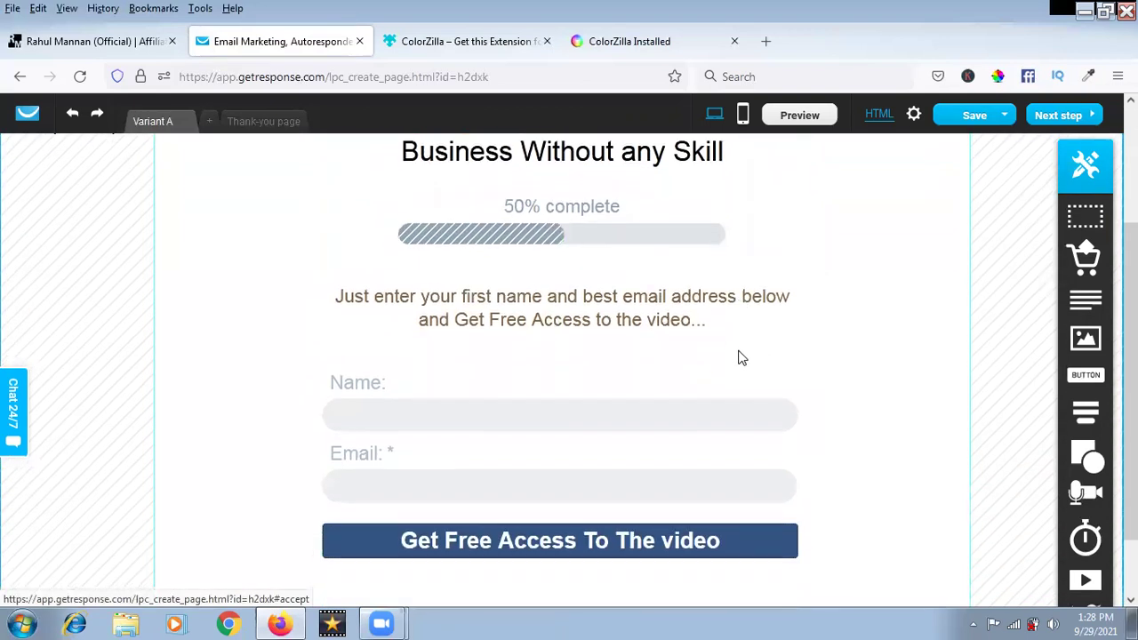
scroll(741, 358, "down", 1)
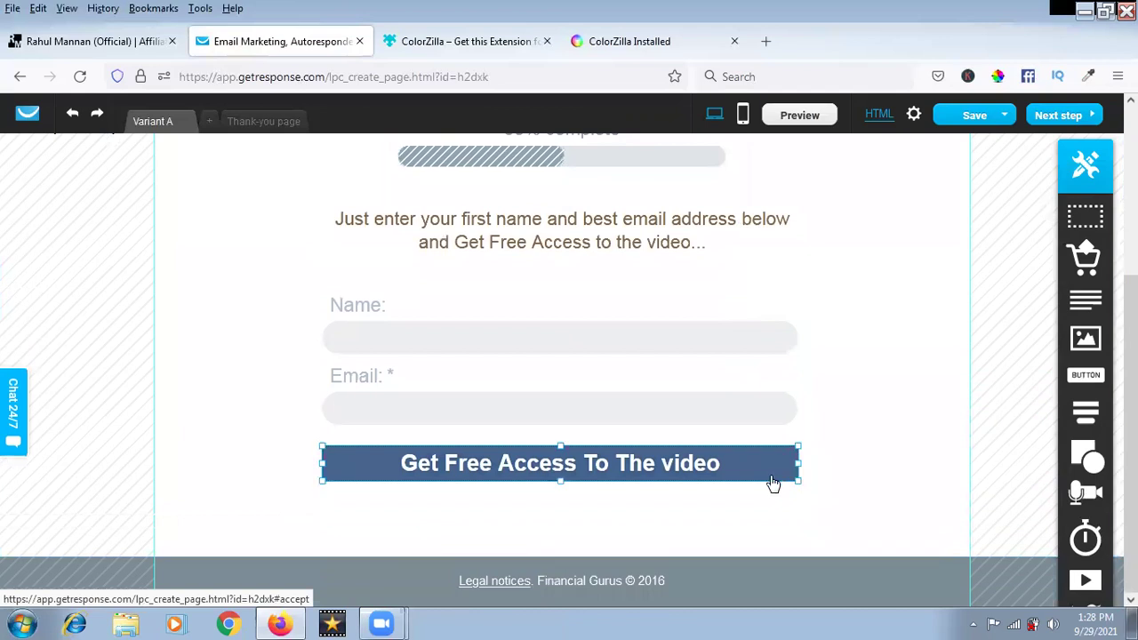
left_click(742, 469)
double_click(742, 469)
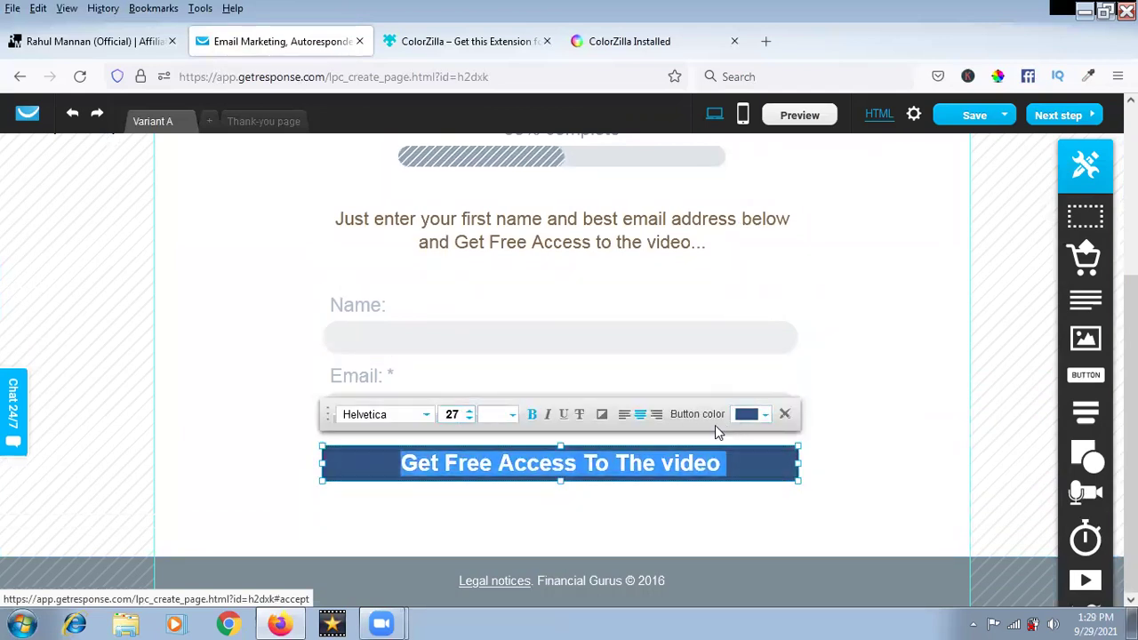
left_click(764, 414)
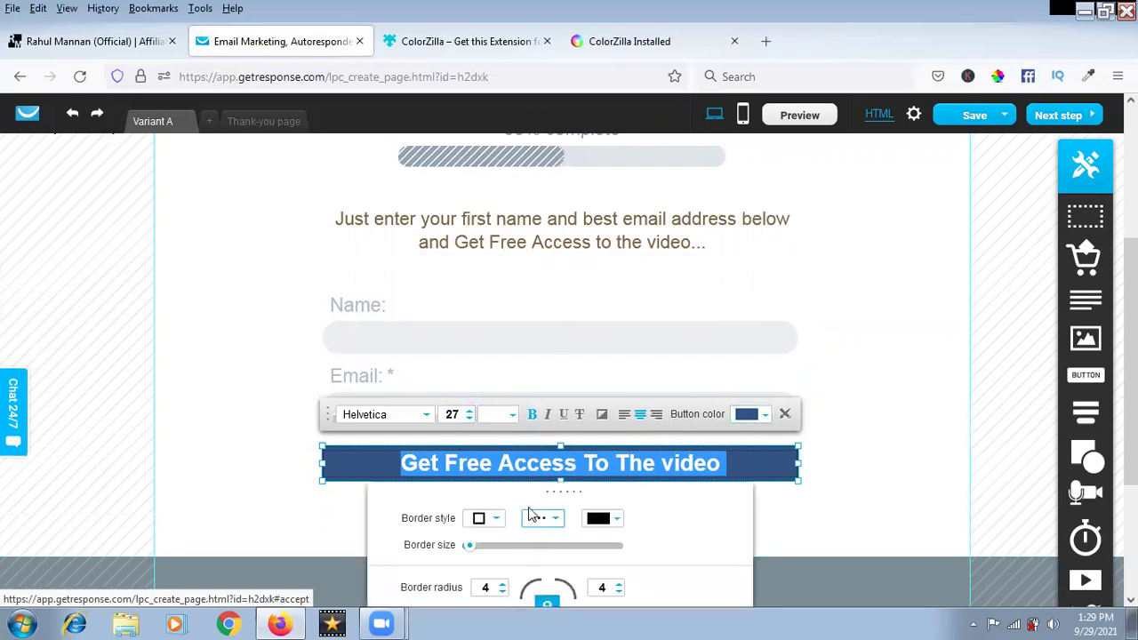
scroll(540, 488, "down", 2)
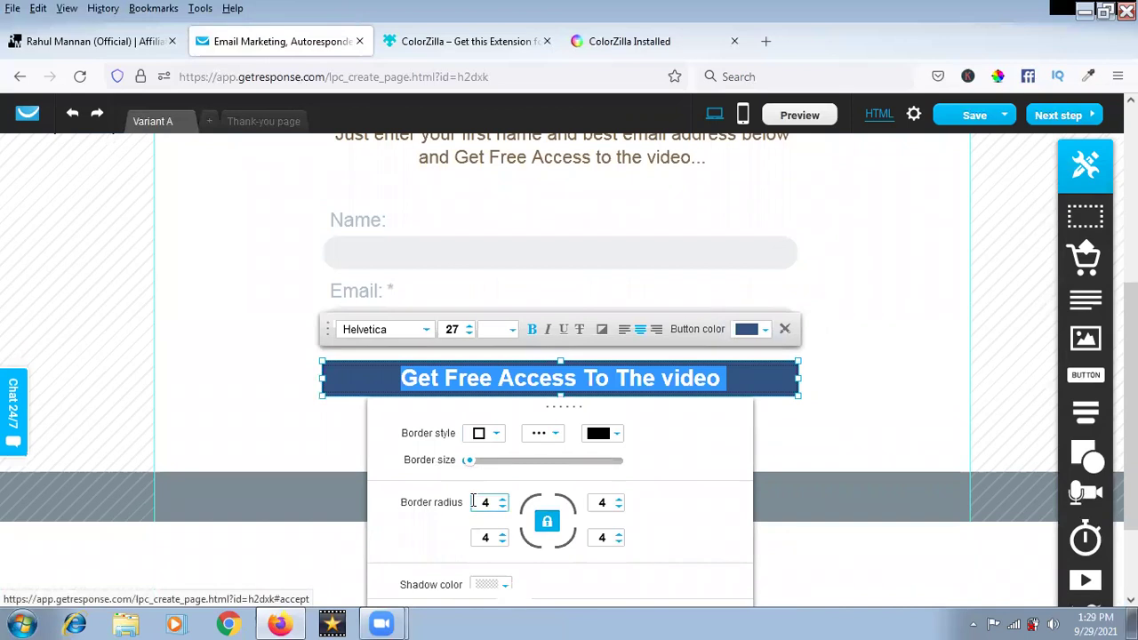
scroll(463, 466, "down", 3)
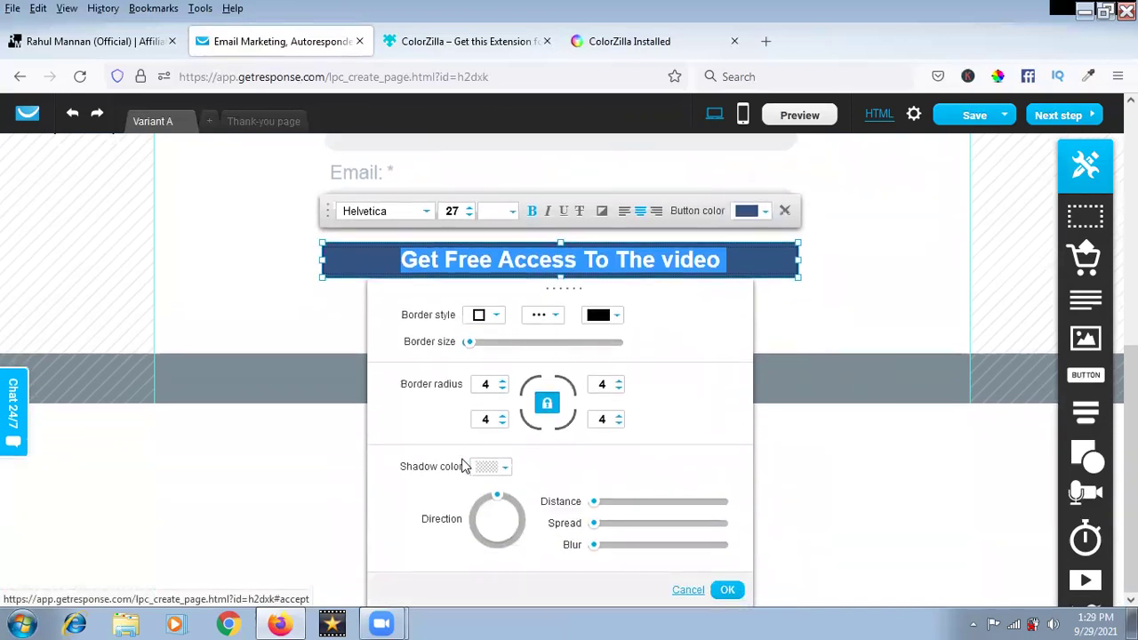
scroll(462, 465, "up", 2)
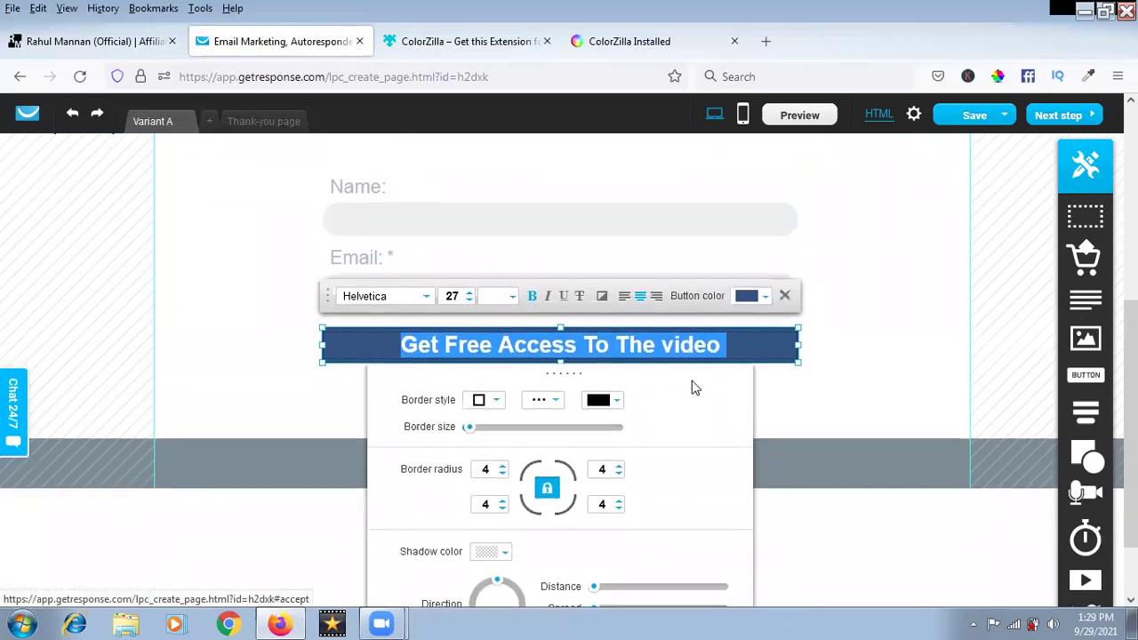
left_click(798, 401)
scroll(798, 401, "up", 3)
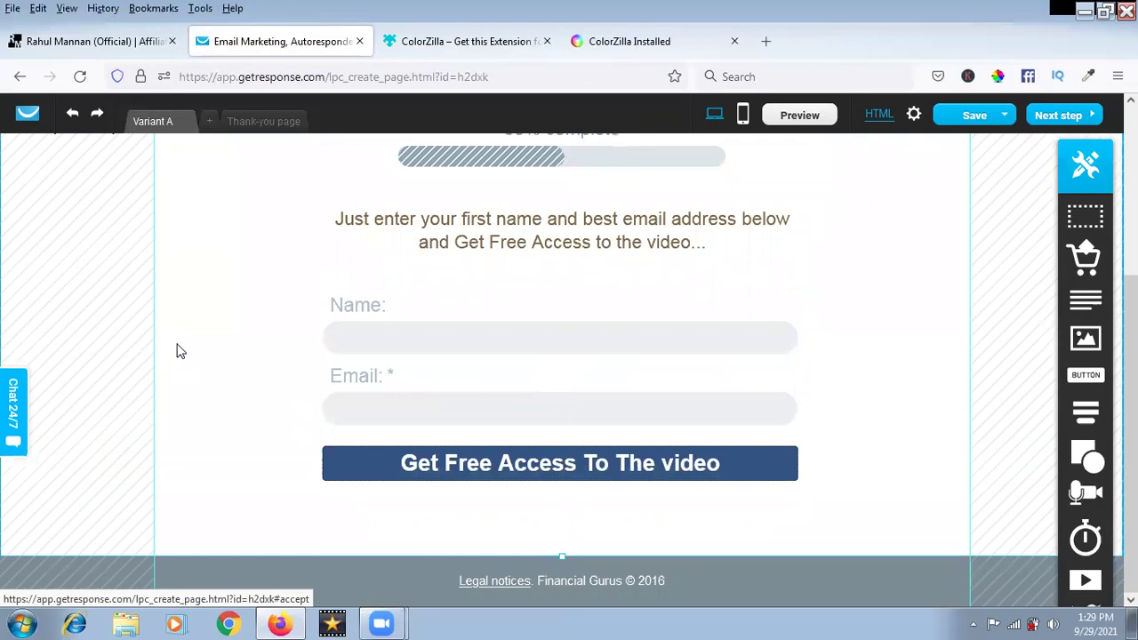
Step: Compare the landing page design with the reference opt-in page, and return to the GetResponse editor
scroll(218, 351, "up", 4)
left_click(111, 42)
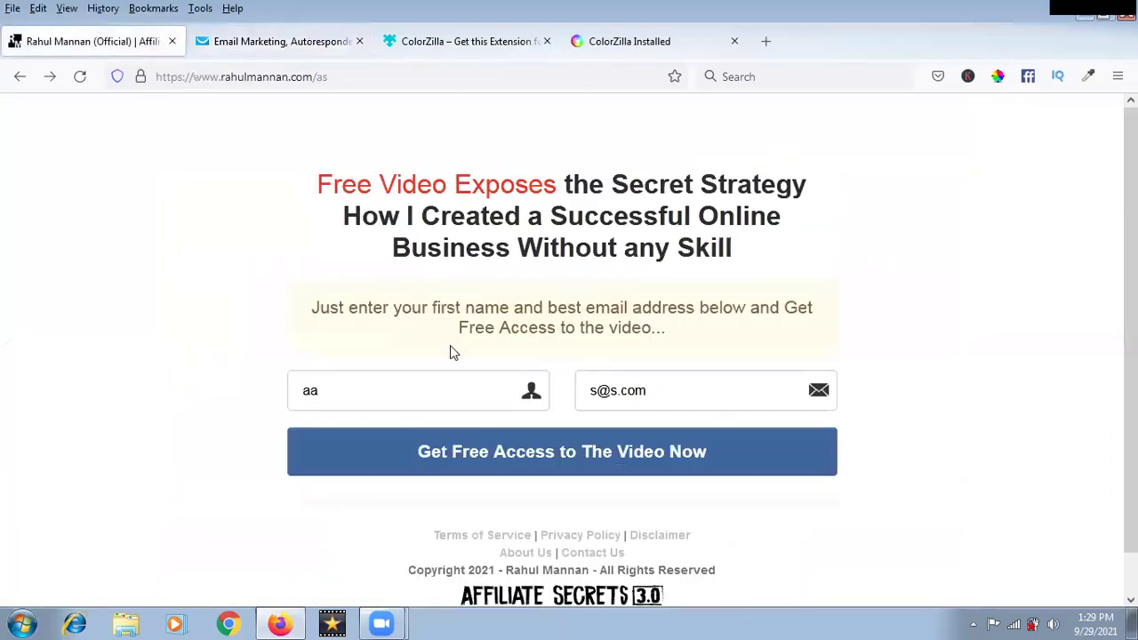
left_click(317, 46)
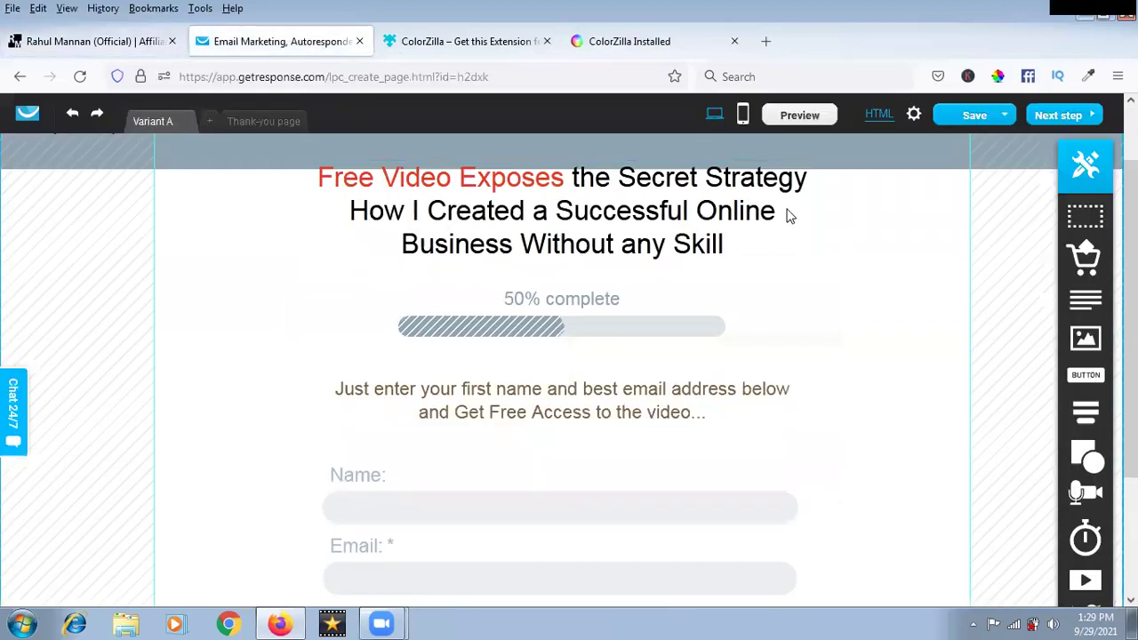
Step: Create the mobile version of the landing page
scroll(859, 376, "up", 2)
left_click(745, 114)
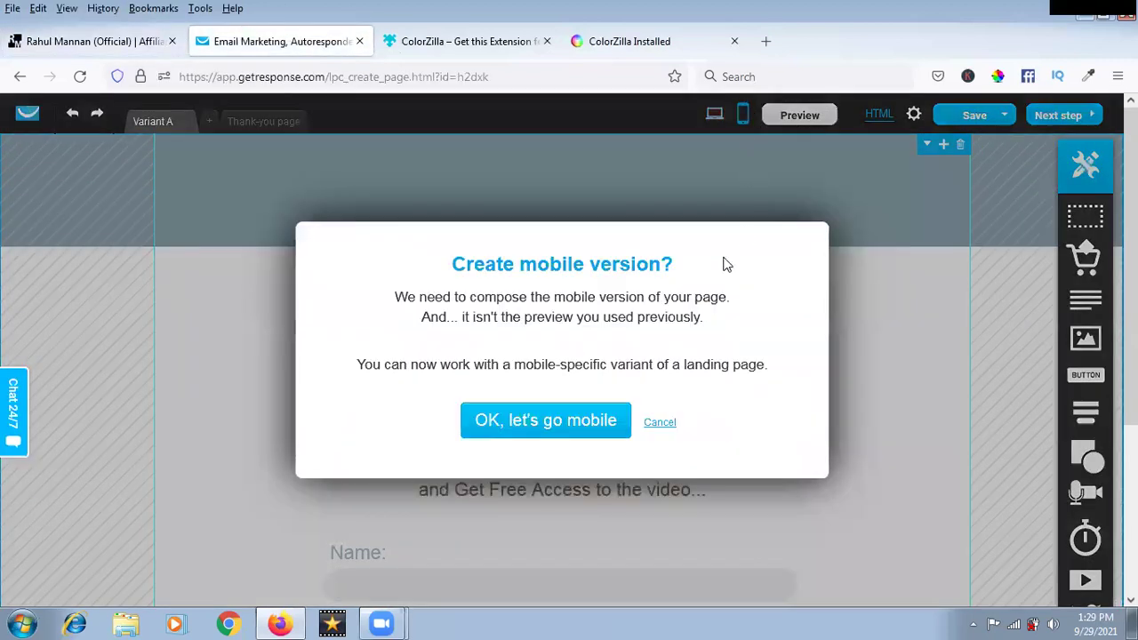
left_click(609, 419)
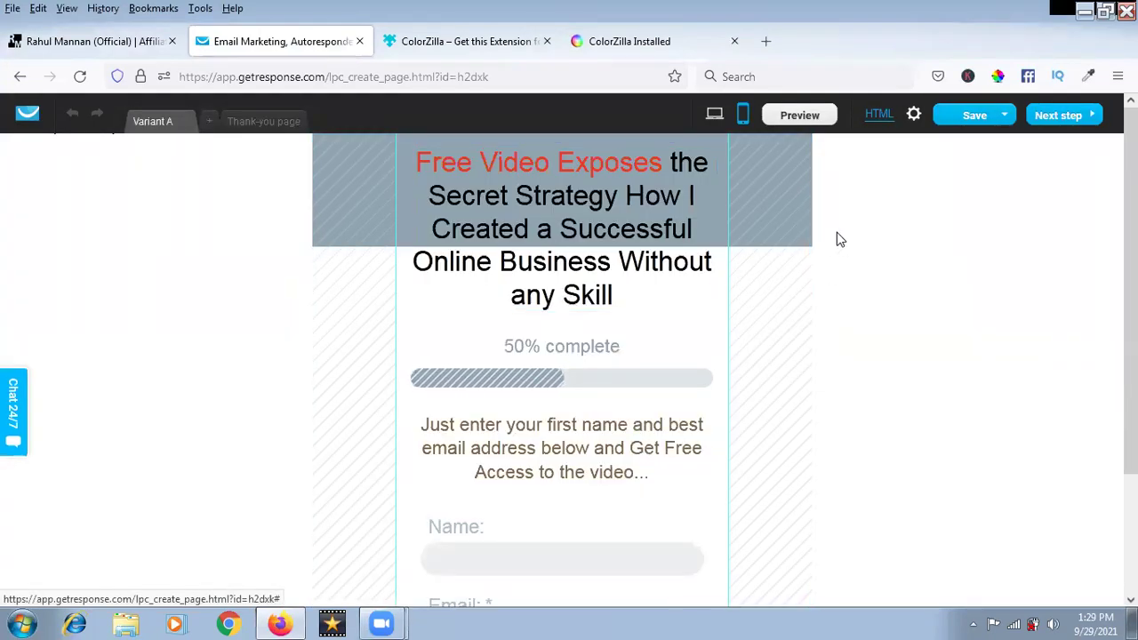
Step: In the mobile version, set the font size of the "Get Free Access To The video" button text to 24
scroll(597, 330, "down", 3)
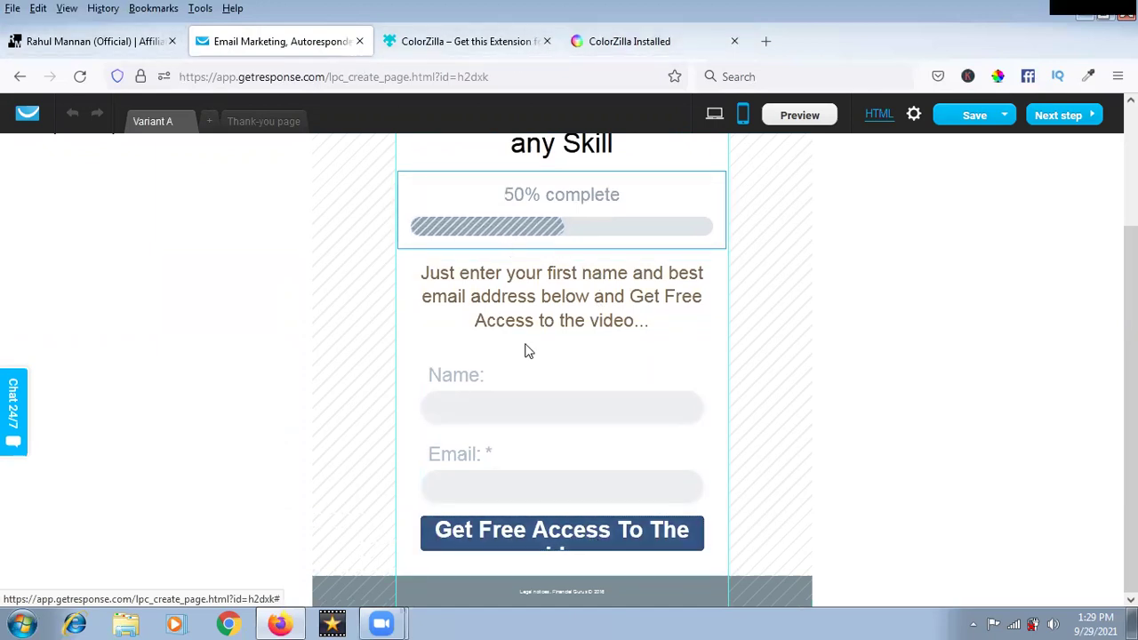
left_click(571, 532)
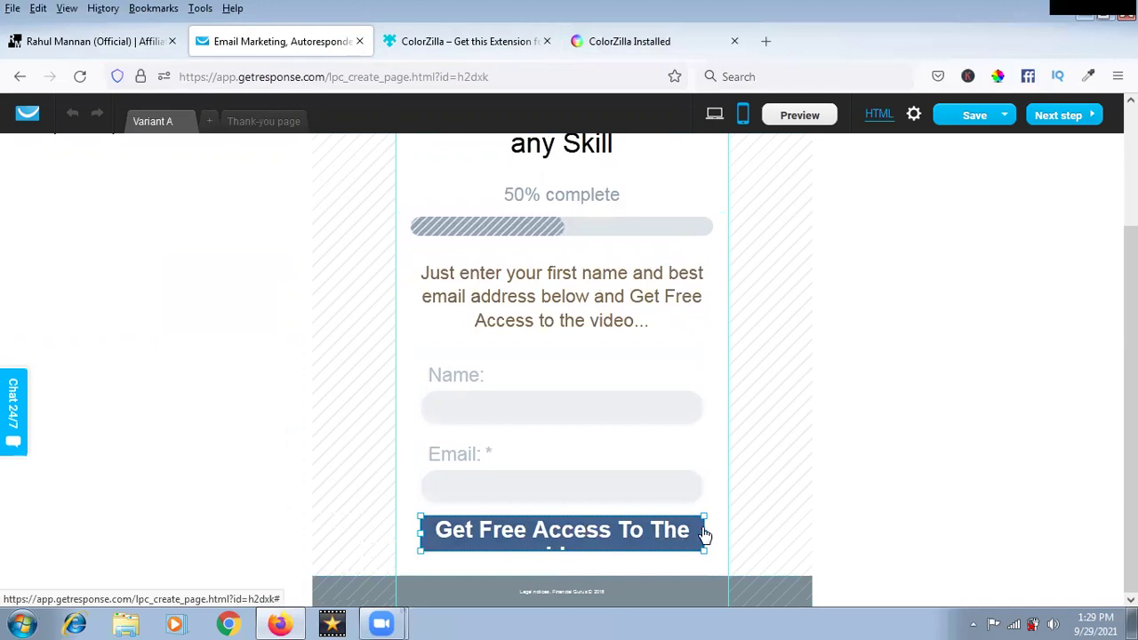
double_click(587, 531)
left_click(470, 481)
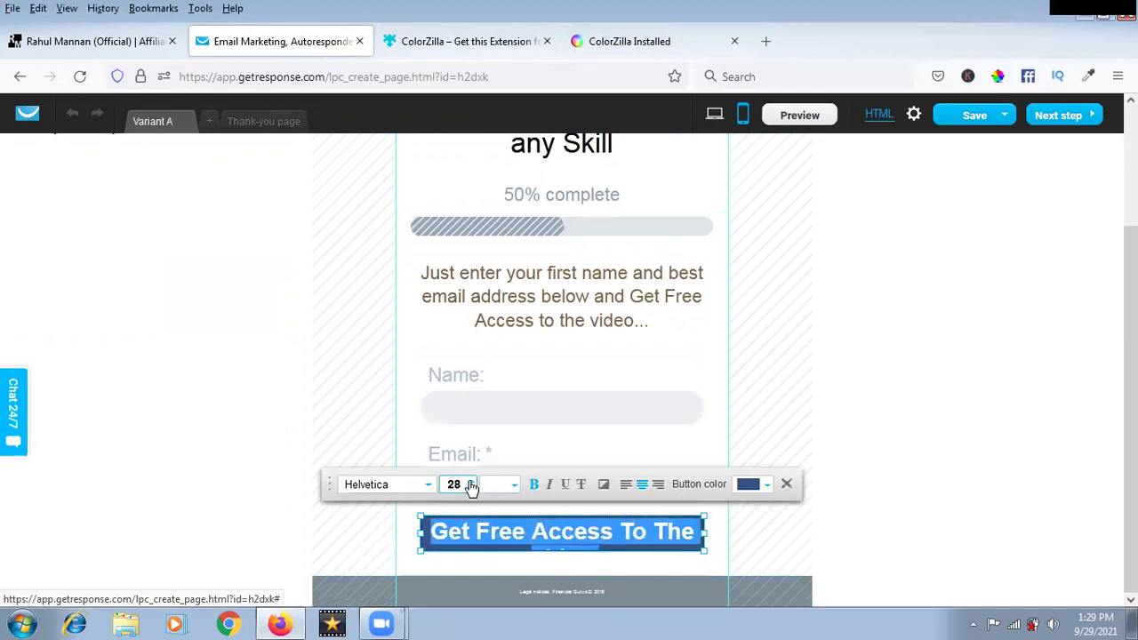
left_click(471, 488)
left_click(471, 488)
left_click(471, 488)
left_click(472, 488)
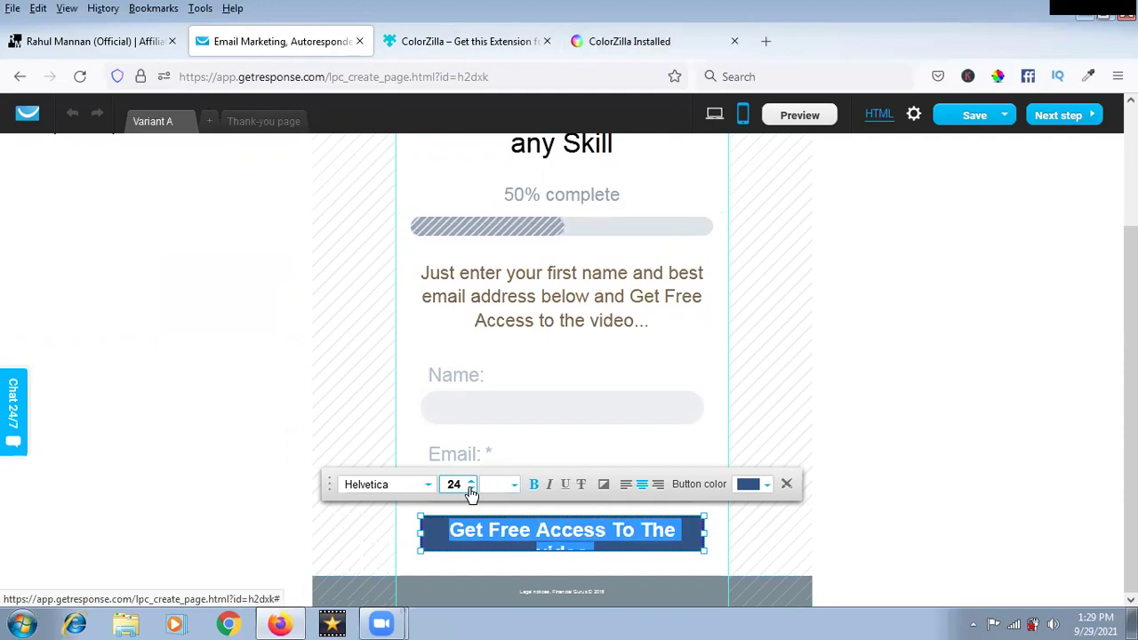
Step: Widen the mobile "Get Free Access To The video" button on both sides and set its text size to 22
left_click_drag(704, 532, 719, 534)
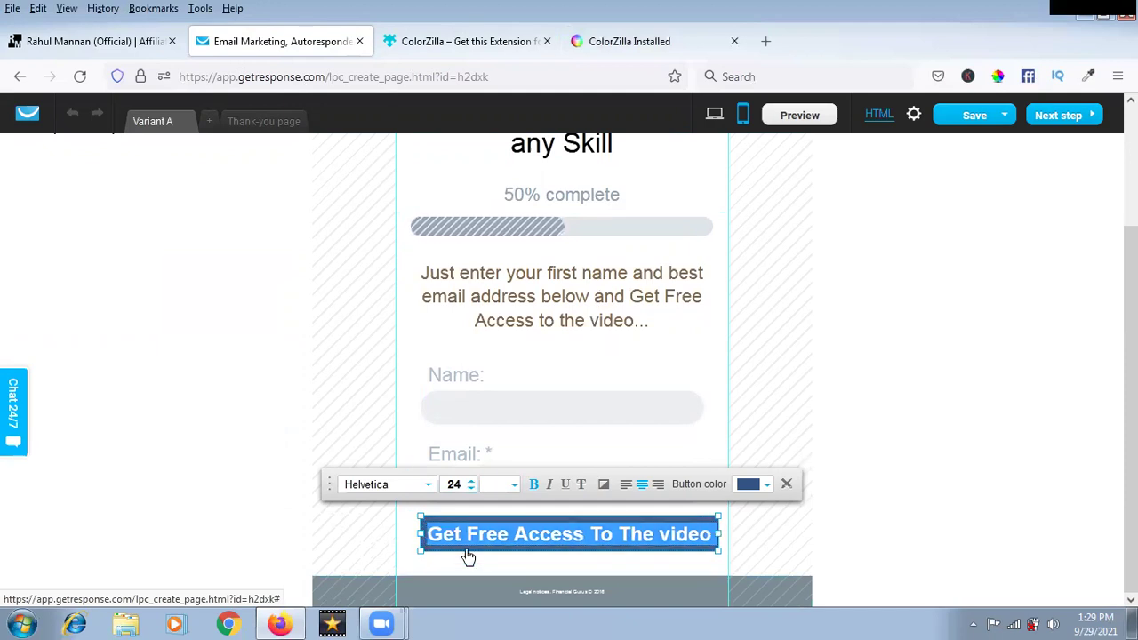
left_click_drag(419, 534, 401, 532)
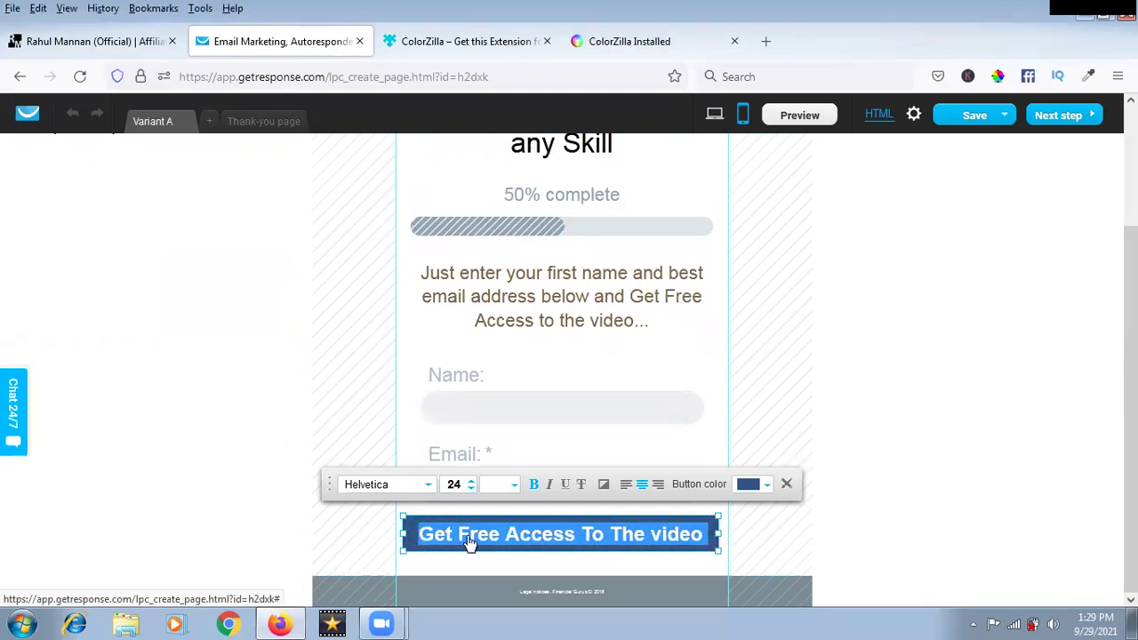
left_click(472, 488)
left_click(472, 488)
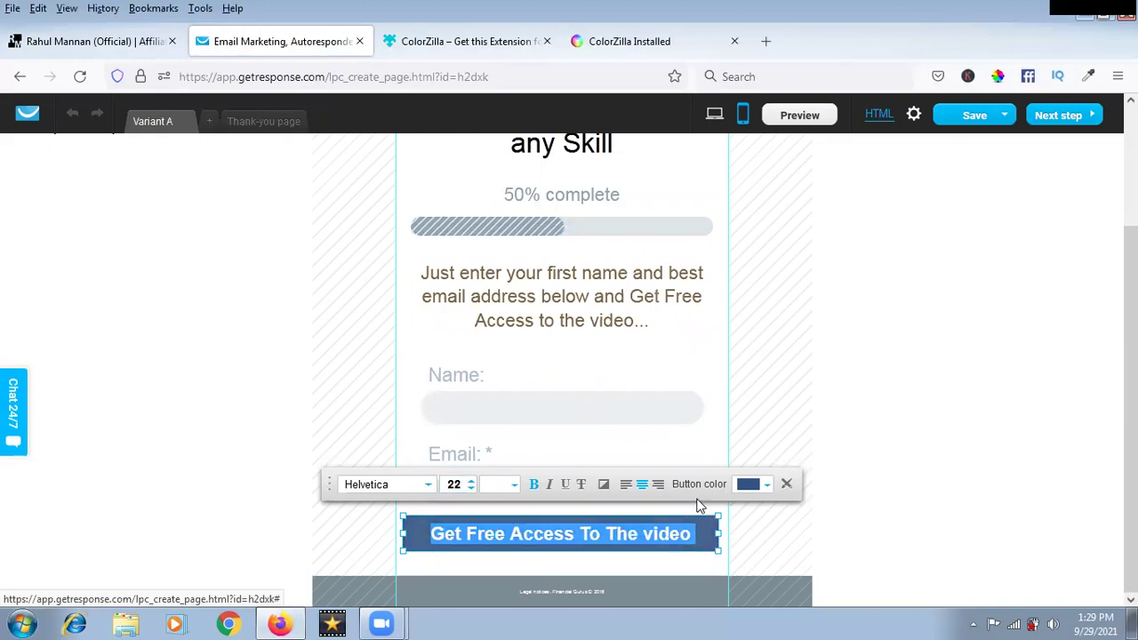
left_click(715, 450)
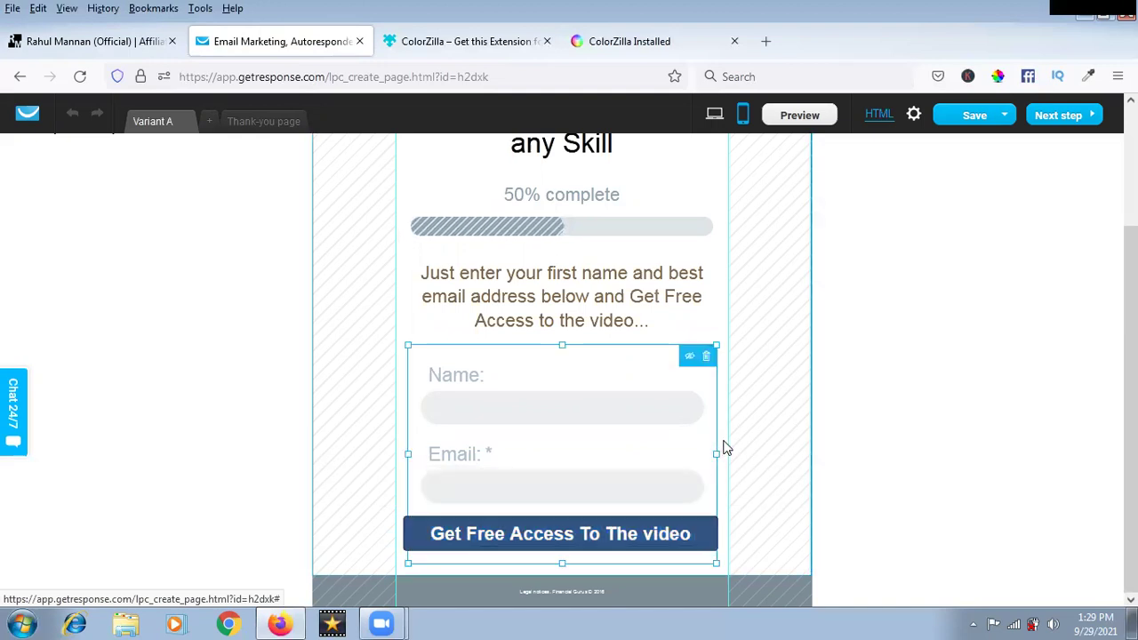
left_click(725, 449)
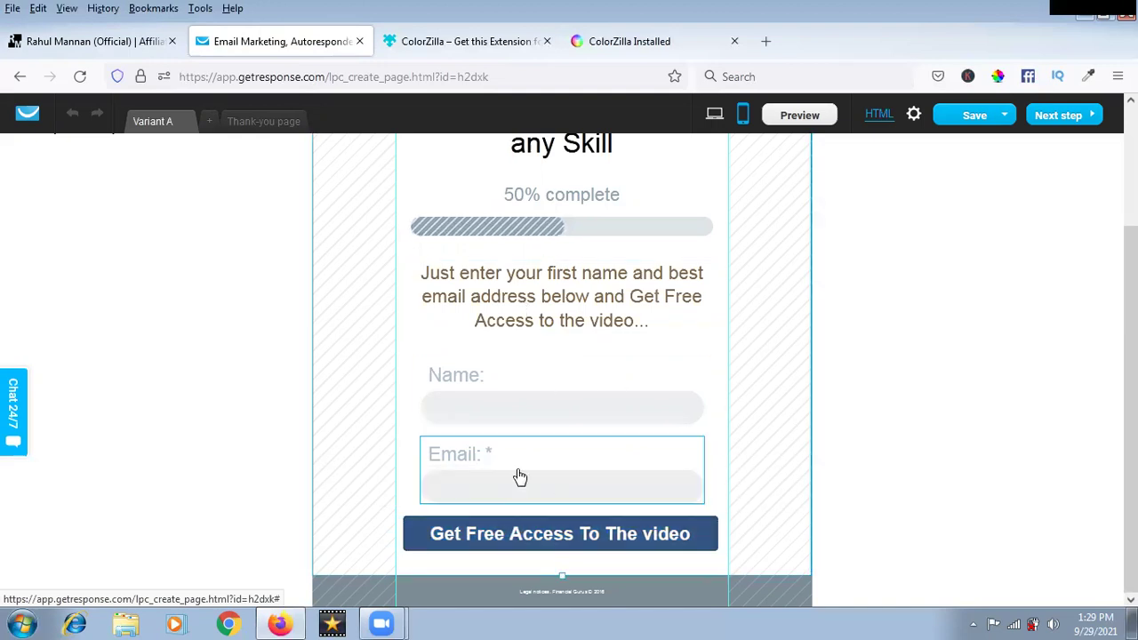
Step: Widen the mobile Email and Name fields on both sides to roughly match the width of the "Get Free Access To The video" button
left_click(541, 494)
left_click_drag(700, 468, 712, 468)
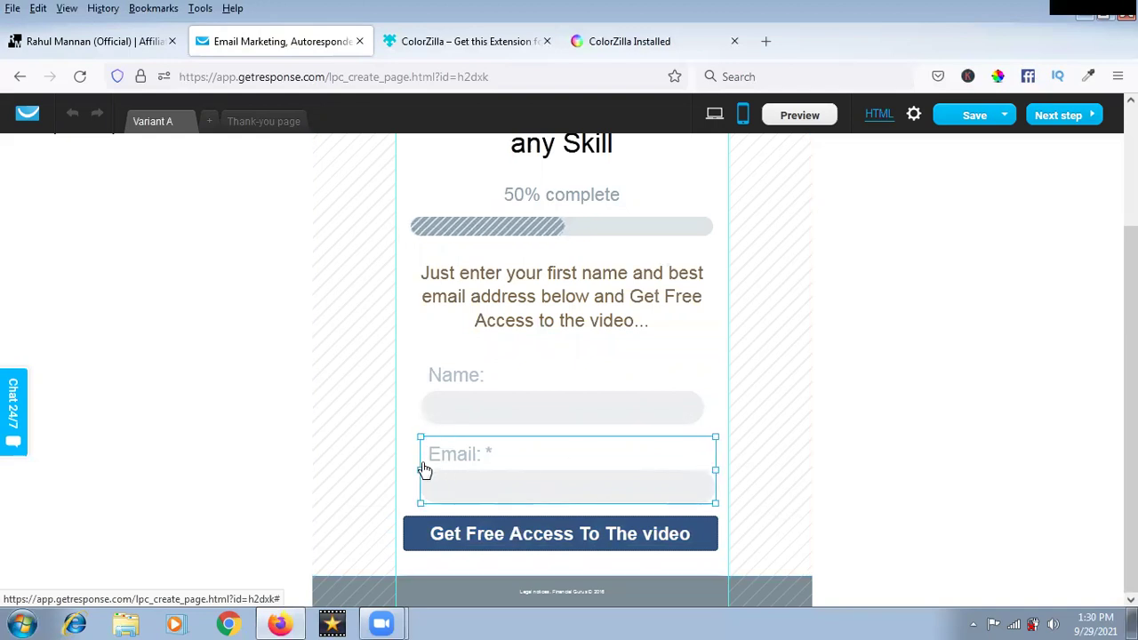
left_click_drag(406, 469, 401, 468)
left_click(428, 400)
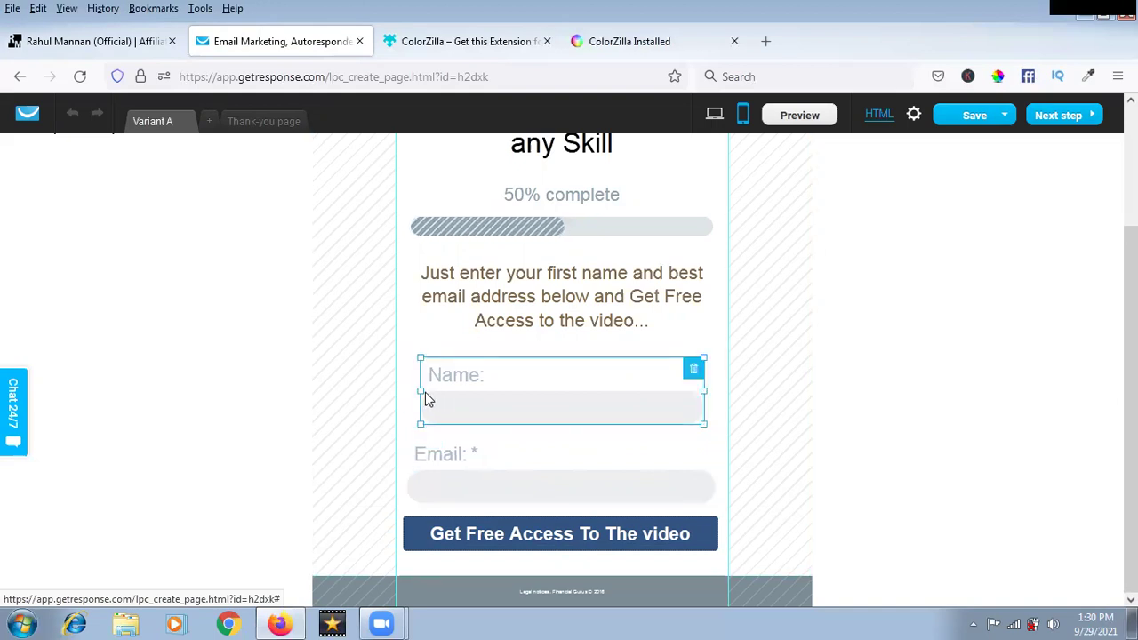
left_click_drag(417, 390, 404, 390)
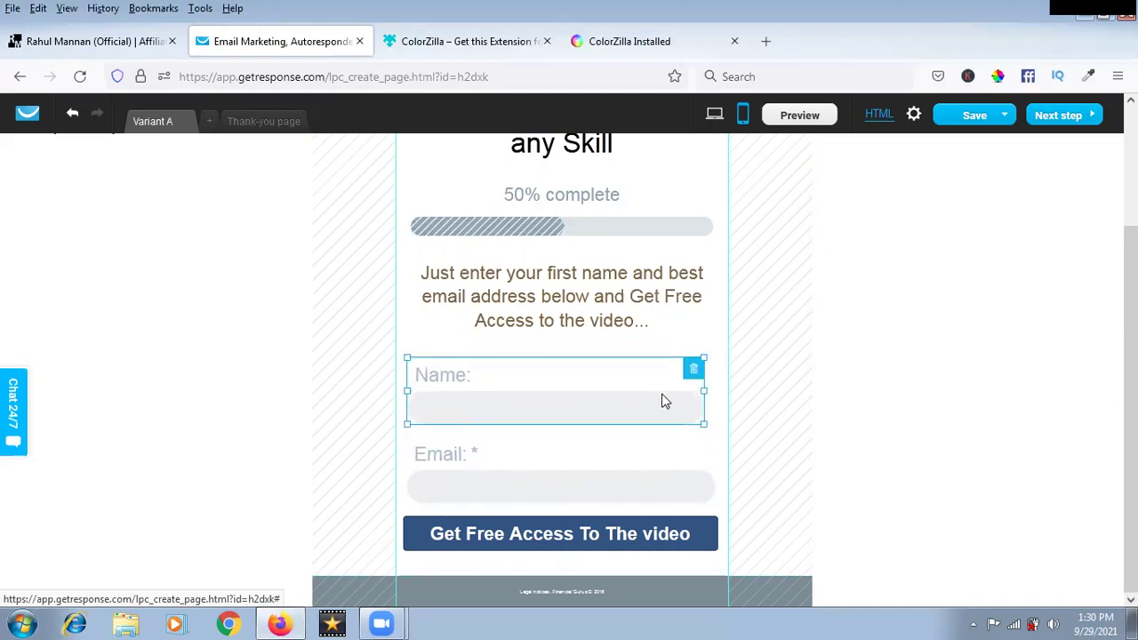
left_click_drag(709, 390, 716, 390)
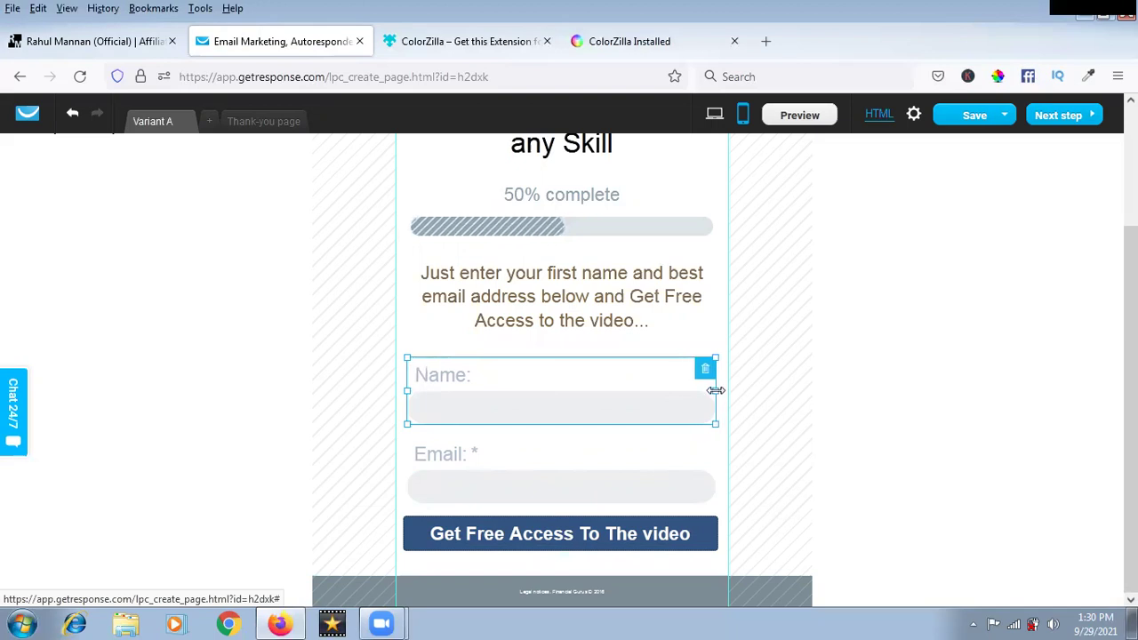
scroll(691, 302, "up", 3)
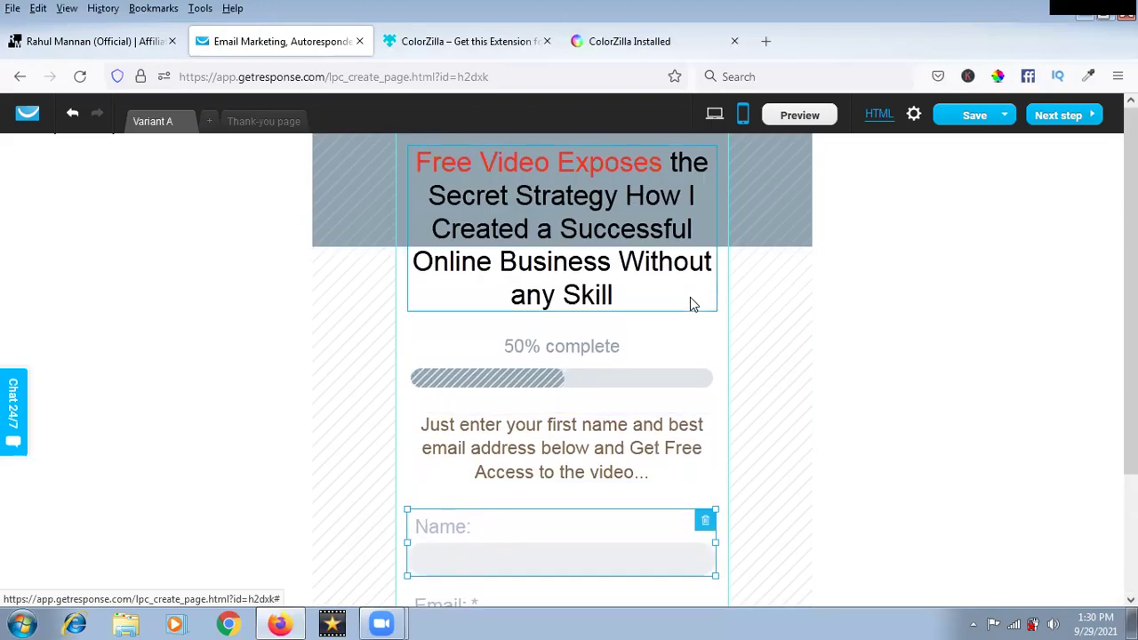
scroll(690, 299, "down", 3)
scroll(689, 299, "up", 3)
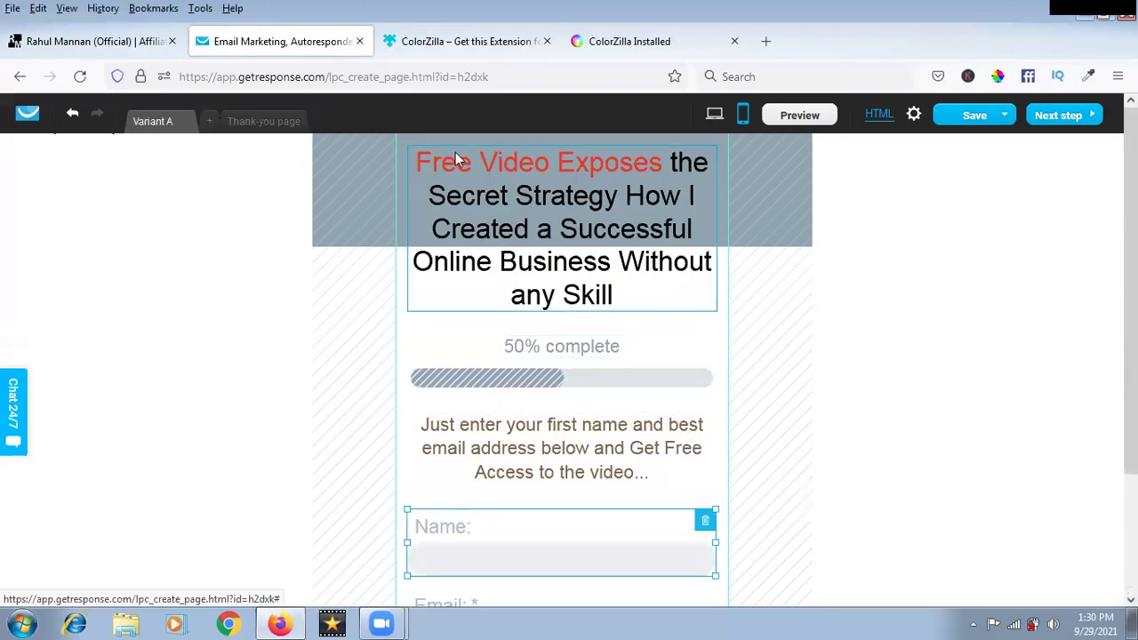
double_click(416, 143)
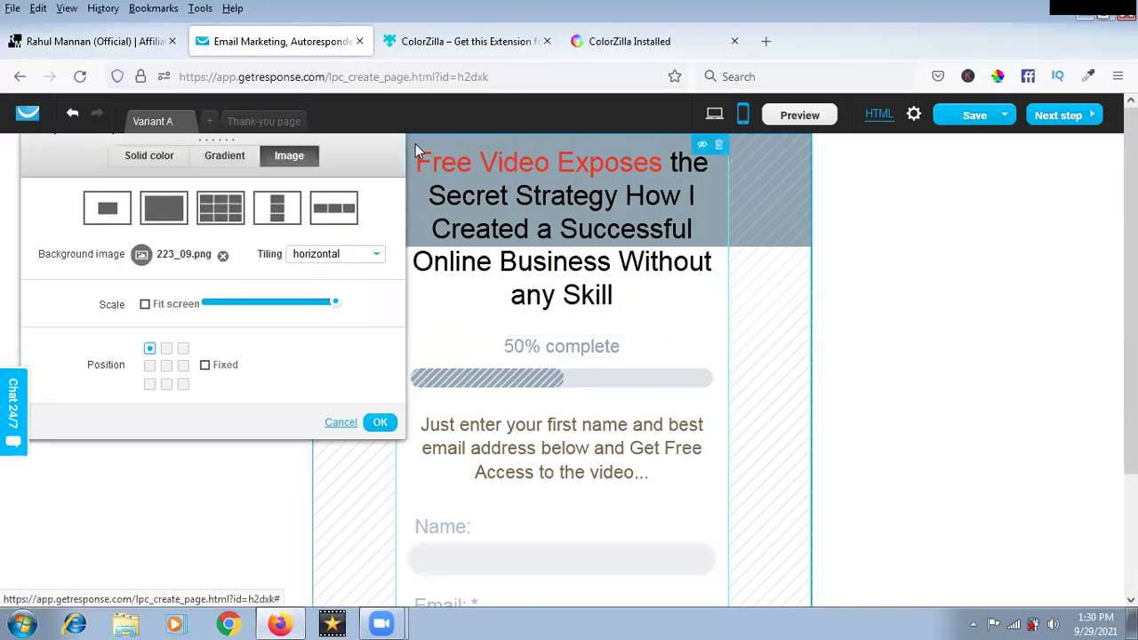
left_click(157, 155)
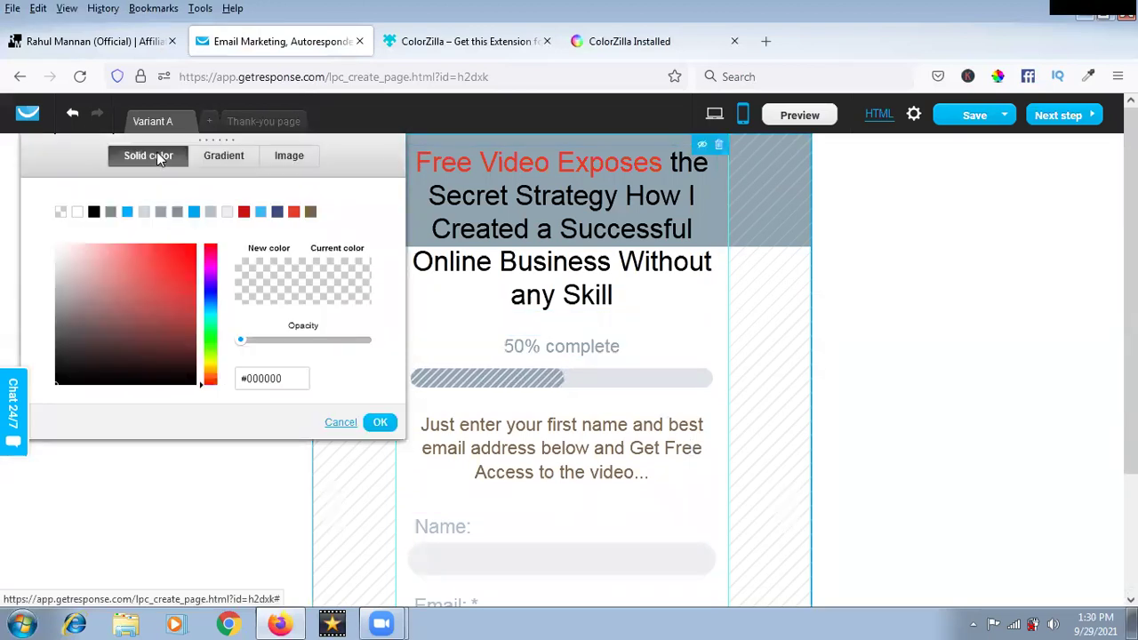
left_click(215, 157)
left_click(288, 154)
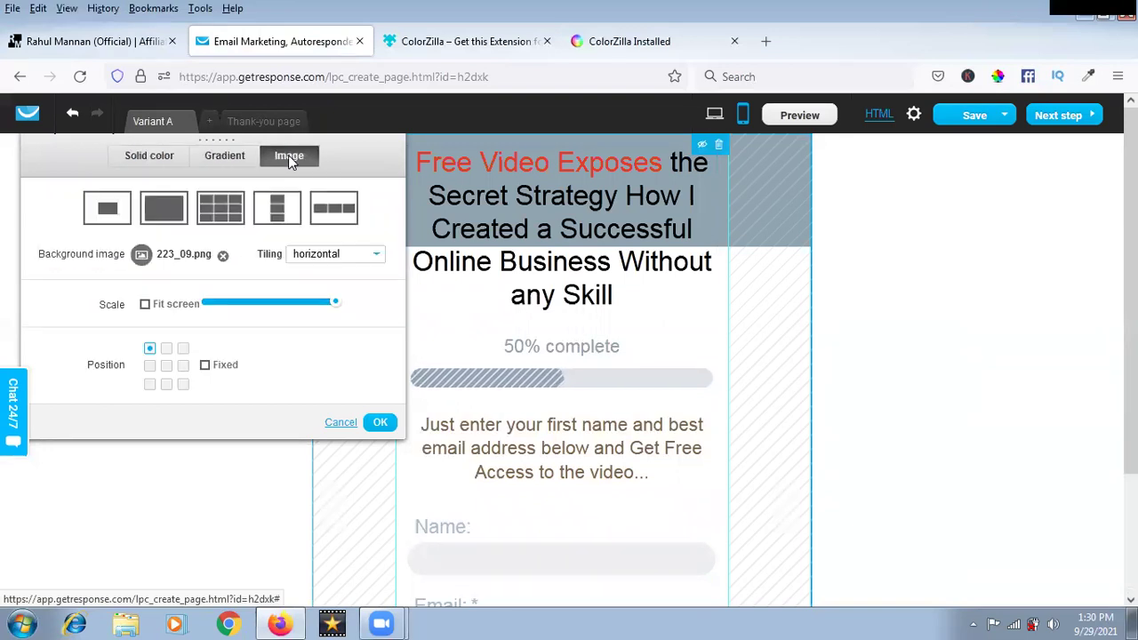
left_click(230, 157)
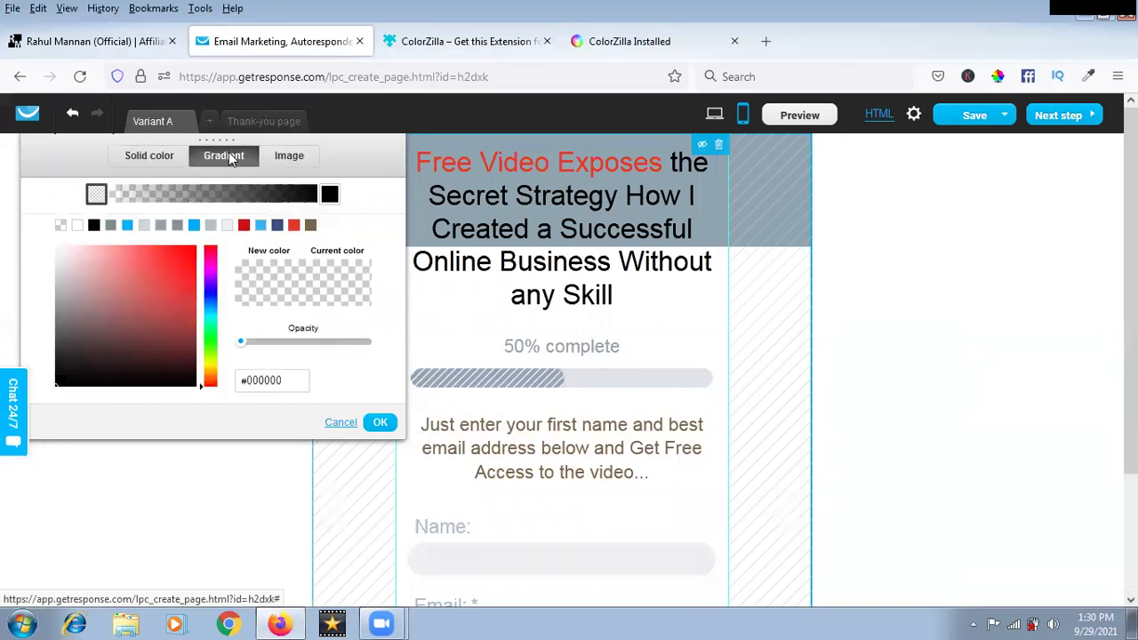
left_click(341, 425)
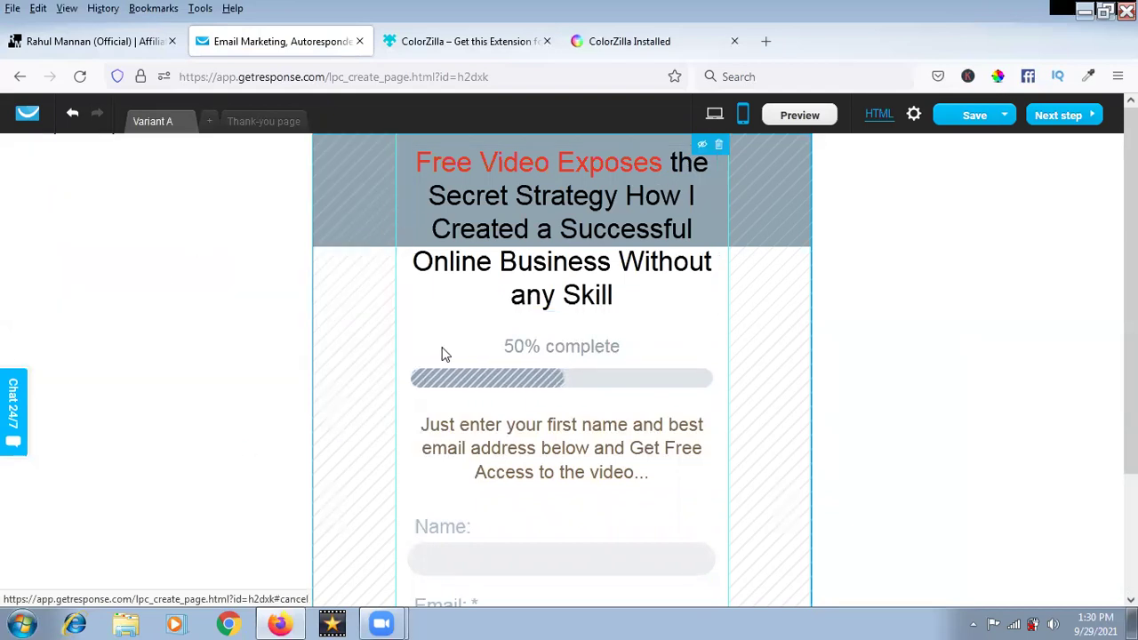
Step: Compare the mobile layout with the desktop layout of the landing page, from the headline down to the form
scroll(330, 468, "down", 3)
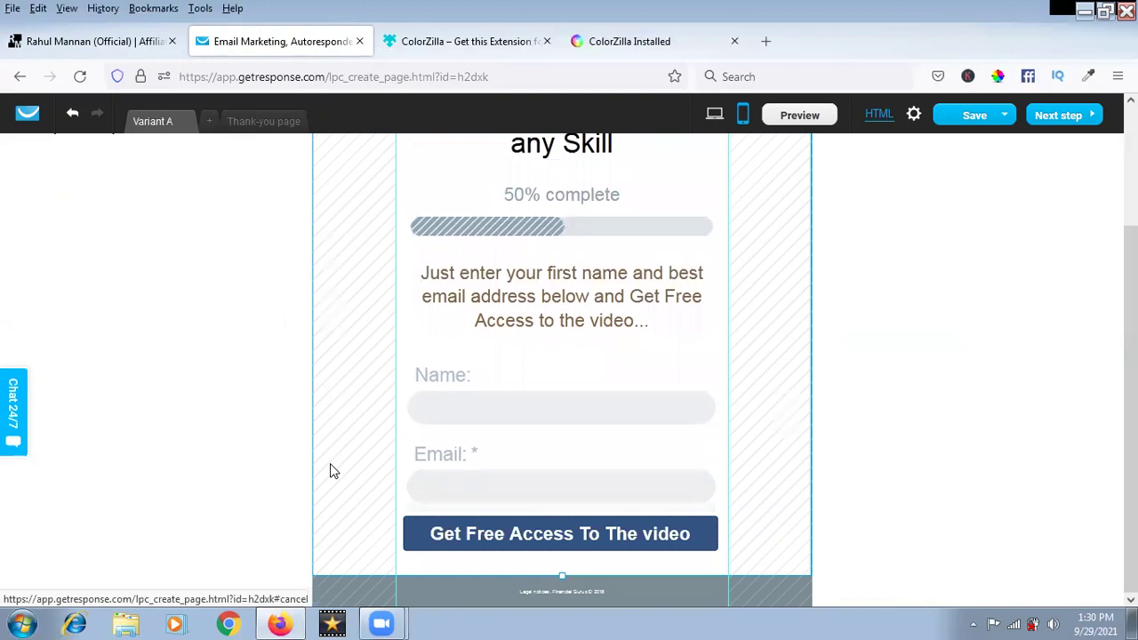
scroll(330, 472, "up", 3)
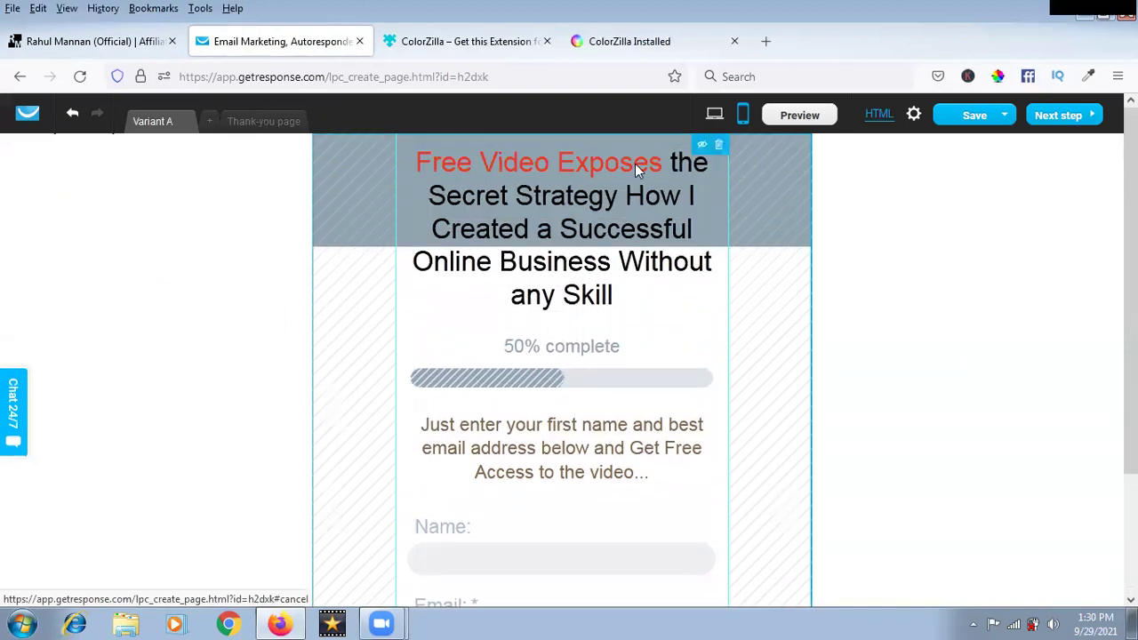
left_click(718, 119)
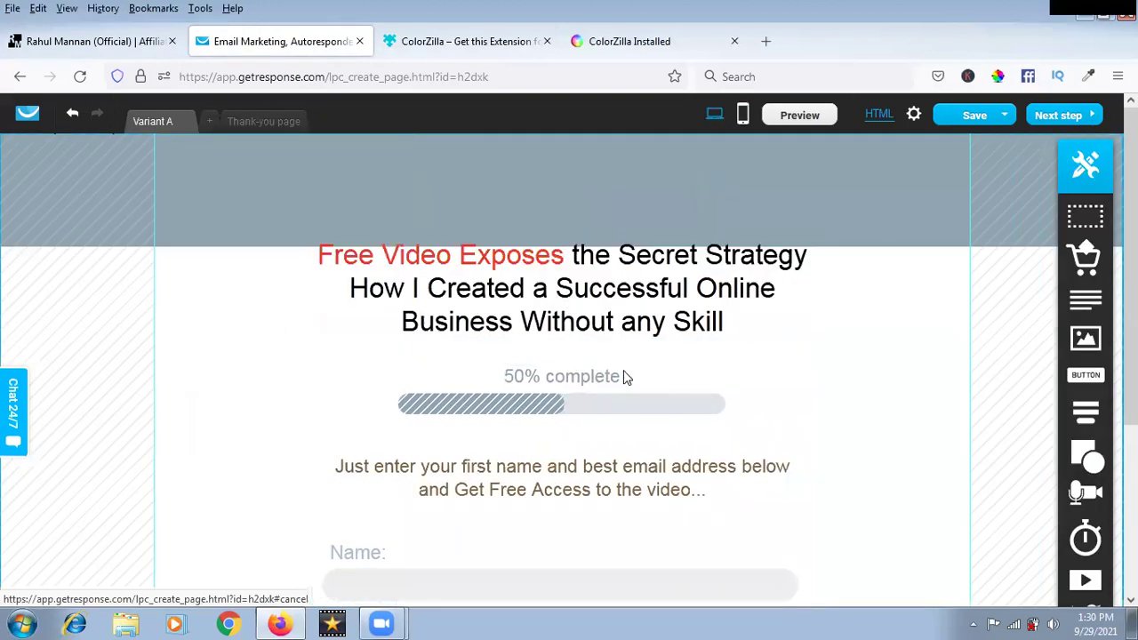
left_click(745, 119)
scroll(627, 256, "down", 3)
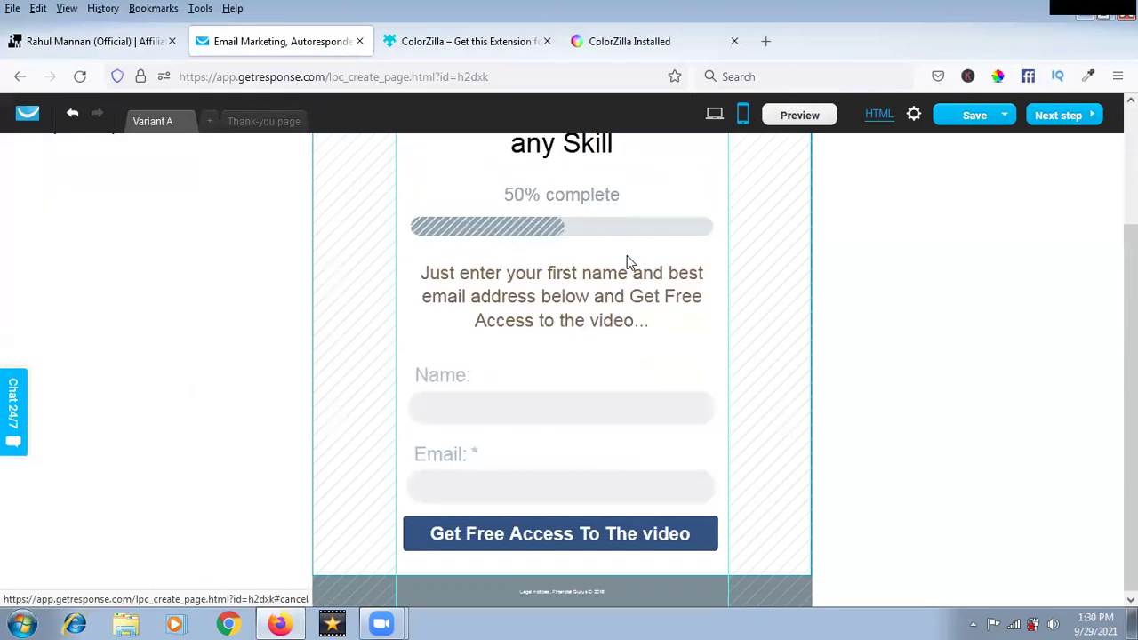
scroll(629, 266, "up", 3)
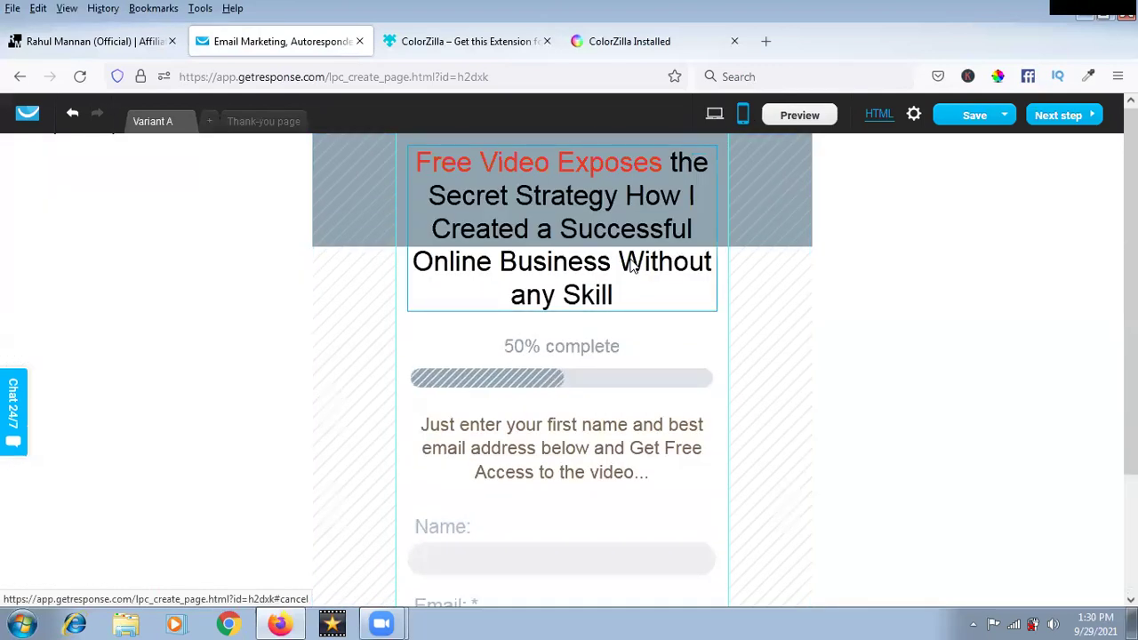
Step: In the desktop version, open the background settings of the section behind the headline
left_click(713, 114)
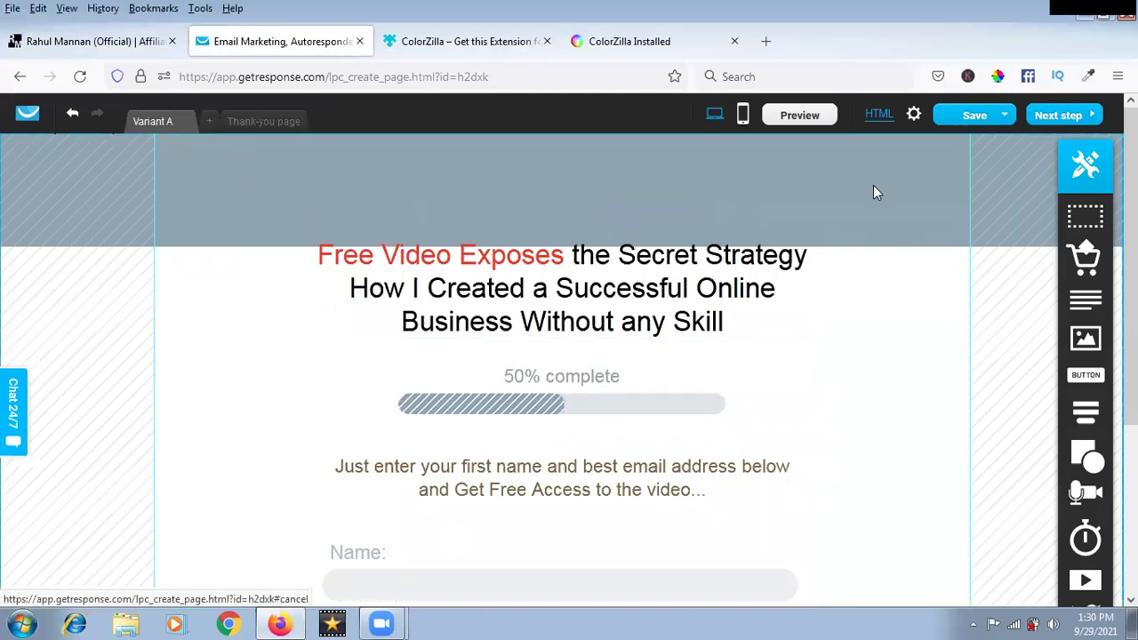
mouse_move(915, 185)
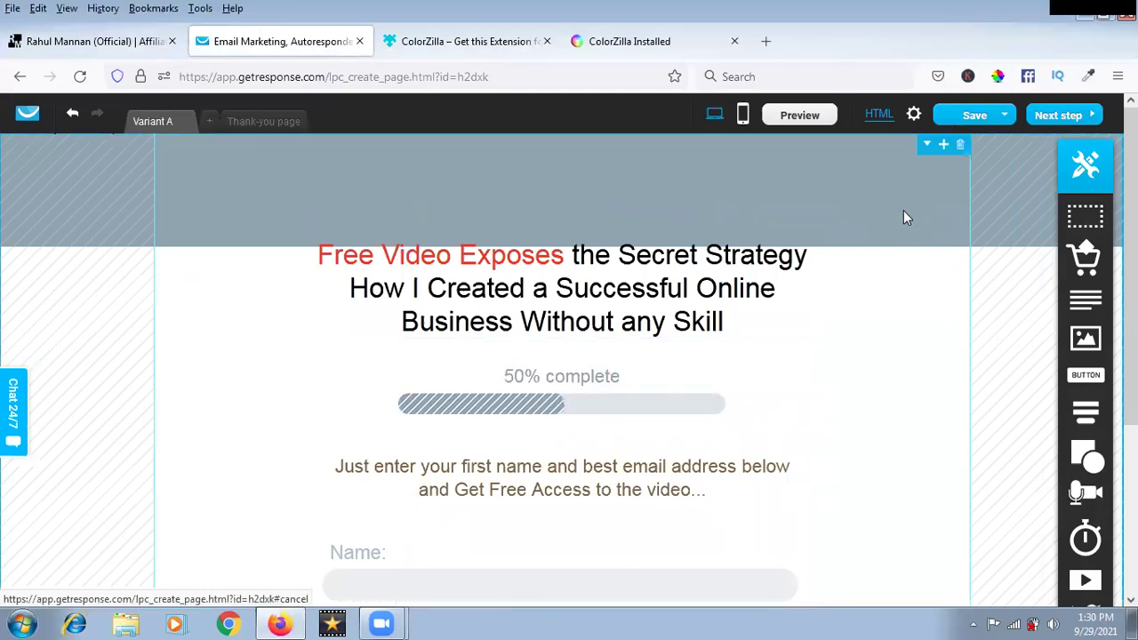
double_click(871, 210)
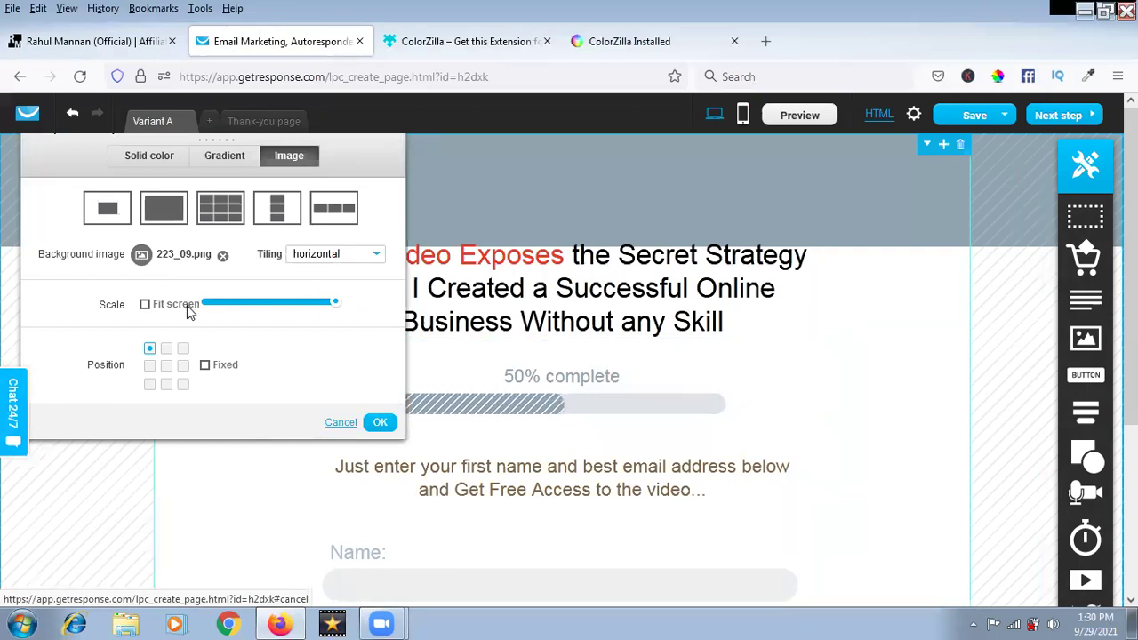
Step: Browse My files, the Free GetResponse images and the Shutterstock gallery for a background image, and close the image library without choosing one
left_click(142, 256)
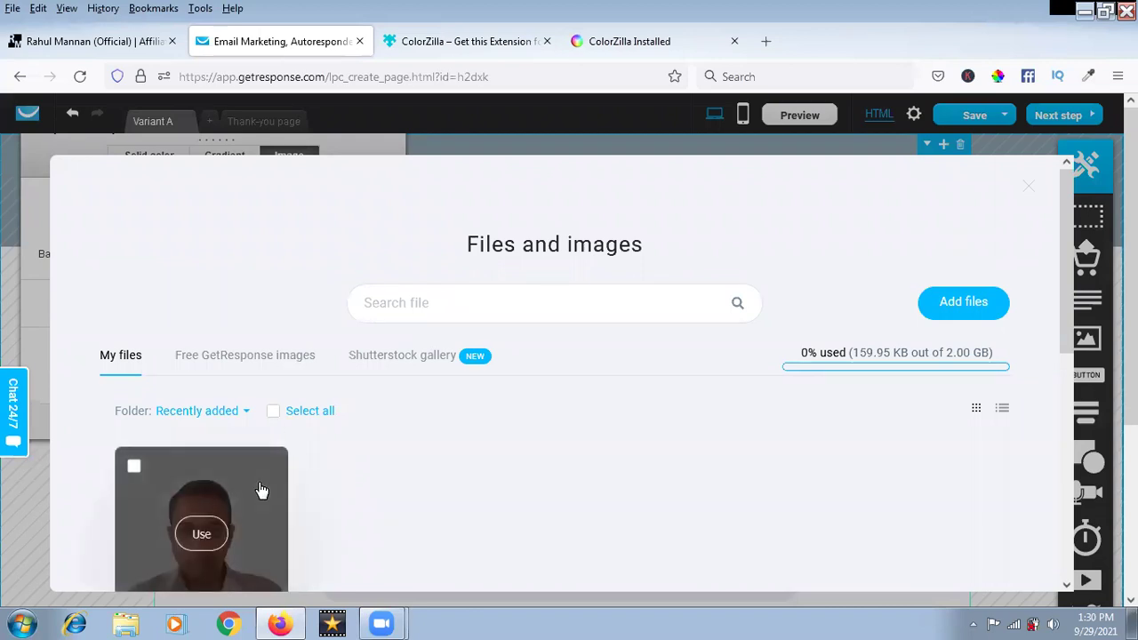
left_click(264, 356)
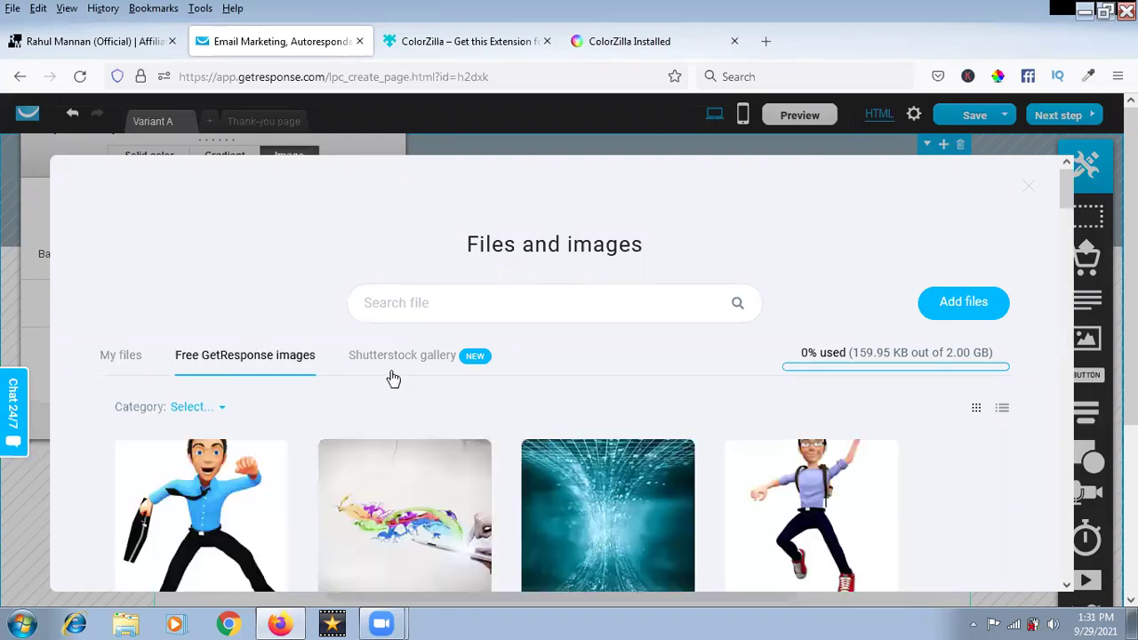
left_click(380, 358)
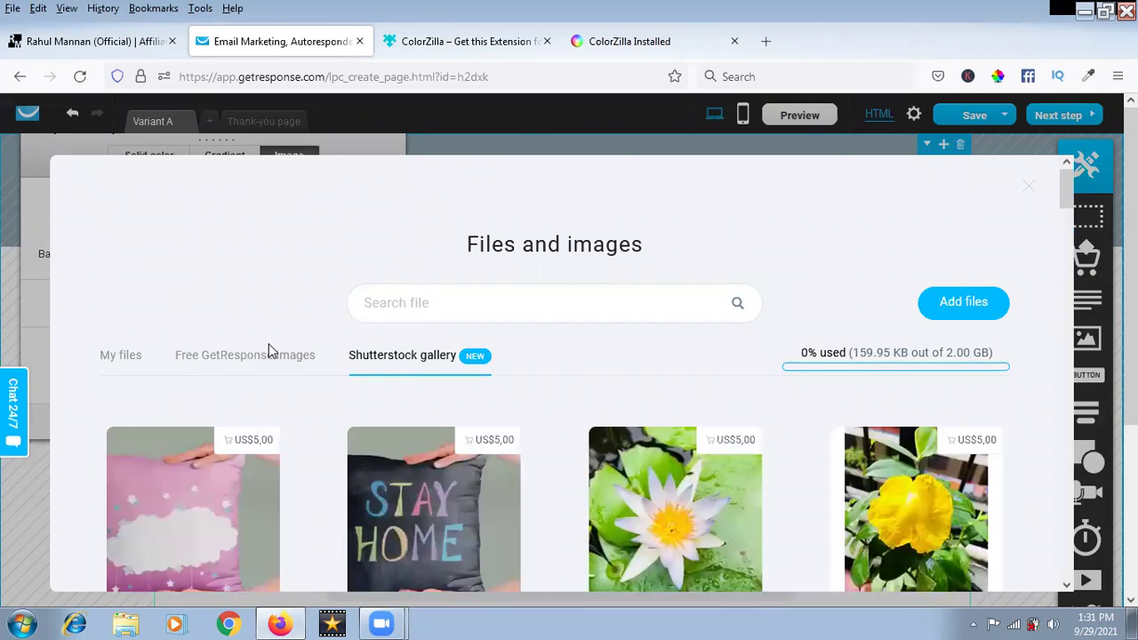
left_click(255, 360)
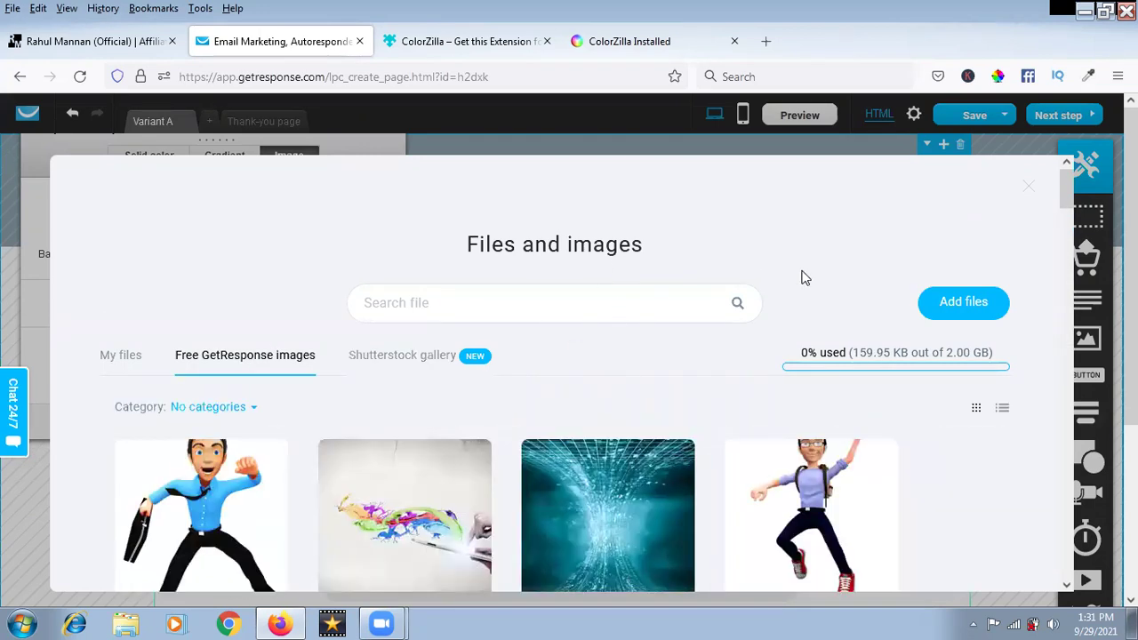
scroll(760, 283, "down", 5)
scroll(755, 281, "up", 5)
left_click(129, 358)
left_click(1035, 200)
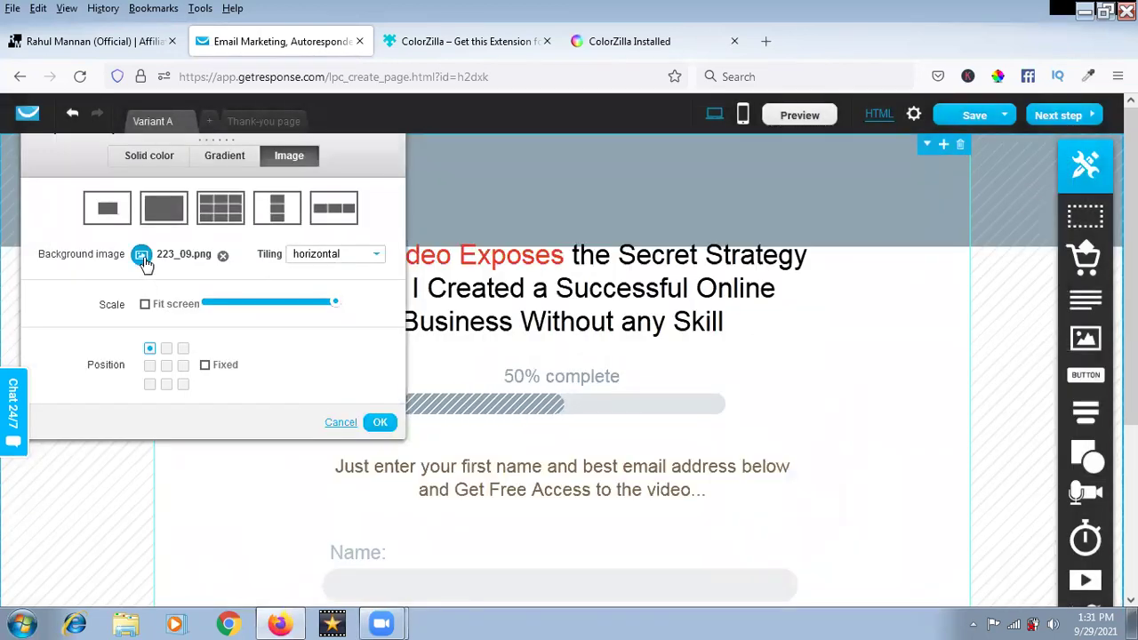
Step: Remove the 223_09.png background image from the desktop section and check the design against the reference opt-in page
left_click(223, 256)
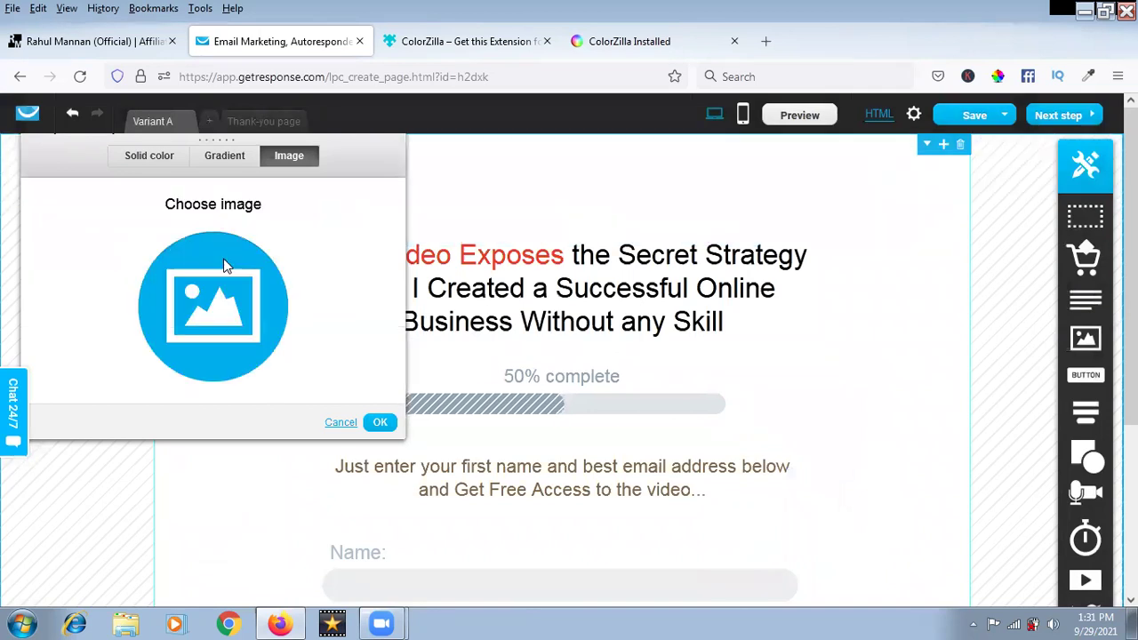
left_click(379, 423)
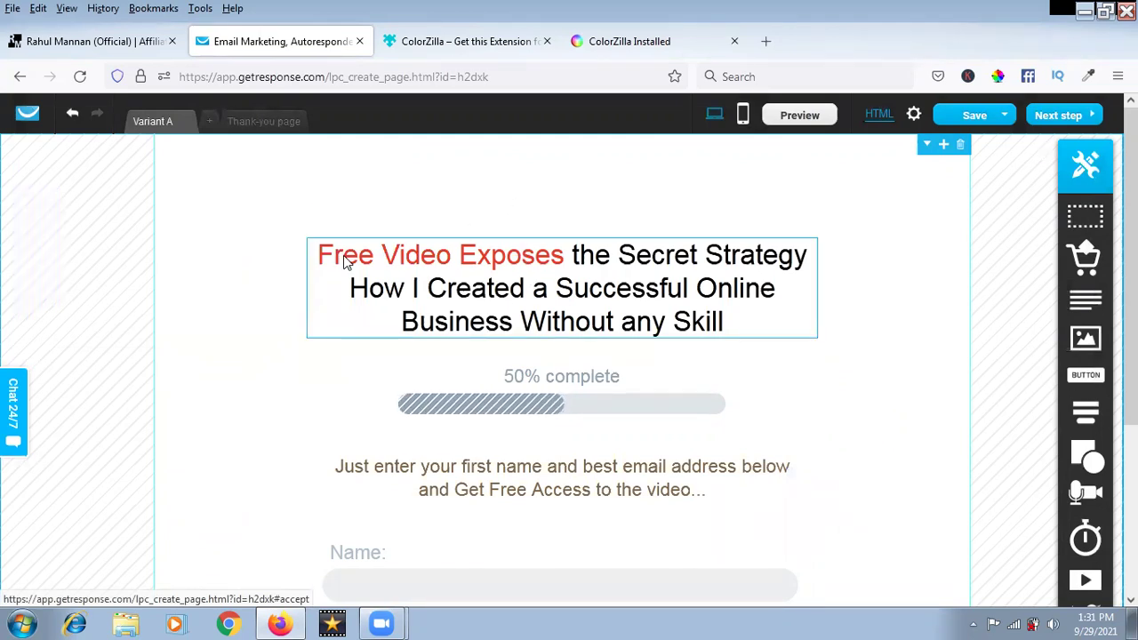
left_click(89, 40)
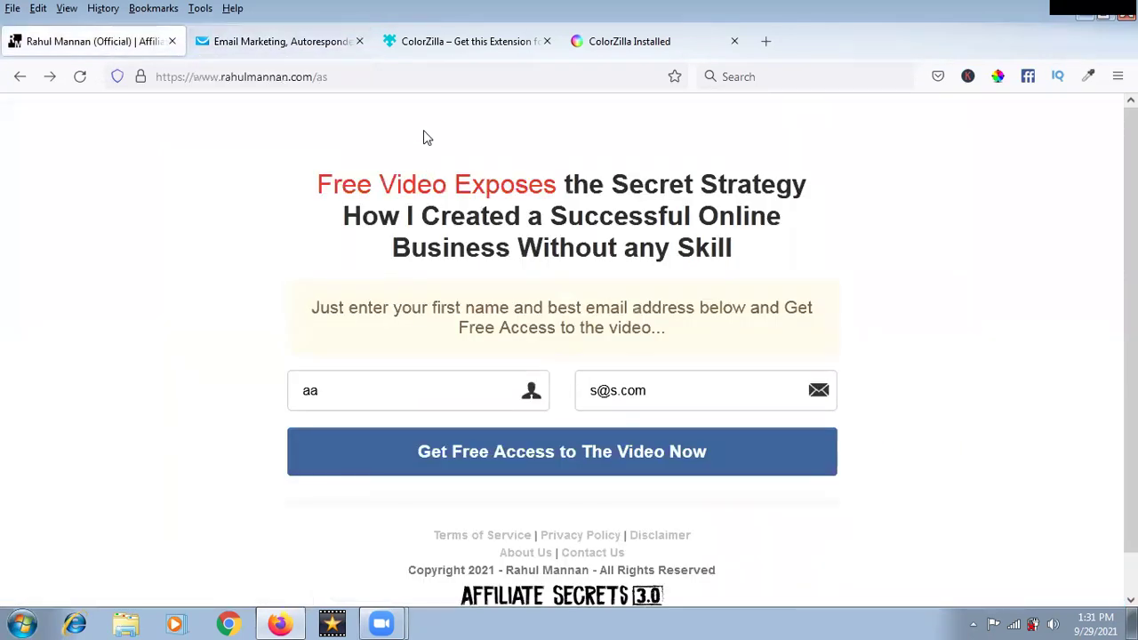
left_click(286, 41)
Step: Move the desktop headline and the "50% complete" progress bar slightly higher on the page
left_click_drag(616, 255, 605, 222)
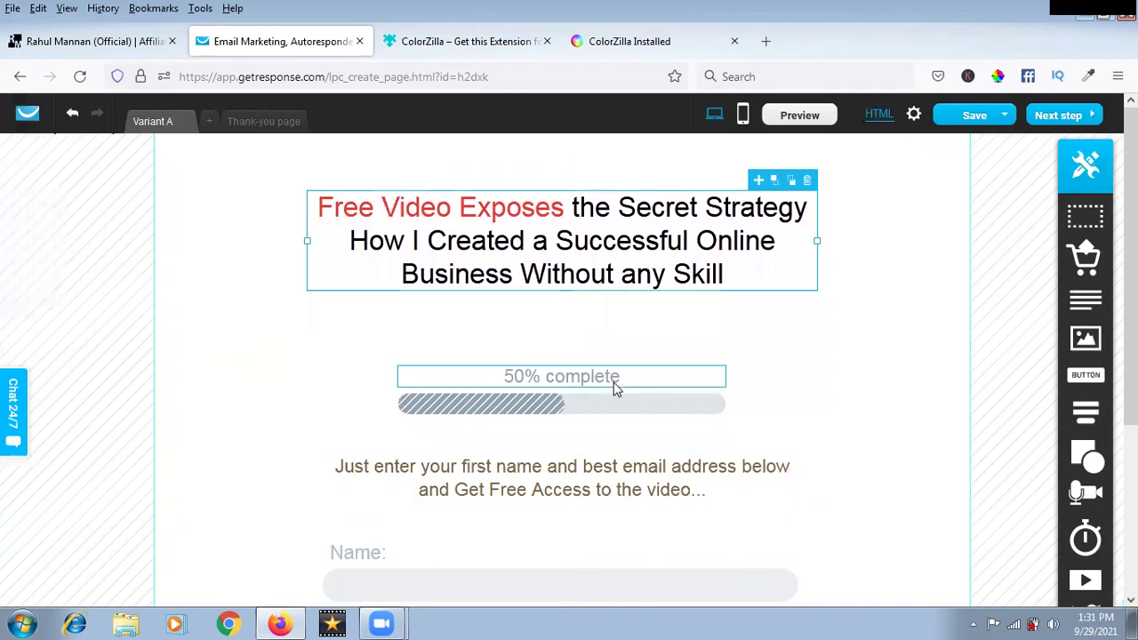
left_click(686, 423)
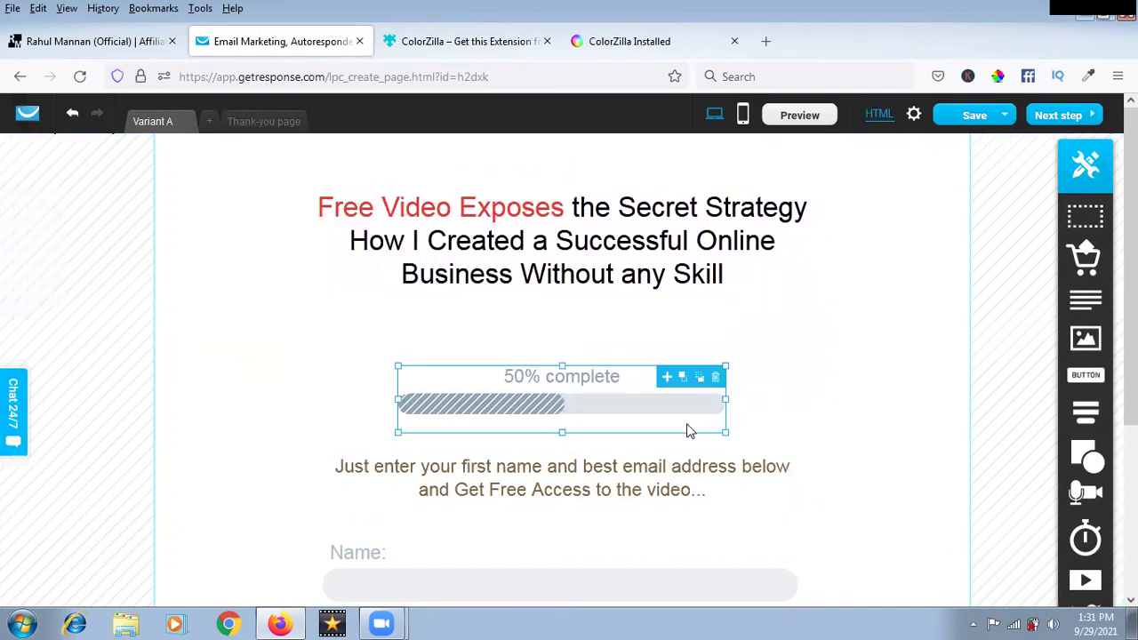
left_click_drag(686, 423, 570, 385)
scroll(555, 345, "down", 3)
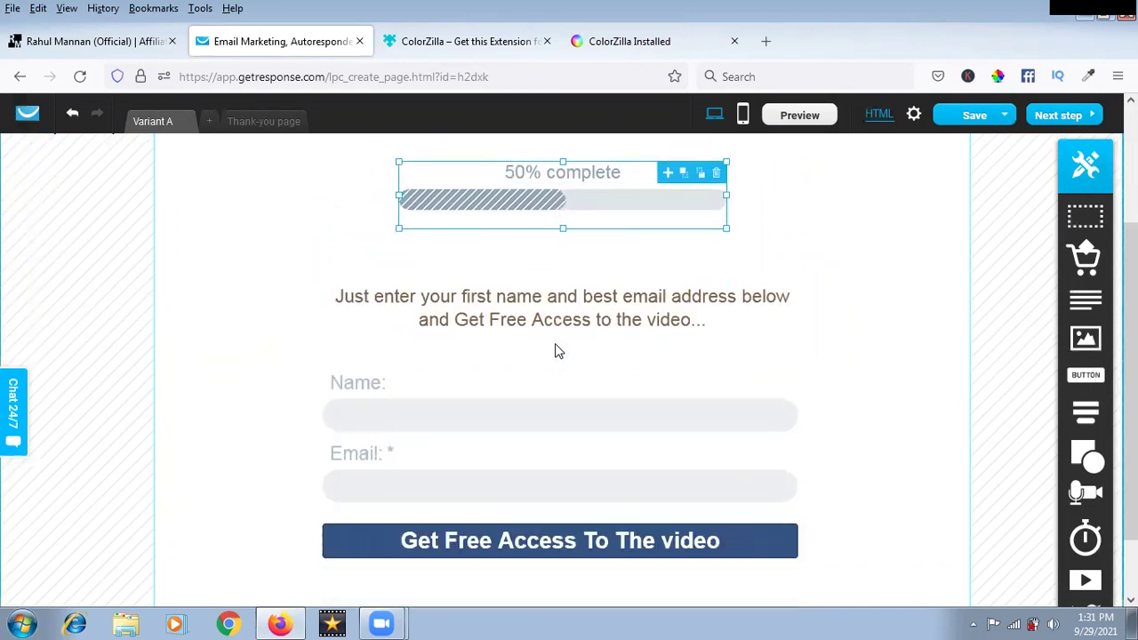
scroll(555, 345, "up", 3)
scroll(555, 347, "down", 3)
scroll(554, 347, "up", 3)
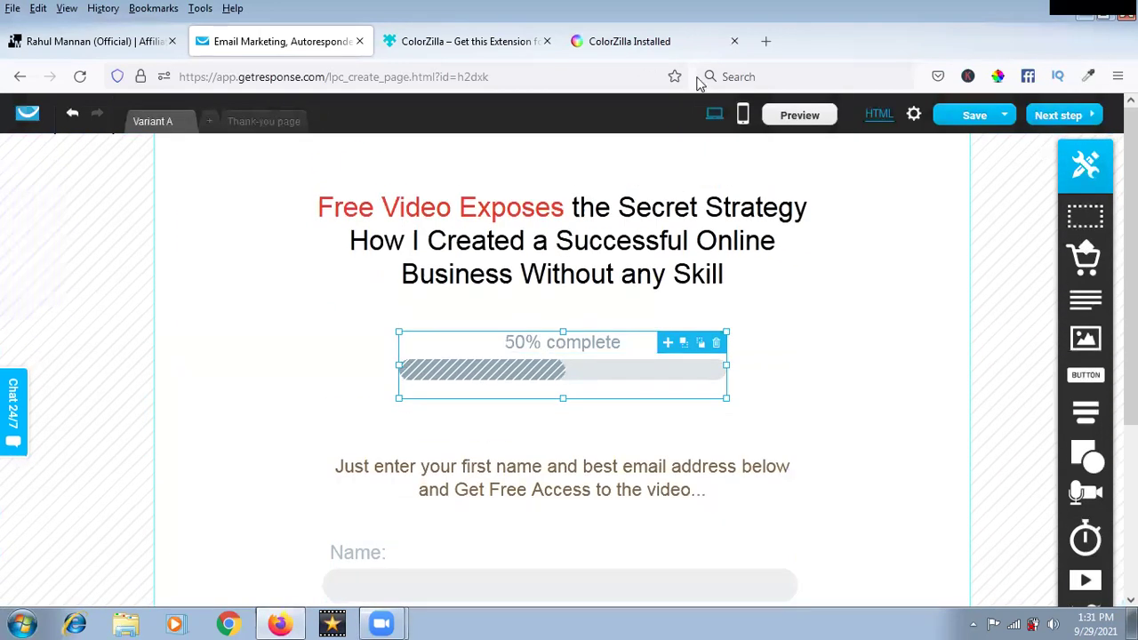
Step: In the mobile version, remove the 223_09.png background image from the section behind the headline
left_click(740, 119)
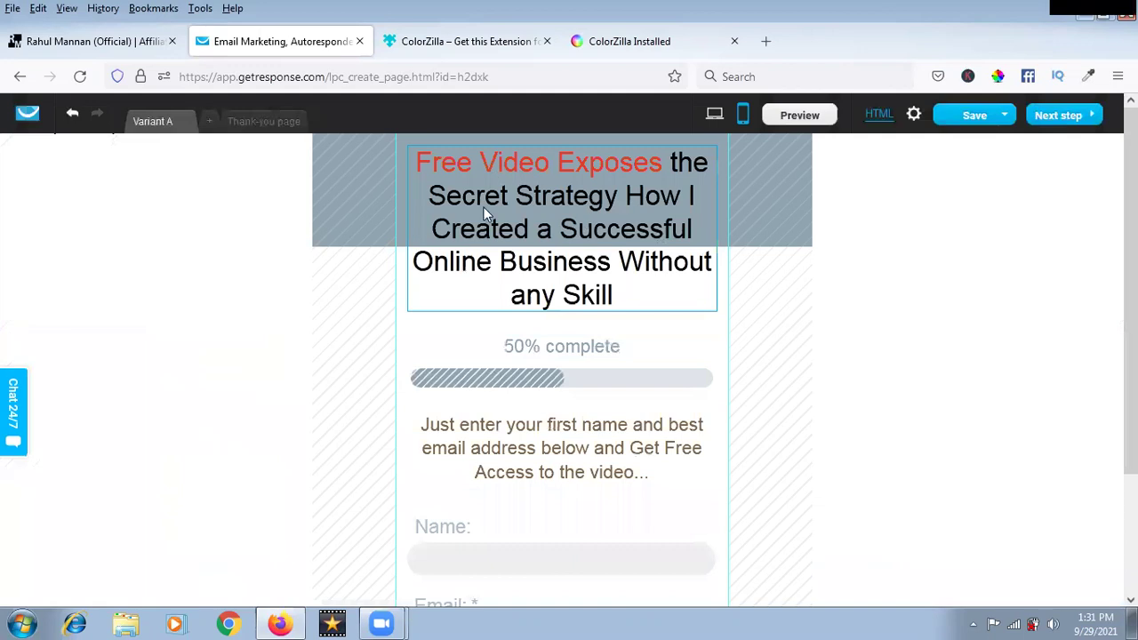
left_click(722, 179)
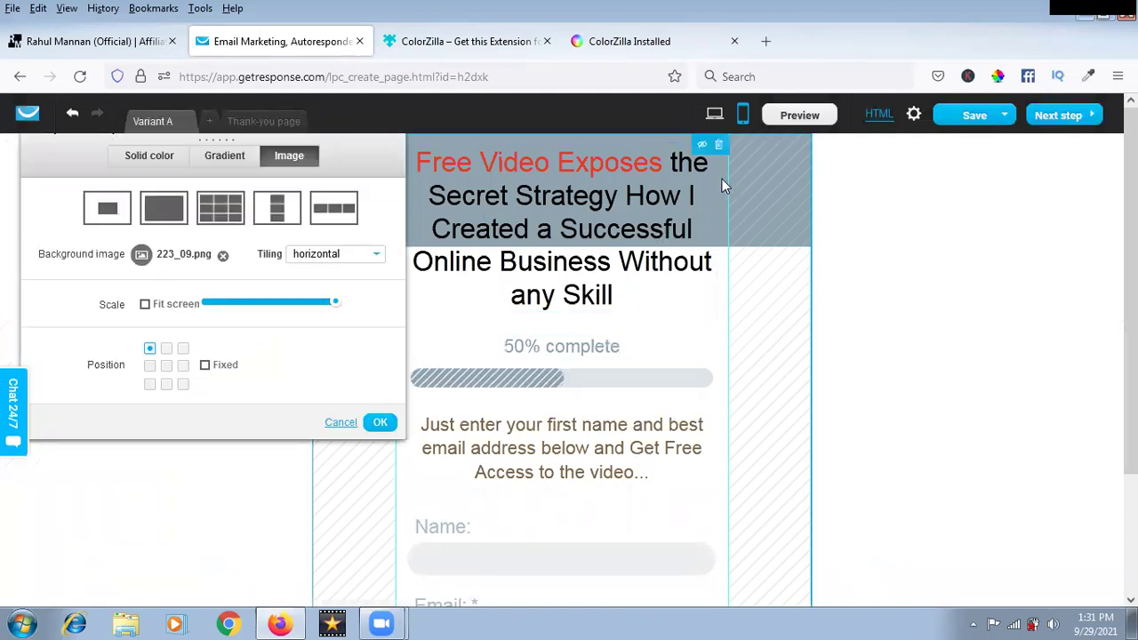
left_click(223, 257)
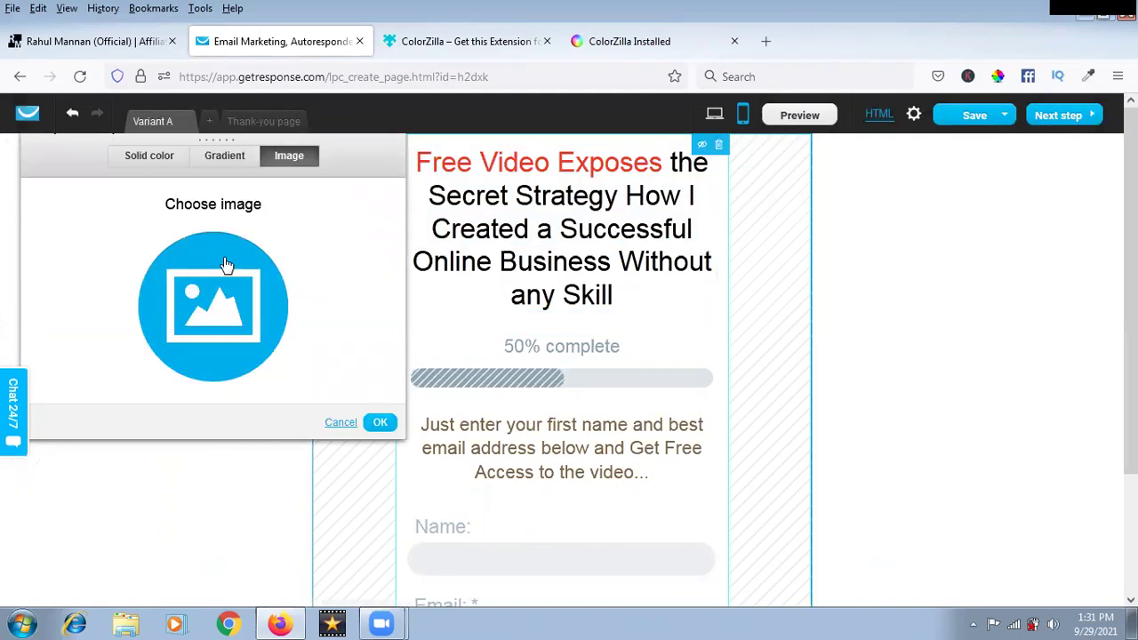
left_click(376, 424)
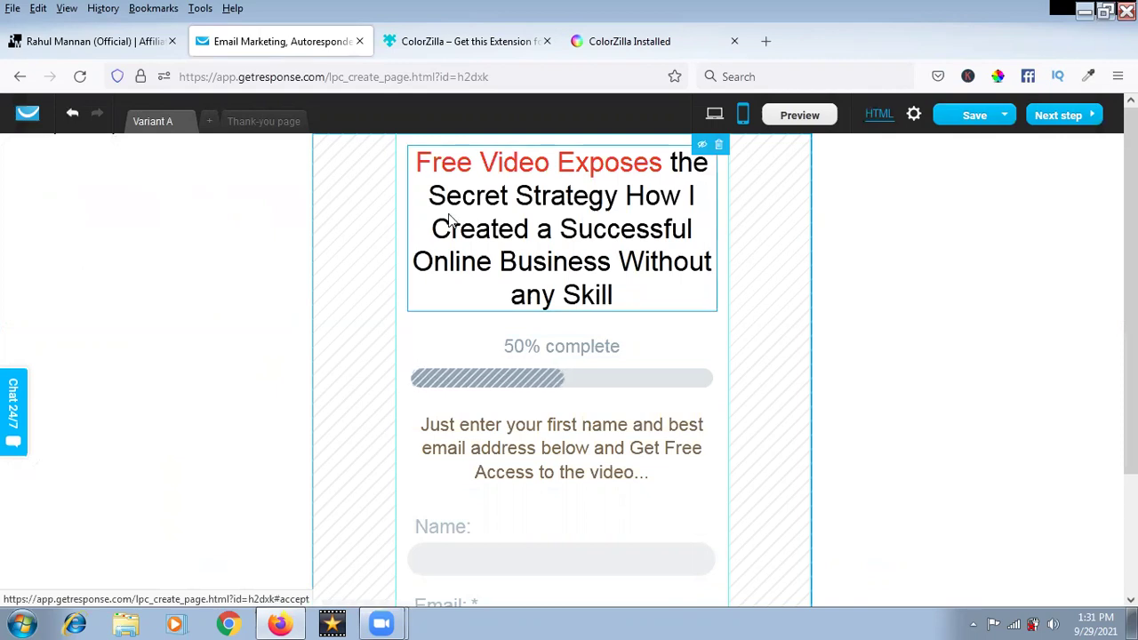
Step: Copy the Terms of Service, Privacy Policy, Disclaimer, About Us and Contact Us links text from the reference opt-in page's footer
scroll(567, 381, "down", 3)
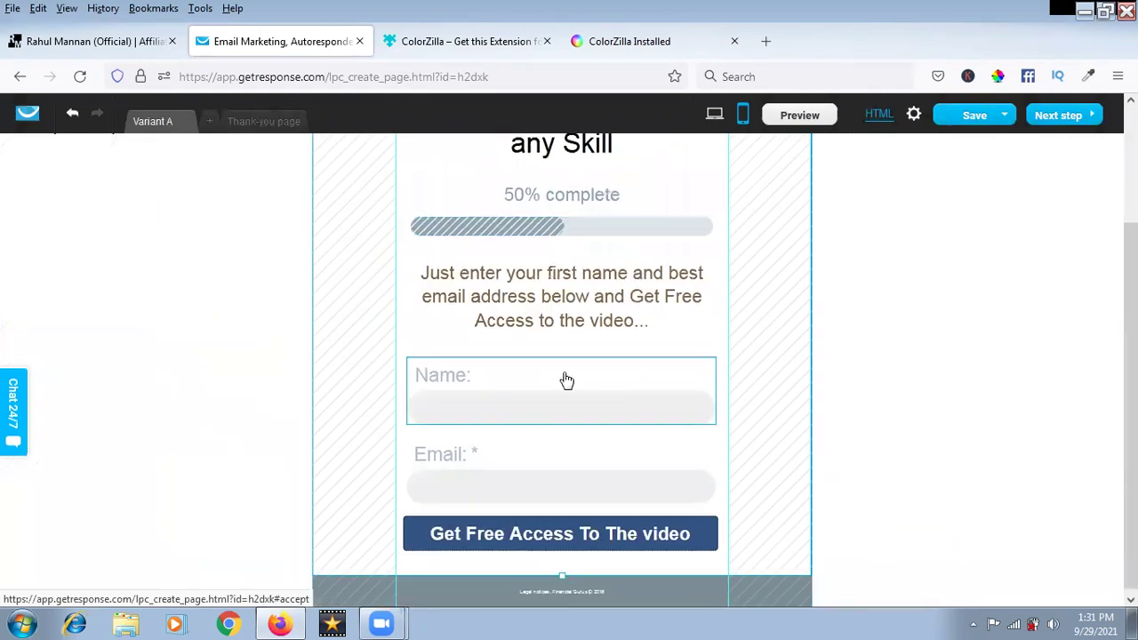
scroll(567, 381, "up", 3)
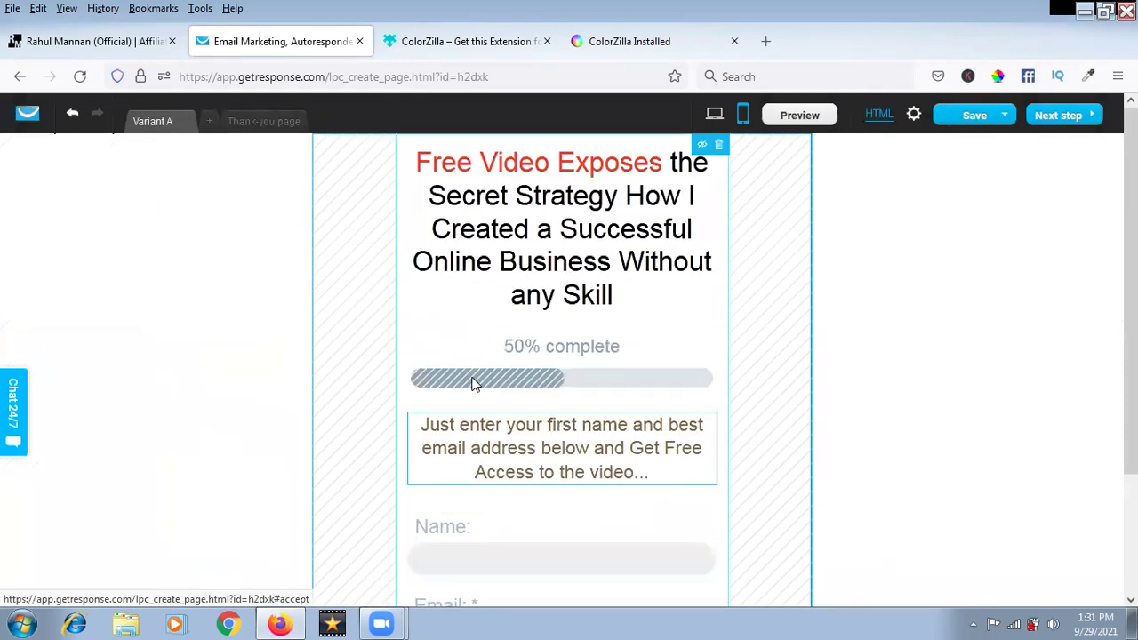
left_click(96, 51)
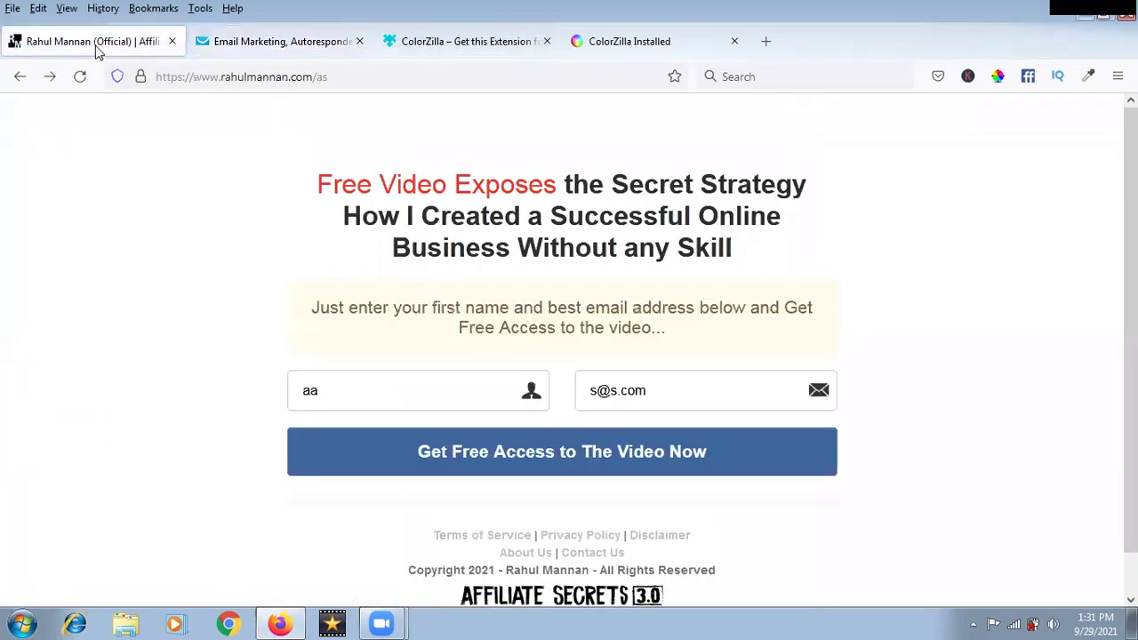
scroll(424, 402, "down", 1)
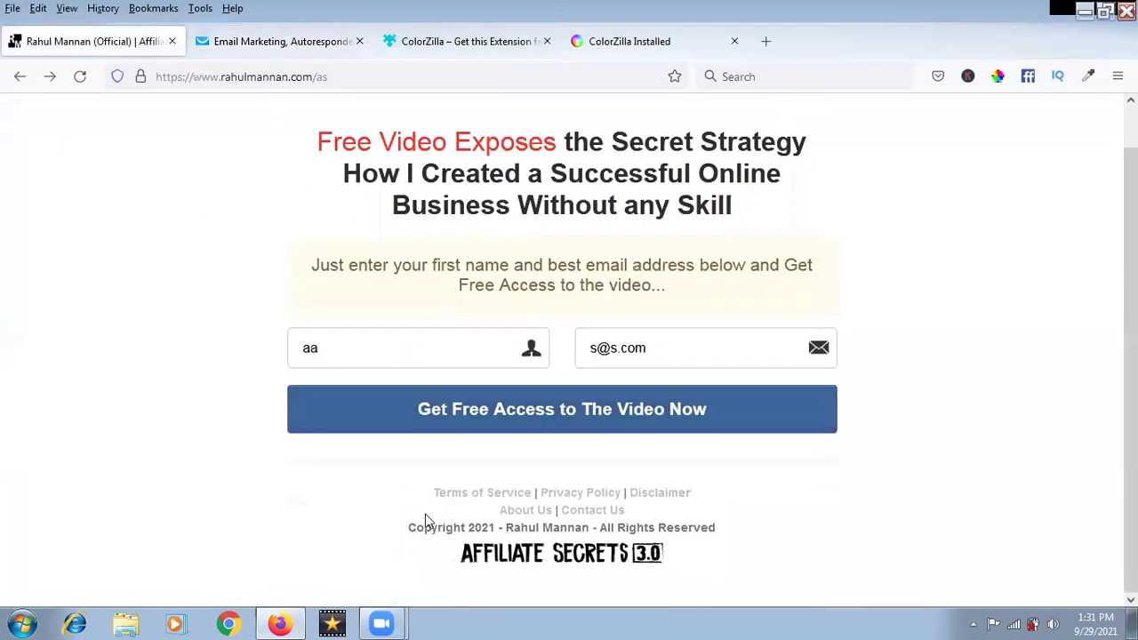
left_click_drag(428, 496, 653, 520)
right_click(595, 501)
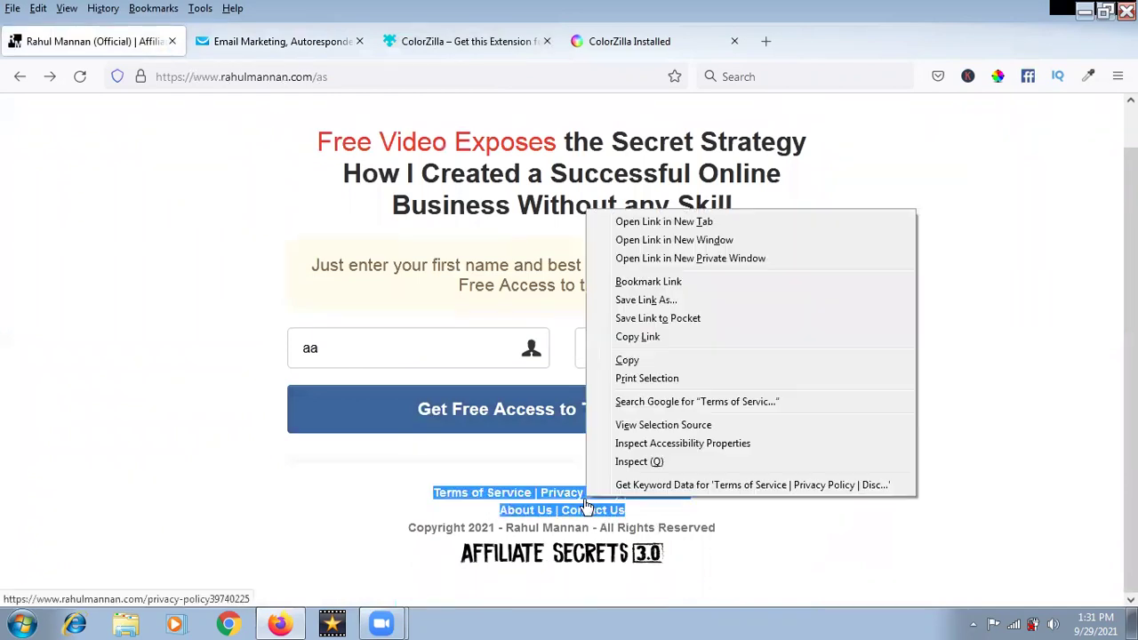
left_click(648, 361)
Step: In the desktop version, add a text block below the sign-up button, paste the copied links text and widen the block to fit two lines
left_click(317, 45)
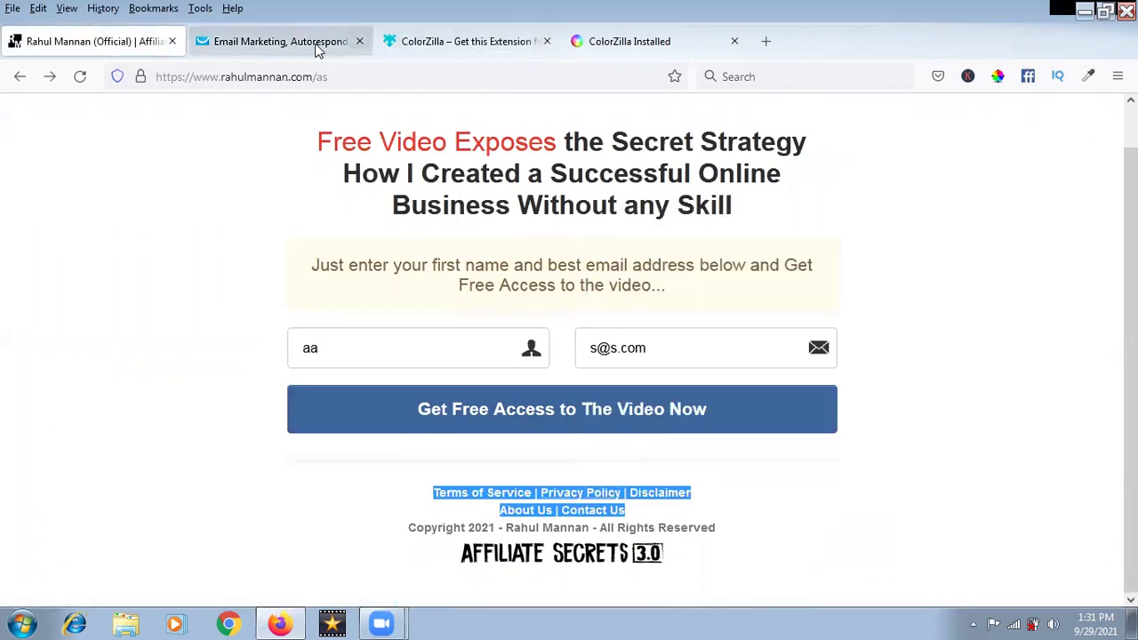
scroll(801, 417, "down", 3)
left_click(725, 115)
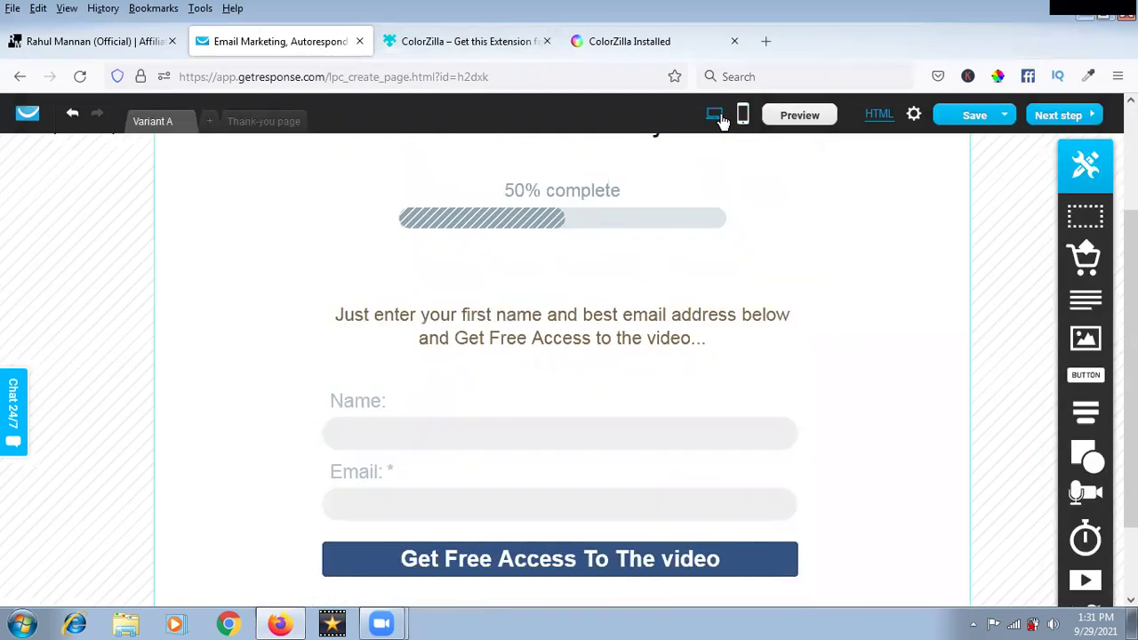
scroll(667, 402, "down", 2)
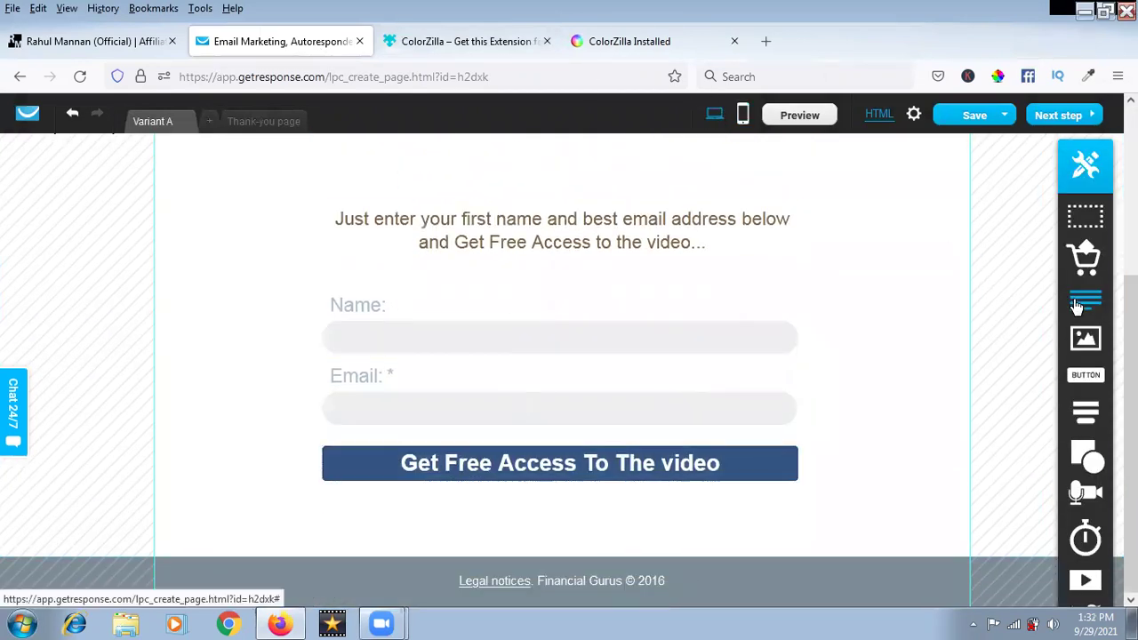
left_click_drag(1086, 303, 755, 525)
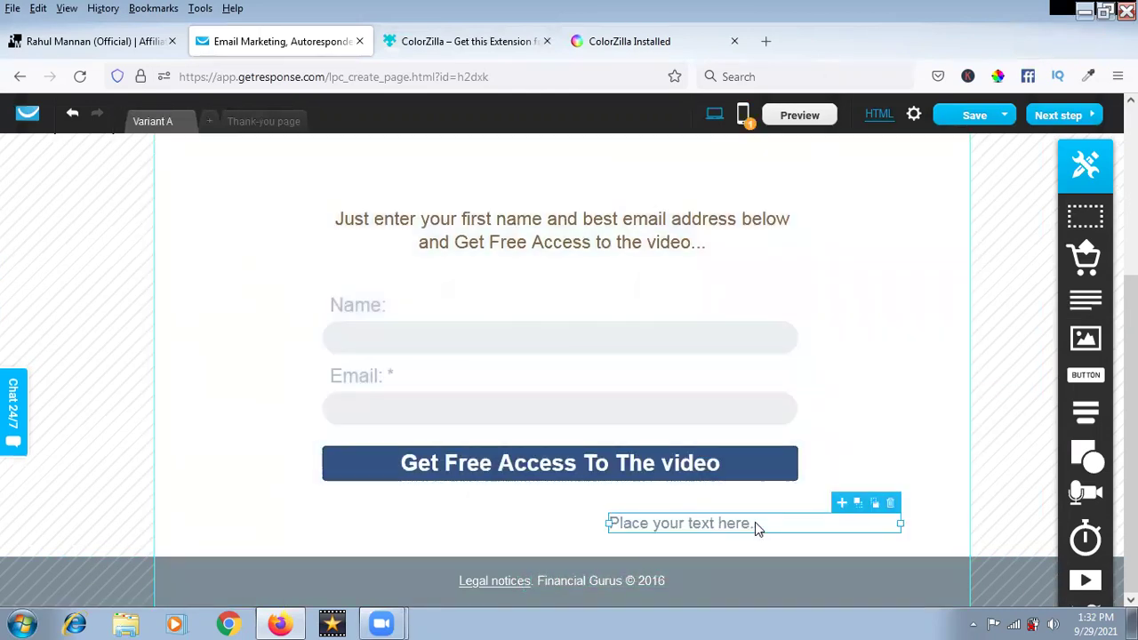
left_click(755, 523)
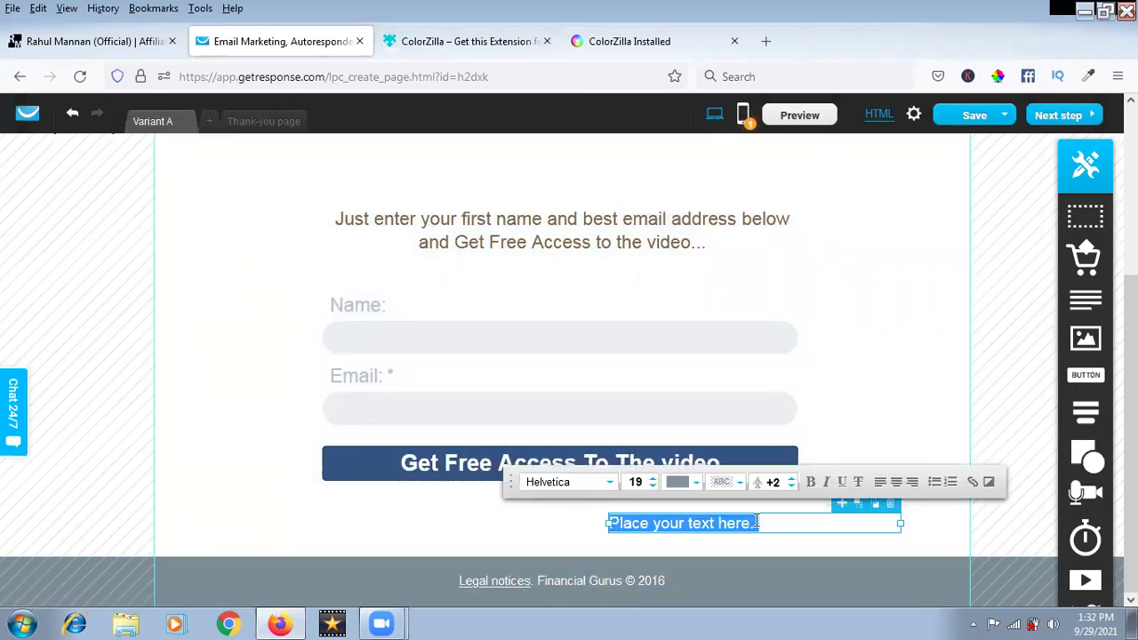
key("ctrl+v")
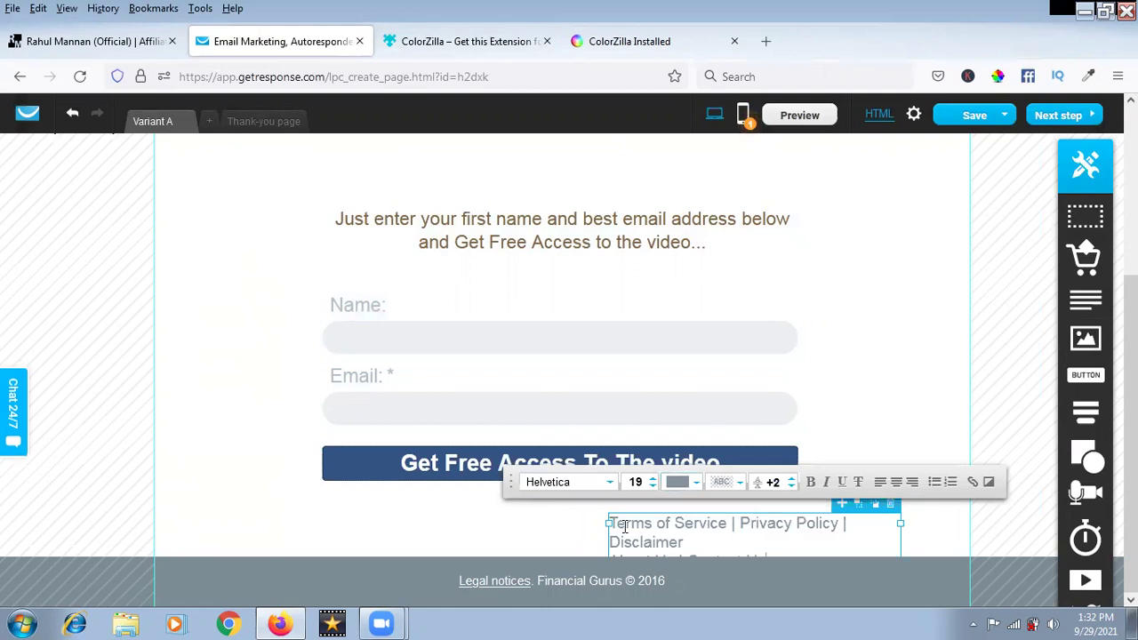
left_click_drag(608, 524, 520, 528)
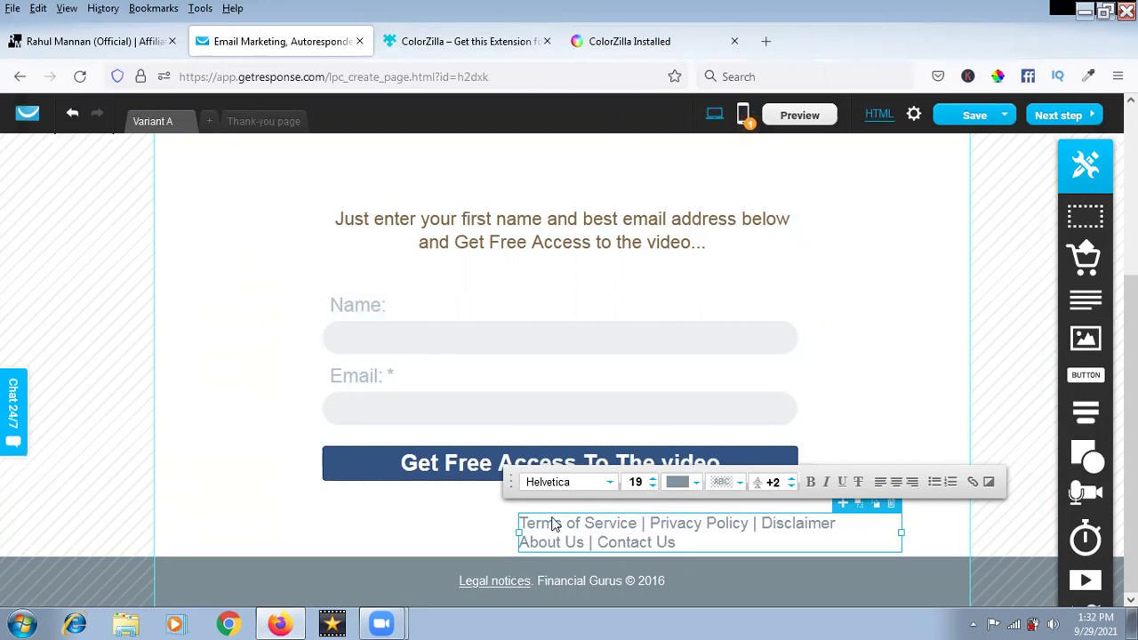
Step: Center-align the whole links text below the sign-up button and try setting its font size to 15
key("ctrl+shift+Tab")
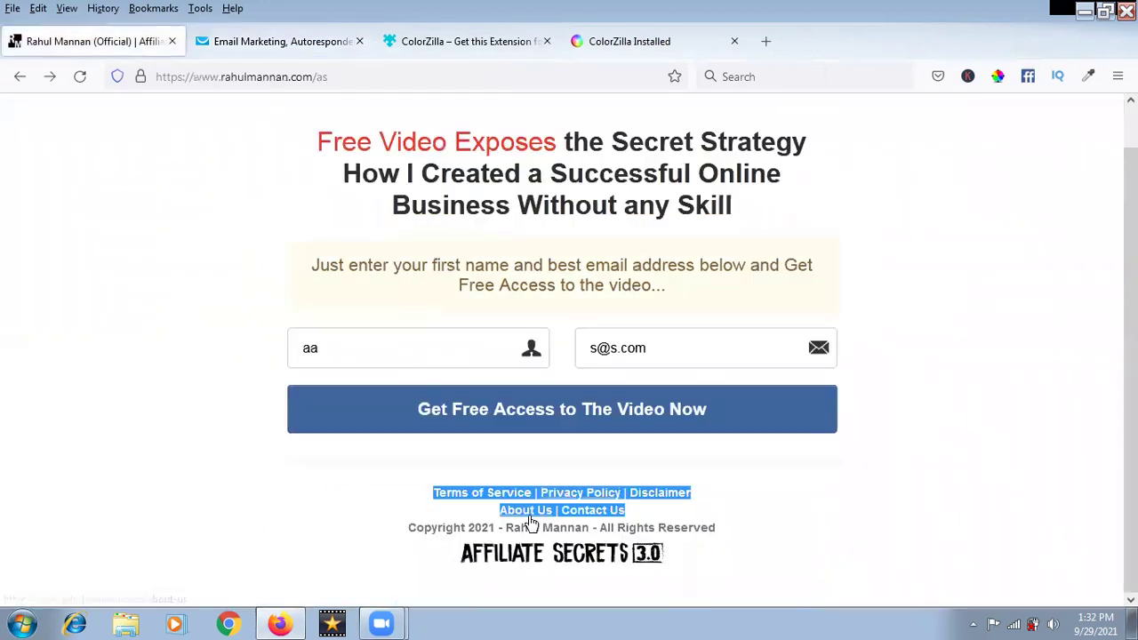
left_click(329, 43)
left_click_drag(707, 539, 540, 533)
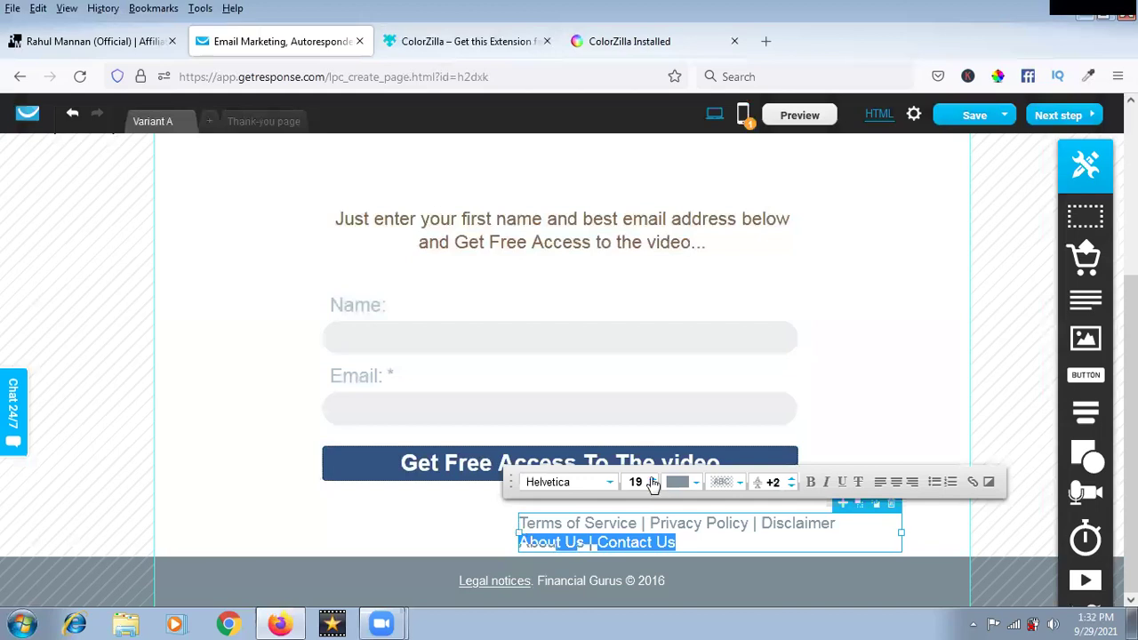
key("ctrl+a")
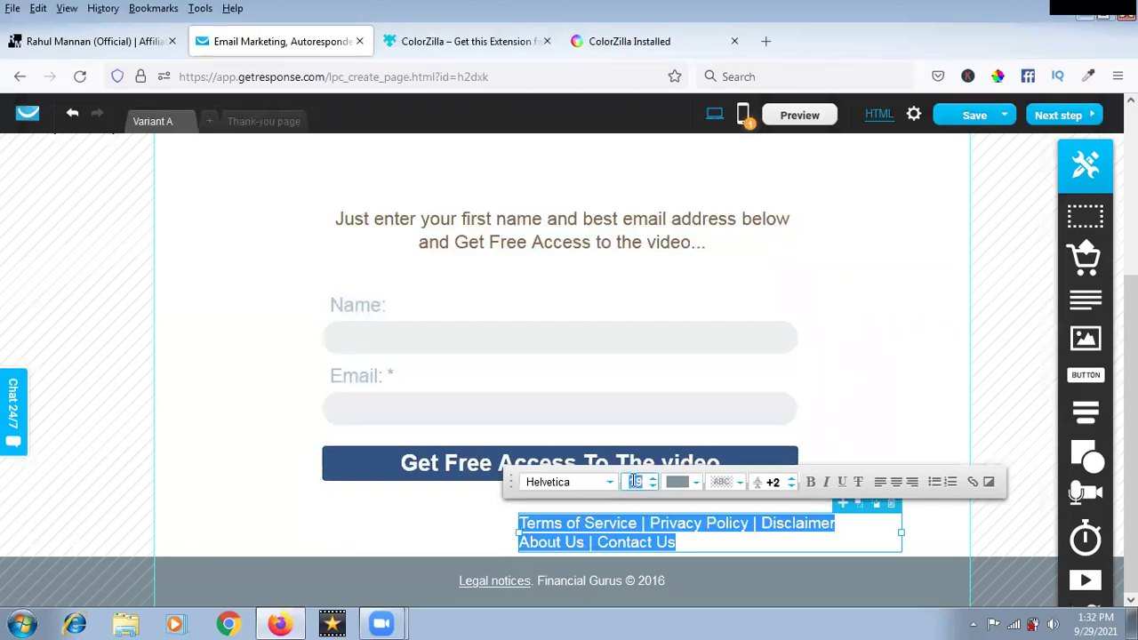
left_click(500, 528)
left_click(595, 529)
left_click(593, 531)
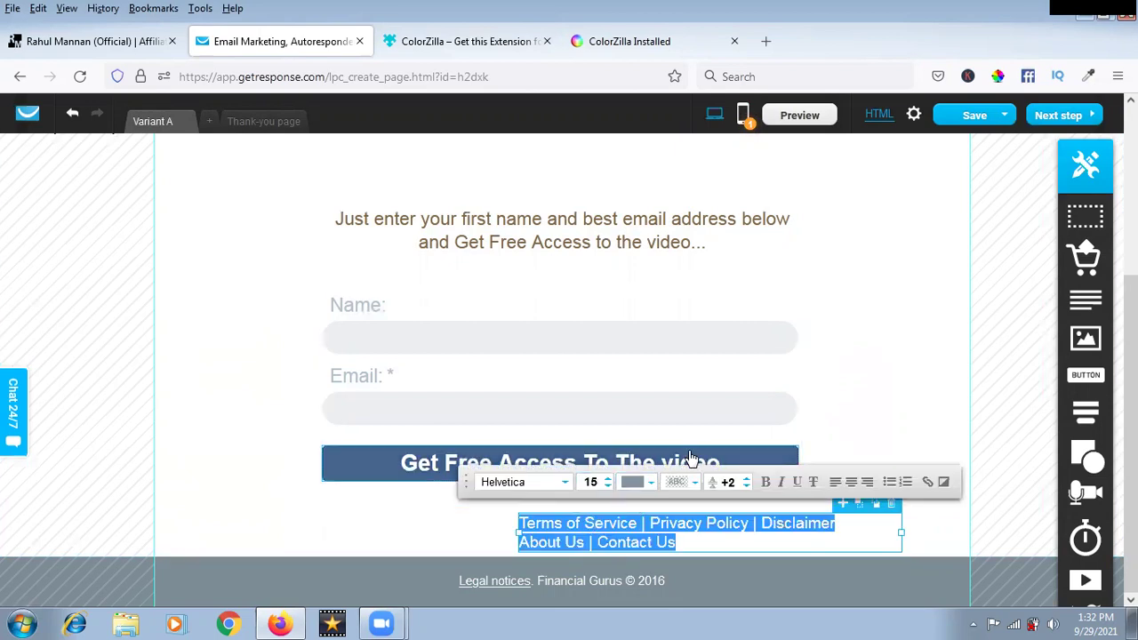
left_click(851, 482)
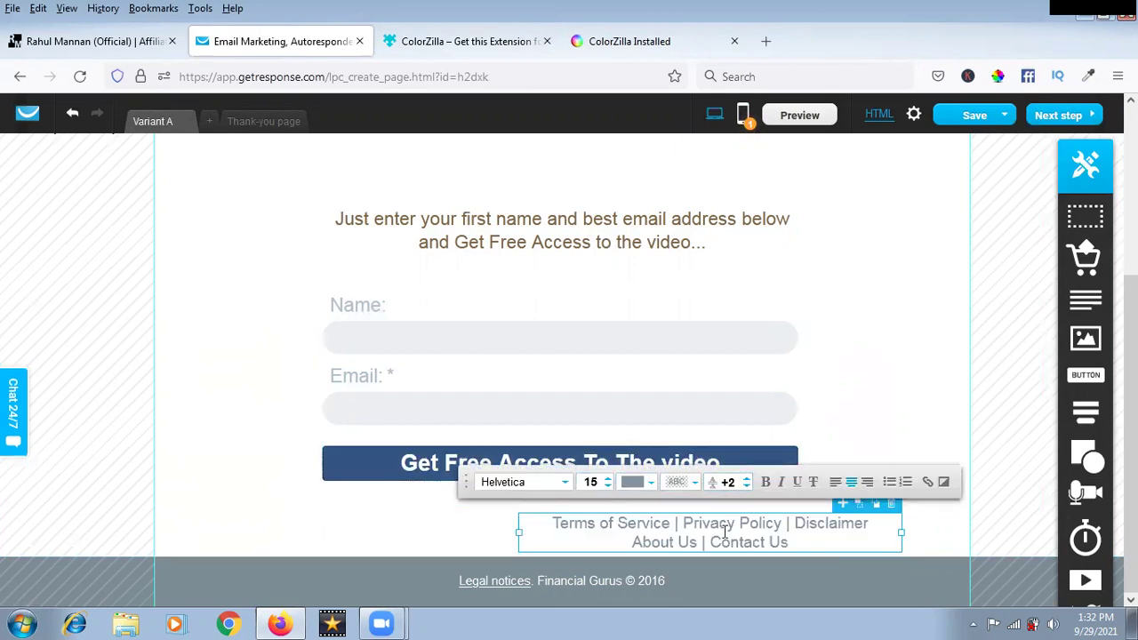
Step: Shrink the links text below the sign-up button to match the font size of the legal notices line in the footer
left_click(510, 583)
left_click(511, 583)
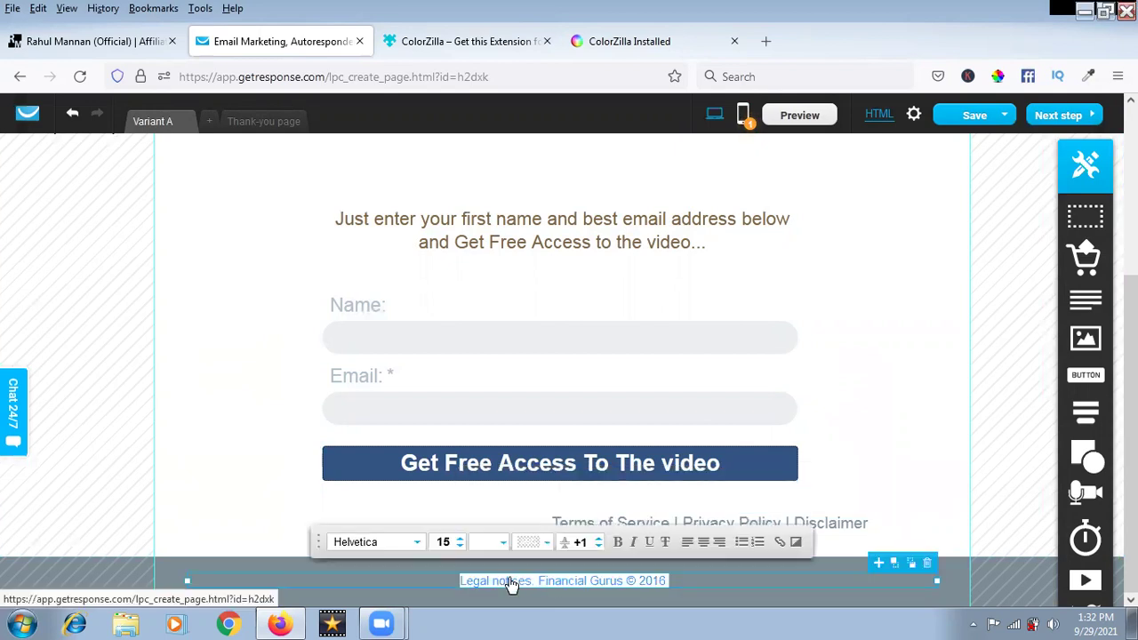
left_click(635, 578)
left_click(539, 505)
left_click(563, 533)
left_click(563, 533)
left_click(599, 481)
key("BackSpace")
type("2")
key("Return")
left_click(445, 553)
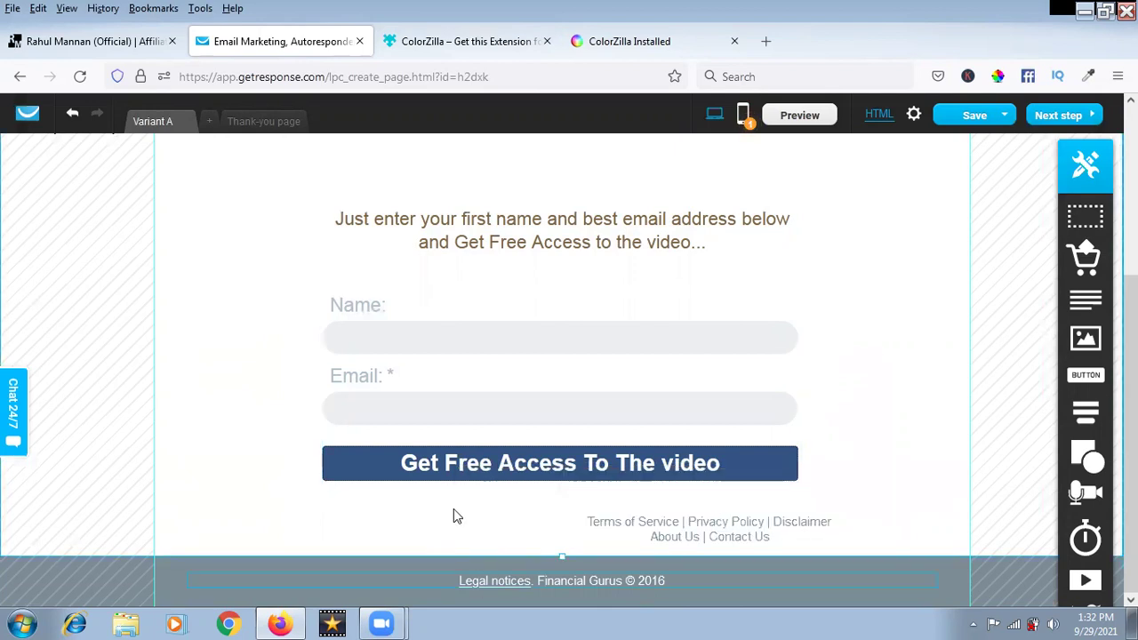
Step: Replace the "Legal notices. Financial Gurus © 2016" footer text with the copyright line copied from the reference page
left_click(162, 42)
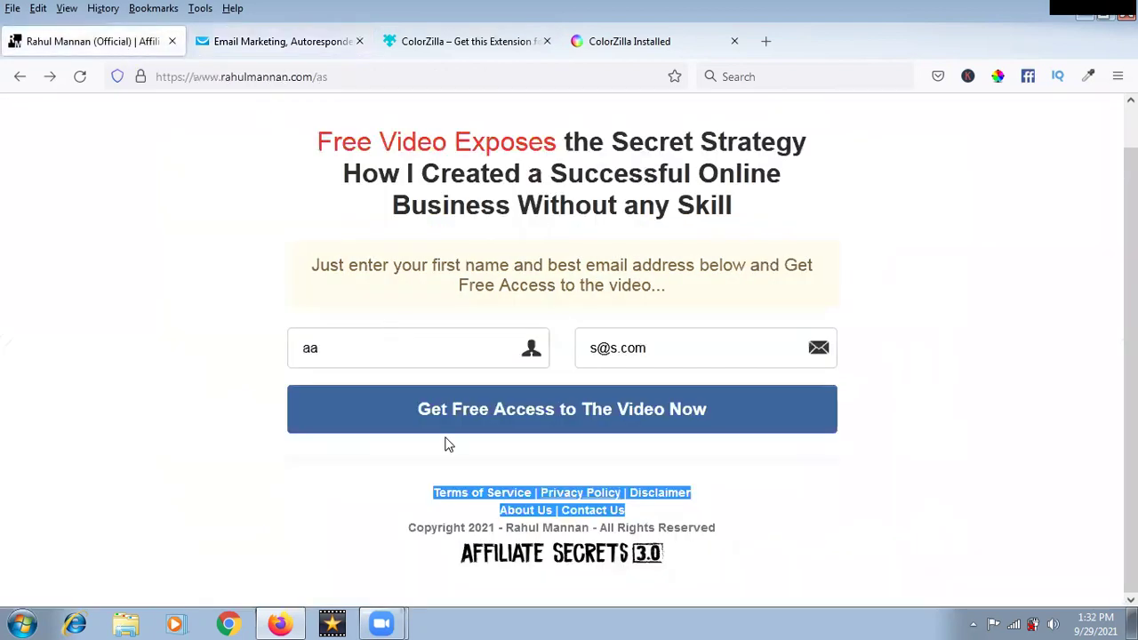
left_click_drag(716, 528, 410, 534)
right_click(449, 531)
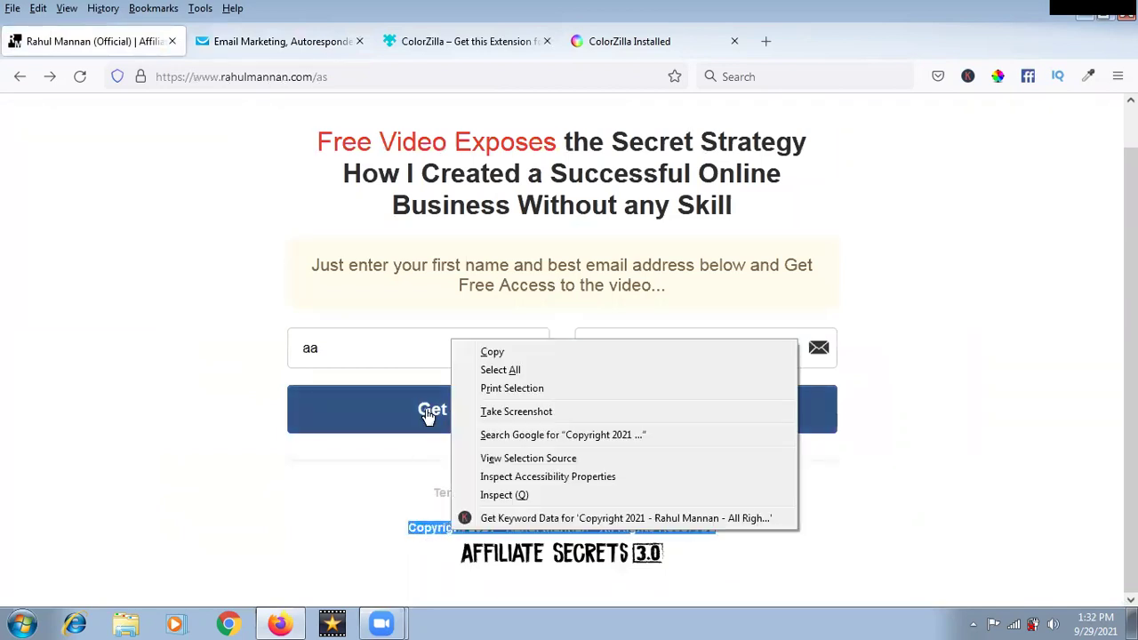
left_click(480, 354)
left_click(244, 34)
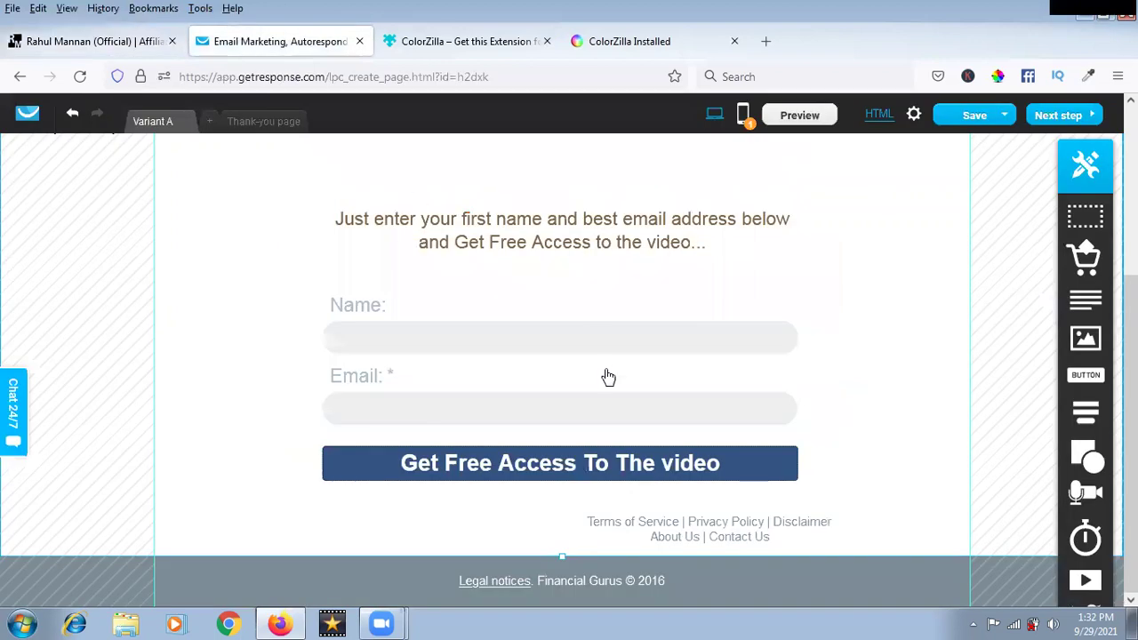
double_click(545, 581)
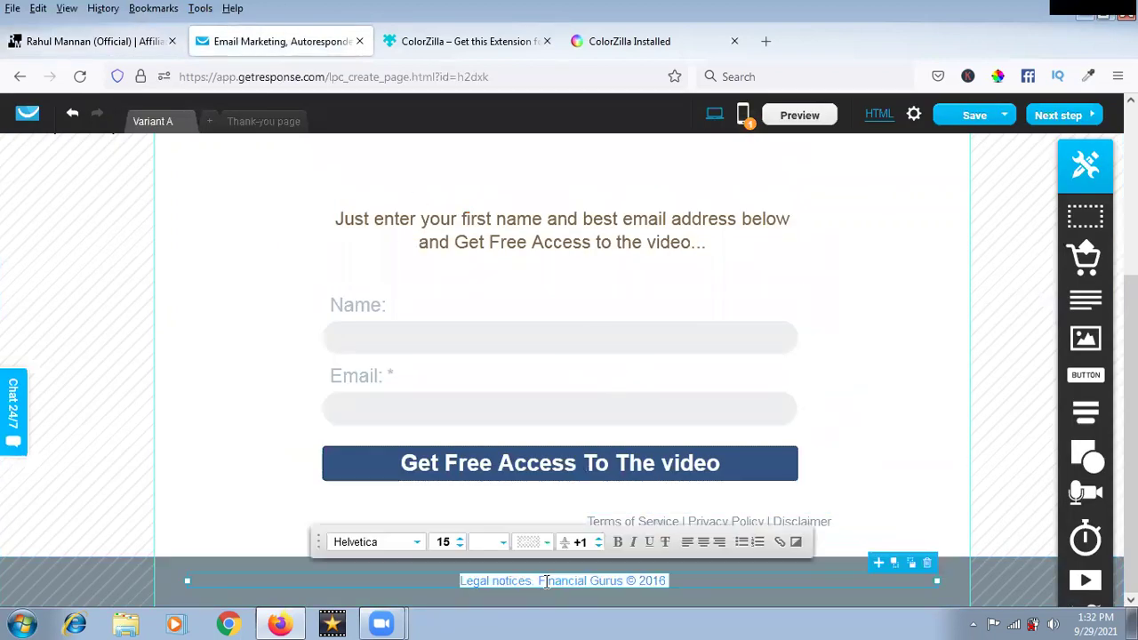
key("ctrl+v")
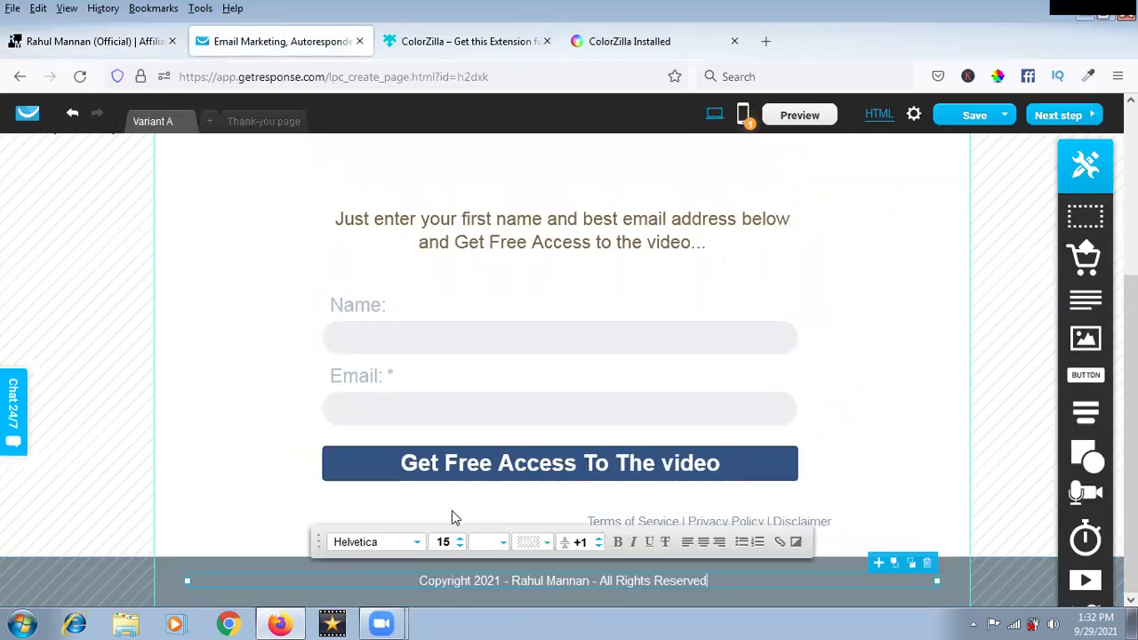
left_click(267, 523)
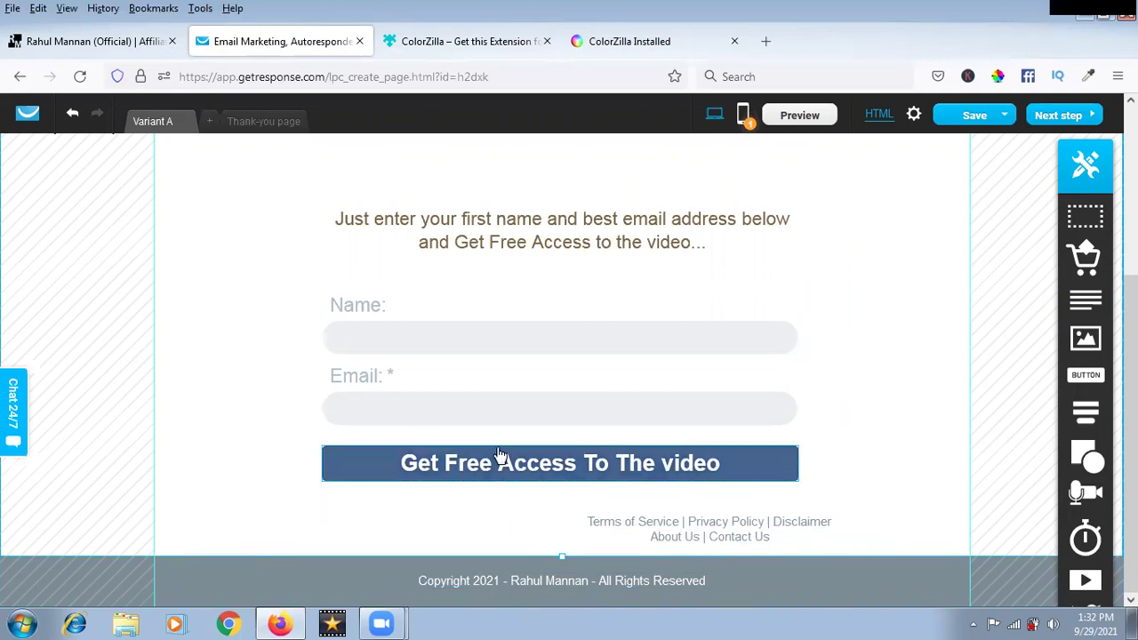
Step: Save the AFFILIATE SECRETS 3.0 logo from the reference page to the Downloads folder as B-AFFILAITE-SECRETS-3.0-LOGO-NEW-min.png
left_click(152, 42)
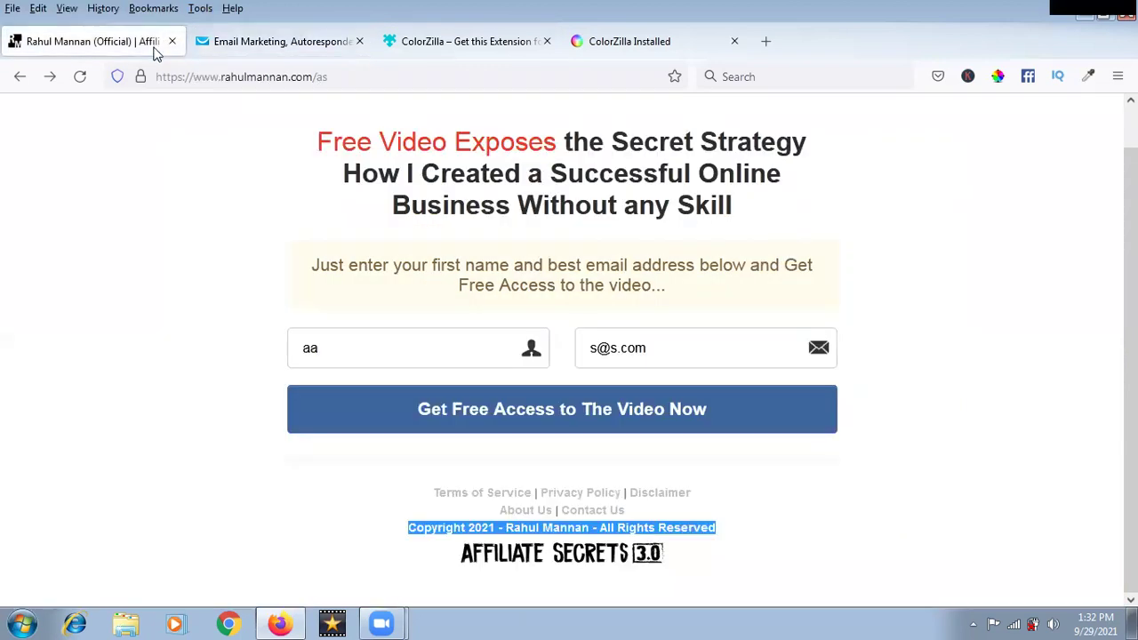
right_click(583, 553)
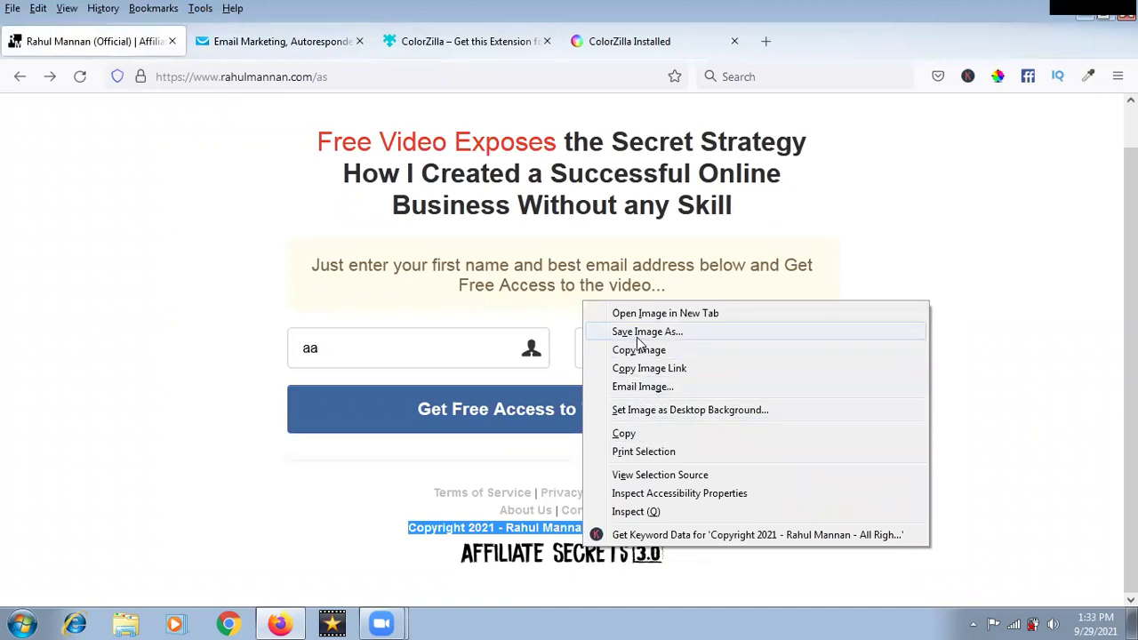
key("Escape")
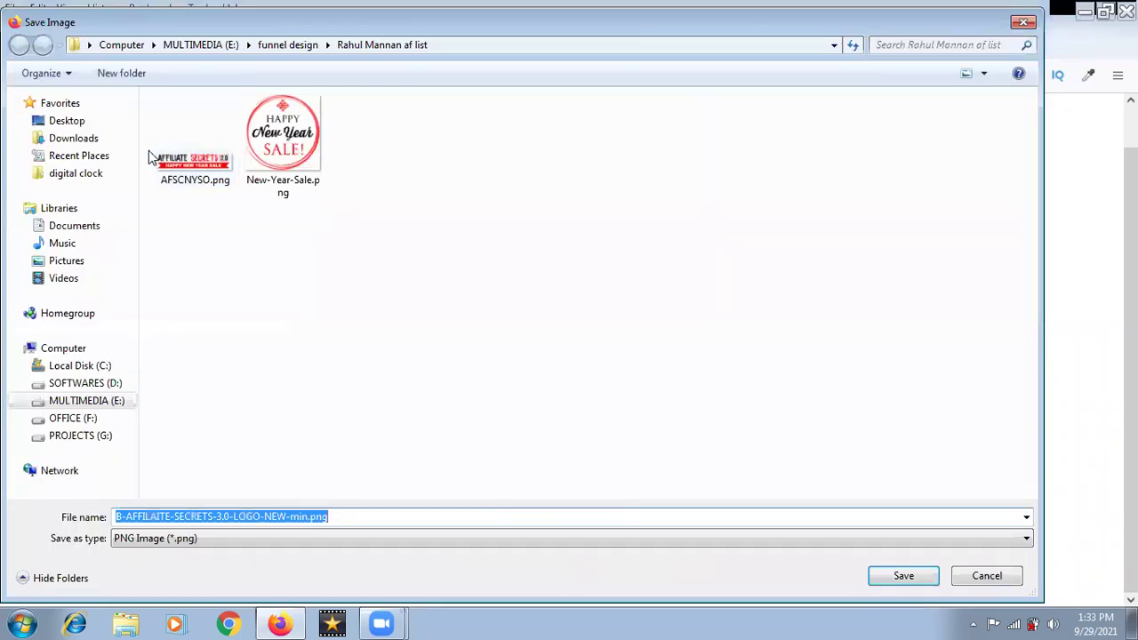
left_click(75, 142)
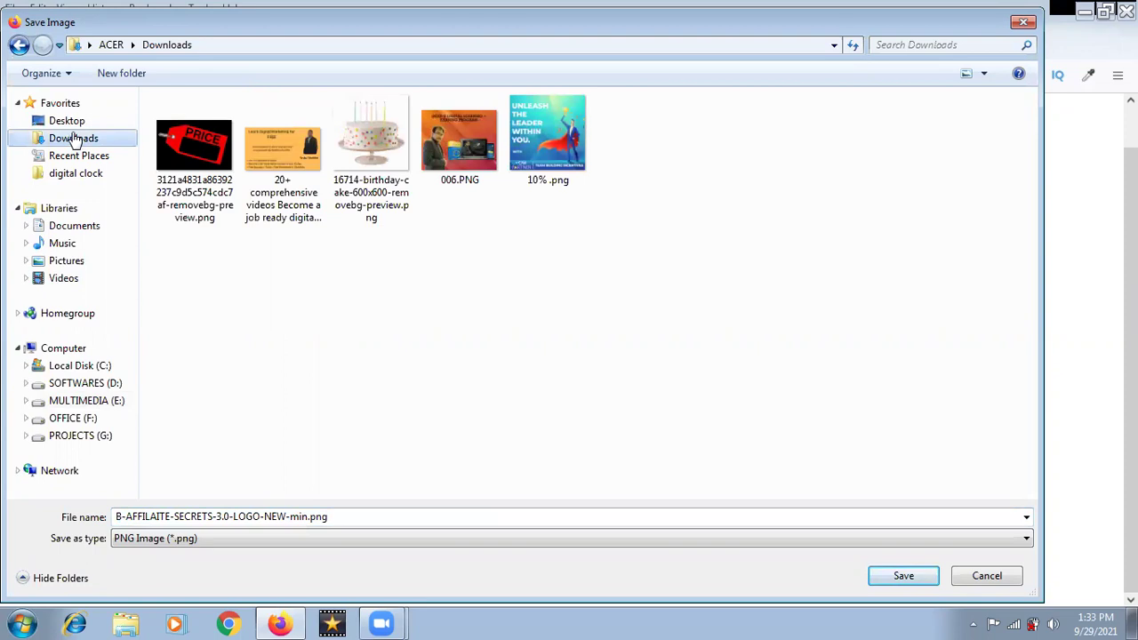
left_click(900, 578)
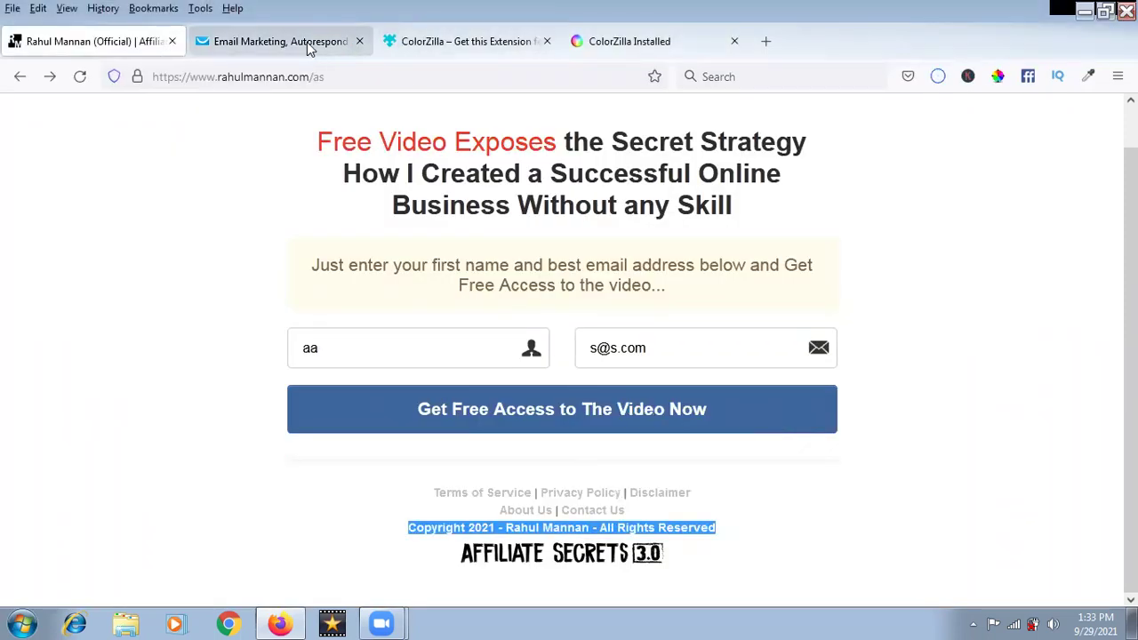
Step: Lower the copyright line in the landing page's gray footer, move the links text block centered above it, and compare with the reference page
left_click(286, 42)
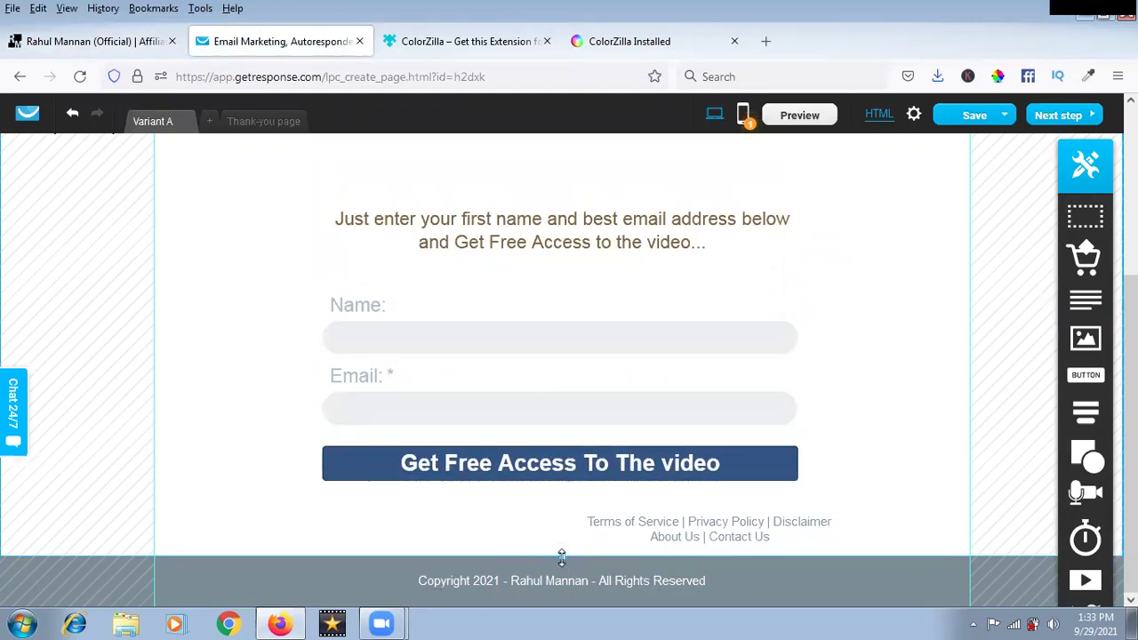
left_click_drag(561, 554, 561, 552)
left_click(618, 581)
key("Down")
key("Down")
key("Down")
key("Down")
key("Down")
key("Down")
key("Down")
key("Down")
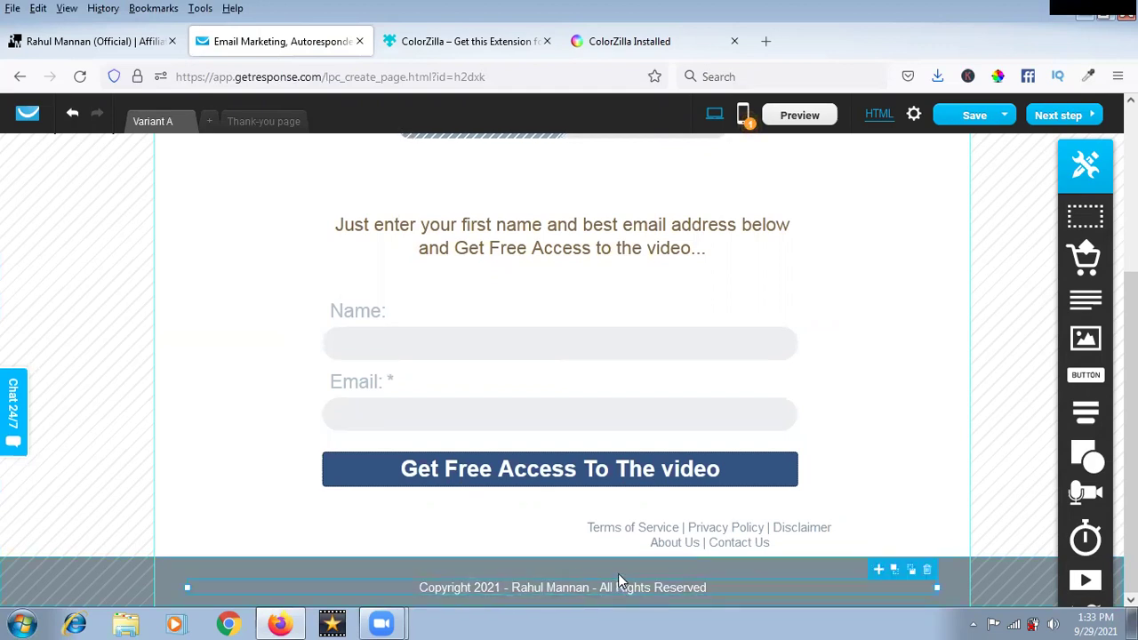
key("Down")
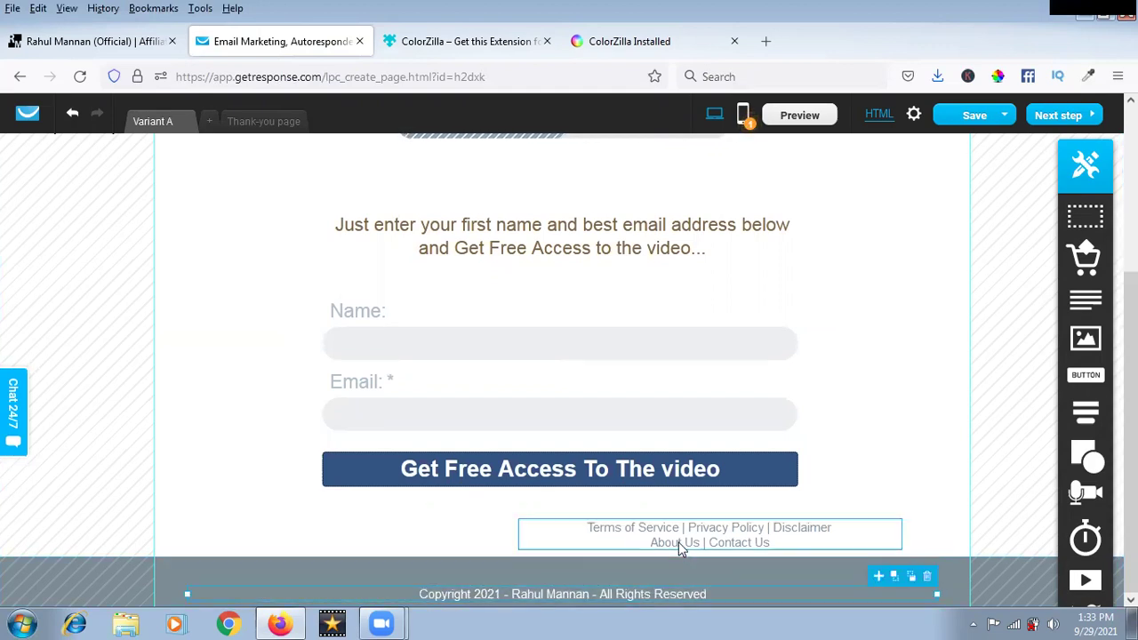
left_click_drag(677, 545, 557, 578)
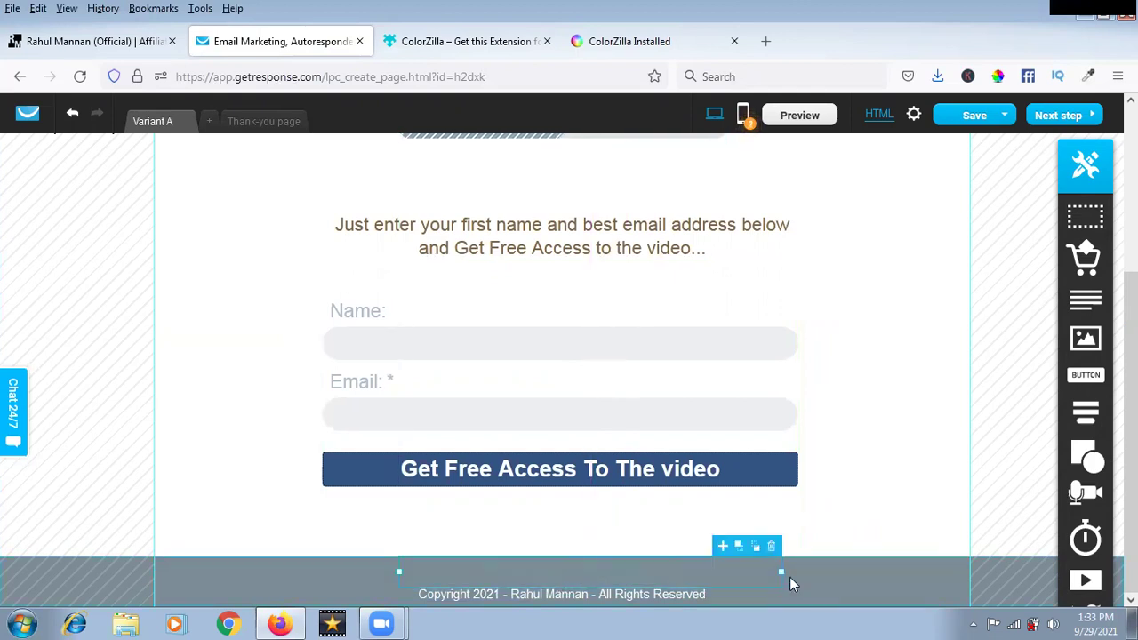
left_click(120, 42)
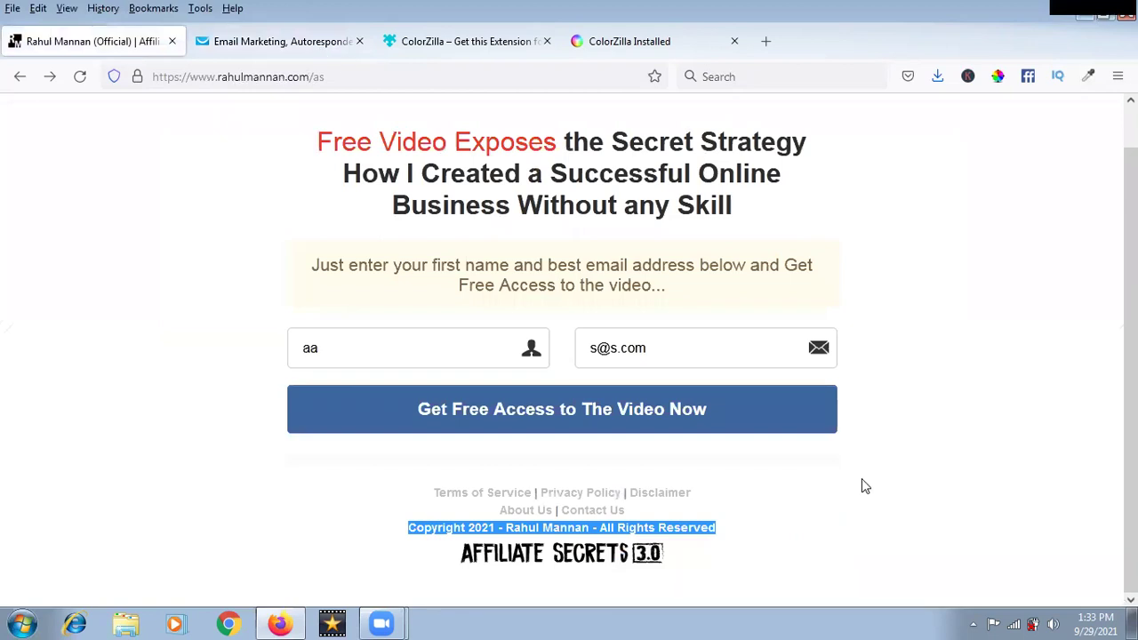
Step: Set the footer section's background to solid white FFFFFF to match the reference page
key("ctrl+Tab")
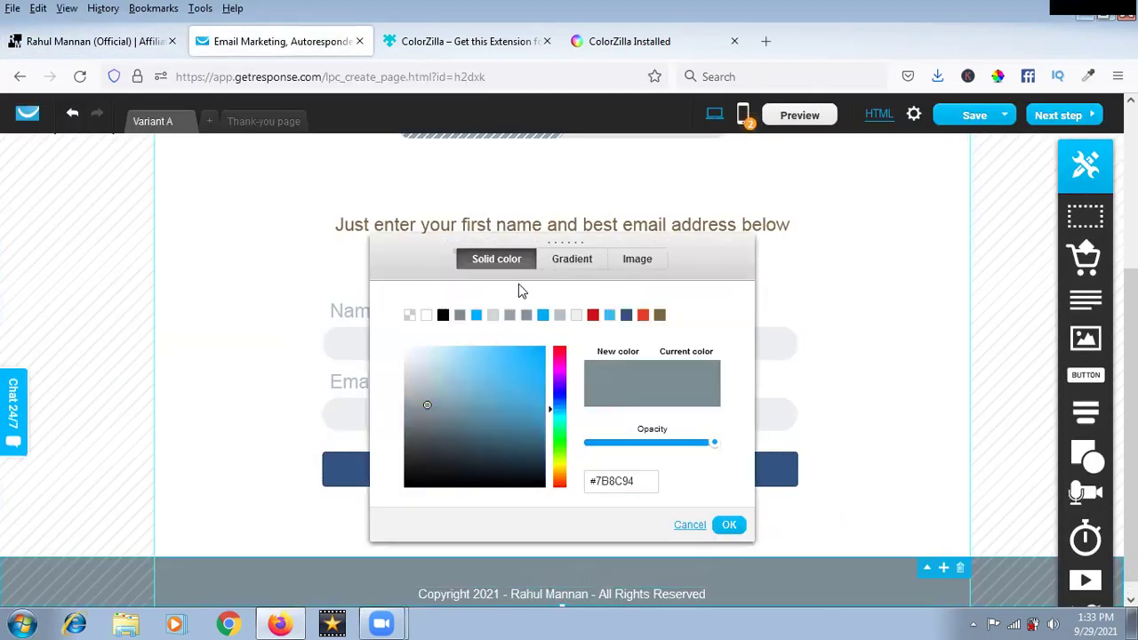
double_click(641, 486)
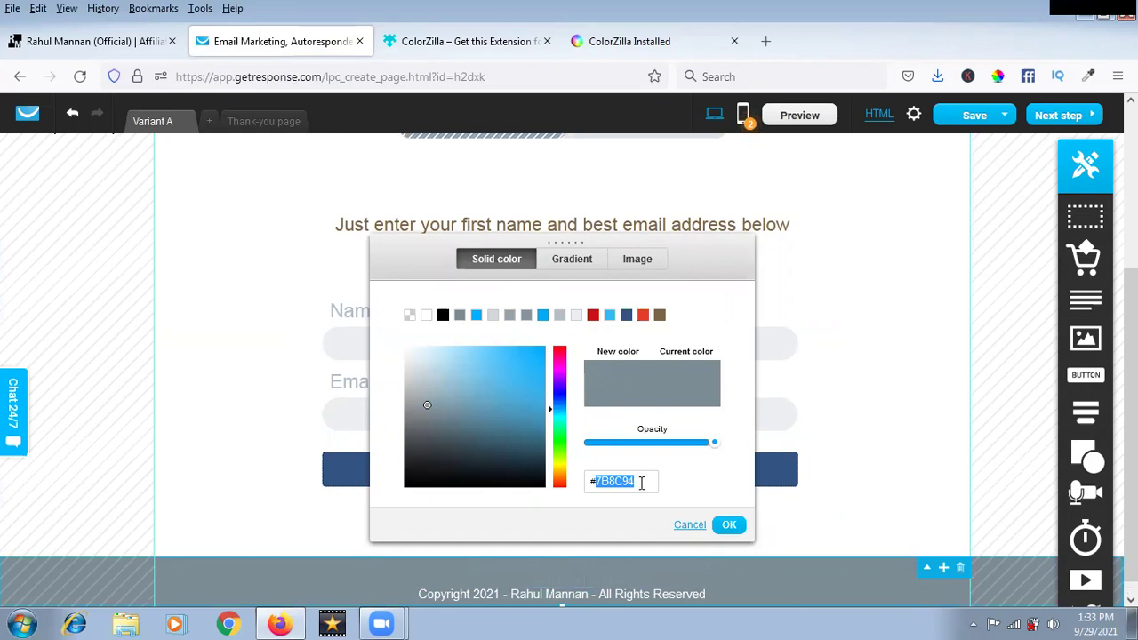
type("ffff")
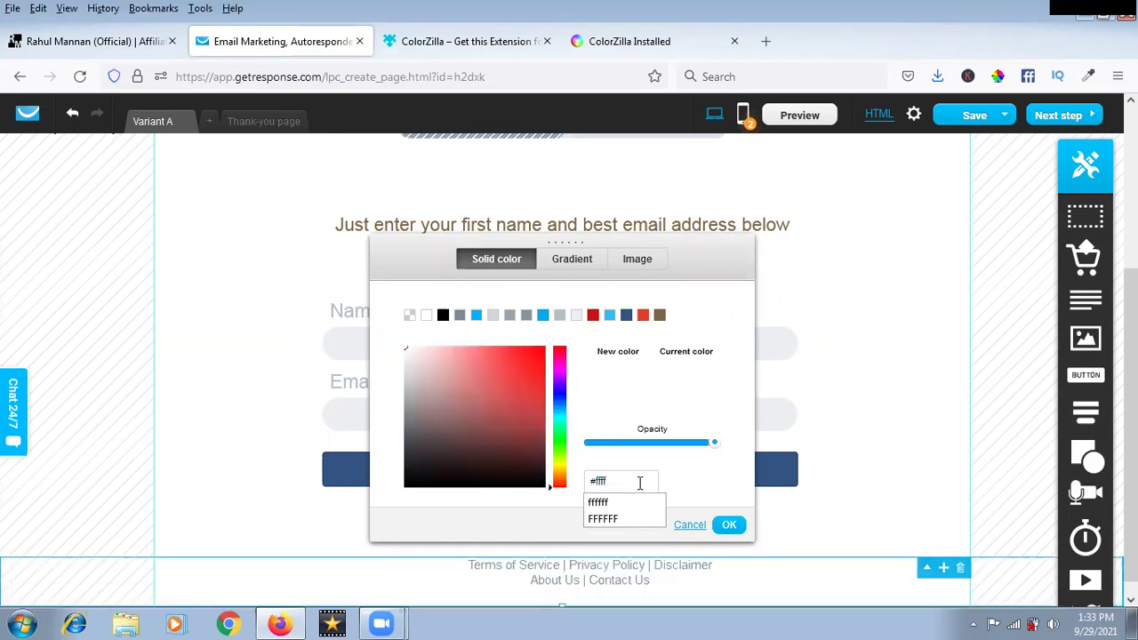
left_click(617, 518)
left_click(728, 525)
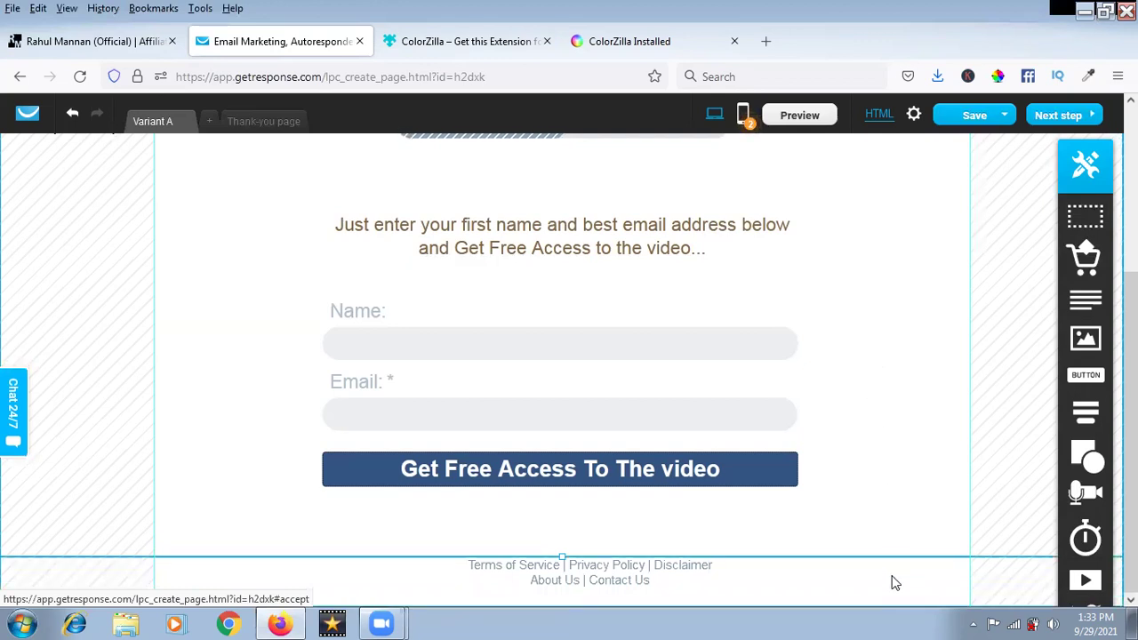
Step: Check the copyright line on the reference page and recolor the landing page's footer copyright text to gray #7B8C94
triple_click(702, 590)
key("ctrl+shift+Tab")
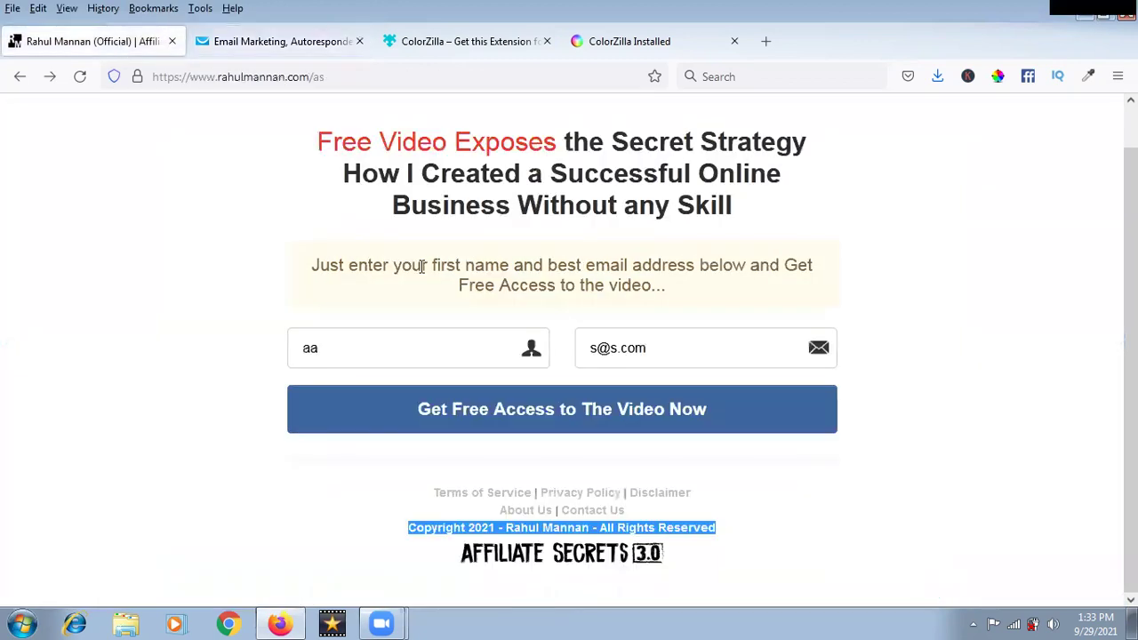
left_click(433, 555)
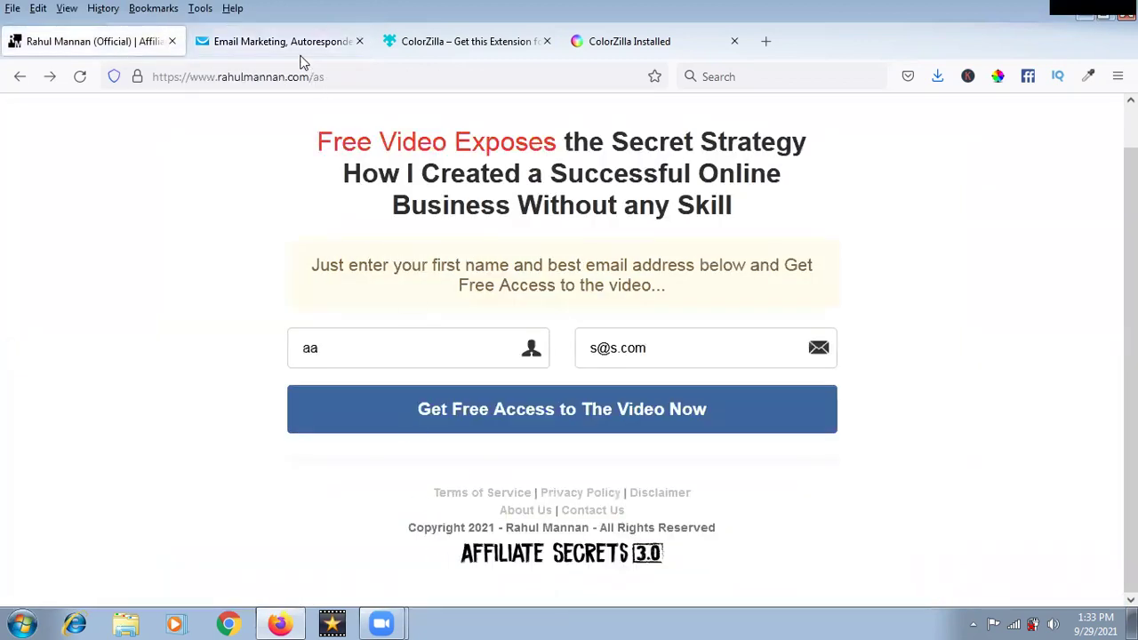
left_click(298, 45)
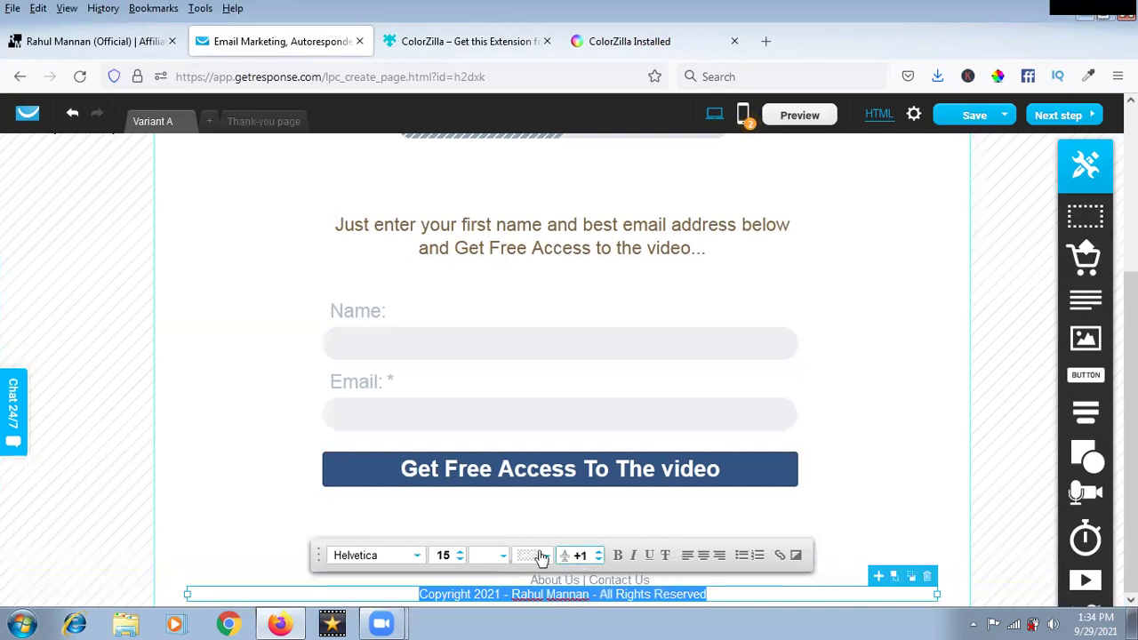
left_click(500, 556)
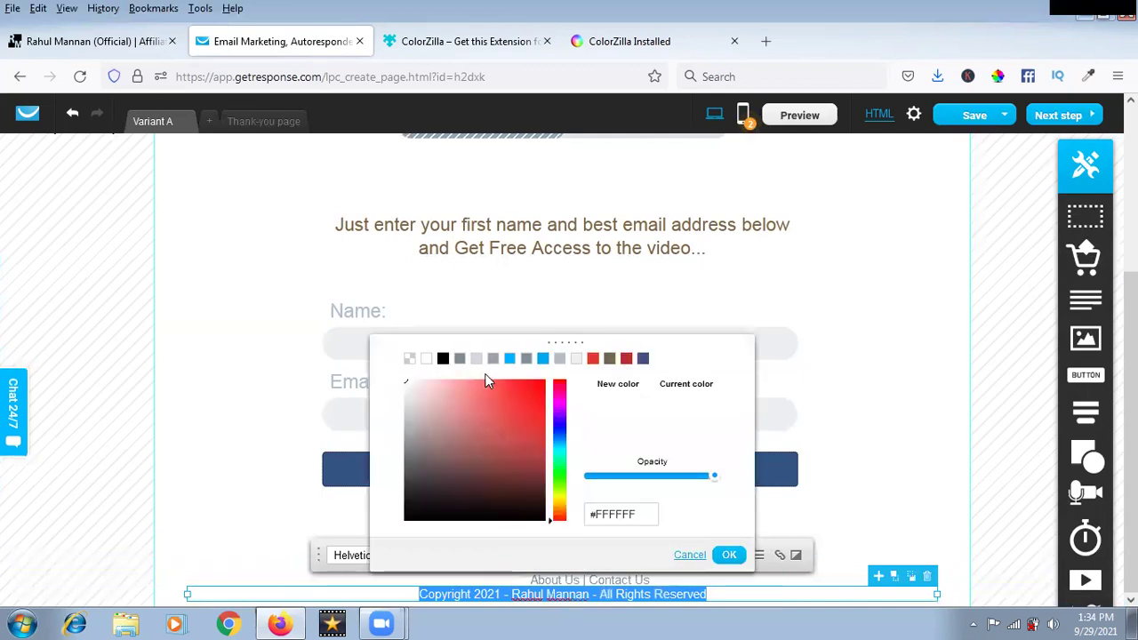
left_click(460, 358)
left_click(727, 556)
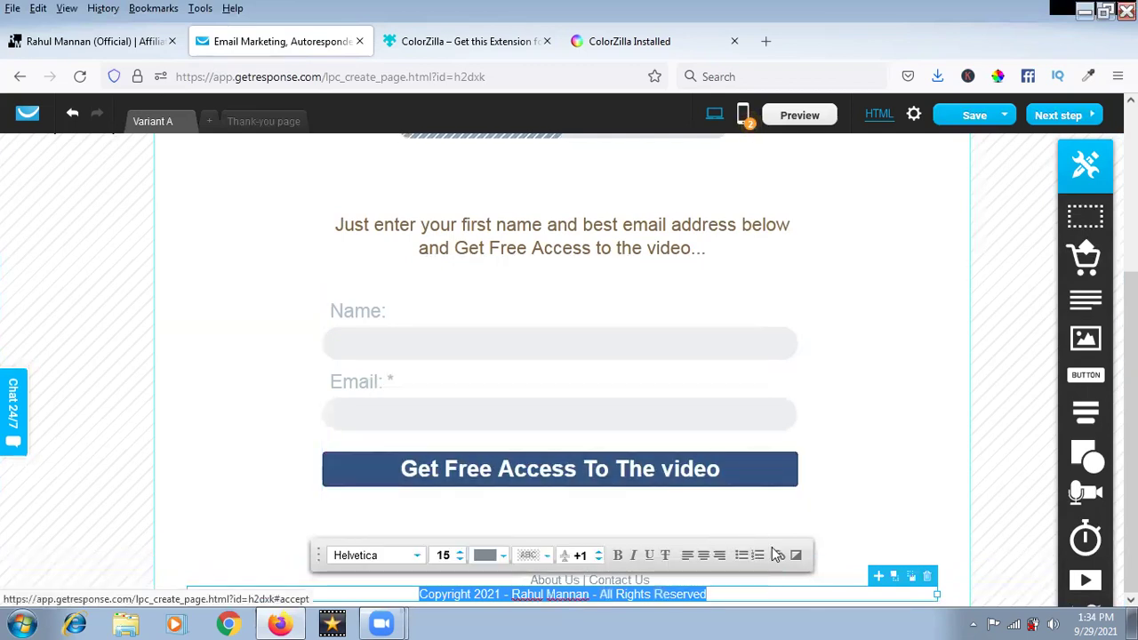
left_click(821, 524)
Step: Set the footer copyright line's text color to the darker gray #596165
triple_click(699, 589)
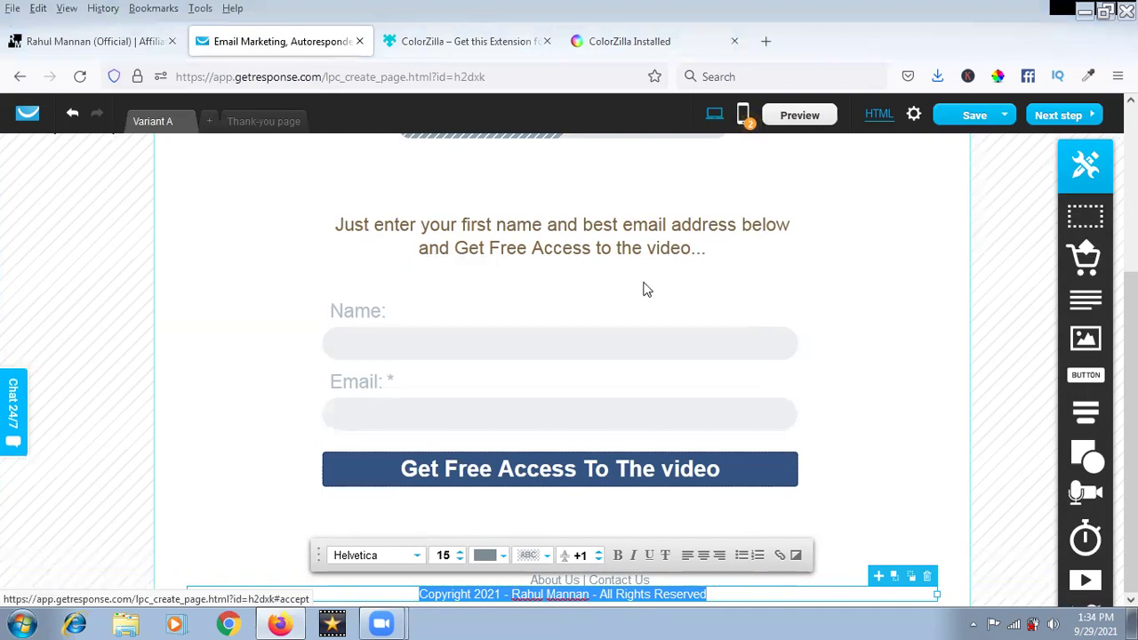
left_click(503, 556)
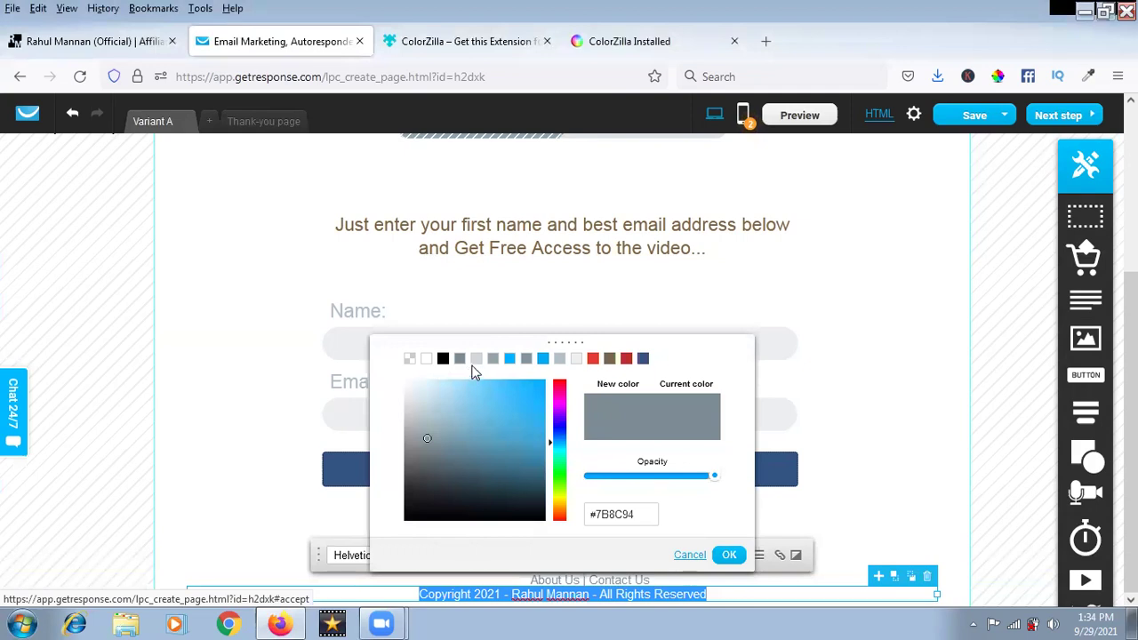
left_click(431, 443)
mouse_move(431, 443)
left_mouse_down()
mouse_move(427, 500)
mouse_move(415, 490)
mouse_move(420, 463)
left_mouse_up()
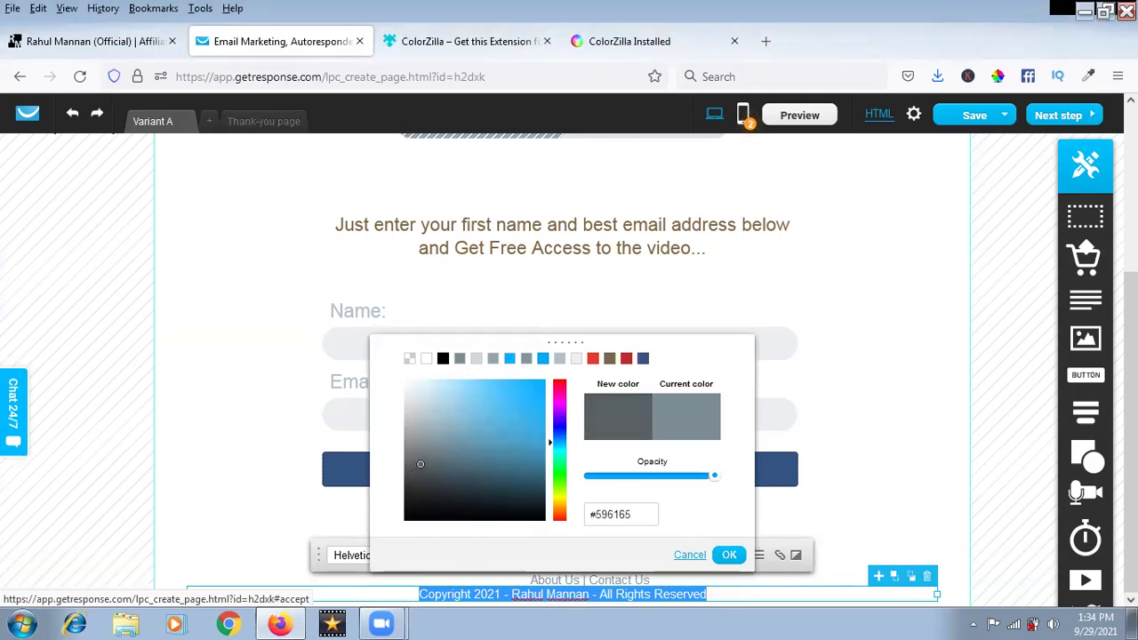
left_click(729, 555)
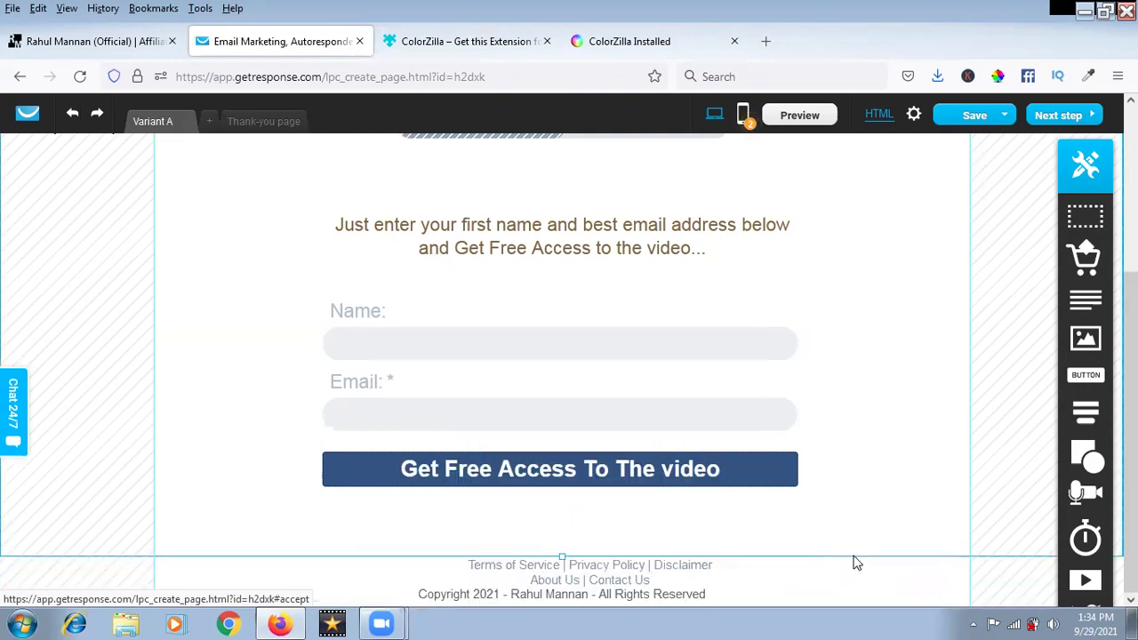
Step: Check the footer styling on the reference page and make both the copyright line and the links text above it bold
left_click(89, 41)
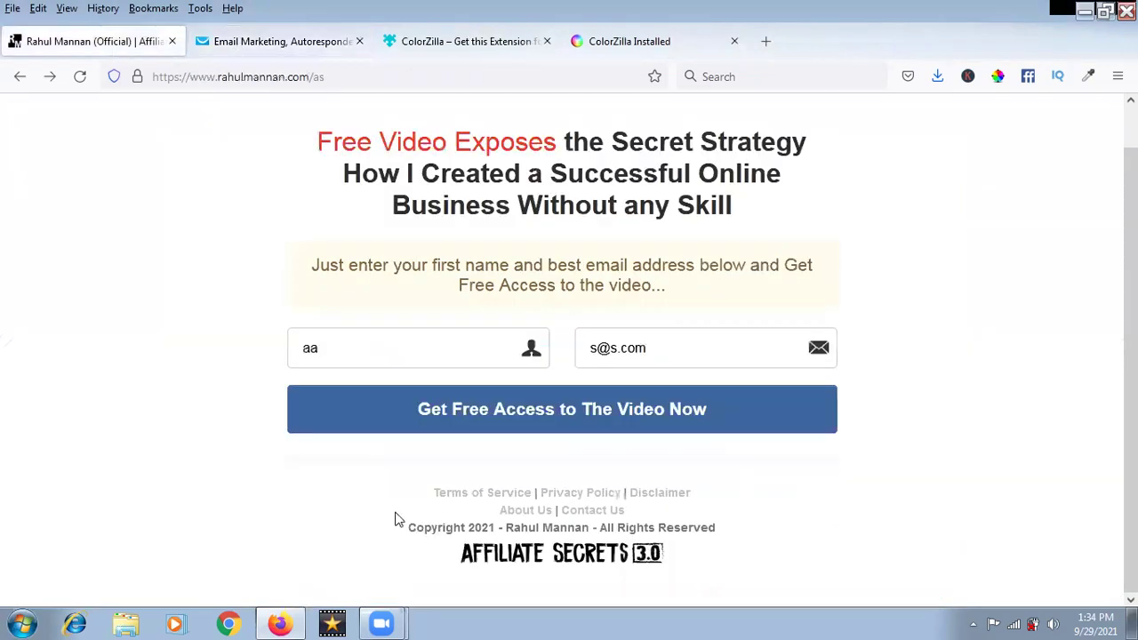
left_click(333, 47)
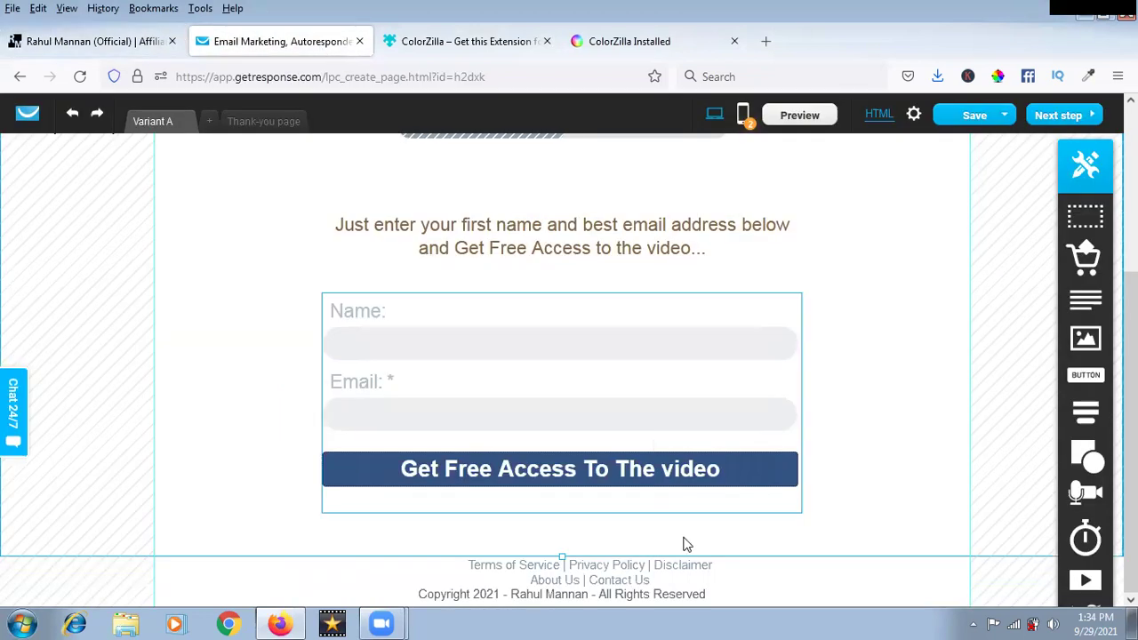
triple_click(612, 597)
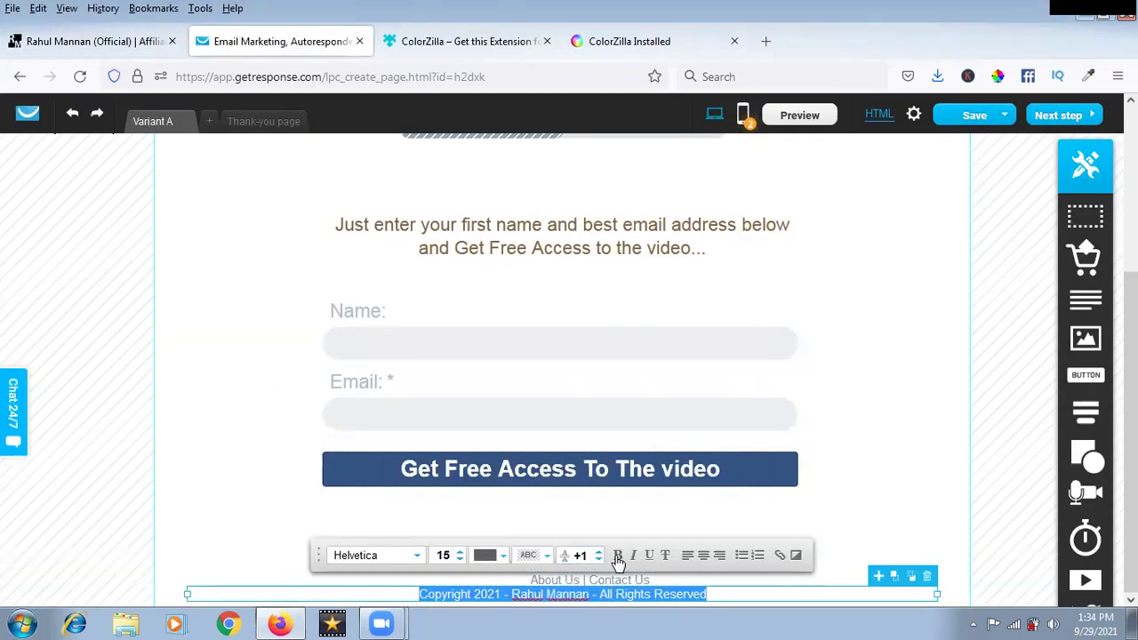
left_click(617, 554)
left_click(591, 578)
triple_click(591, 578)
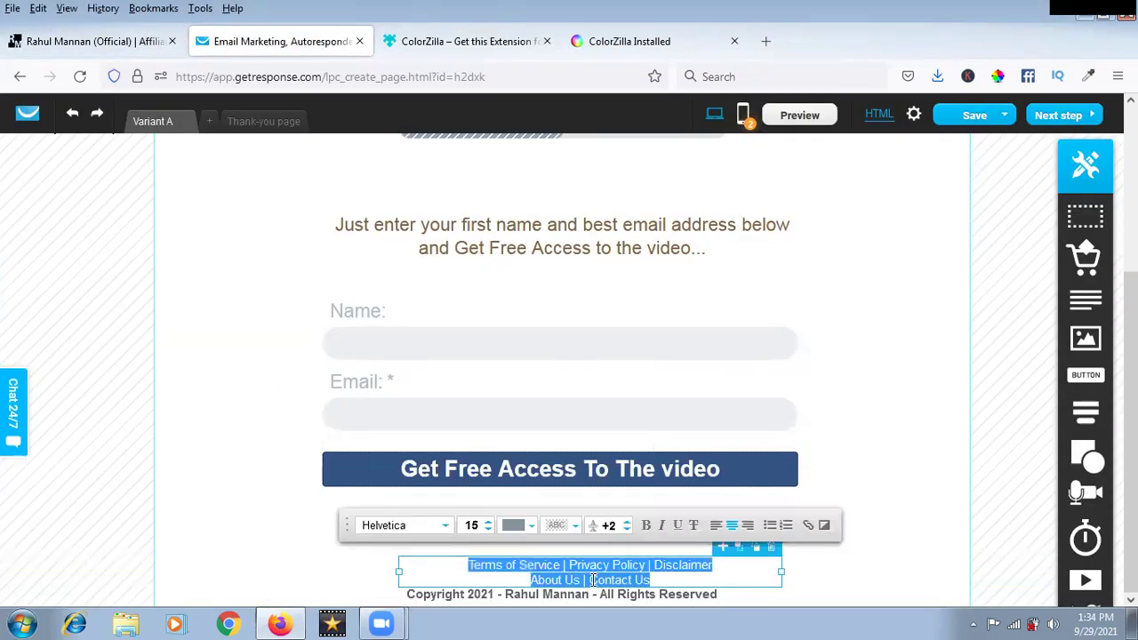
left_click(646, 524)
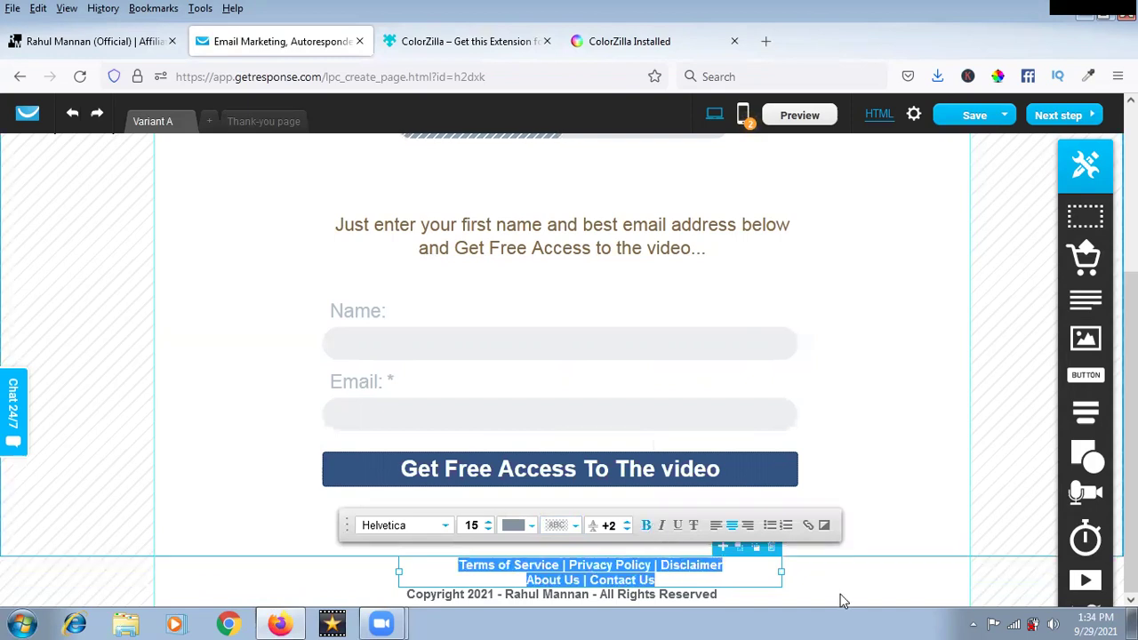
left_click(835, 585)
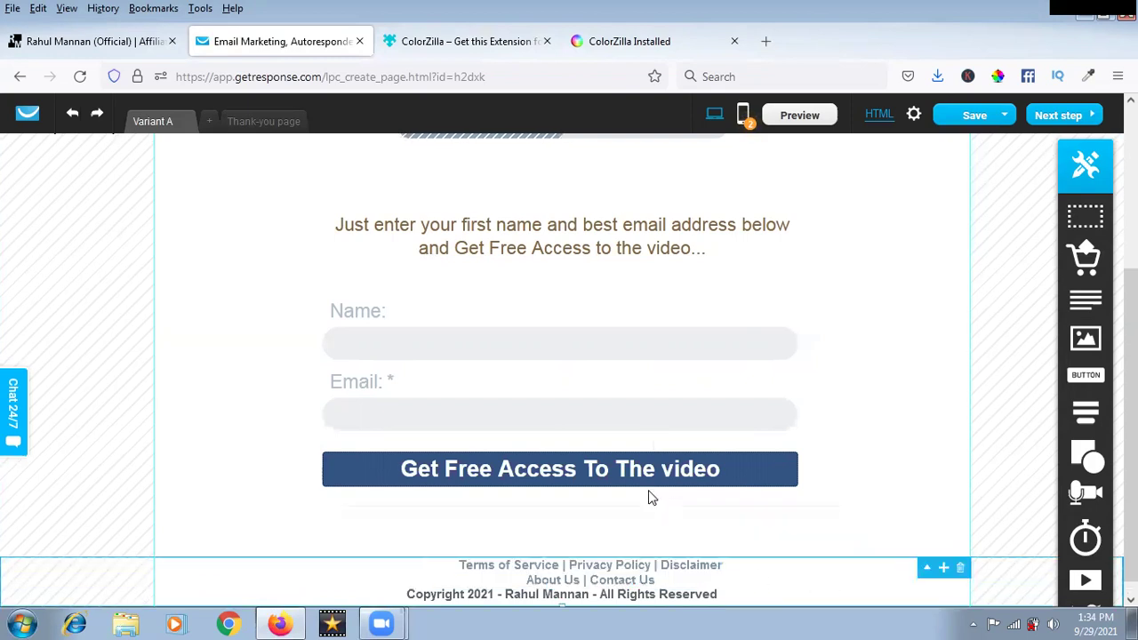
Step: Center the links text block above the copyright line, nudge the copyright line slightly lower, and compare with the reference page
mouse_move(555, 581)
left_mouse_down()
mouse_move(516, 578)
mouse_move(552, 598)
left_mouse_up()
left_click(551, 592)
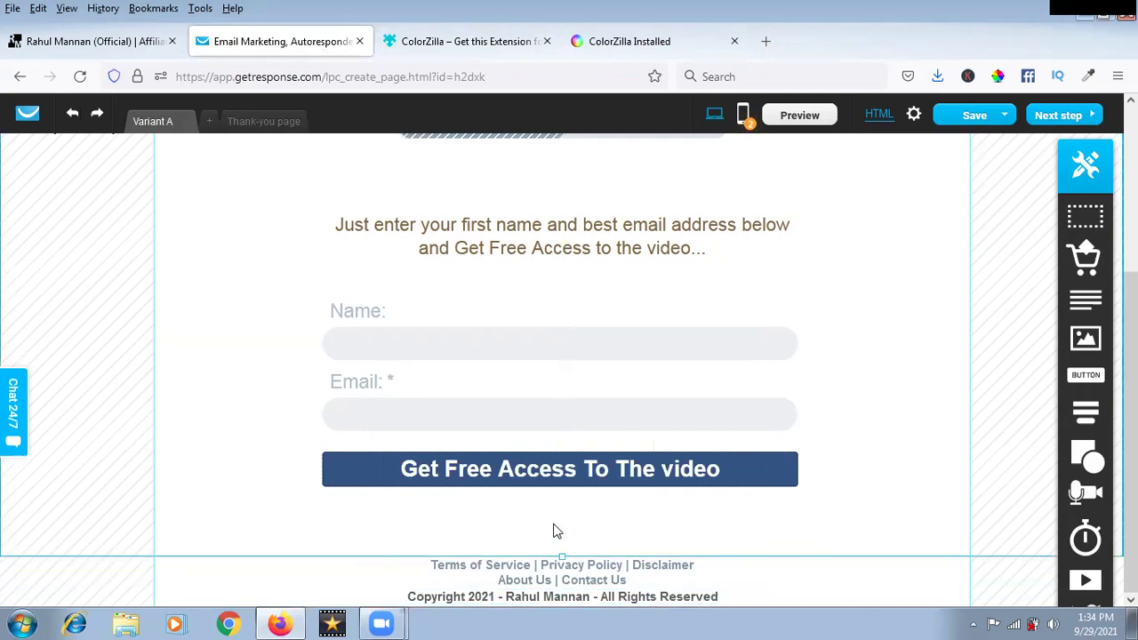
left_click(118, 42)
left_click(305, 48)
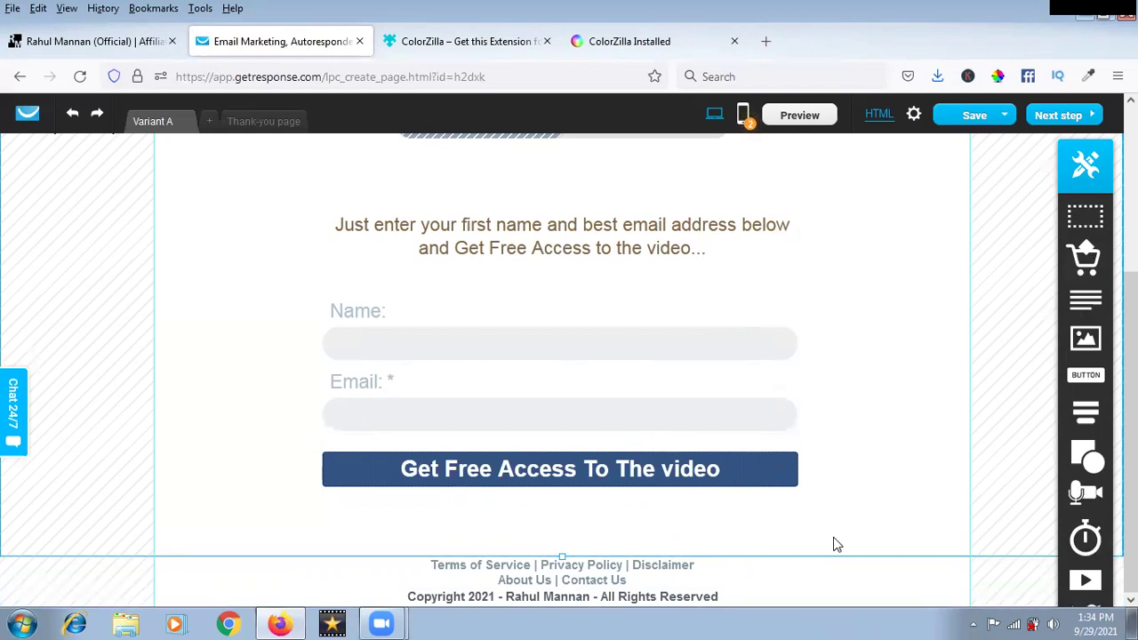
Step: Extend the footer section downward and place an image block below the copyright line
left_click(834, 580)
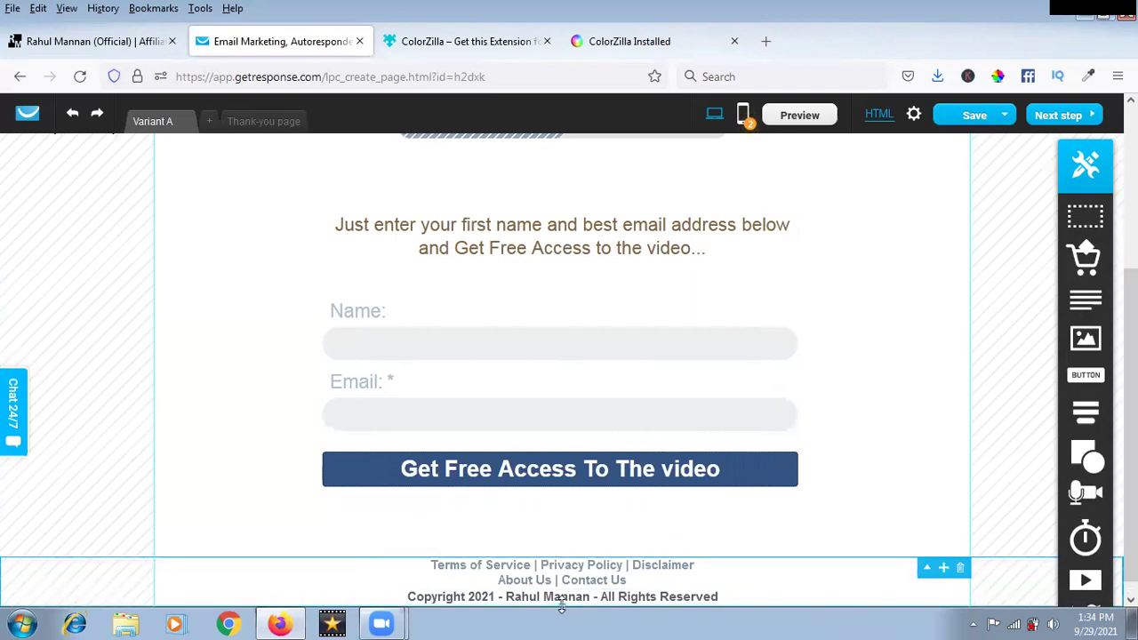
left_click_drag(562, 619, 567, 621)
left_click(974, 115)
left_click_drag(773, 320, 611, 486)
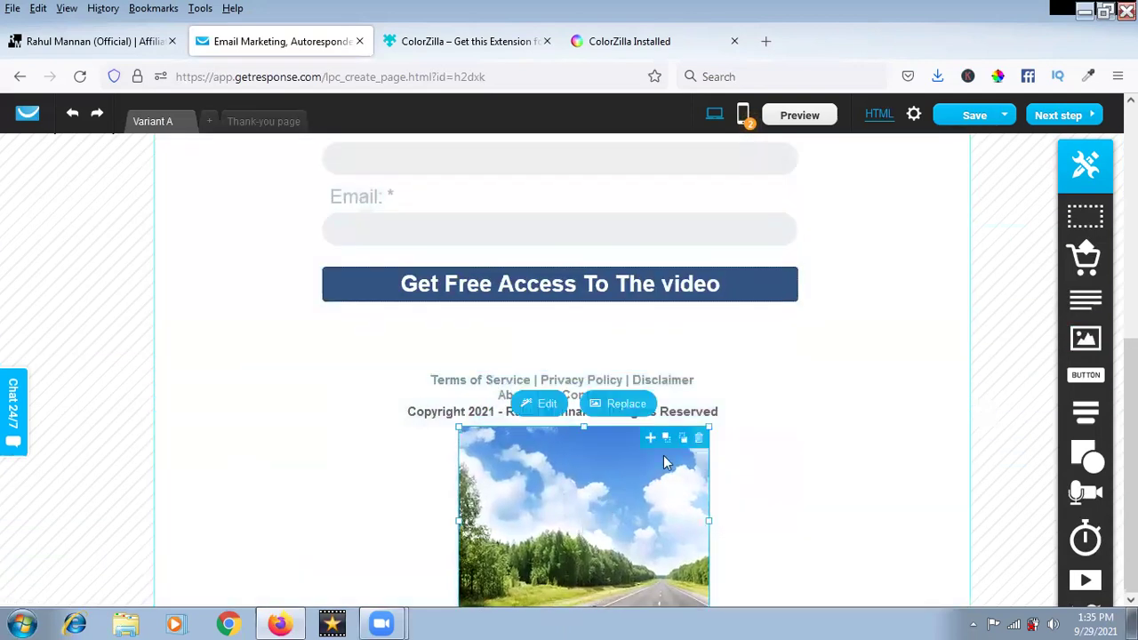
Step: Upload B-AFFILAITE-SECRETS-3.0-LOGO-NEW-min.png from Downloads to the Main folder and use it in place of the road image in the footer
left_click(628, 492)
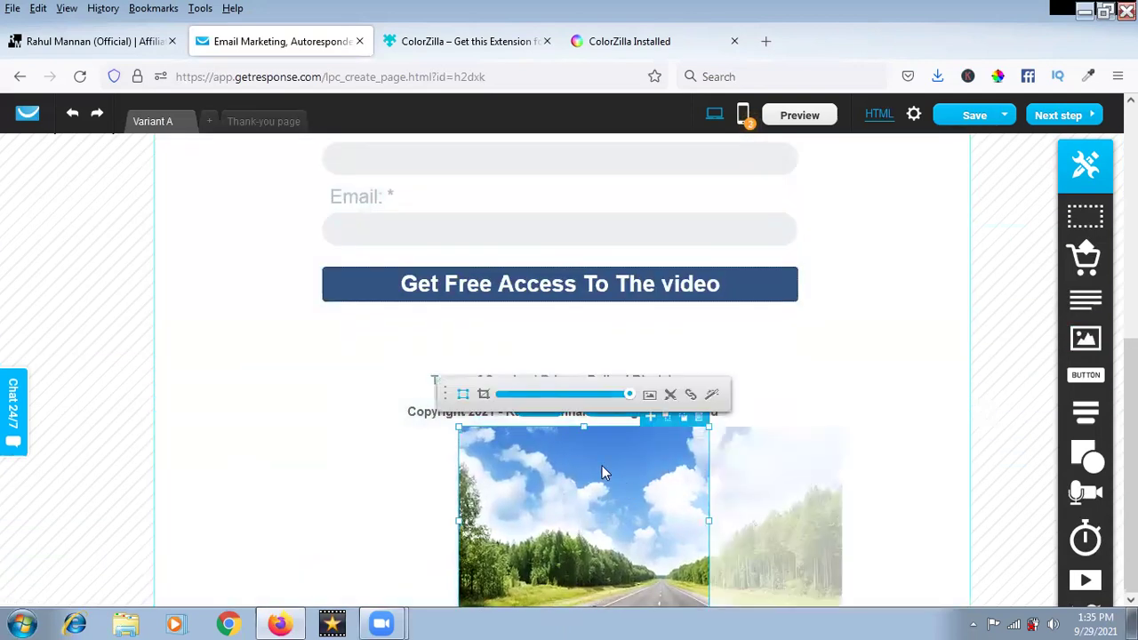
left_click(669, 396)
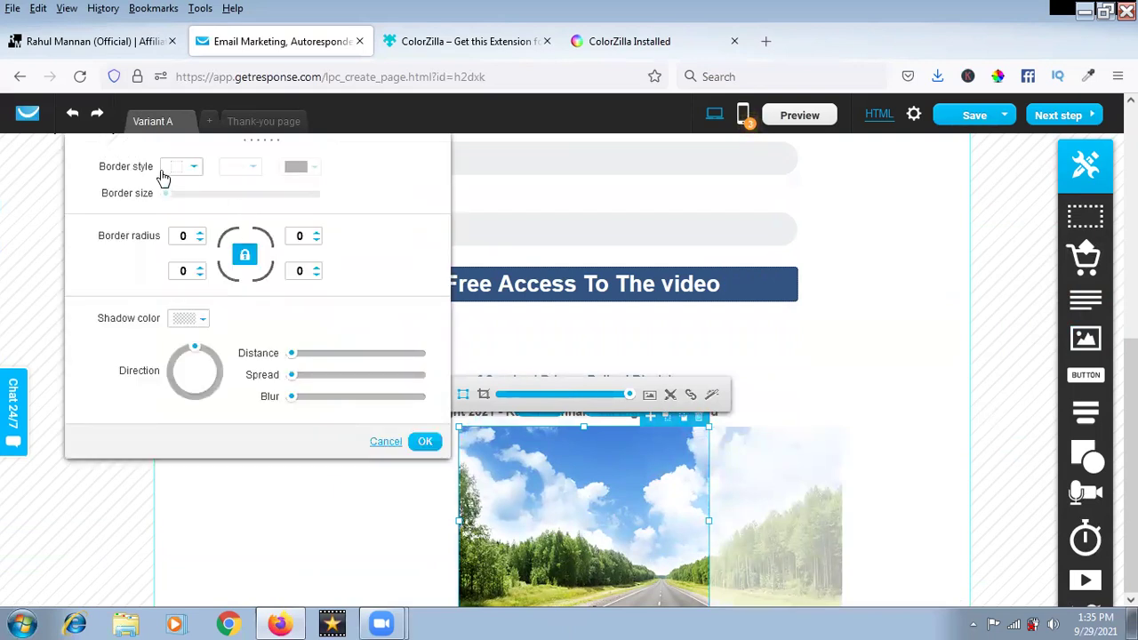
left_click(649, 395)
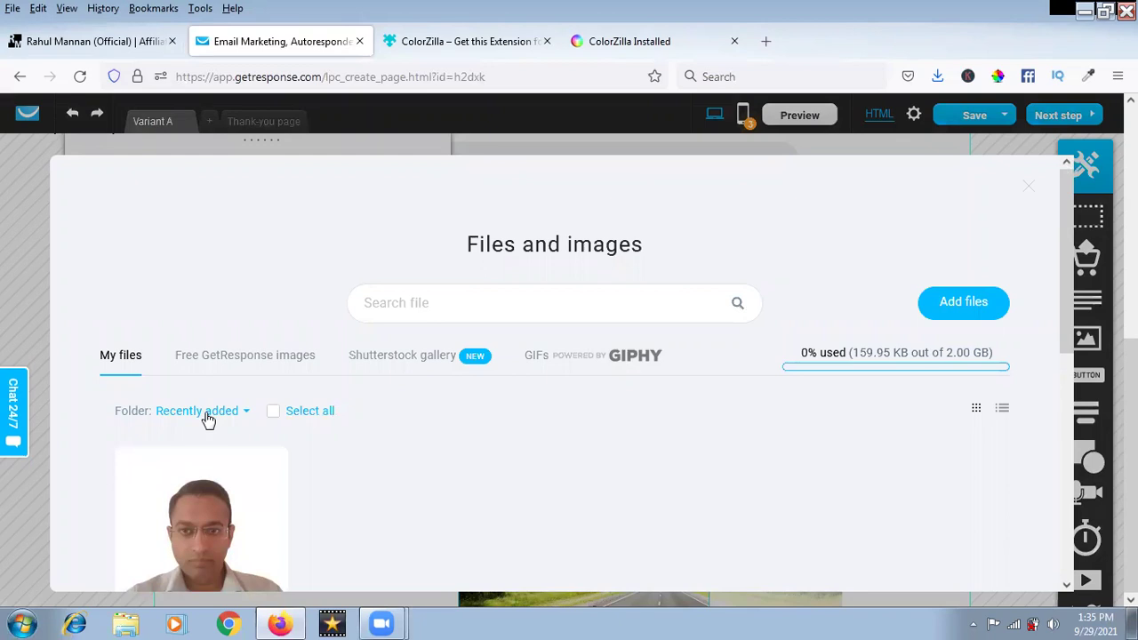
left_click(944, 300)
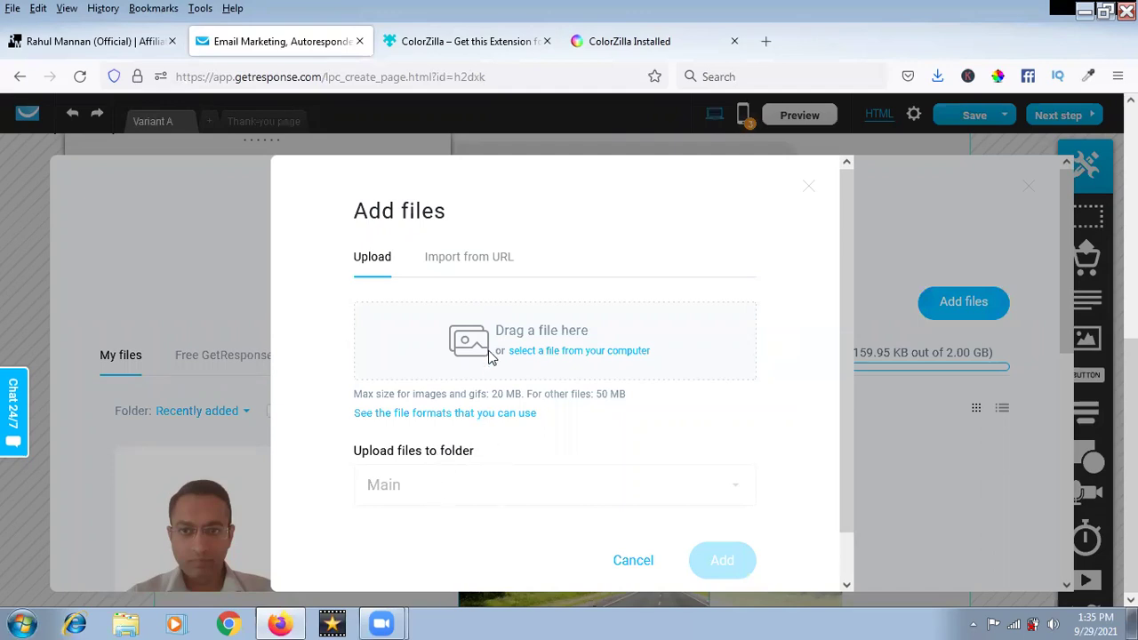
left_click(551, 356)
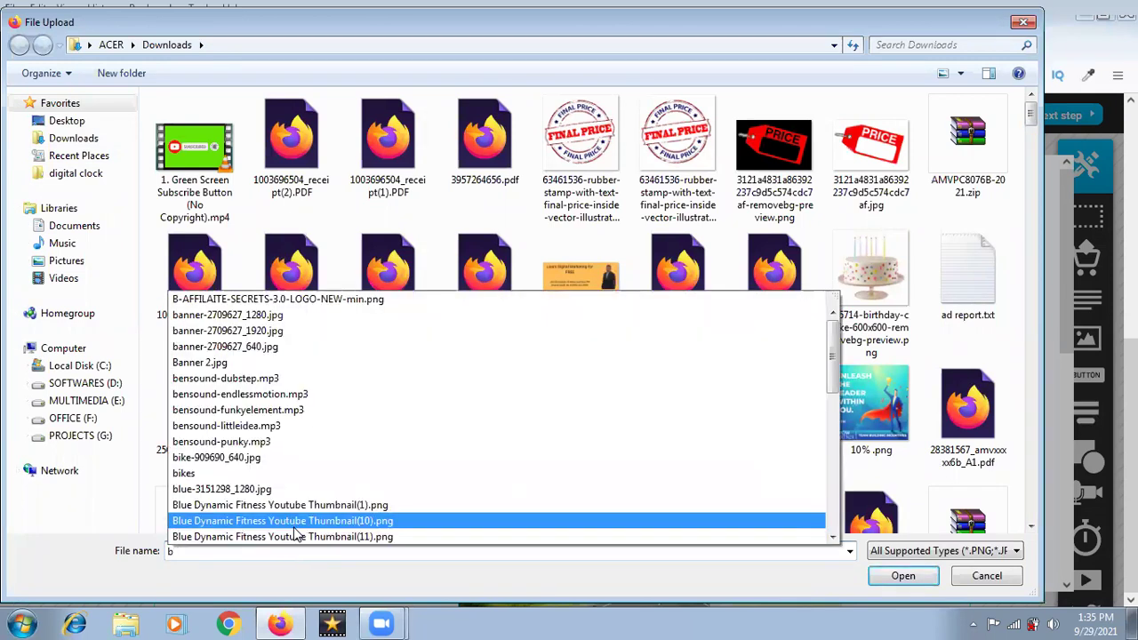
left_click(273, 299)
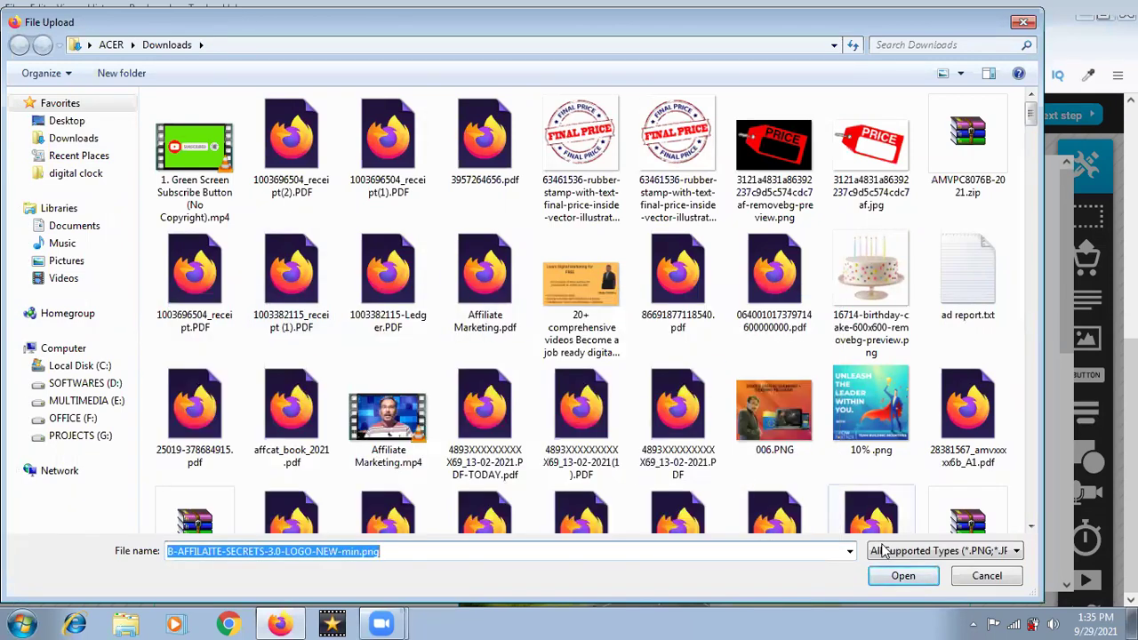
left_click(902, 576)
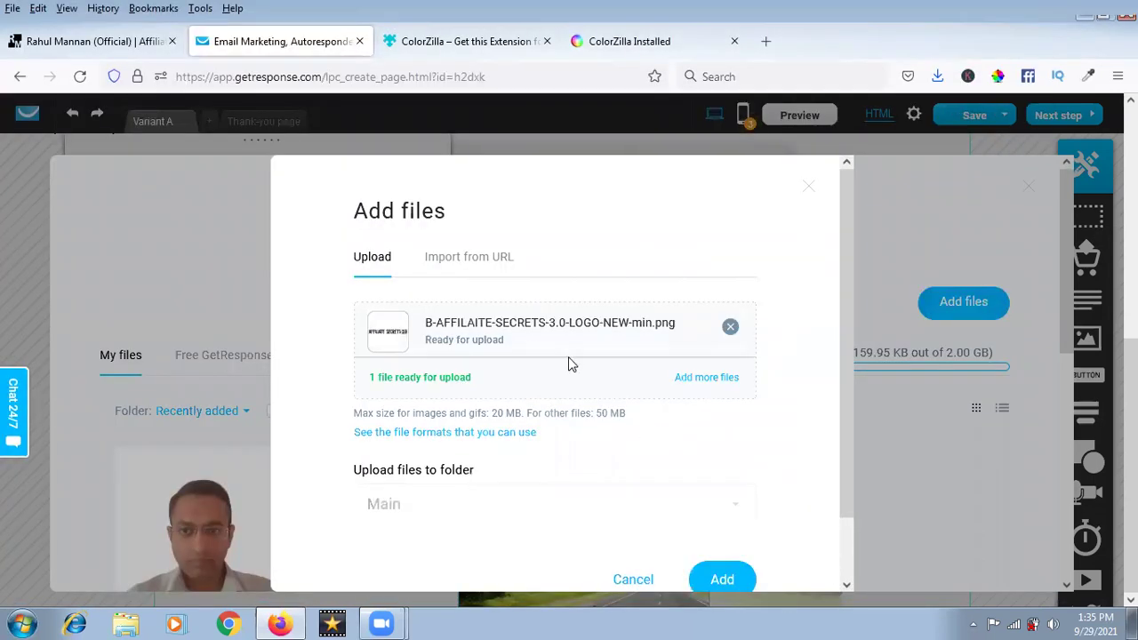
left_click(722, 579)
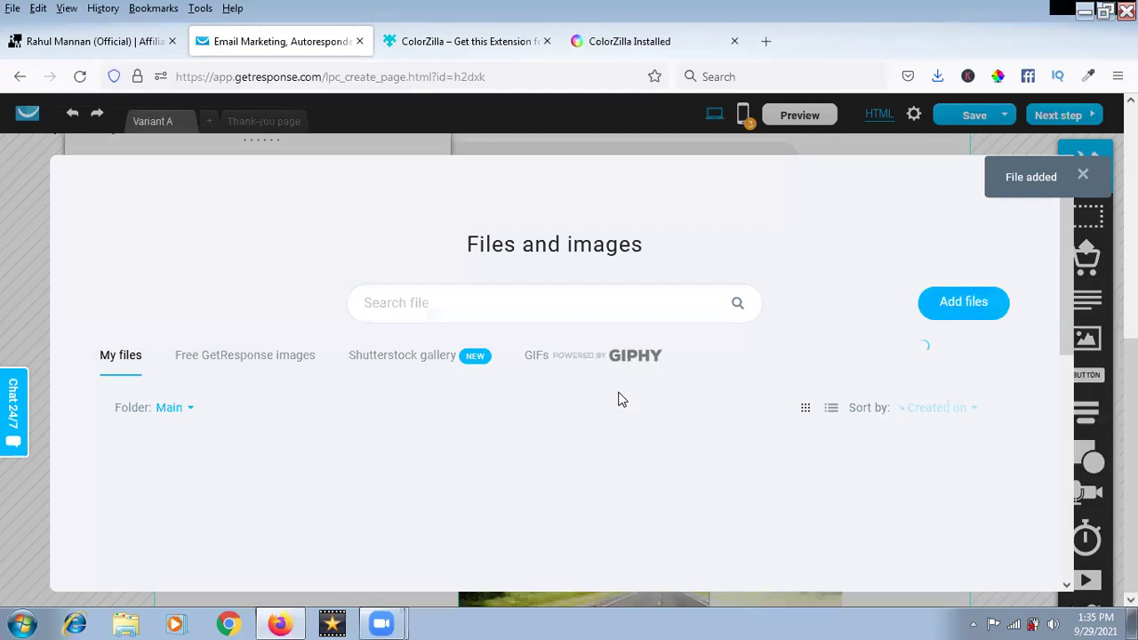
mouse_move(223, 499)
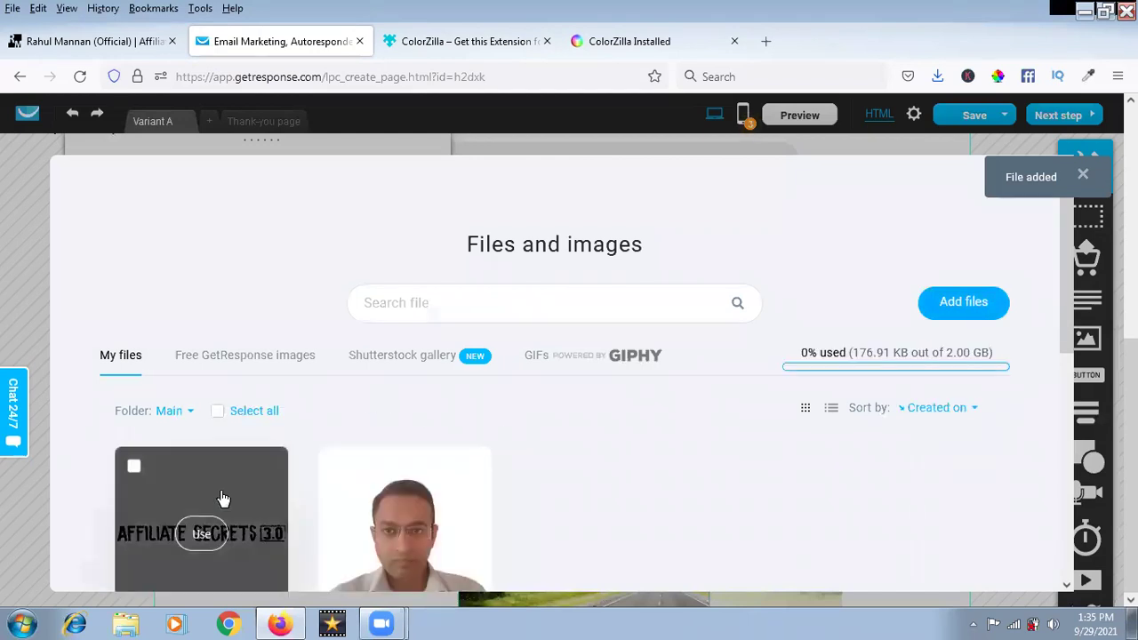
left_click(202, 534)
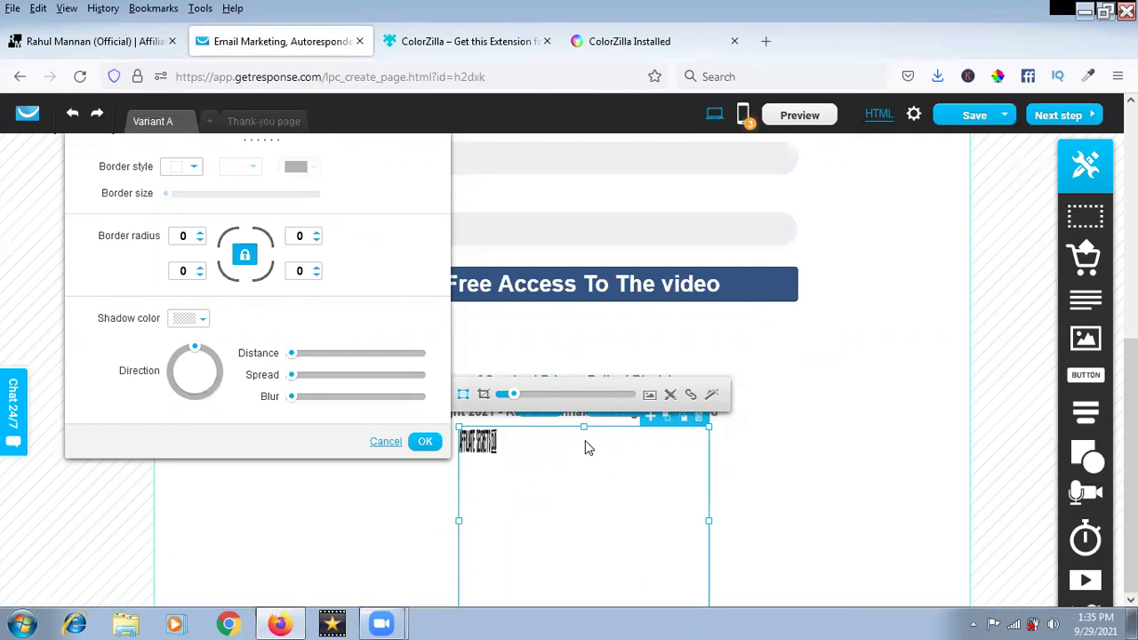
left_click_drag(584, 430, 587, 486)
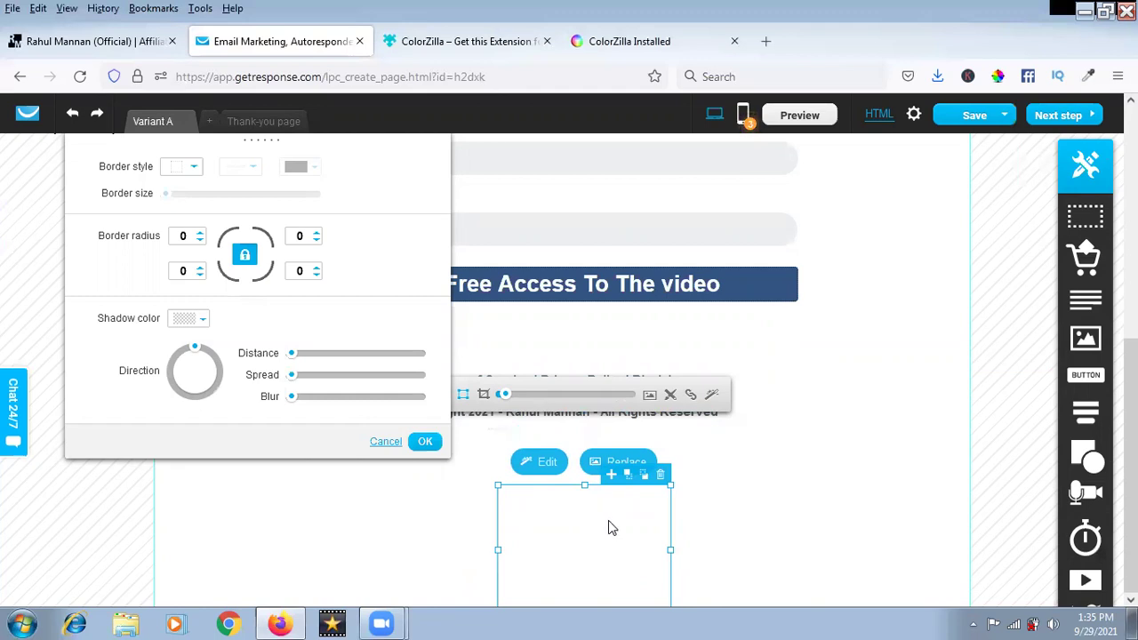
left_click(548, 463)
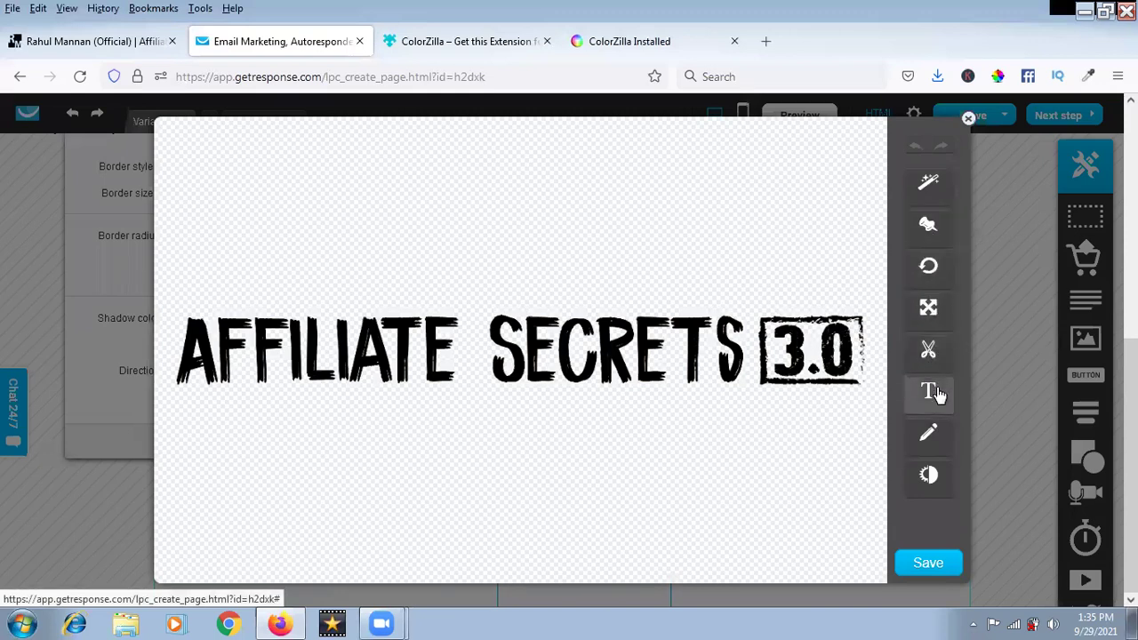
left_click(931, 475)
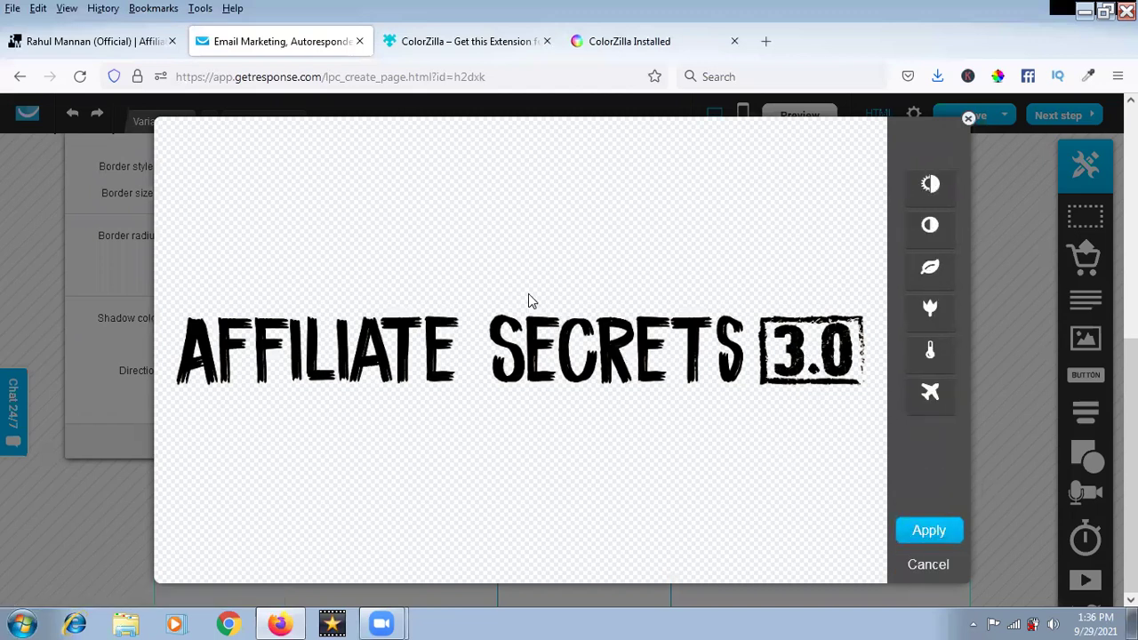
left_click(939, 530)
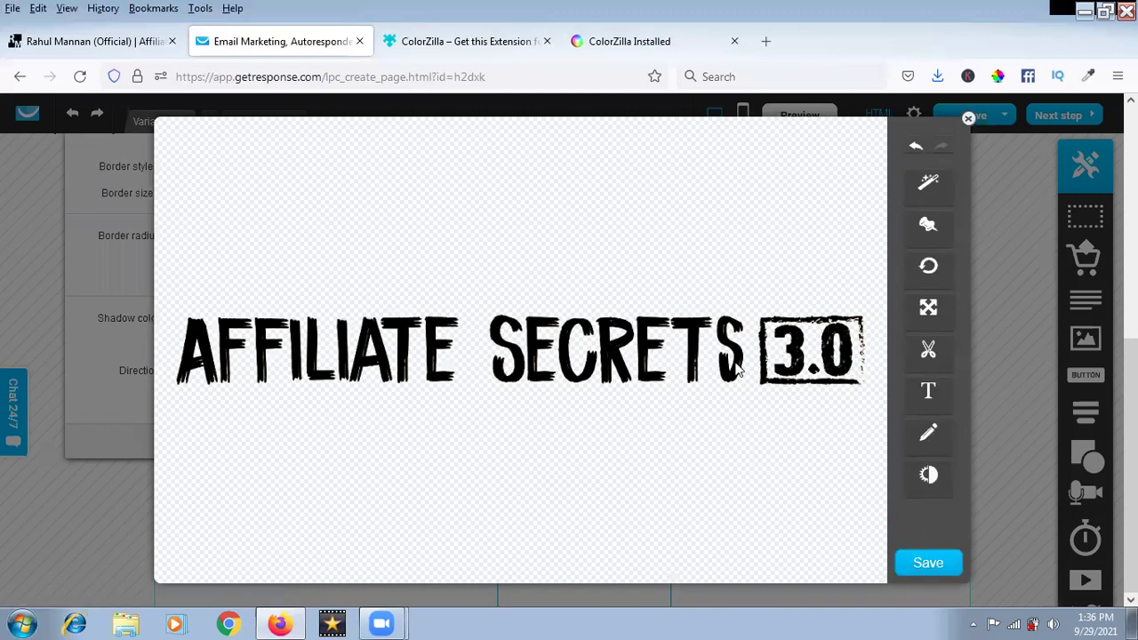
left_click(928, 306)
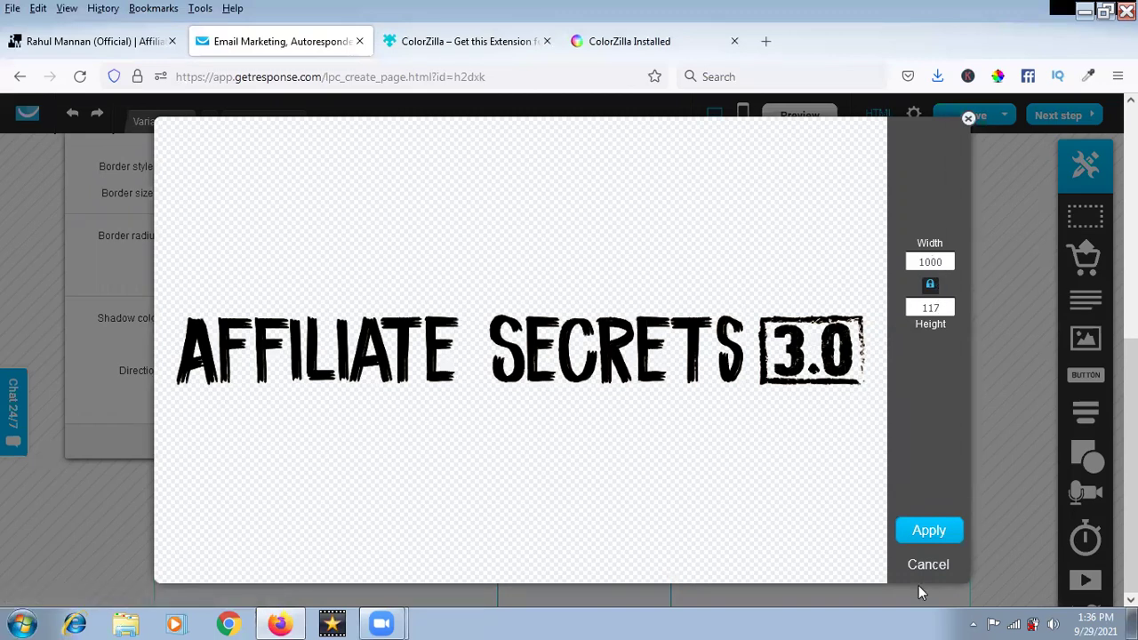
left_click(927, 564)
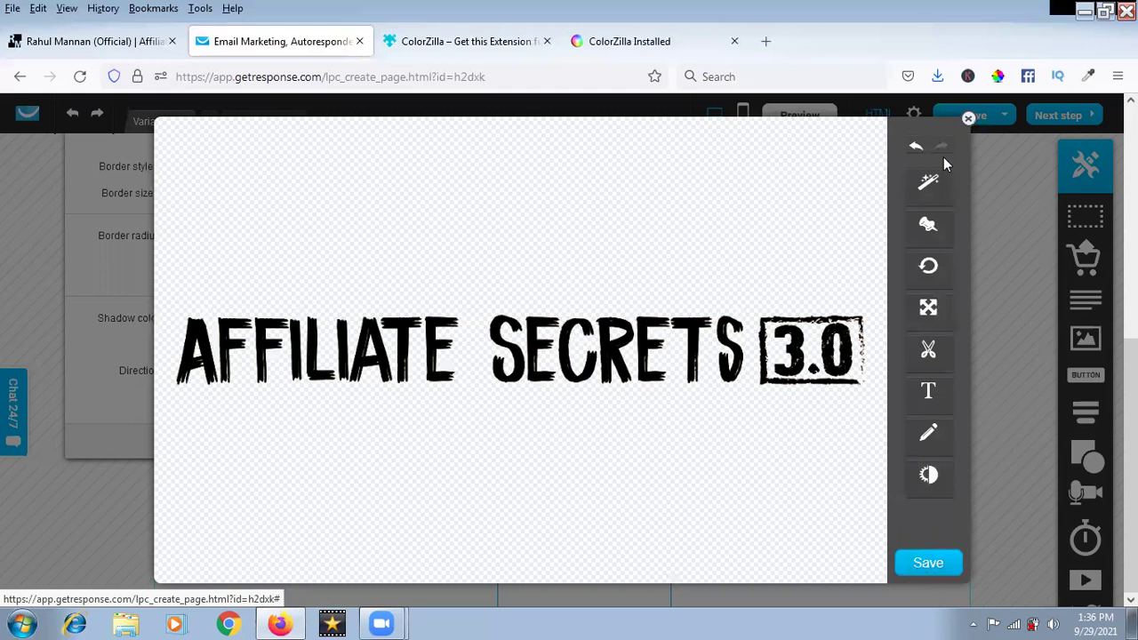
left_click(972, 120)
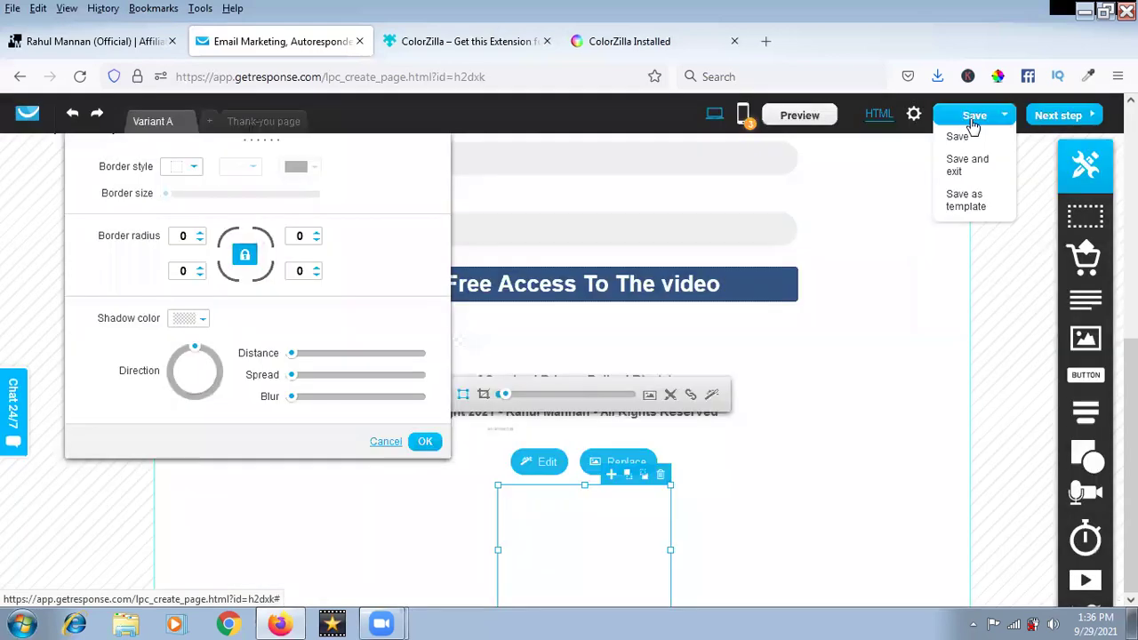
left_click(386, 442)
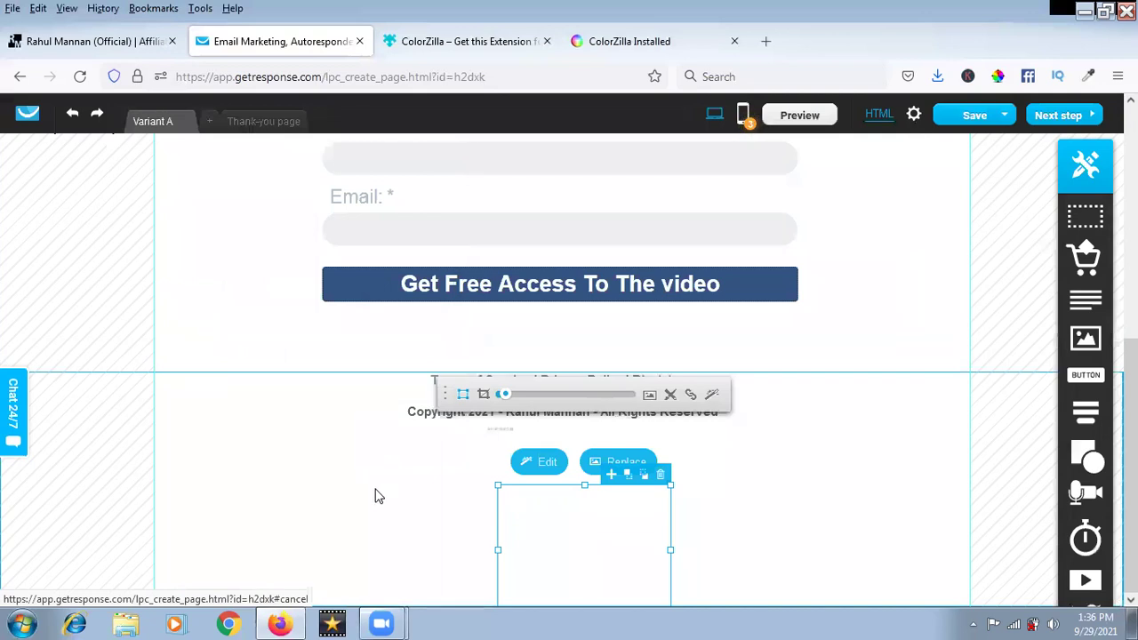
Step: Enlarge the footer image block to about 262 × 196 and reinsert the Affiliate Secrets 3.0 logo from My files
left_click_drag(671, 550, 716, 560)
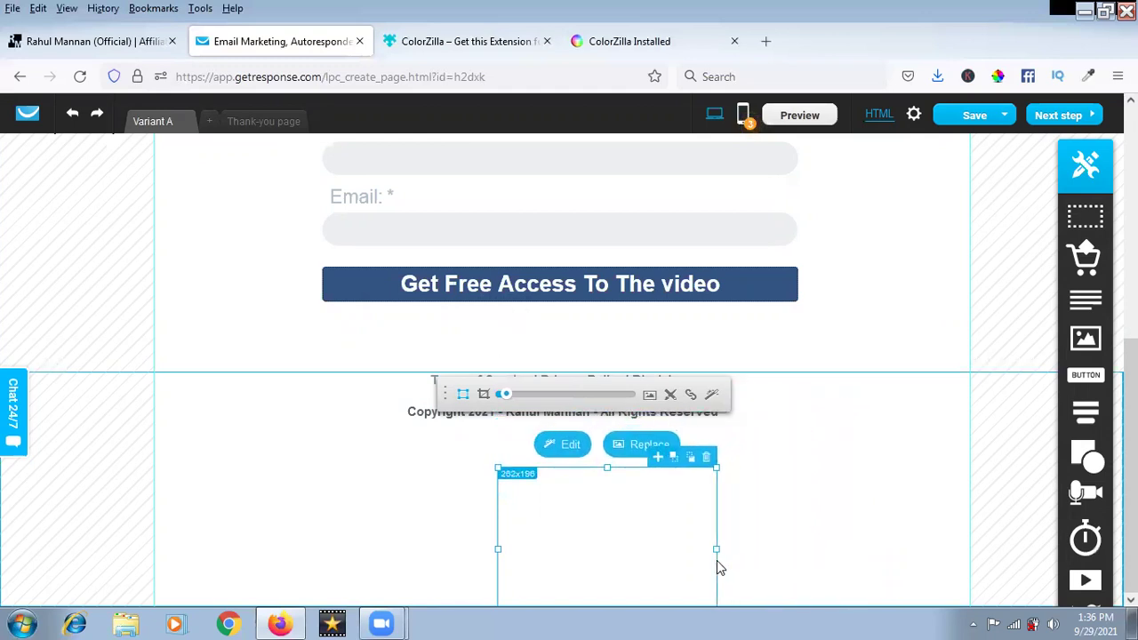
left_click(636, 445)
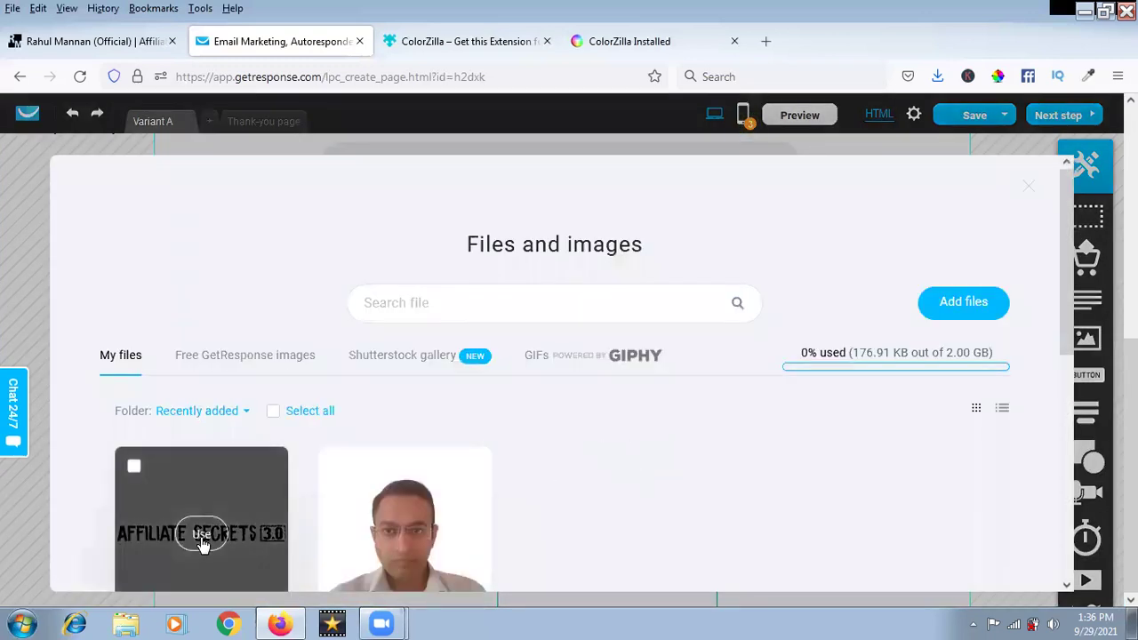
left_click(201, 533)
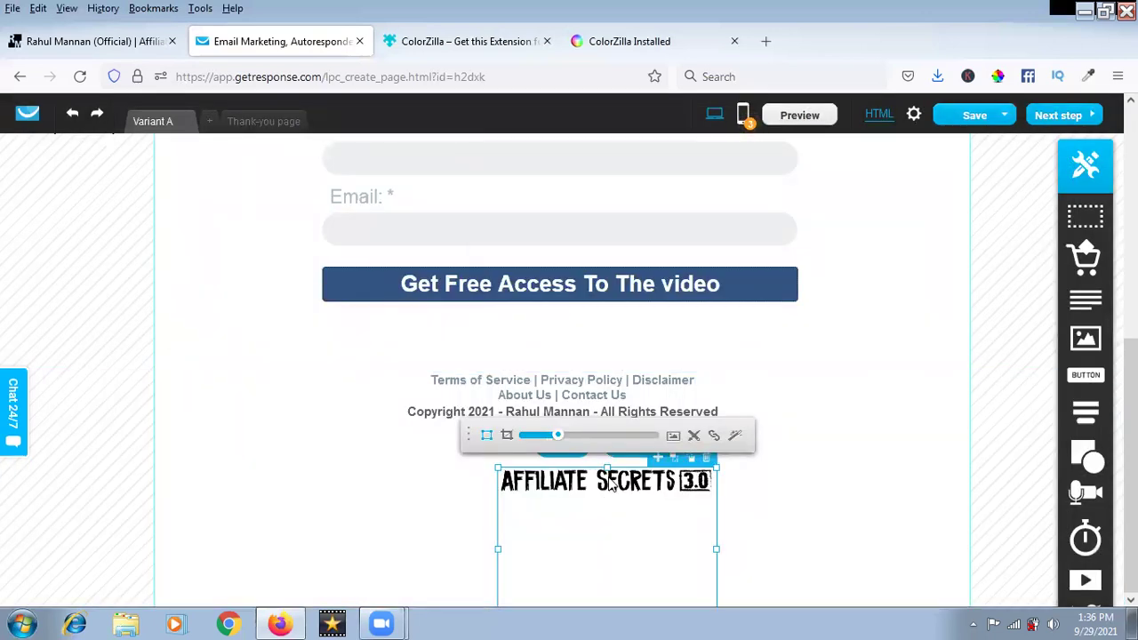
mouse_move(607, 467)
left_mouse_down()
mouse_move(607, 544)
mouse_move(606, 478)
left_mouse_up()
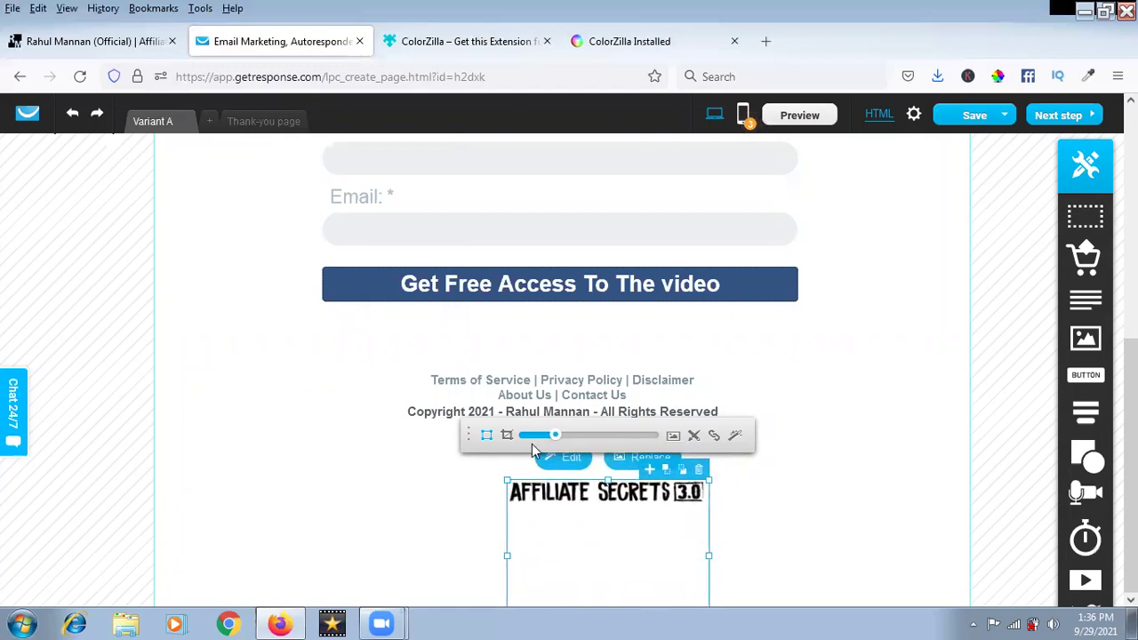
Step: Crop the logo block down from its upper edge and reposition the logo inside the frame
left_click(505, 436)
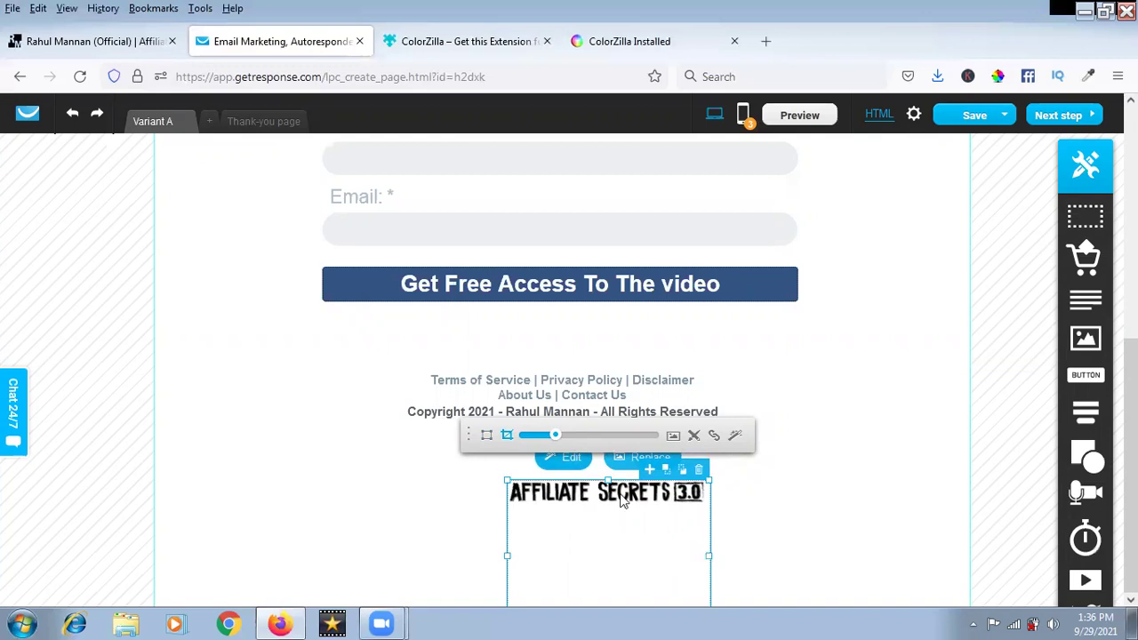
left_click_drag(608, 481, 609, 532)
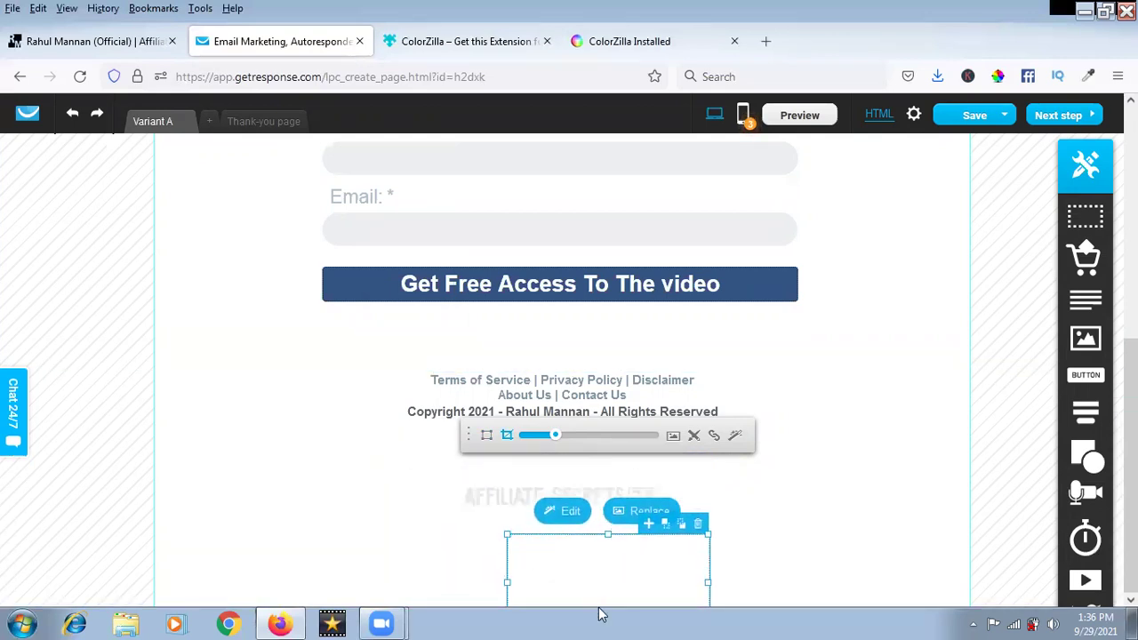
mouse_move(600, 592)
left_mouse_down()
mouse_move(582, 585)
mouse_move(603, 593)
left_mouse_up()
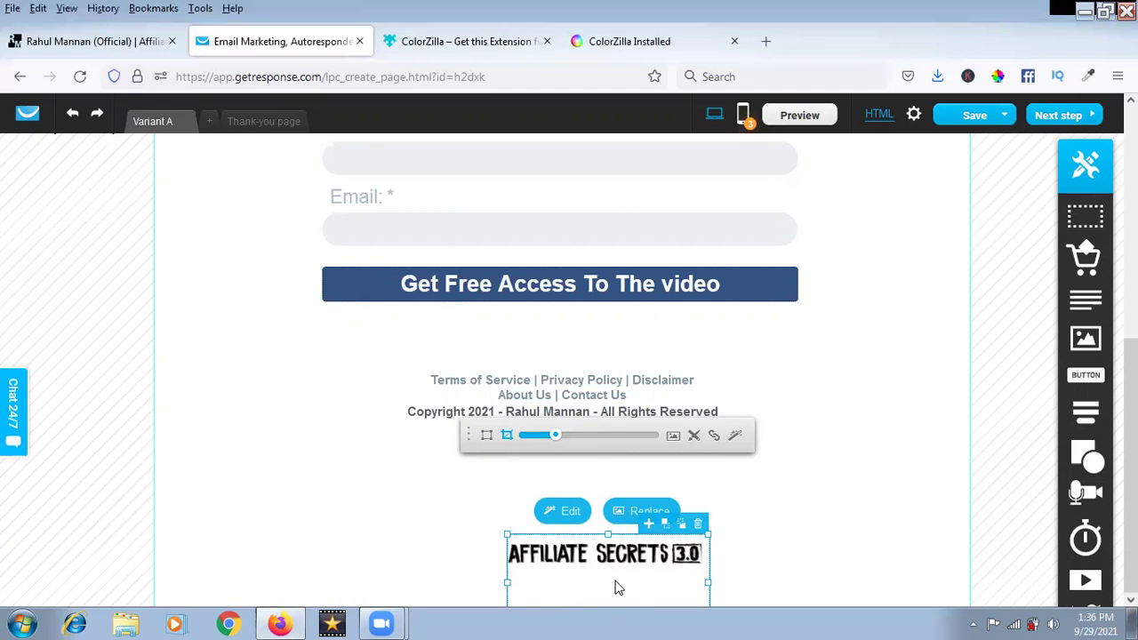
scroll(618, 586, "up", 1)
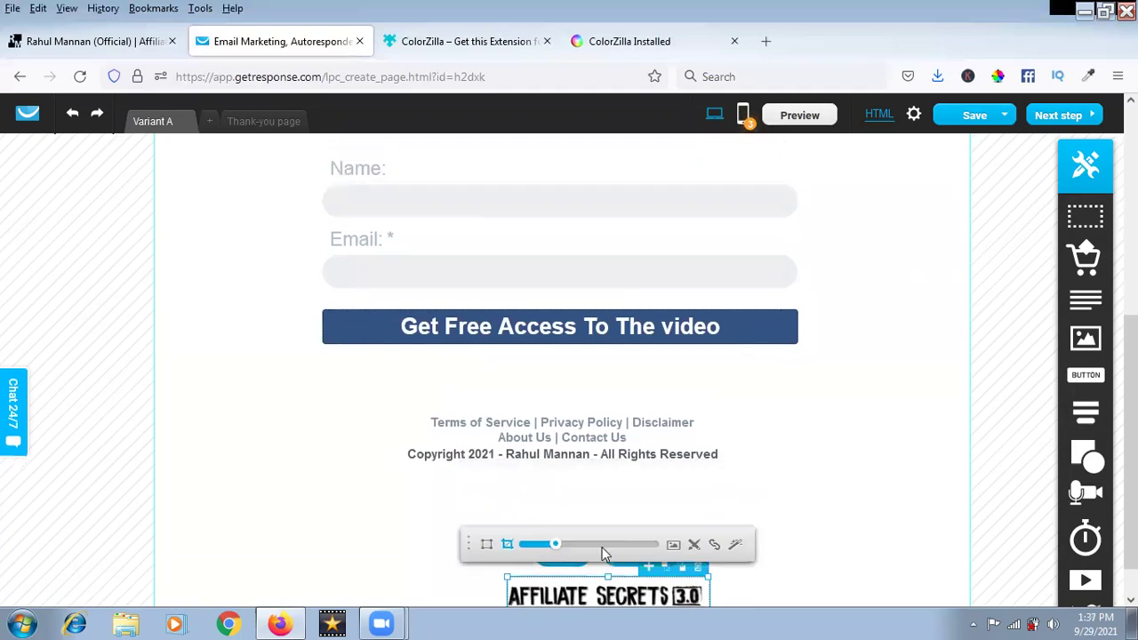
scroll(618, 551, "down", 1)
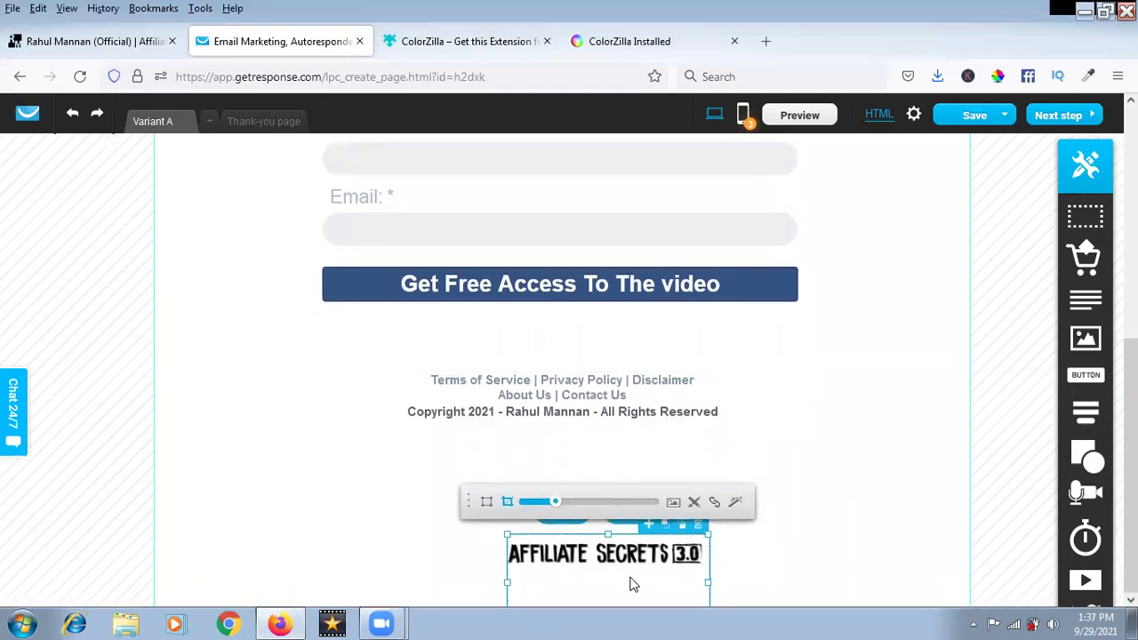
scroll(633, 584, "up", 1)
scroll(609, 530, "down", 1)
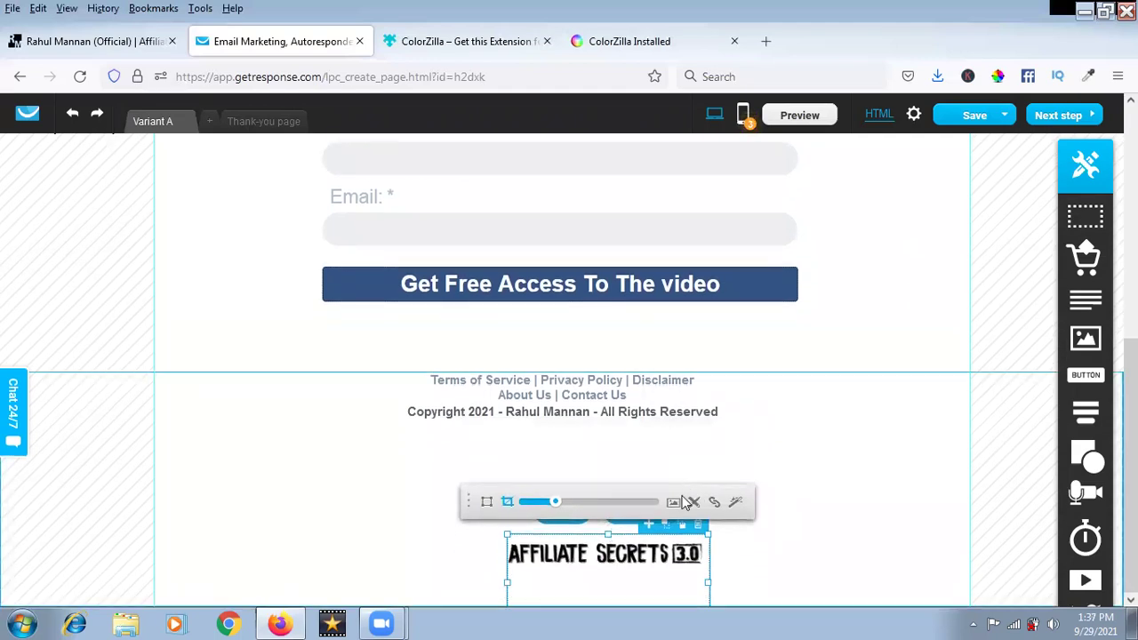
left_click_drag(630, 579, 438, 561)
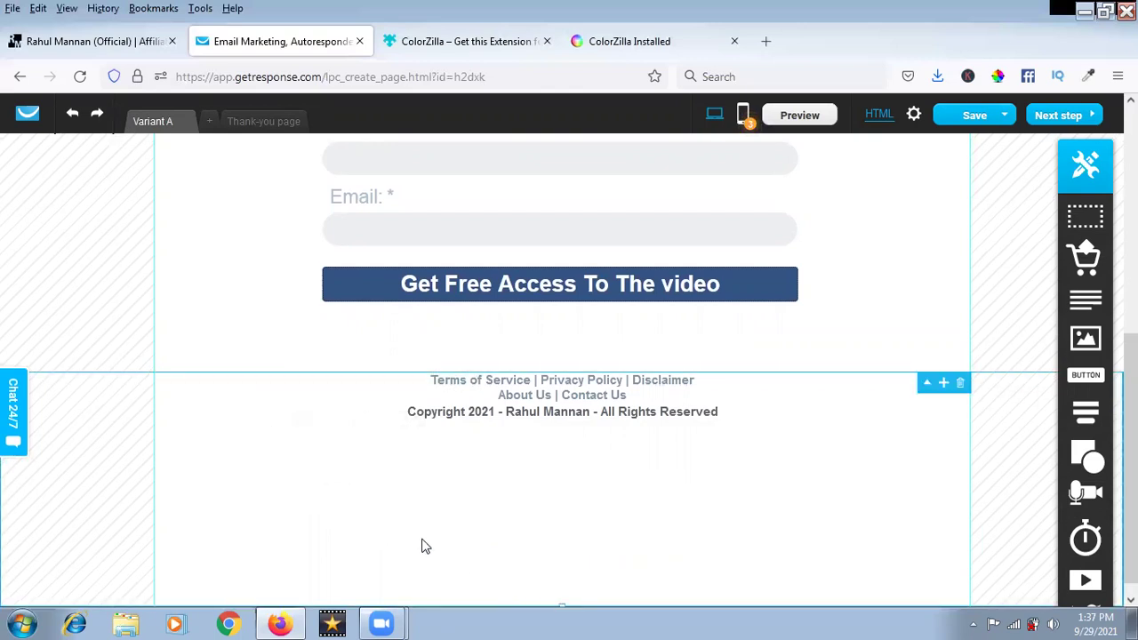
left_click(565, 552)
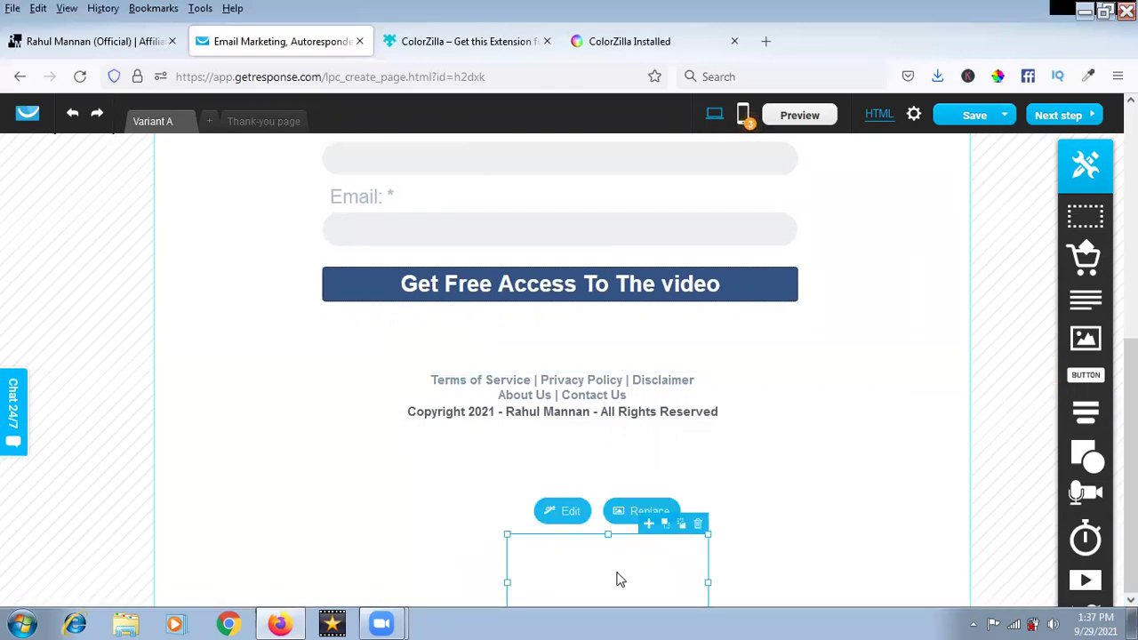
Step: Move the image block directly beneath the copyright line and shrink it to about 134 × 64
left_click_drag(620, 579, 595, 470)
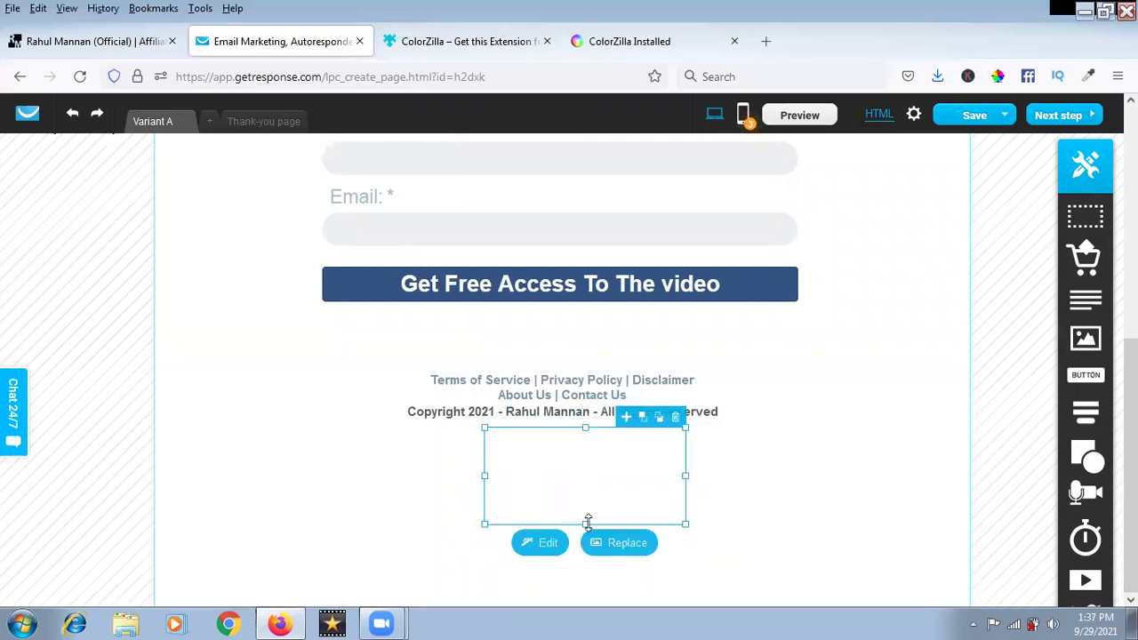
left_click_drag(585, 524, 596, 499)
left_click_drag(659, 463, 678, 463)
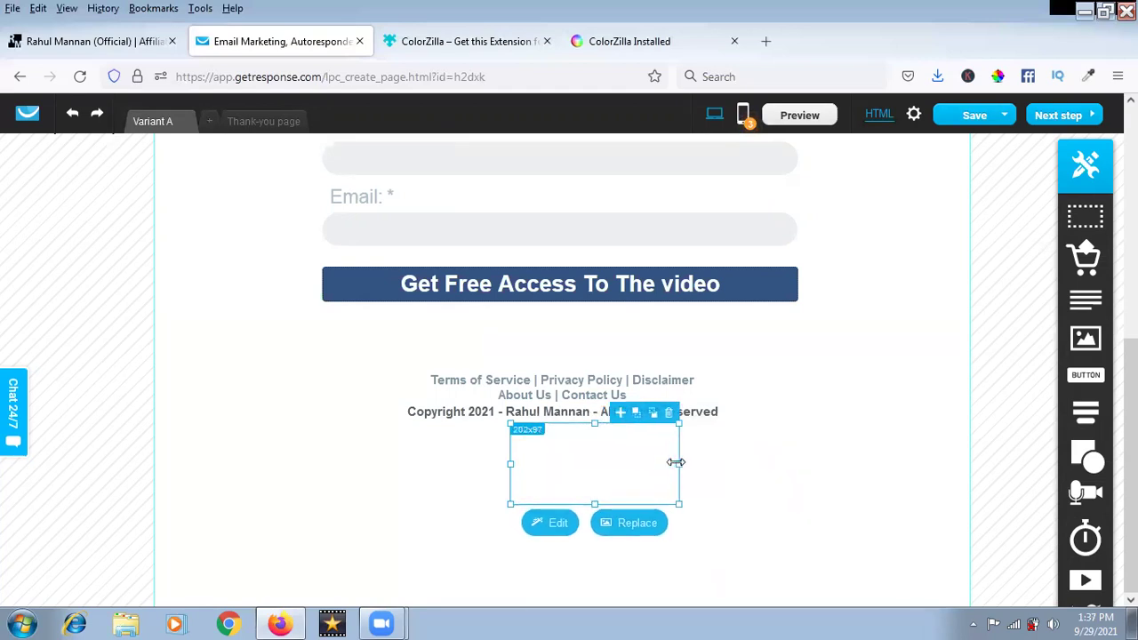
left_click_drag(595, 500, 663, 445)
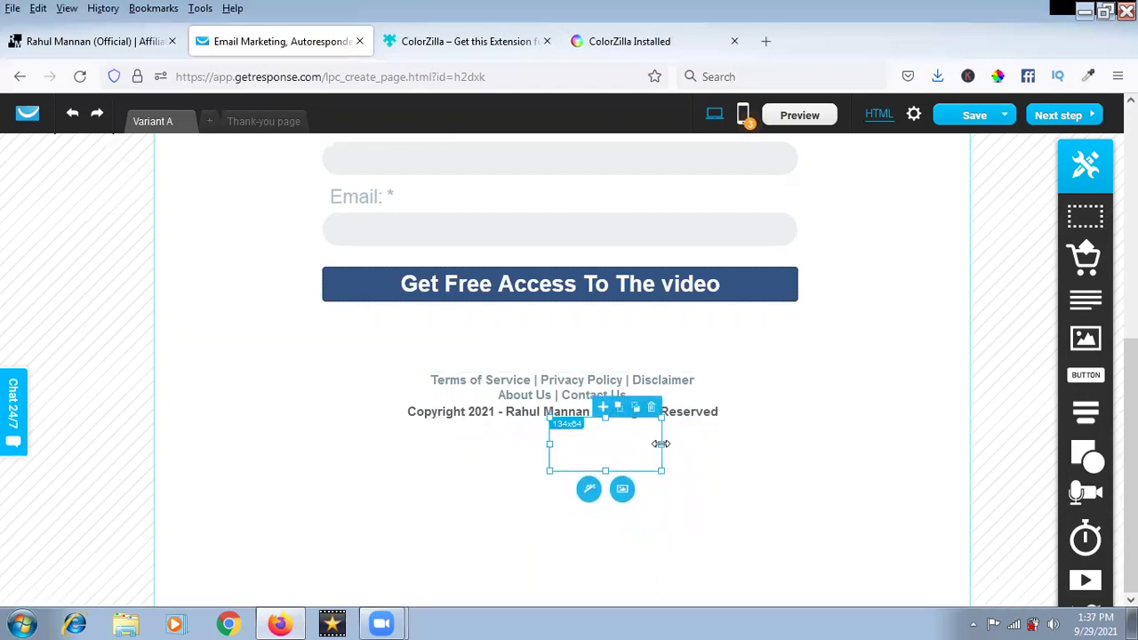
Step: Reinsert the Affiliate Secrets 3.0 logo from My files and widen its block slightly
left_click(623, 490)
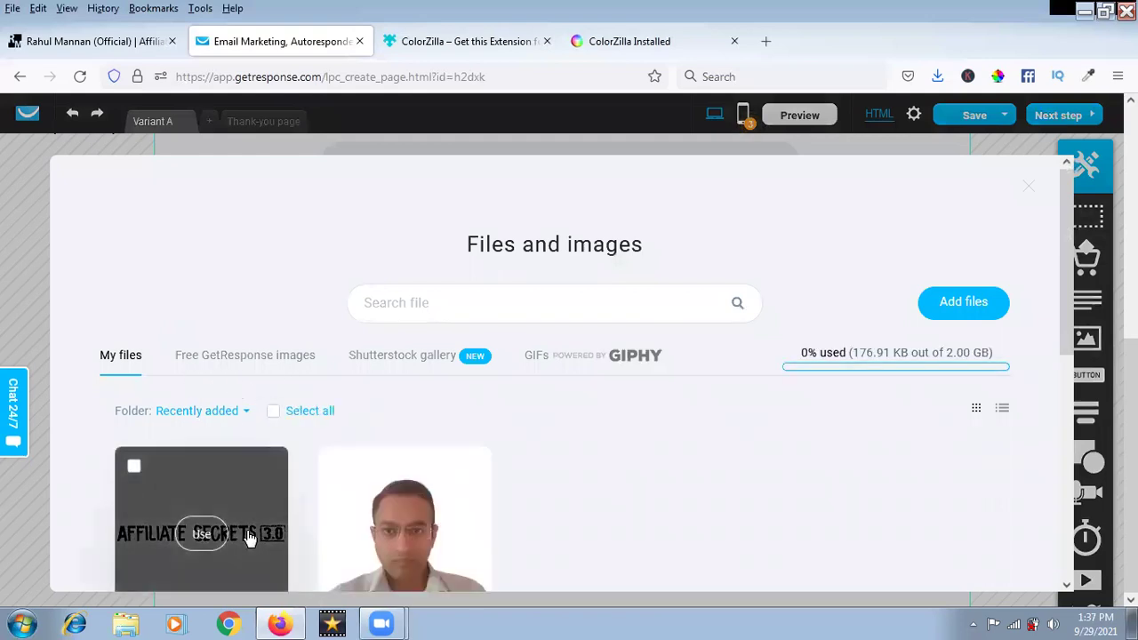
left_click(243, 529)
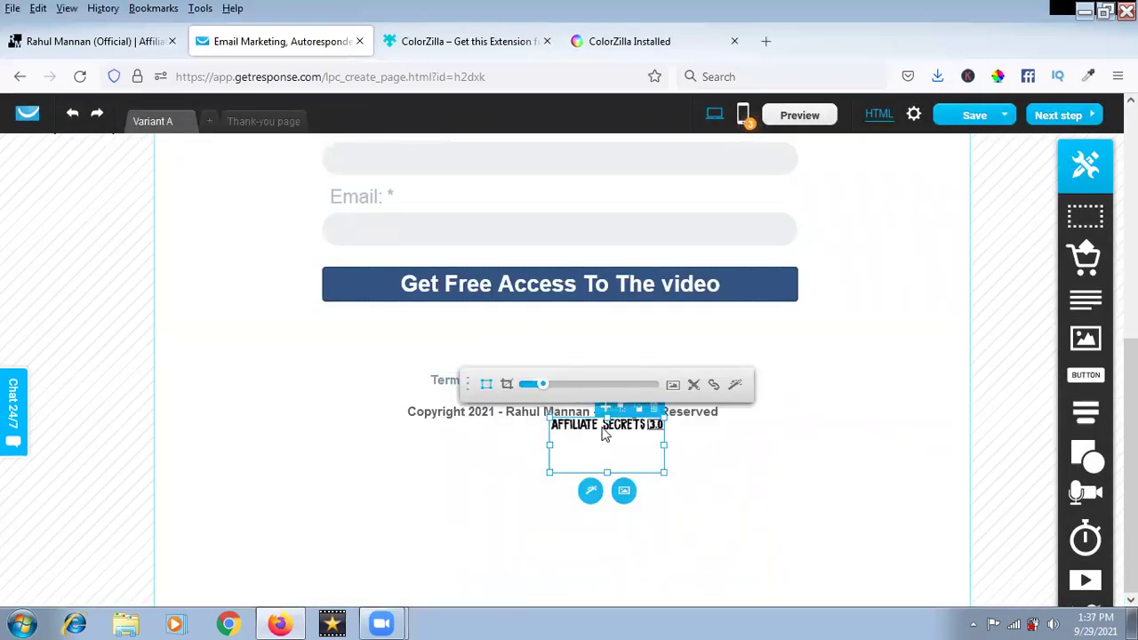
left_click_drag(661, 443, 690, 444)
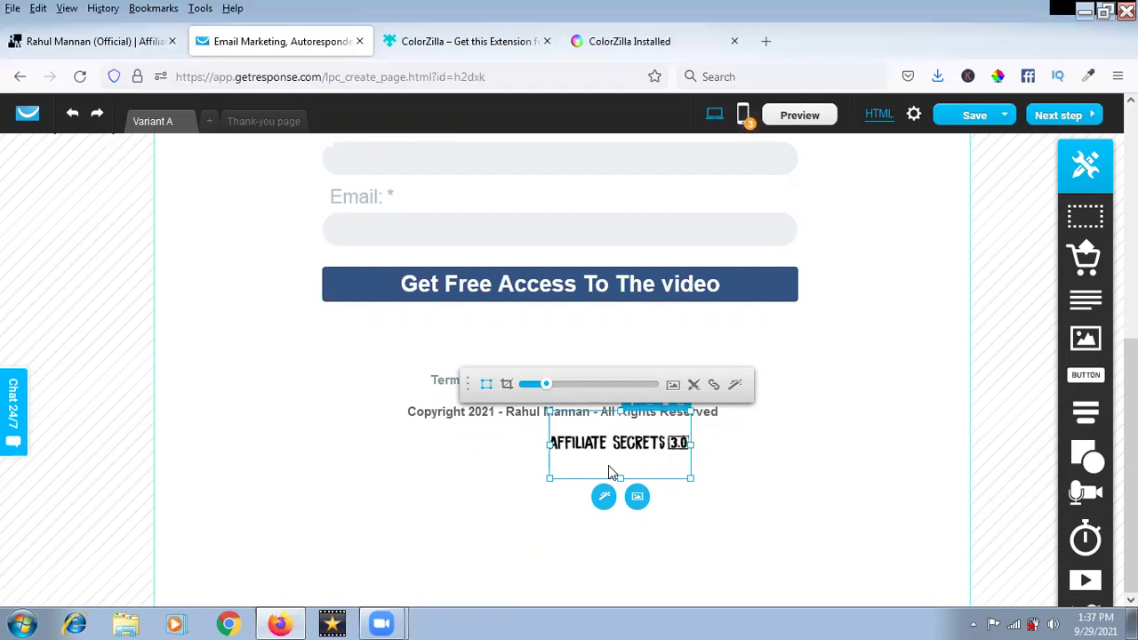
Step: Use crop mode to reposition the logo inside its frame so it sits just below the copyright line
left_click(507, 384)
left_click_drag(582, 464, 583, 507)
left_click(532, 485)
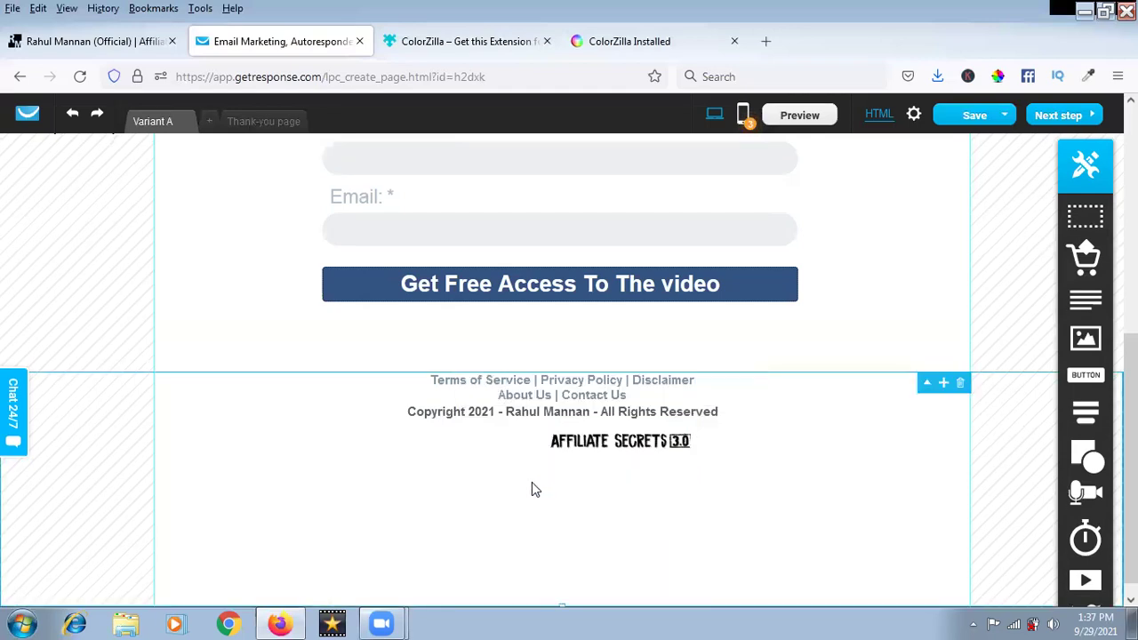
Step: Center the logo block beneath the copyright line, nudging it to the right in small increments
left_click(570, 444)
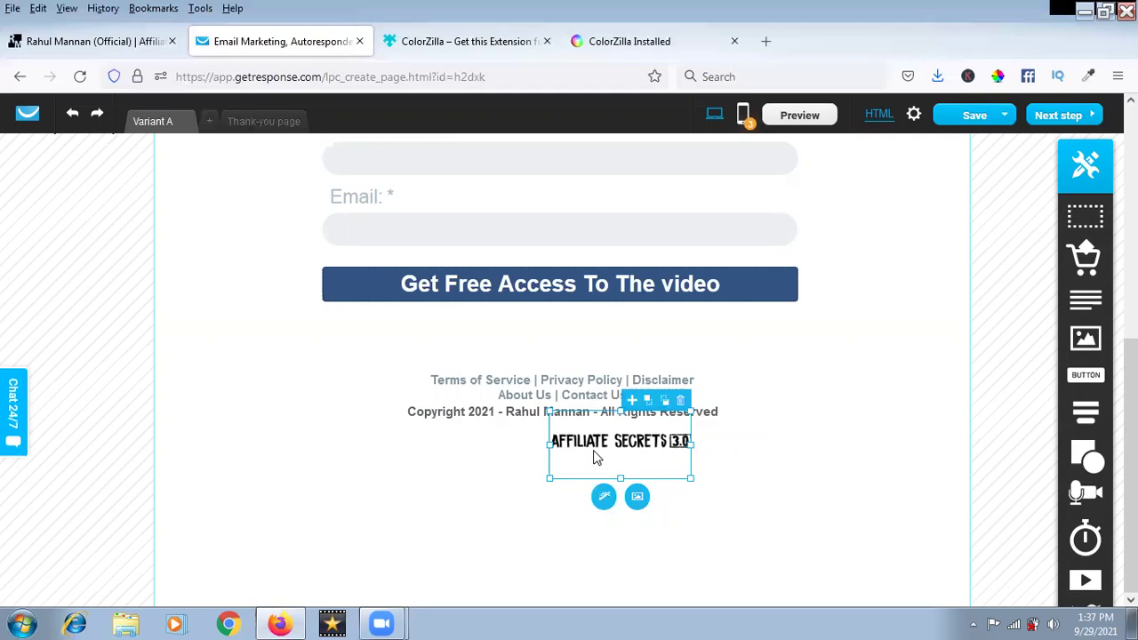
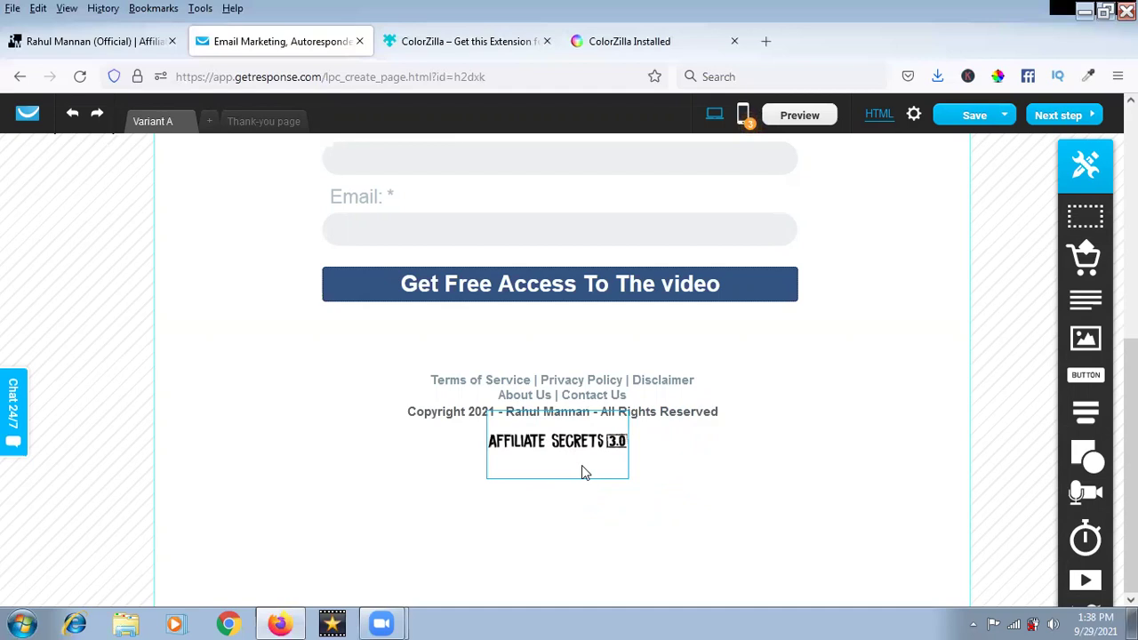
left_click(570, 453)
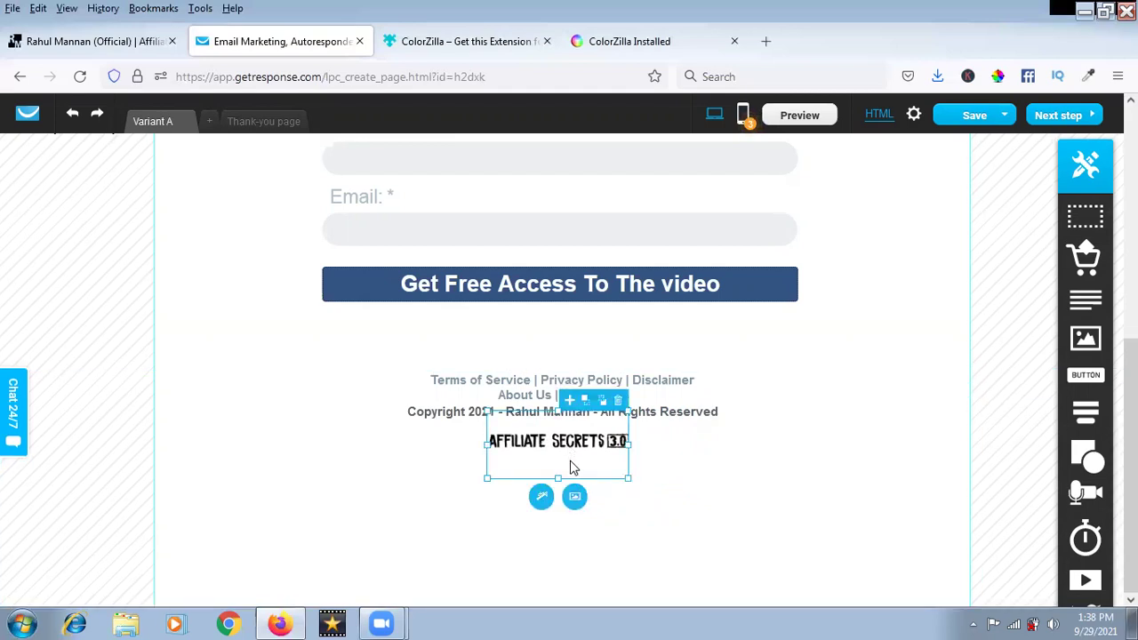
key("Right")
key("Right")
key("Right")
key("Right")
key("Right")
key("Right")
key("Right")
key("Right")
key("Right")
key("Right")
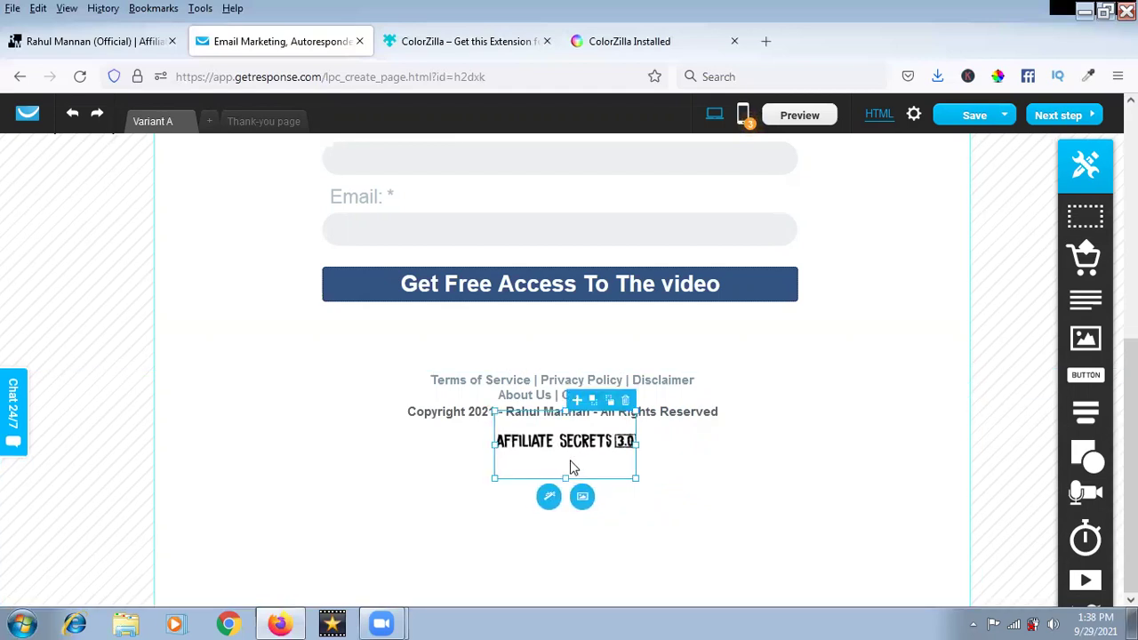
key("Right")
key("Right")
key("Right")
key("Right")
left_click(589, 551)
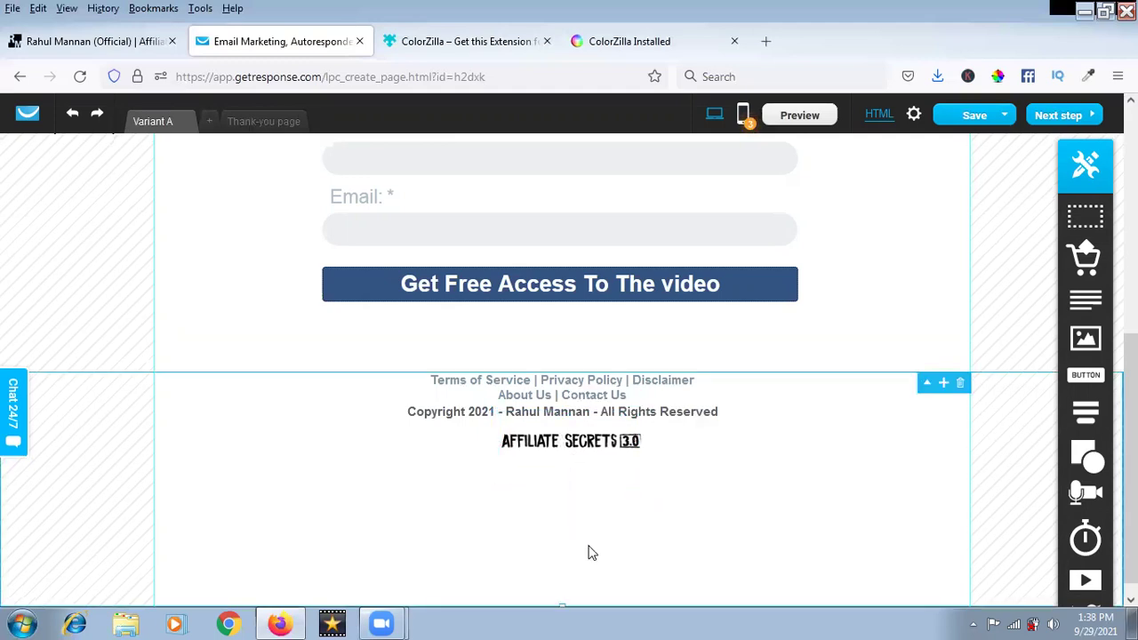
Step: Shorten the footer section to end just below the logo and compare the logo with the one on the reference page
left_click_drag(563, 605, 557, 458)
scroll(580, 515, "up", 3)
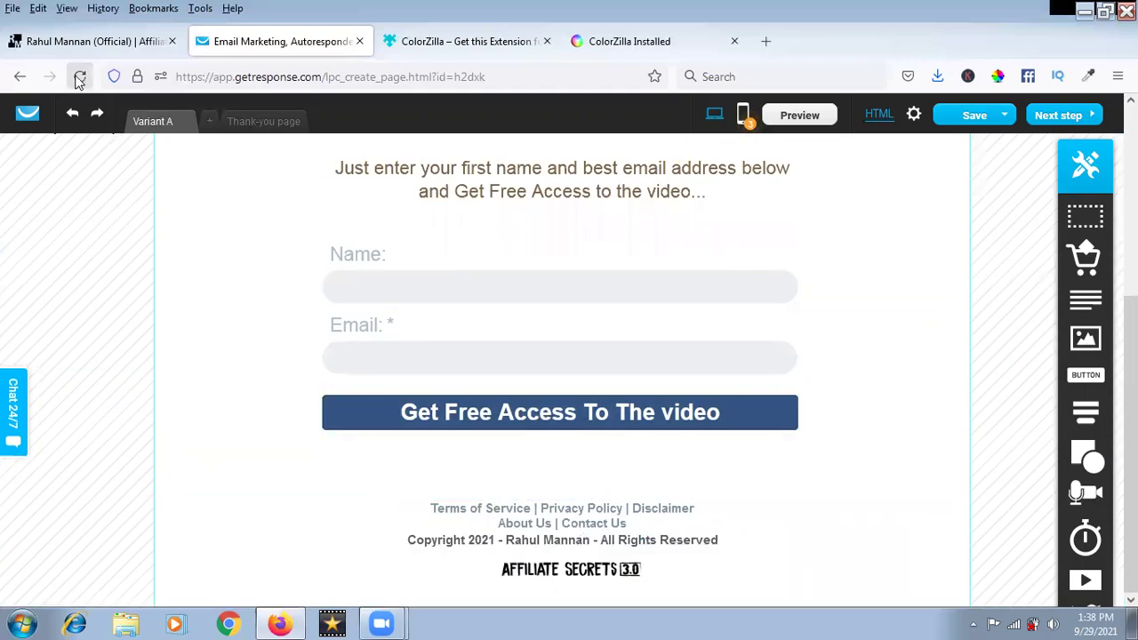
left_click(83, 41)
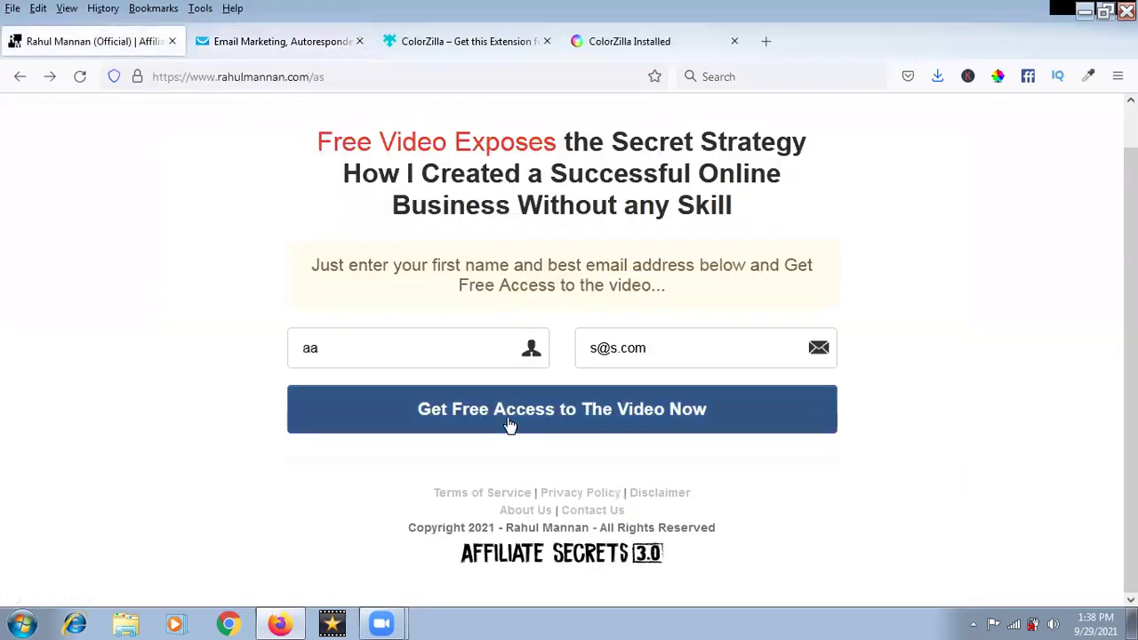
left_click(282, 41)
left_click(600, 574)
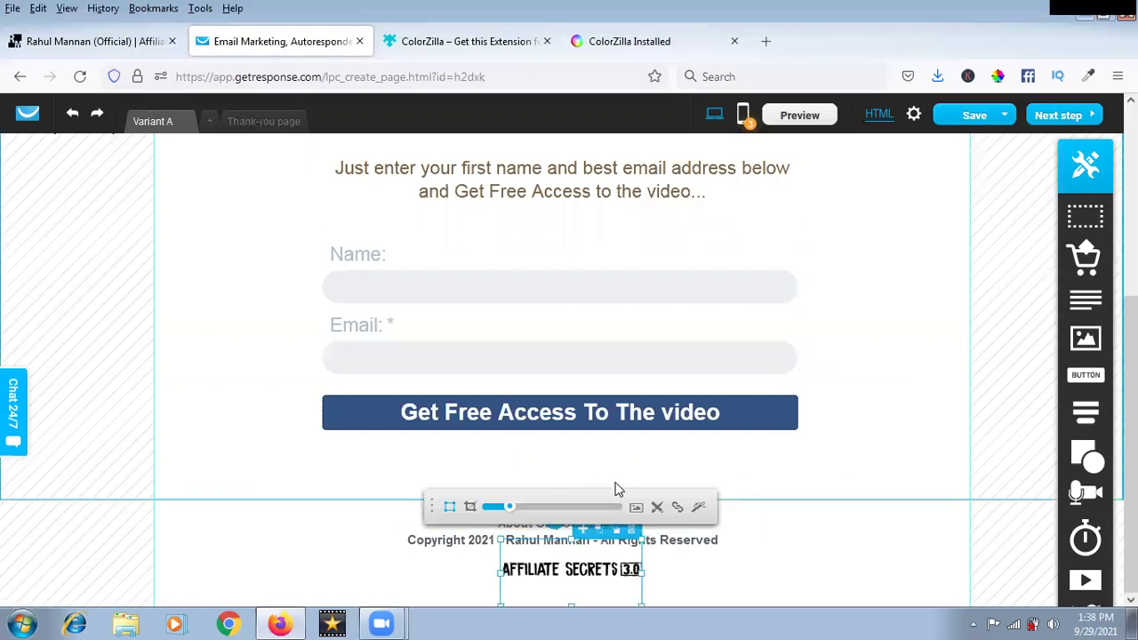
Step: Enlarge the footer logo image inside its frame and widen the frame slightly toward the right
left_click_drag(511, 510, 521, 515)
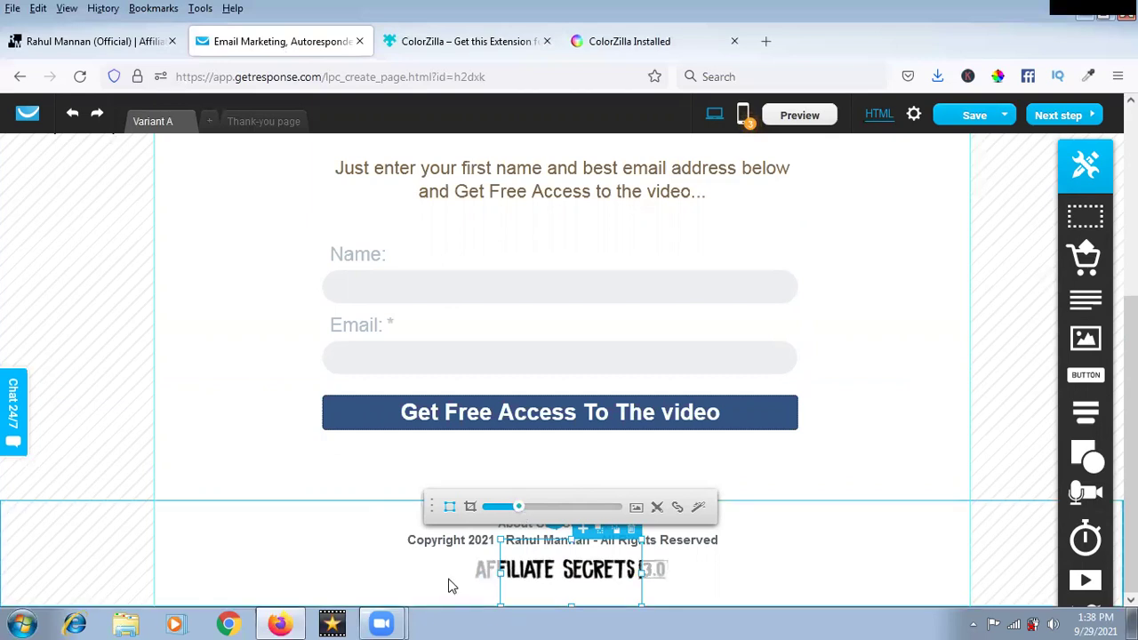
left_click_drag(642, 574, 652, 574)
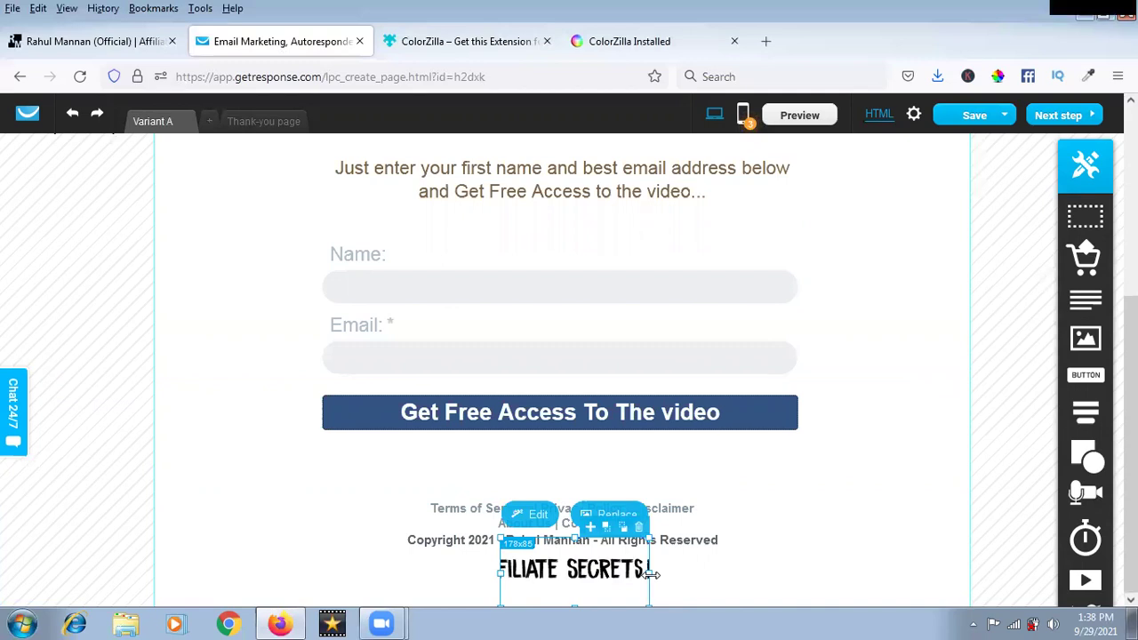
double_click(609, 589)
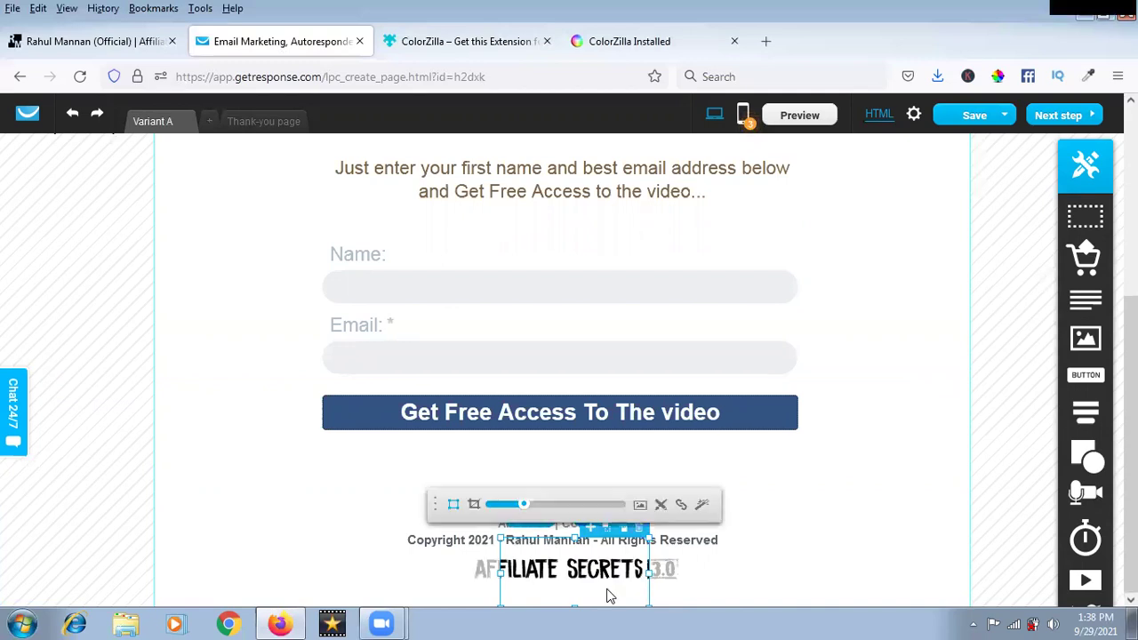
left_click(666, 505)
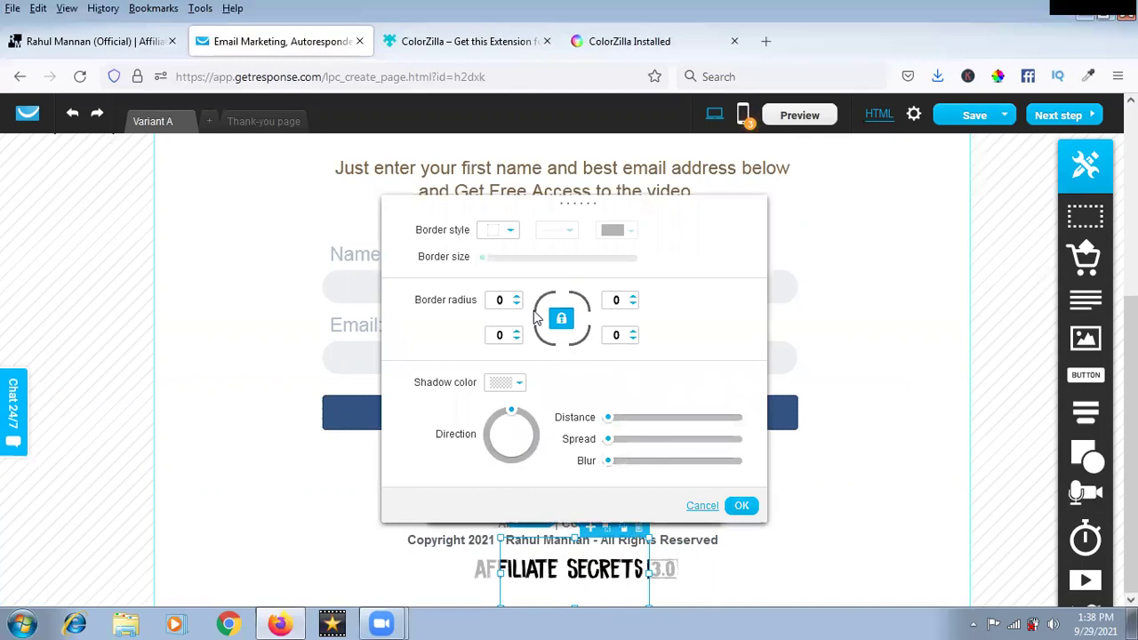
left_click(704, 512)
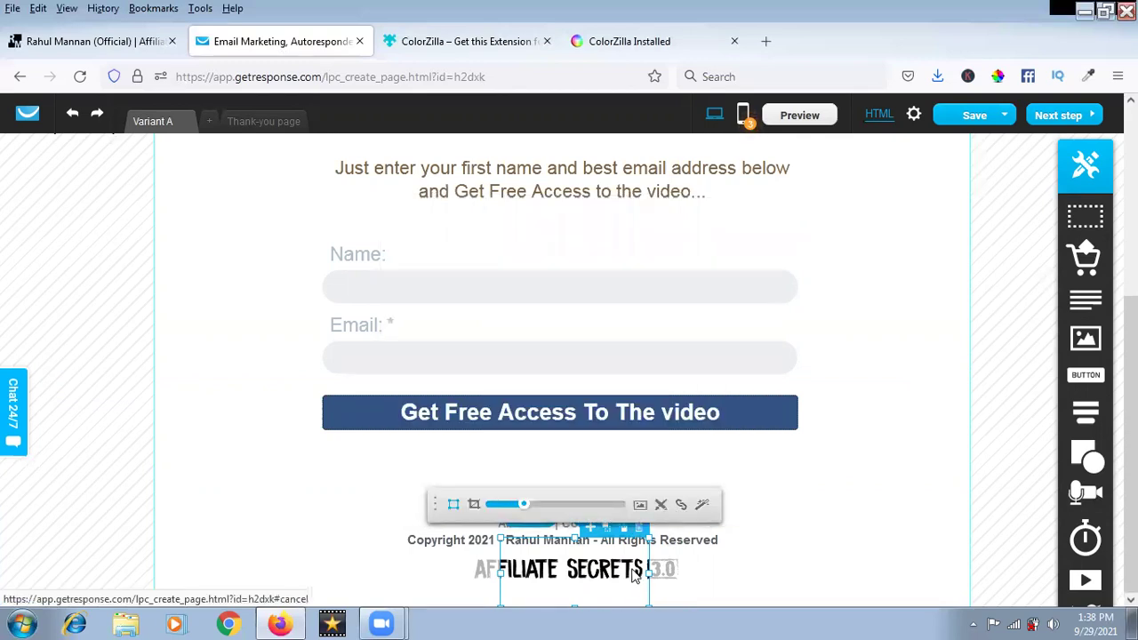
left_click(702, 505)
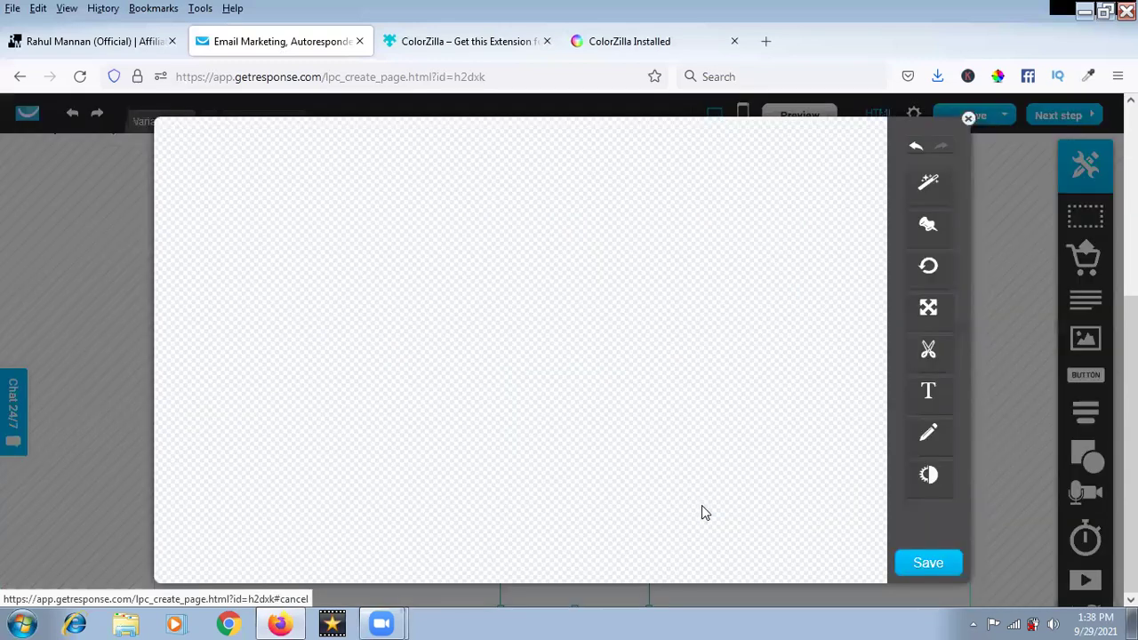
left_click(968, 118)
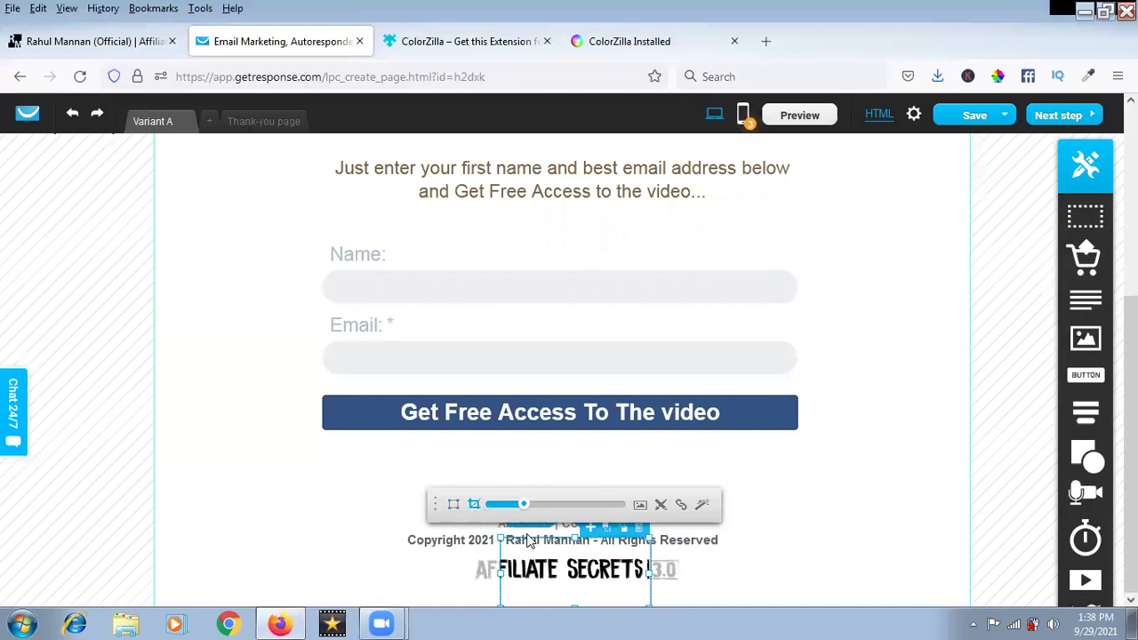
Step: Extend the logo's crop frame on both sides and reduce its height to fit the whole logo, about 277x53
left_click(638, 508)
left_click_drag(648, 572, 687, 574)
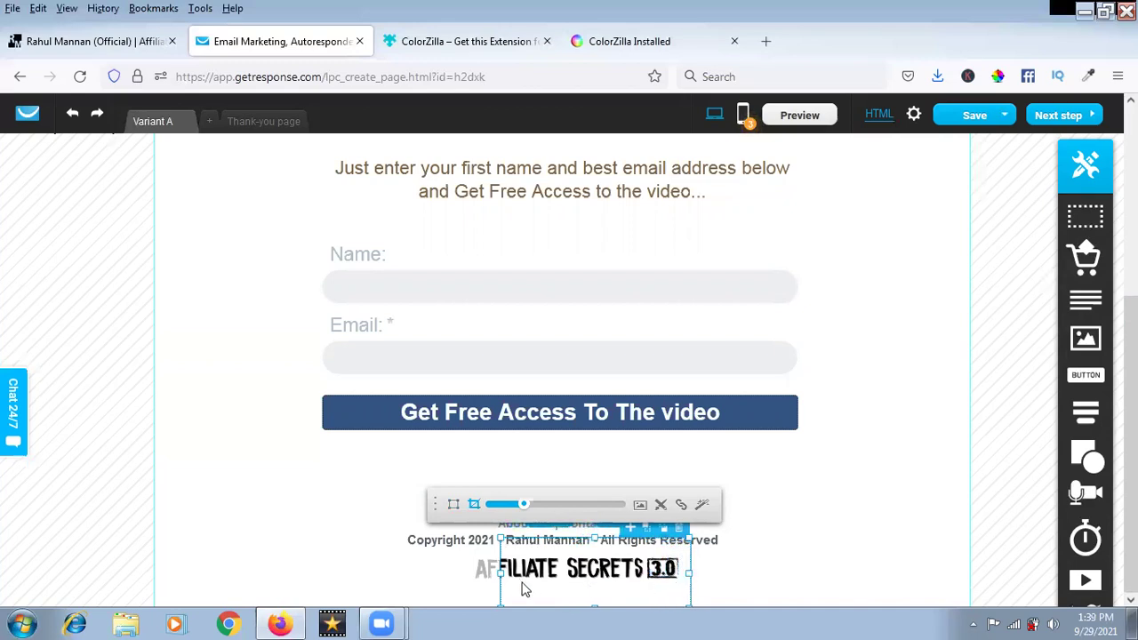
left_click_drag(500, 571, 457, 573)
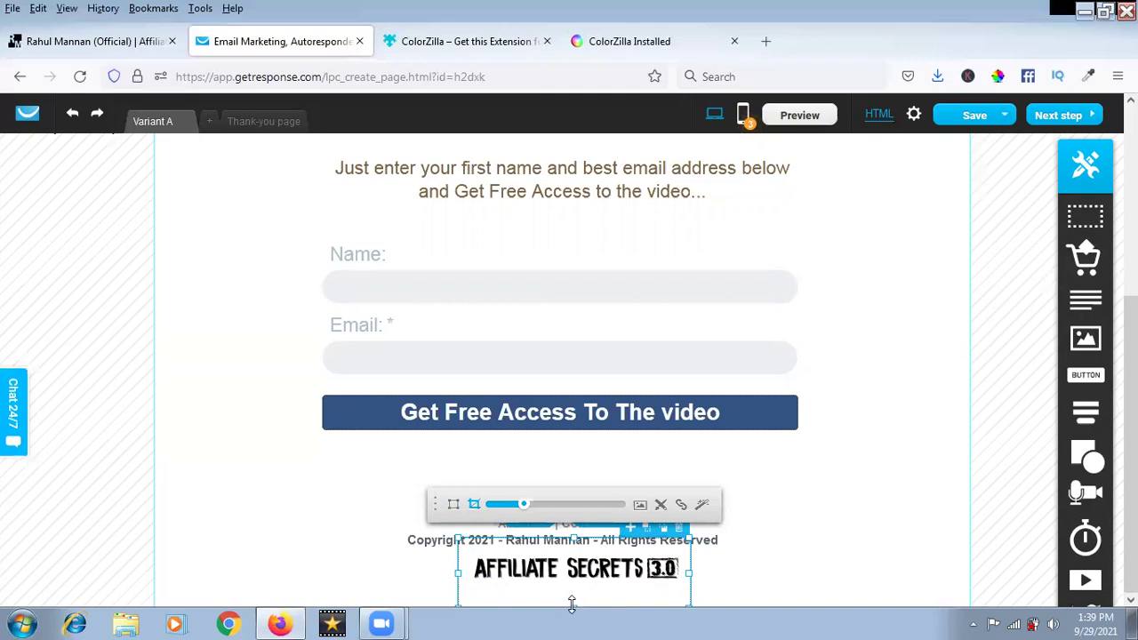
left_click_drag(572, 598, 573, 583)
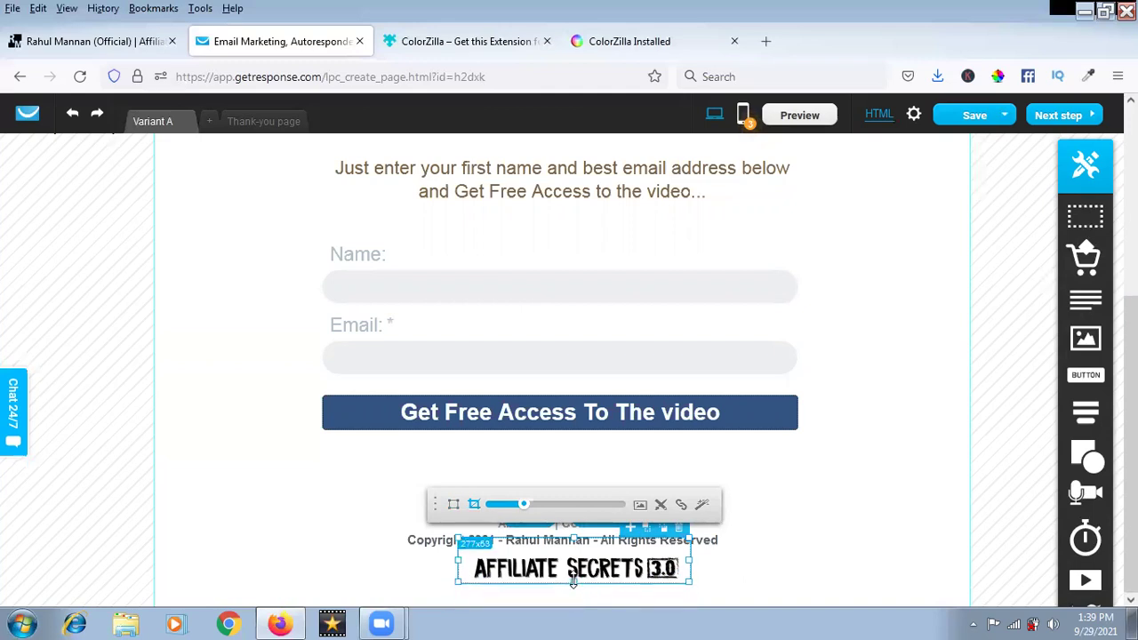
Step: Shorten the footer section again so it ends right beneath the enlarged logo
left_click(760, 593)
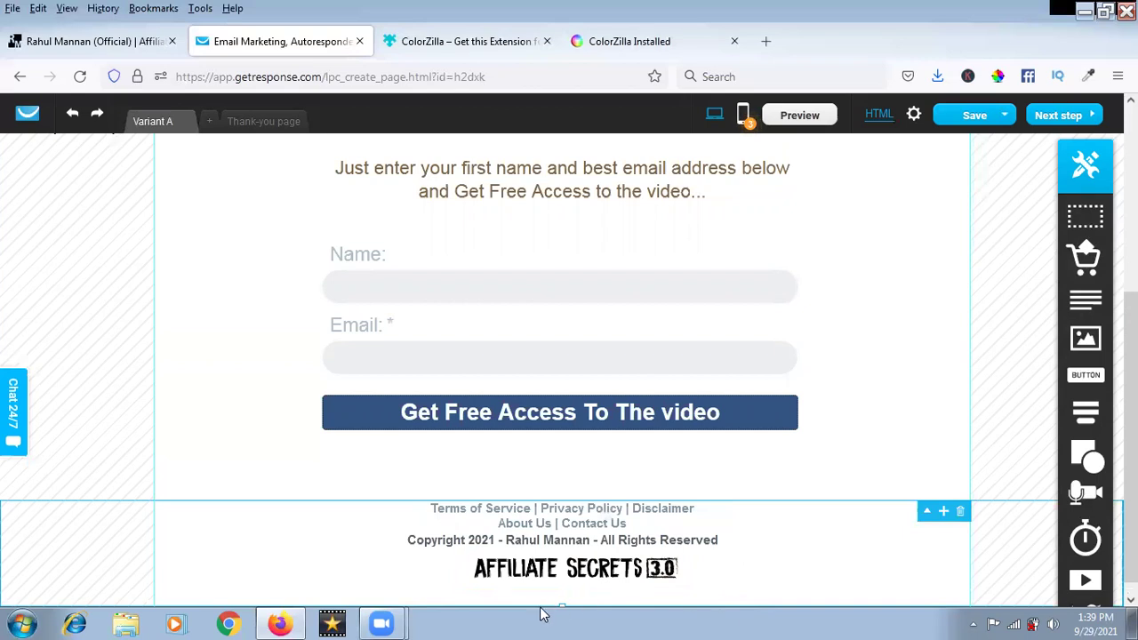
left_click_drag(562, 601, 562, 585)
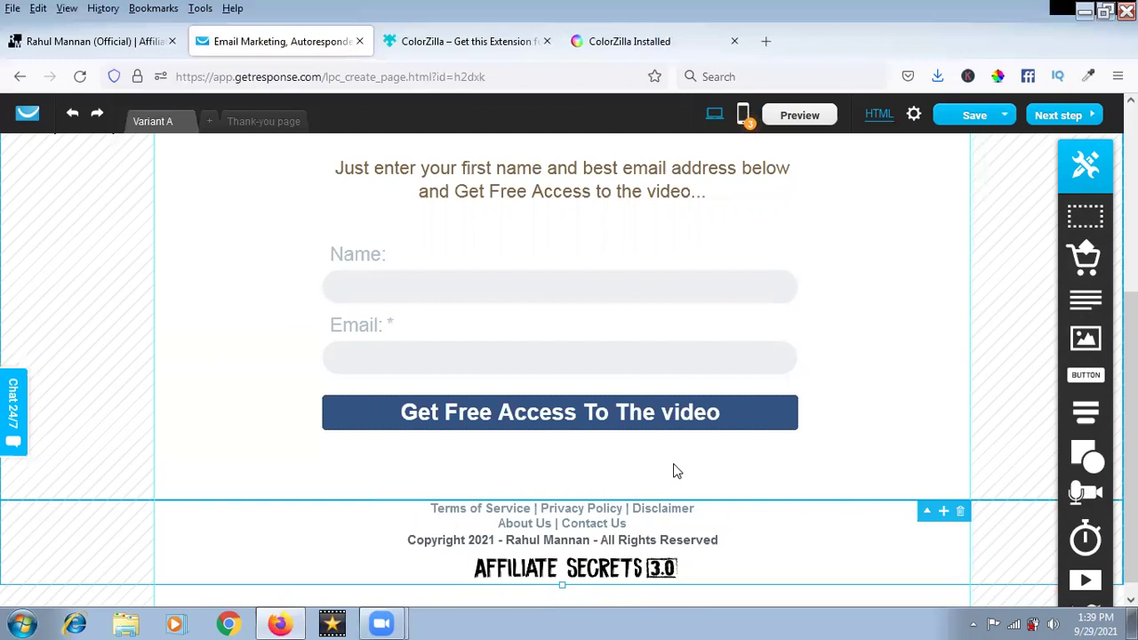
scroll(673, 480, "up", 1)
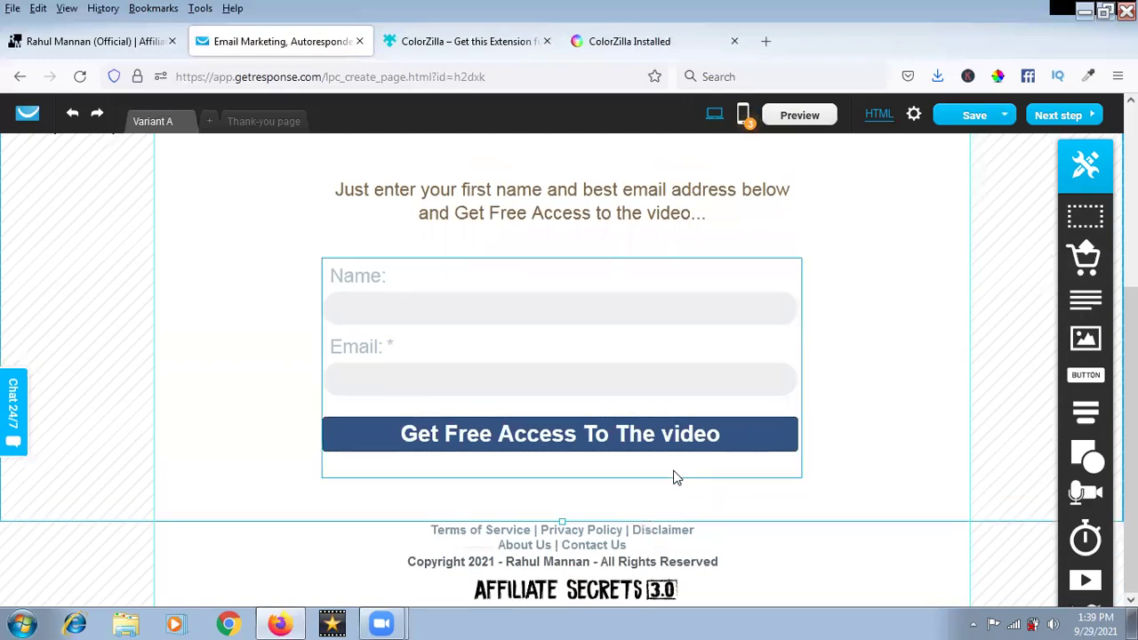
Step: Switch to the mobile layout and nudge the footer links block up, closer to the form button
left_click(743, 116)
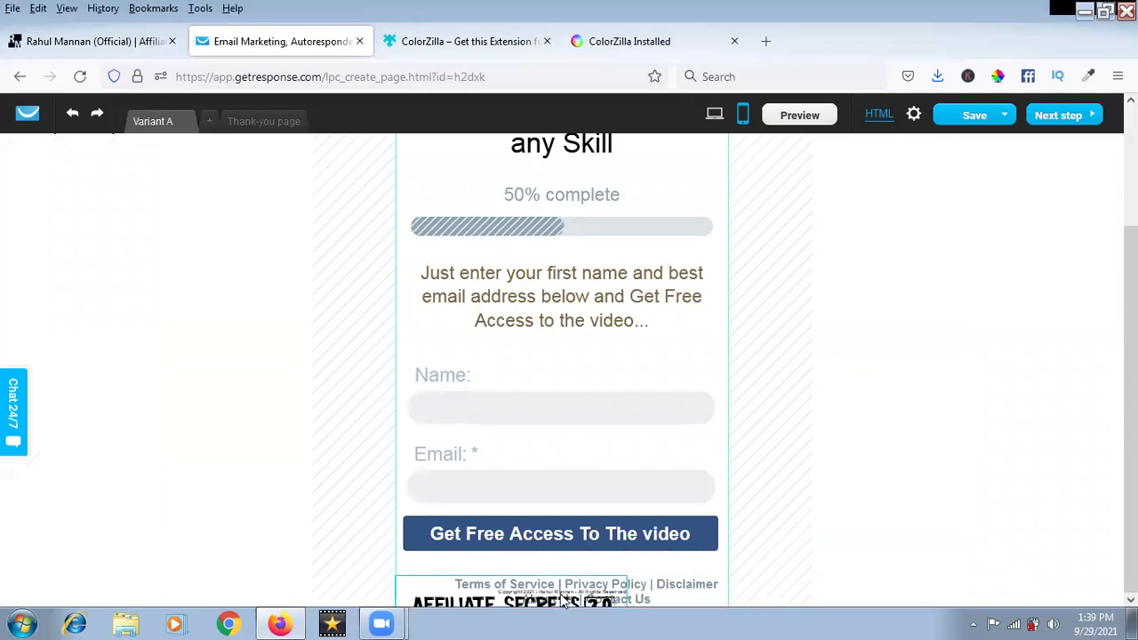
left_click(643, 601)
key("Up")
key("Up")
key("Up")
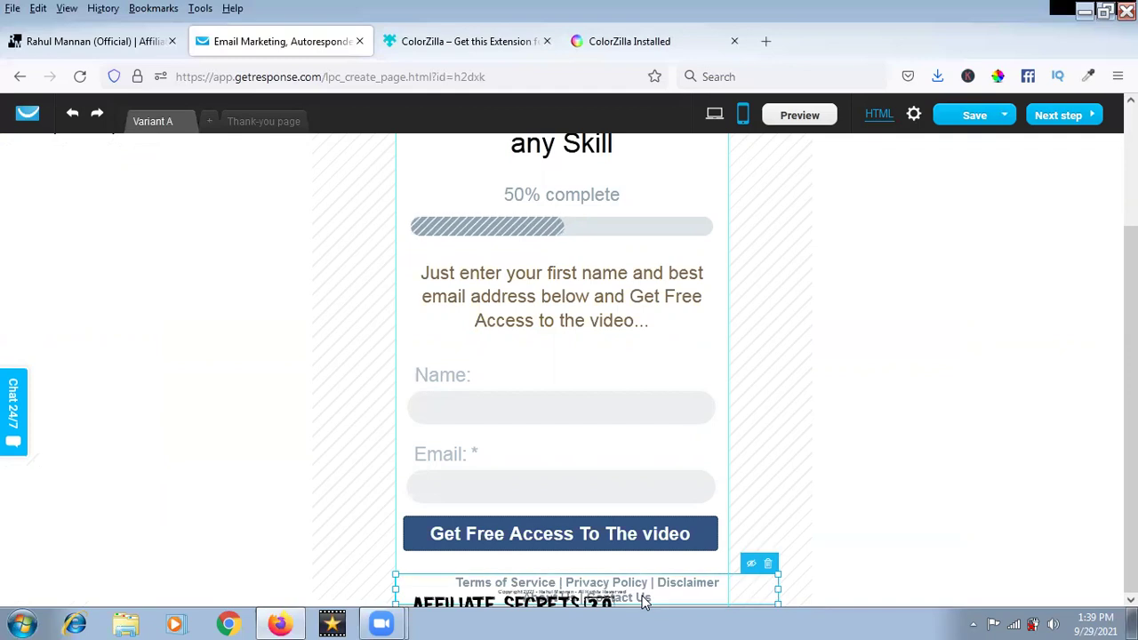
key("Up")
key("Up")
key("Up")
key("Up")
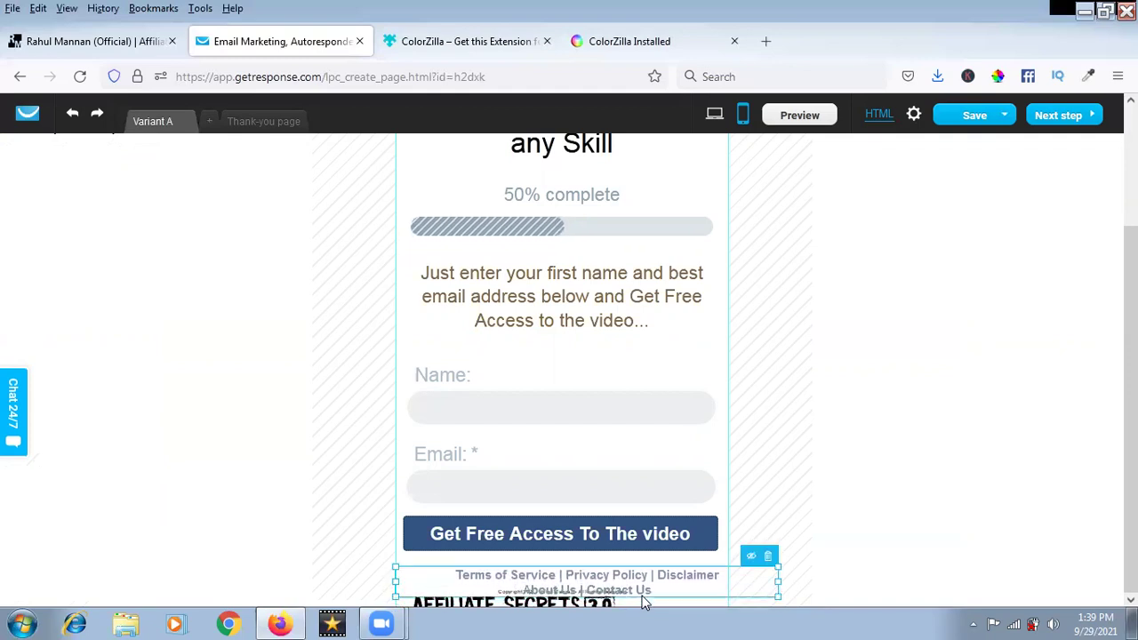
Step: Nudge the logo block down and to the right in the mobile layout to center it beneath the footer links
left_click(593, 606)
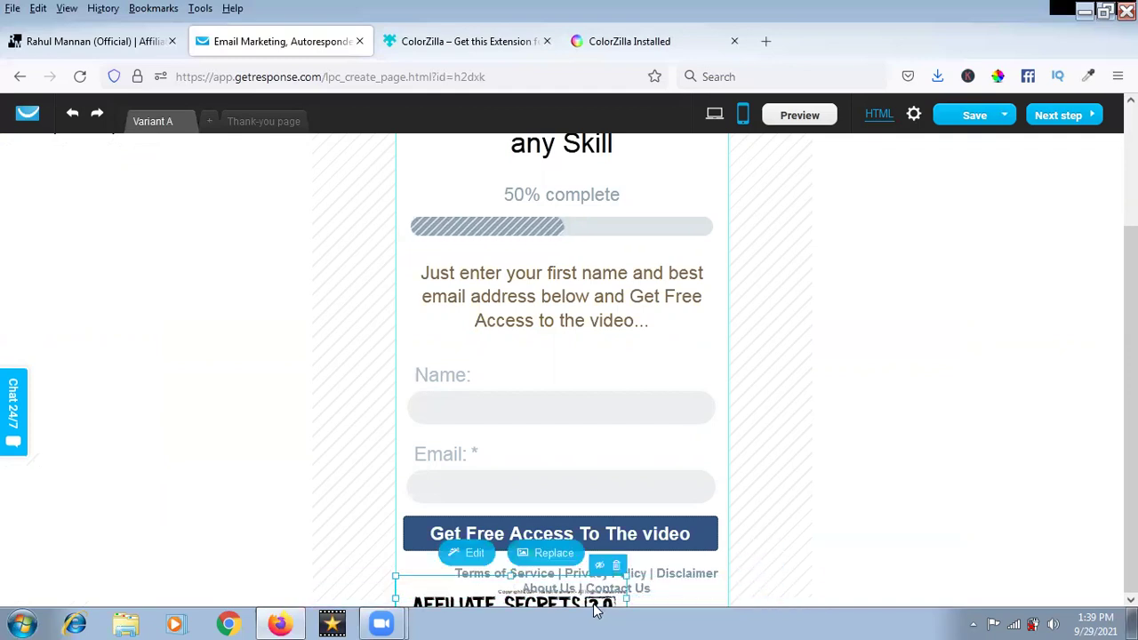
key("Down")
key("Down")
key("Down")
key("Down")
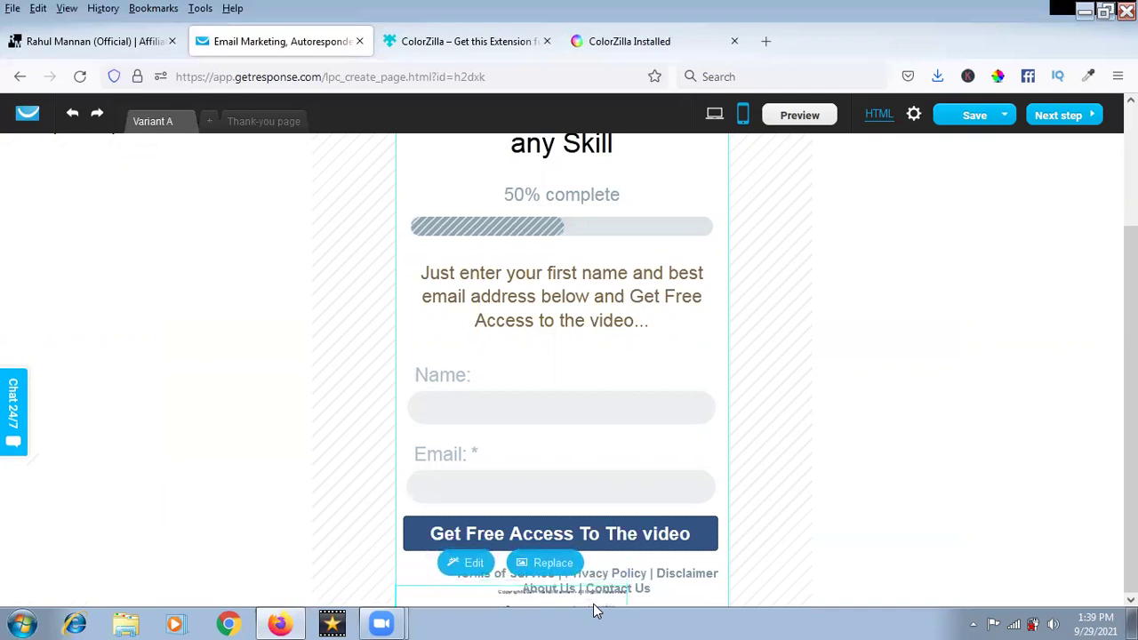
key("Right")
key("Right")
key("Right")
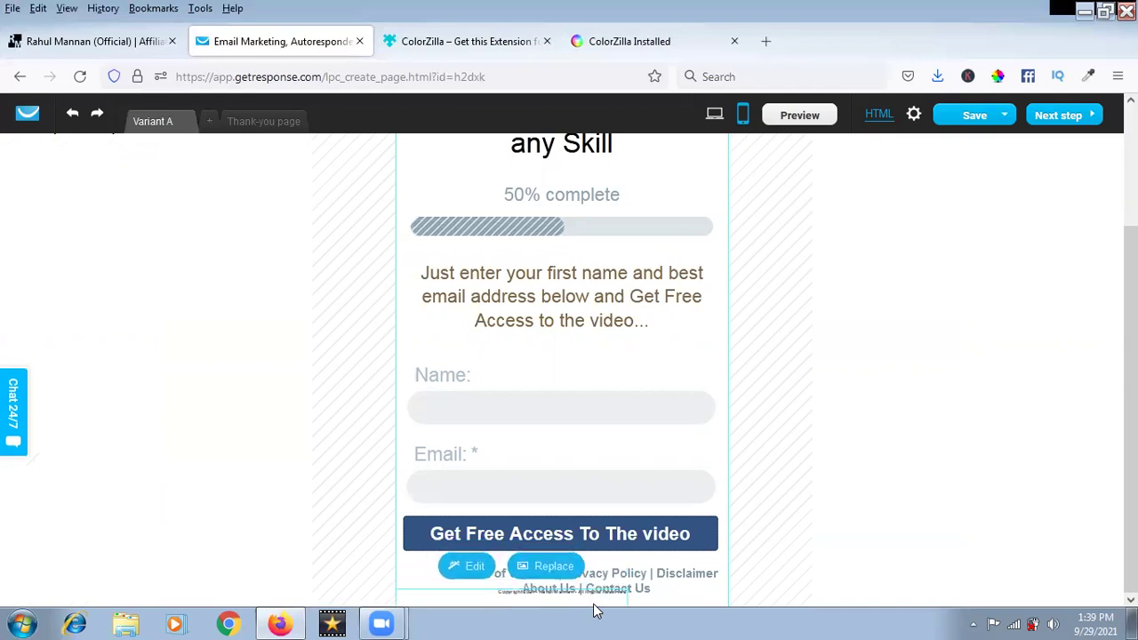
key("Right")
key("Right")
key("Right")
key("Right")
key("Right")
key("Right")
key("Right")
key("Right")
key("Right")
key("Right")
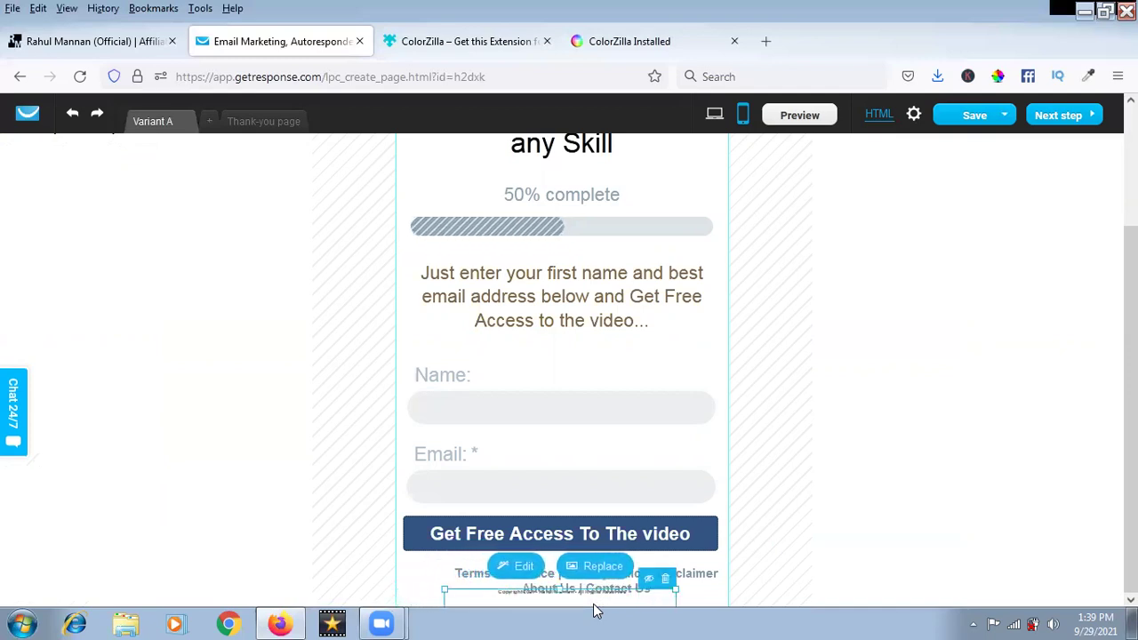
Step: Hide the logo block in the mobile layout and try to hide the footer links block as well
left_click(650, 583)
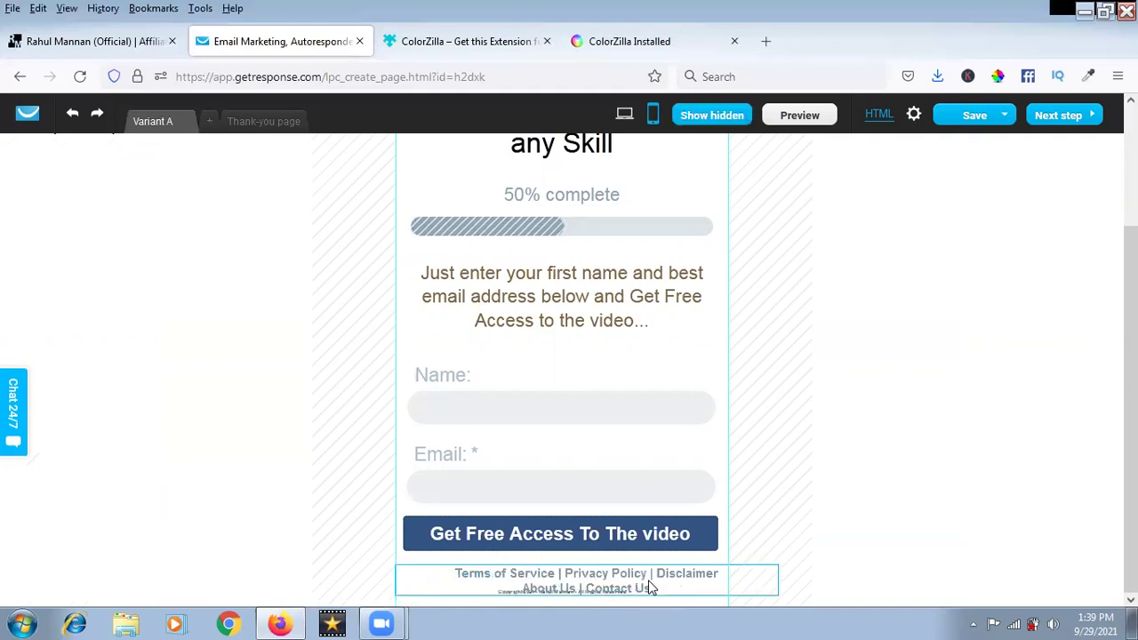
left_click(674, 593)
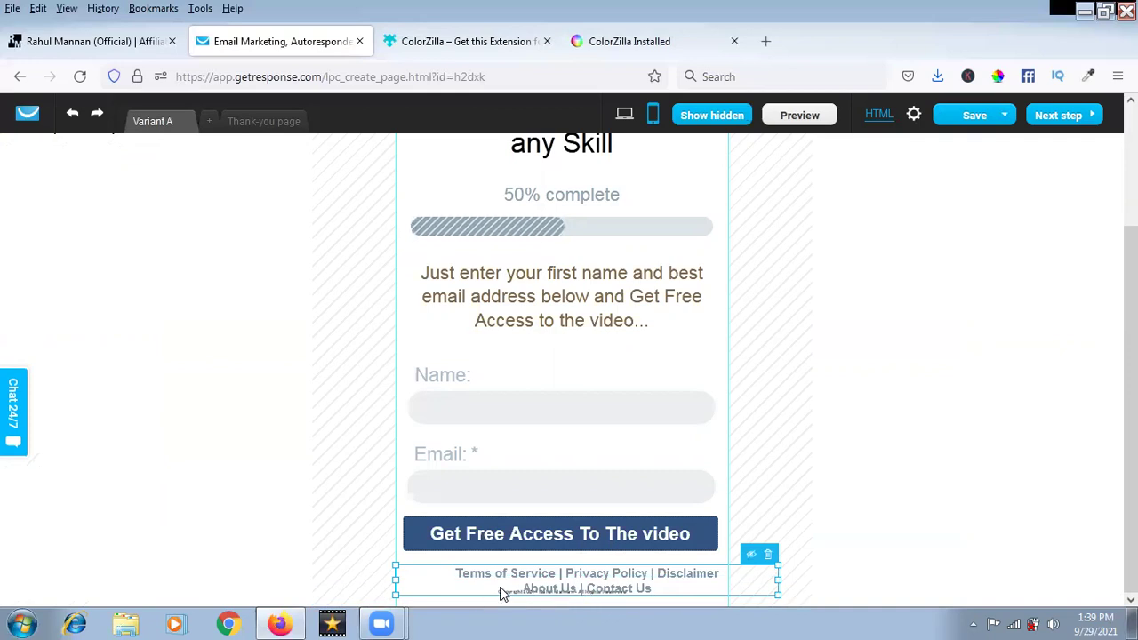
left_click(748, 557)
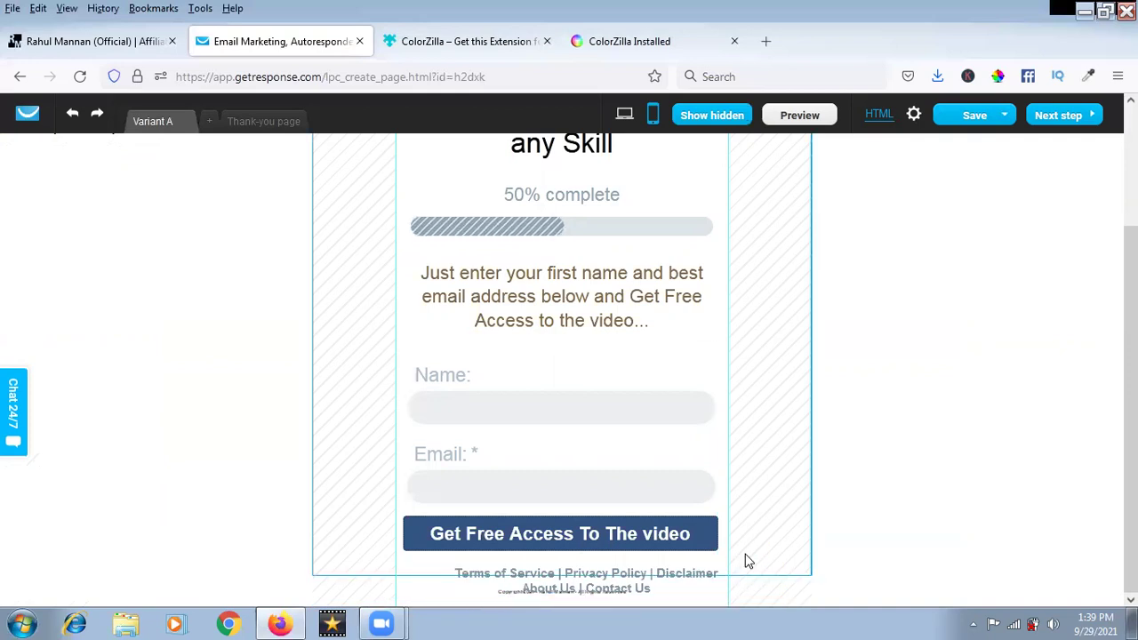
left_click(656, 594)
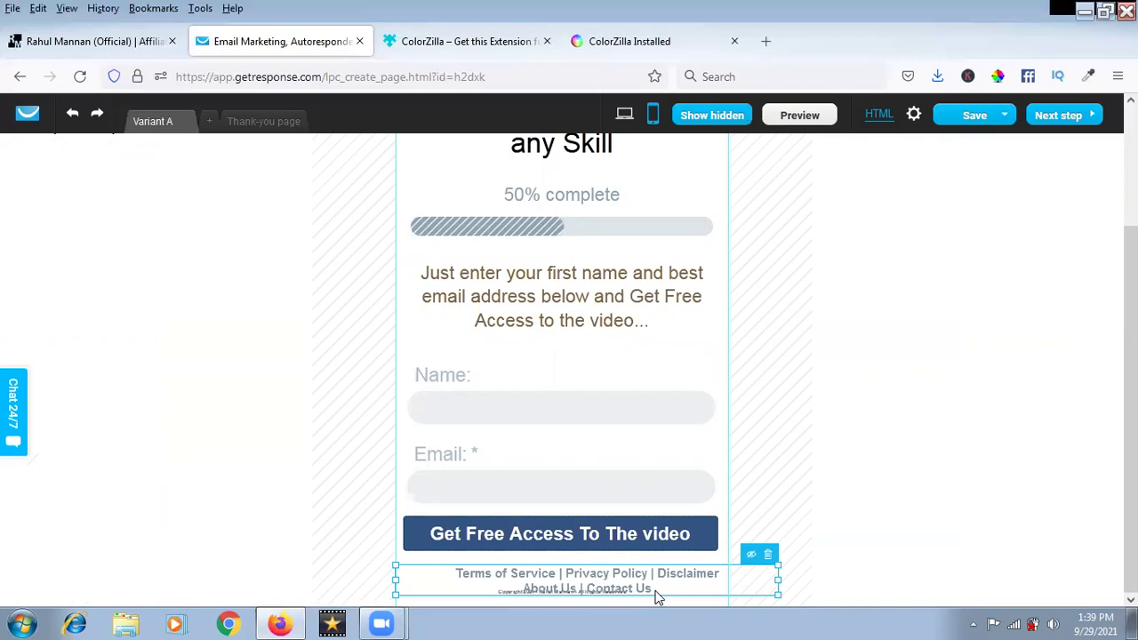
left_click(759, 558)
Step: Narrow the mobile footer links block from both sides to match the width of the form button
left_click(702, 593)
left_click_drag(776, 581, 716, 583)
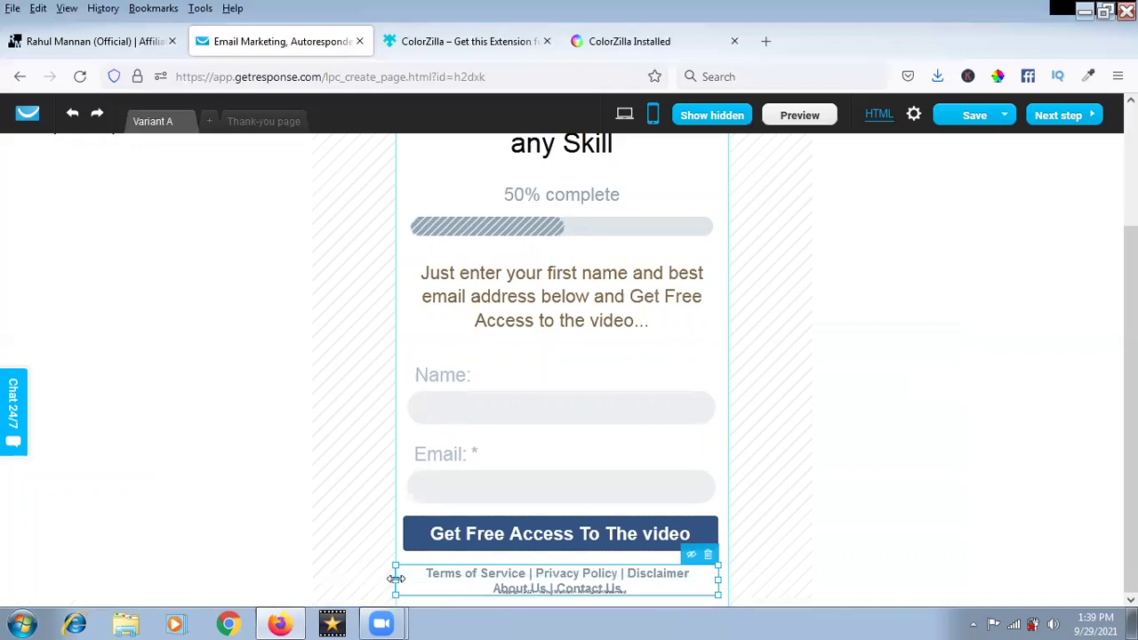
mouse_move(396, 578)
left_mouse_down()
mouse_move(413, 577)
mouse_move(402, 579)
left_mouse_up()
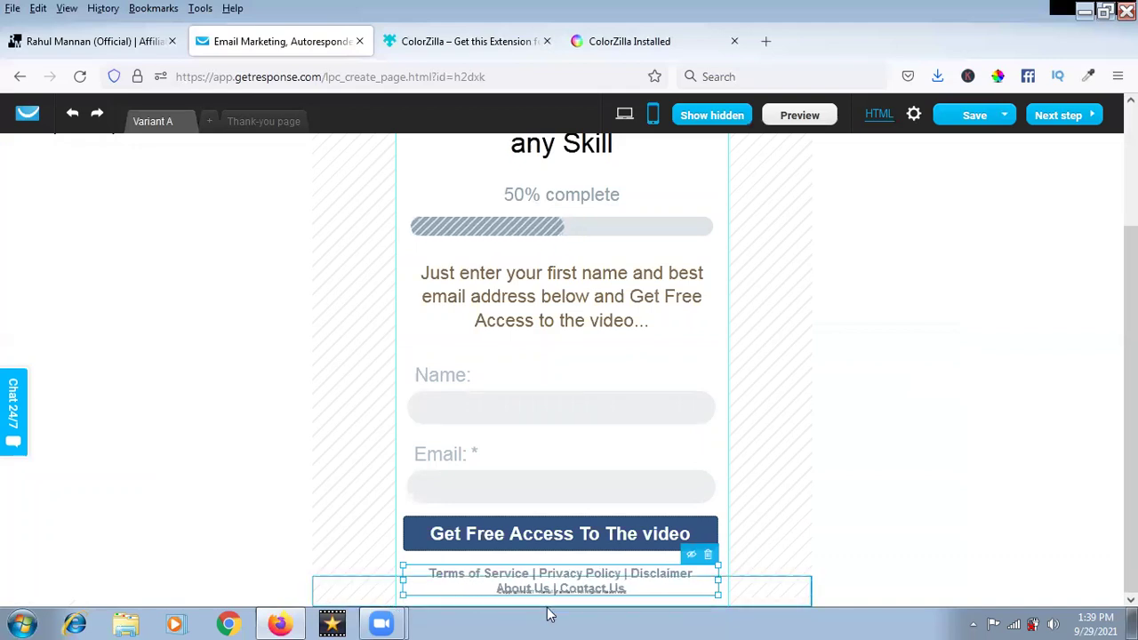
double_click(660, 590)
left_click(661, 590)
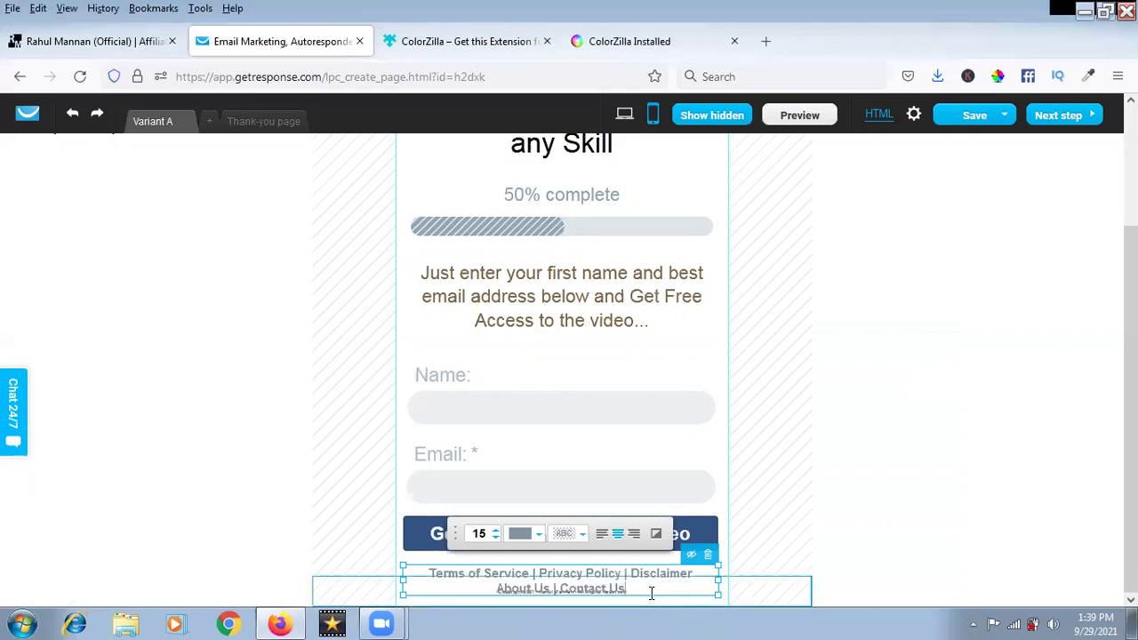
Step: Hide the entire footer section in the mobile layout
left_click(654, 603)
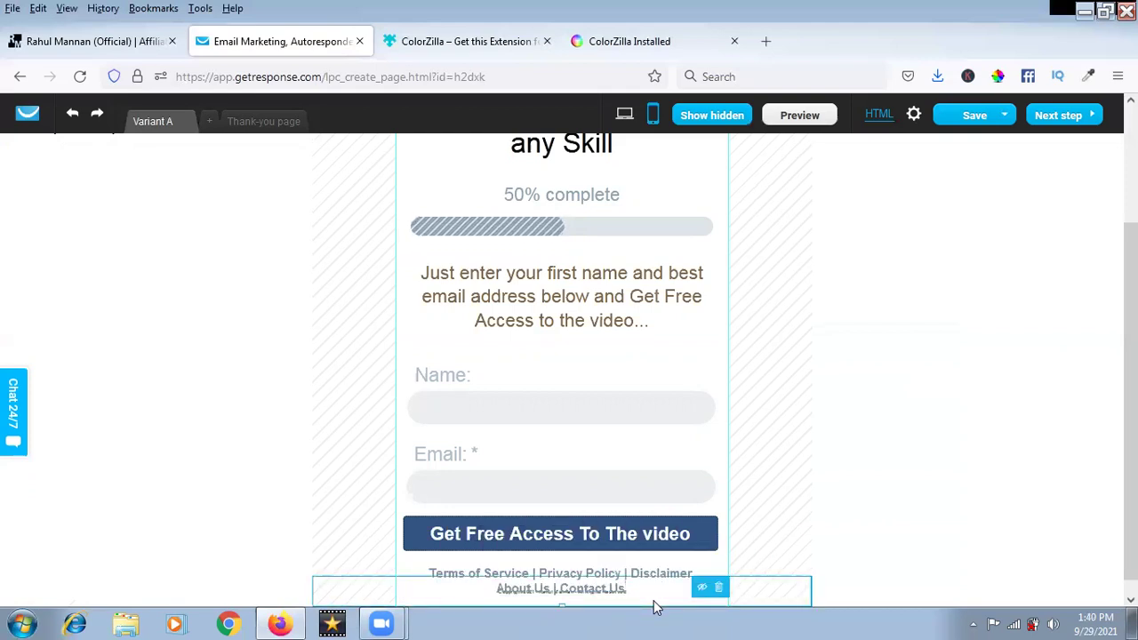
left_click(702, 589)
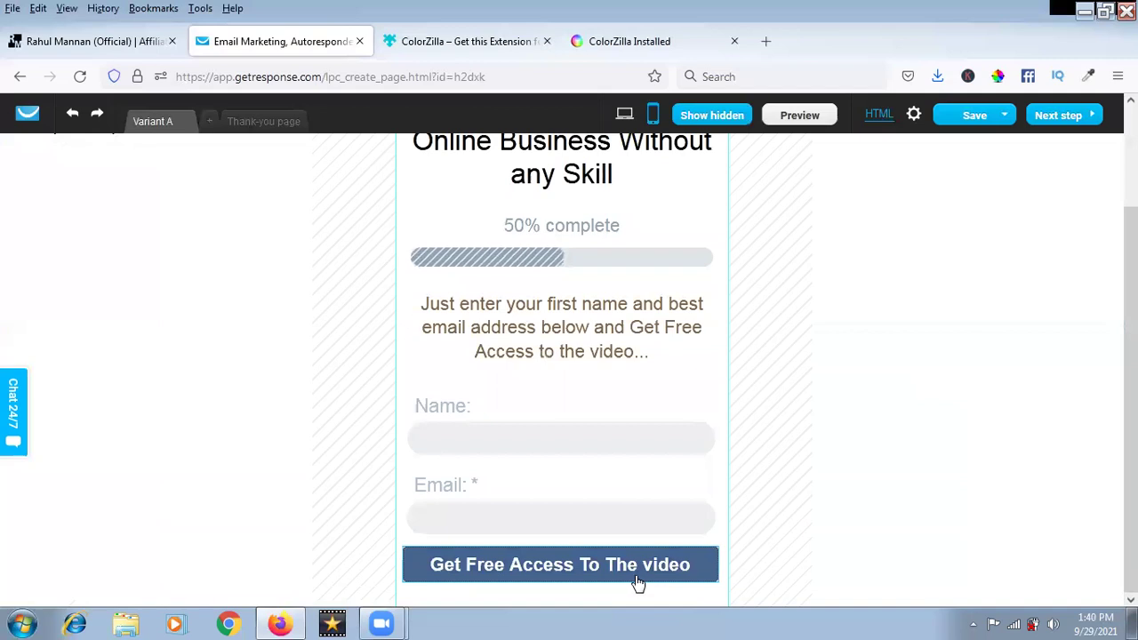
scroll(528, 484, "up", 3)
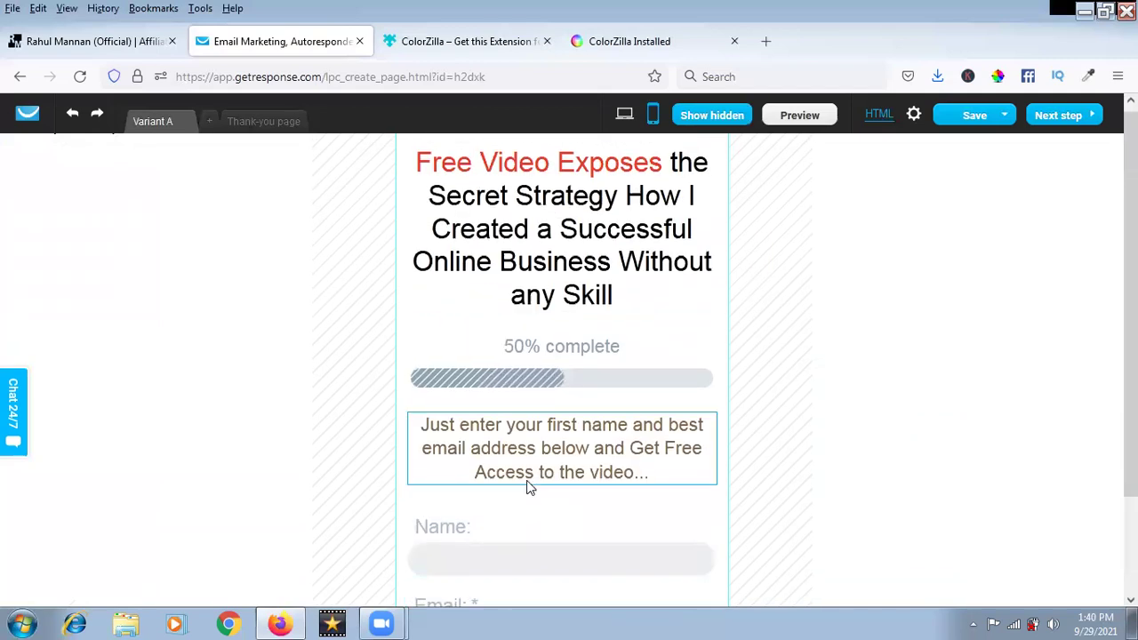
Step: Return to the desktop layout and review the whole page from the headline down to the footer logo
left_click(625, 114)
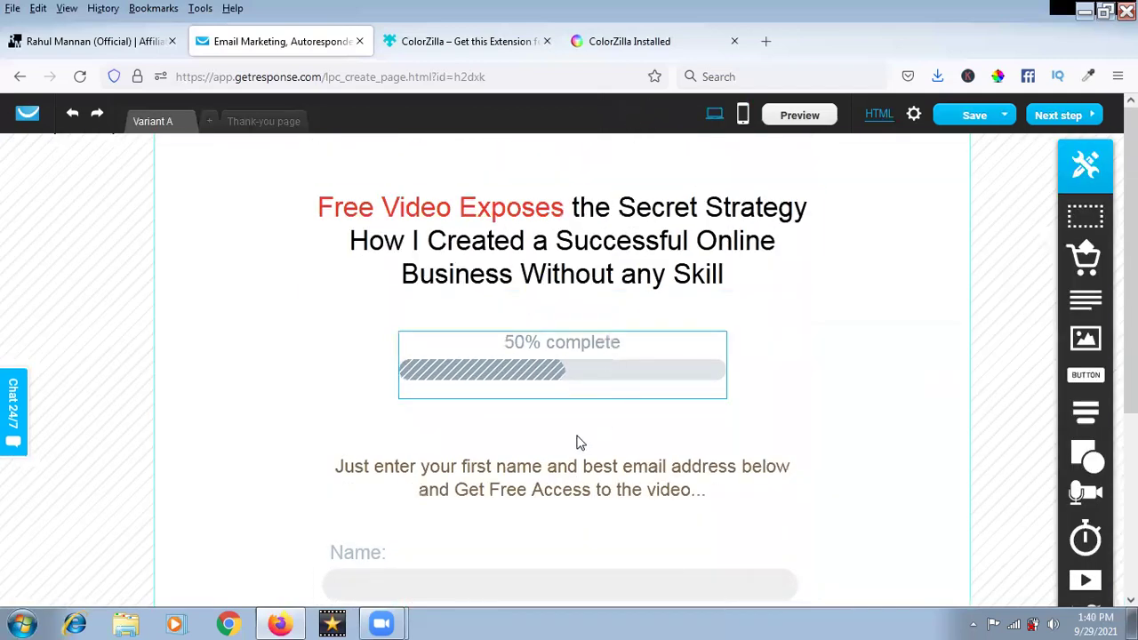
scroll(576, 439, "down", 3)
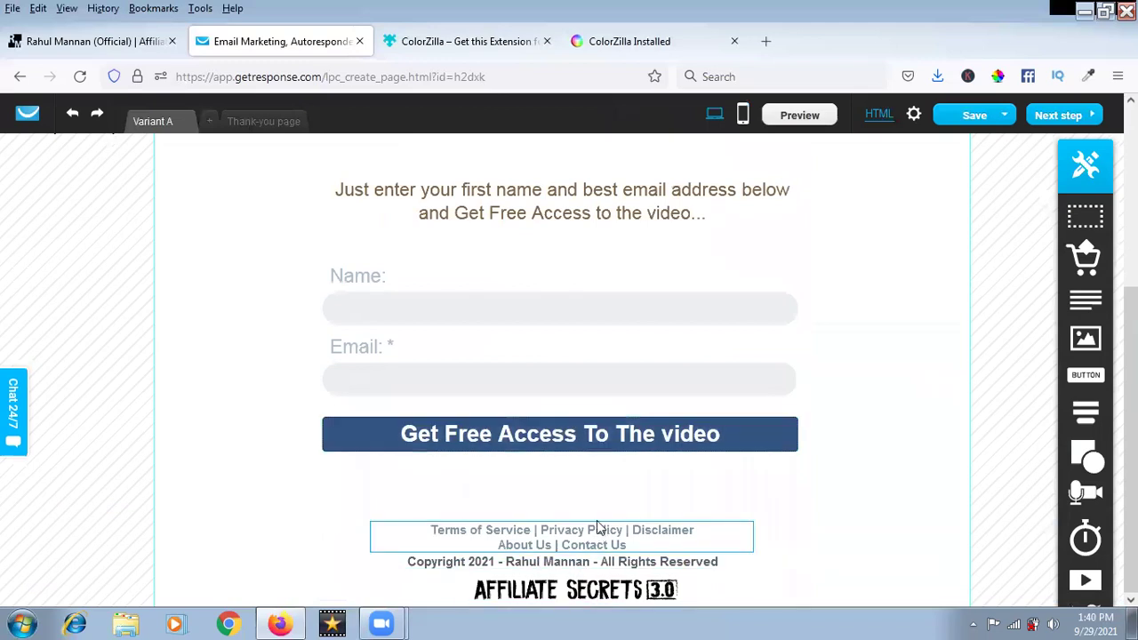
scroll(558, 471, "up", 3)
scroll(548, 496, "down", 3)
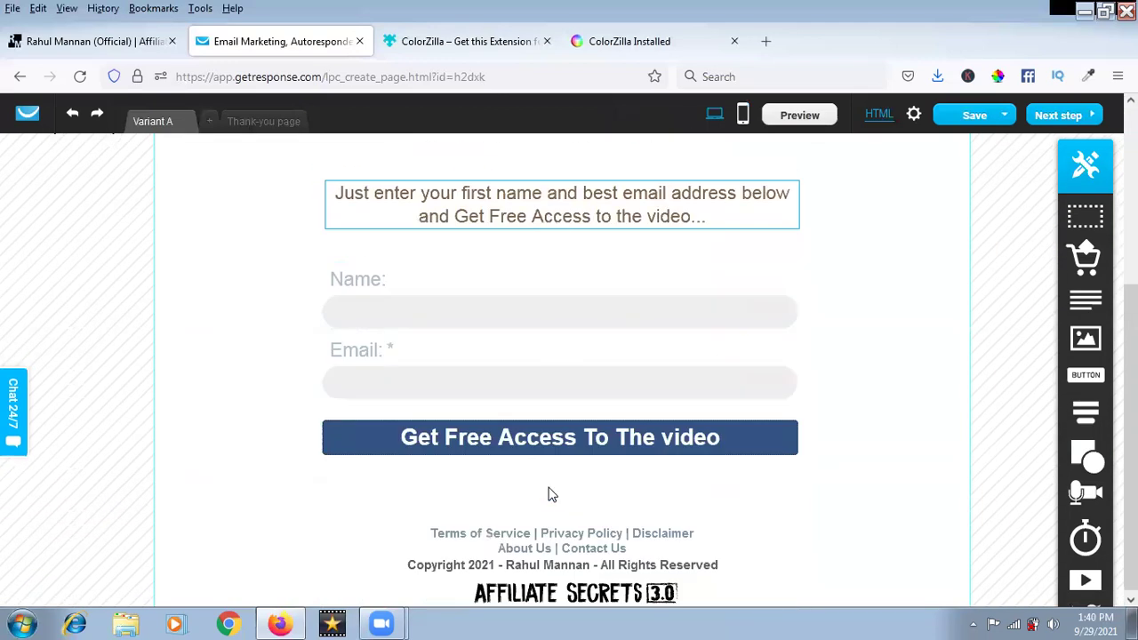
scroll(548, 498, "up", 3)
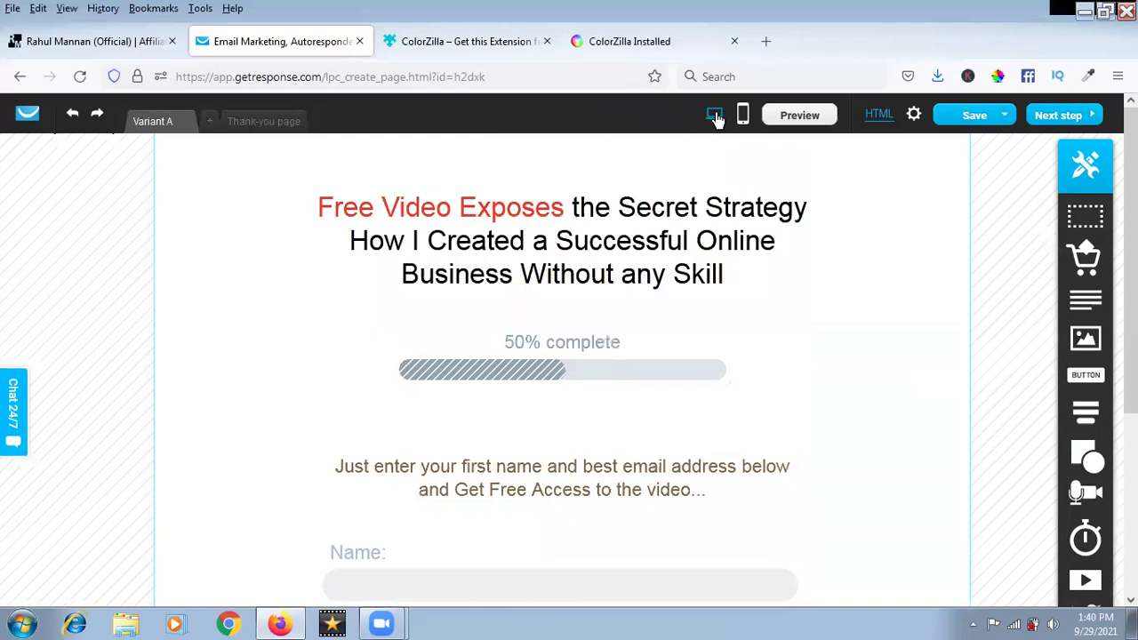
scroll(548, 406, "down", 3)
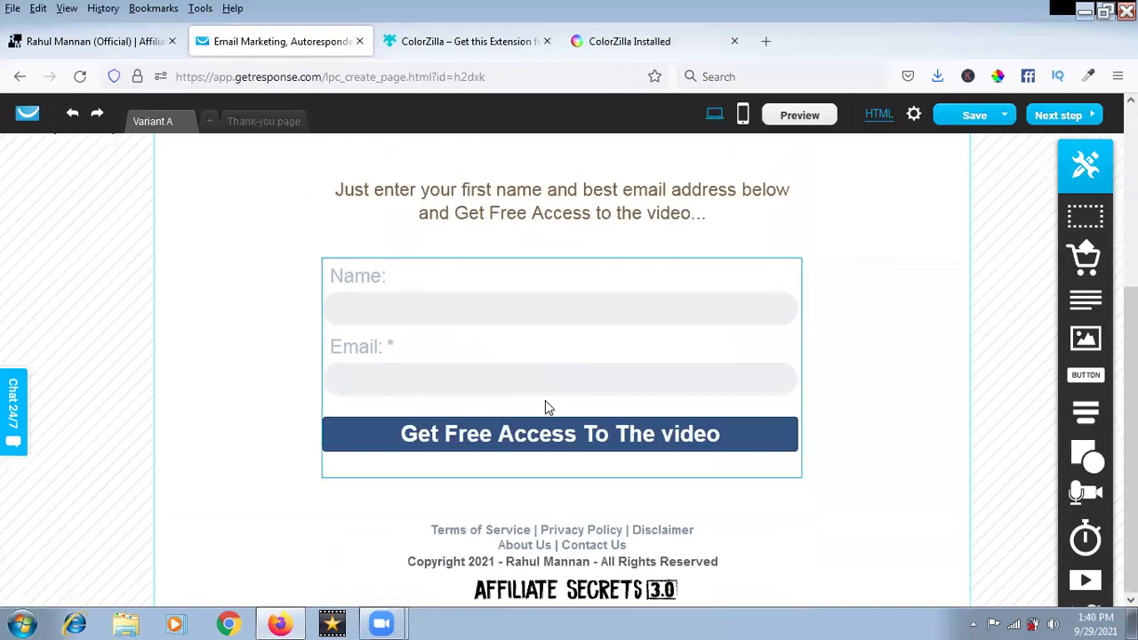
Step: Review the opt-in page's mobile layout from the headline to the form button and check the thank-you page
left_click(742, 115)
scroll(594, 414, "up", 1)
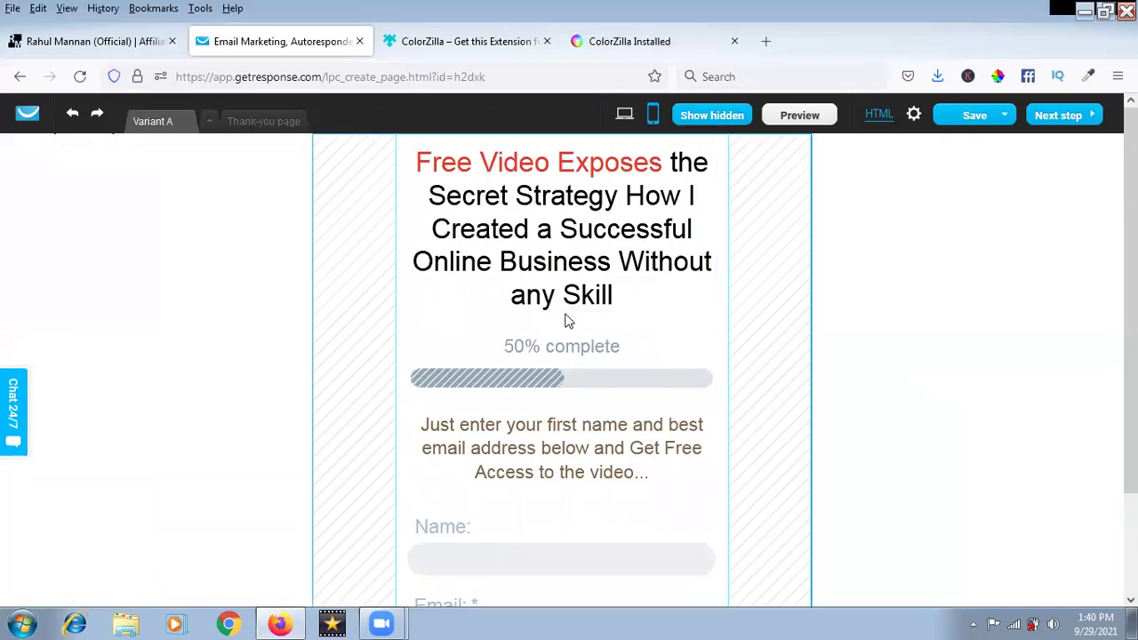
scroll(577, 524, "down", 1)
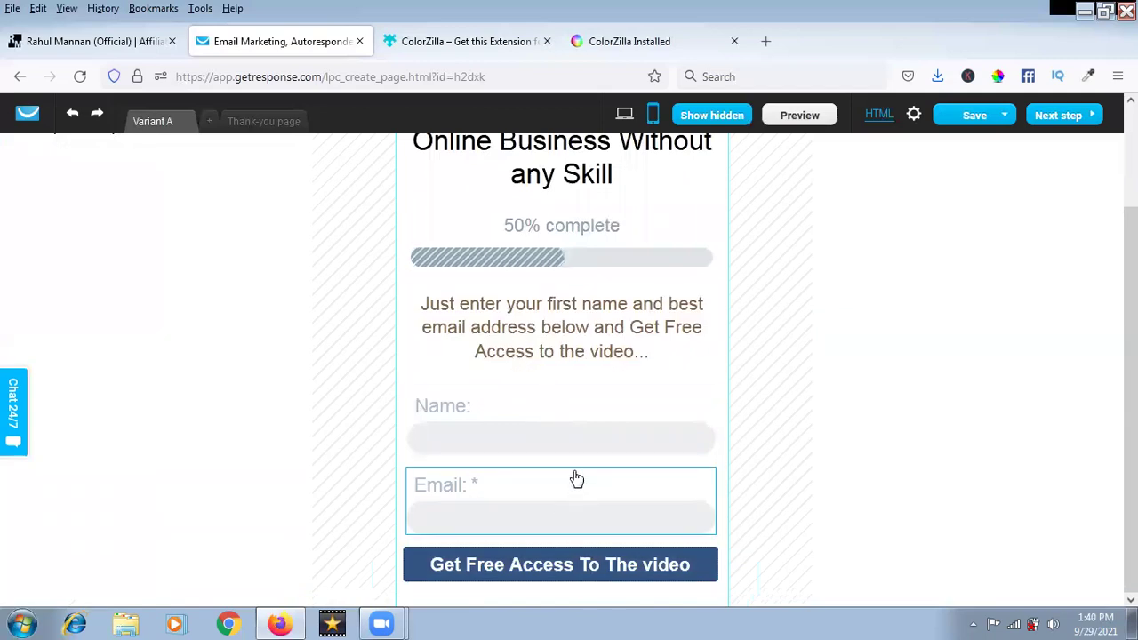
scroll(526, 320, "up", 1)
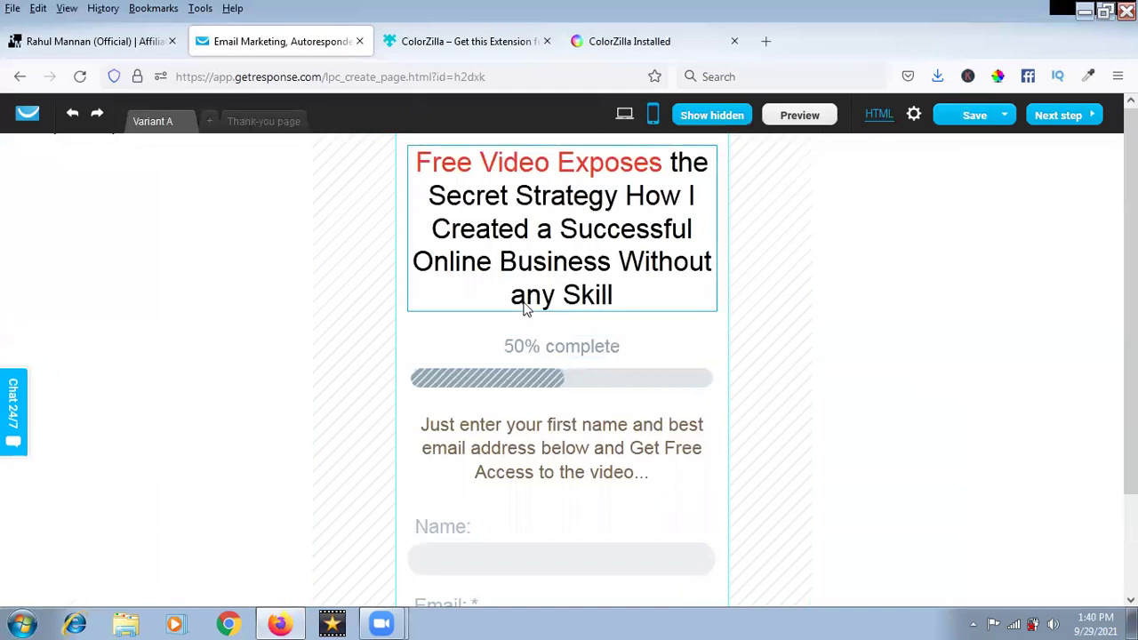
left_click(267, 122)
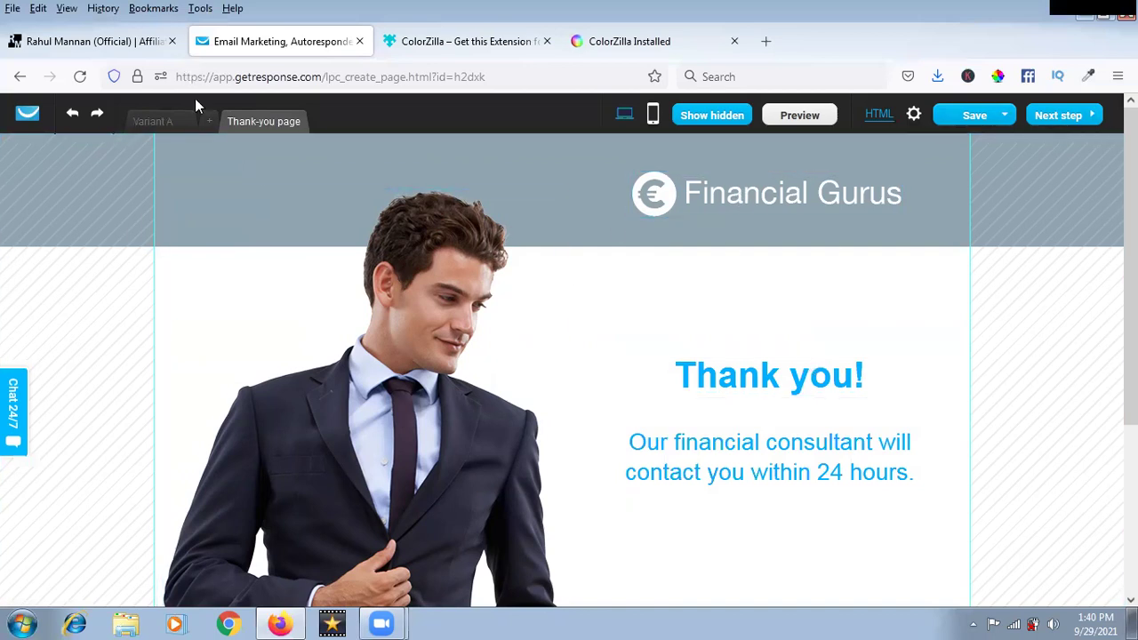
left_click(155, 122)
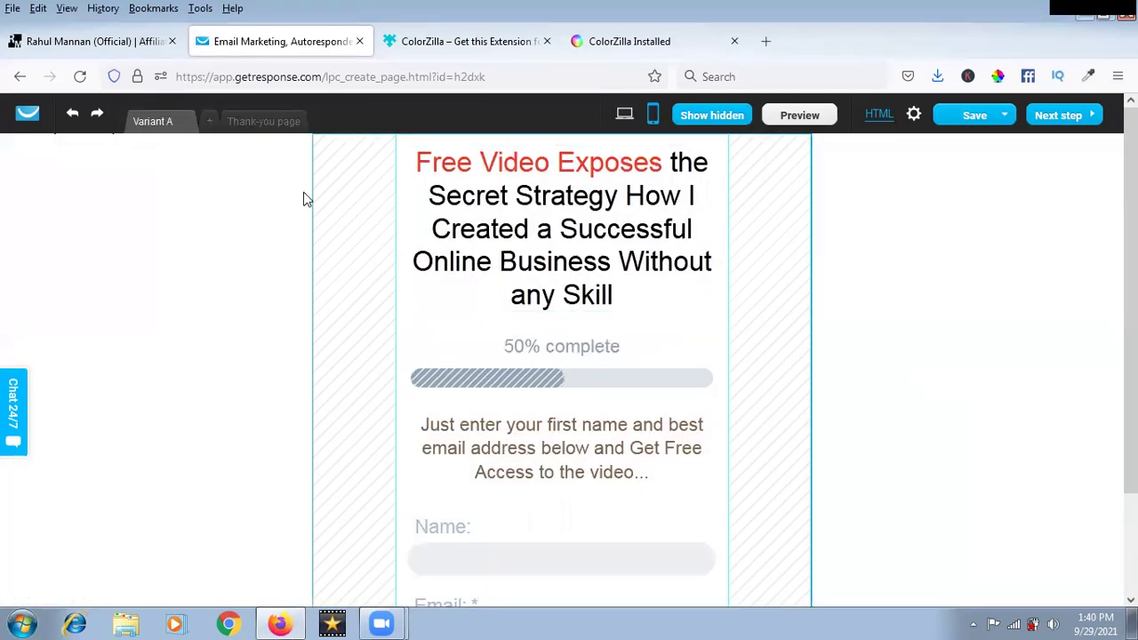
Step: Look at the reference opt-in page and return the landing page to its desktop layout
left_click(124, 44)
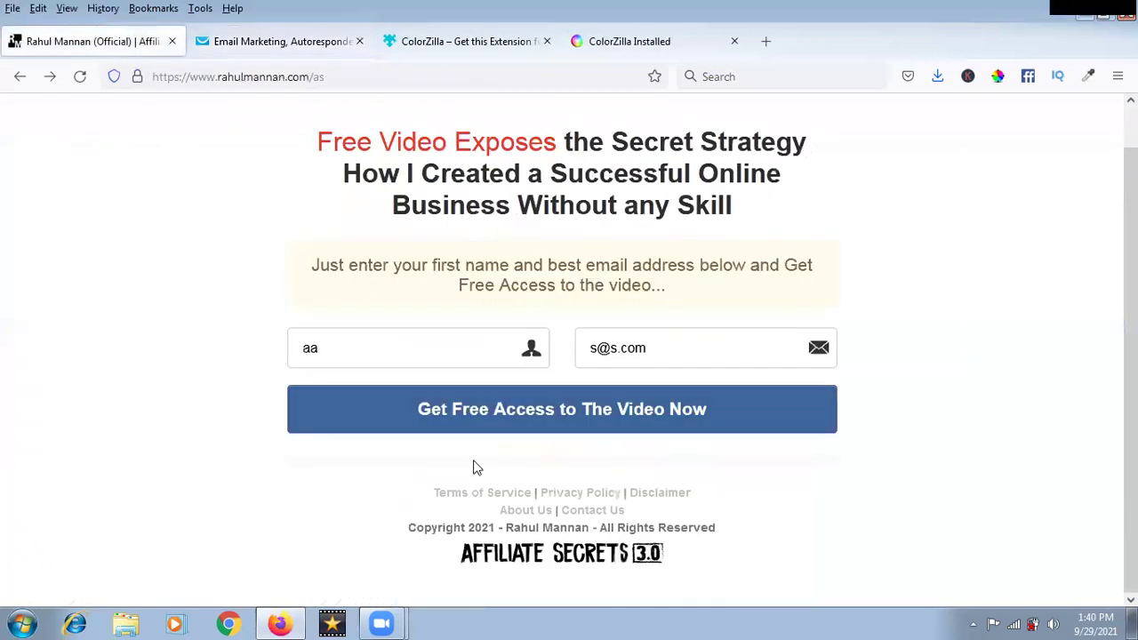
left_click(293, 44)
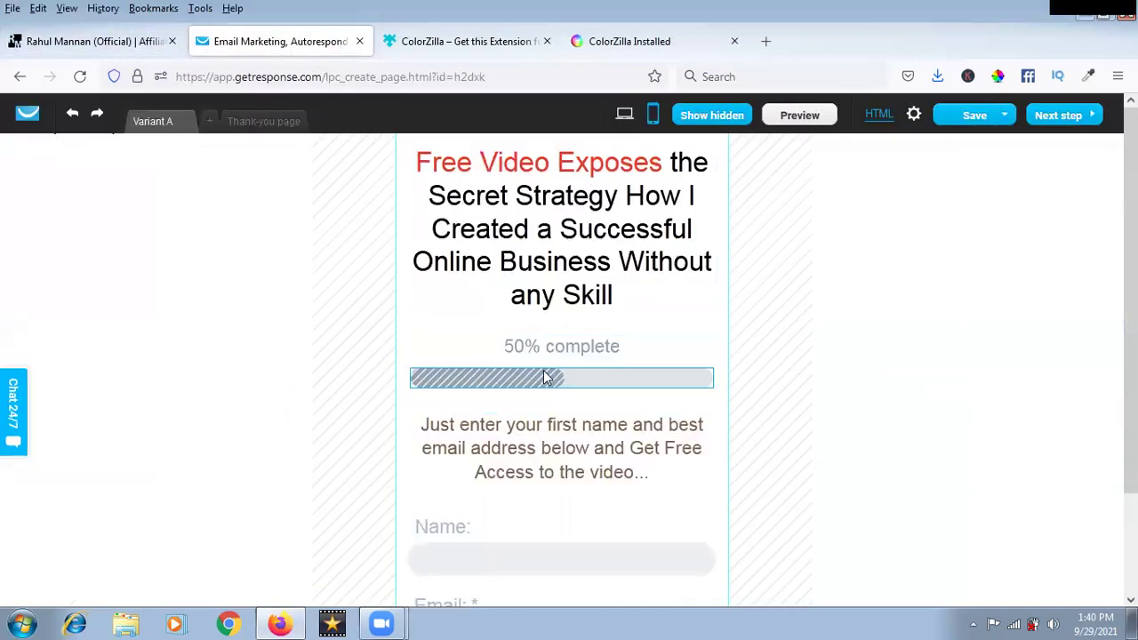
left_click(626, 115)
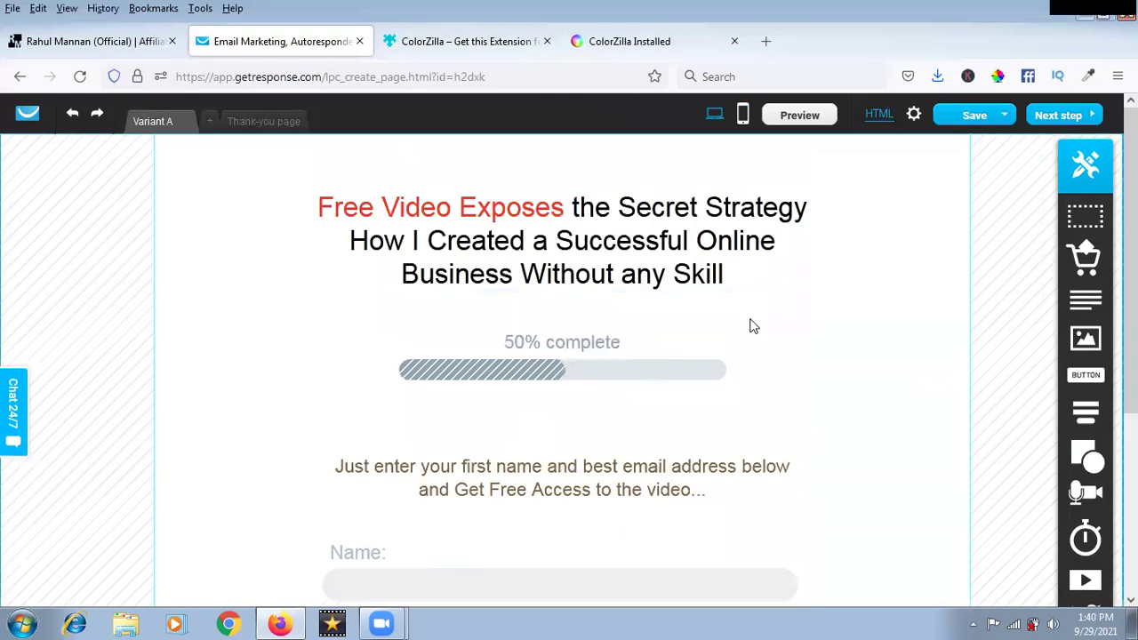
left_click(1005, 116)
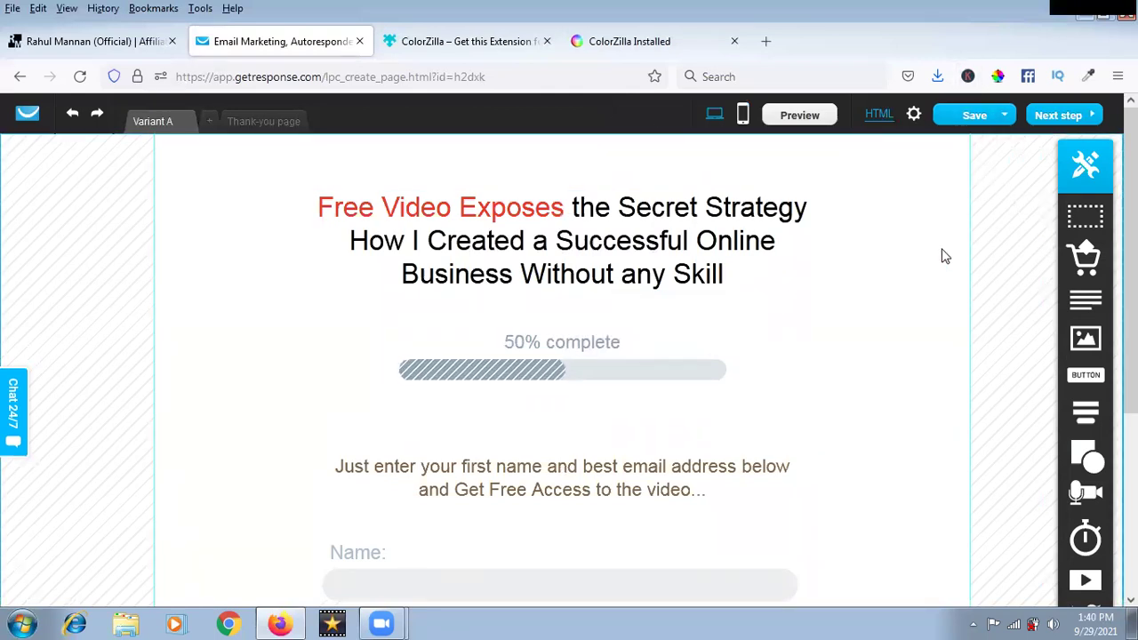
left_click(627, 378)
mouse_move(610, 326)
left_mouse_down()
mouse_move(518, 322)
mouse_move(614, 336)
left_mouse_up()
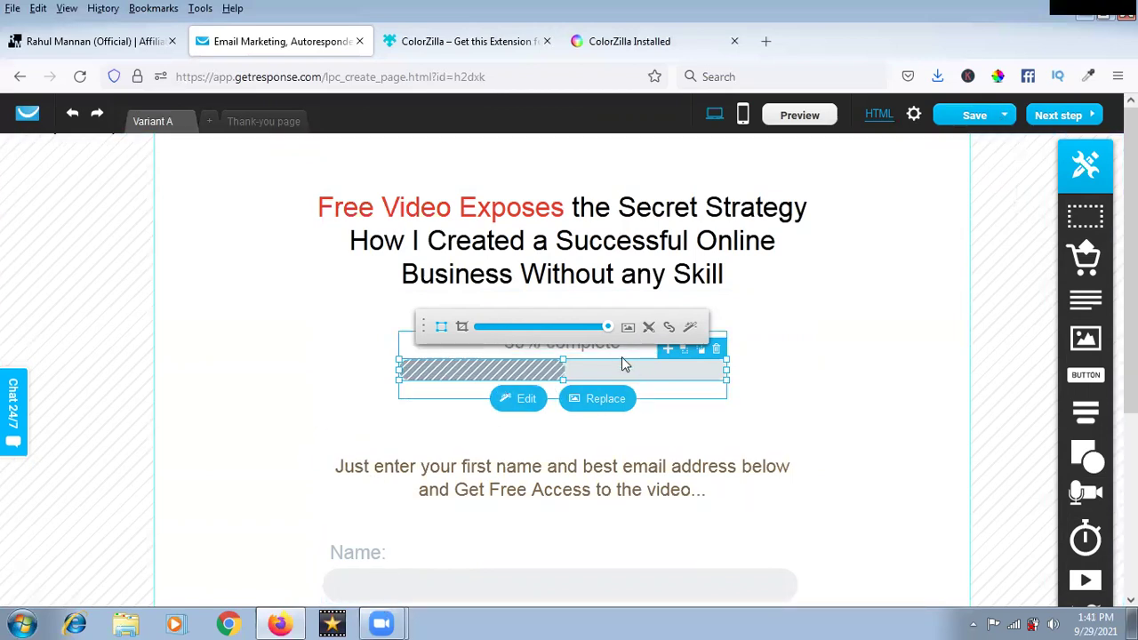
left_click(602, 432)
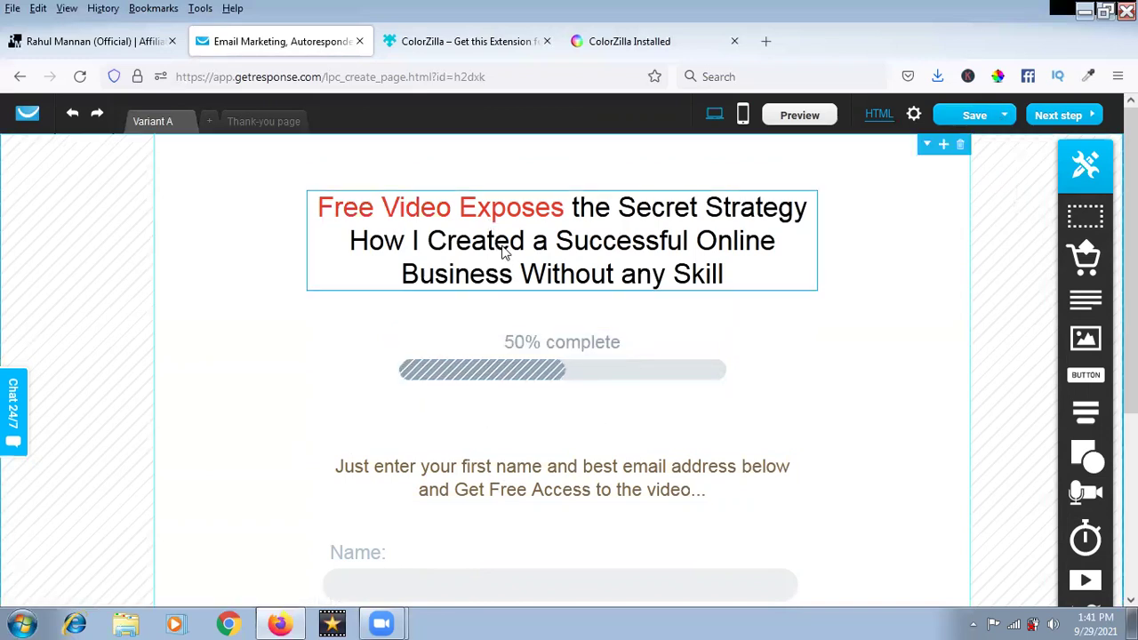
Step: Recolor the "50% complete" text above the progress bar to #AE909E
double_click(546, 339)
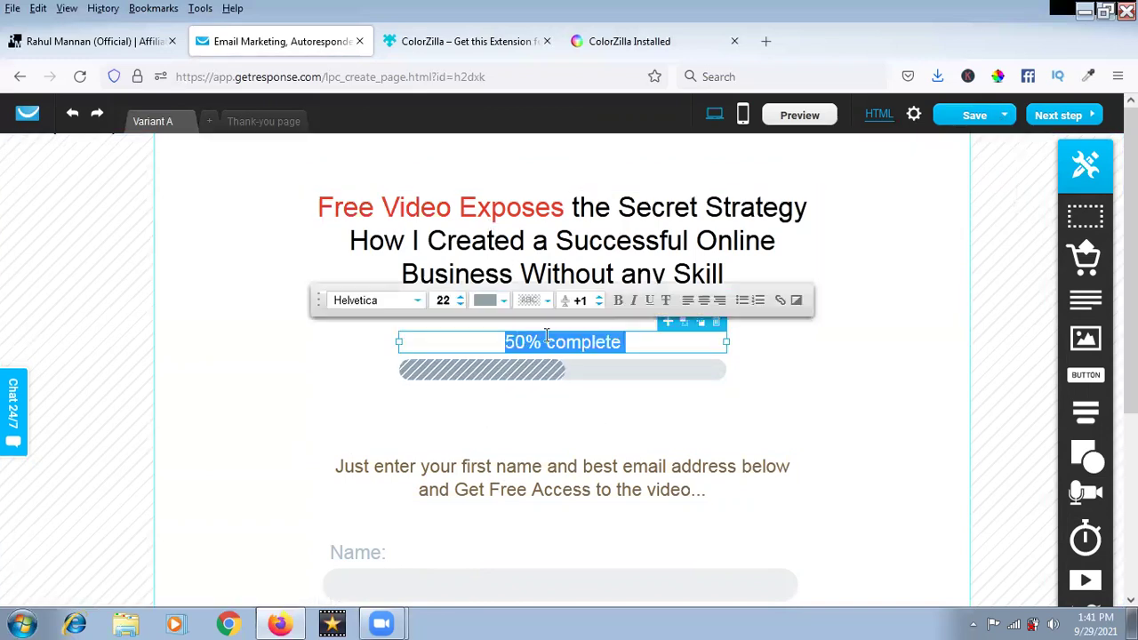
left_click(503, 303)
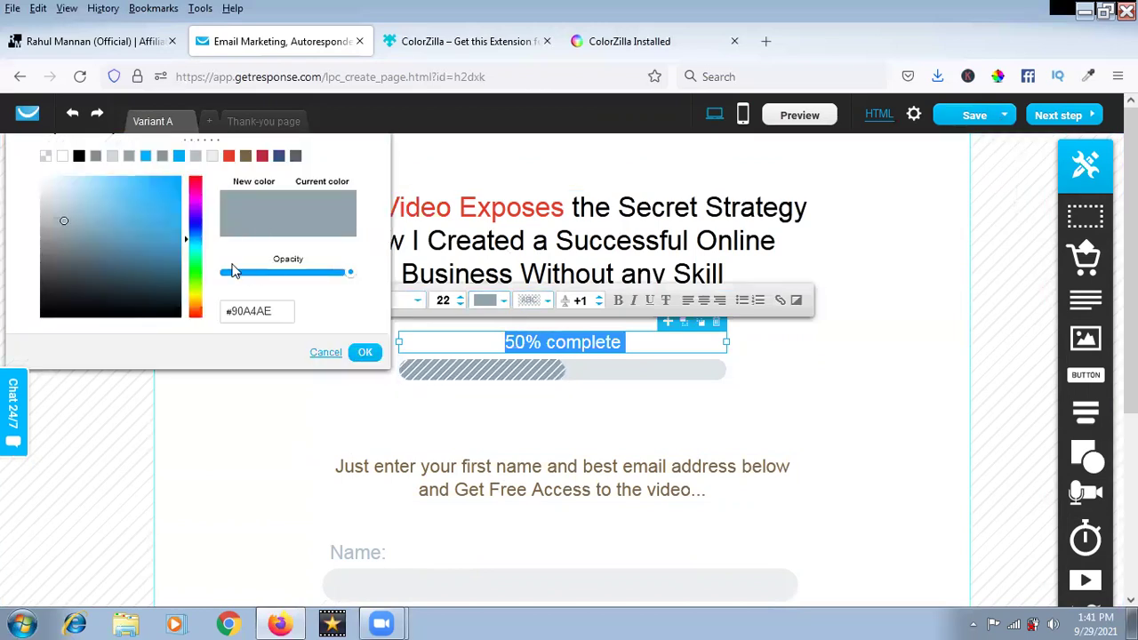
left_click(194, 188)
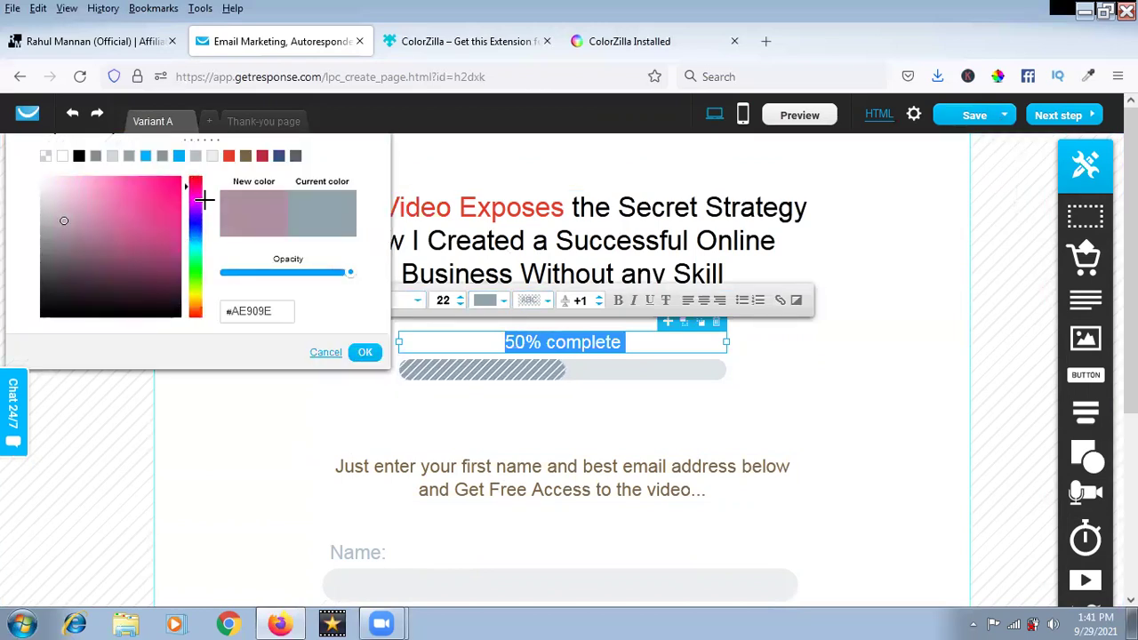
left_click(364, 352)
left_click(520, 405)
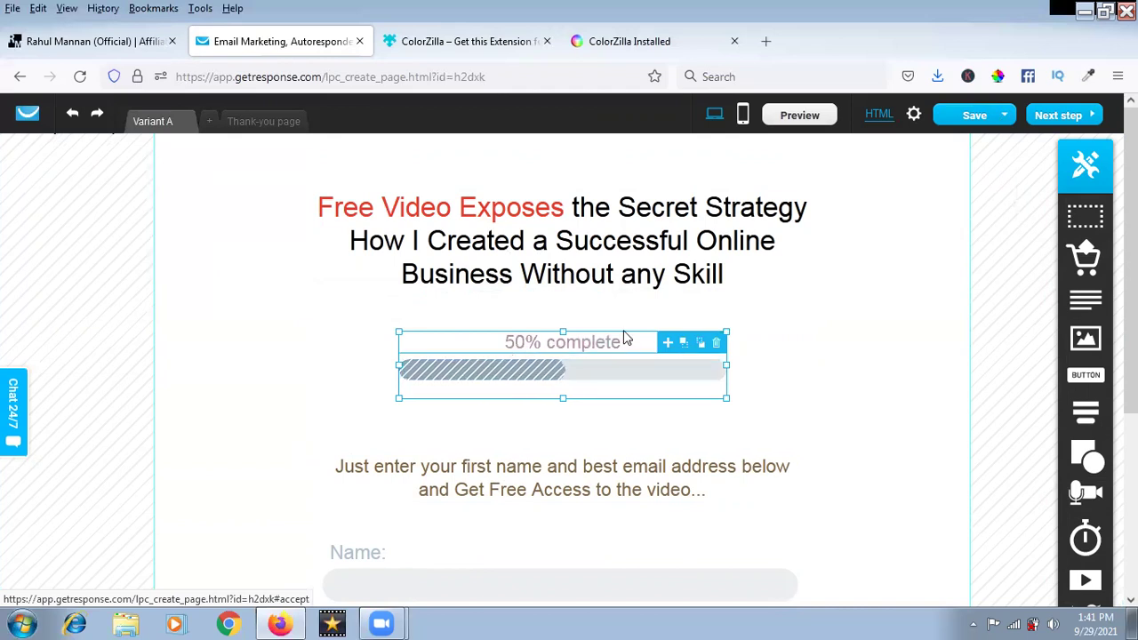
left_click(805, 435)
Step: Examine the link settings for "Terms of Service" in the footer, including the target window choices, and leave without adding a link
scroll(508, 264, "down", 3)
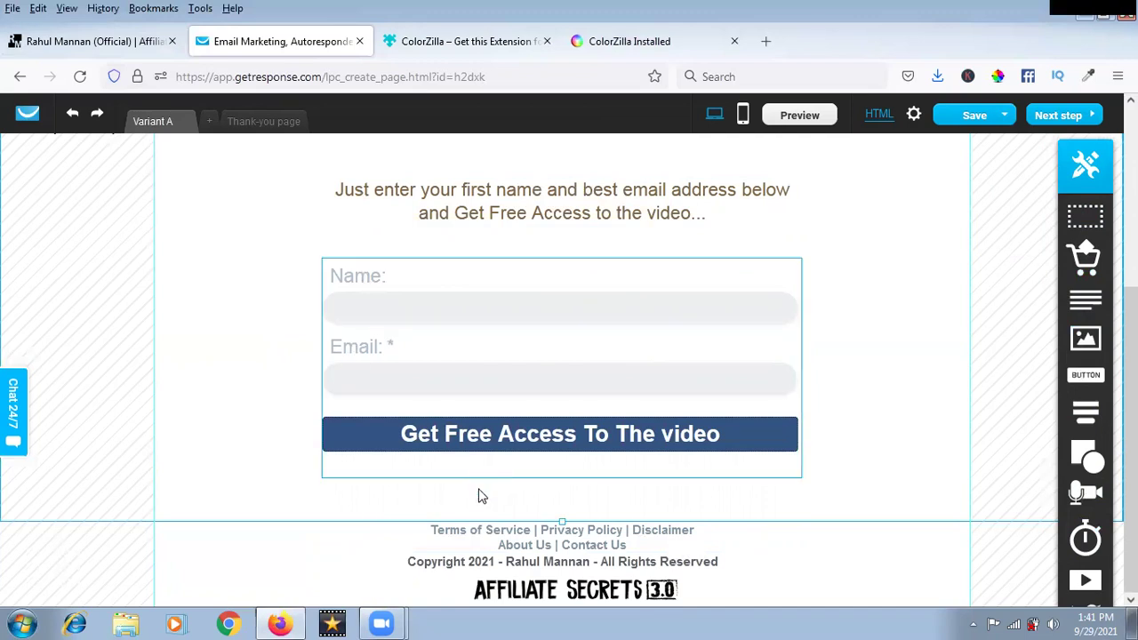
left_click(503, 538)
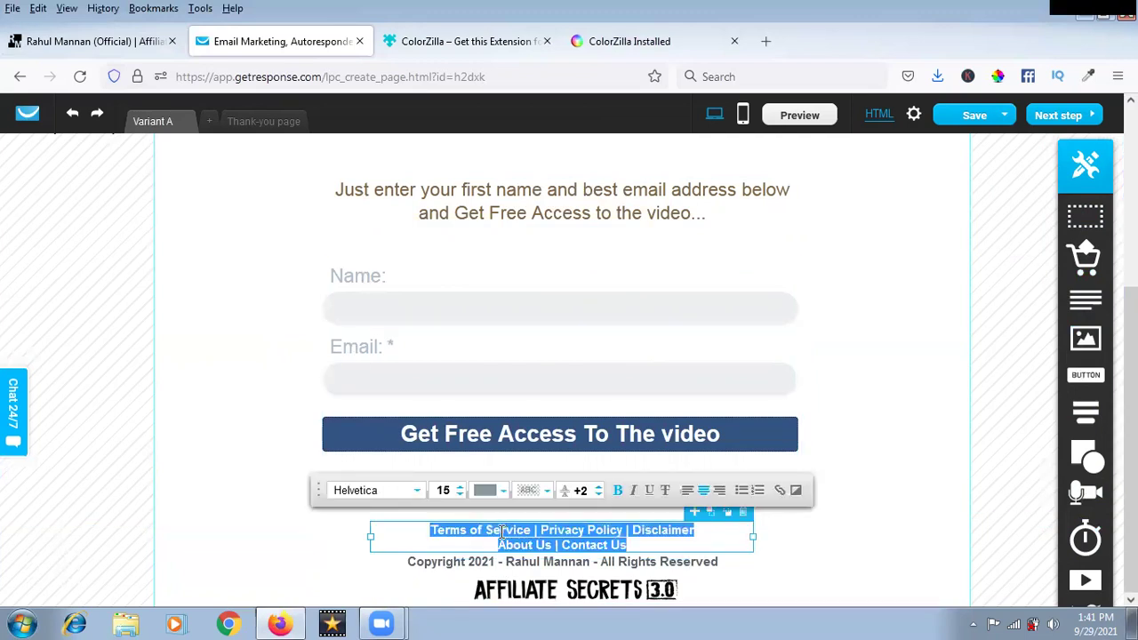
left_click(503, 538)
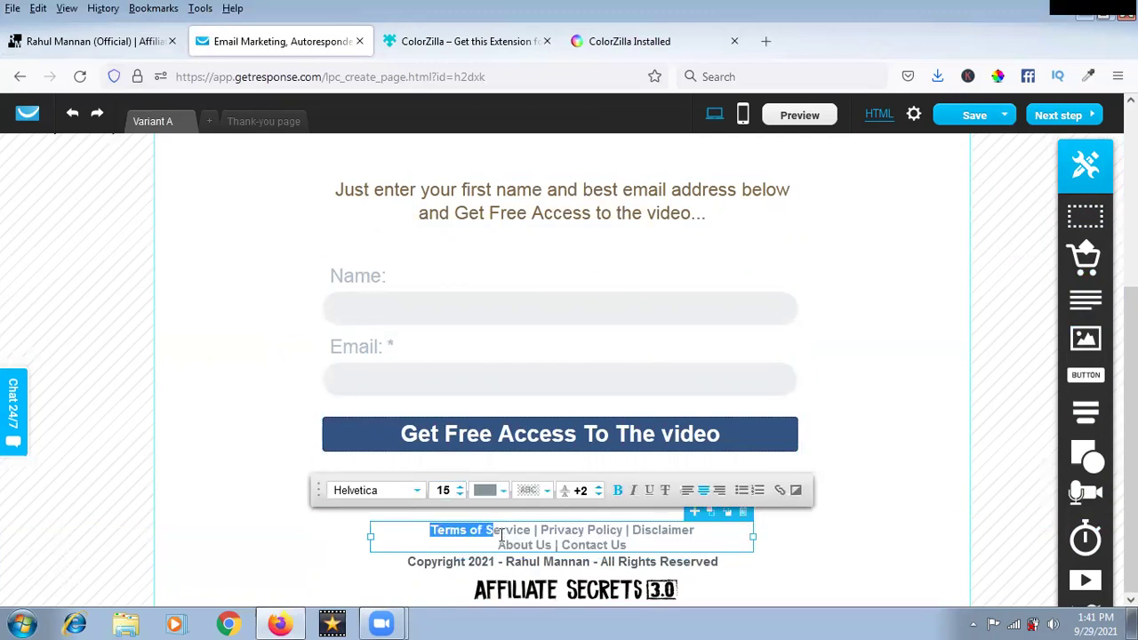
left_click(781, 491)
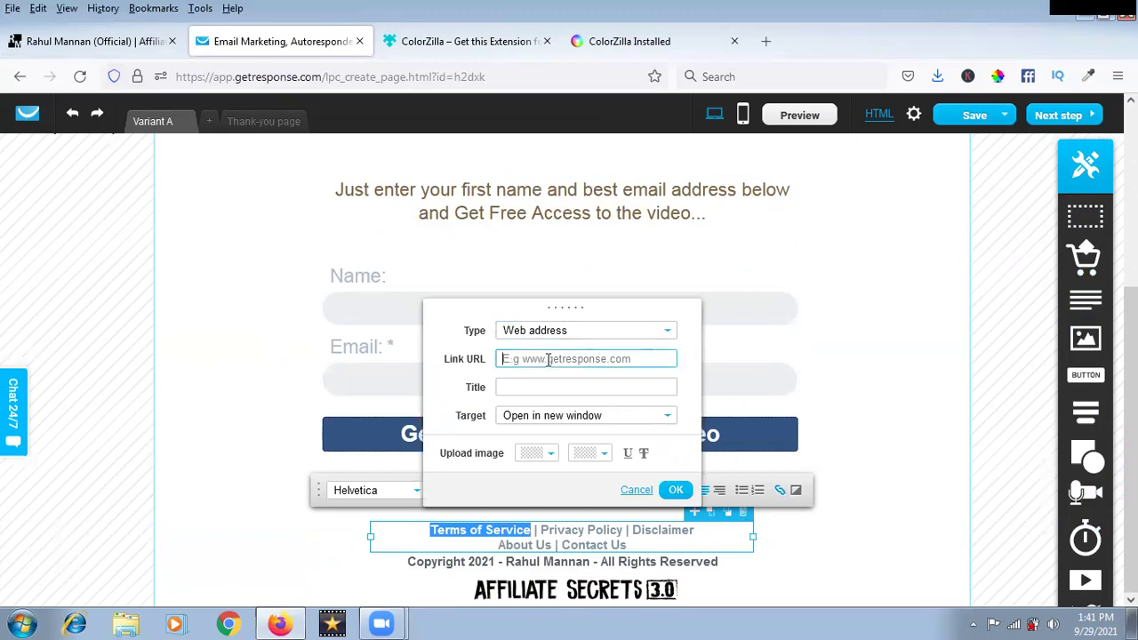
left_click(504, 388)
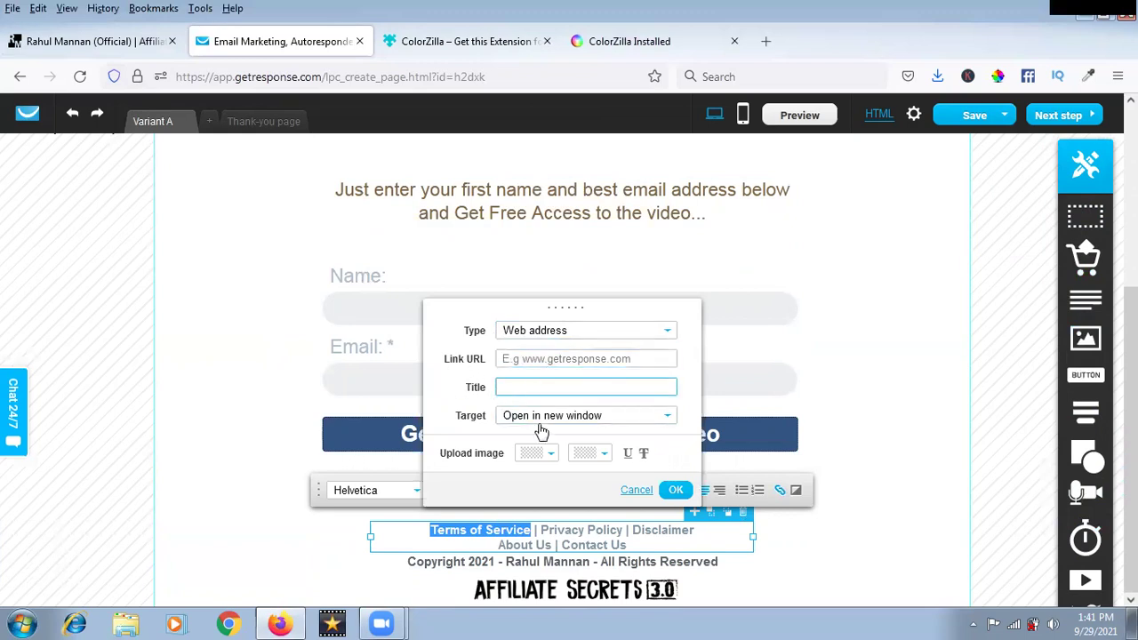
left_click(536, 418)
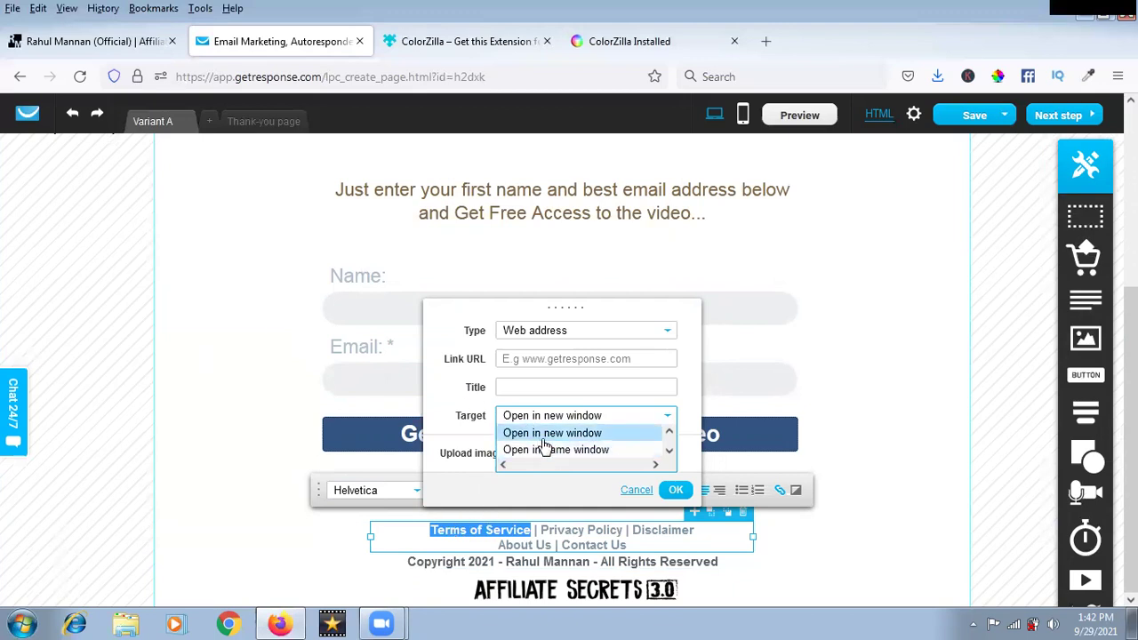
left_click(766, 41)
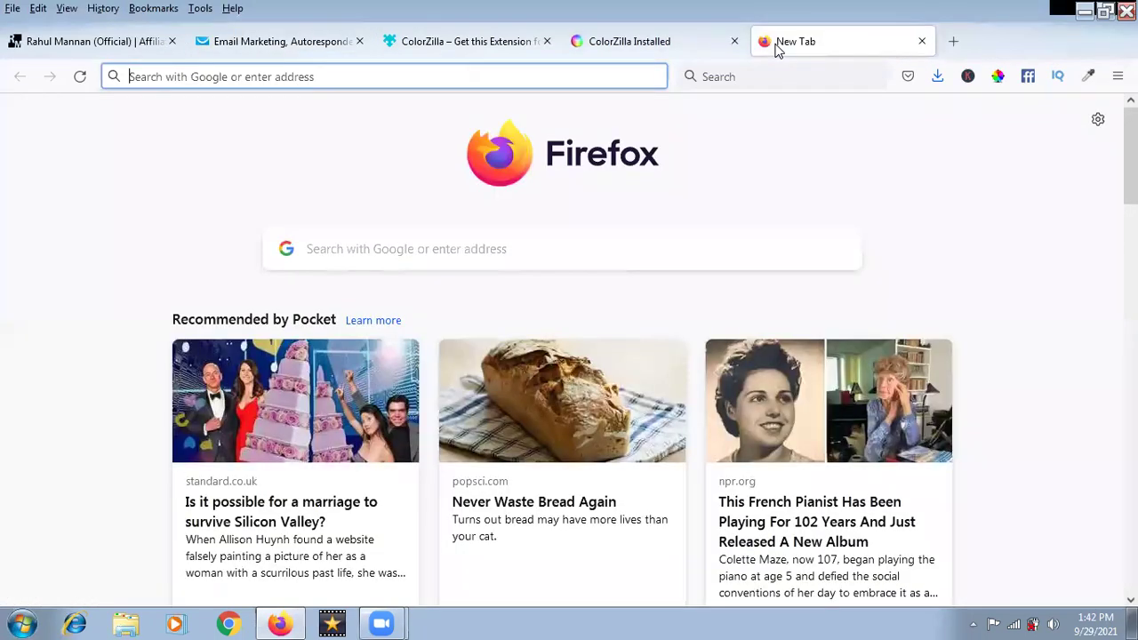
left_click(922, 41)
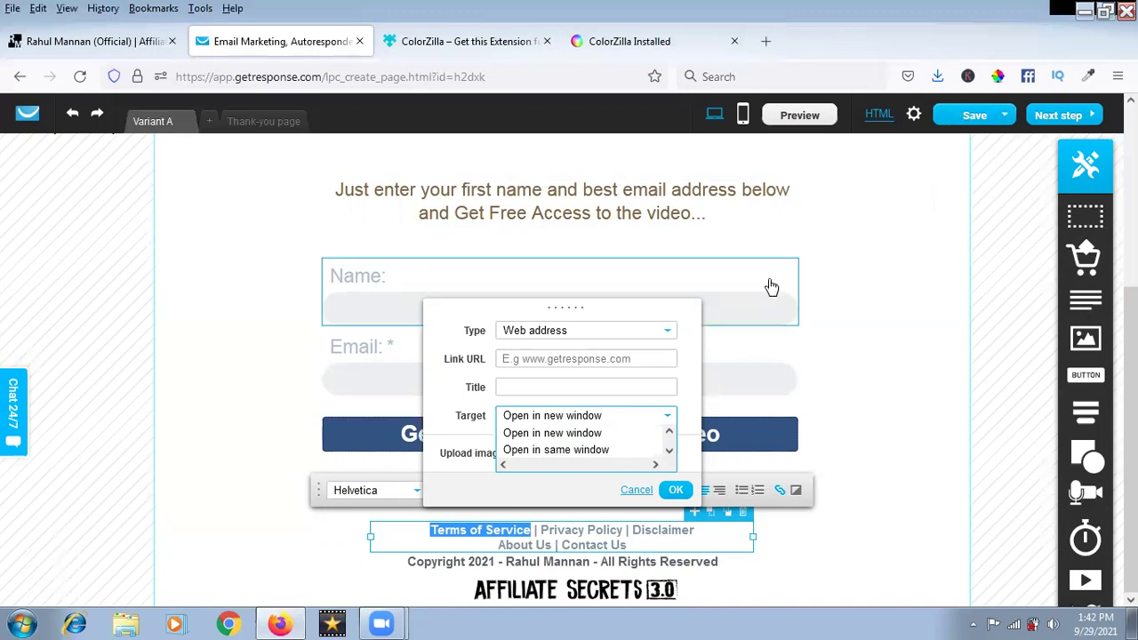
left_click(633, 494)
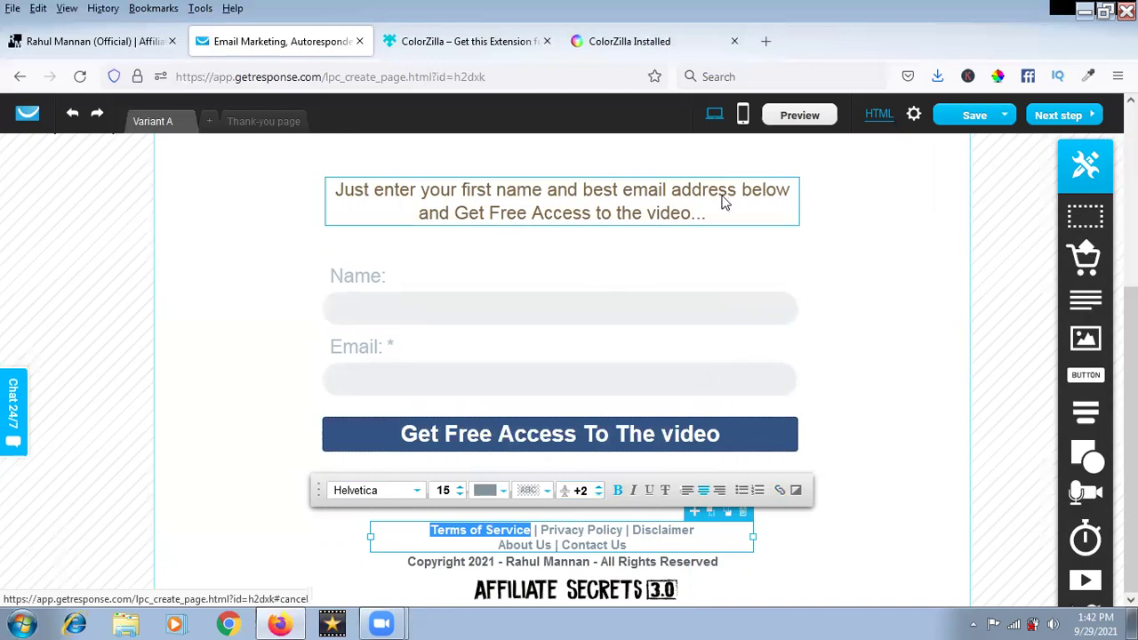
Step: Compare the desktop landing page with the reference opt-in page from the headline down to the footer
scroll(767, 284, "up", 3)
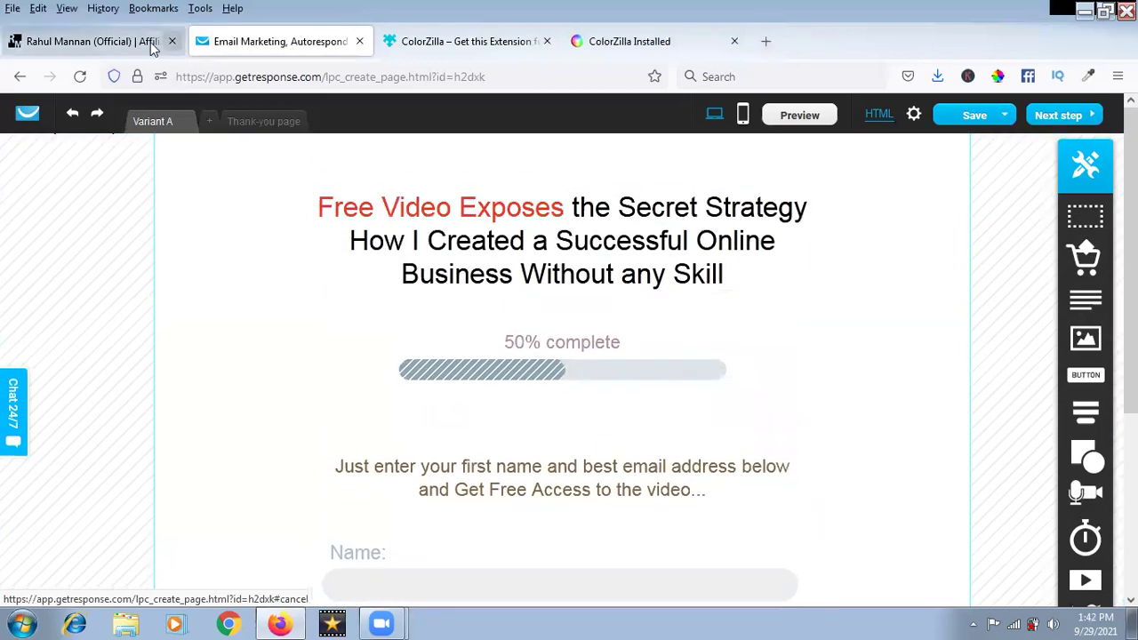
left_click(151, 48)
scroll(587, 307, "up", 1)
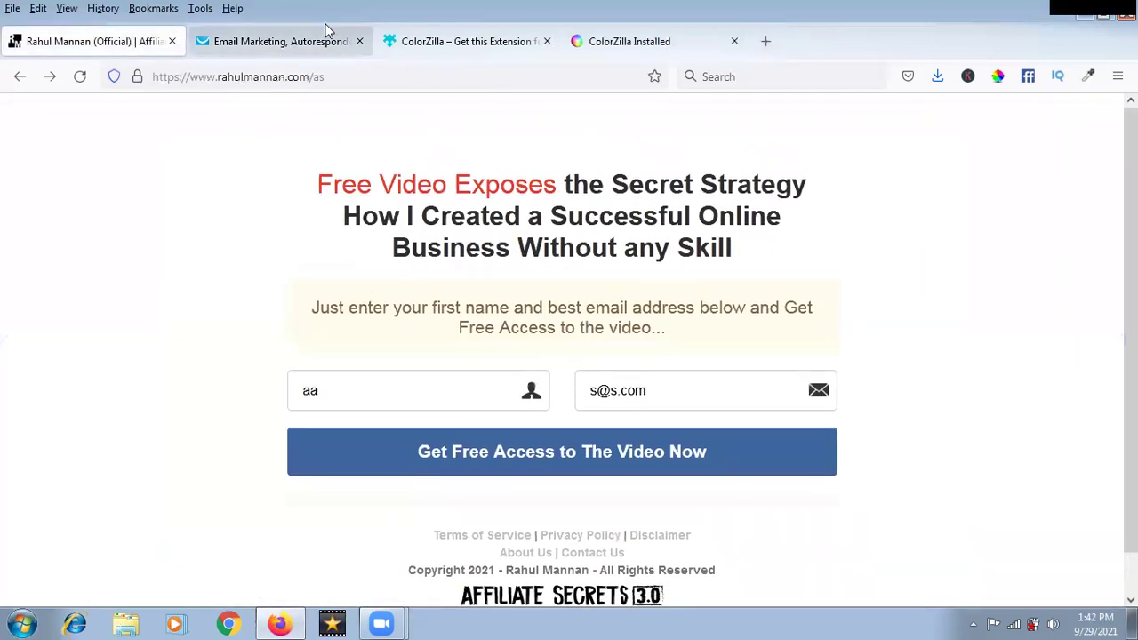
left_click(318, 46)
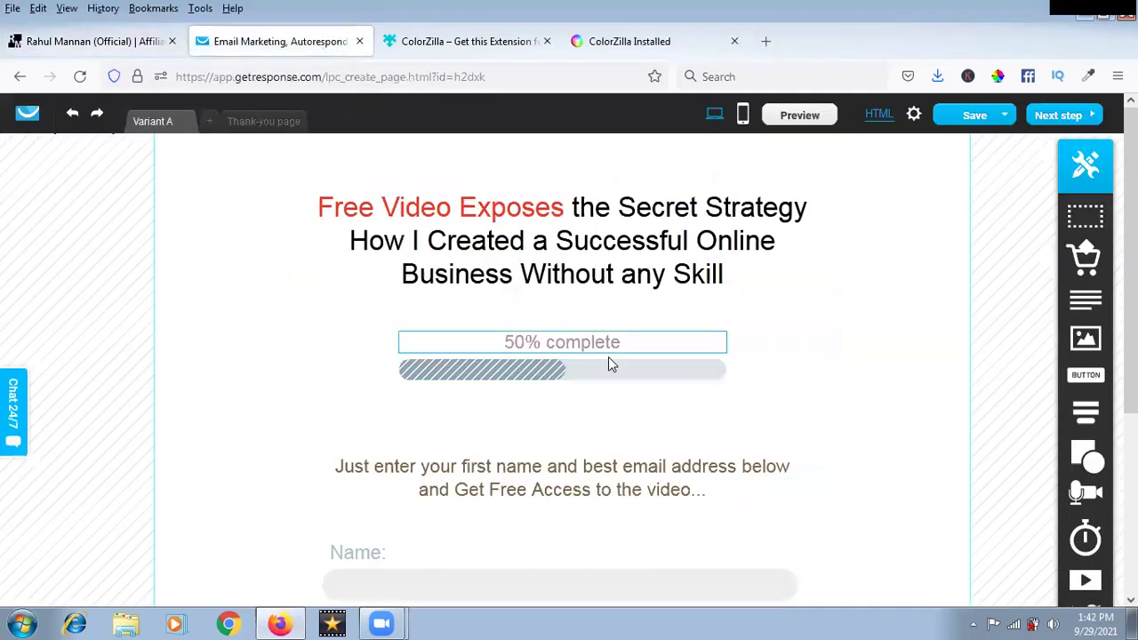
scroll(610, 374, "down", 3)
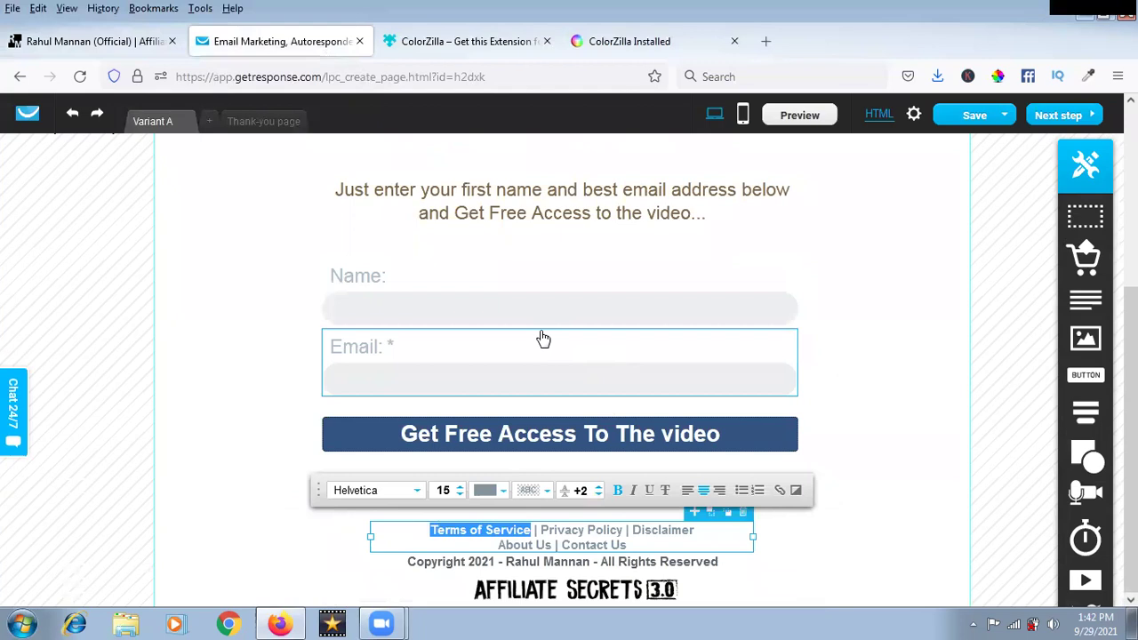
left_click(140, 41)
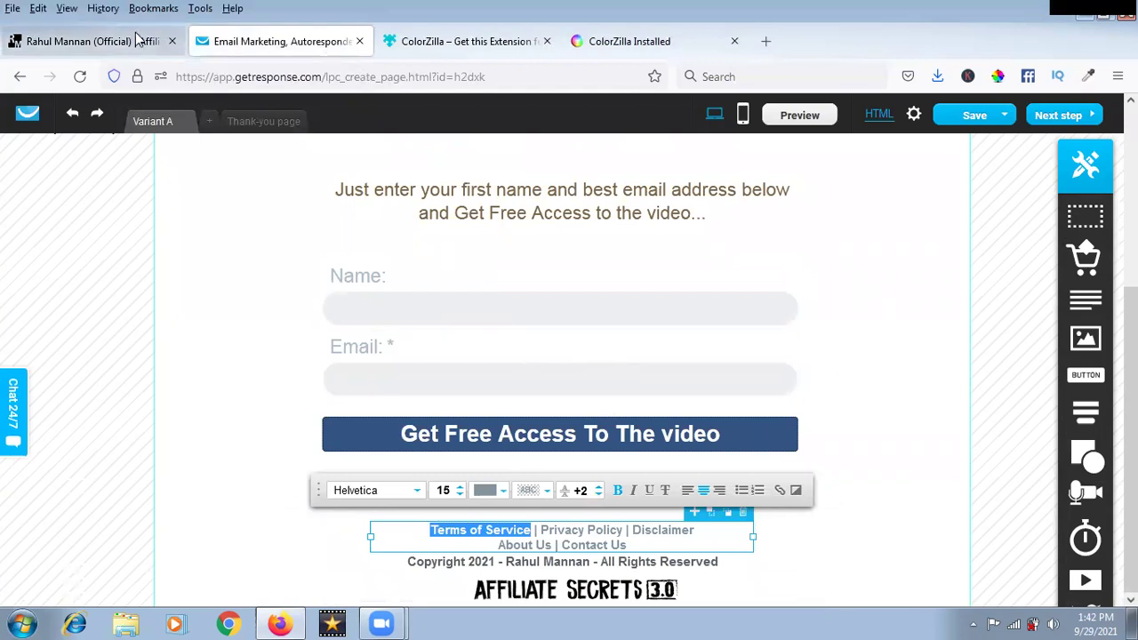
left_click(304, 49)
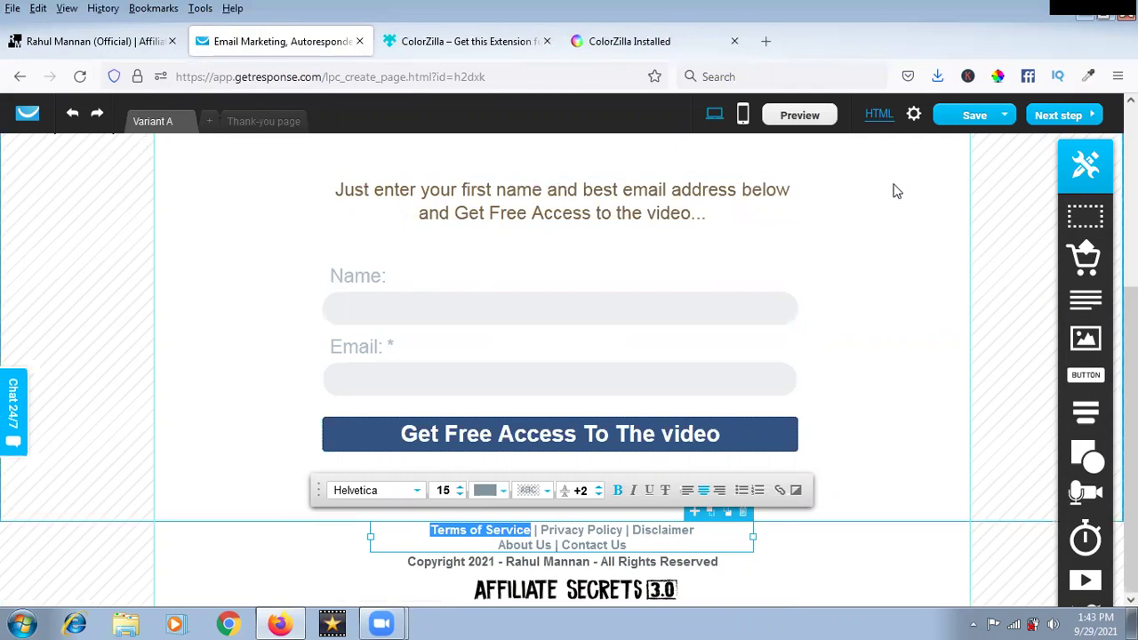
Step: Try to save the landing page and exit the editor
mouse_move(969, 116)
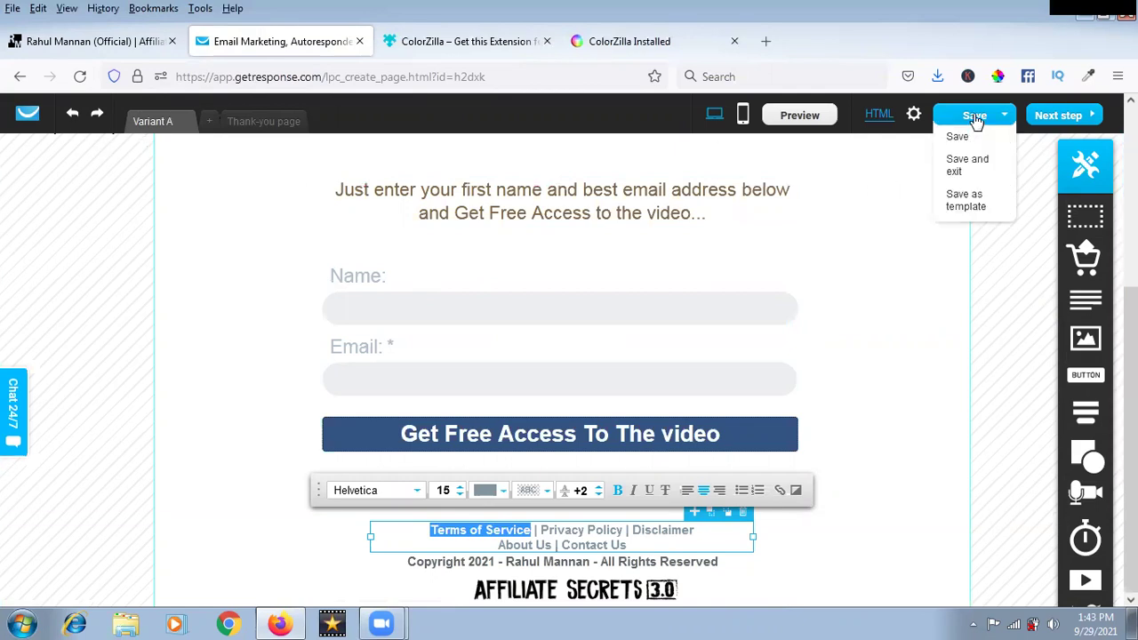
left_click(974, 168)
left_click(562, 412)
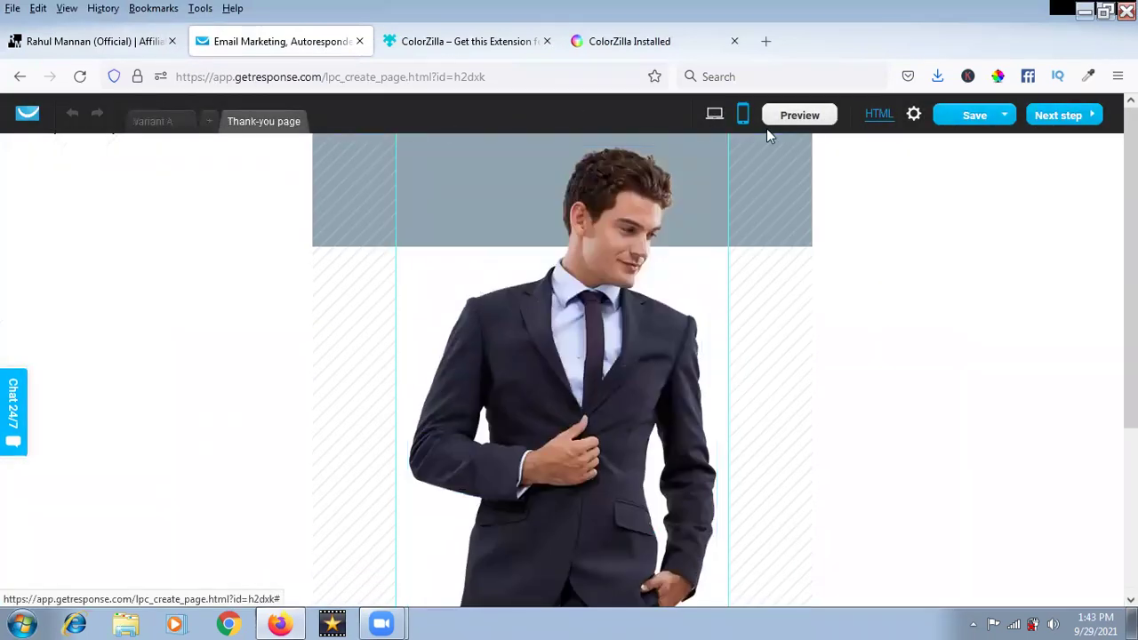
Step: Leave the page editor for the dashboard and start a new landing page, dismissing the offer to restore the autosaved design
left_click(28, 113)
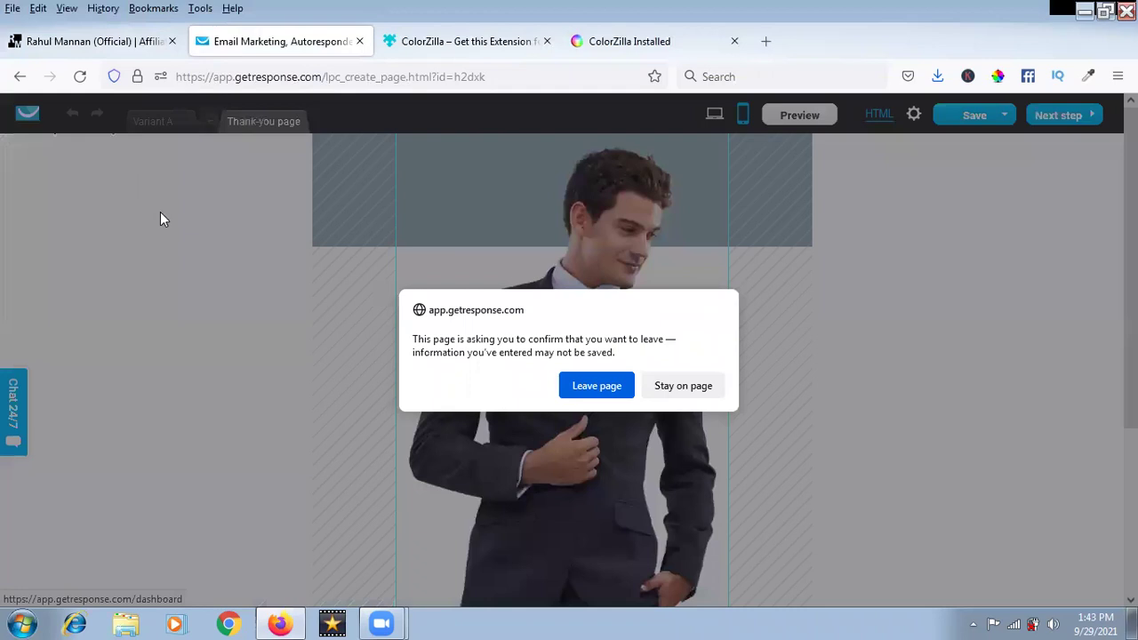
left_click(589, 386)
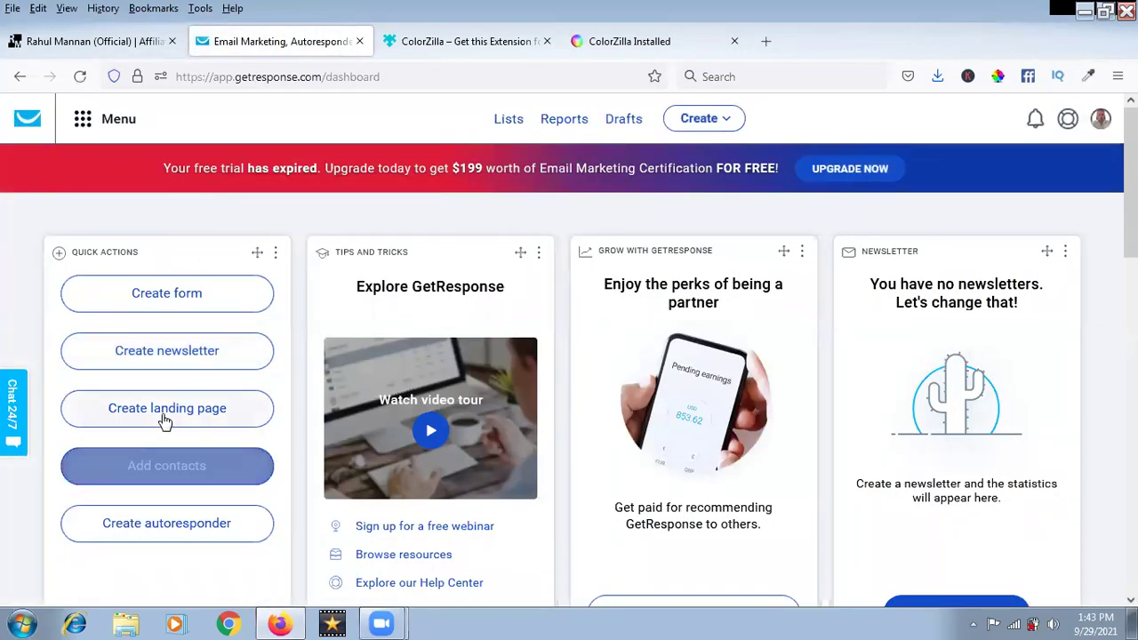
left_click(104, 408)
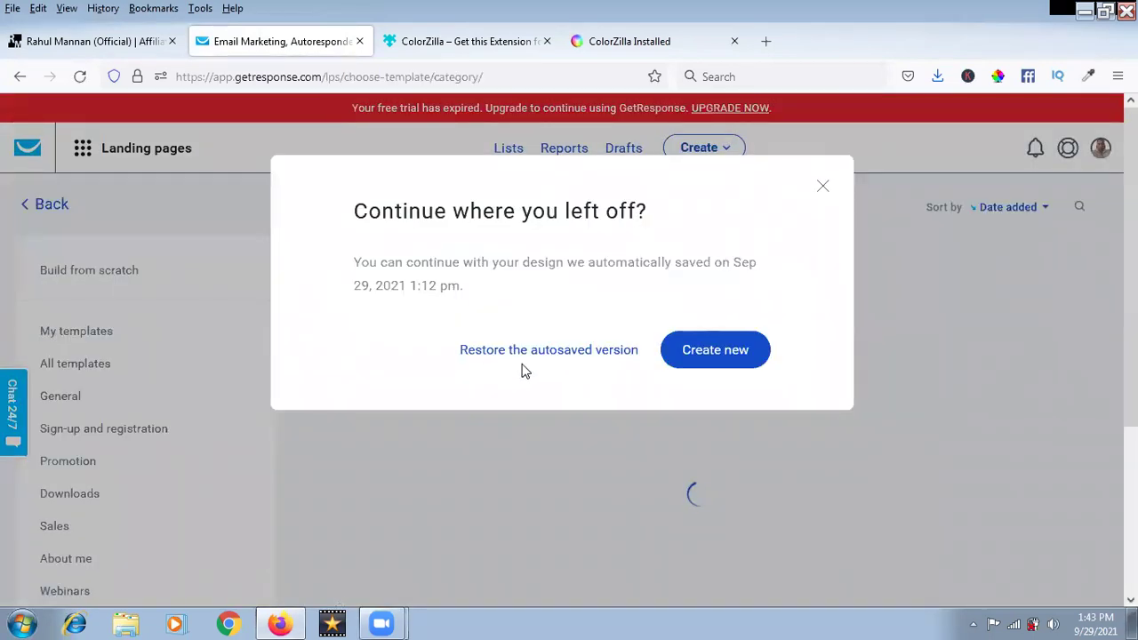
left_click(823, 188)
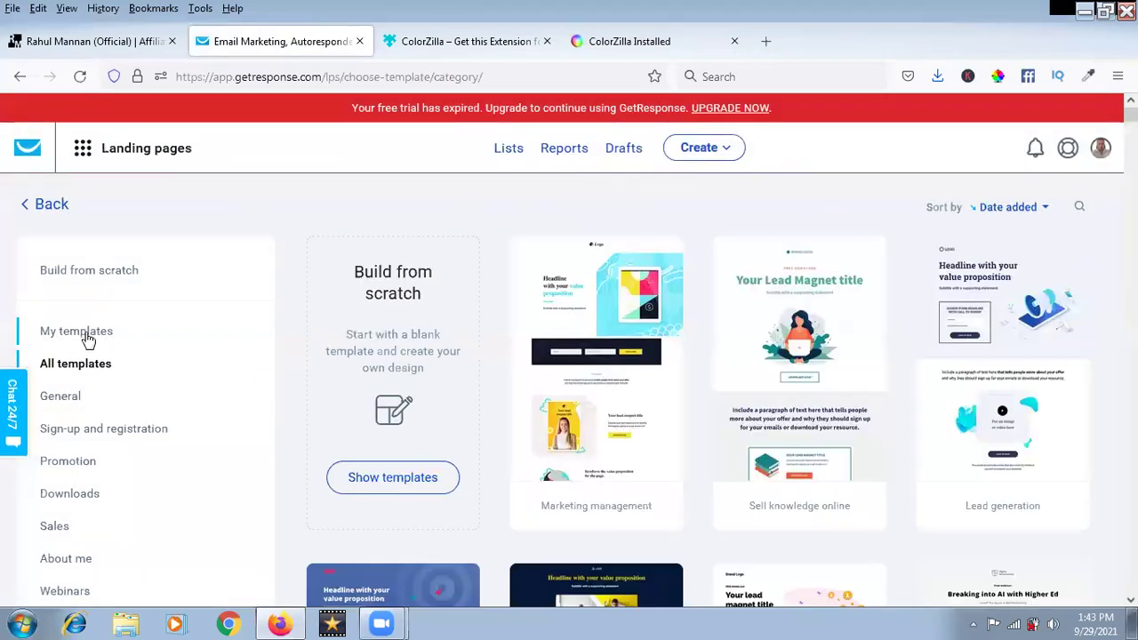
Step: Examine the landing page templates in the Sign-up and registration category
left_click(106, 430)
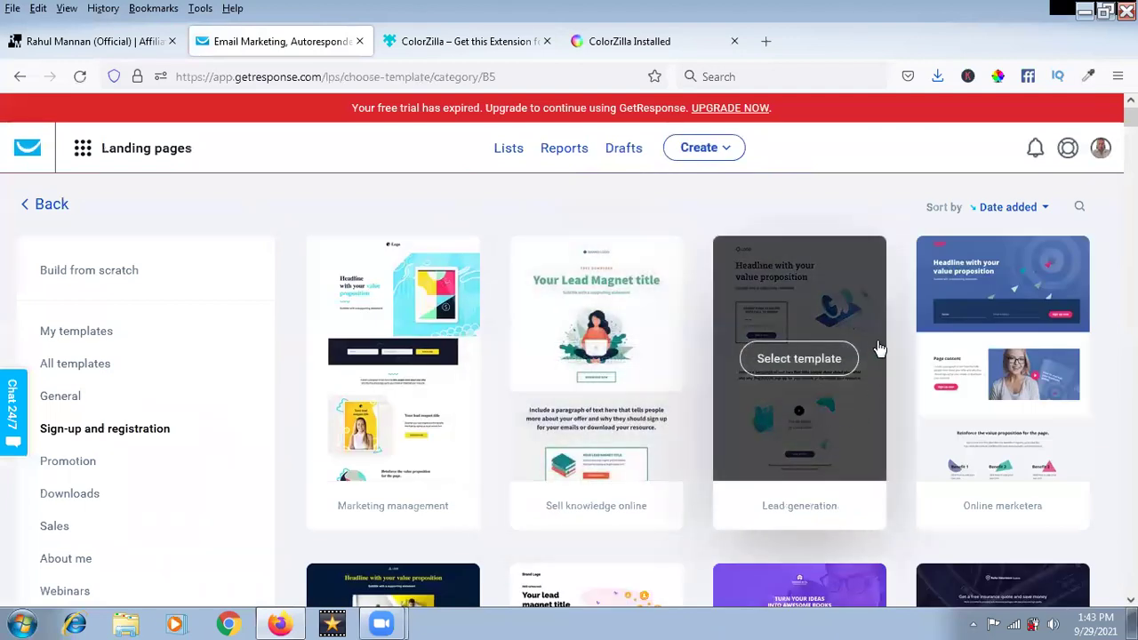
scroll(879, 349, "down", 5)
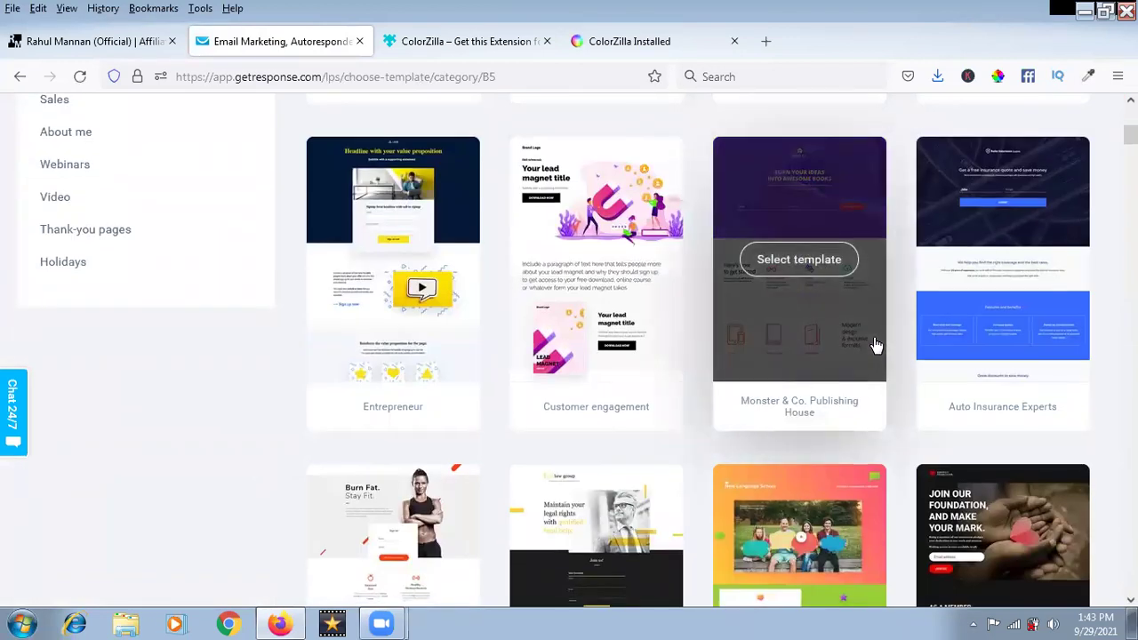
scroll(875, 344, "down", 5)
scroll(874, 343, "down", 3)
scroll(874, 343, "down", 5)
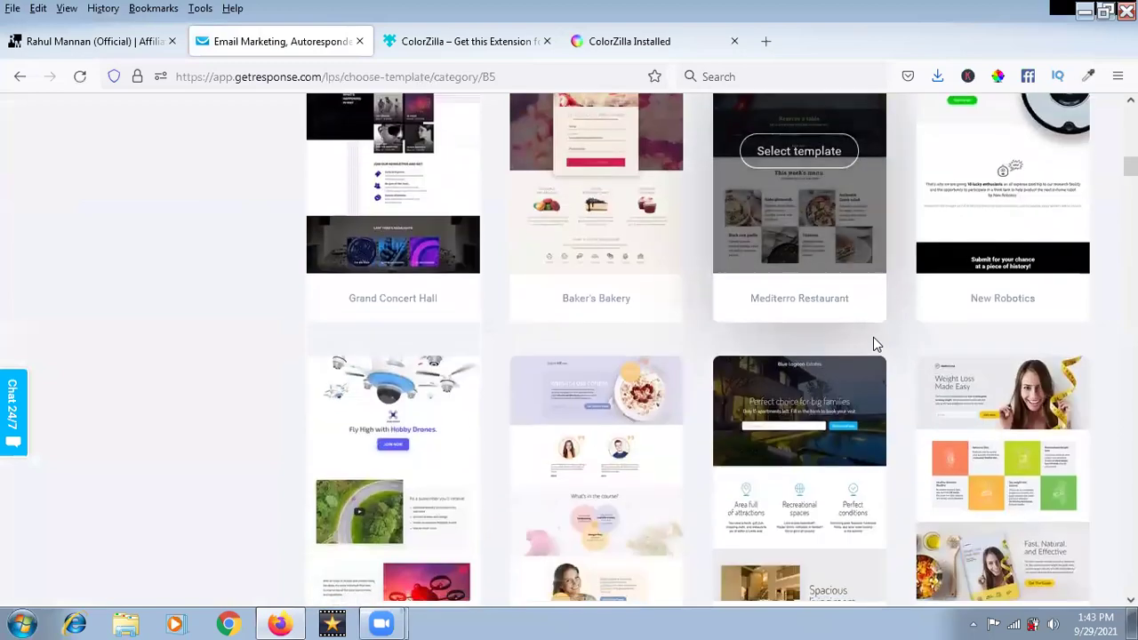
scroll(874, 343, "down", 5)
scroll(875, 344, "down", 8)
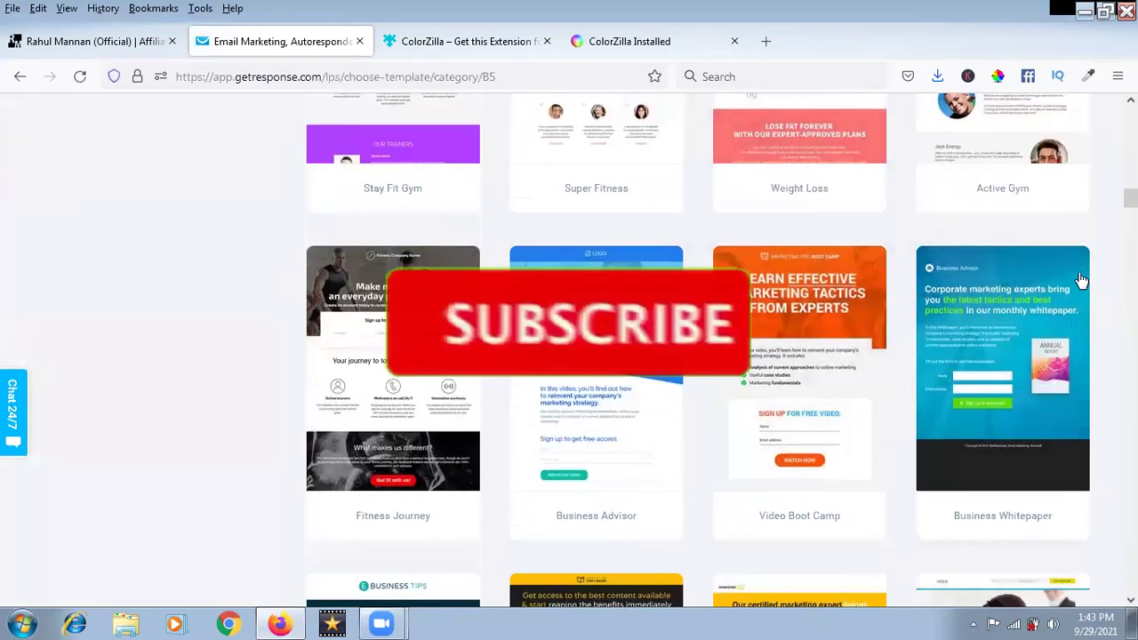
scroll(640, 355, "down", 4)
scroll(582, 334, "up", 3)
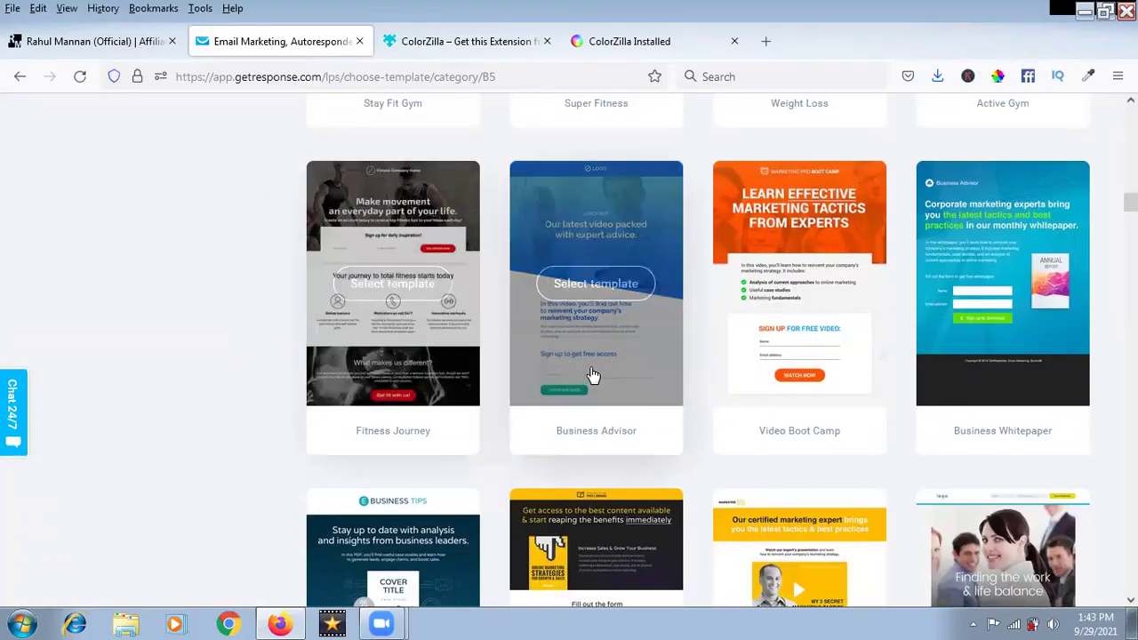
scroll(586, 378, "down", 4)
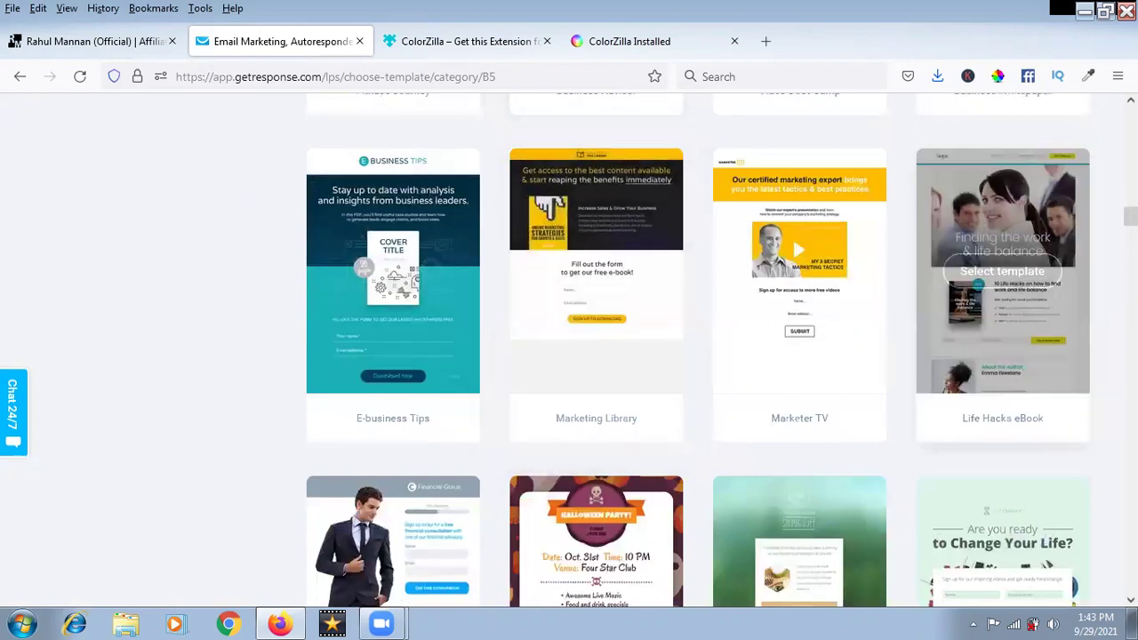
scroll(463, 323, "down", 4)
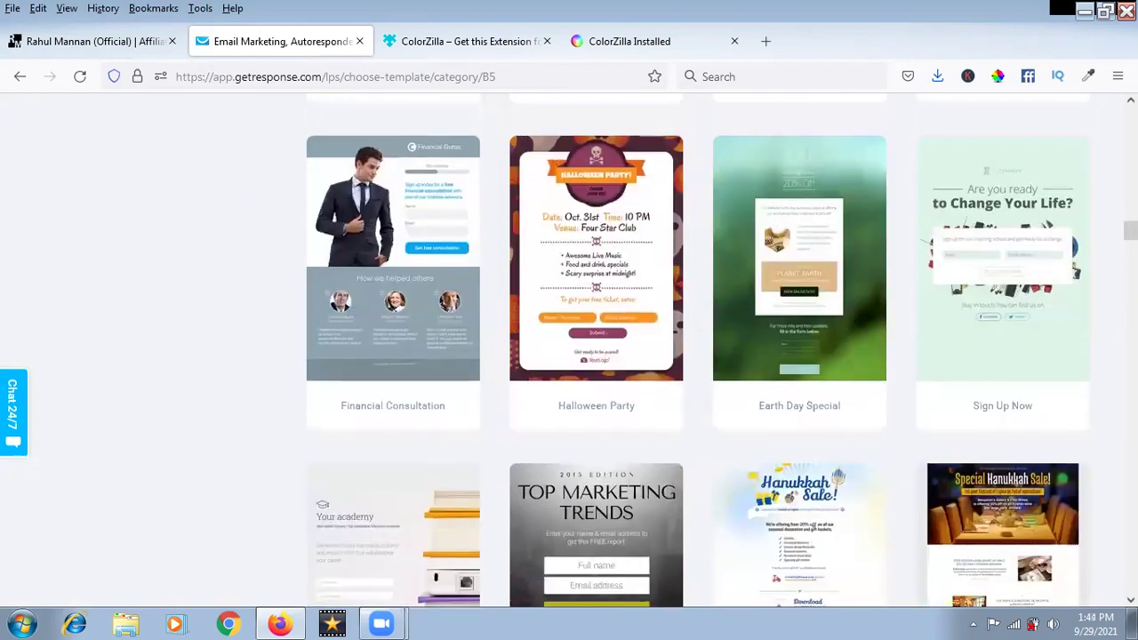
scroll(843, 285, "down", 3)
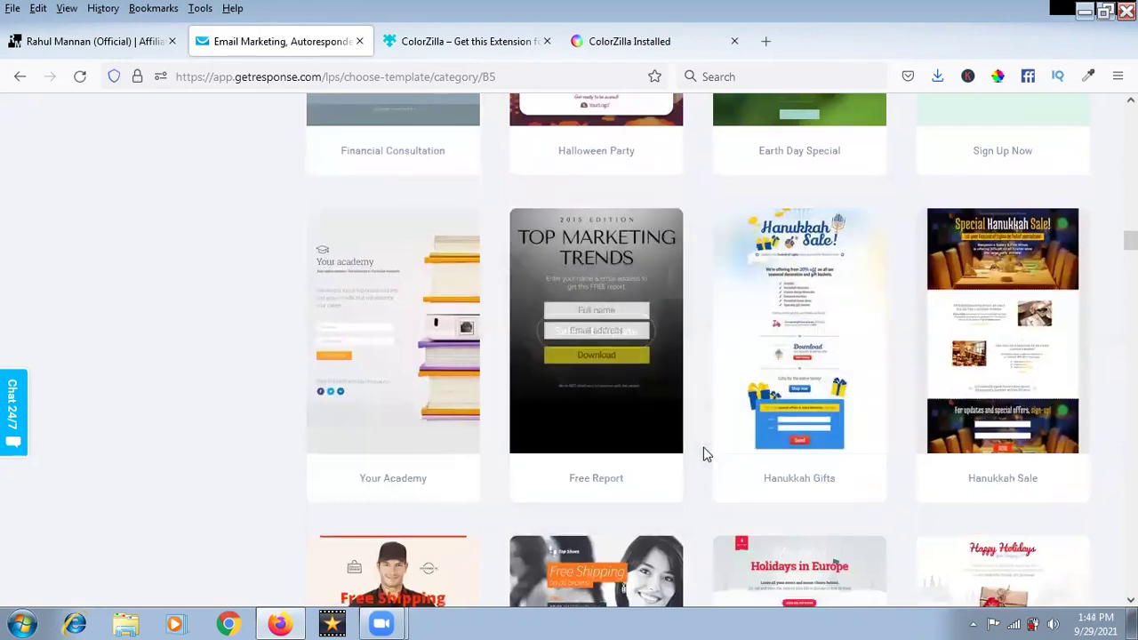
scroll(703, 445, "down", 4)
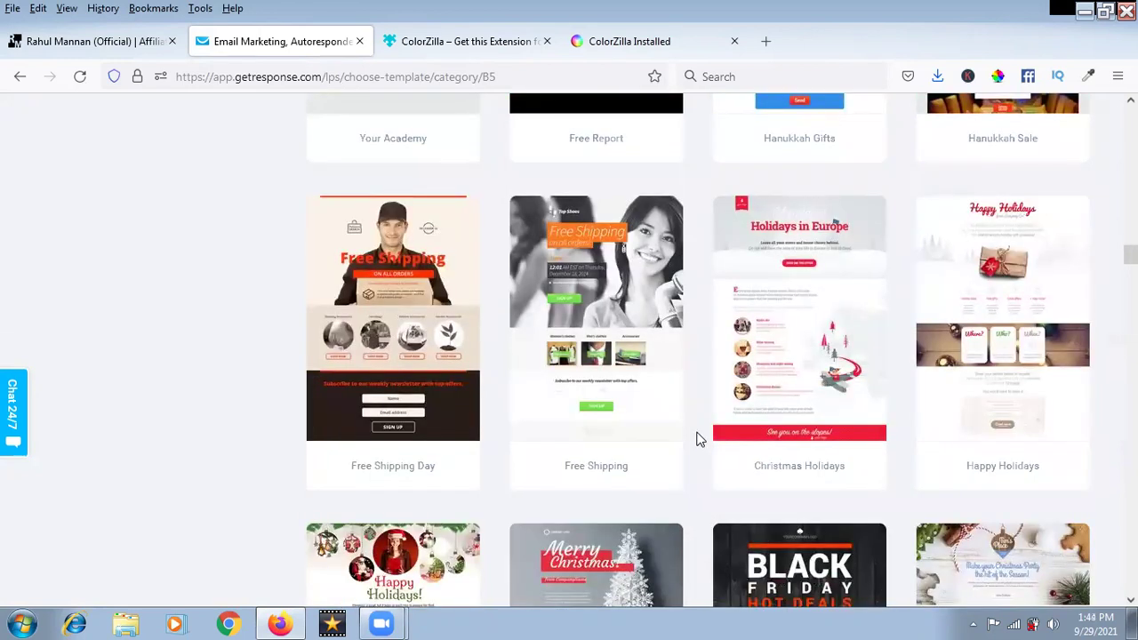
scroll(698, 439, "down", 4)
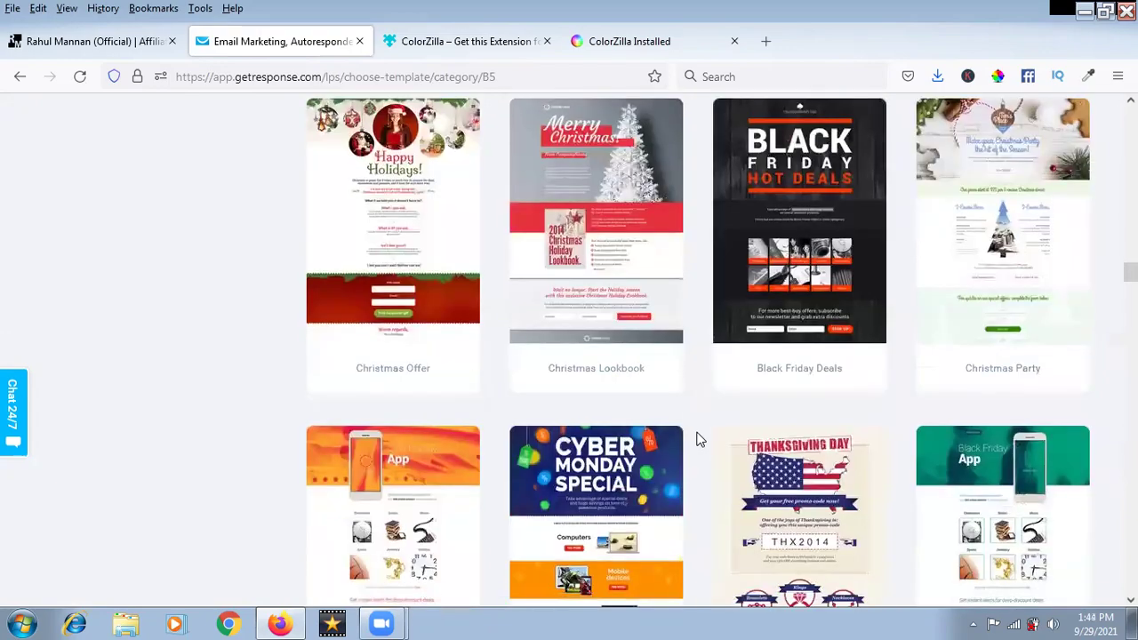
scroll(699, 440, "down", 4)
scroll(699, 439, "down", 5)
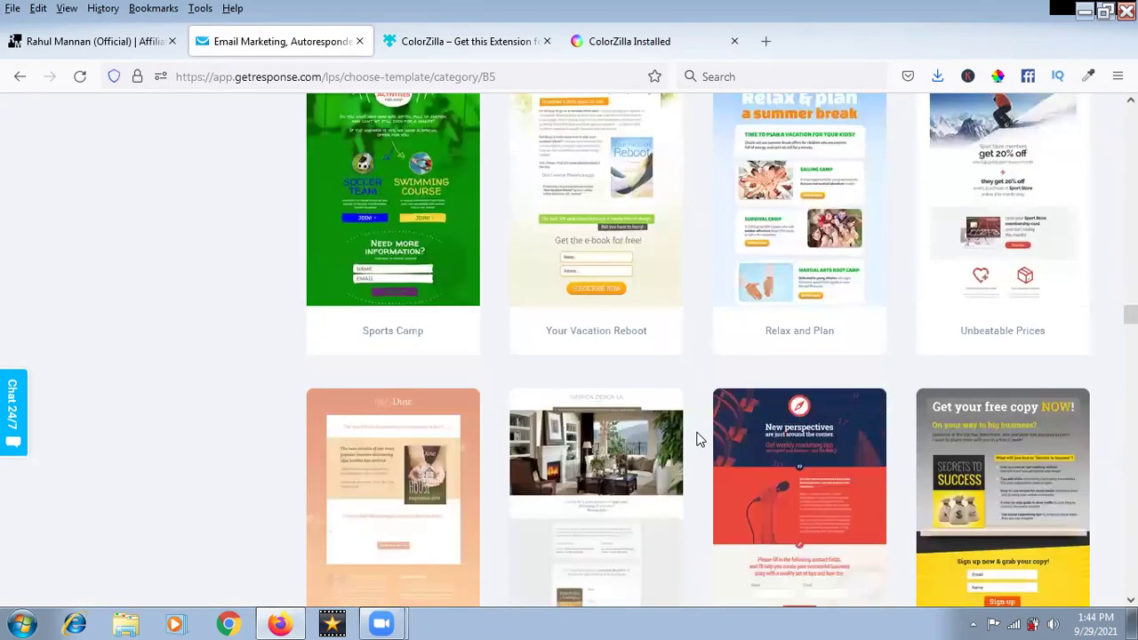
scroll(699, 439, "down", 4)
scroll(699, 440, "up", 20)
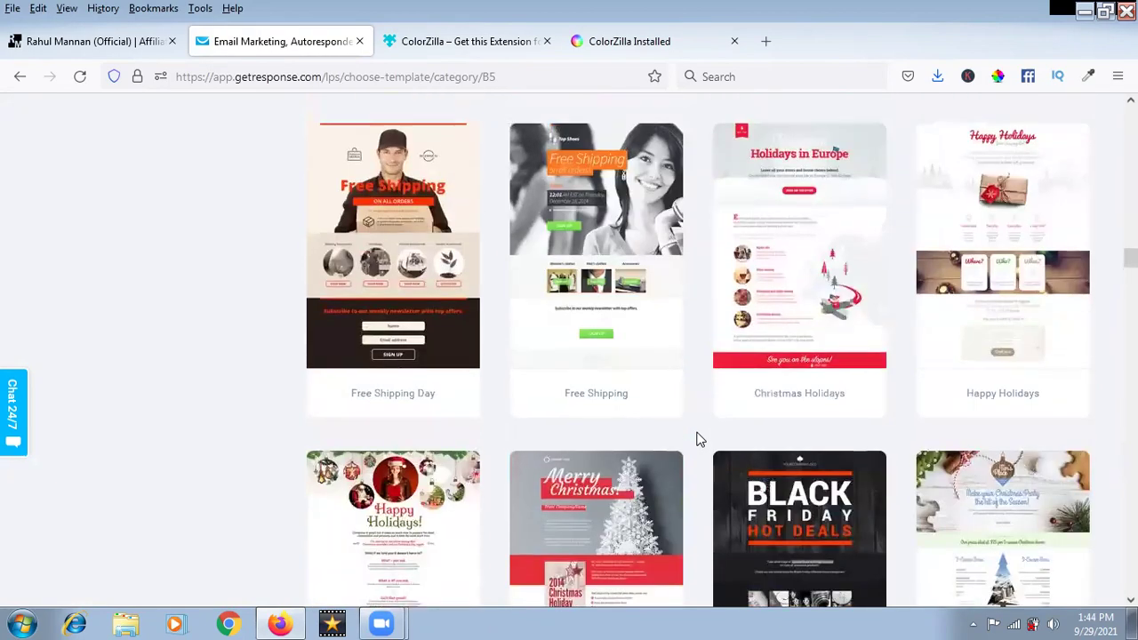